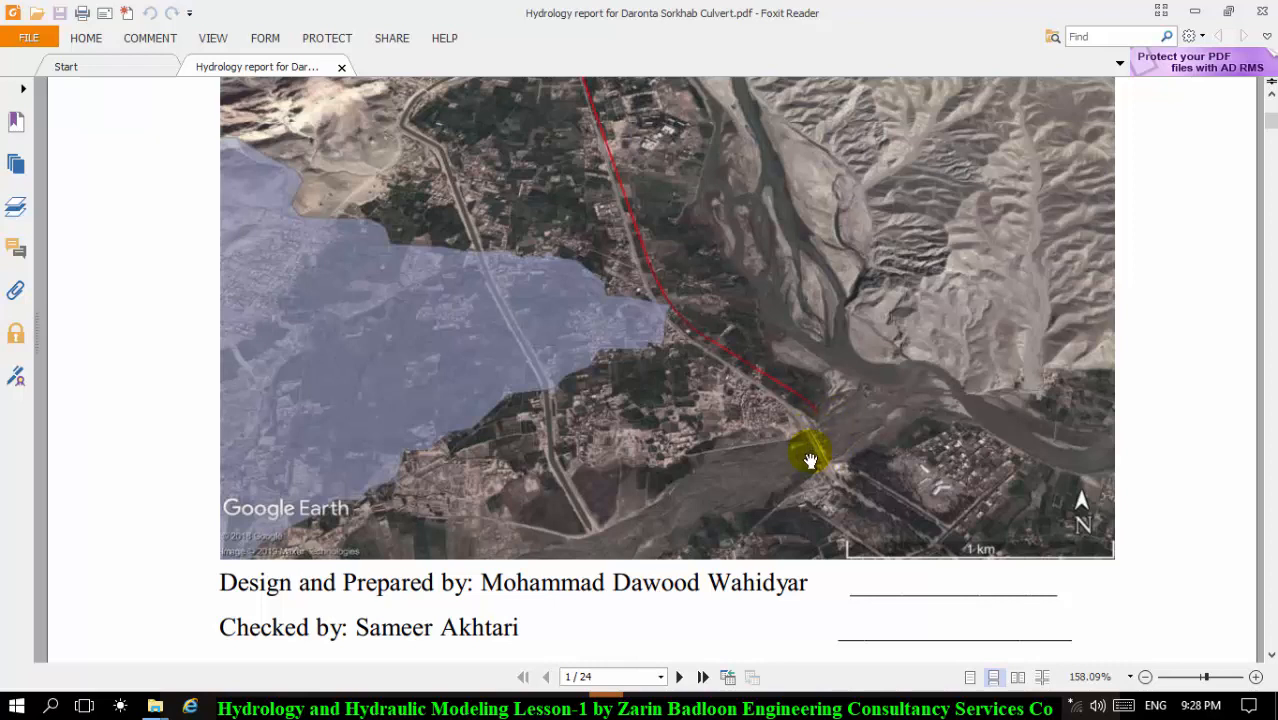
Step: Examine the bridge and river crossing near the end of the red alignment on the report's cover map
{"action": "left_click_drag", "start_coordinate": [810, 460], "coordinate": [809, 440]}
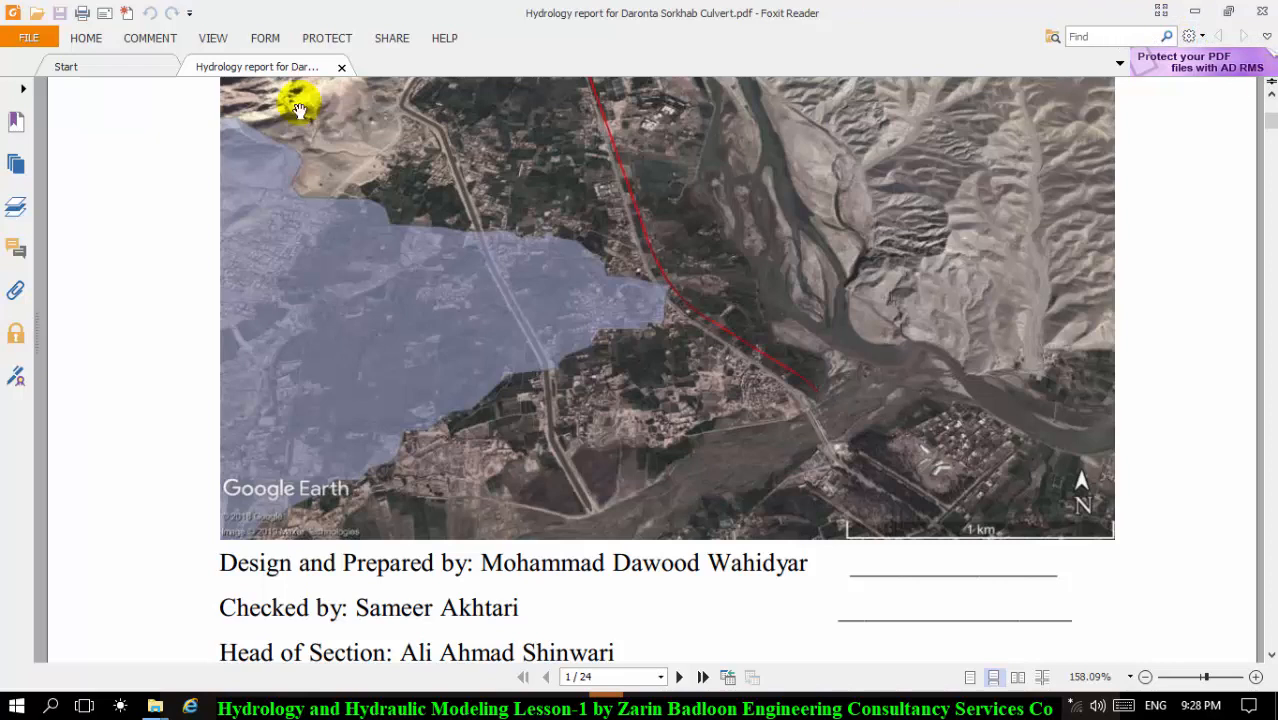
{"action": "scroll", "coordinate": [787, 410], "scroll_direction": "down", "scroll_amount": 3}
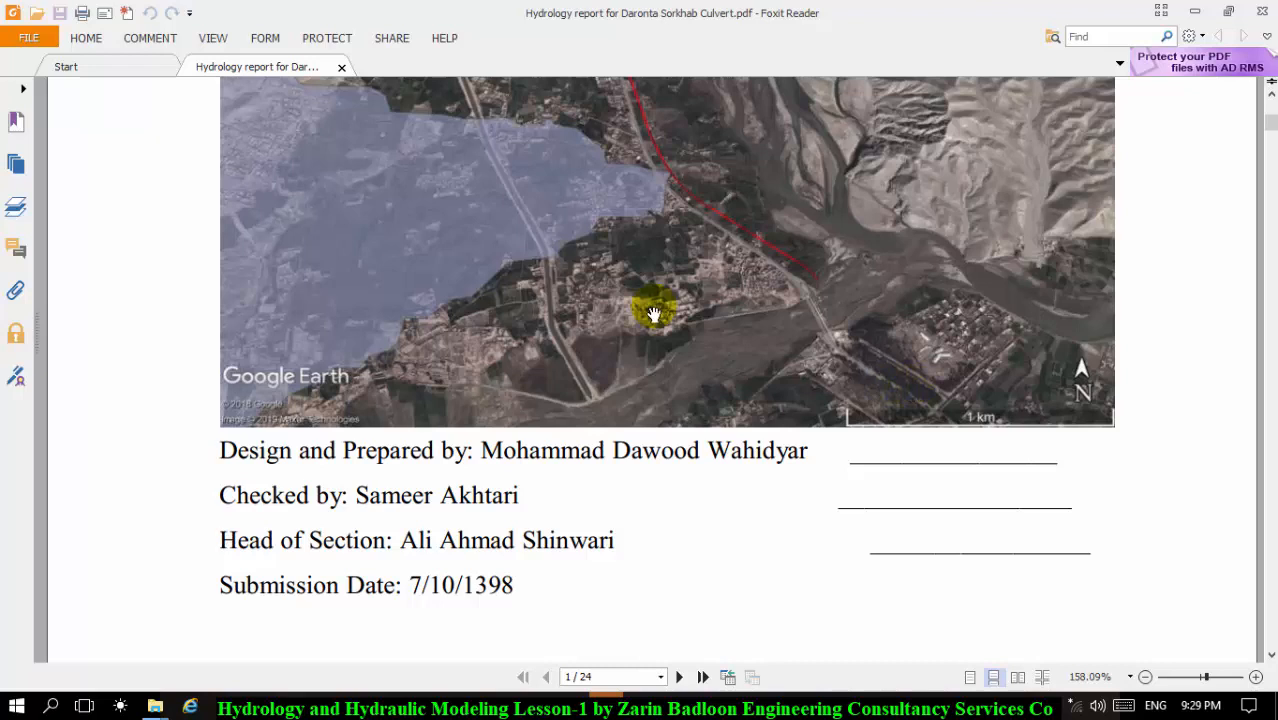
{"action": "scroll", "coordinate": [650, 312], "scroll_direction": "down", "scroll_amount": 1}
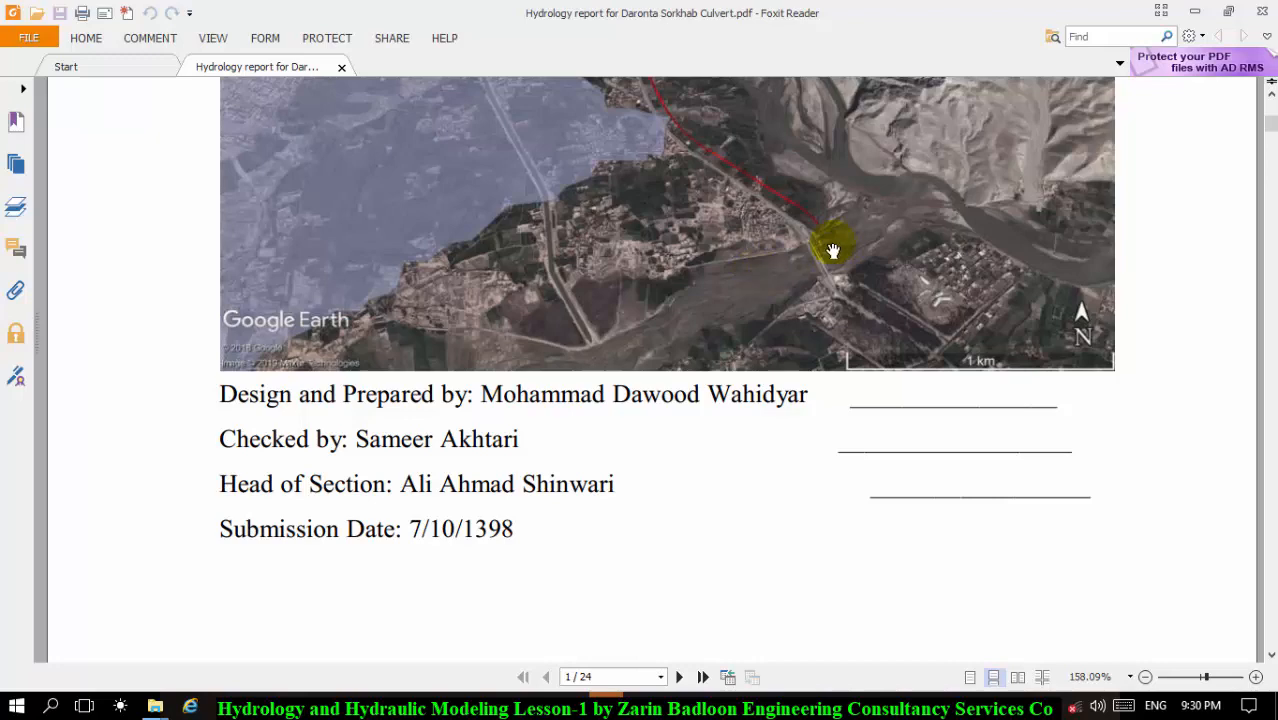
{"action": "scroll", "coordinate": [821, 250], "scroll_direction": "up", "scroll_amount": 4}
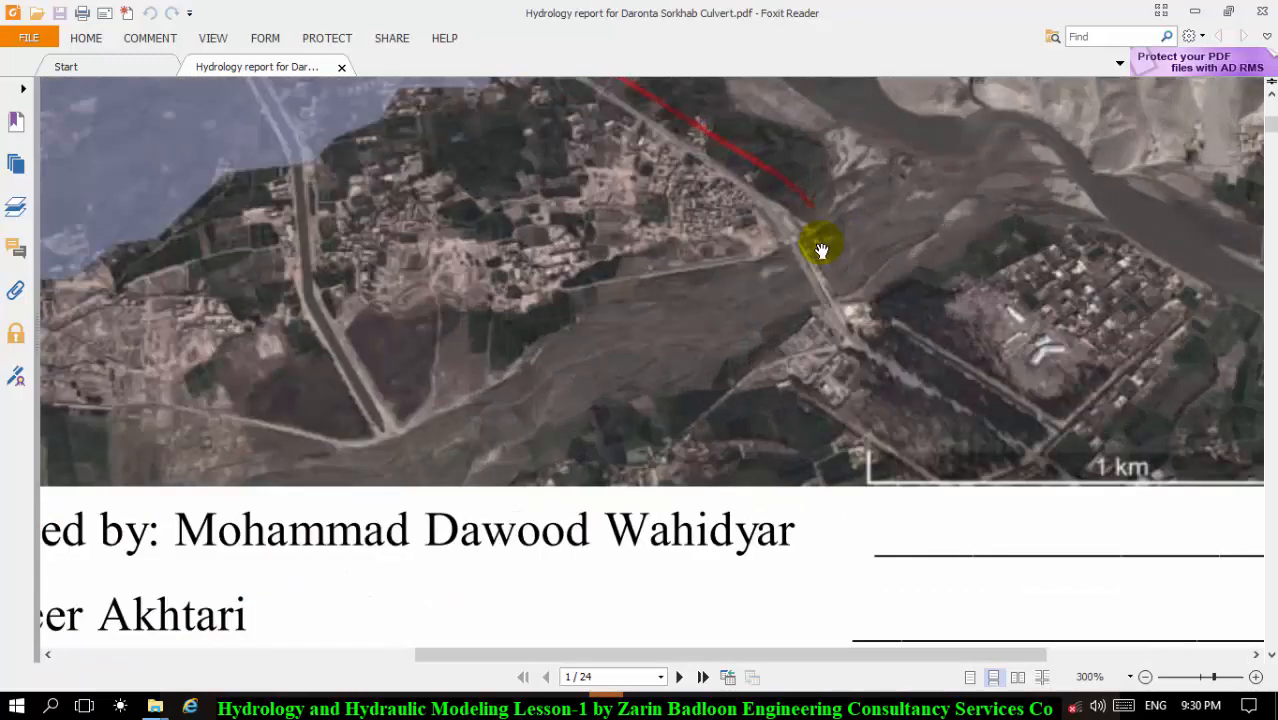
{"action": "scroll", "coordinate": [821, 250], "scroll_direction": "up", "scroll_amount": 2}
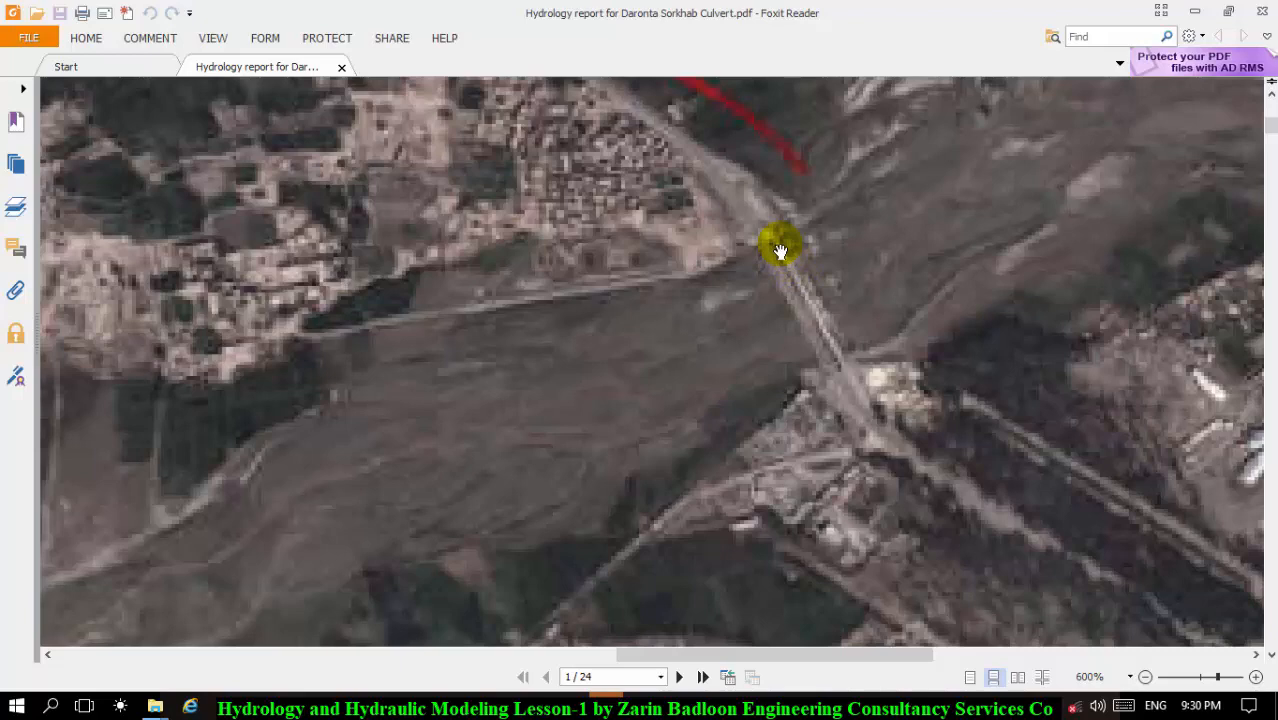
{"action": "scroll", "coordinate": [750, 271], "scroll_direction": "down", "scroll_amount": 3}
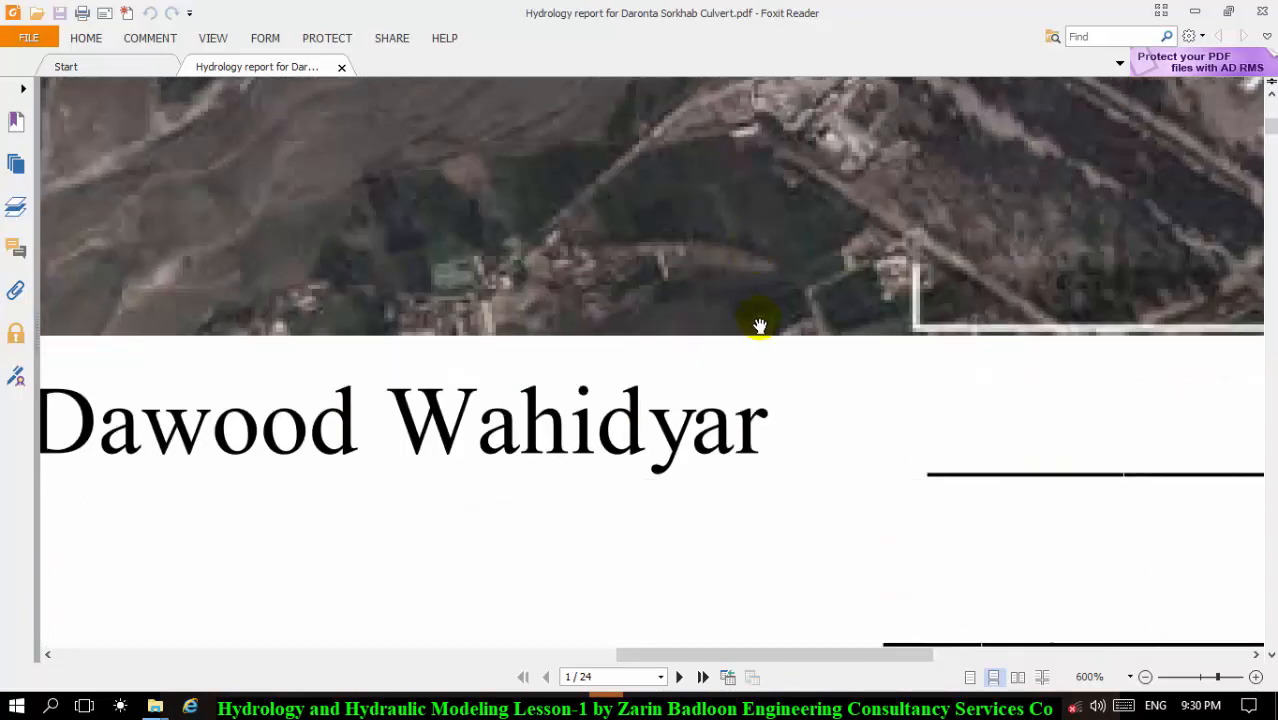
{"action": "scroll", "coordinate": [740, 300], "scroll_direction": "up", "scroll_amount": 1}
{"action": "scroll", "coordinate": [700, 330], "scroll_direction": "up", "scroll_amount": 1}
{"action": "scroll", "coordinate": [636, 356], "scroll_direction": "up", "scroll_amount": 1}
{"action": "left_click_drag", "start_coordinate": [628, 362], "coordinate": [652, 464]}
{"action": "scroll", "coordinate": [650, 440], "scroll_direction": "down", "scroll_amount": 2}
{"action": "scroll", "coordinate": [647, 422], "scroll_direction": "up", "scroll_amount": 2}
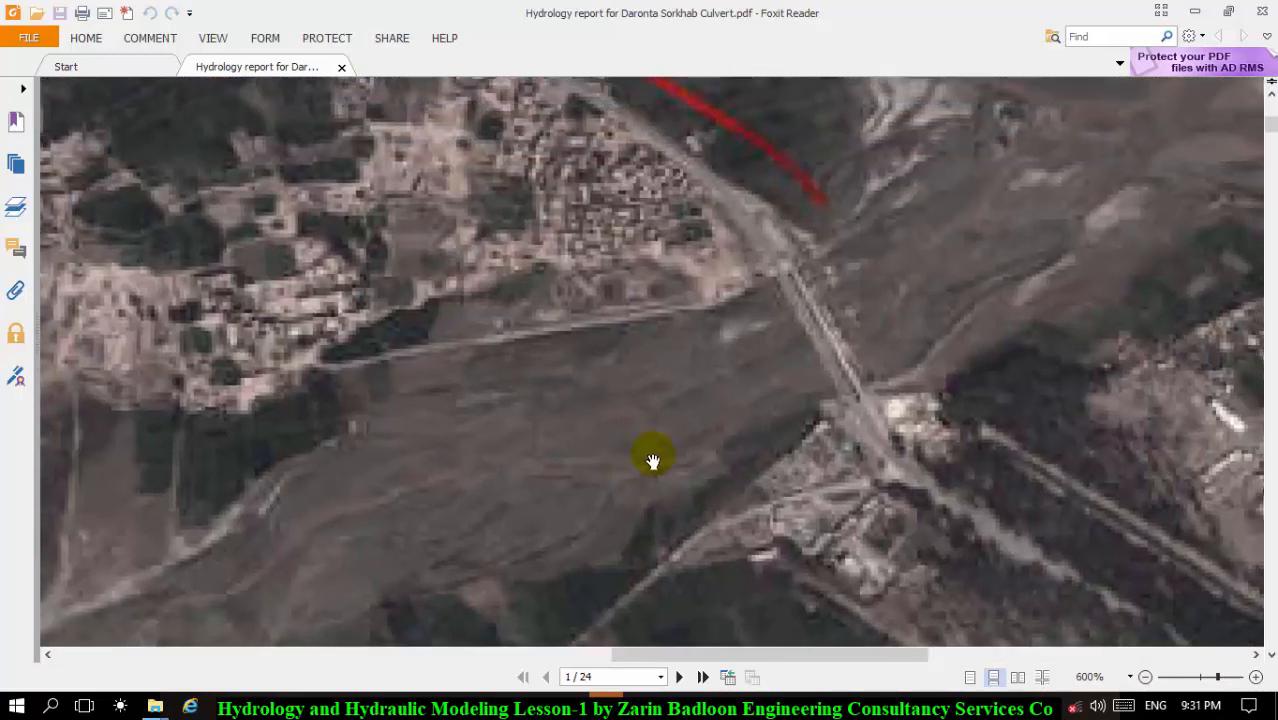
{"action": "left_click_drag", "start_coordinate": [650, 370], "coordinate": [685, 220]}
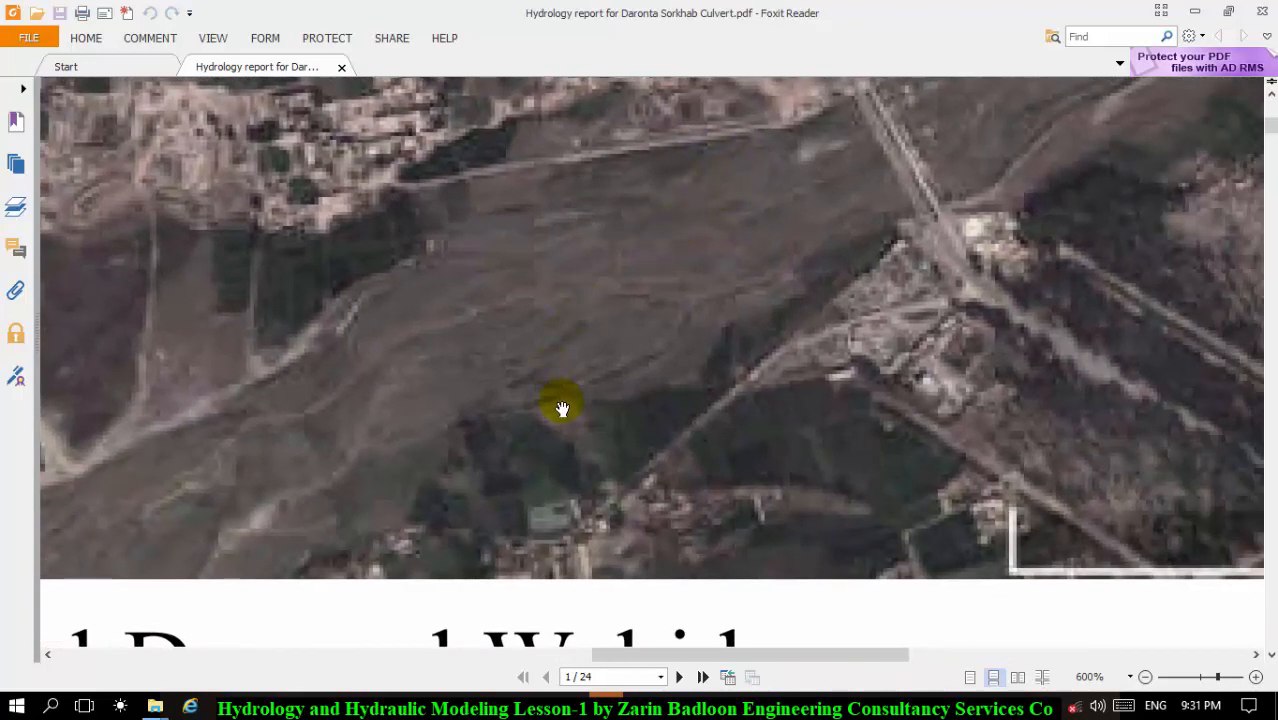
{"action": "scroll", "coordinate": [558, 405], "scroll_direction": "down", "scroll_amount": 3}
{"action": "scroll", "coordinate": [551, 402], "scroll_direction": "up", "scroll_amount": 1}
{"action": "scroll", "coordinate": [551, 404], "scroll_direction": "down", "scroll_amount": 4}
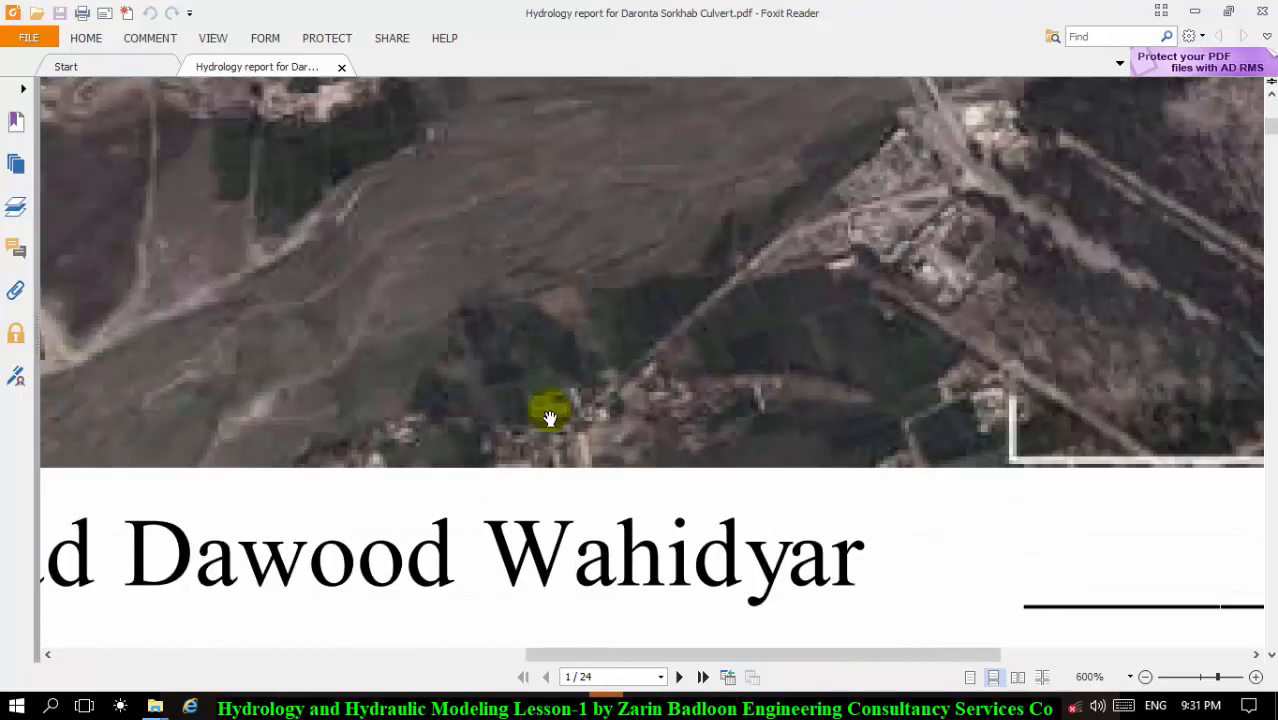
{"action": "scroll", "coordinate": [560, 403], "scroll_direction": "up", "scroll_amount": 1}
{"action": "left_click_drag", "start_coordinate": [556, 393], "coordinate": [568, 480]}
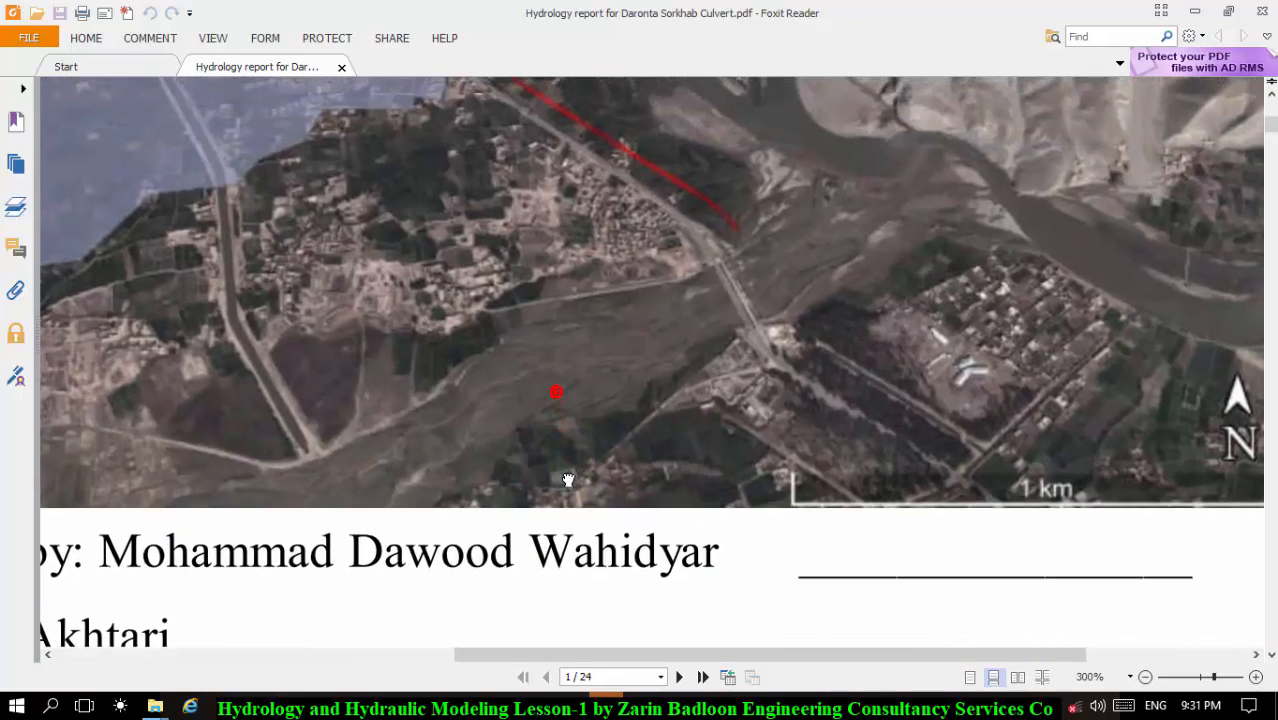
Step: Examine the shaded catchment area and the full red road alignment on the cover map
{"action": "scroll", "coordinate": [568, 482], "scroll_direction": "down", "scroll_amount": 2}
{"action": "left_click_drag", "start_coordinate": [570, 435], "coordinate": [713, 554]}
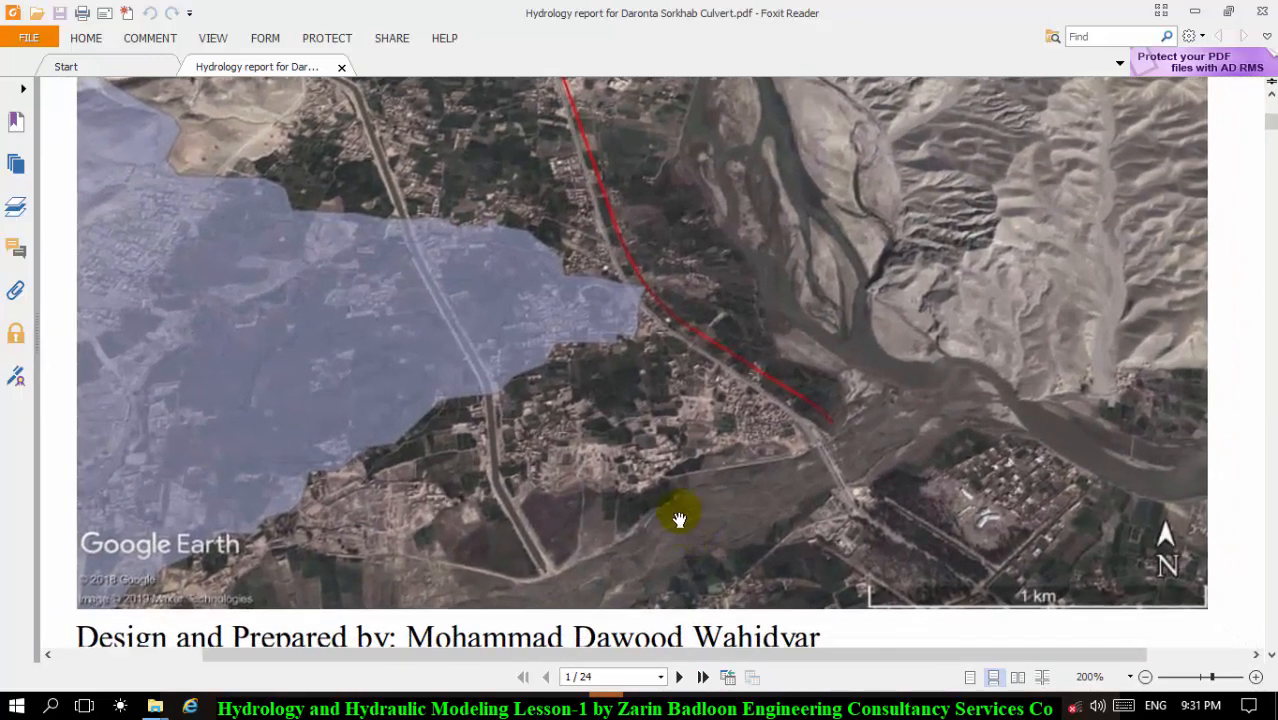
{"action": "left_click_drag", "start_coordinate": [676, 519], "coordinate": [671, 516]}
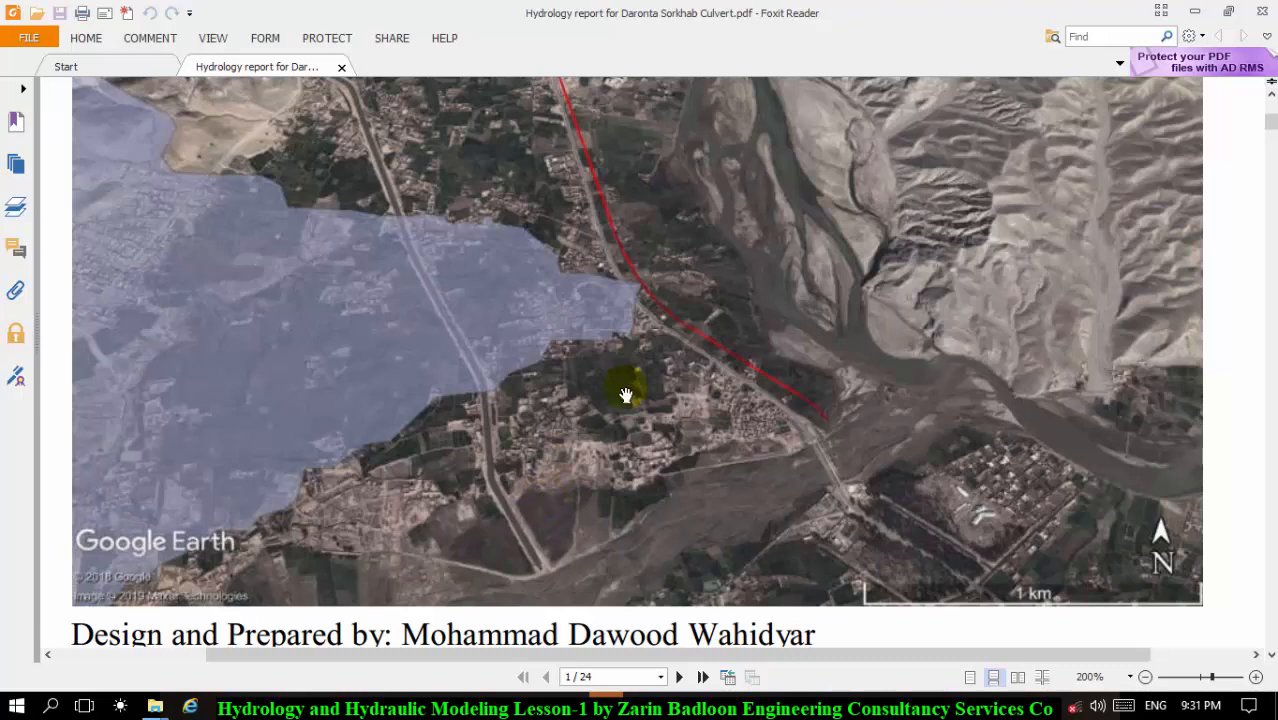
{"action": "mouse_move", "coordinate": [713, 462]}
{"action": "left_mouse_down"}
{"action": "mouse_move", "coordinate": [693, 440]}
{"action": "mouse_move", "coordinate": [676, 467]}
{"action": "mouse_move", "coordinate": [697, 500]}
{"action": "mouse_move", "coordinate": [693, 483]}
{"action": "mouse_move", "coordinate": [715, 474]}
{"action": "left_mouse_up"}
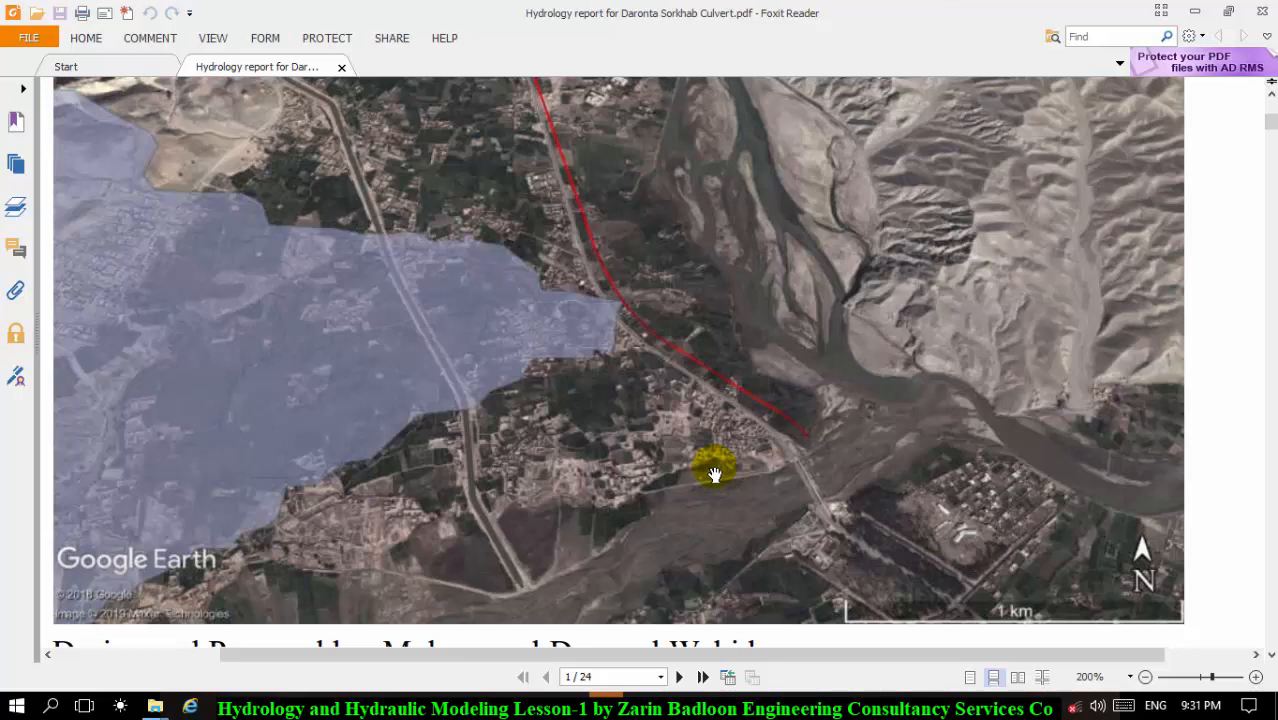
{"action": "left_click_drag", "start_coordinate": [715, 474], "coordinate": [735, 484]}
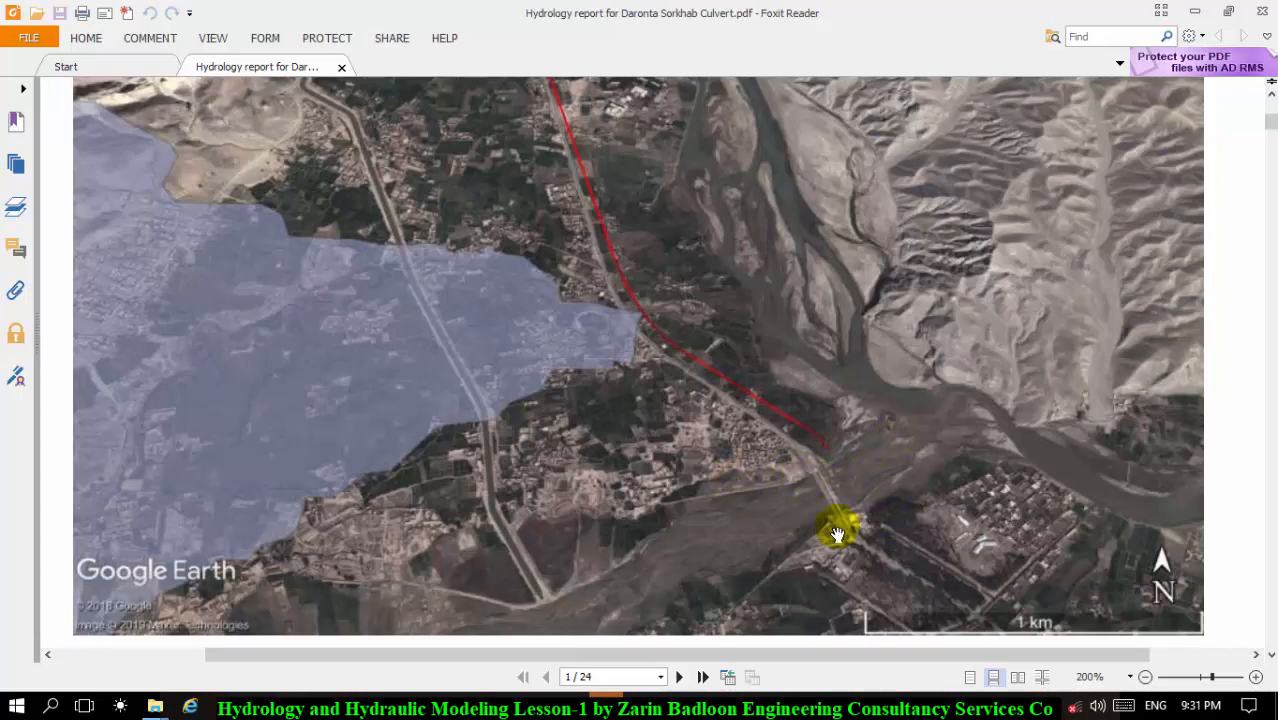
Step: Use ScreenDraw to mark the map with five blue rectangles of different sizes near the canal and catchment, and clear the markings
{"action": "left_click", "coordinate": [572, 704]}
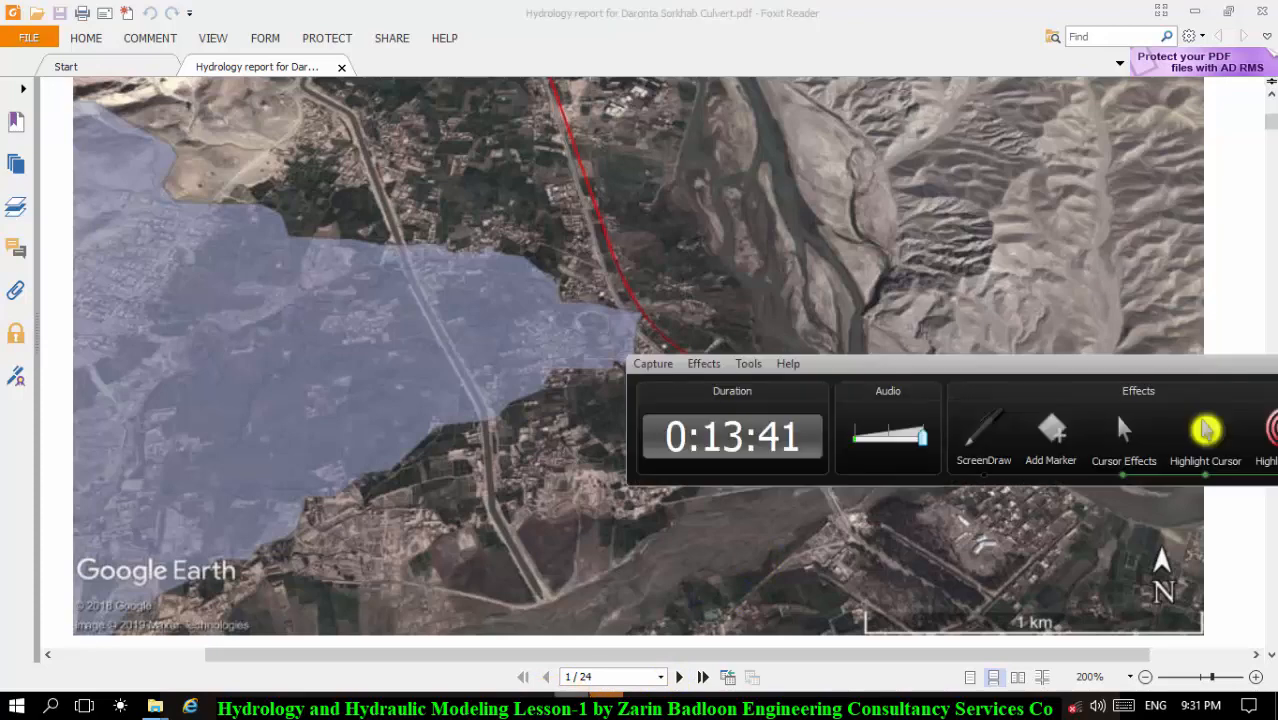
{"action": "left_click_drag", "start_coordinate": [979, 394], "coordinate": [895, 422]}
{"action": "left_click", "coordinate": [903, 470]}
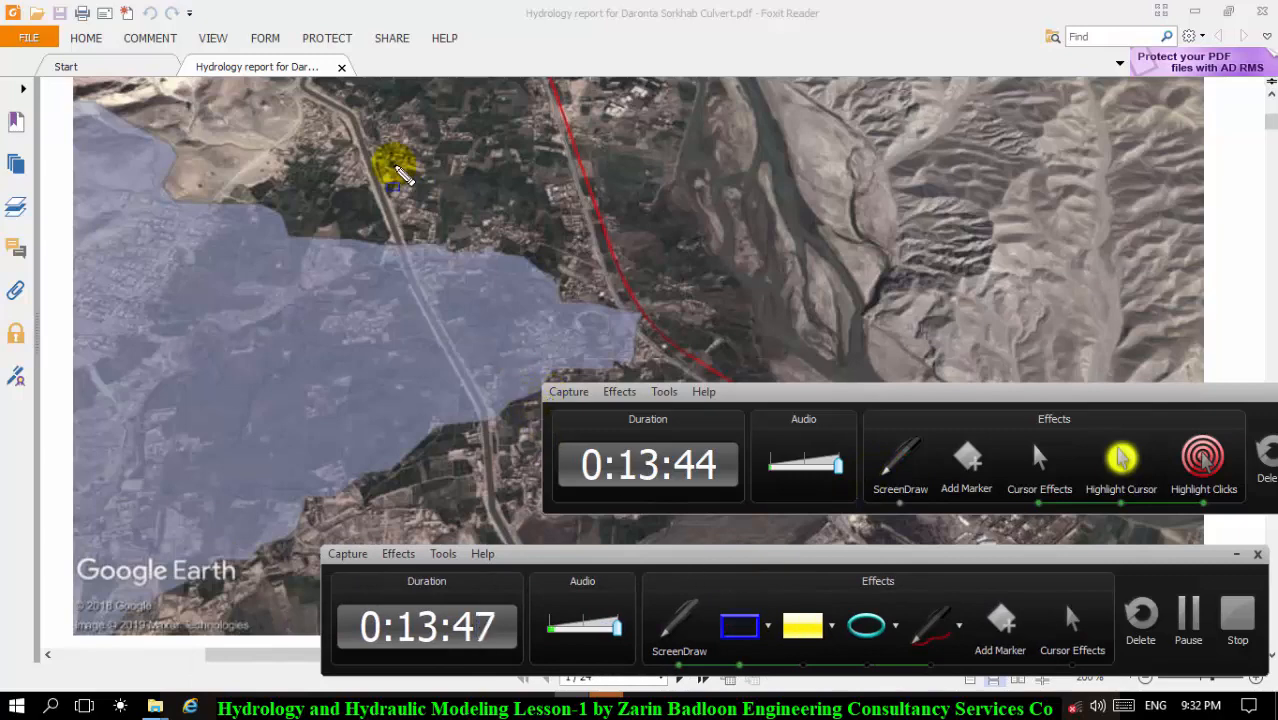
{"action": "left_click_drag", "start_coordinate": [368, 139], "coordinate": [413, 186]}
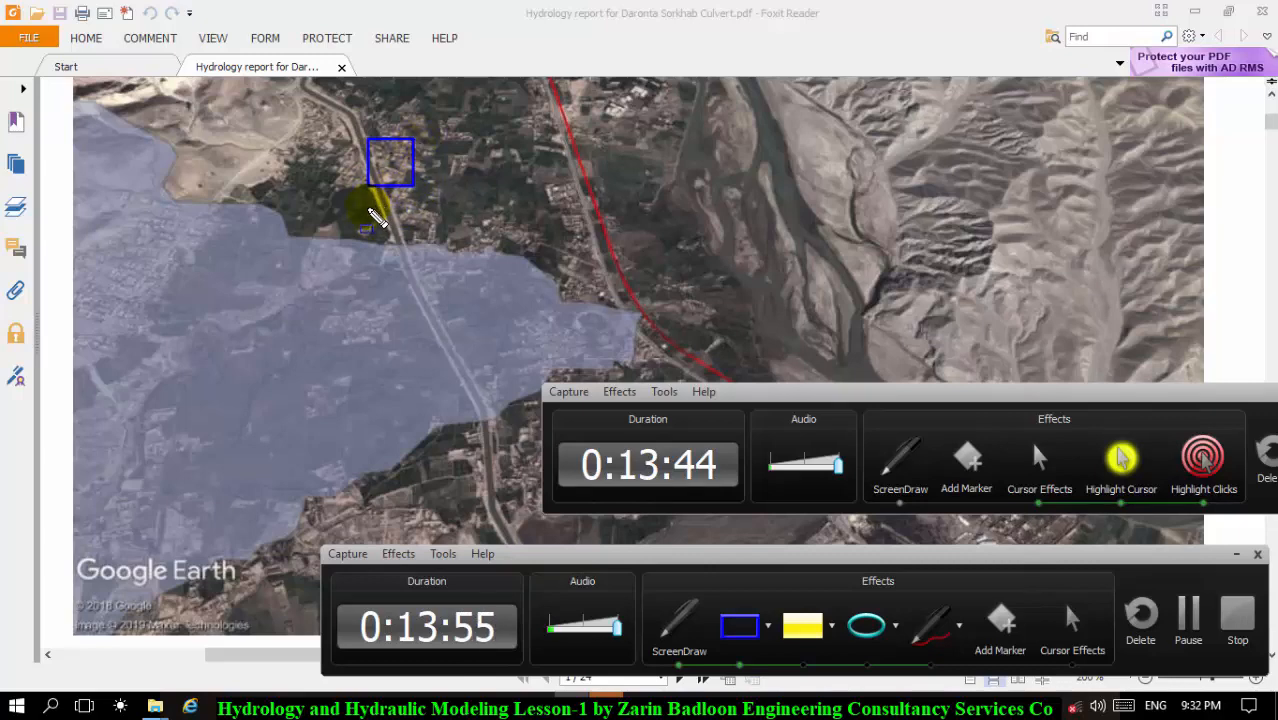
{"action": "left_click_drag", "start_coordinate": [367, 207], "coordinate": [473, 295]}
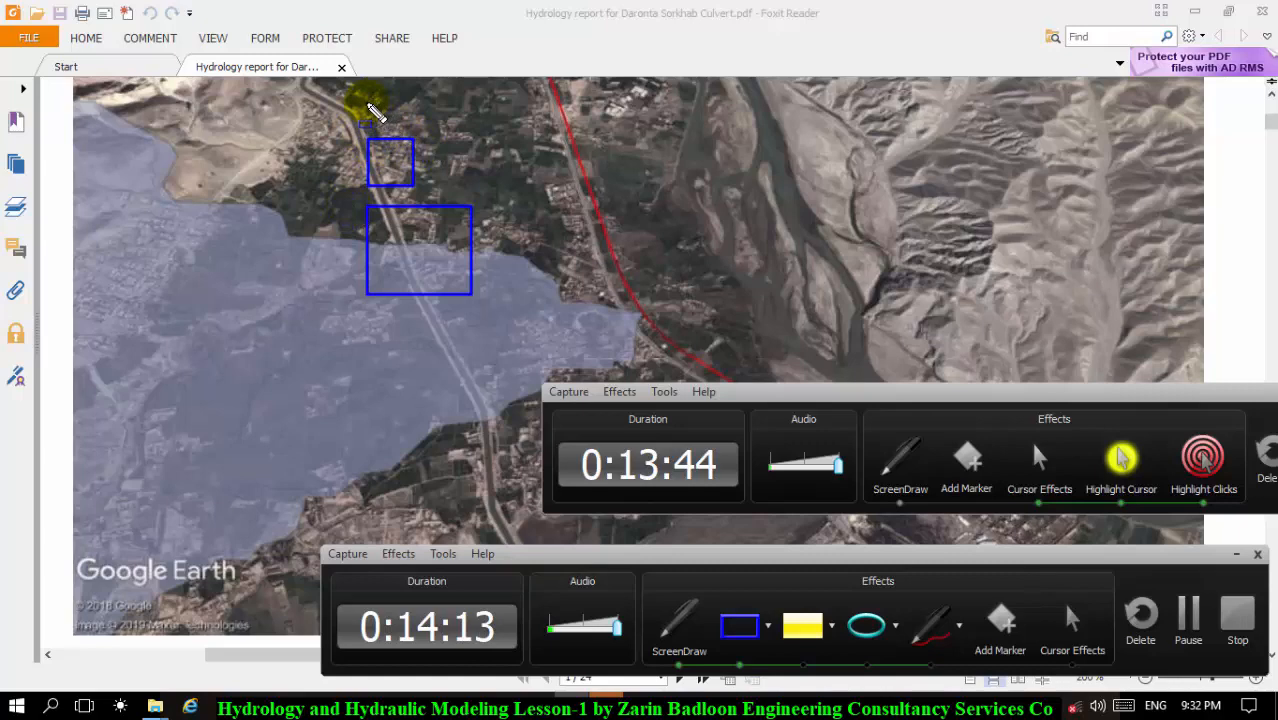
{"action": "left_click_drag", "start_coordinate": [364, 105], "coordinate": [393, 134]}
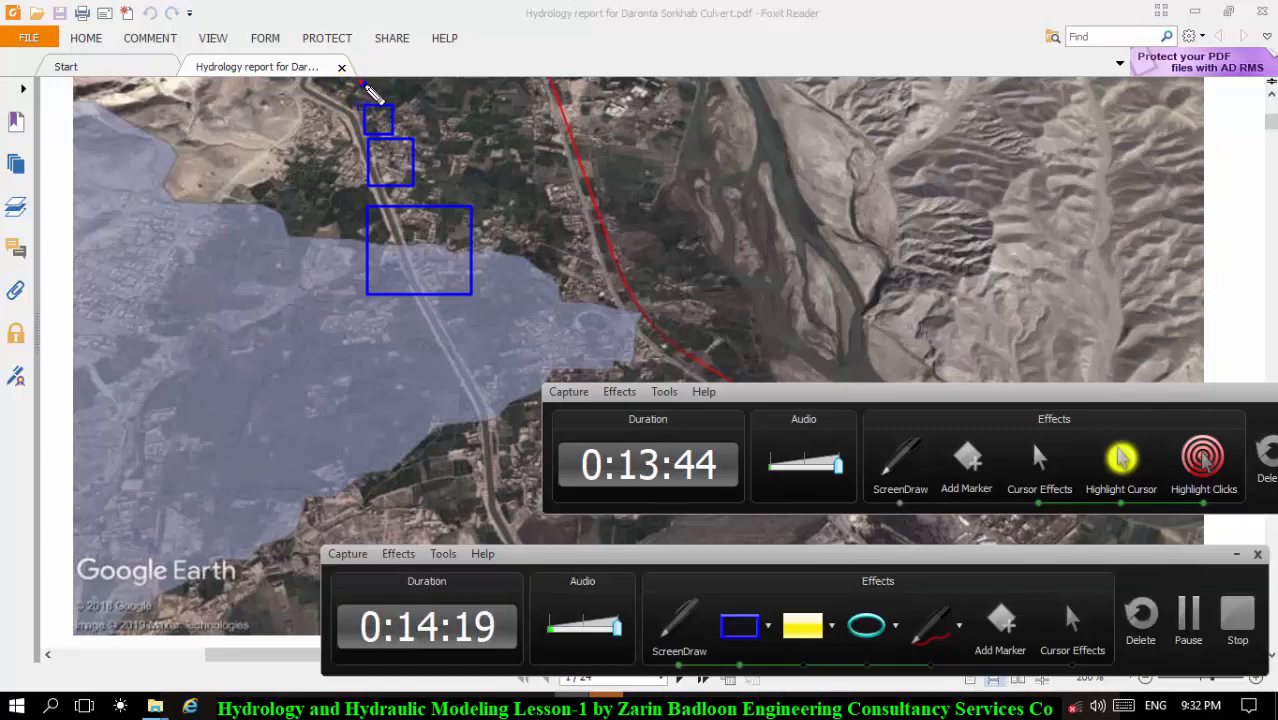
{"action": "left_click_drag", "start_coordinate": [361, 84], "coordinate": [380, 100]}
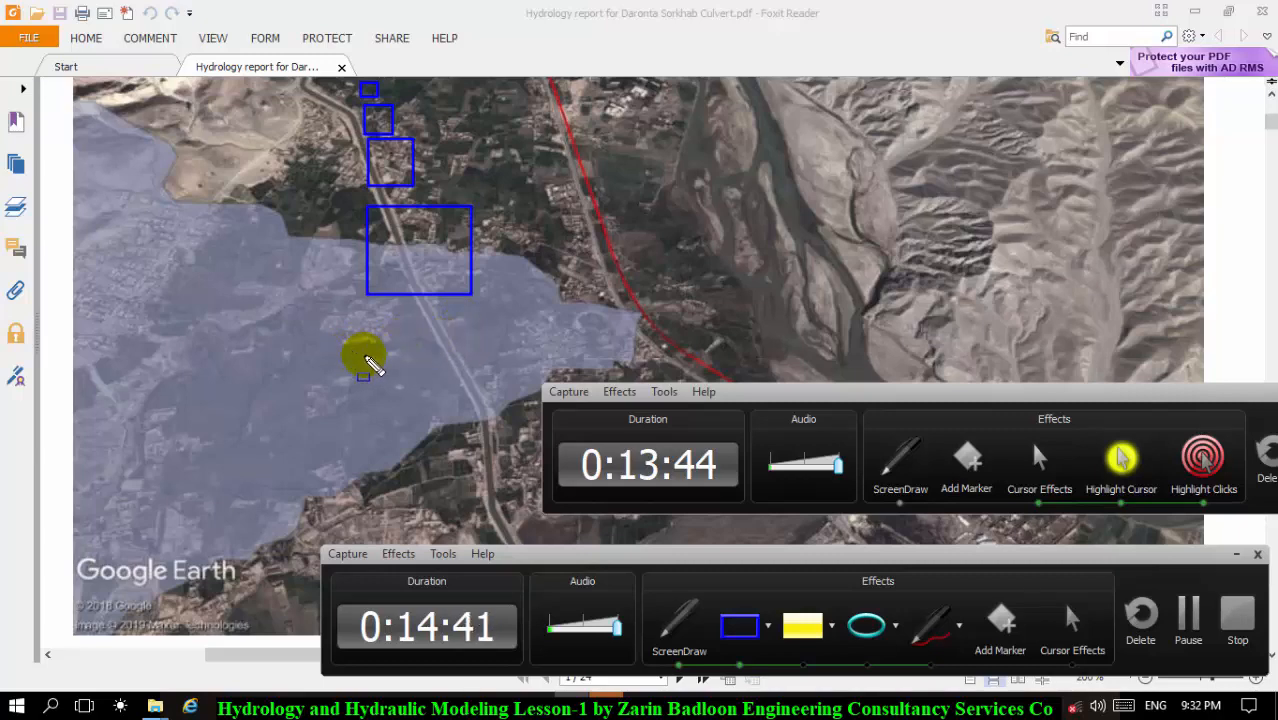
{"action": "left_click_drag", "start_coordinate": [366, 326], "coordinate": [428, 385]}
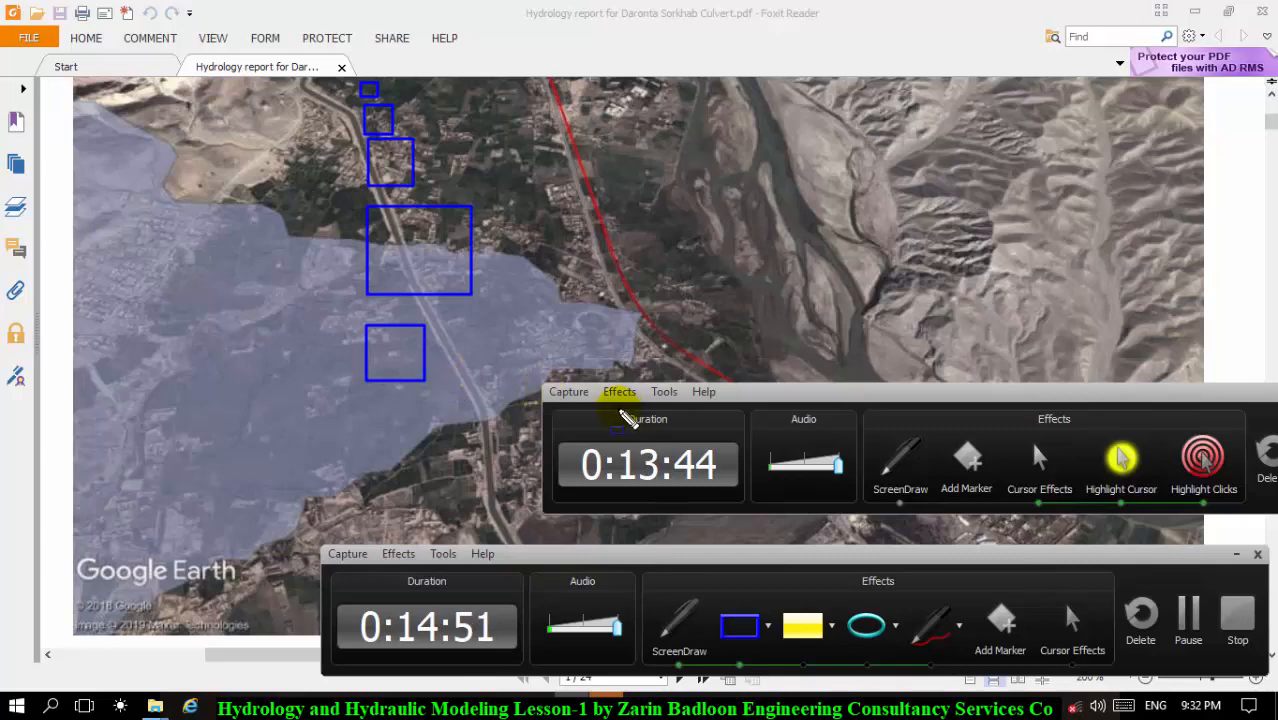
{"action": "key", "text": "Escape"}
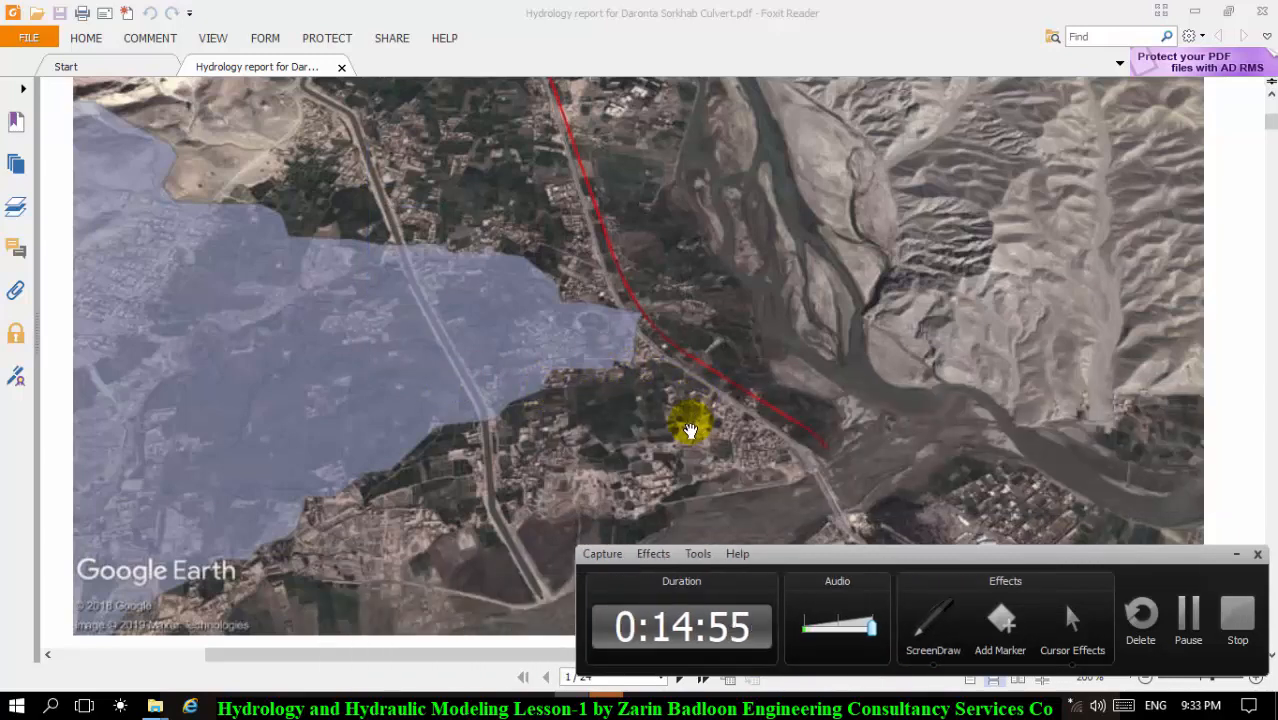
{"action": "left_click_drag", "start_coordinate": [690, 430], "coordinate": [673, 408]}
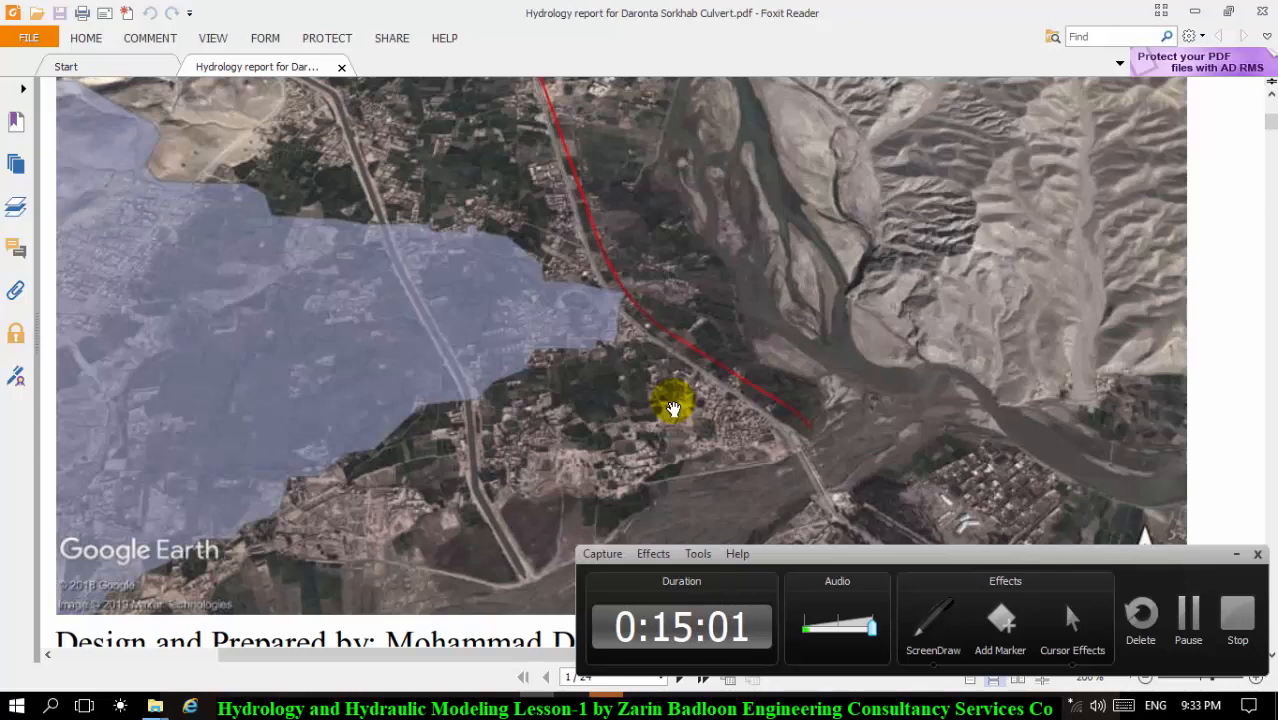
{"action": "mouse_move", "coordinate": [673, 408]}
{"action": "left_mouse_down"}
{"action": "mouse_move", "coordinate": [691, 436]}
{"action": "mouse_move", "coordinate": [670, 394]}
{"action": "left_mouse_up"}
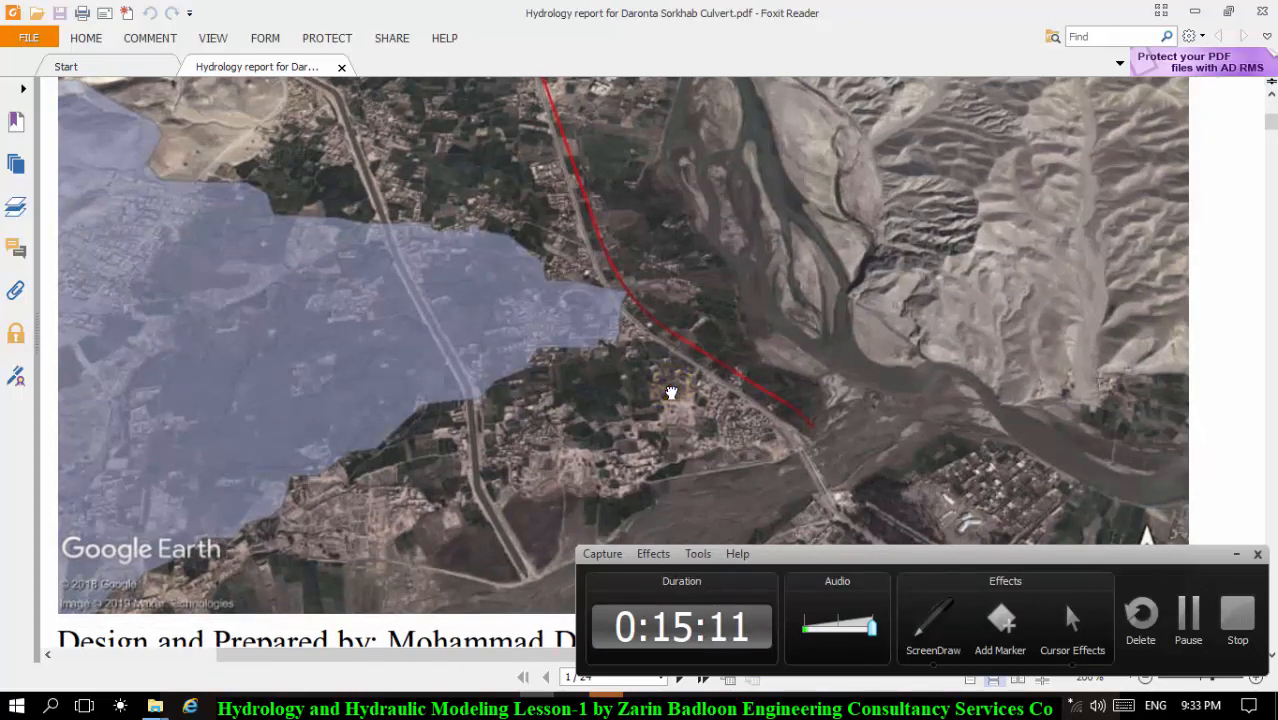
{"action": "left_click_drag", "start_coordinate": [671, 392], "coordinate": [661, 372]}
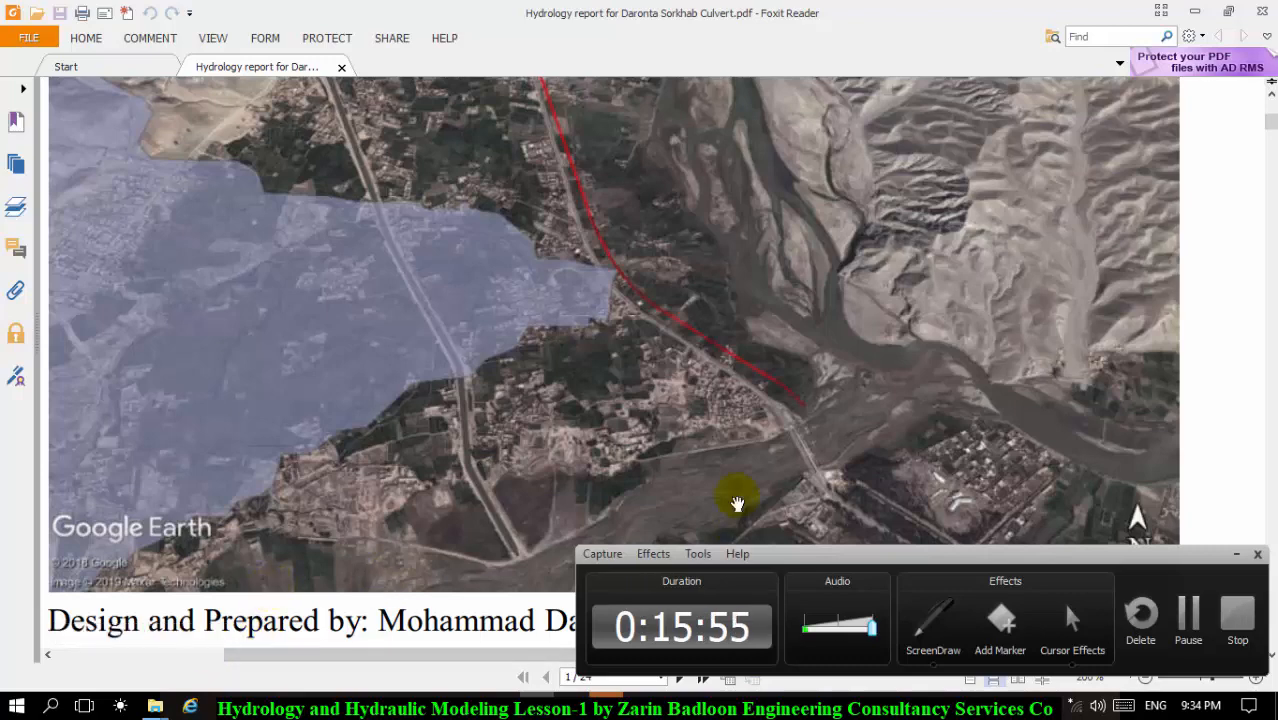
{"action": "left_click_drag", "start_coordinate": [851, 568], "coordinate": [843, 470]}
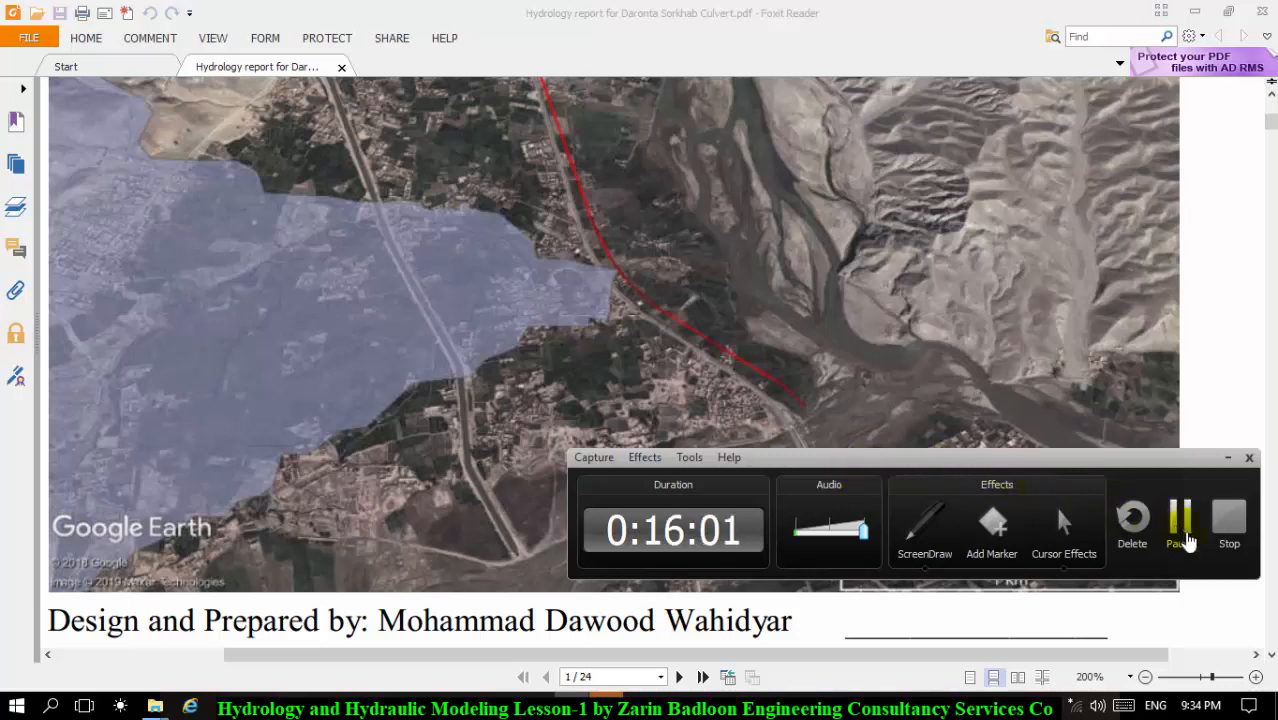
{"action": "left_click_drag", "start_coordinate": [1170, 457], "coordinate": [1165, 490]}
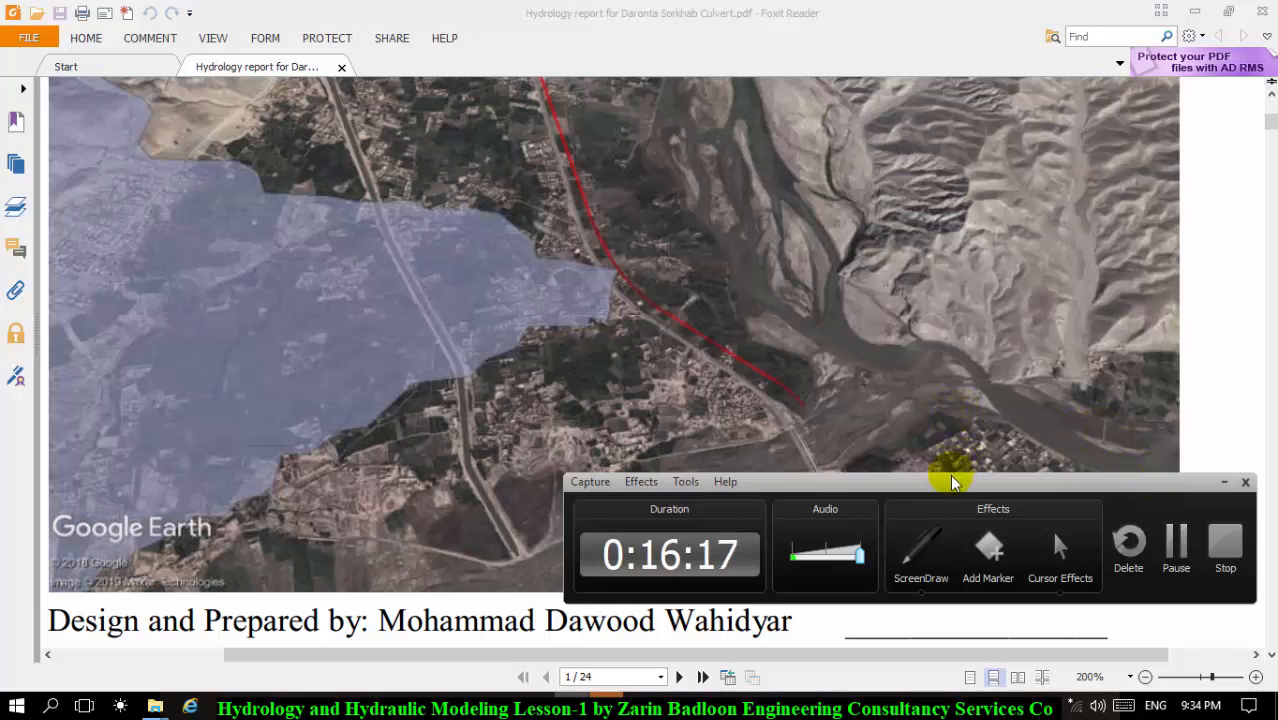
{"action": "left_click_drag", "start_coordinate": [953, 478], "coordinate": [939, 528]}
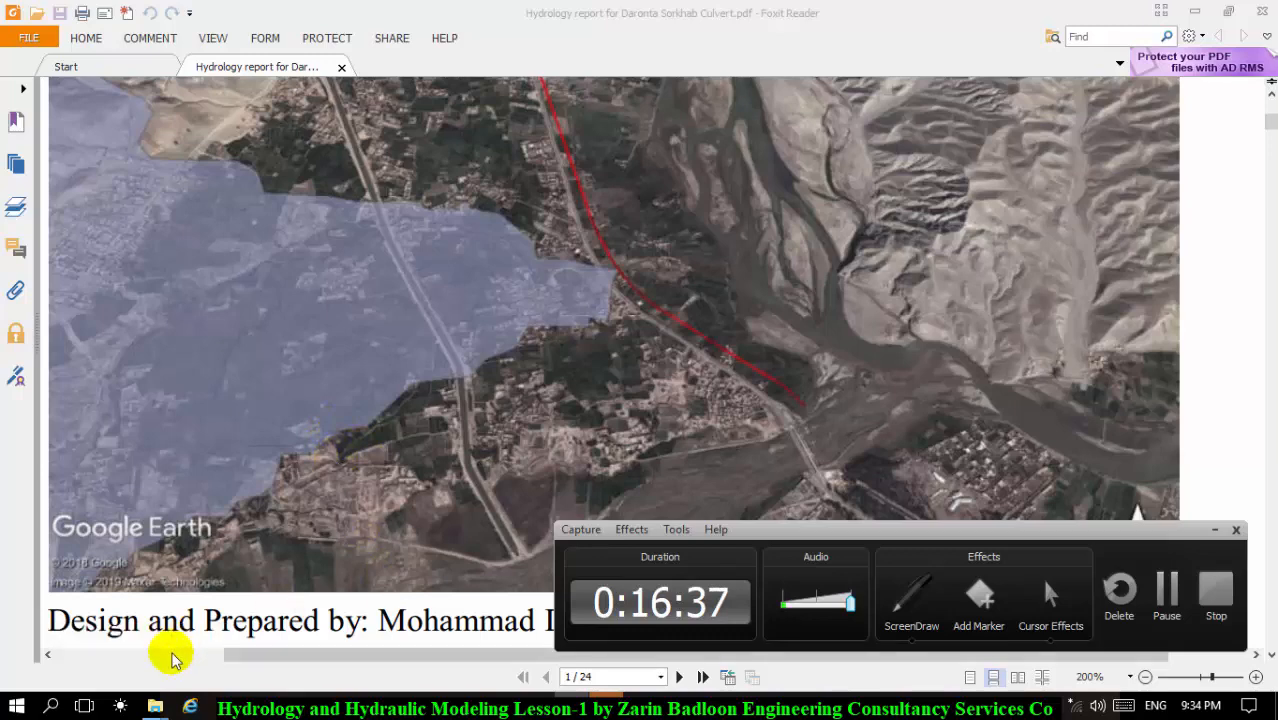
Step: Switch to the 14-daronta sorkhab folder in File Explorer, look through its files, and open the AED Design Requirements - Hydrology PDF from the monograph folder
{"action": "mouse_move", "coordinate": [155, 708]}
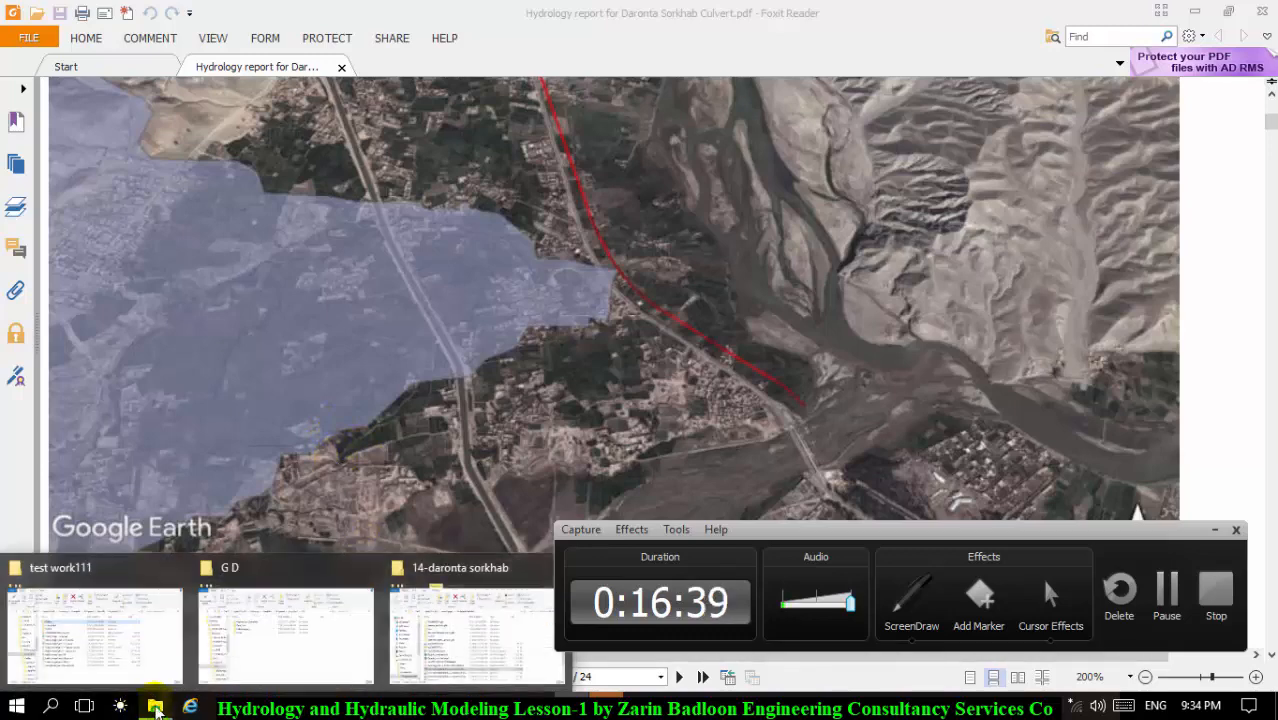
{"action": "mouse_move", "coordinate": [502, 628]}
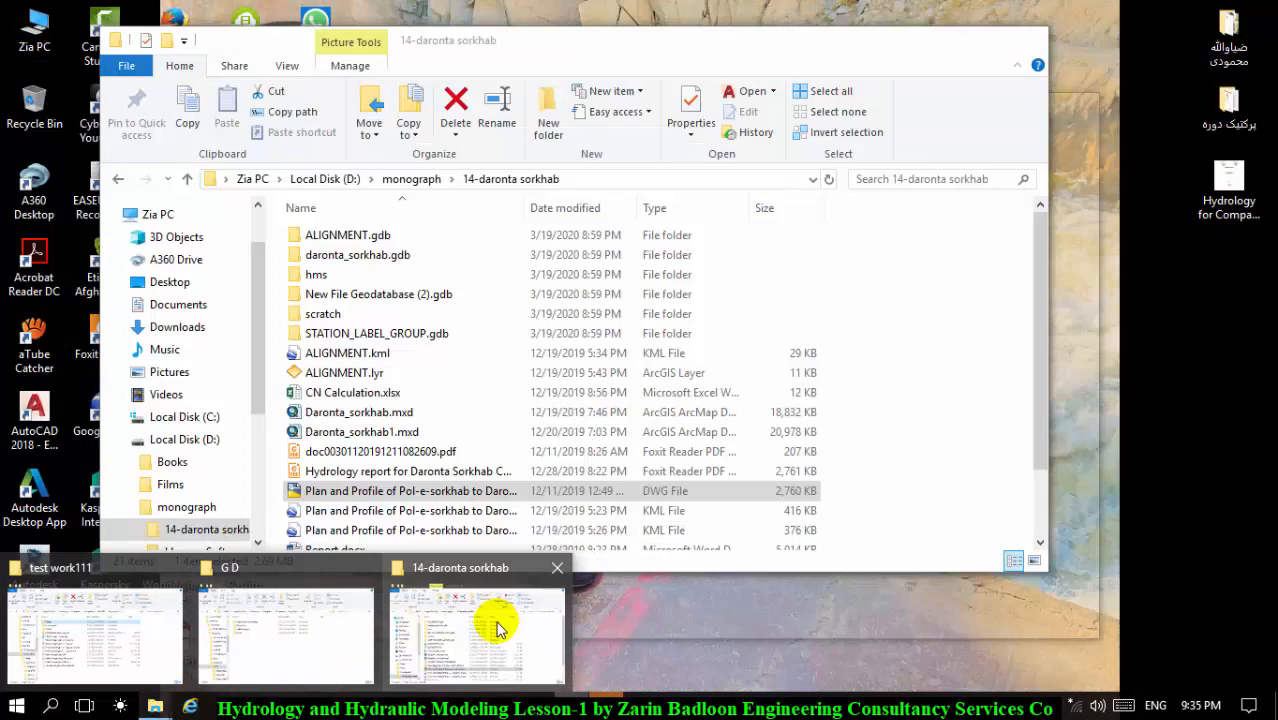
{"action": "left_click", "coordinate": [502, 628]}
{"action": "scroll", "coordinate": [490, 500], "scroll_direction": "down", "scroll_amount": 2}
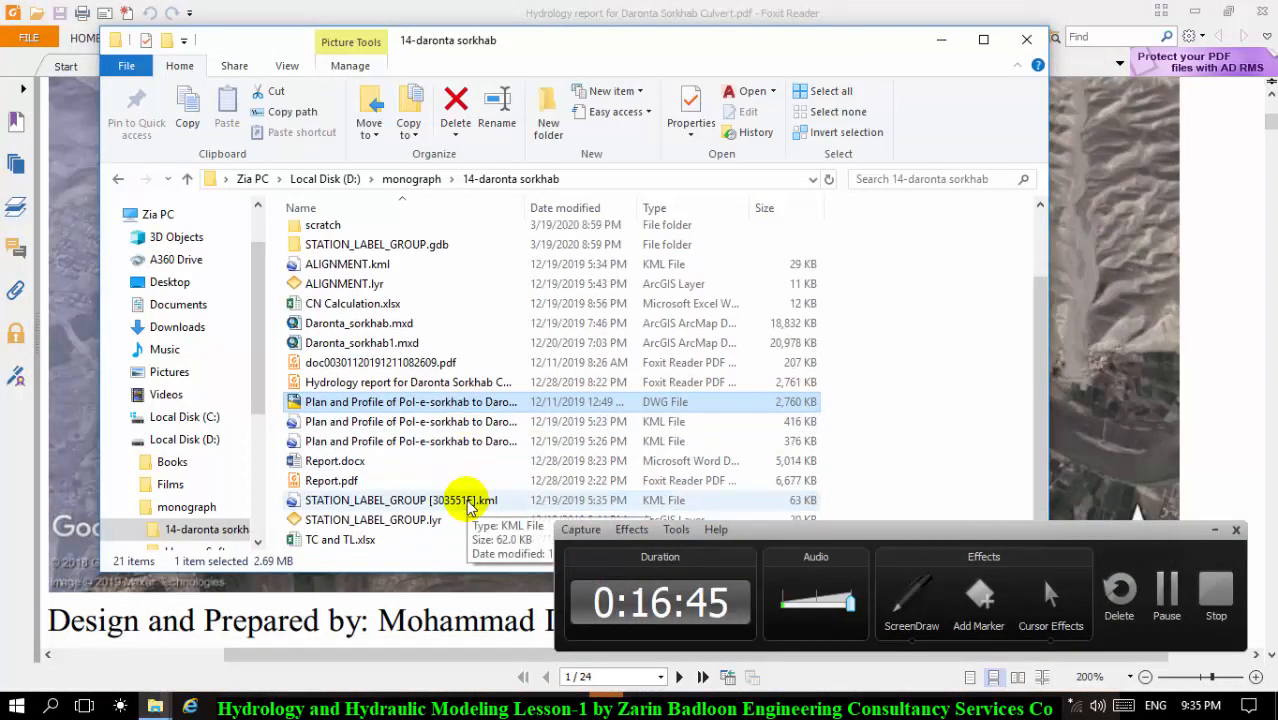
{"action": "scroll", "coordinate": [320, 375], "scroll_direction": "up", "scroll_amount": 2}
{"action": "scroll", "coordinate": [360, 350], "scroll_direction": "down", "scroll_amount": 1}
{"action": "scroll", "coordinate": [372, 370], "scroll_direction": "up", "scroll_amount": 1}
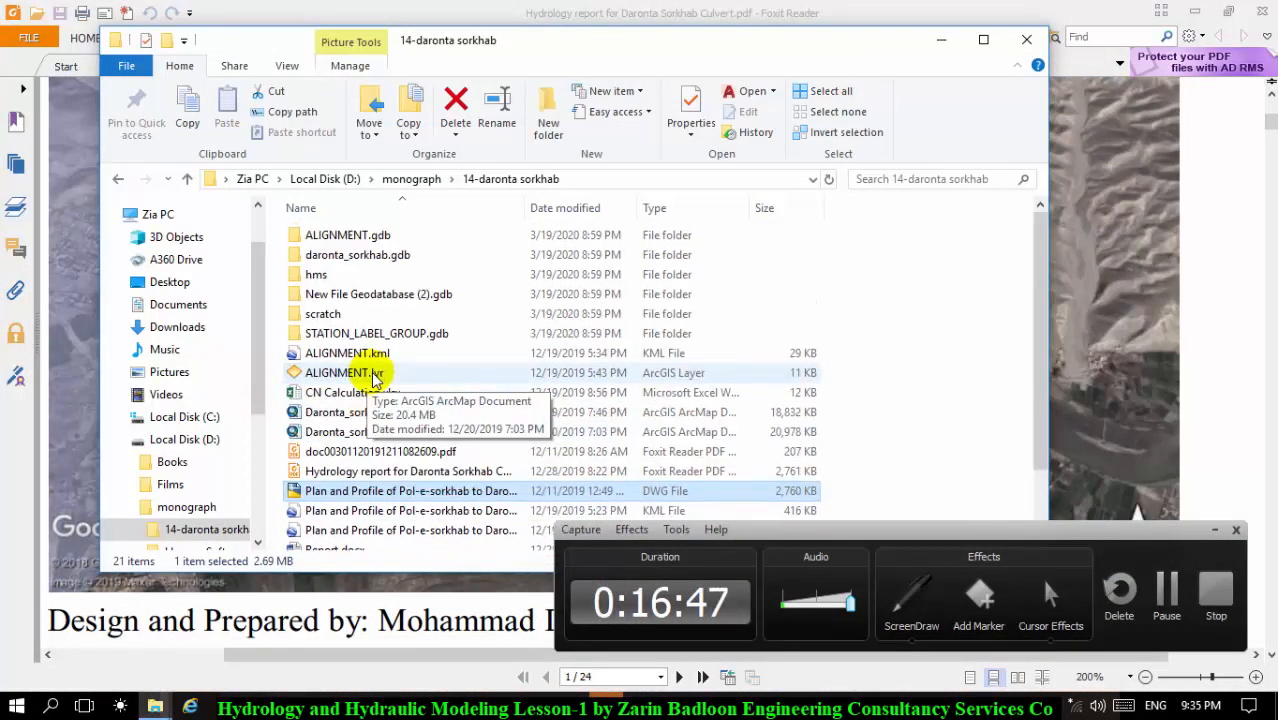
{"action": "scroll", "coordinate": [378, 385], "scroll_direction": "down", "scroll_amount": 2}
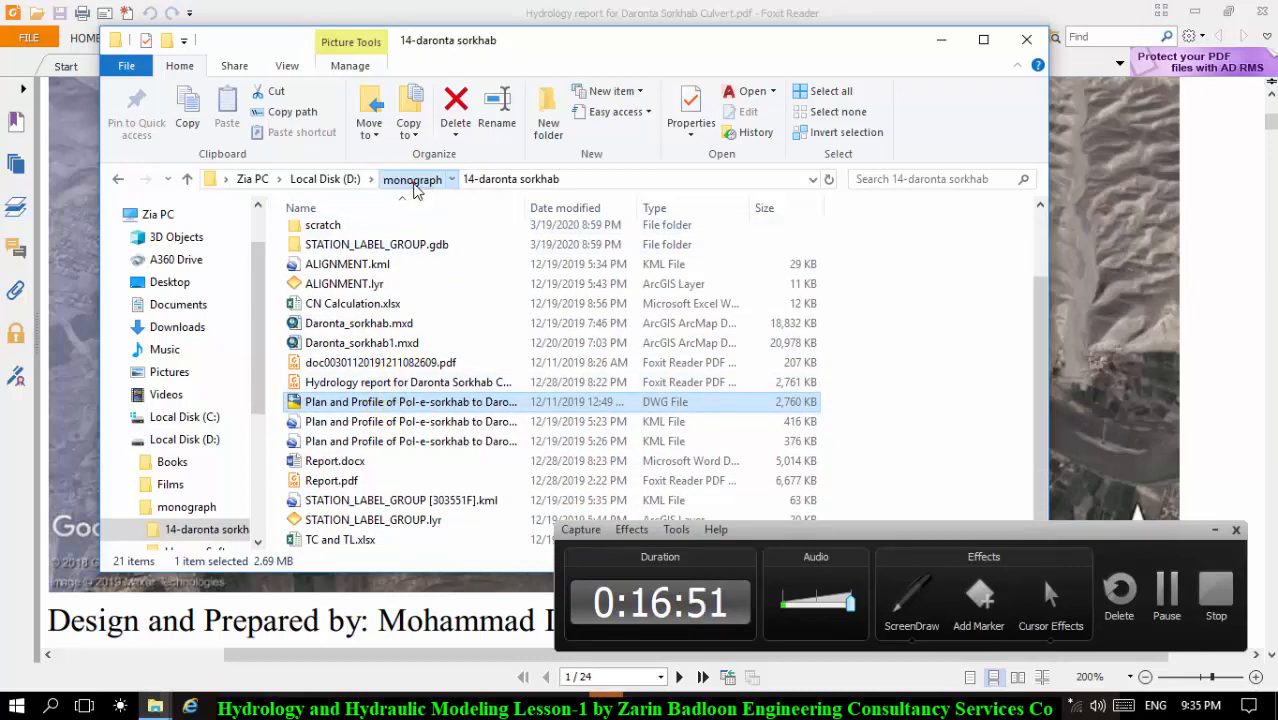
{"action": "left_click", "coordinate": [413, 184]}
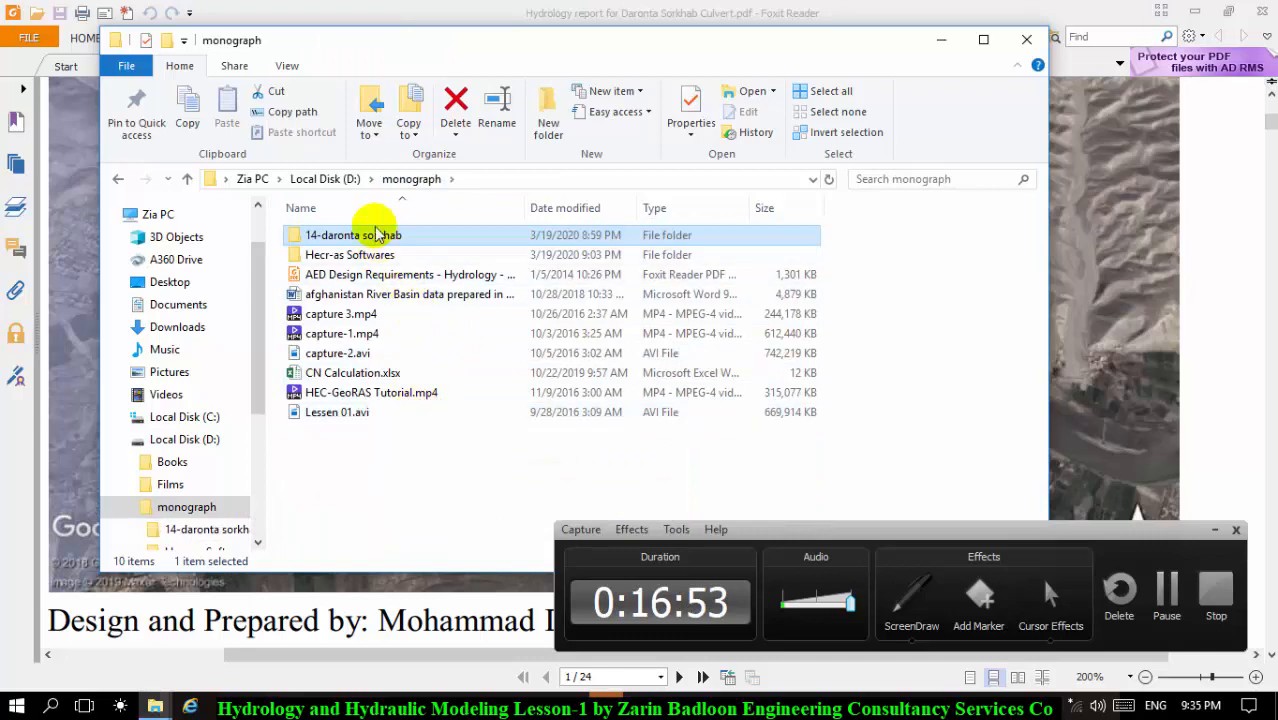
{"action": "double_click", "coordinate": [343, 276]}
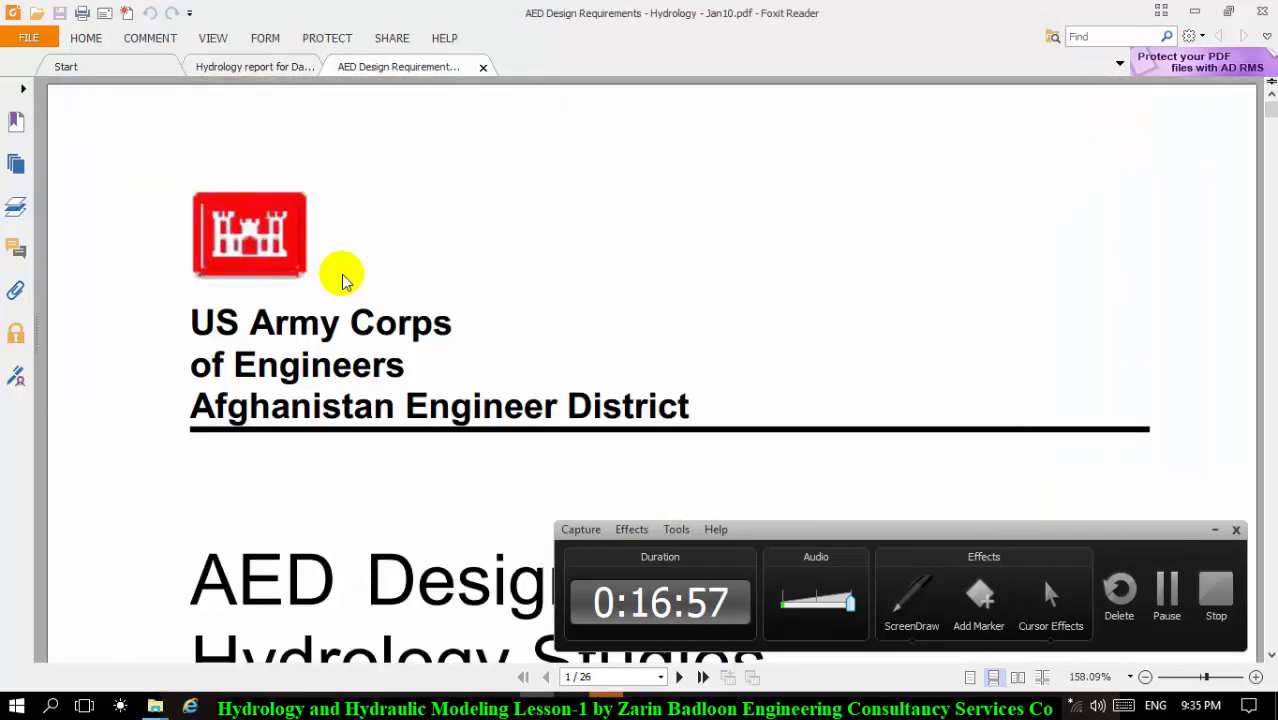
Step: Go to the Jalalabad IDF chart on page 20 of the AED hydrology design requirements
{"action": "scroll", "coordinate": [800, 270], "scroll_direction": "down", "scroll_amount": 2}
{"action": "left_click_drag", "start_coordinate": [1268, 112], "coordinate": [1266, 500]}
{"action": "scroll", "coordinate": [910, 364], "scroll_direction": "down", "scroll_amount": 2}
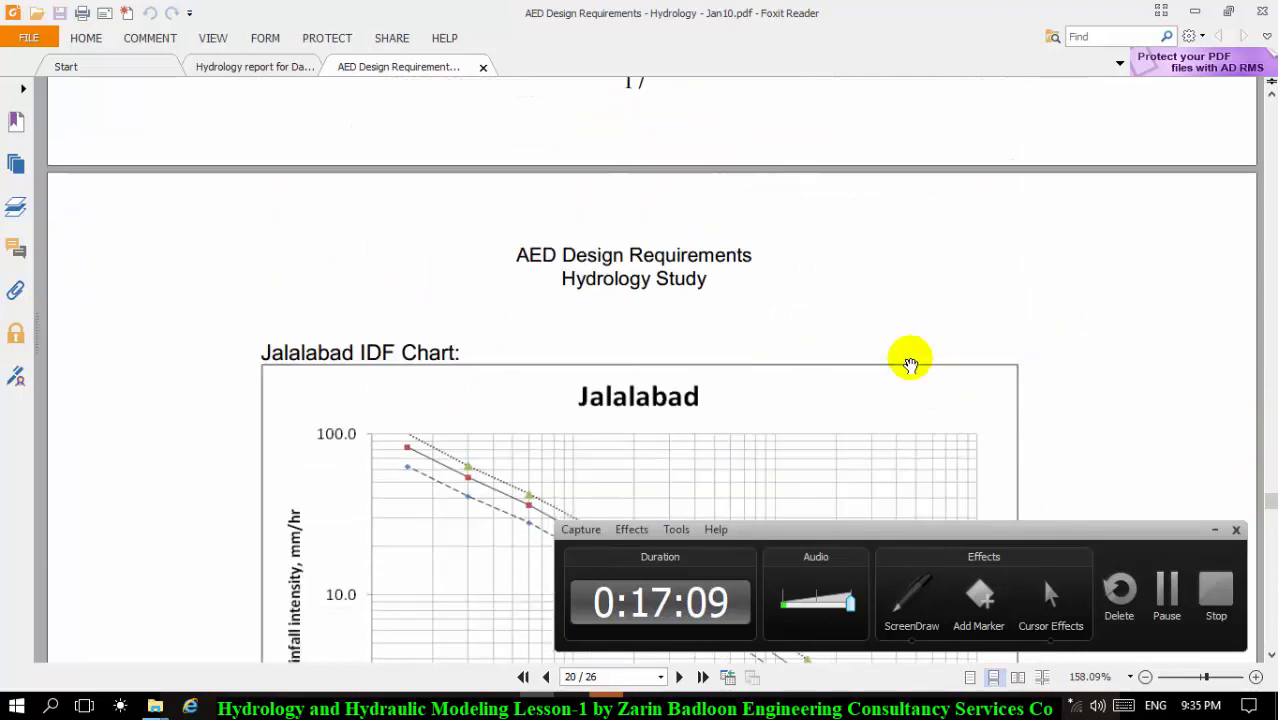
{"action": "scroll", "coordinate": [910, 364], "scroll_direction": "down", "scroll_amount": 1}
{"action": "right_click", "coordinate": [912, 363]}
{"action": "scroll", "coordinate": [775, 310], "scroll_direction": "down", "scroll_amount": 3}
{"action": "left_click", "coordinate": [773, 310]}
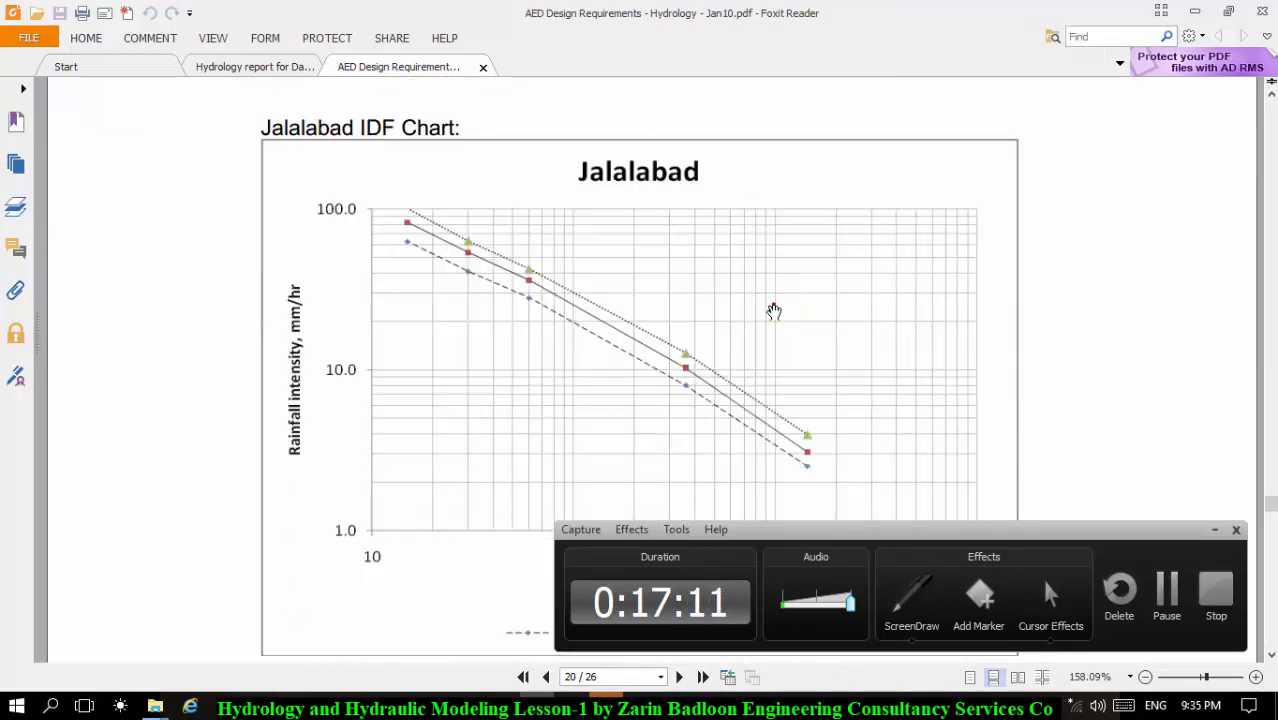
Step: Examine the Jalalabad chart's rainfall intensity curves, duration axis and return-period legend
{"action": "scroll", "coordinate": [773, 310], "scroll_direction": "down", "scroll_amount": 3}
{"action": "scroll", "coordinate": [773, 312], "scroll_direction": "up", "scroll_amount": 1}
{"action": "scroll", "coordinate": [773, 312], "scroll_direction": "down", "scroll_amount": 1}
{"action": "scroll", "coordinate": [771, 306], "scroll_direction": "up", "scroll_amount": 3}
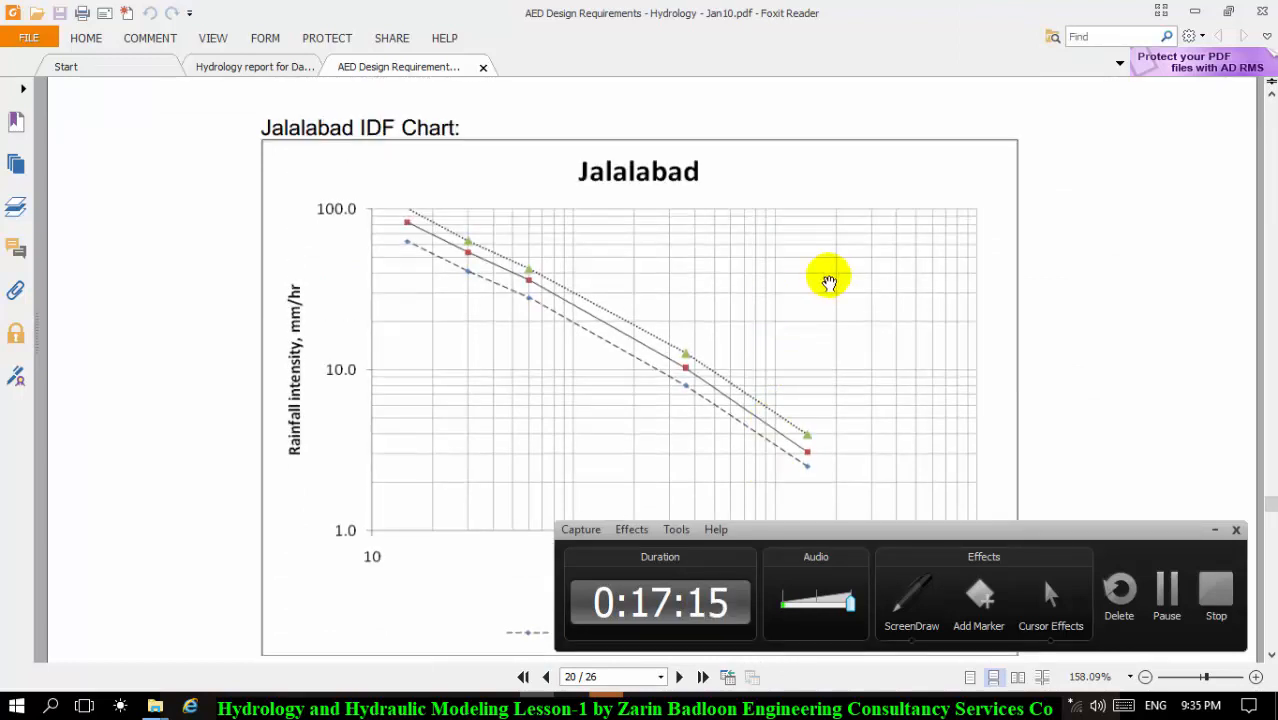
{"action": "scroll", "coordinate": [130, 300], "scroll_direction": "down", "scroll_amount": 3}
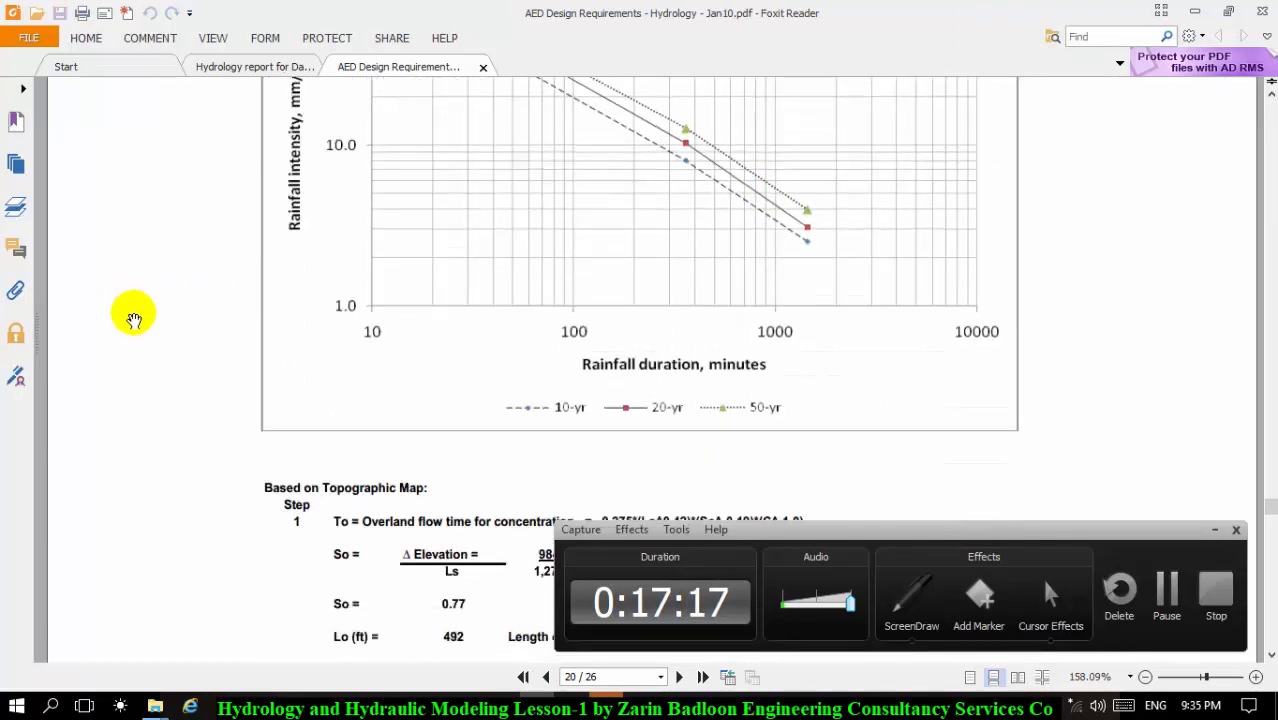
{"action": "scroll", "coordinate": [134, 316], "scroll_direction": "up", "scroll_amount": 3}
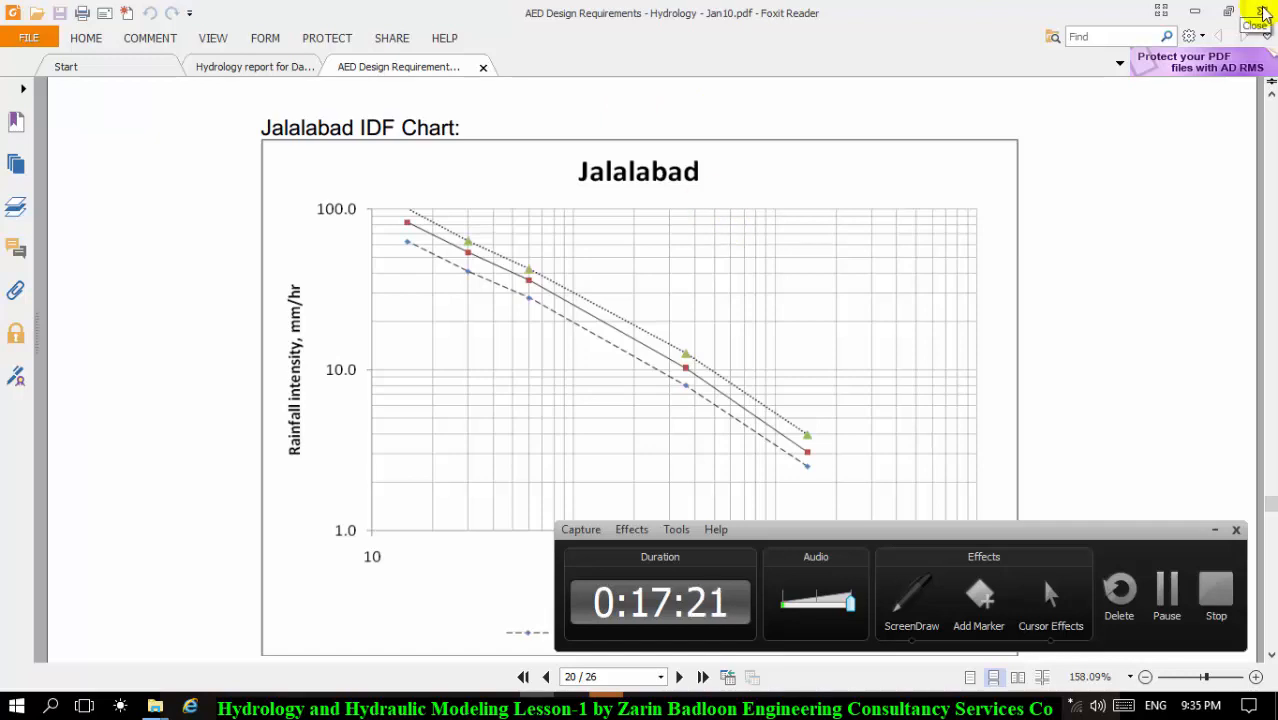
{"action": "scroll", "coordinate": [810, 177], "scroll_direction": "down", "scroll_amount": 2}
{"action": "scroll", "coordinate": [810, 177], "scroll_direction": "up", "scroll_amount": 1}
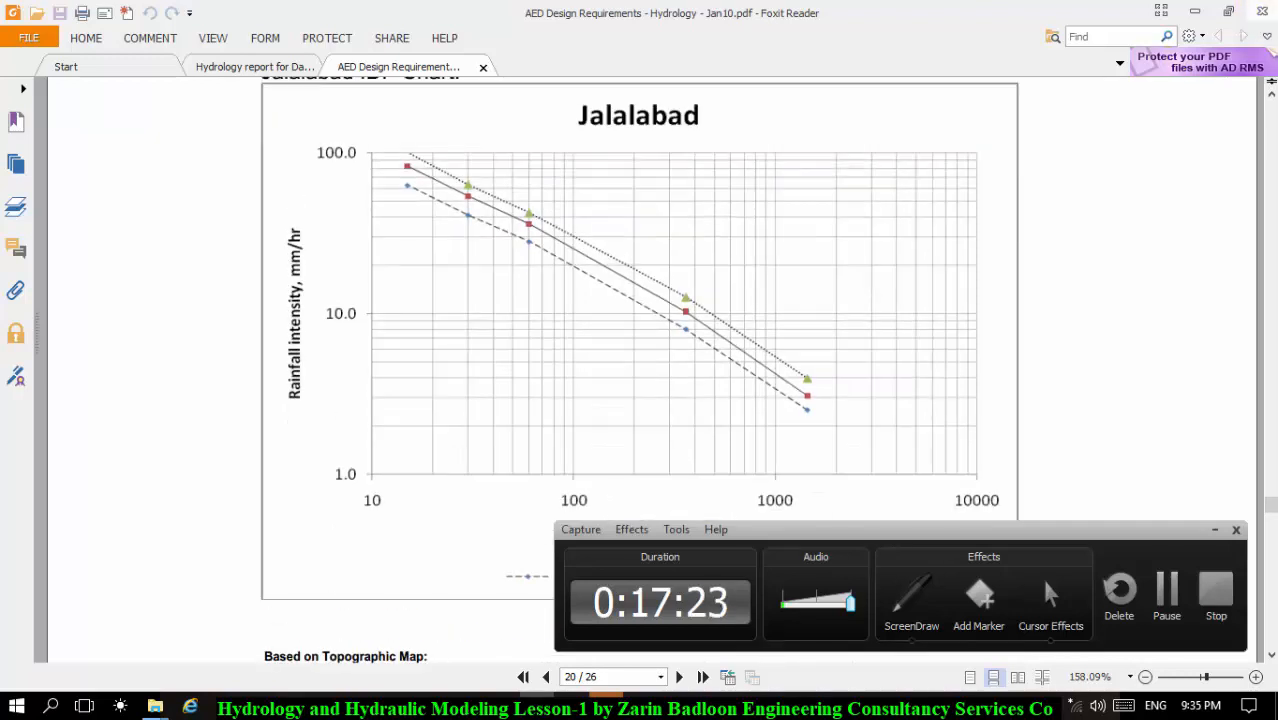
Step: Minimize the PDF reader with both documents kept open, and bring the AutoCAD 2018 start page to the front
{"action": "left_click", "coordinate": [1259, 12]}
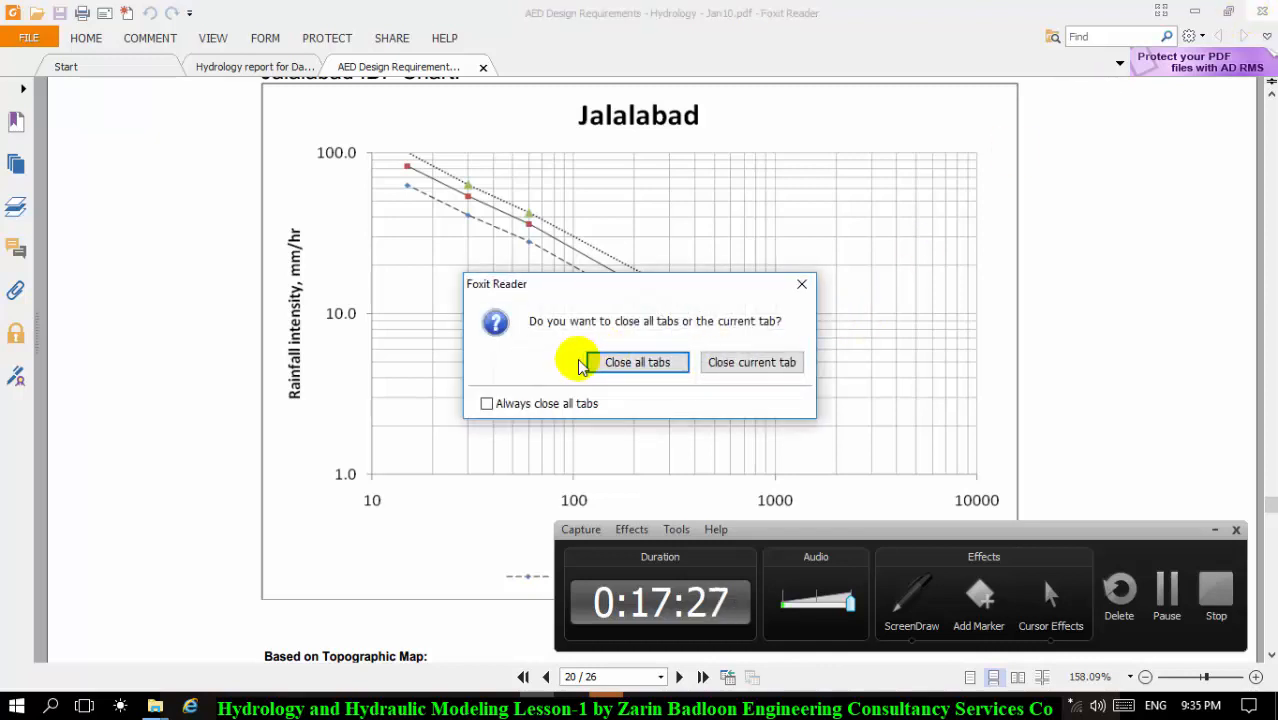
{"action": "left_click", "coordinate": [801, 284]}
{"action": "left_click", "coordinate": [1192, 12]}
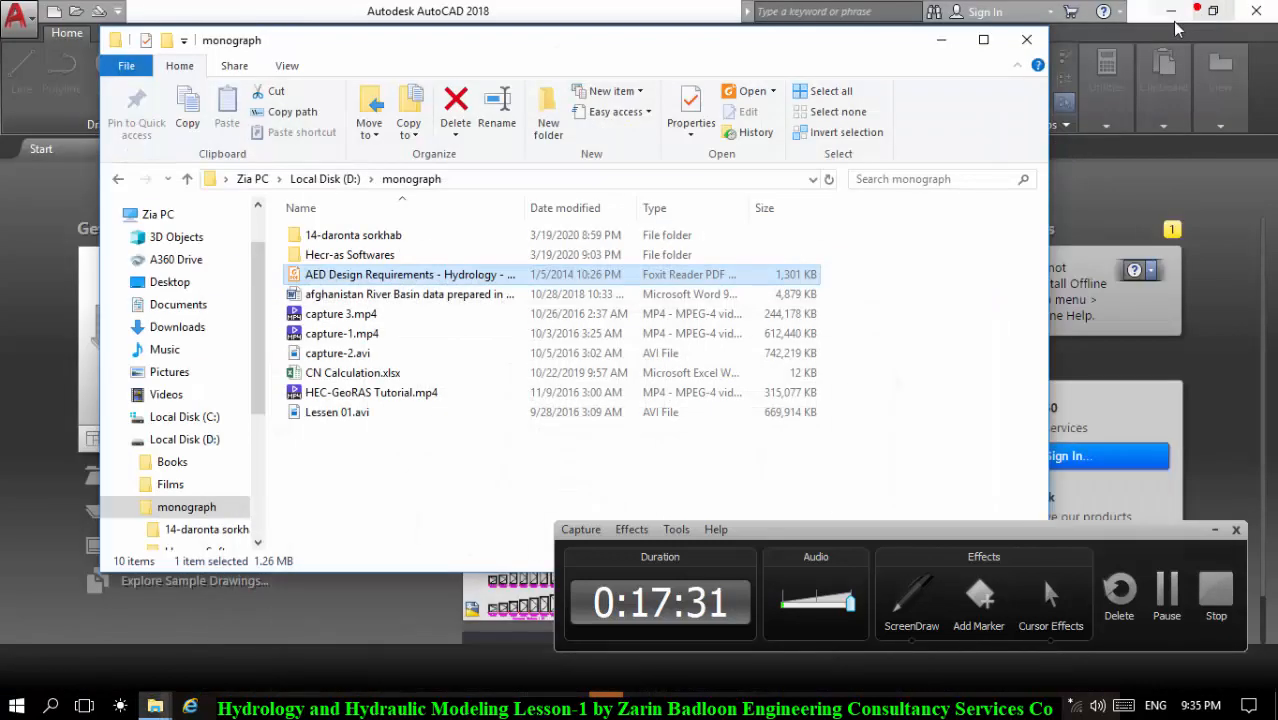
{"action": "left_click", "coordinate": [500, 512]}
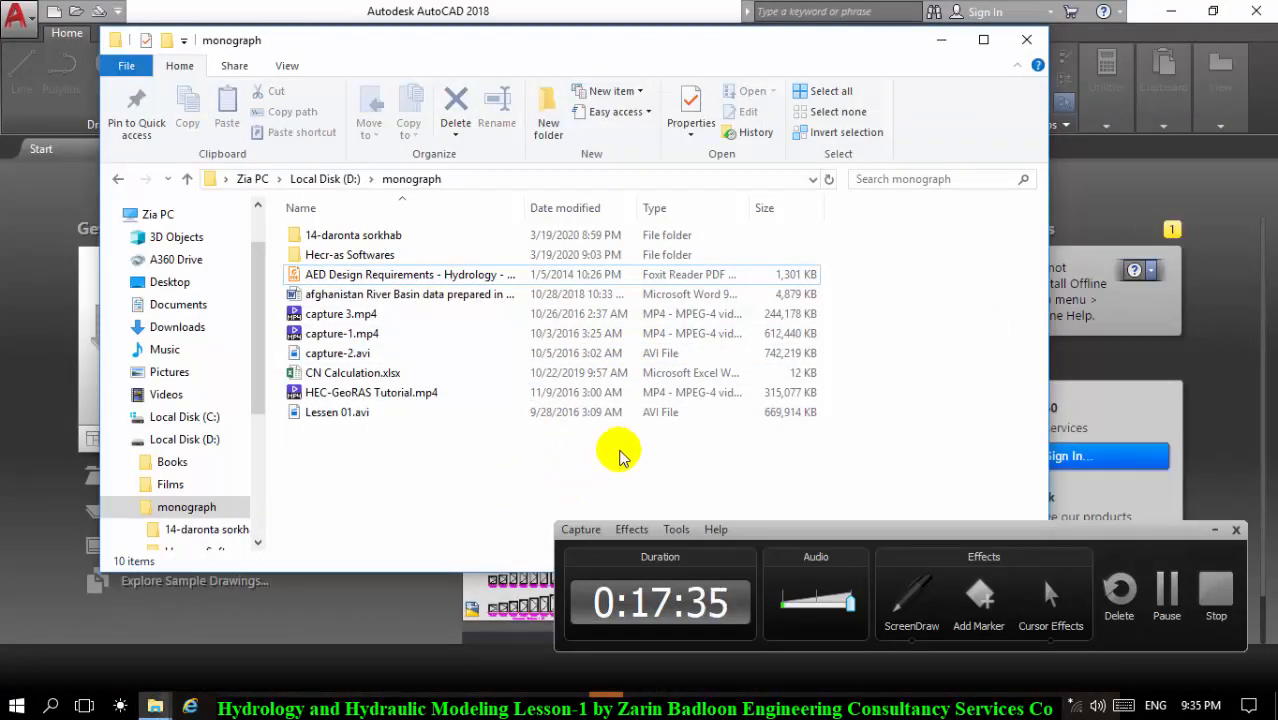
{"action": "left_click", "coordinate": [1120, 370]}
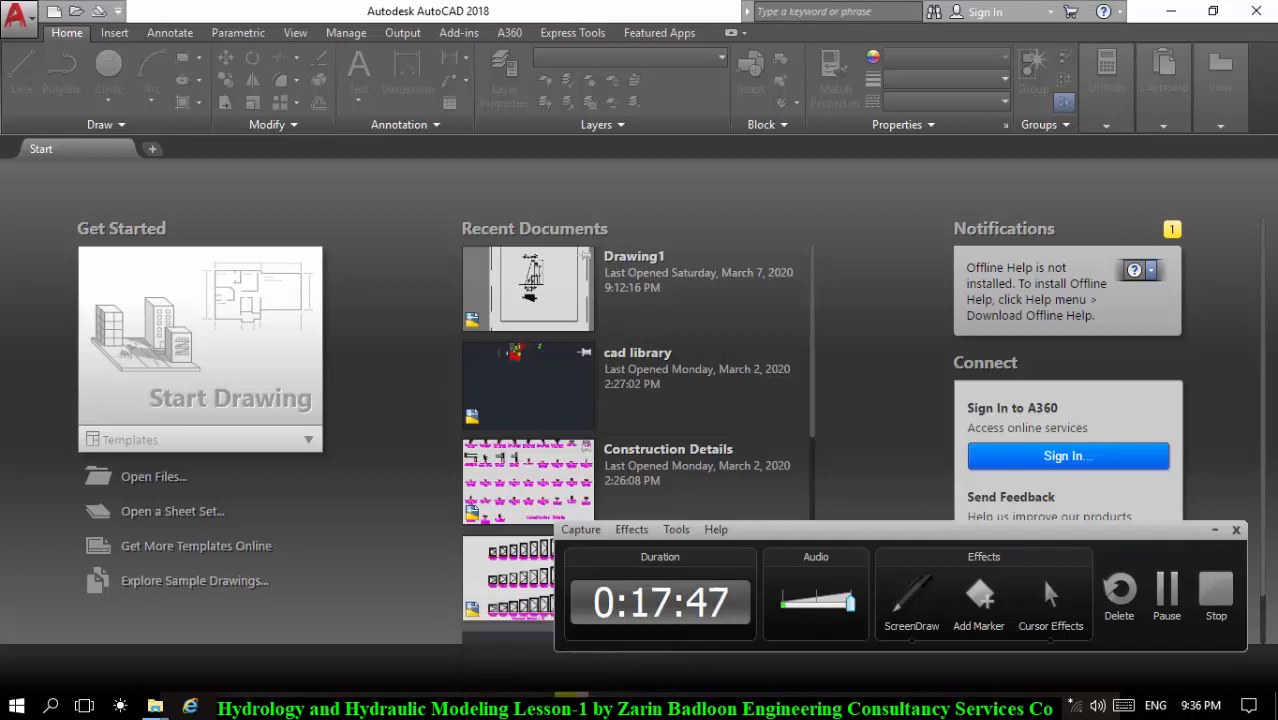
Step: Hide the recorder panel, look over the open programs and switch to the untitled ArcMap document
{"action": "left_click", "coordinate": [572, 706]}
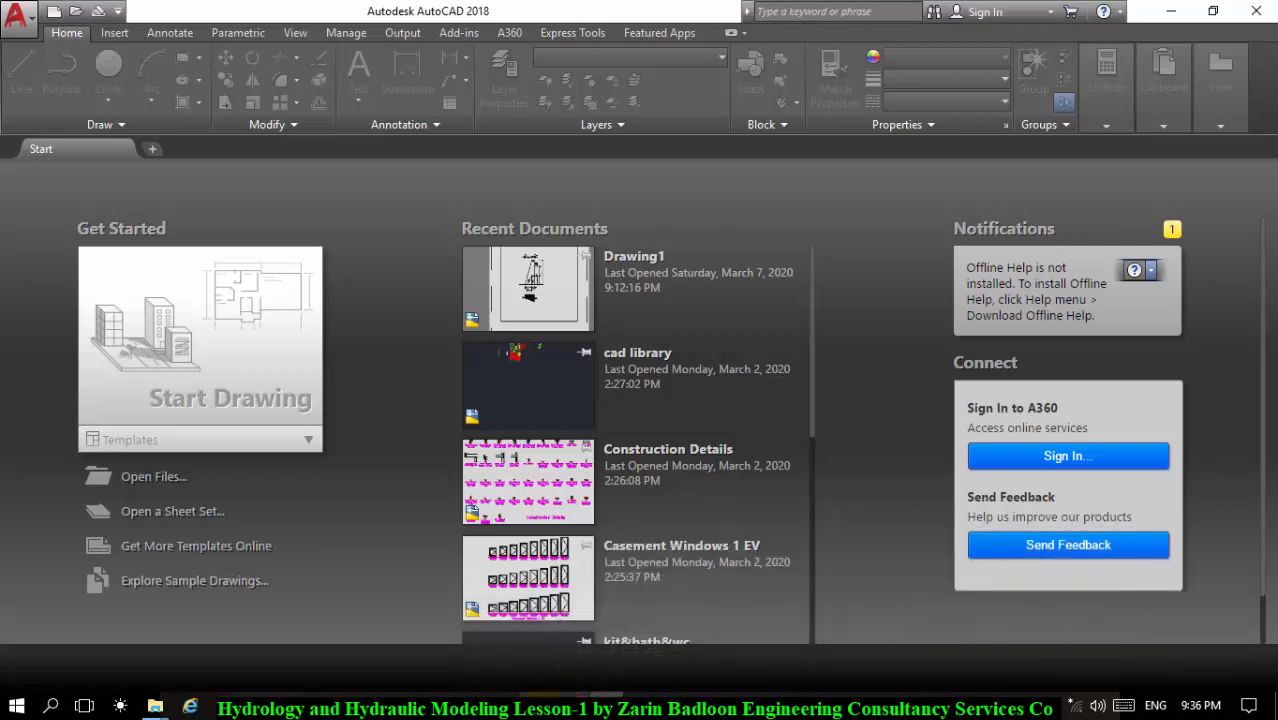
{"action": "mouse_move", "coordinate": [502, 706]}
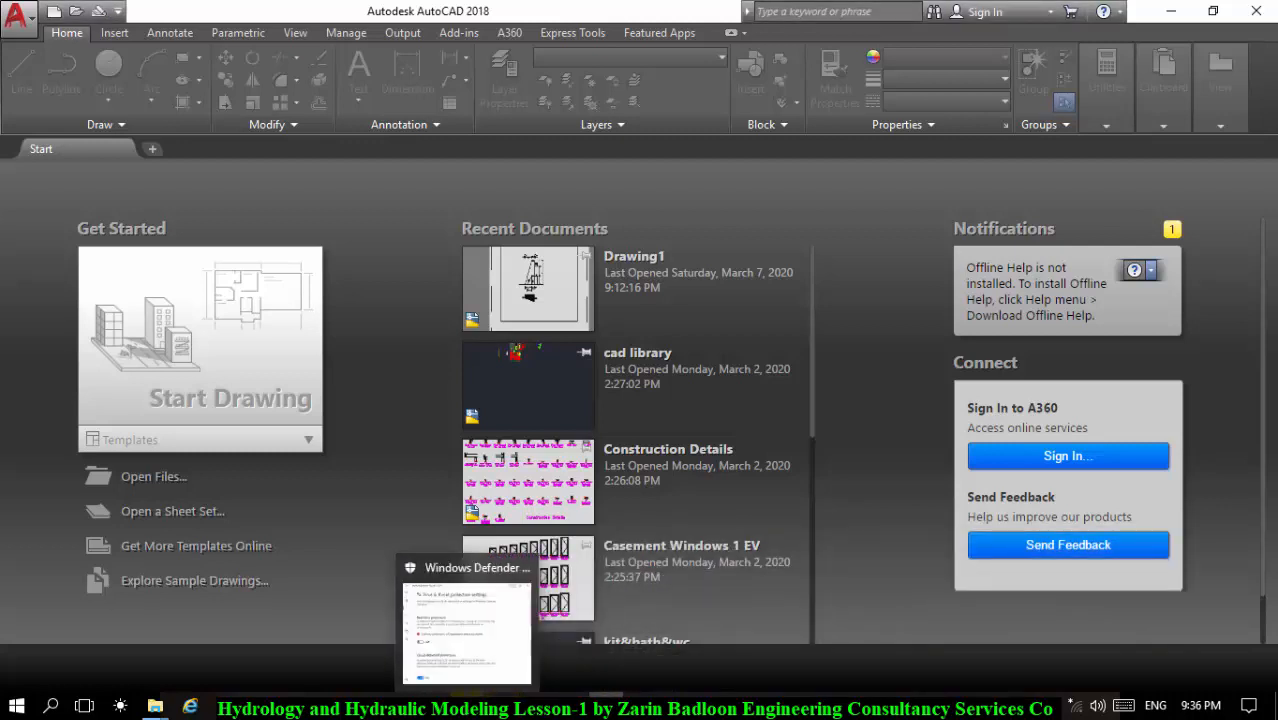
{"action": "left_click", "coordinate": [471, 608]}
{"action": "left_click", "coordinate": [471, 706]}
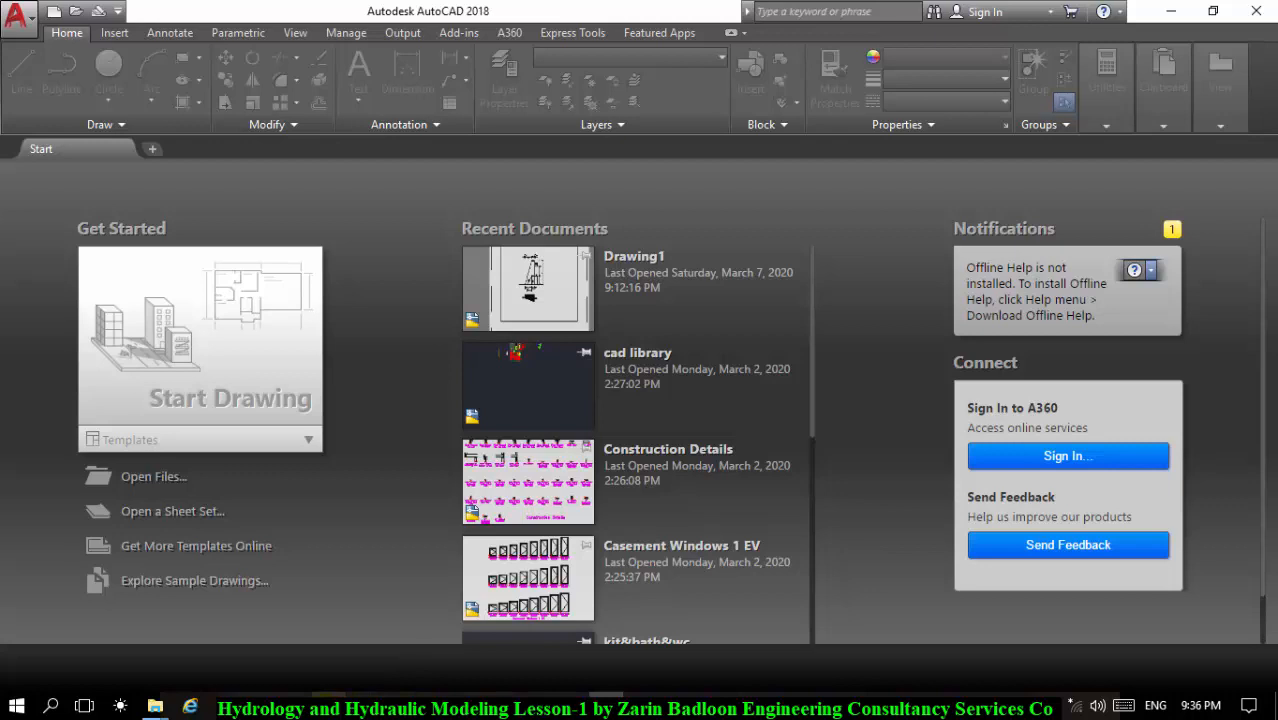
{"action": "mouse_move", "coordinate": [363, 706]}
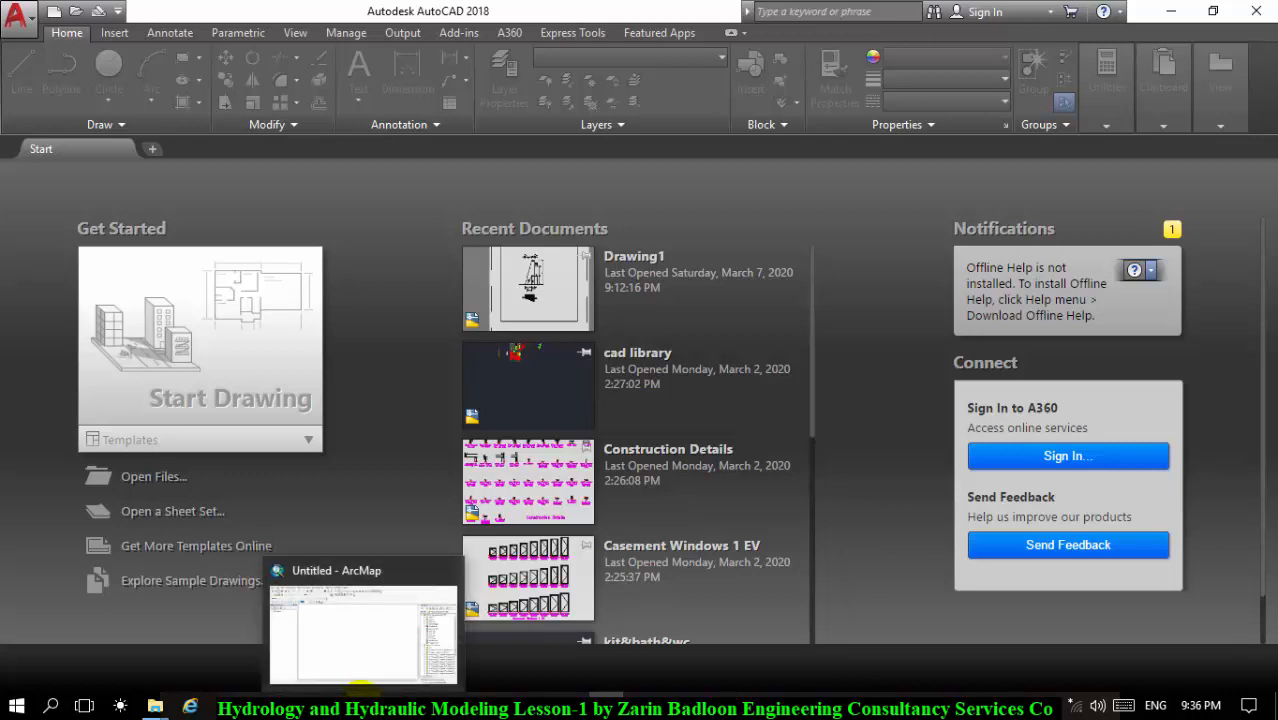
{"action": "left_click", "coordinate": [363, 706]}
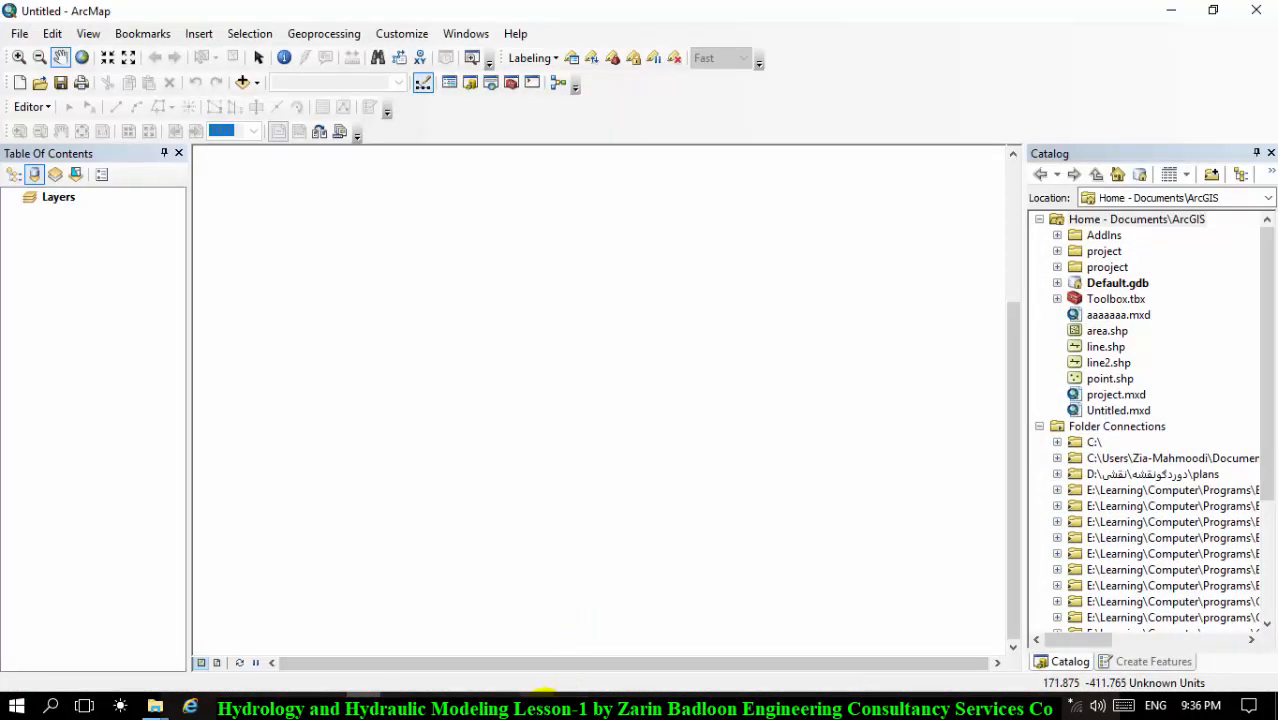
{"action": "mouse_move", "coordinate": [544, 694]}
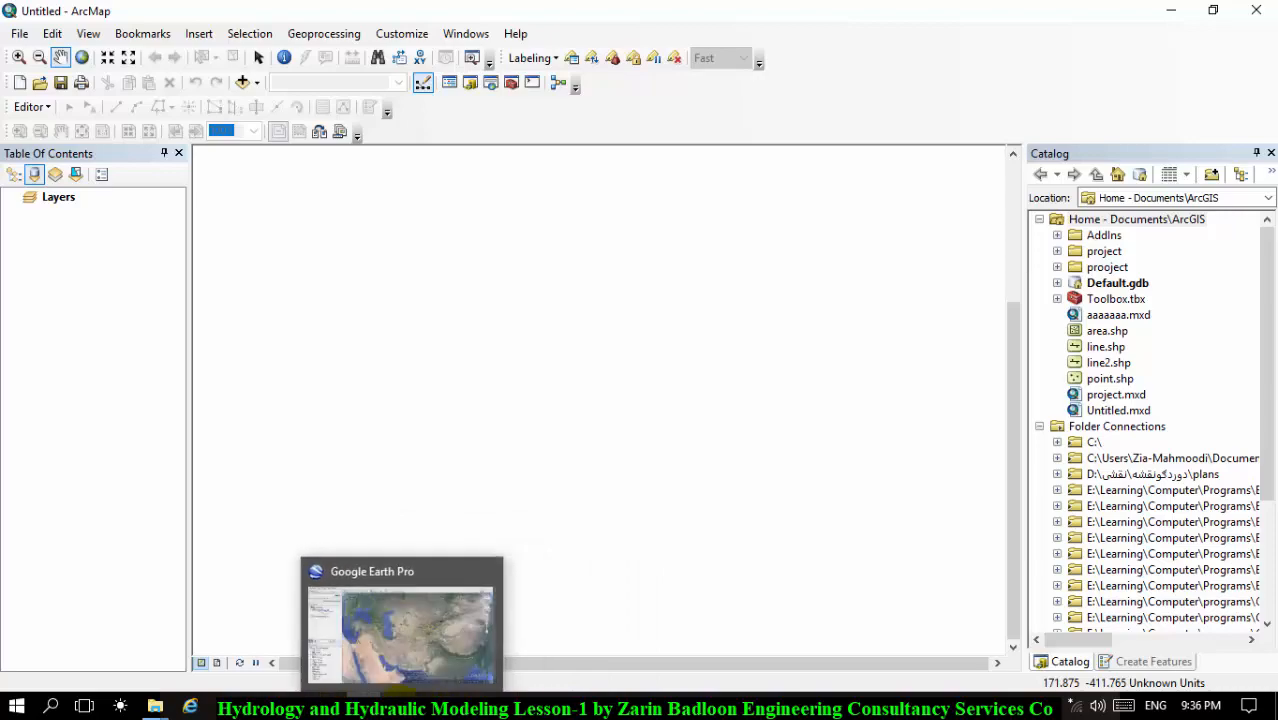
{"action": "left_click", "coordinate": [398, 697]}
{"action": "left_click", "coordinate": [364, 697]}
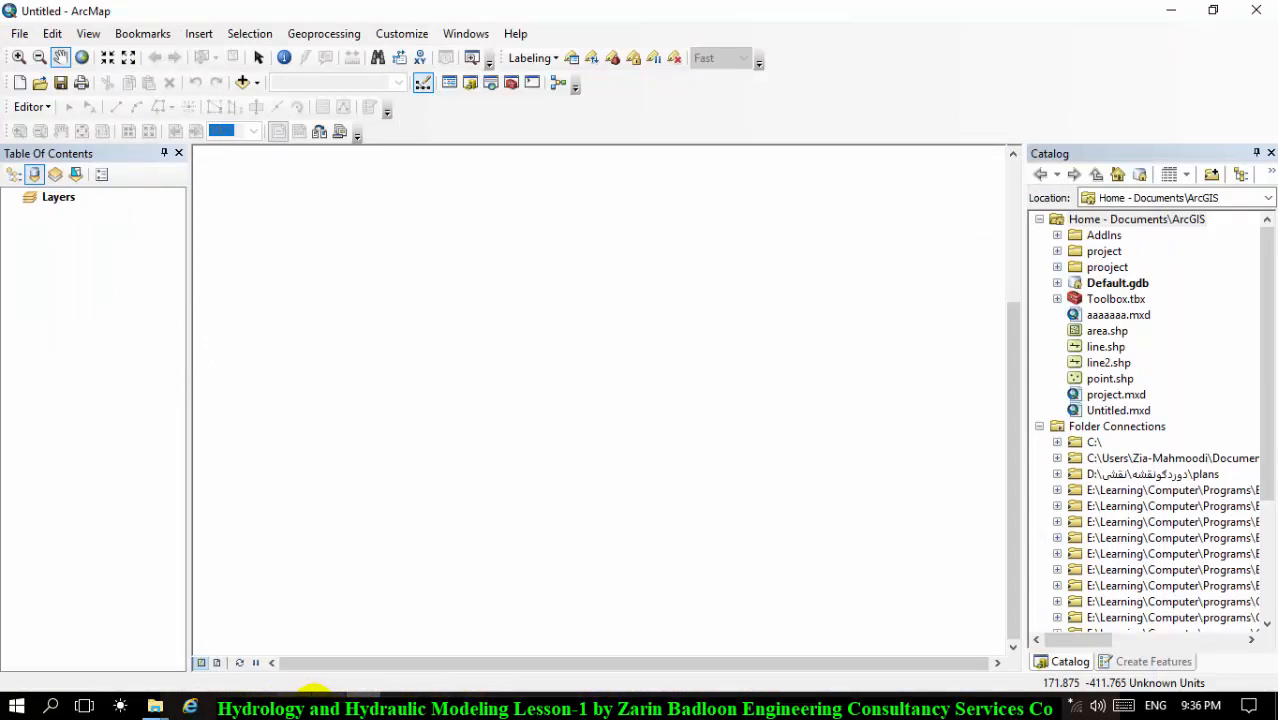
Step: Preview the open File Explorer windows for the test work111, G D and monograph folders
{"action": "mouse_move", "coordinate": [368, 695]}
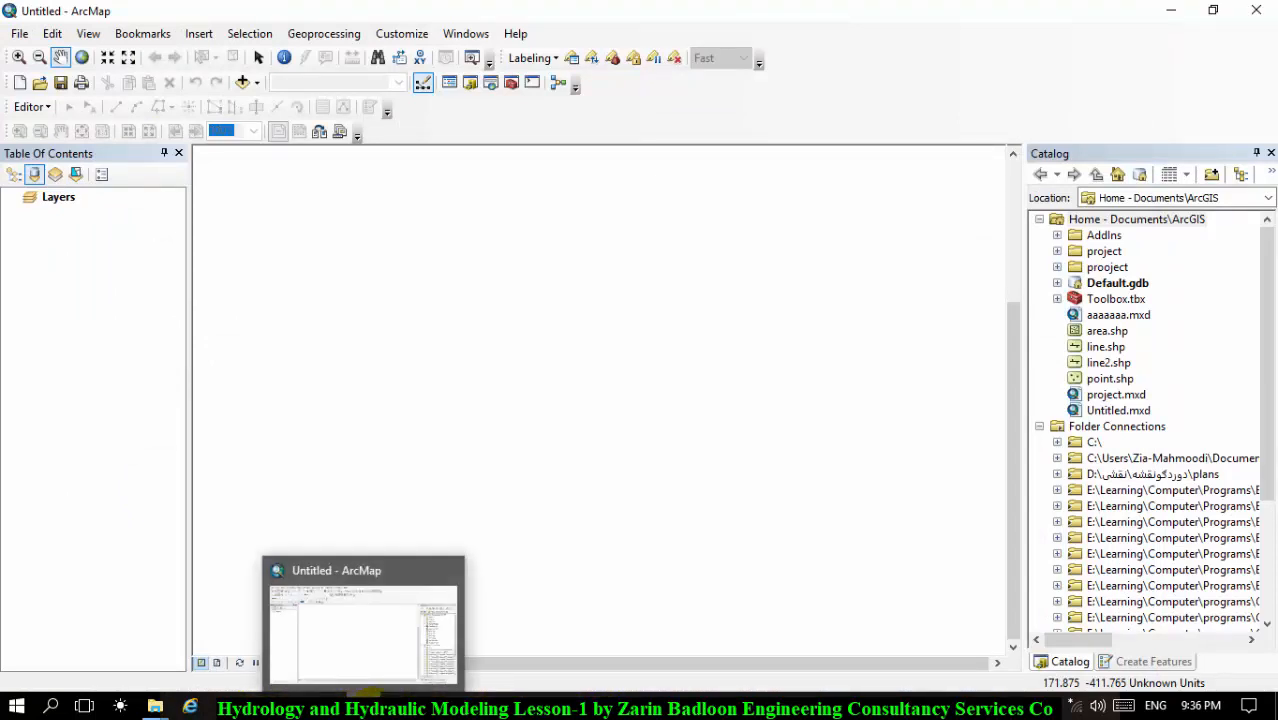
{"action": "mouse_move", "coordinate": [156, 700]}
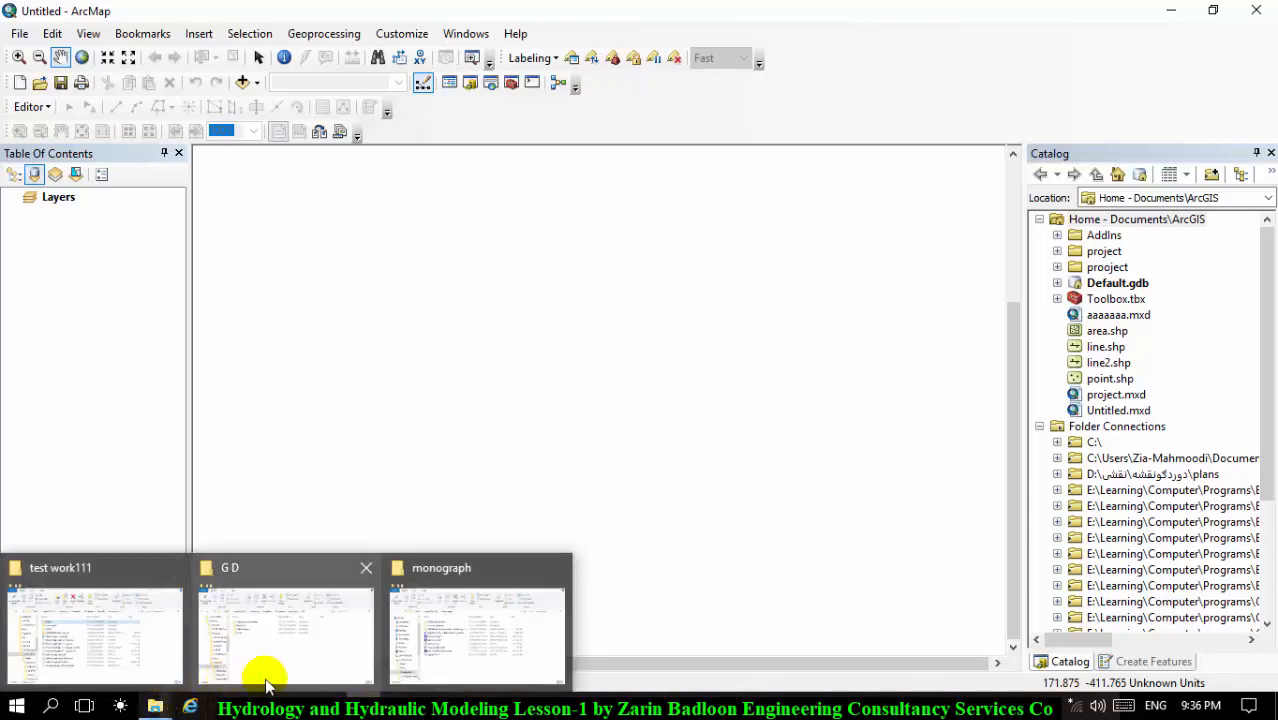
{"action": "mouse_move", "coordinate": [513, 641]}
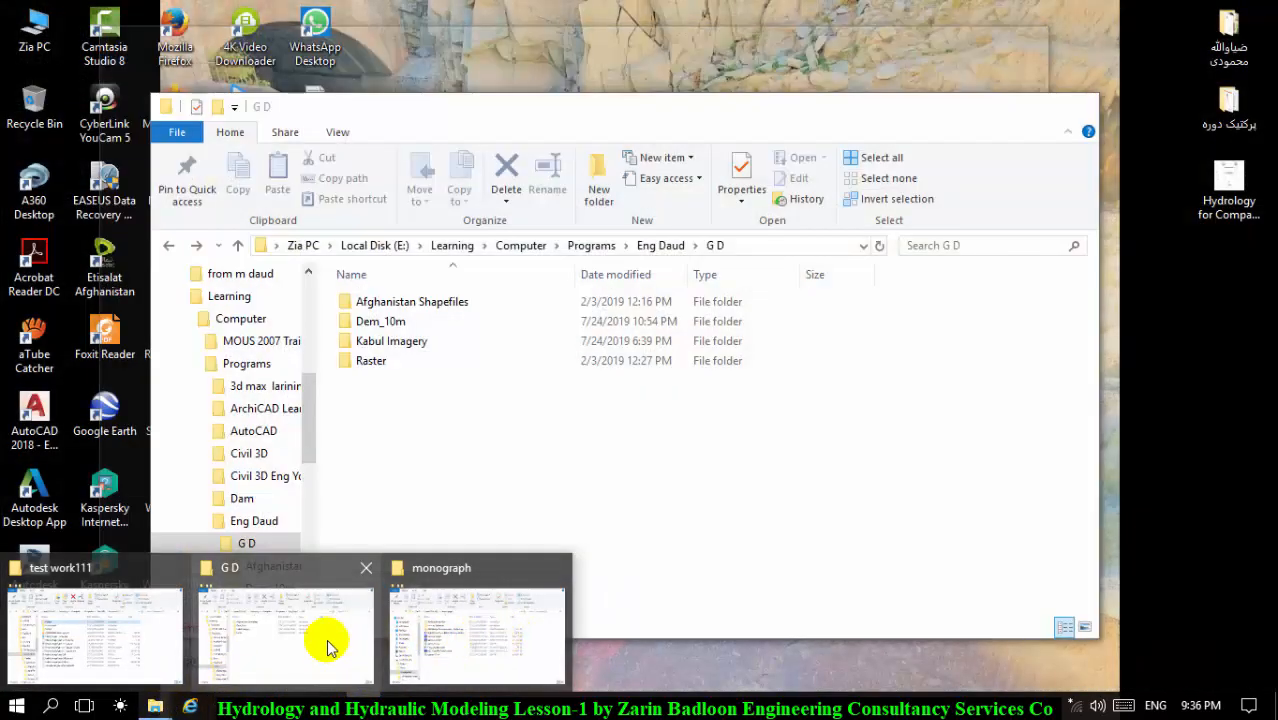
{"action": "mouse_move", "coordinate": [171, 623]}
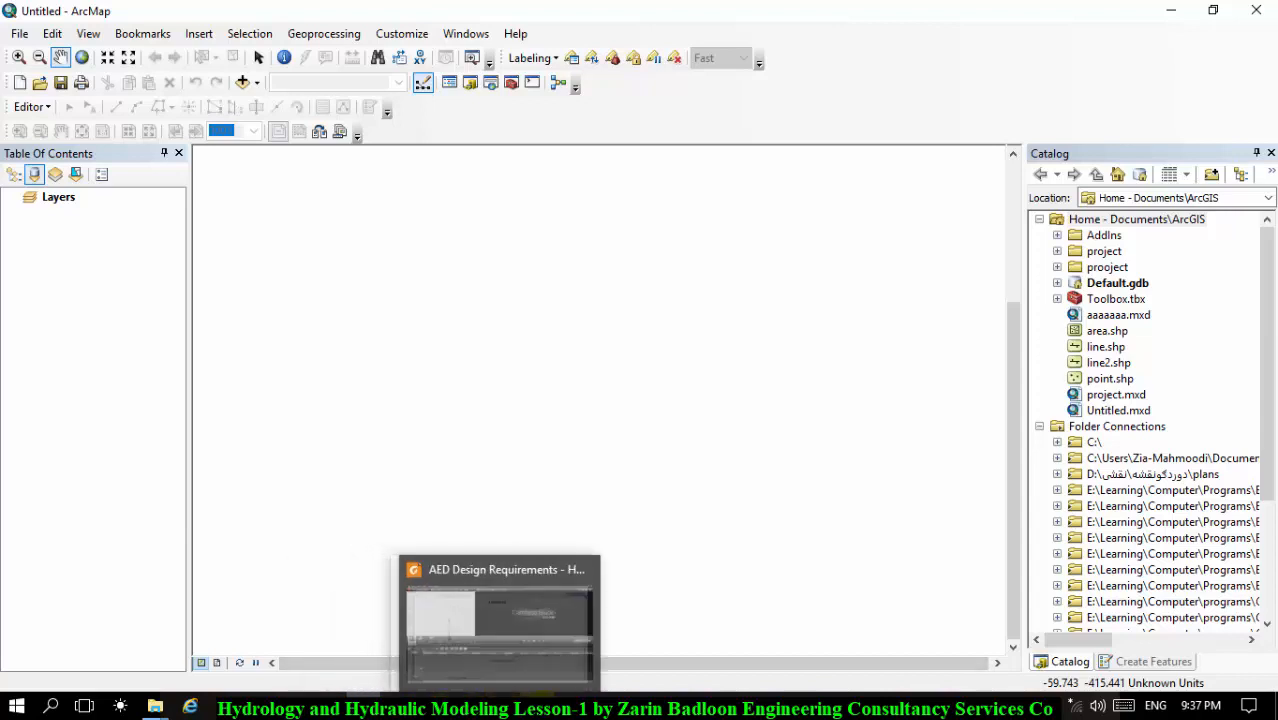
Step: Switch back to Foxit Reader and view the cover map of the Daronta Sorkhab culvert hydrology report
{"action": "left_click", "coordinate": [533, 630]}
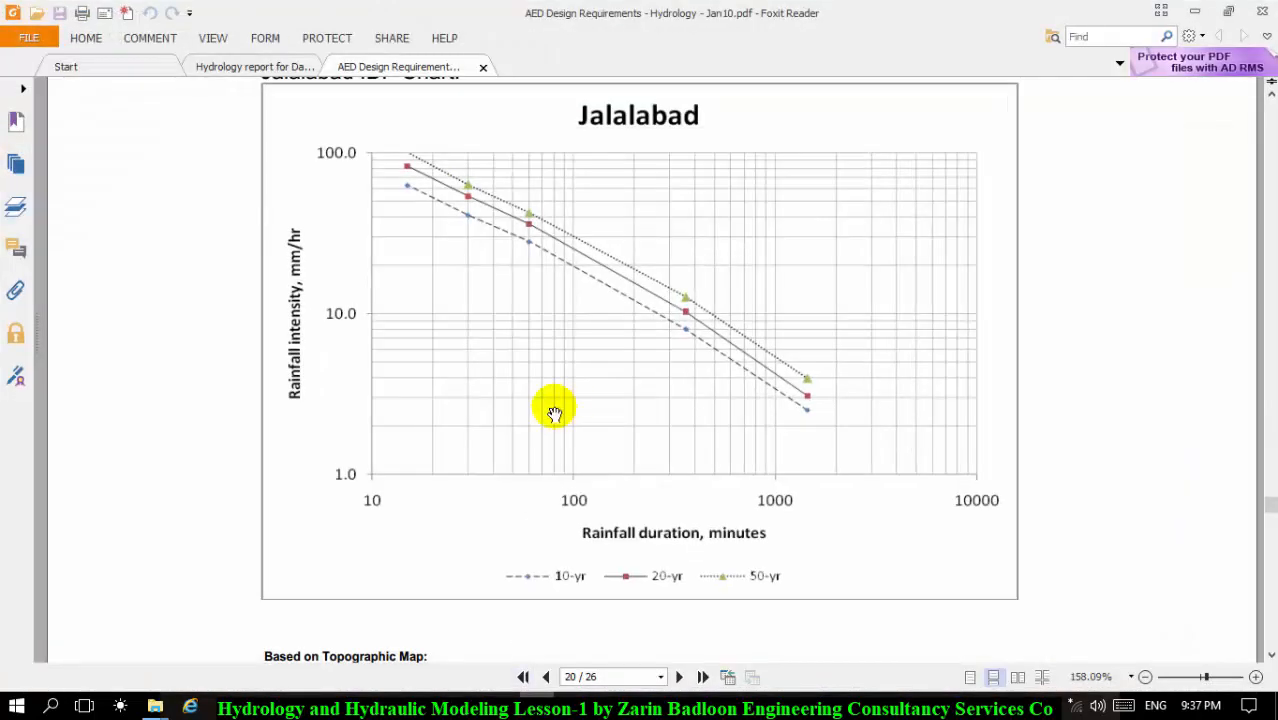
{"action": "left_click", "coordinate": [243, 67]}
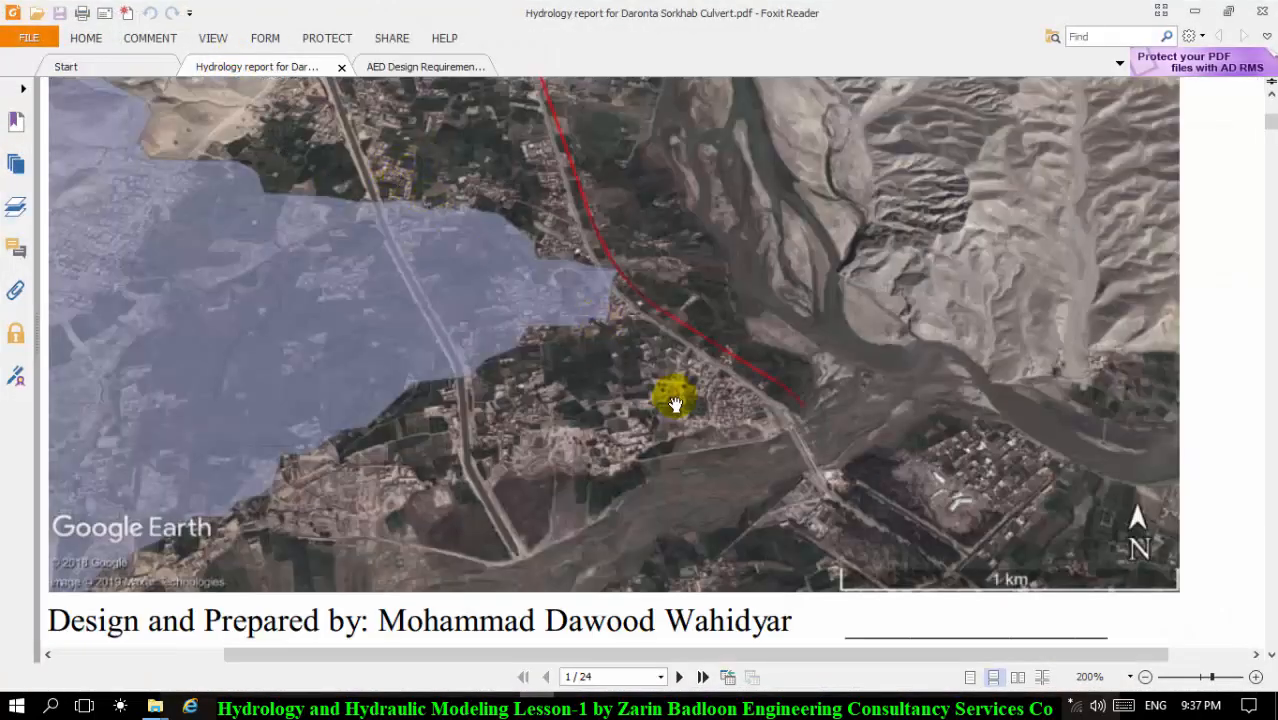
{"action": "scroll", "coordinate": [670, 395], "scroll_direction": "down", "scroll_amount": 3}
{"action": "left_click_drag", "start_coordinate": [765, 382], "coordinate": [755, 399]}
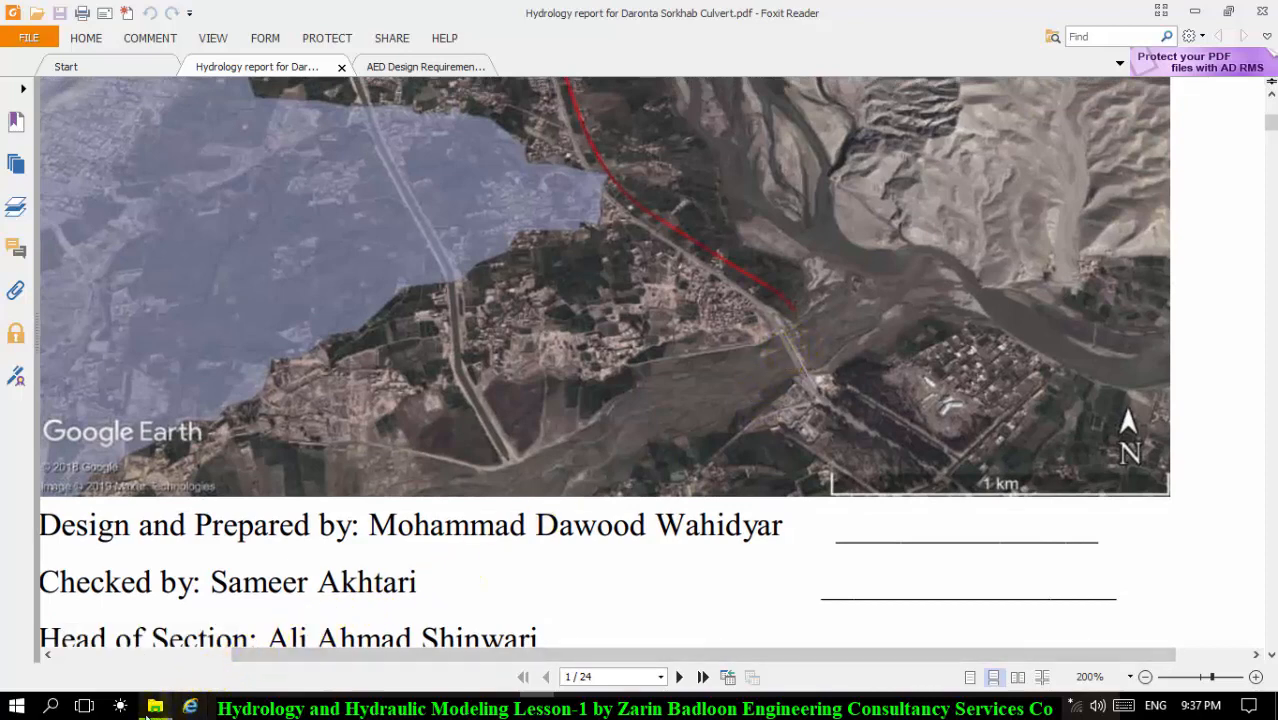
Step: Open the afghanistan River Basin data prepared in 2004 document from the monograph folder and show its first table
{"action": "mouse_move", "coordinate": [226, 636]}
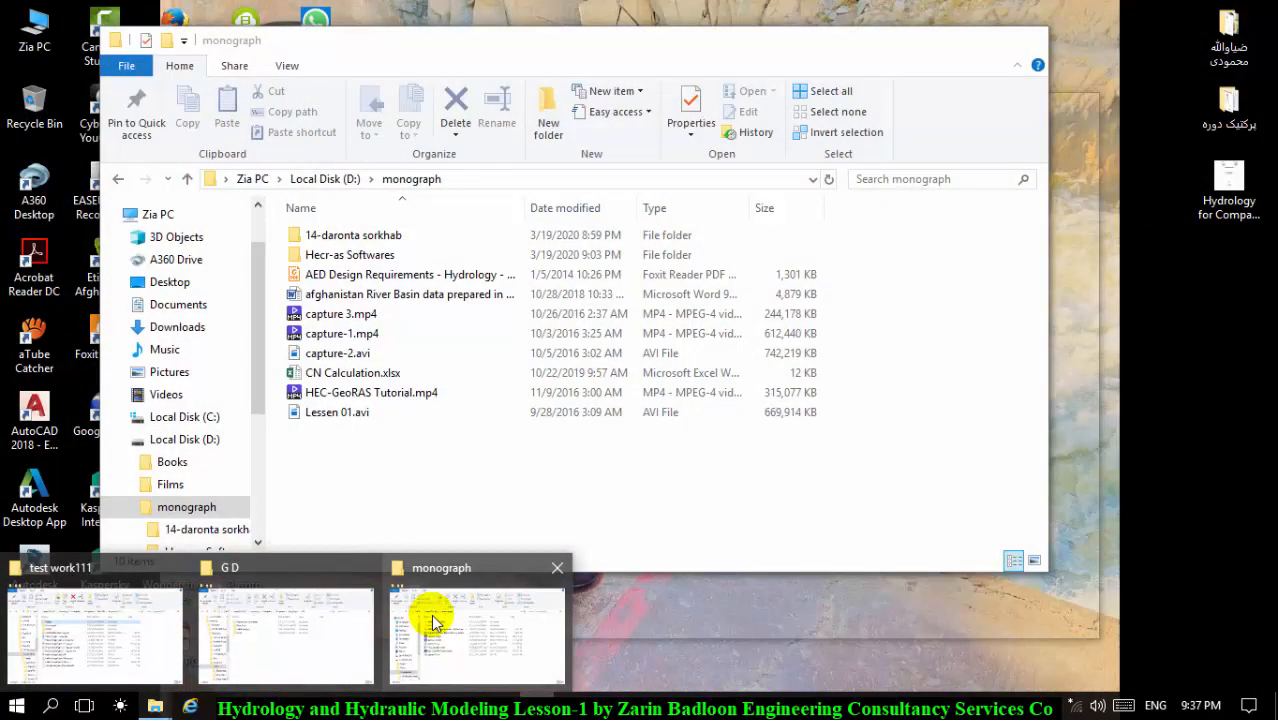
{"action": "left_click", "coordinate": [433, 620]}
{"action": "left_click", "coordinate": [393, 297]}
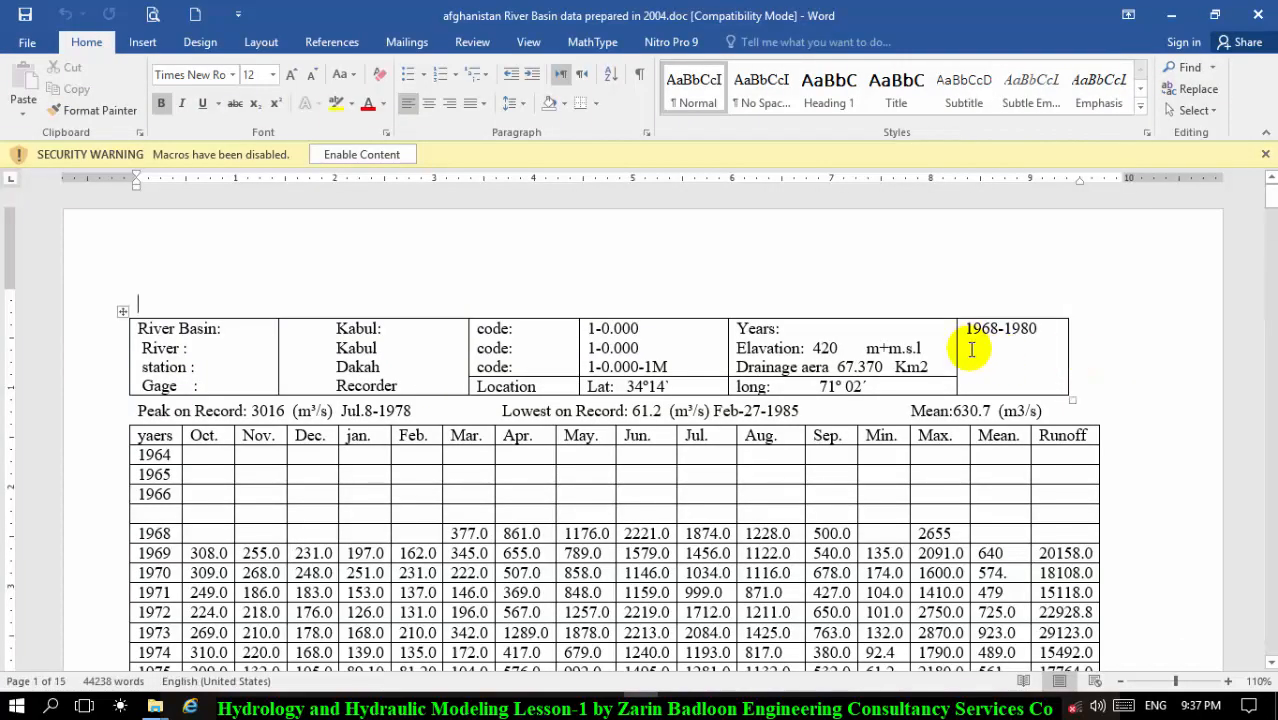
{"action": "scroll", "coordinate": [652, 348], "scroll_direction": "down", "scroll_amount": 1}
{"action": "right_click", "coordinate": [627, 368]}
{"action": "scroll", "coordinate": [453, 416], "scroll_direction": "down", "scroll_amount": 2}
{"action": "scroll", "coordinate": [472, 416], "scroll_direction": "up", "scroll_amount": 1}
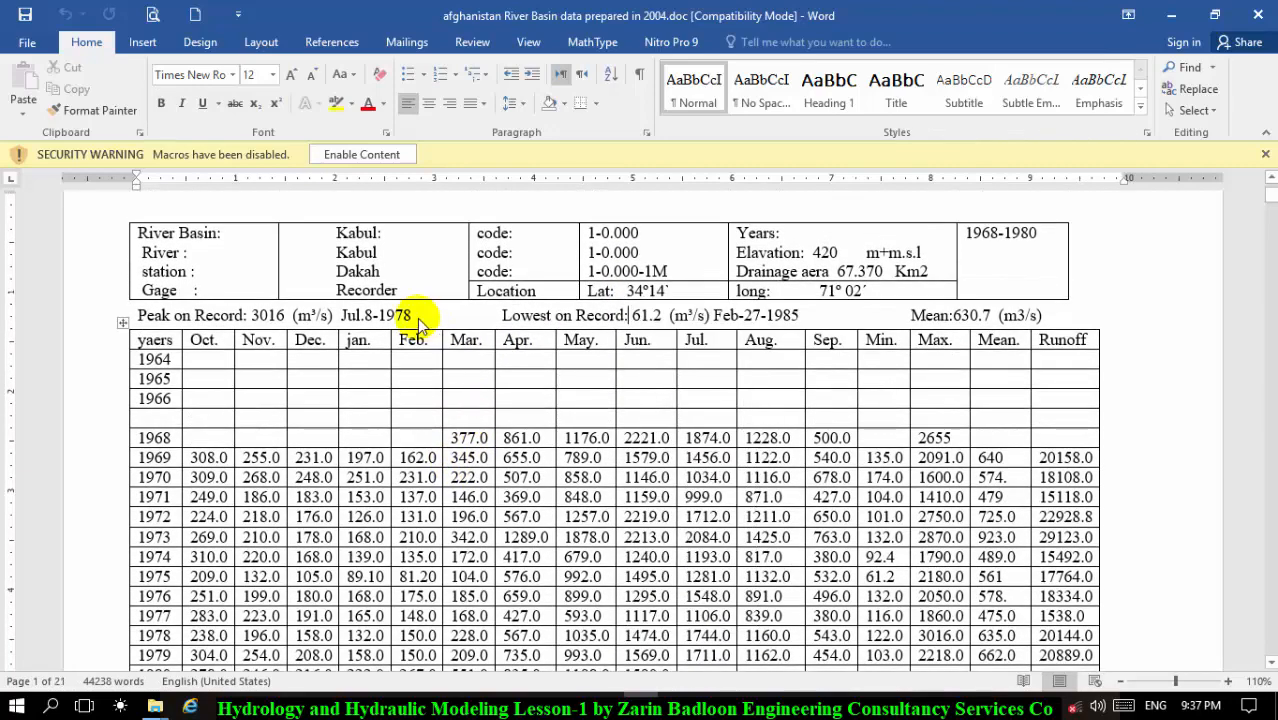
Step: Examine the river basin, river, station and gage entries in the first table's header
{"action": "left_click", "coordinate": [352, 236]}
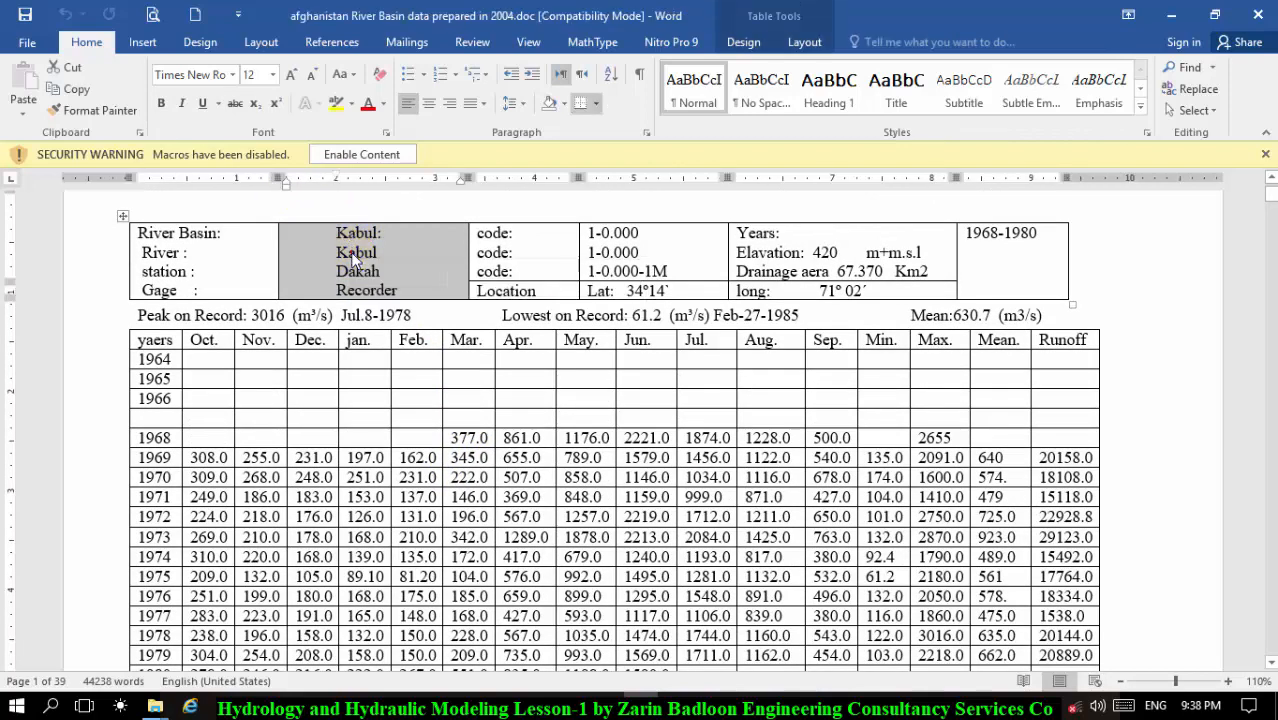
{"action": "left_click", "coordinate": [352, 254]}
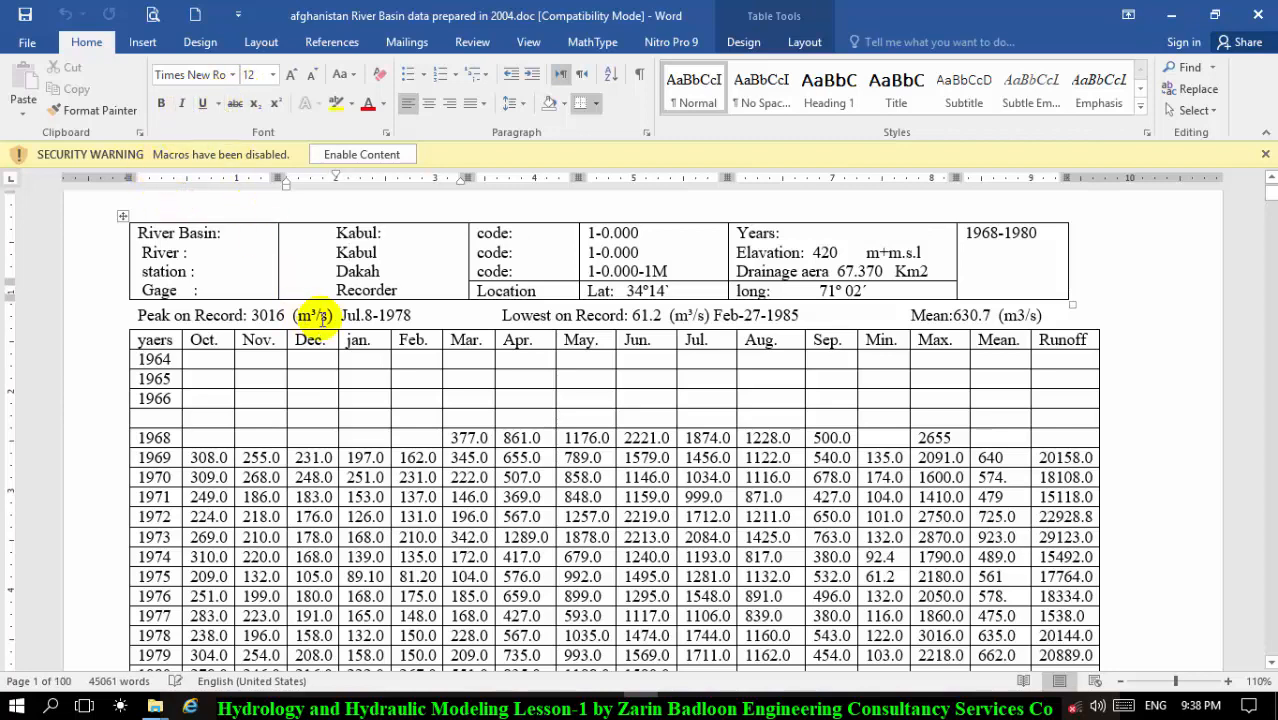
{"action": "left_click", "coordinate": [382, 231]}
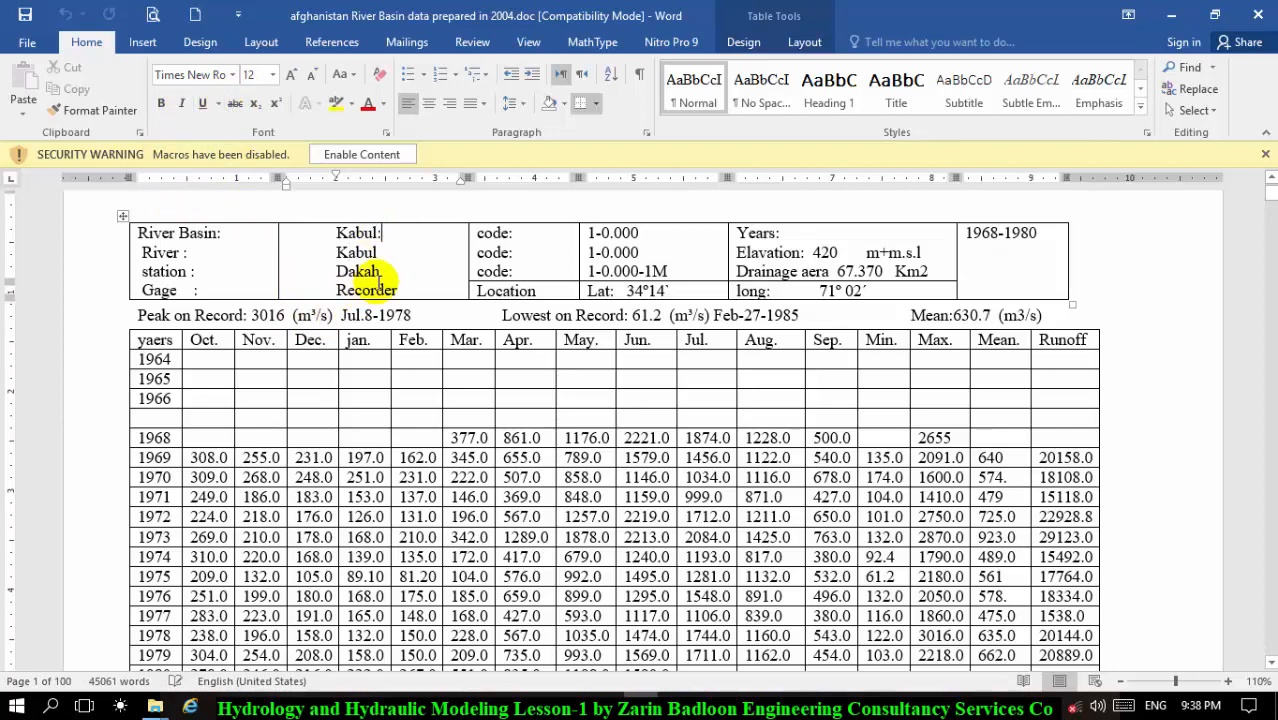
{"action": "left_click", "coordinate": [376, 271]}
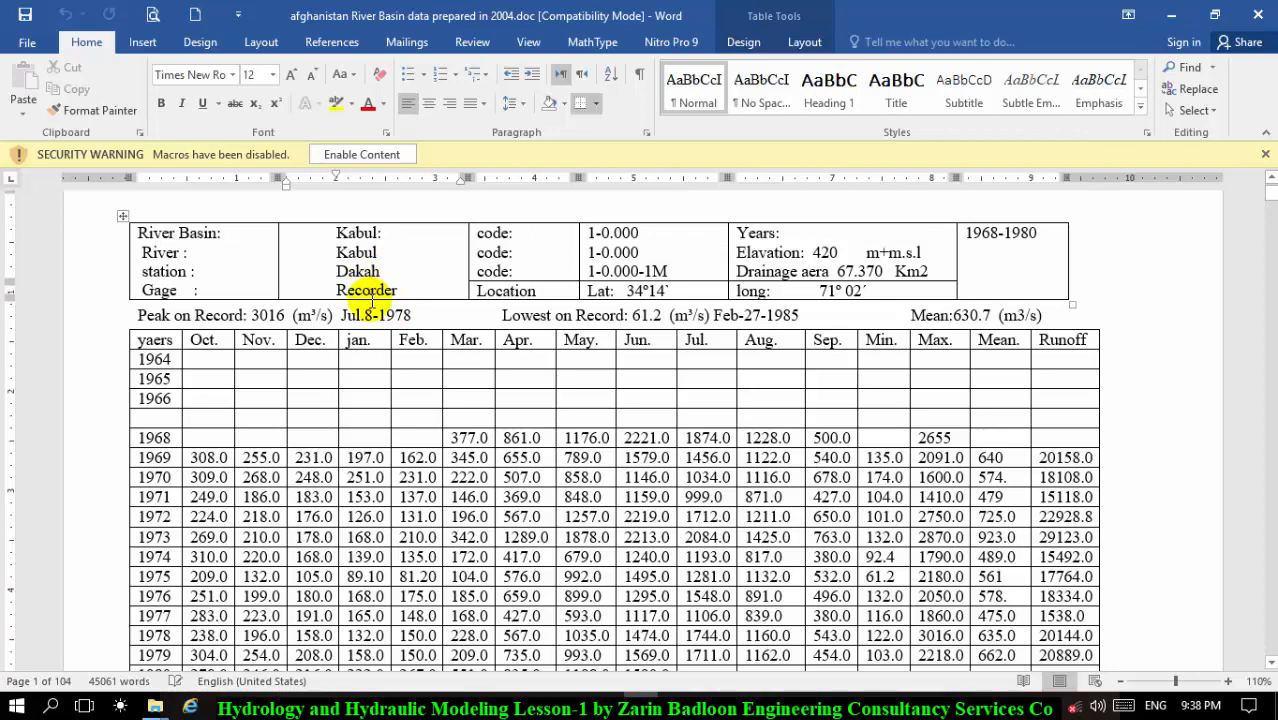
{"action": "left_click", "coordinate": [371, 307]}
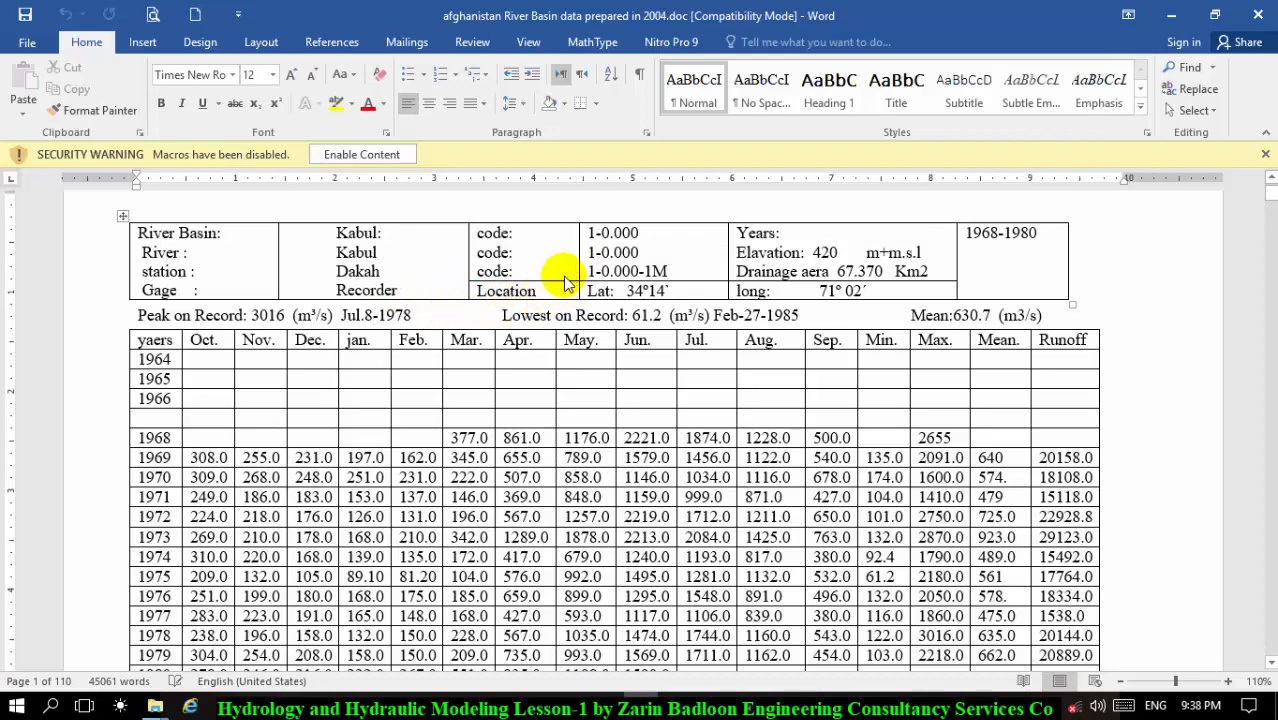
Step: Examine the latitude and longitude of the Dakah station in the table header
{"action": "left_click", "coordinate": [636, 291]}
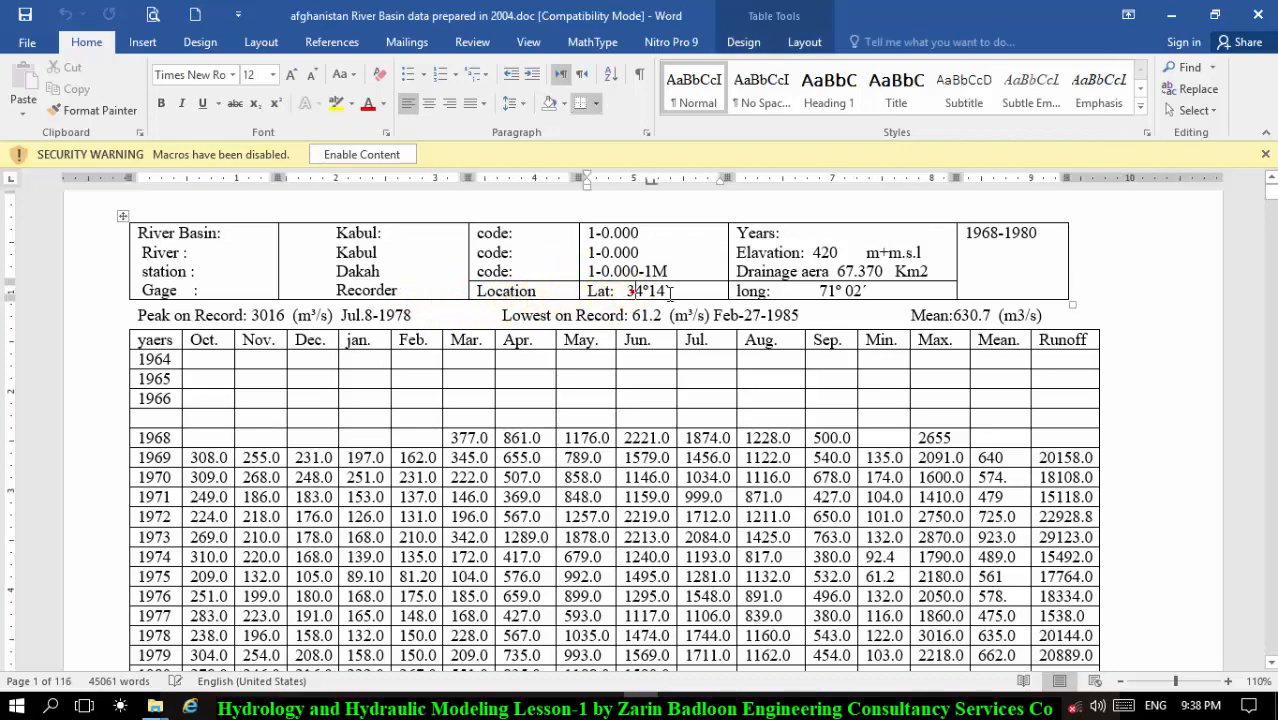
{"action": "left_click", "coordinate": [661, 294]}
{"action": "left_click", "coordinate": [848, 291]}
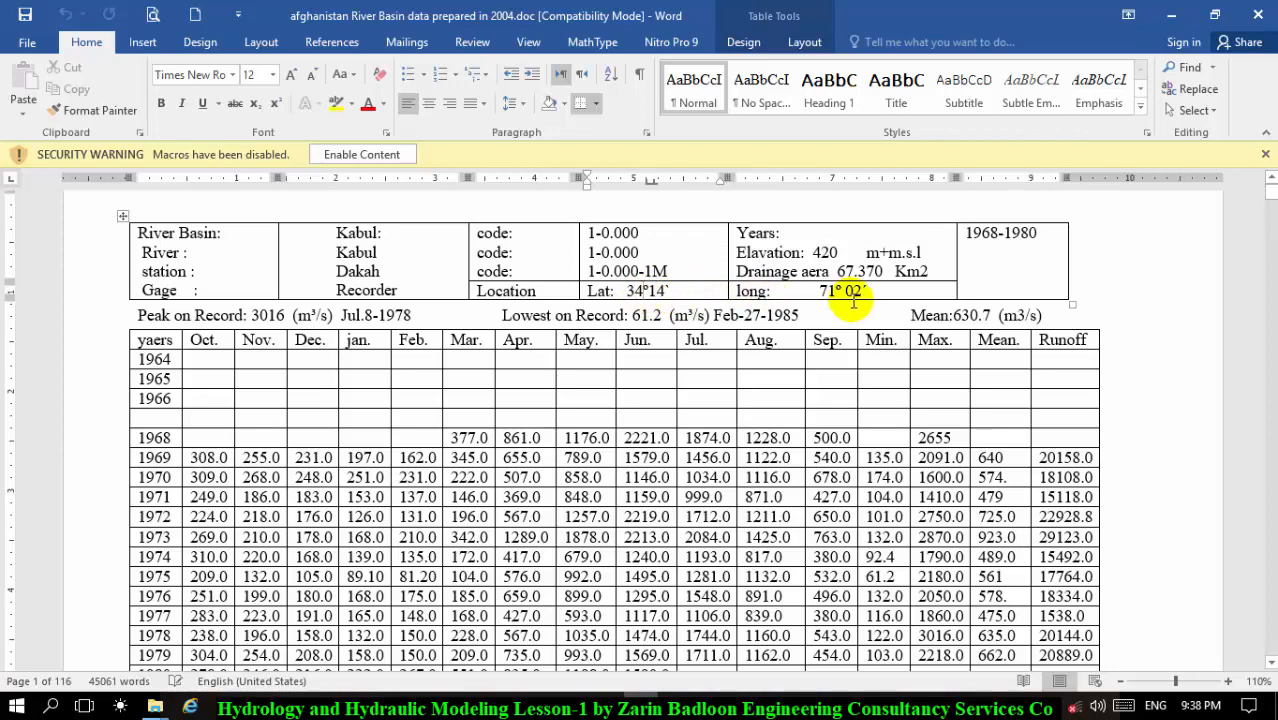
{"action": "left_click", "coordinate": [668, 292]}
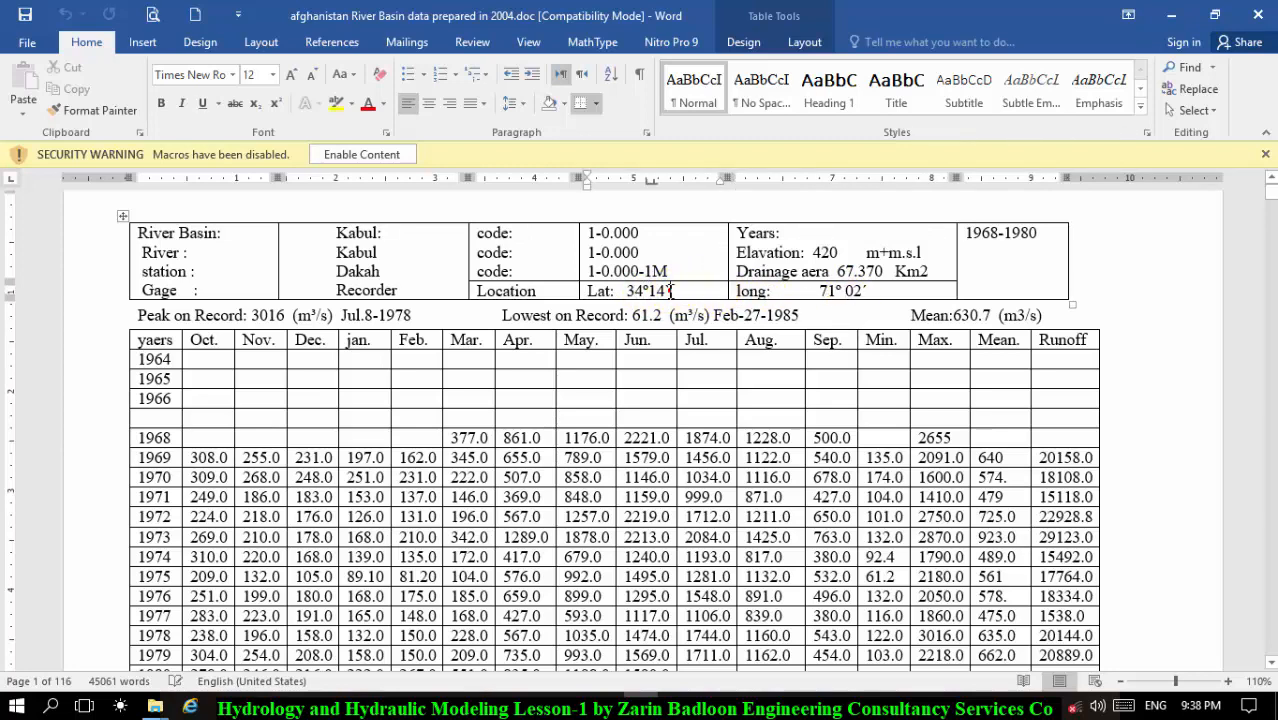
Step: Examine the Dakah station's elevation and drainage area in the header and the Max. column of the yearly discharge table
{"action": "left_click", "coordinate": [834, 250]}
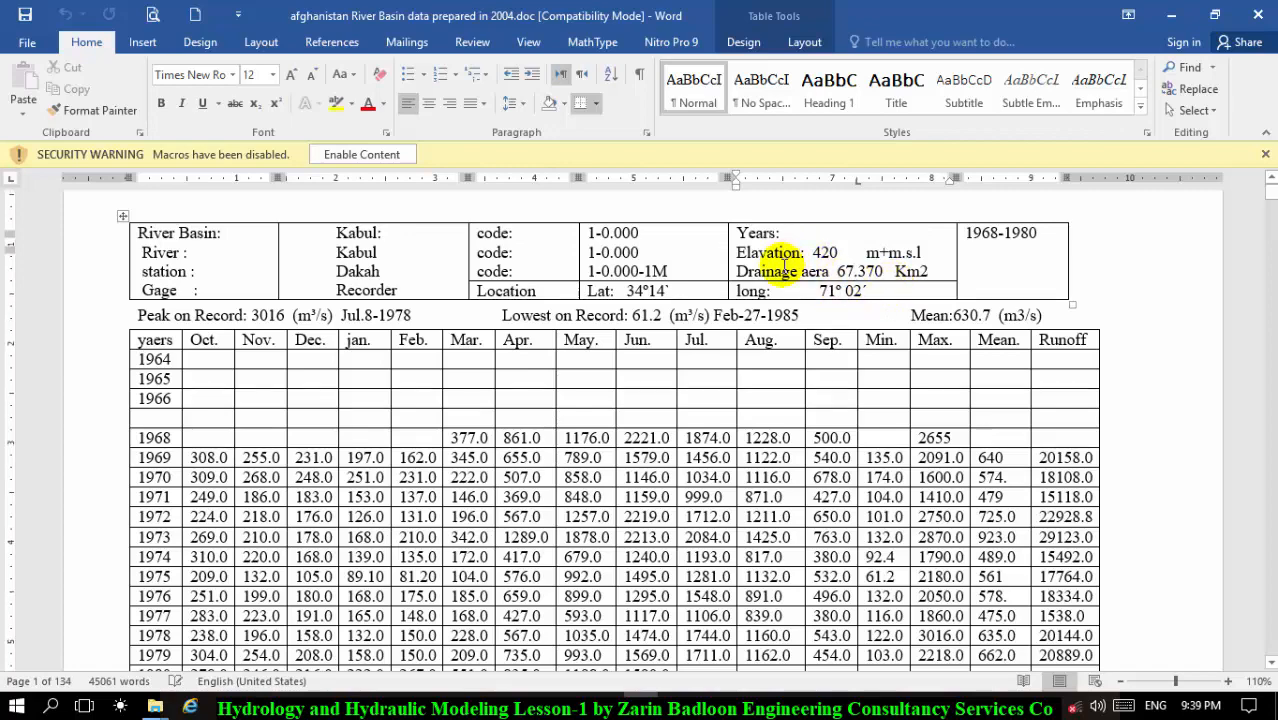
{"action": "scroll", "coordinate": [775, 265], "scroll_direction": "down", "scroll_amount": 1}
{"action": "scroll", "coordinate": [450, 425], "scroll_direction": "down", "scroll_amount": 1}
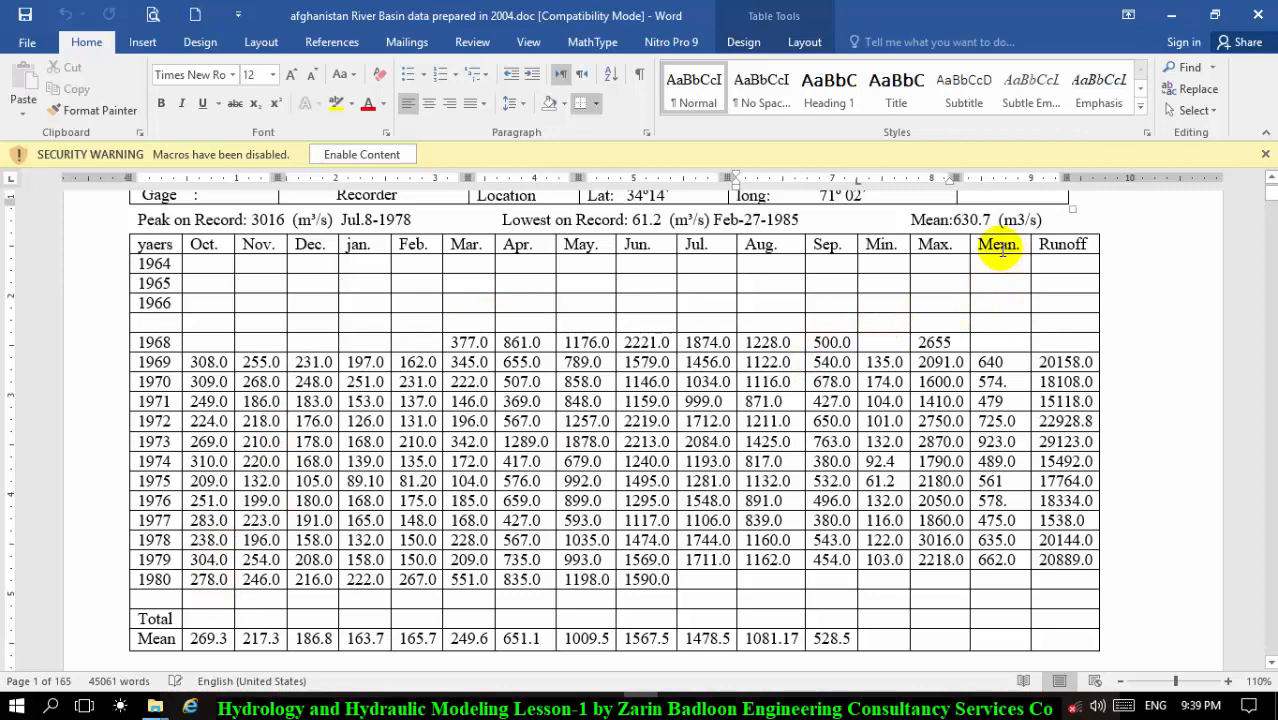
{"action": "left_click", "coordinate": [937, 344]}
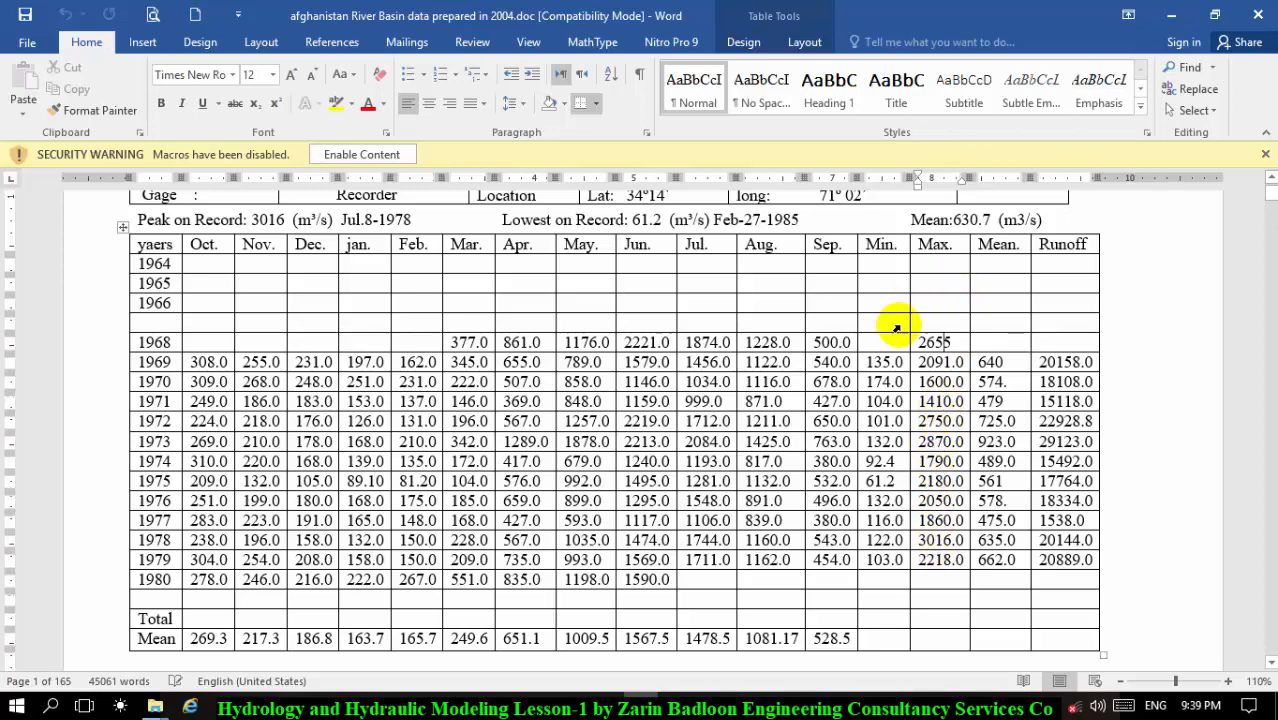
Step: Compare the header's peak on record with the Max. column and highlight the 1978 maximum discharge
{"action": "left_click_drag", "start_coordinate": [375, 251], "coordinate": [375, 250]}
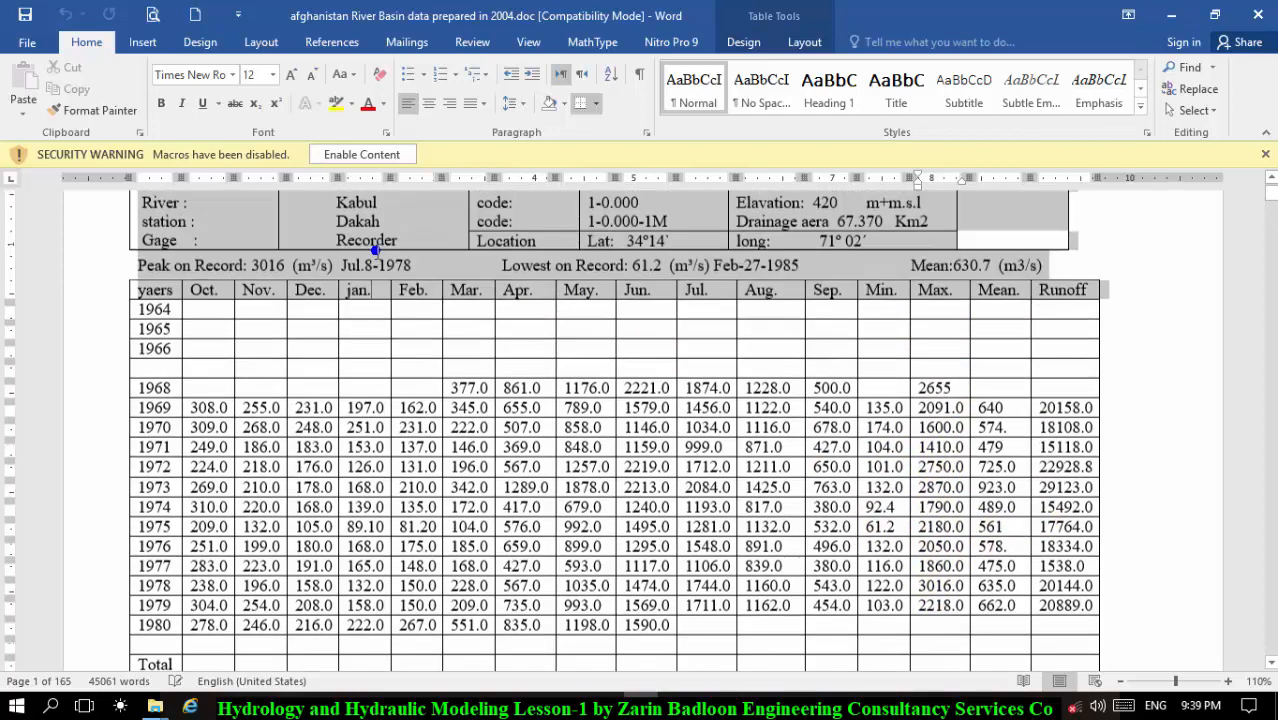
{"action": "left_click", "coordinate": [390, 312]}
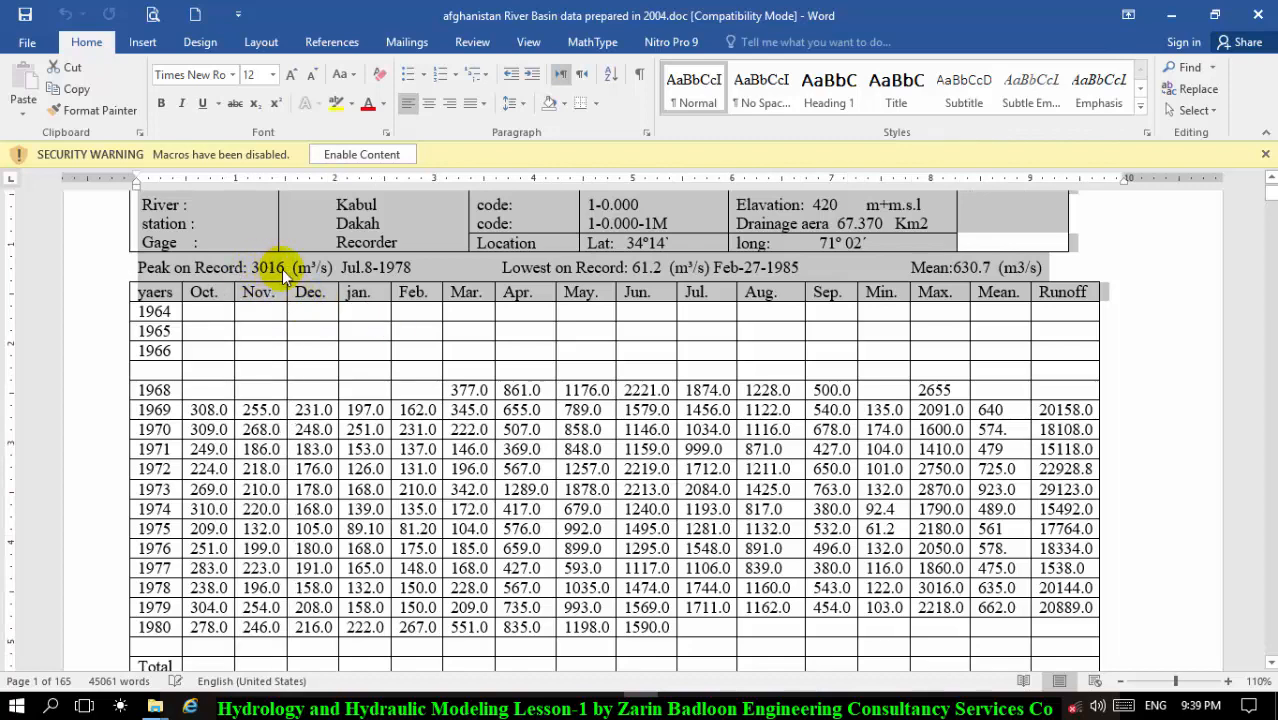
{"action": "left_click", "coordinate": [1006, 568]}
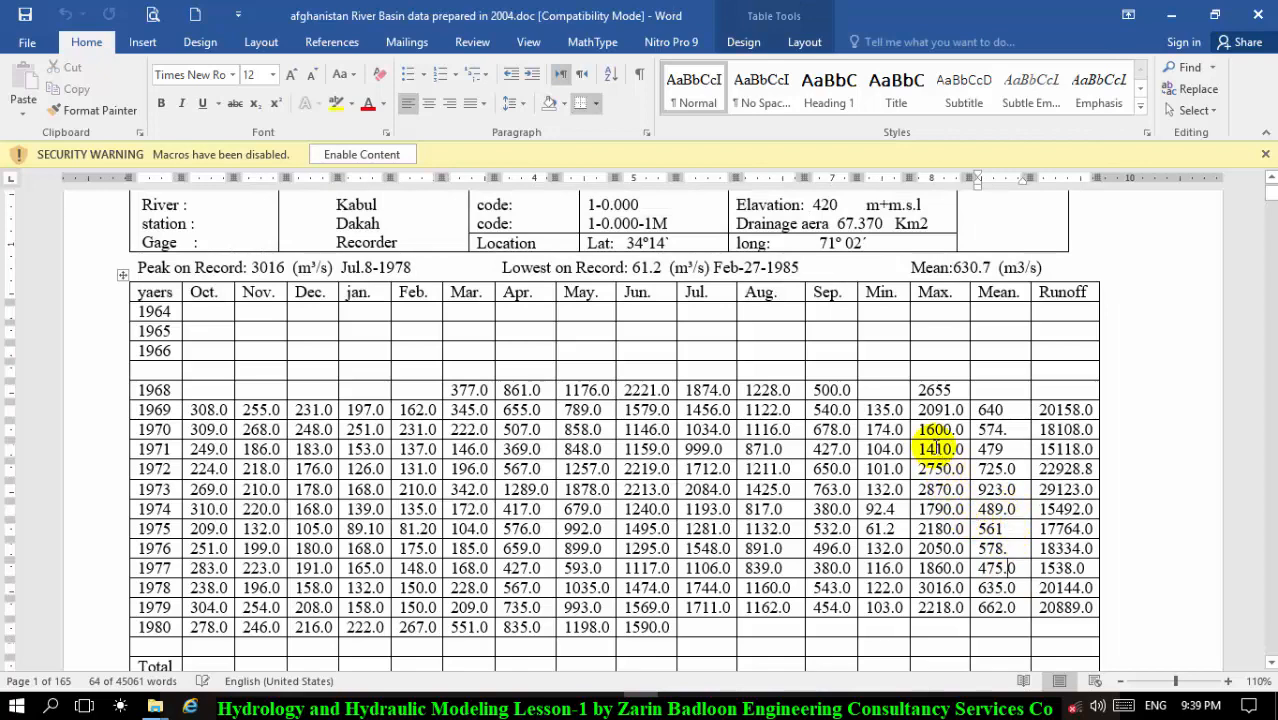
{"action": "scroll", "coordinate": [938, 447], "scroll_direction": "down", "scroll_amount": 1}
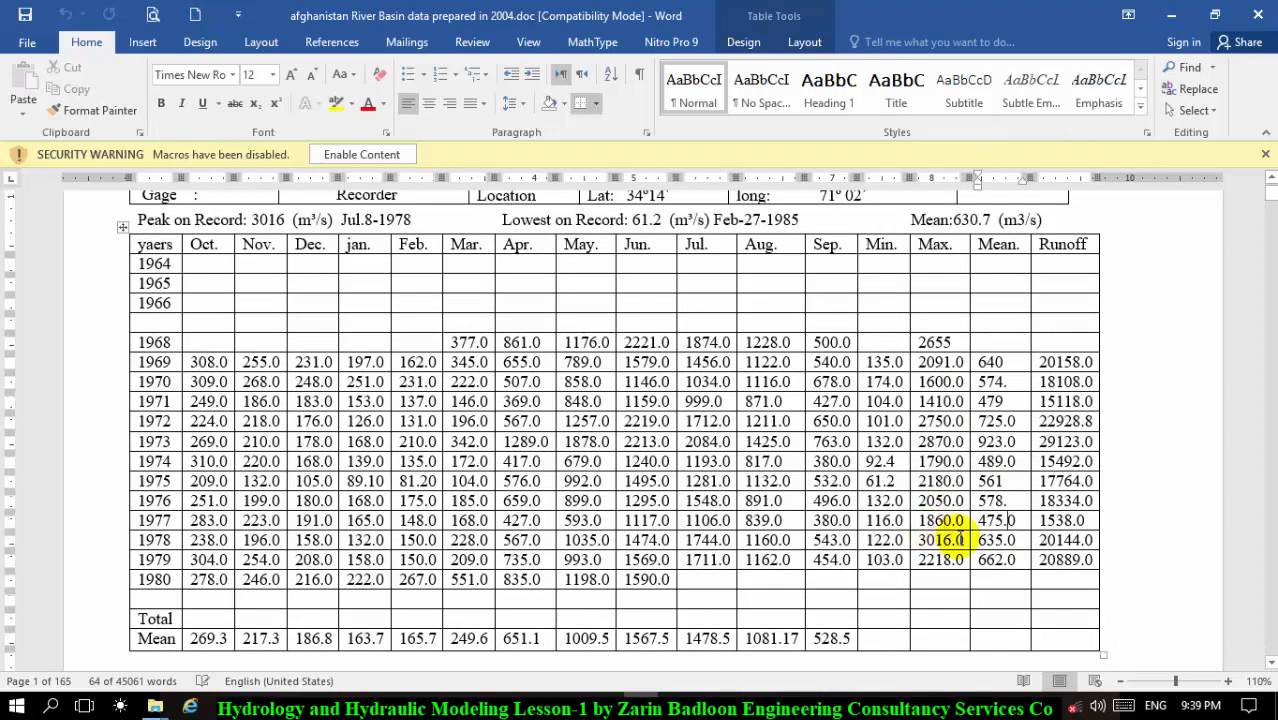
{"action": "left_click_drag", "start_coordinate": [966, 540], "coordinate": [918, 540]}
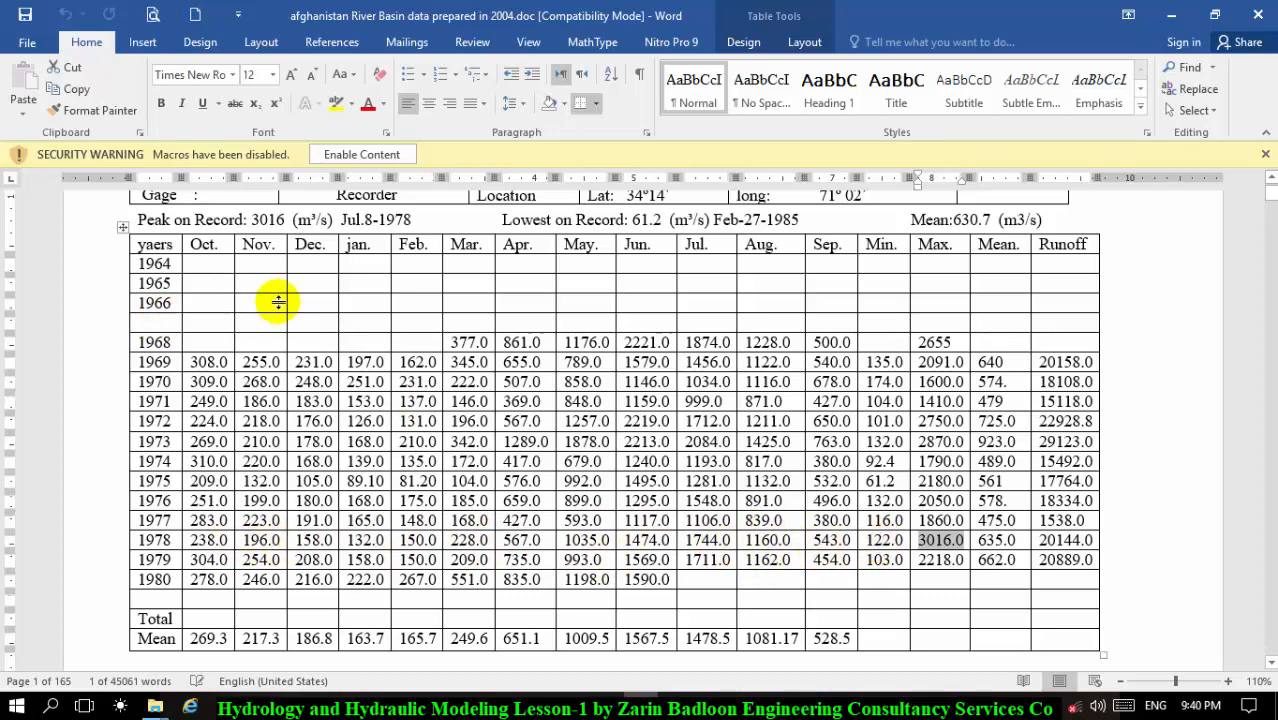
{"action": "scroll", "coordinate": [278, 302], "scroll_direction": "up", "scroll_amount": 1}
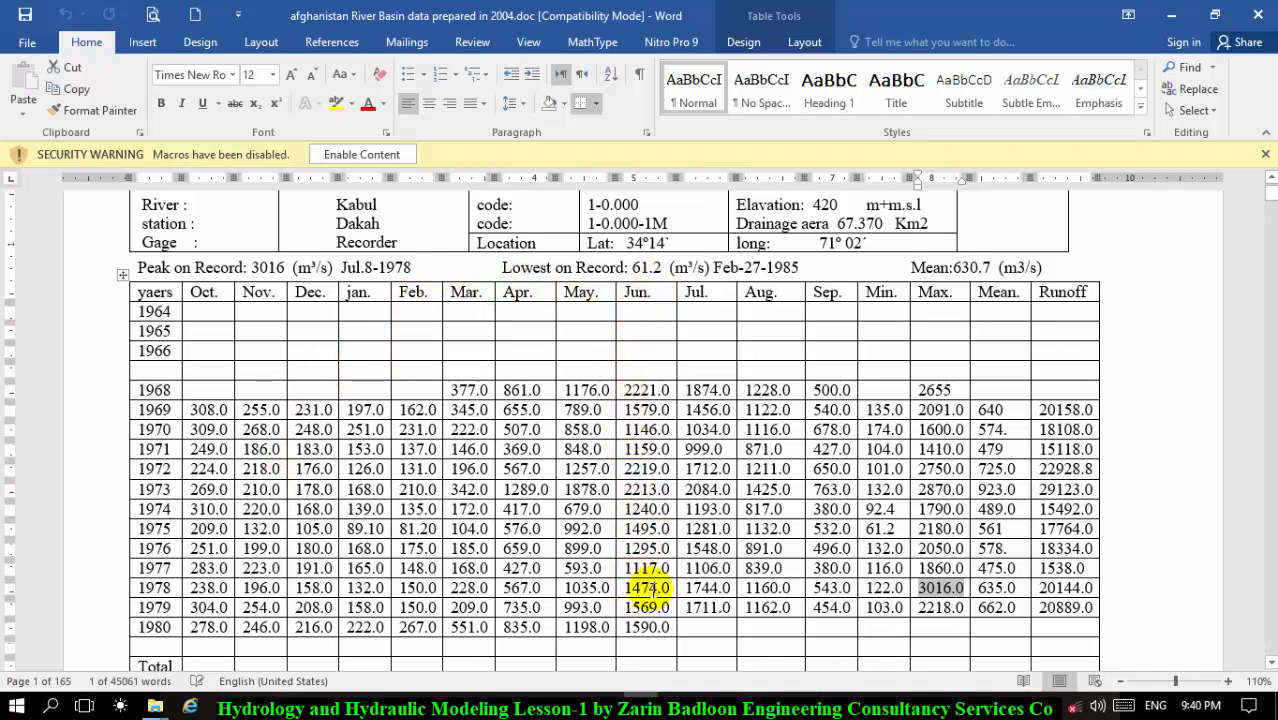
Step: Examine the July and August discharges in the 1978 row alongside that year's maximum
{"action": "left_click", "coordinate": [709, 588]}
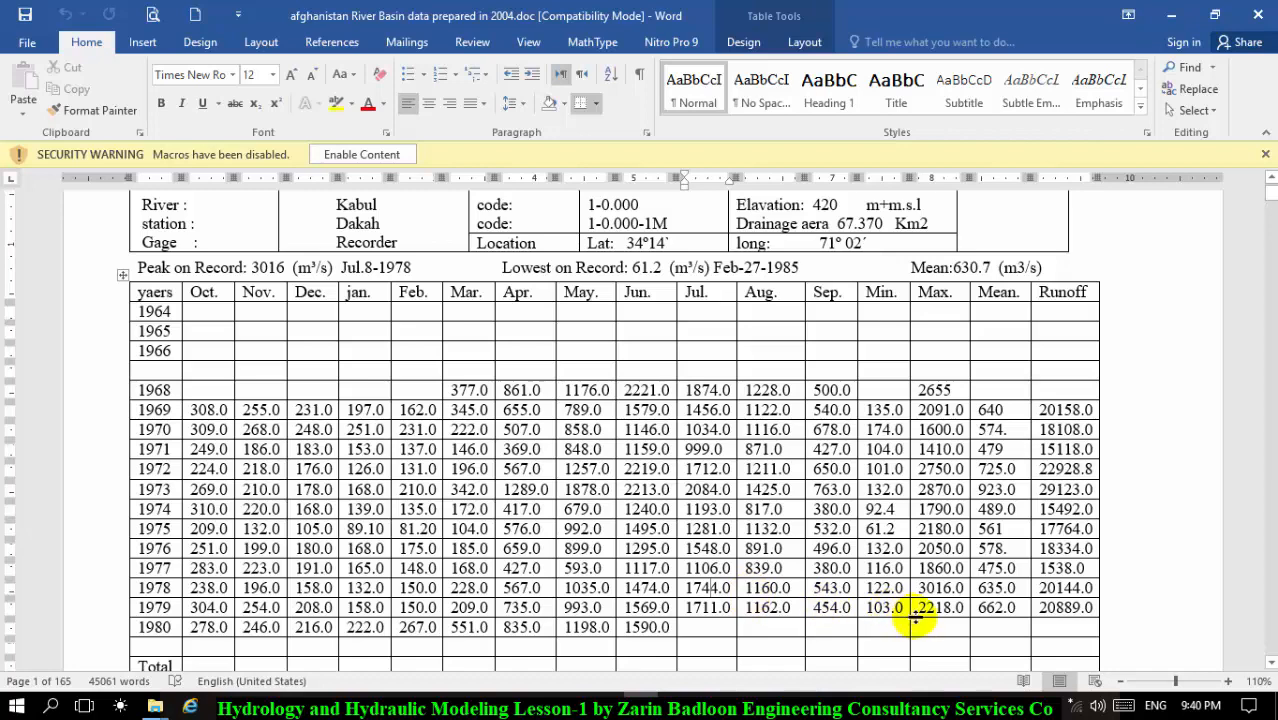
{"action": "left_click", "coordinate": [927, 588]}
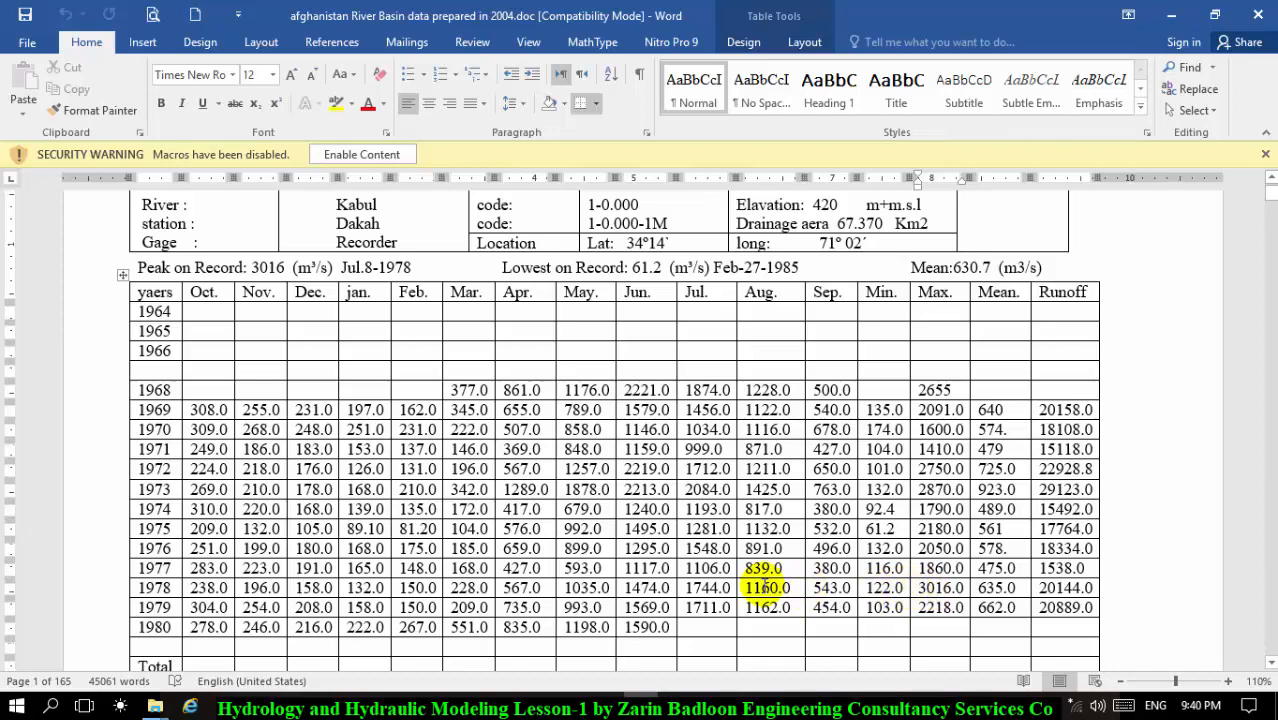
{"action": "left_click", "coordinate": [765, 586]}
{"action": "left_click", "coordinate": [707, 578]}
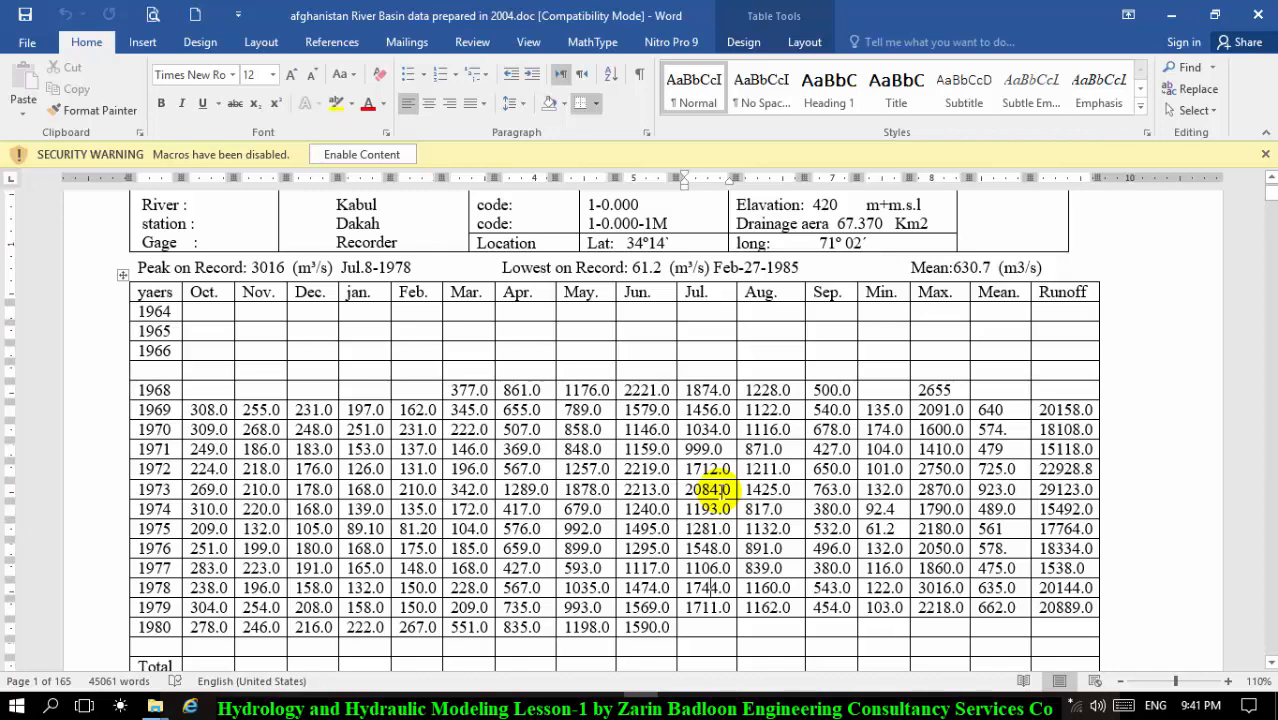
Step: Highlight the 1978 maximum discharge again and return to the station header with the peak on record
{"action": "scroll", "coordinate": [712, 509], "scroll_direction": "down", "scroll_amount": 1}
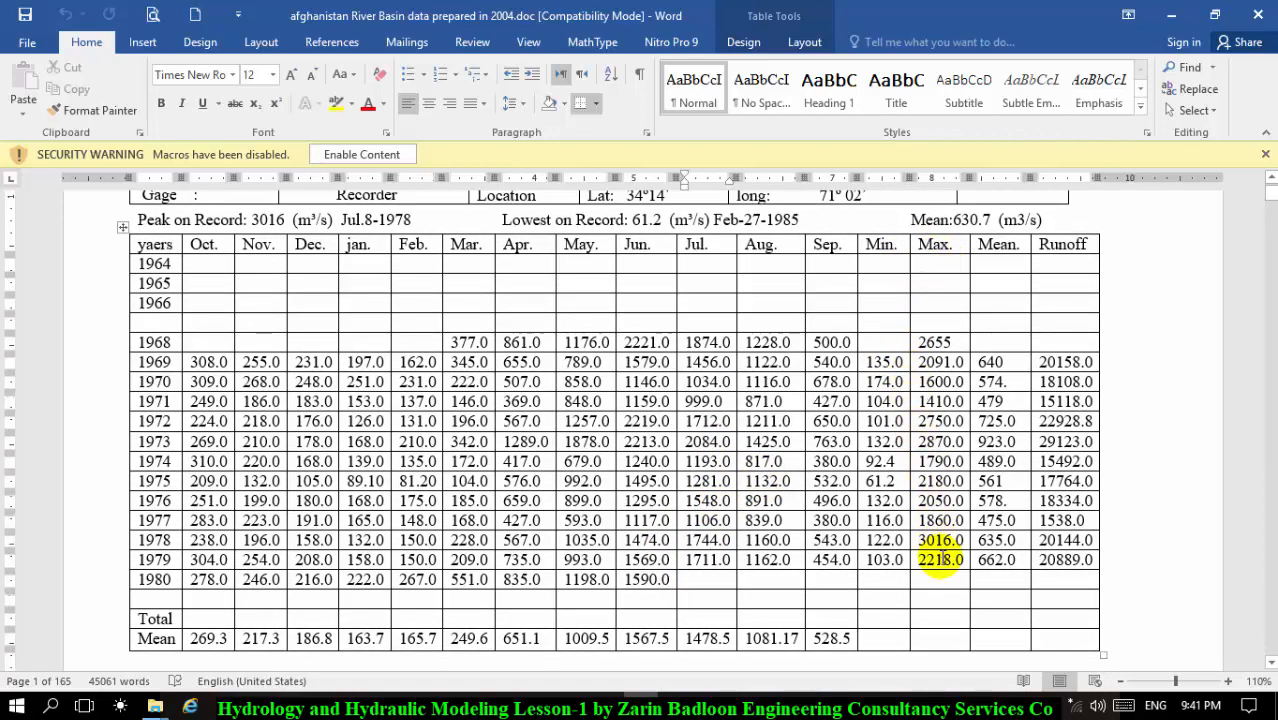
{"action": "double_click", "coordinate": [950, 539]}
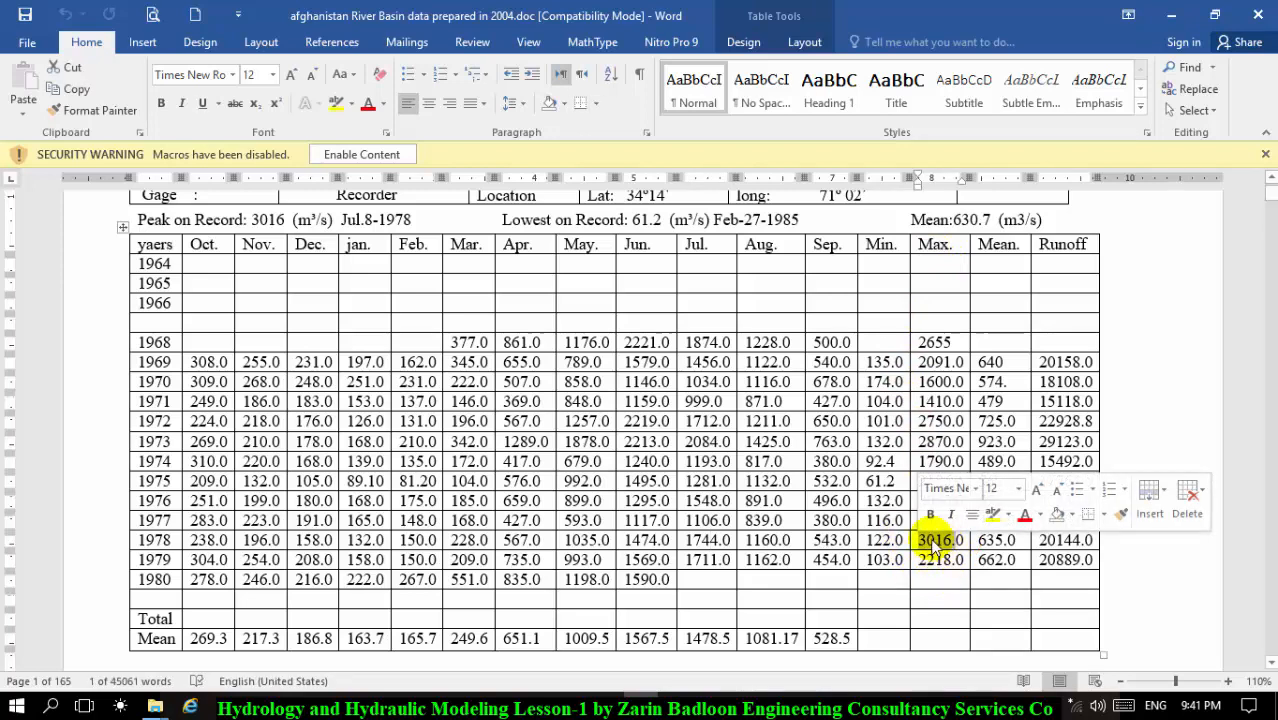
{"action": "scroll", "coordinate": [255, 245], "scroll_direction": "up", "scroll_amount": 1}
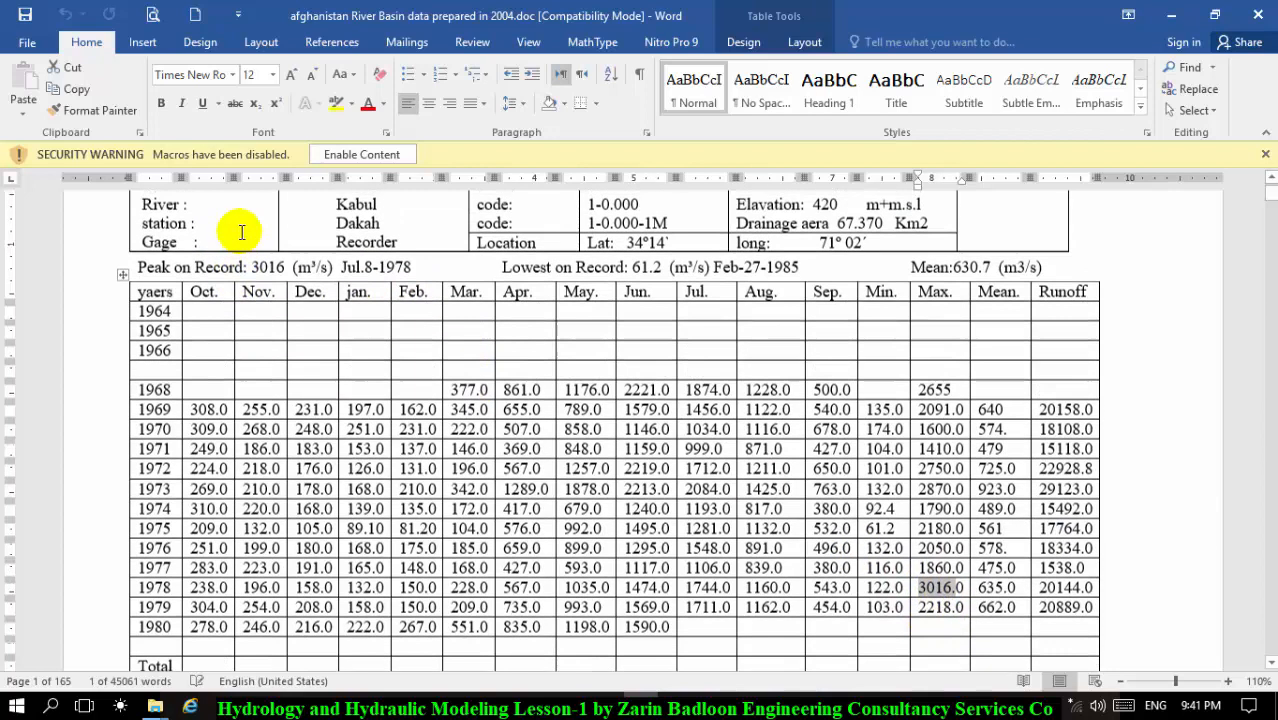
{"action": "scroll", "coordinate": [270, 270], "scroll_direction": "up", "scroll_amount": 1}
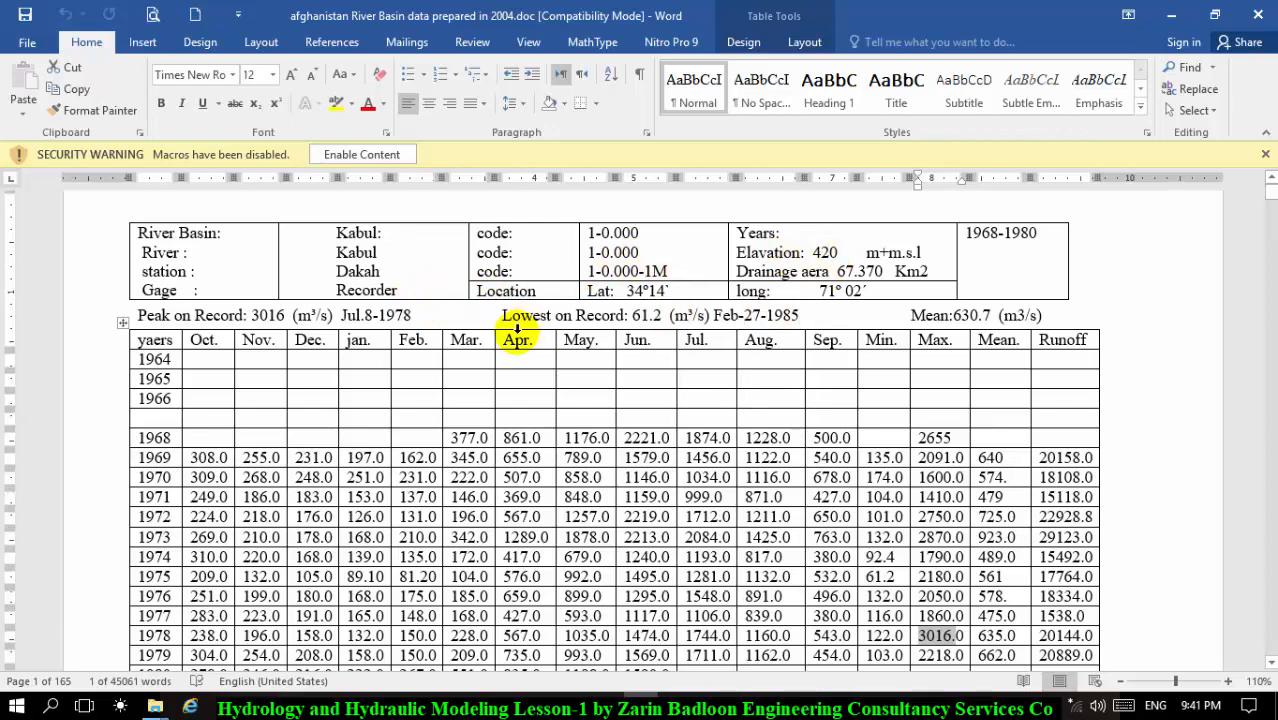
Step: Examine the lowest and mean discharges on record against the yearly rows and the Mean column of the first table
{"action": "scroll", "coordinate": [520, 340], "scroll_direction": "down", "scroll_amount": 3}
{"action": "scroll", "coordinate": [320, 590], "scroll_direction": "up", "scroll_amount": 3}
{"action": "scroll", "coordinate": [300, 500], "scroll_direction": "down", "scroll_amount": 3}
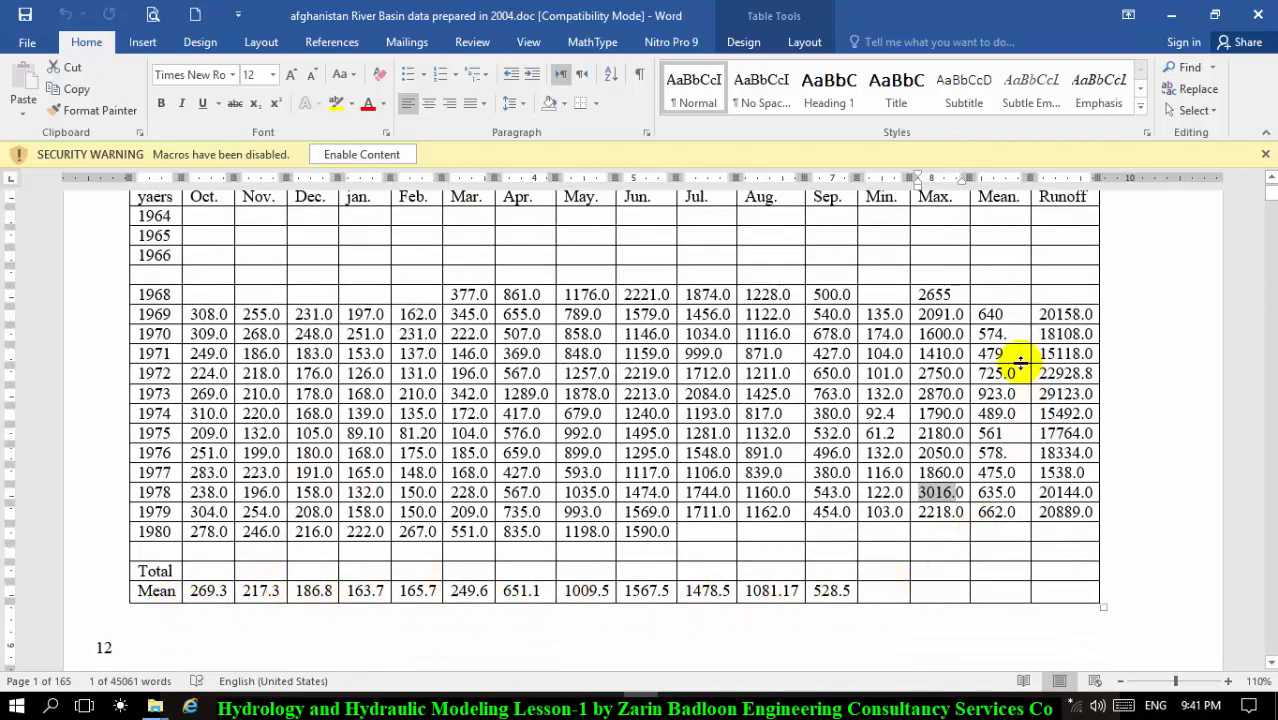
{"action": "scroll", "coordinate": [1018, 362], "scroll_direction": "up", "scroll_amount": 1}
{"action": "scroll", "coordinate": [1018, 362], "scroll_direction": "down", "scroll_amount": 6}
{"action": "scroll", "coordinate": [1003, 285], "scroll_direction": "up", "scroll_amount": 4}
{"action": "scroll", "coordinate": [1002, 285], "scroll_direction": "down", "scroll_amount": 1}
{"action": "scroll", "coordinate": [1003, 285], "scroll_direction": "up", "scroll_amount": 3}
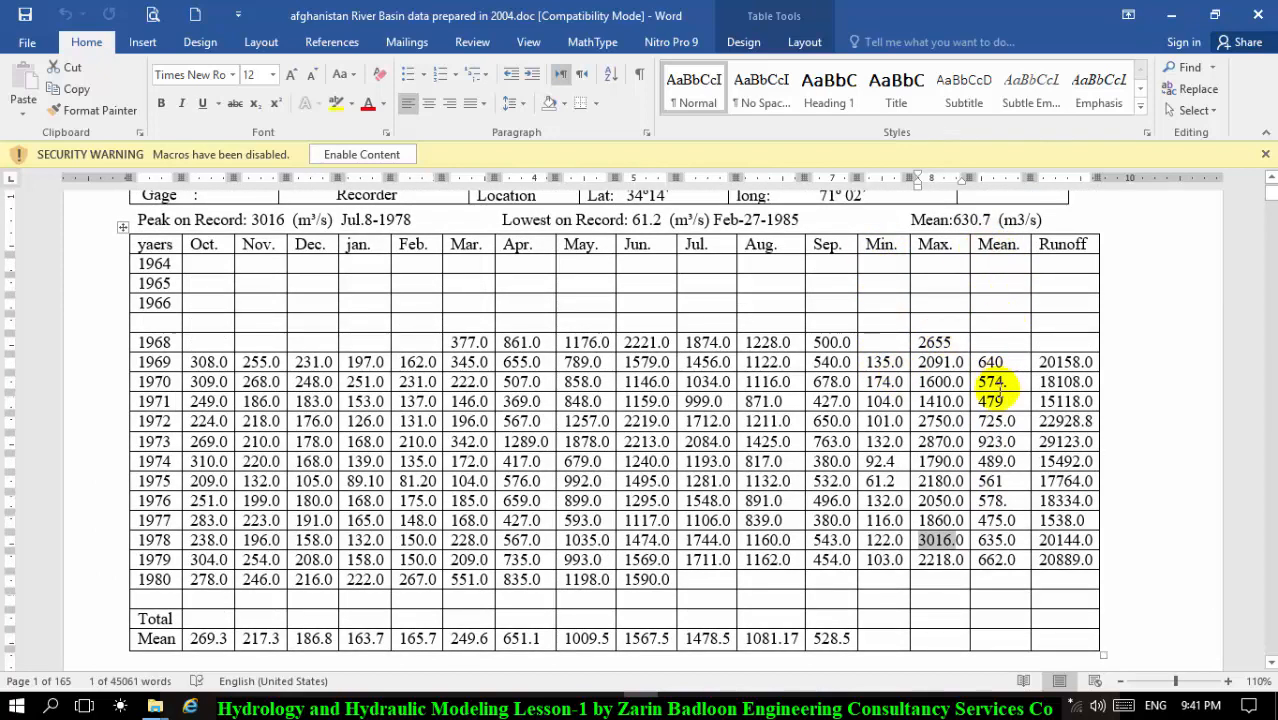
Step: Examine the Runoff column's 1969 entry and the 1978 maximum discharge down to the end of the table
{"action": "right_click", "coordinate": [1050, 362]}
{"action": "left_click", "coordinate": [1030, 368]}
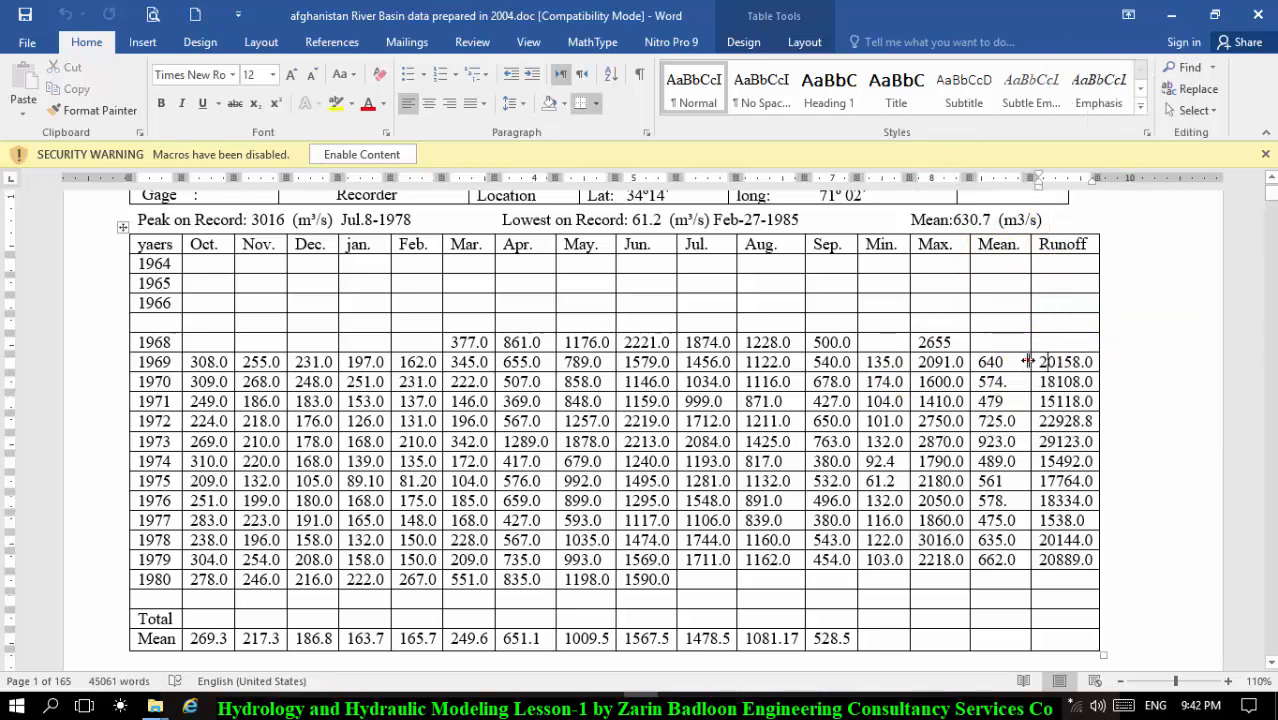
{"action": "left_click", "coordinate": [1058, 362]}
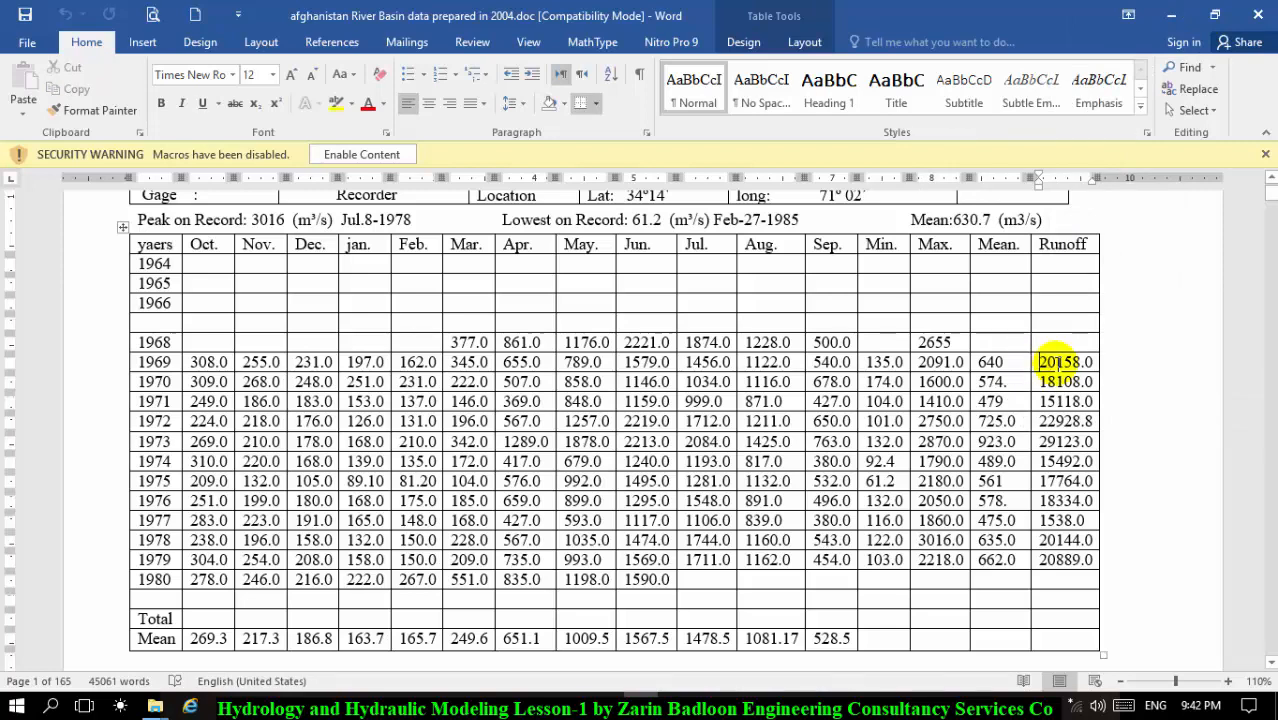
{"action": "scroll", "coordinate": [1055, 358], "scroll_direction": "up", "scroll_amount": 1}
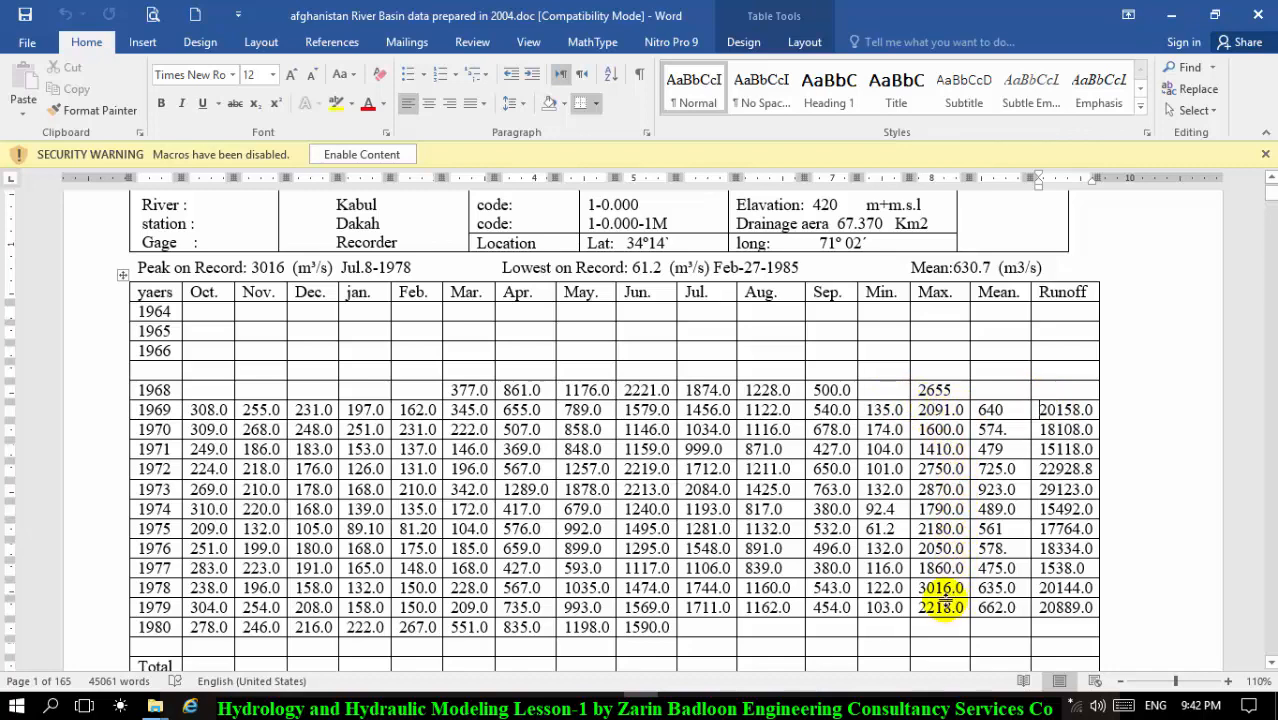
{"action": "left_click", "coordinate": [945, 588]}
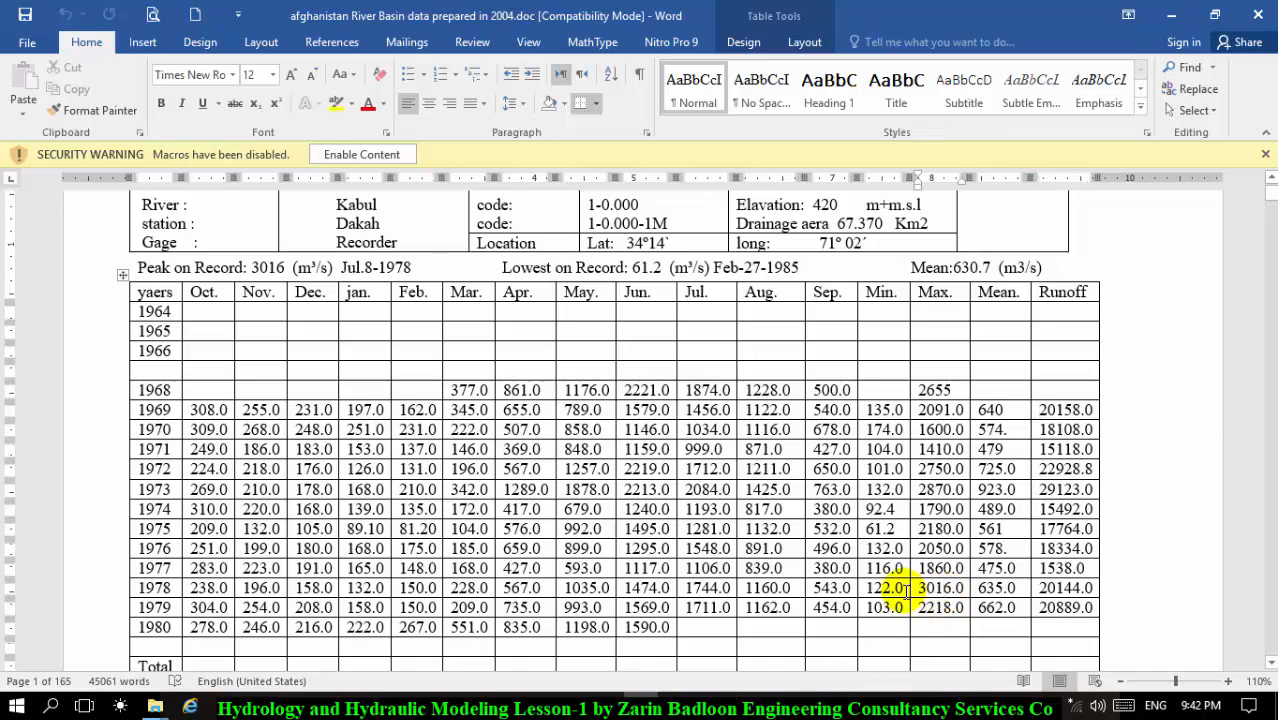
{"action": "scroll", "coordinate": [752, 378], "scroll_direction": "down", "scroll_amount": 3}
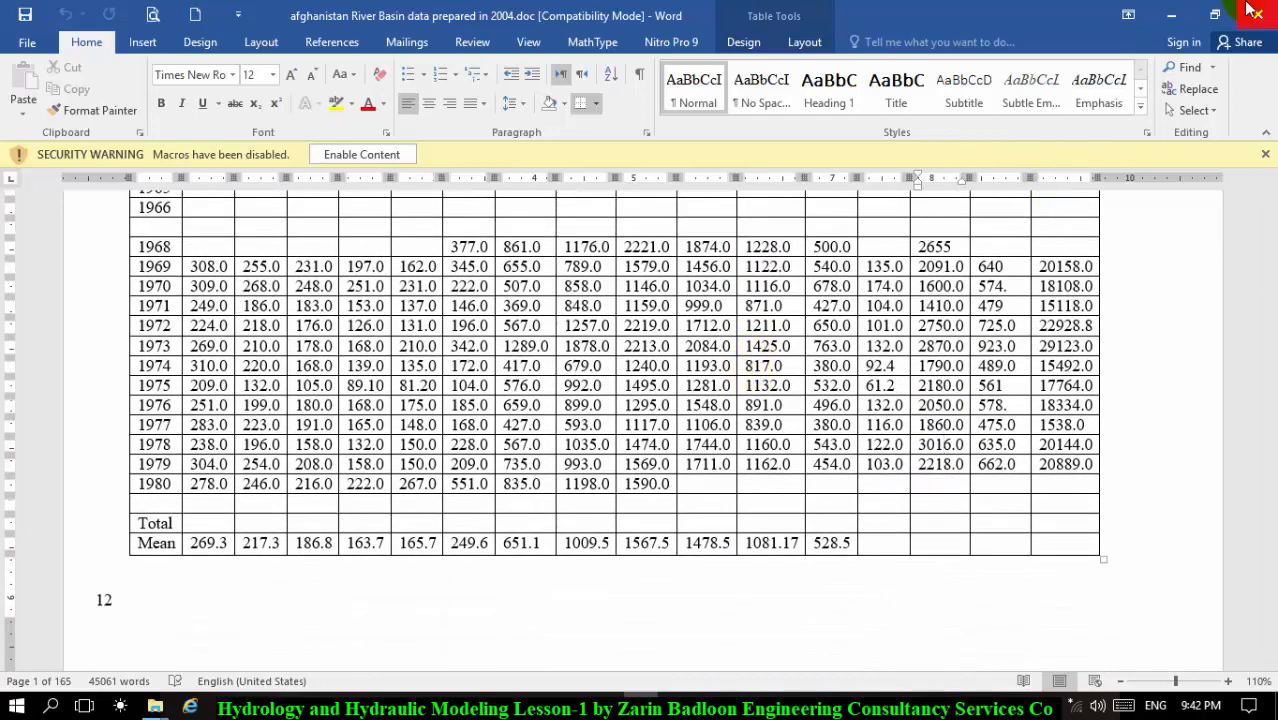
Step: Close the river basin document and return to the Daronta Sorkhab culvert report's cover map in Foxit Reader
{"action": "left_click", "coordinate": [1250, 15]}
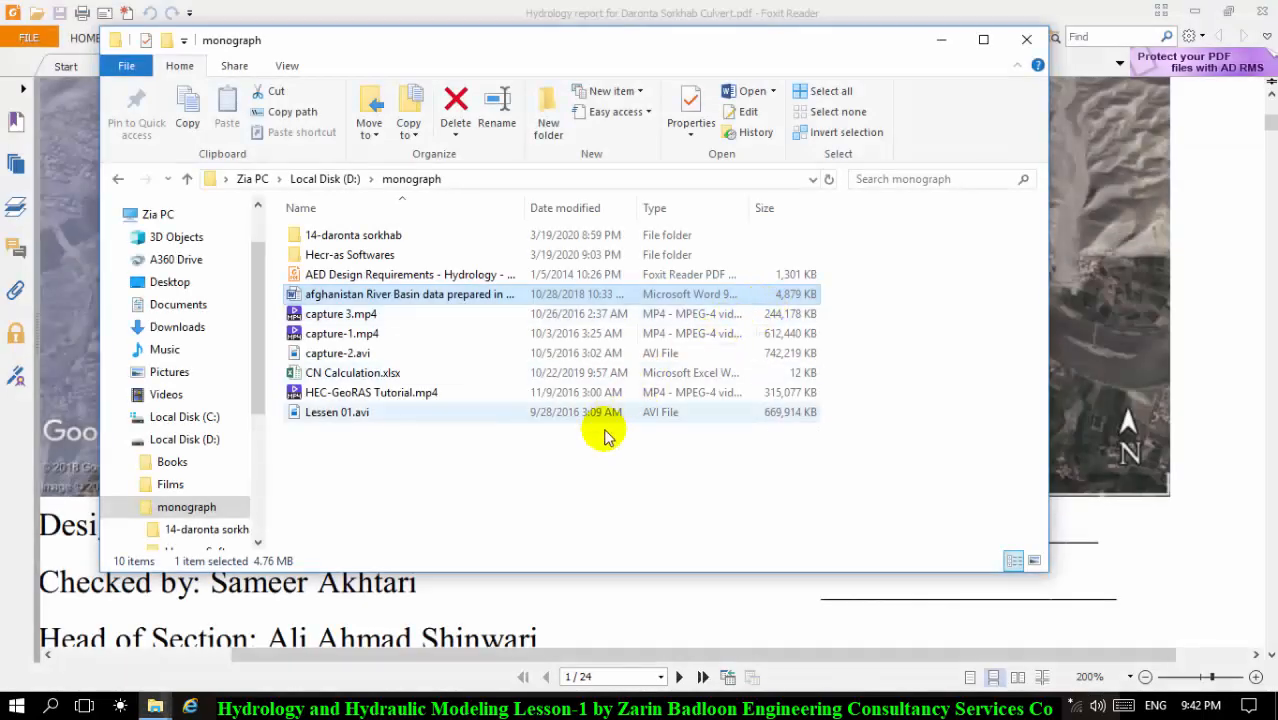
{"action": "left_click", "coordinate": [1140, 514]}
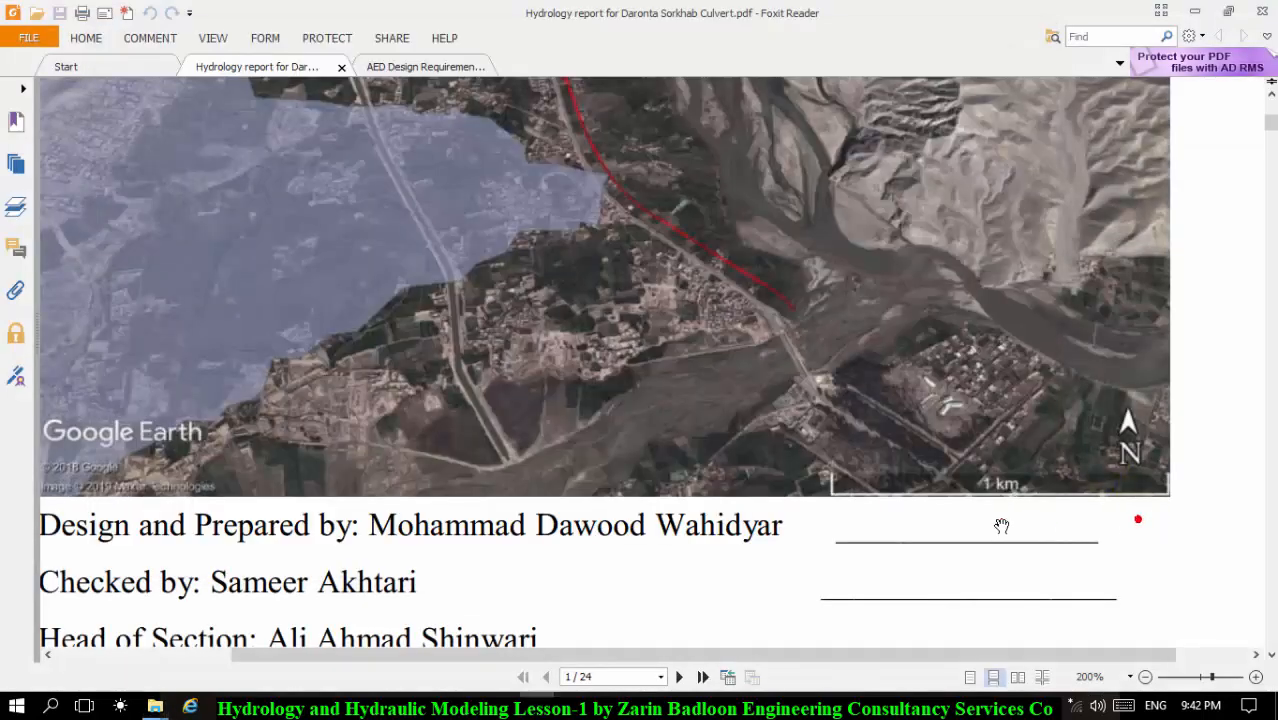
{"action": "scroll", "coordinate": [675, 460], "scroll_direction": "up", "scroll_amount": 3}
{"action": "scroll", "coordinate": [673, 468], "scroll_direction": "up", "scroll_amount": 2}
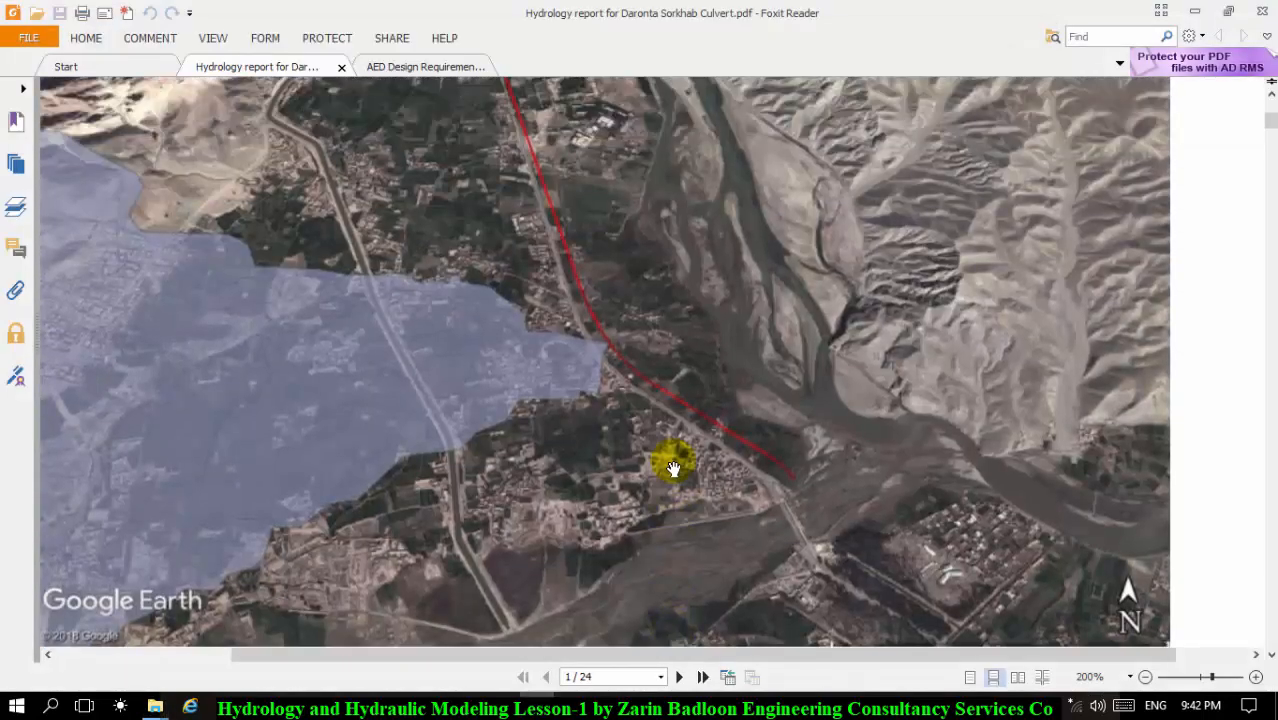
Step: Examine the shaded catchment, road alignment and river on the culvert report's cover map
{"action": "right_click", "coordinate": [670, 465]}
{"action": "left_click", "coordinate": [652, 461]}
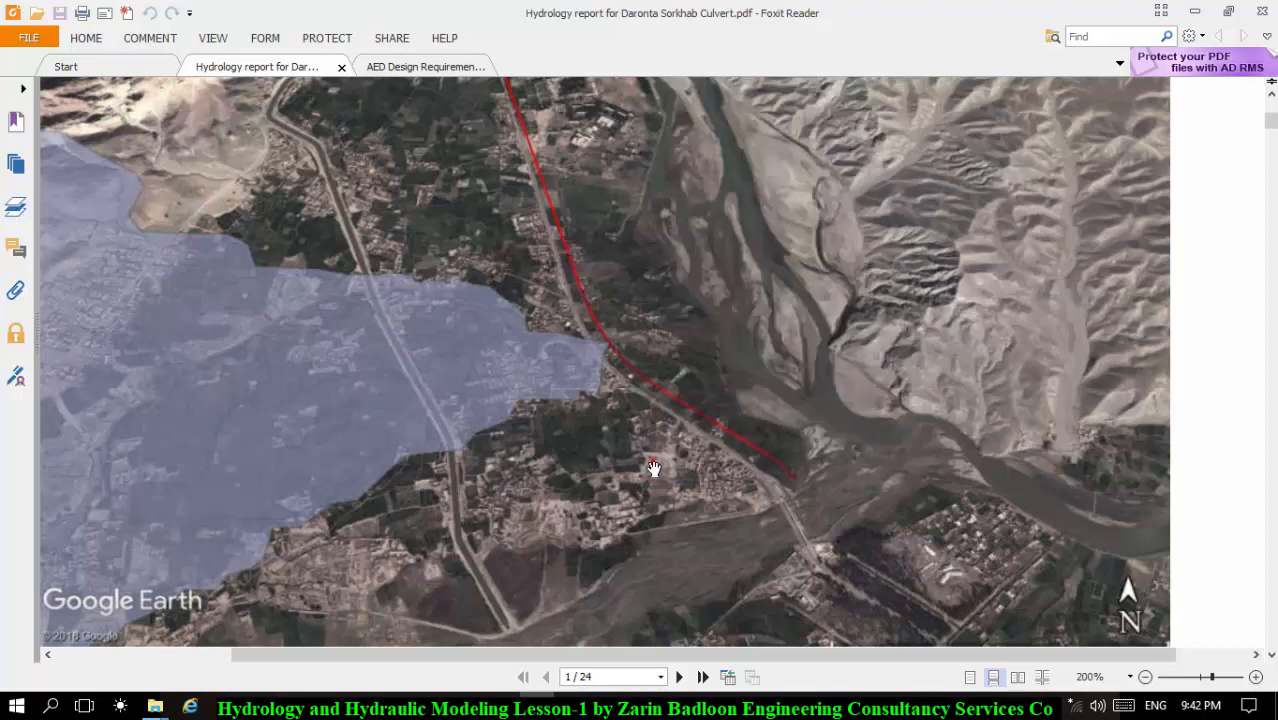
{"action": "scroll", "coordinate": [676, 452], "scroll_direction": "up", "scroll_amount": 2}
{"action": "scroll", "coordinate": [676, 452], "scroll_direction": "down", "scroll_amount": 6}
{"action": "scroll", "coordinate": [676, 452], "scroll_direction": "up", "scroll_amount": 2}
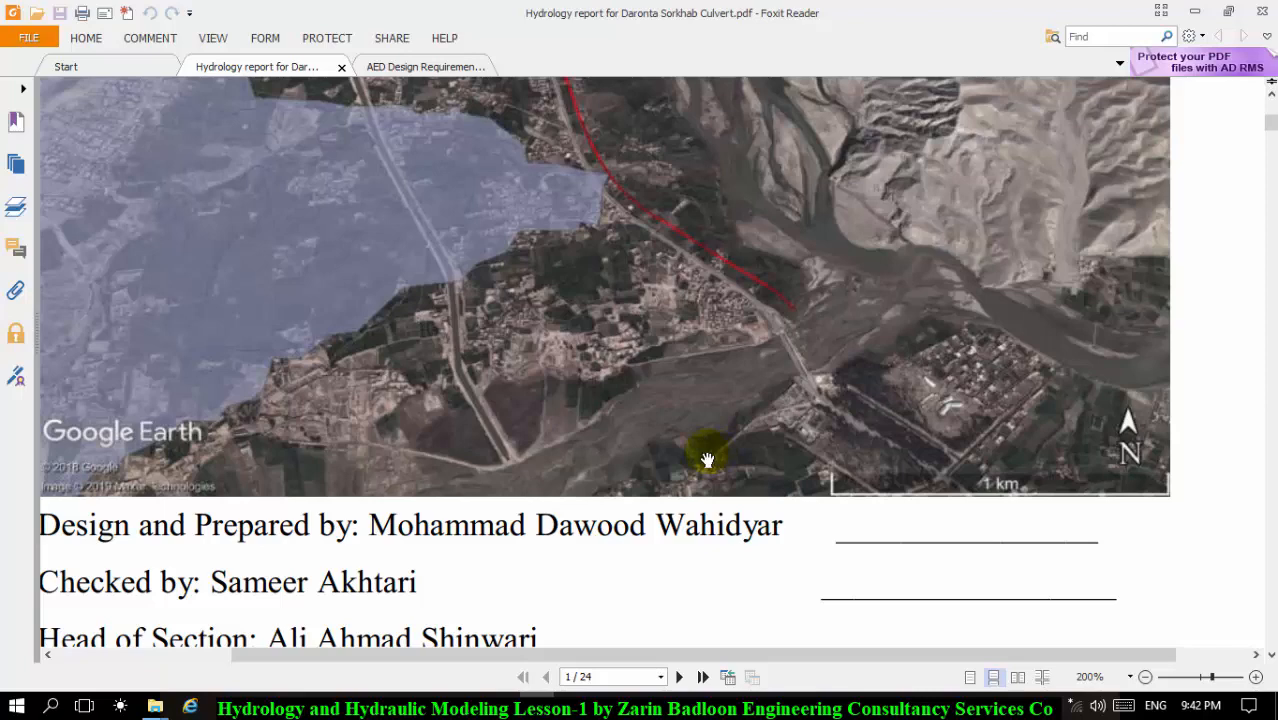
{"action": "scroll", "coordinate": [703, 360], "scroll_direction": "down", "scroll_amount": 2}
{"action": "scroll", "coordinate": [700, 360], "scroll_direction": "up", "scroll_amount": 4}
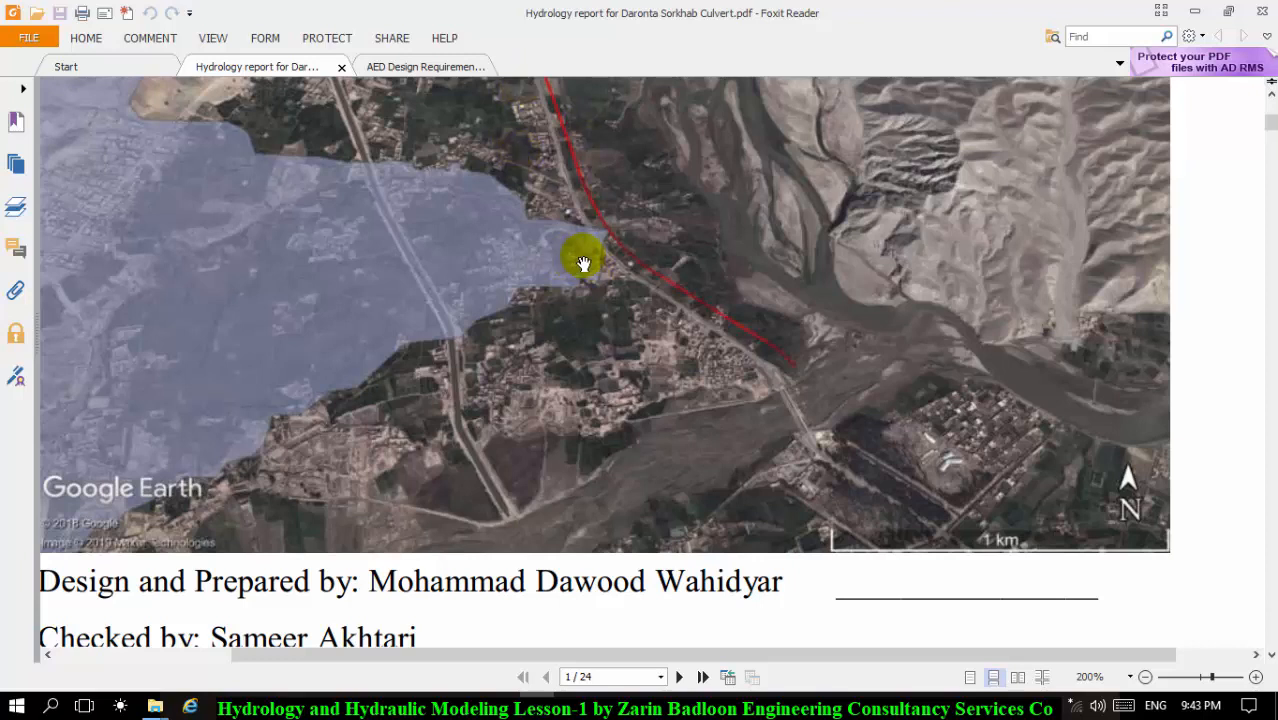
{"action": "scroll", "coordinate": [585, 265], "scroll_direction": "down", "scroll_amount": 1}
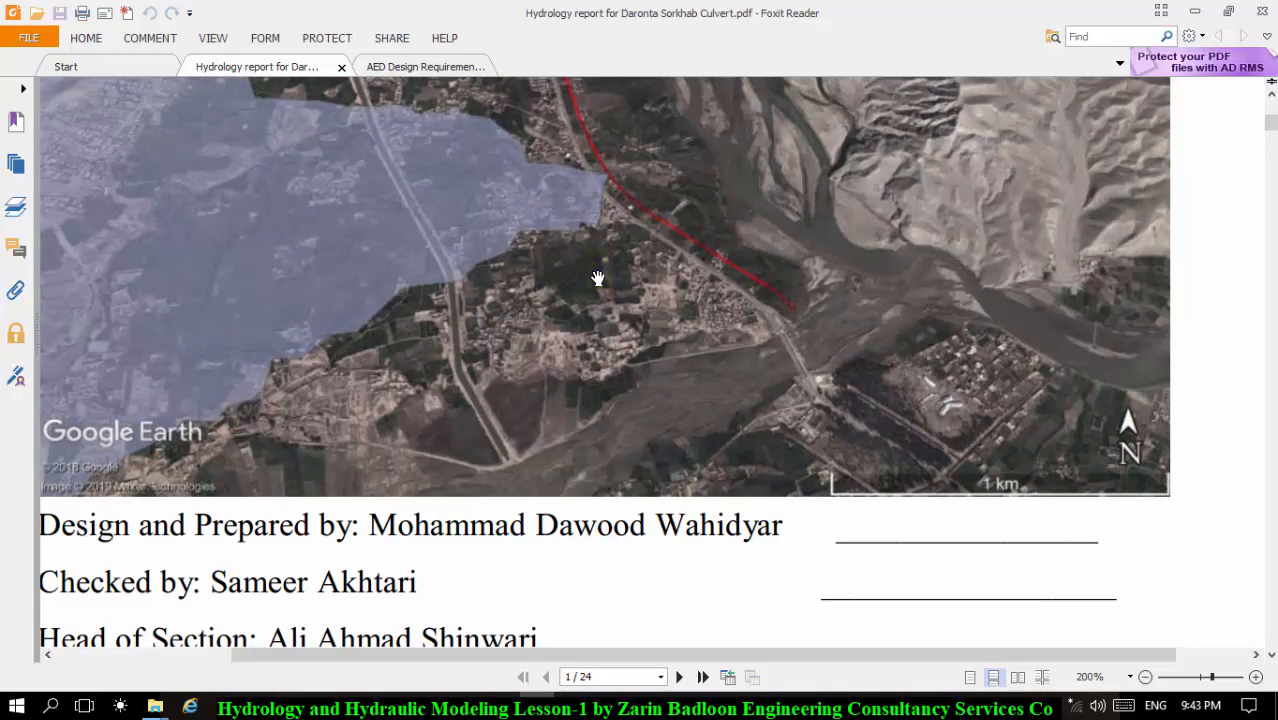
Step: Examine where the shaded catchment's narrow outlet meets the red road alignment on the cover map
{"action": "right_click", "coordinate": [598, 278]}
{"action": "left_click", "coordinate": [579, 260]}
{"action": "left_click_drag", "start_coordinate": [576, 223], "coordinate": [587, 271]}
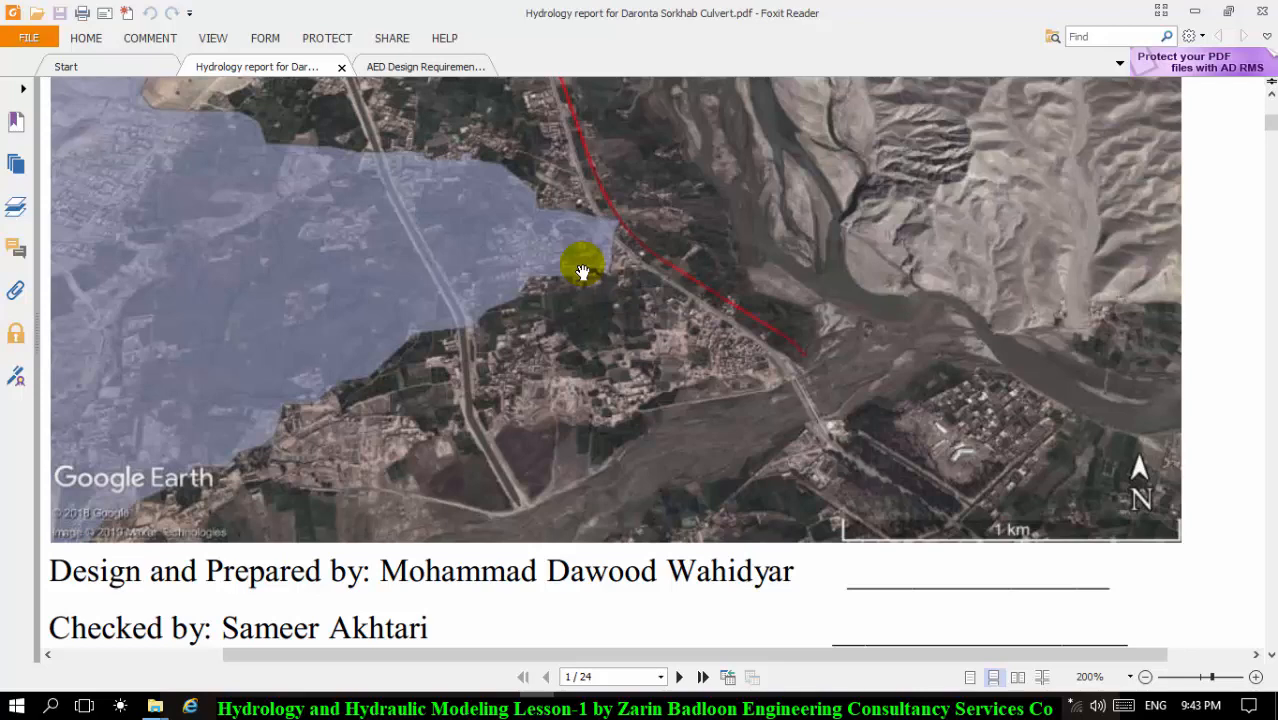
{"action": "left_click_drag", "start_coordinate": [582, 272], "coordinate": [591, 302]}
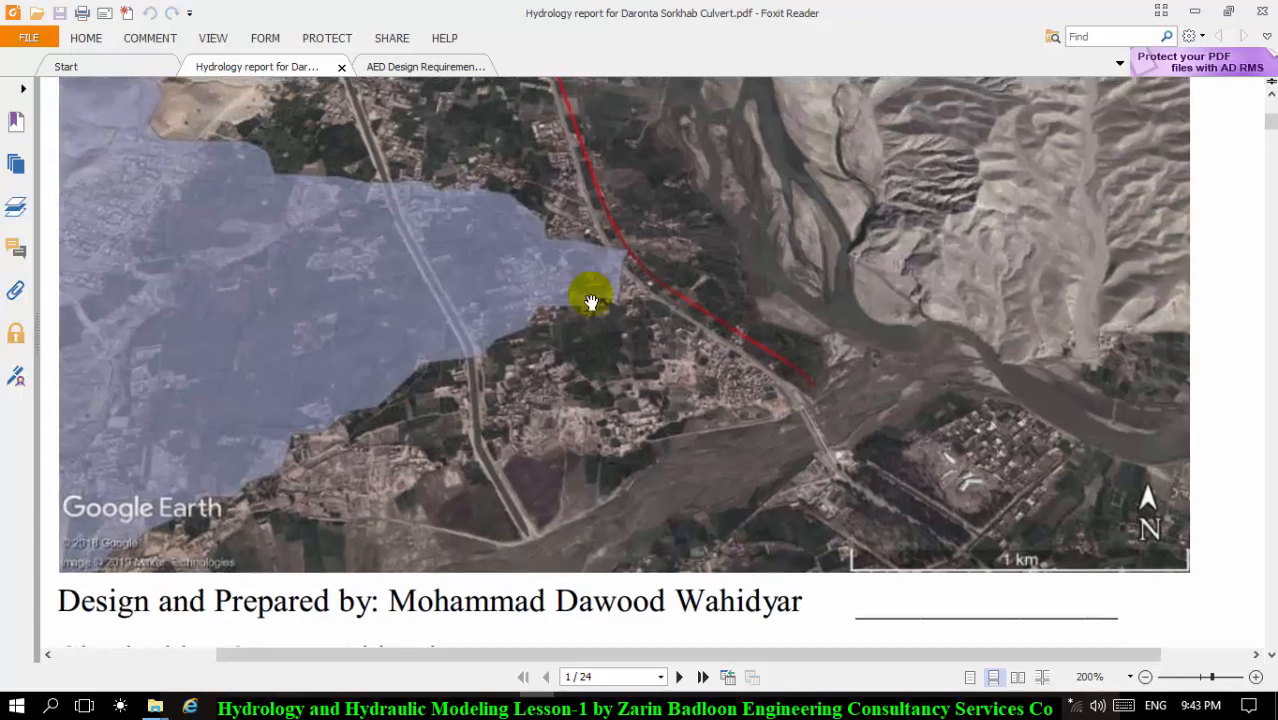
{"action": "left_click_drag", "start_coordinate": [591, 302], "coordinate": [591, 335]}
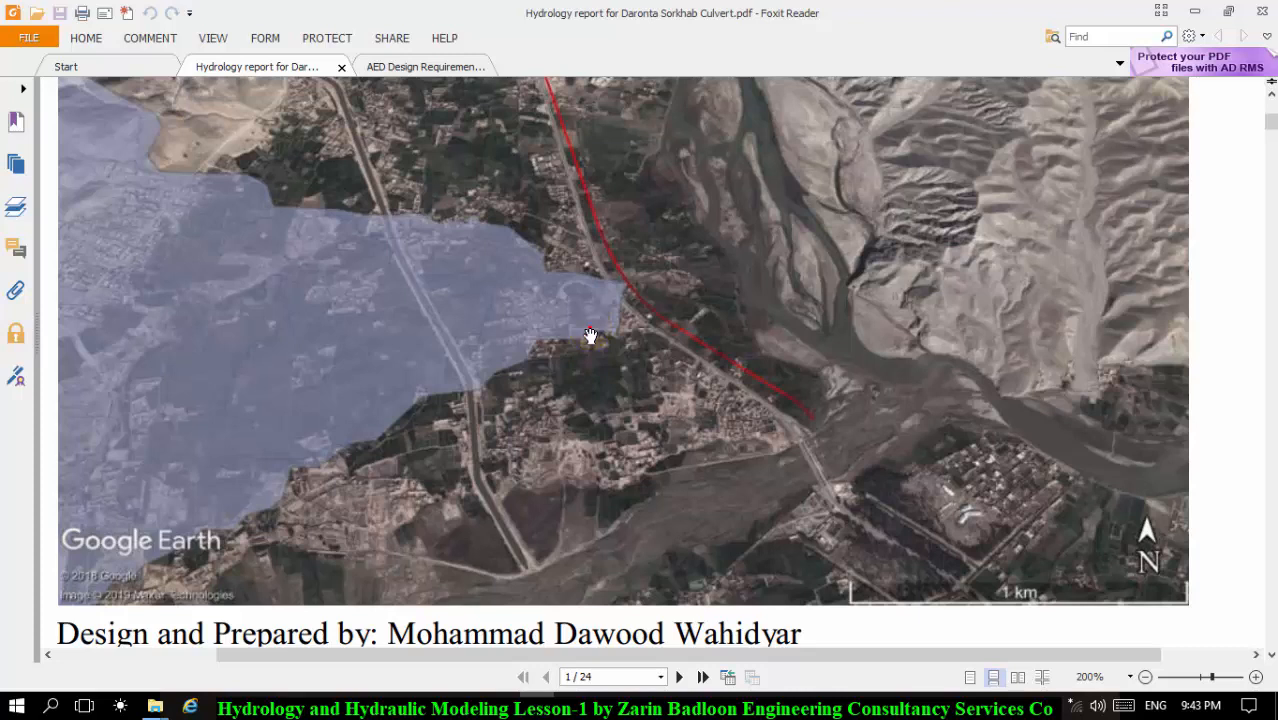
{"action": "left_click", "coordinate": [591, 335]}
{"action": "left_click_drag", "start_coordinate": [590, 336], "coordinate": [589, 336]}
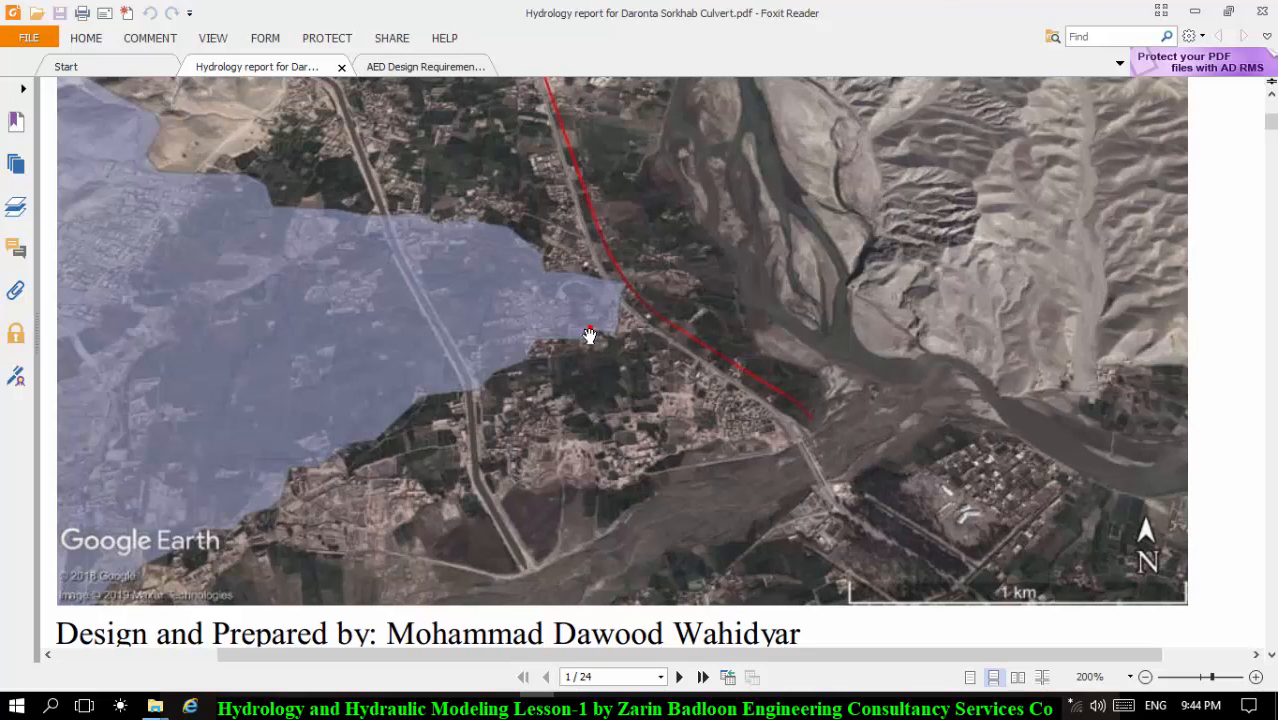
{"action": "left_click", "coordinate": [590, 335]}
{"action": "left_click", "coordinate": [595, 368]}
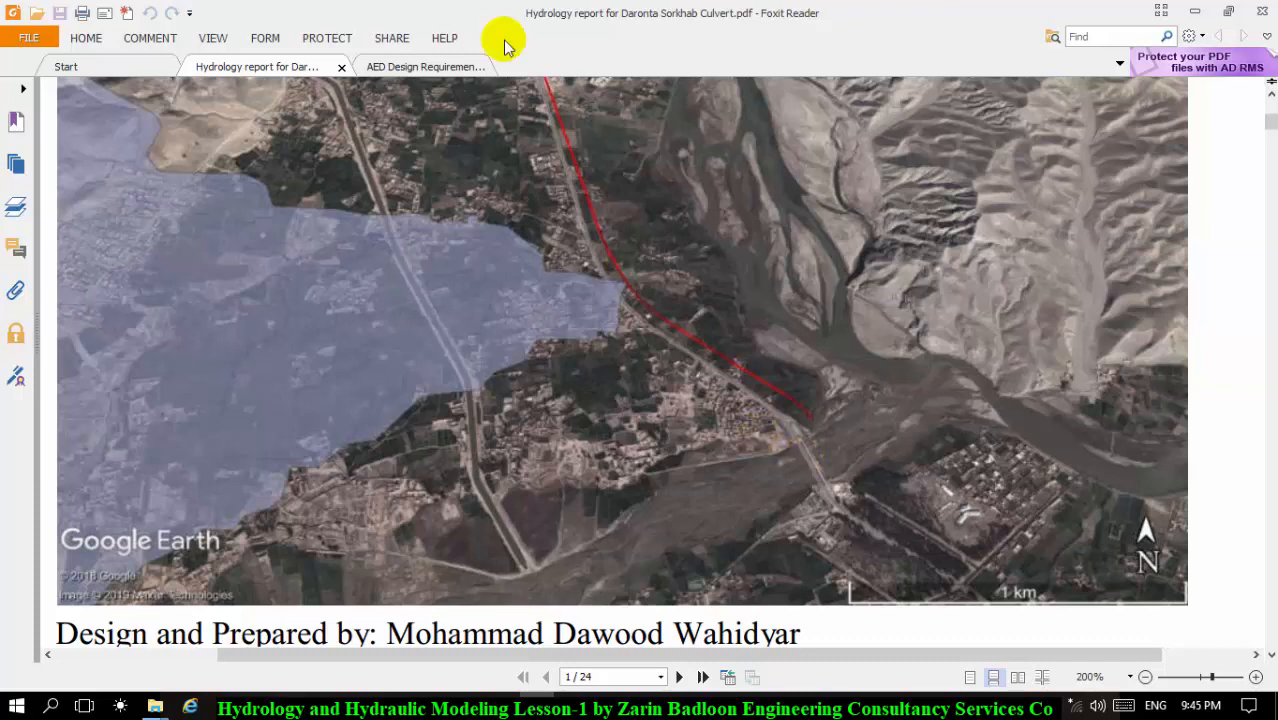
Step: Review the culvert report's cover map and examine the Figure 2.1 watershed and drainage lines map on page 11
{"action": "left_click_drag", "start_coordinate": [220, 277], "coordinate": [259, 333]}
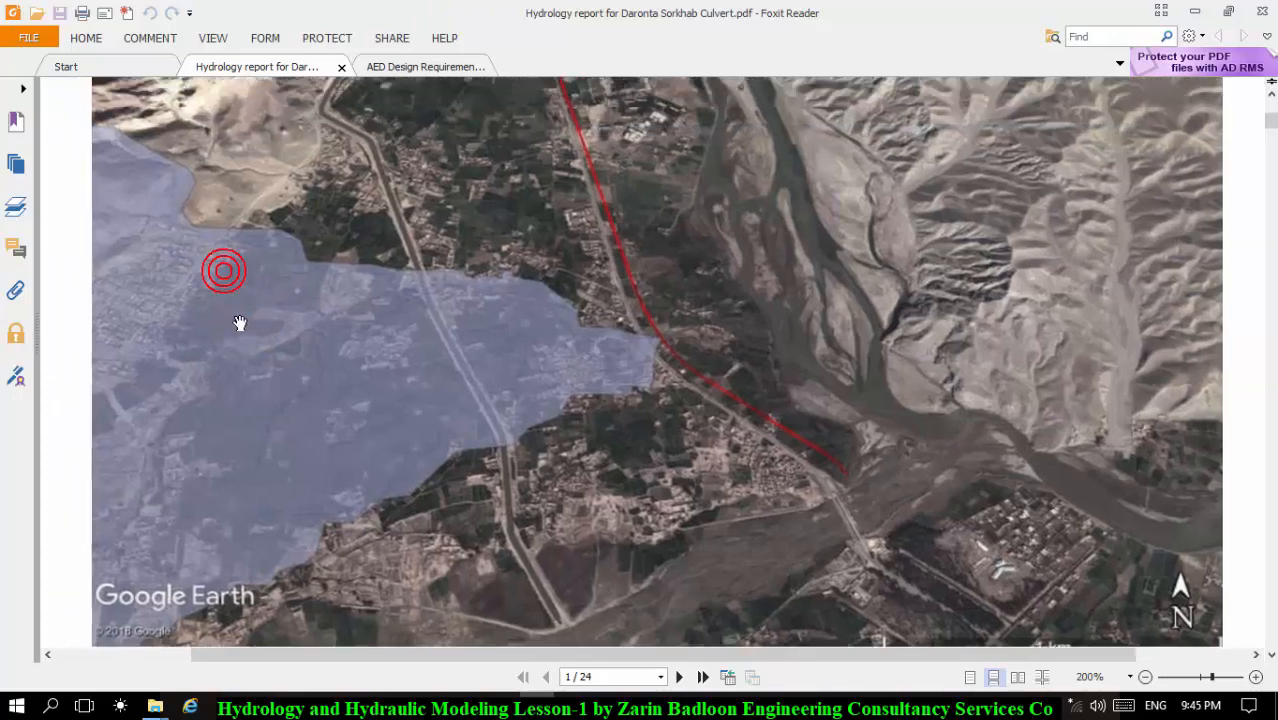
{"action": "scroll", "coordinate": [838, 403], "scroll_direction": "down", "scroll_amount": 5}
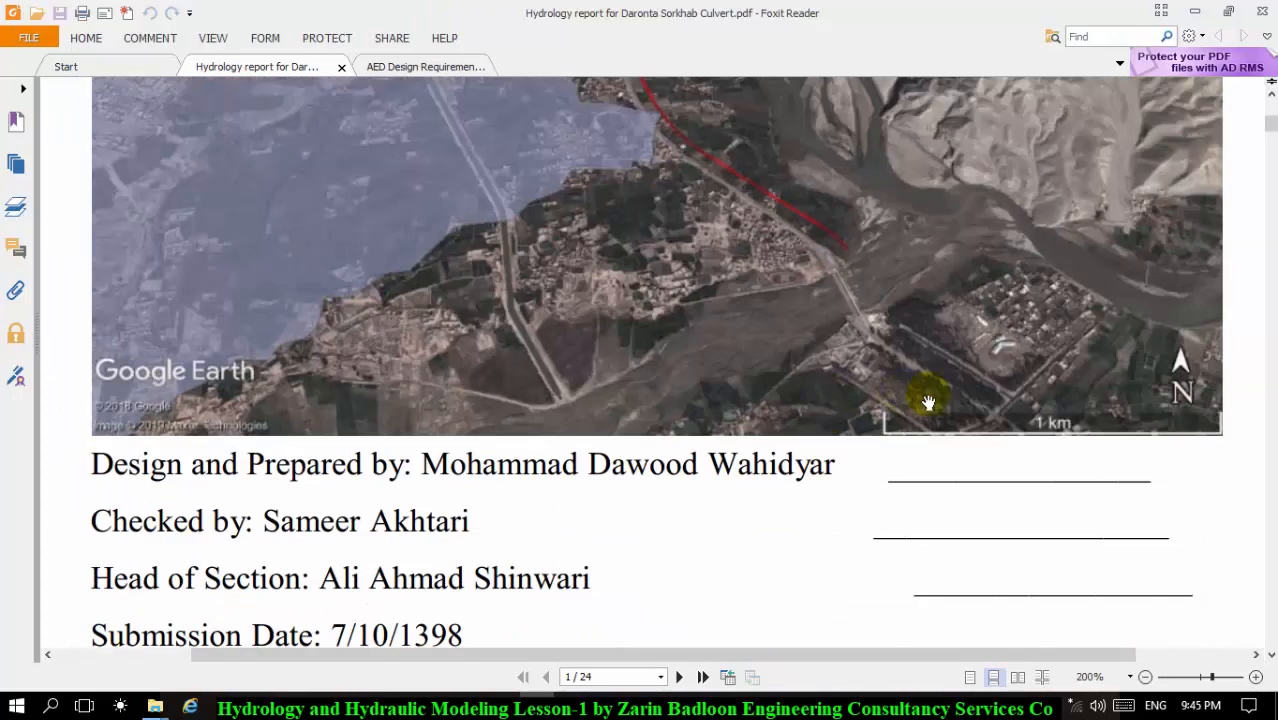
{"action": "left_click_drag", "start_coordinate": [1272, 135], "coordinate": [1275, 317]}
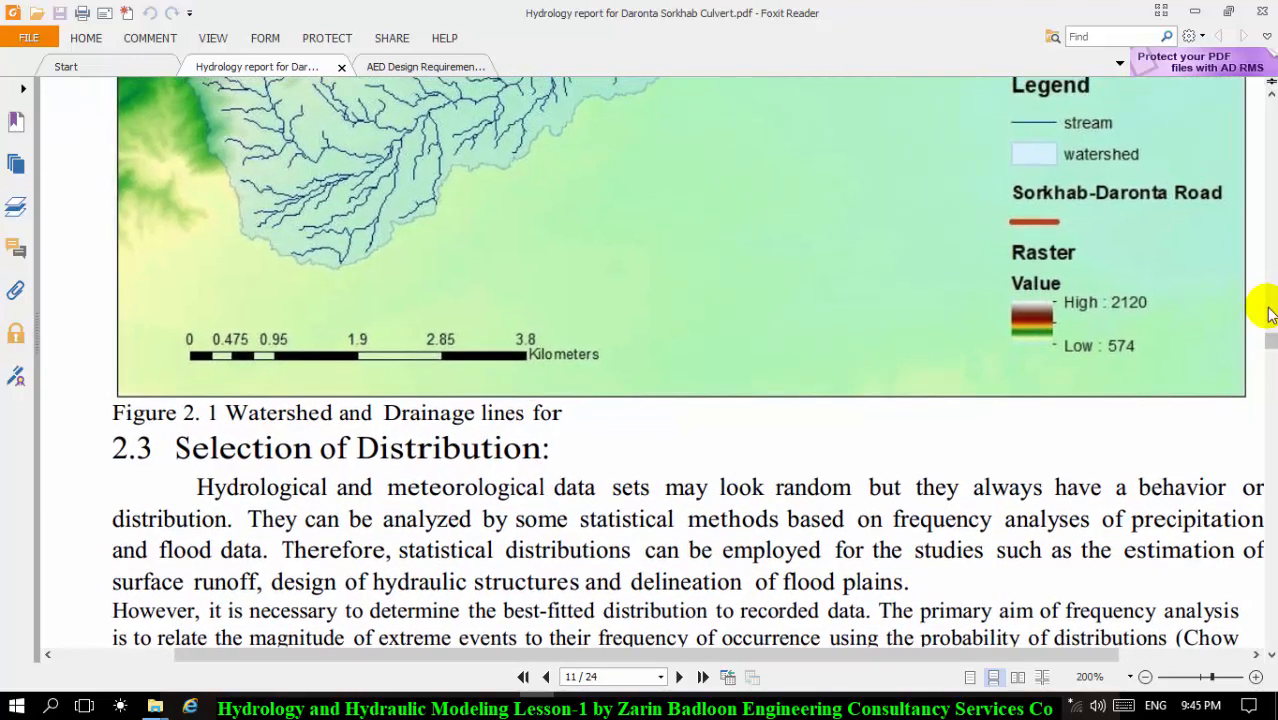
{"action": "left_click_drag", "start_coordinate": [1192, 291], "coordinate": [1093, 579]}
{"action": "left_click_drag", "start_coordinate": [975, 400], "coordinate": [973, 437]}
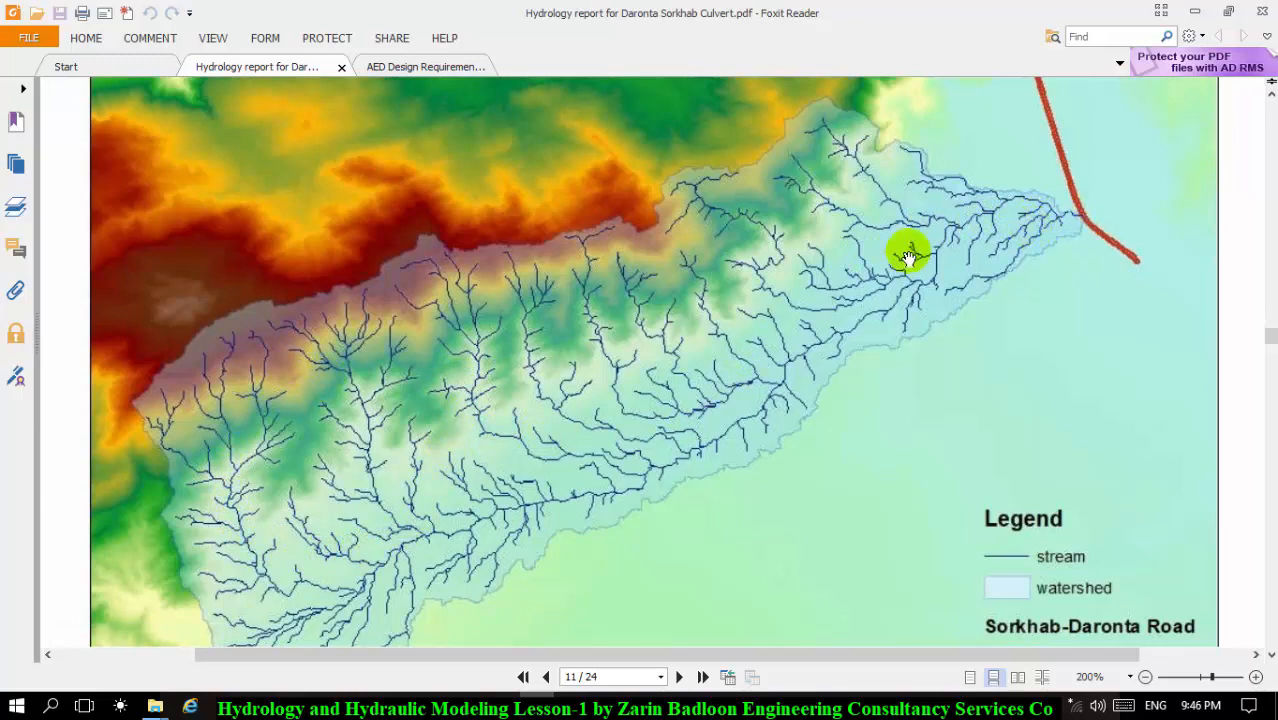
{"action": "scroll", "coordinate": [827, 277], "scroll_direction": "down", "scroll_amount": 5}
{"action": "scroll", "coordinate": [827, 277], "scroll_direction": "up", "scroll_amount": 3}
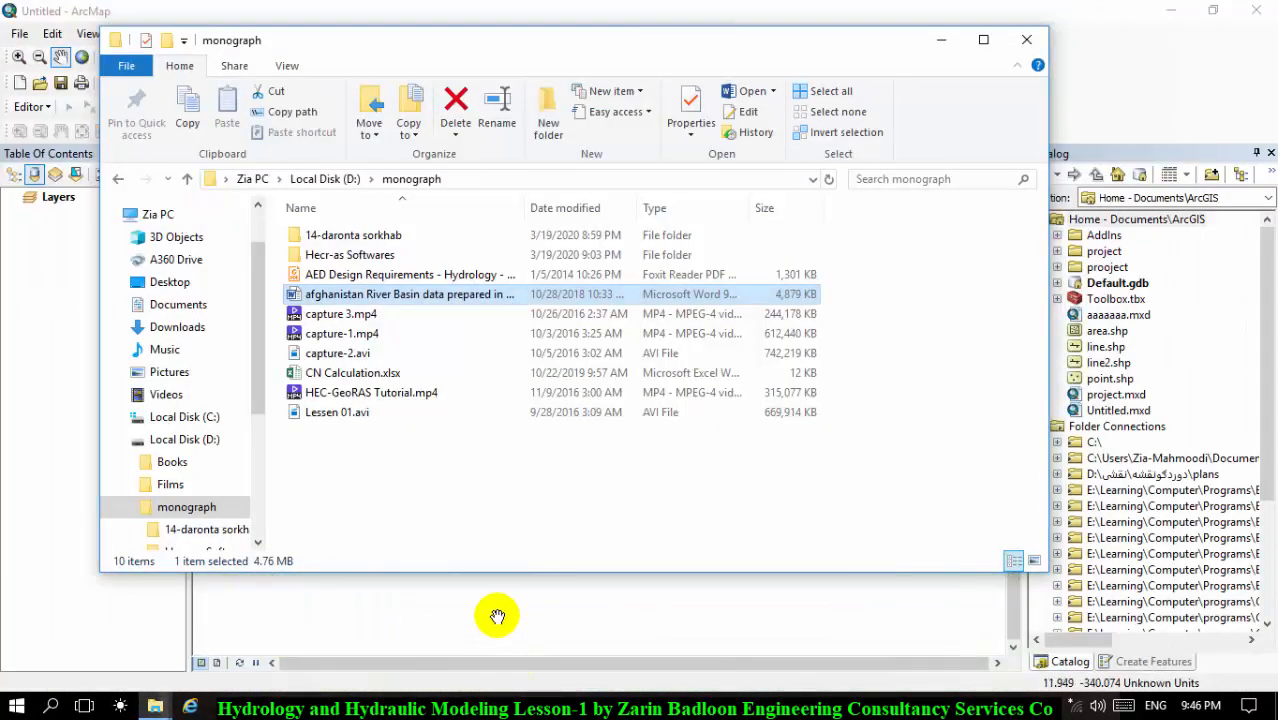
Step: Bring up ArcMap and AutoCAD 2018 in turn, and return to the empty ArcMap document
{"action": "left_click", "coordinate": [497, 616]}
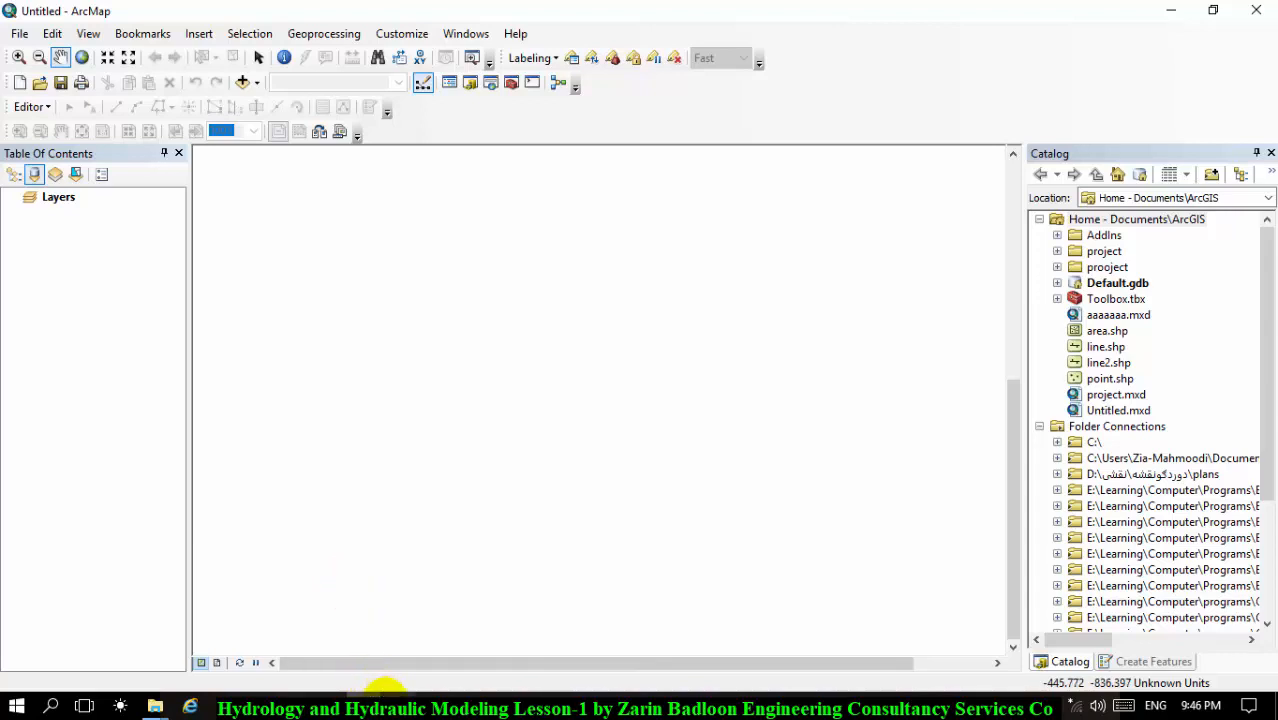
{"action": "mouse_move", "coordinate": [411, 698]}
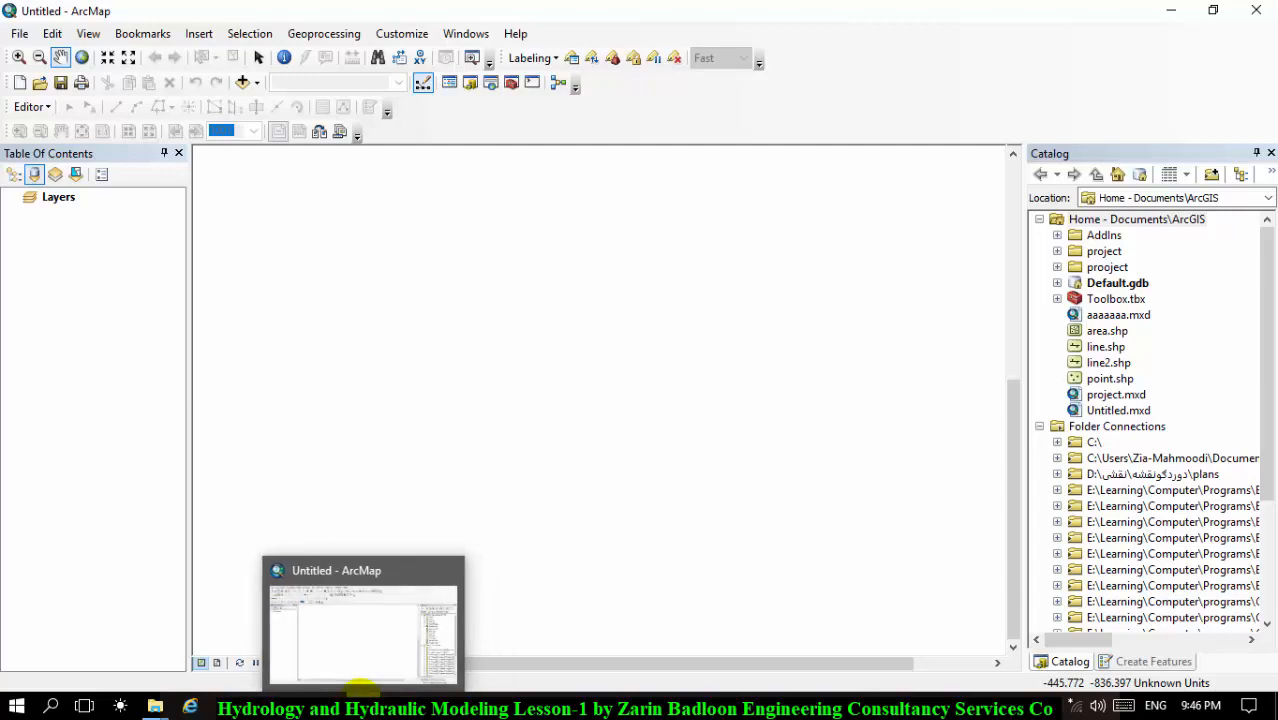
{"action": "left_click", "coordinate": [360, 688]}
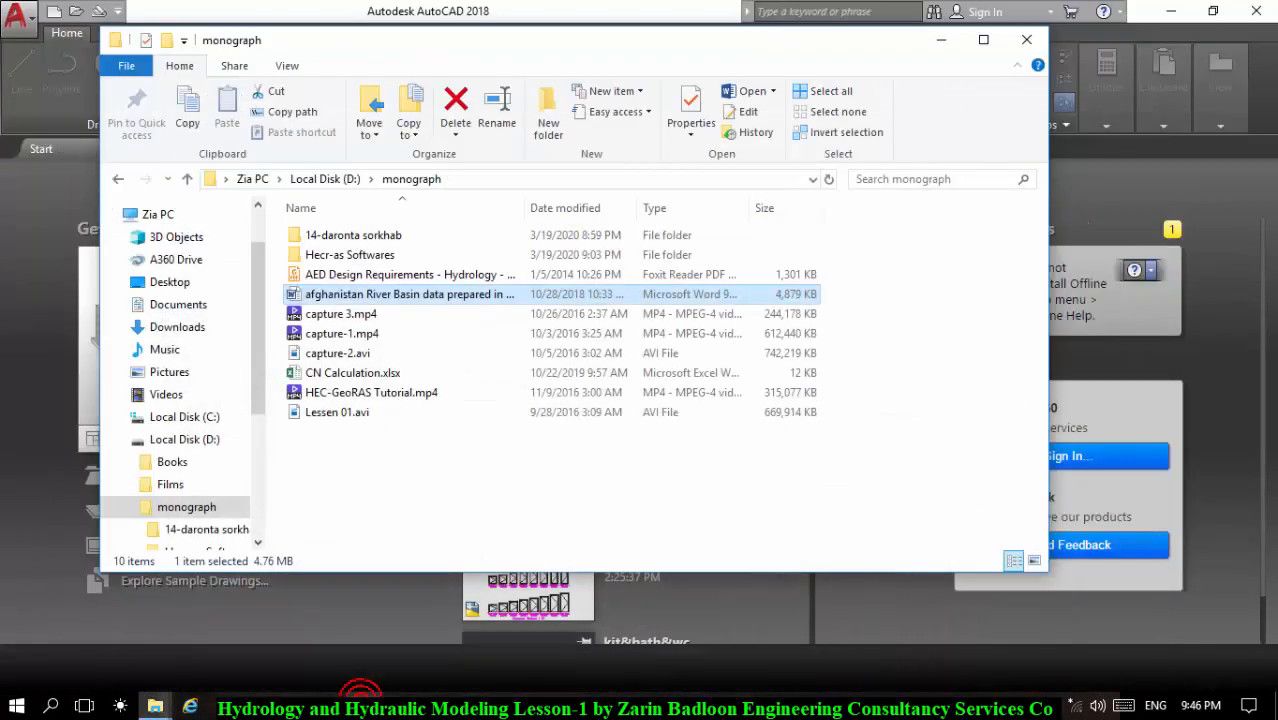
{"action": "left_click", "coordinate": [360, 690]}
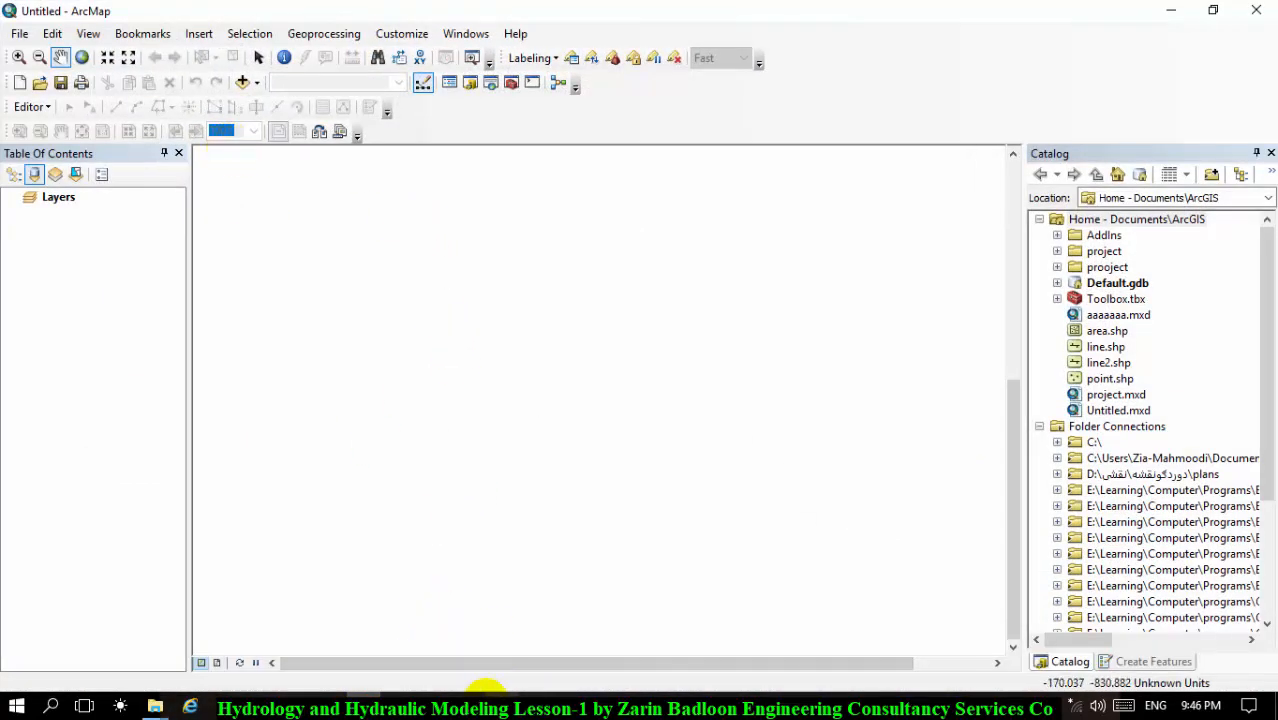
Step: Switch to the 2134wef.txt coordinate note in Notepad and place its window lower over ArcMap, with the cursor before the first easting
{"action": "mouse_move", "coordinate": [433, 705]}
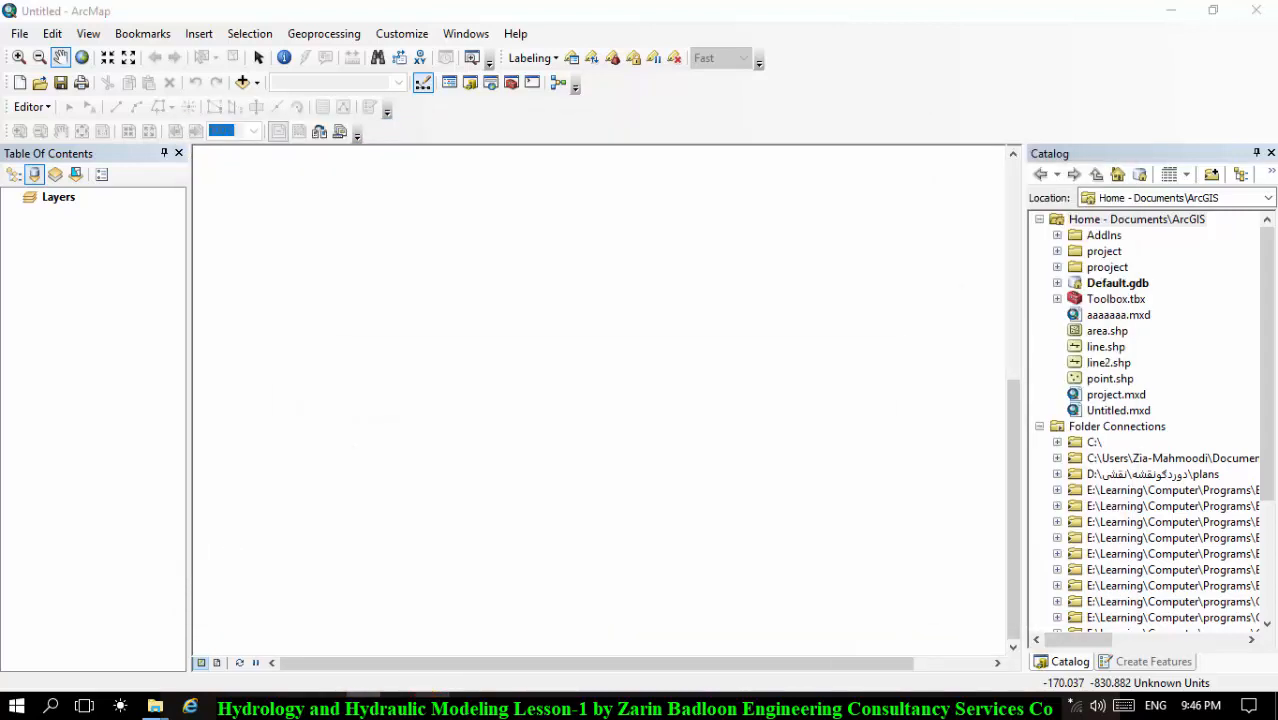
{"action": "left_click", "coordinate": [431, 705]}
{"action": "left_click_drag", "start_coordinate": [320, 134], "coordinate": [381, 207]}
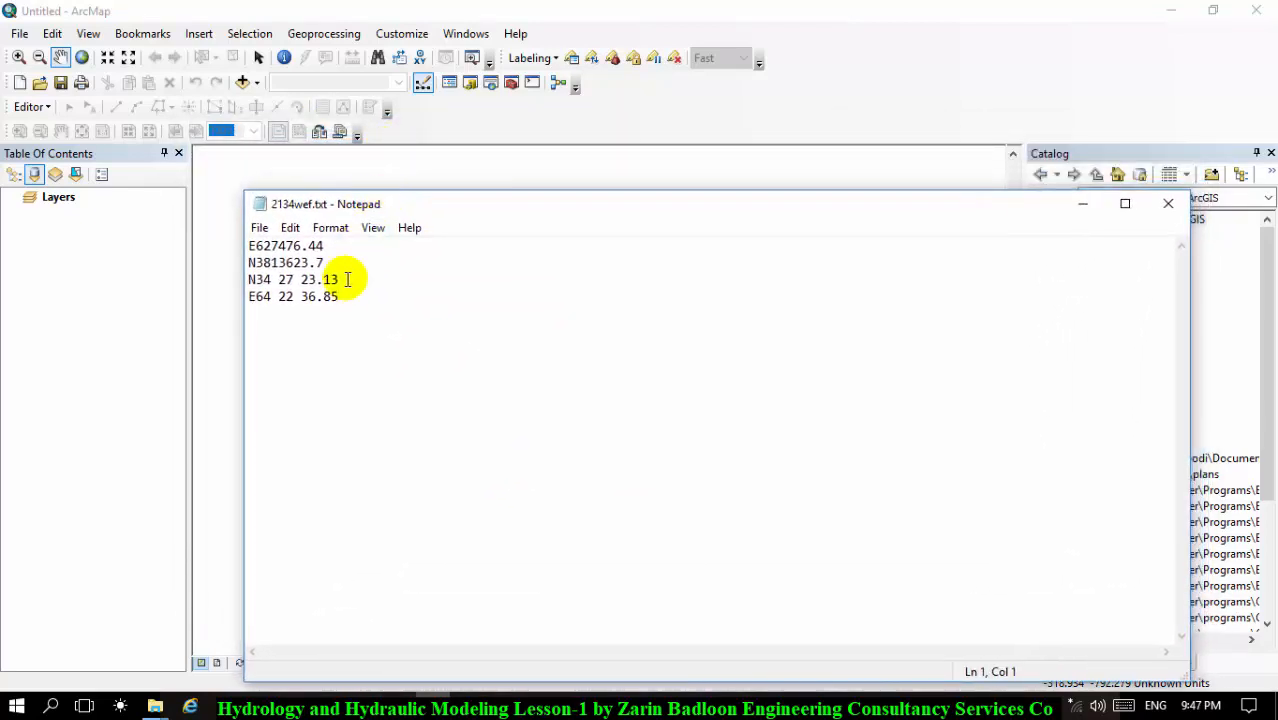
{"action": "left_click", "coordinate": [250, 245]}
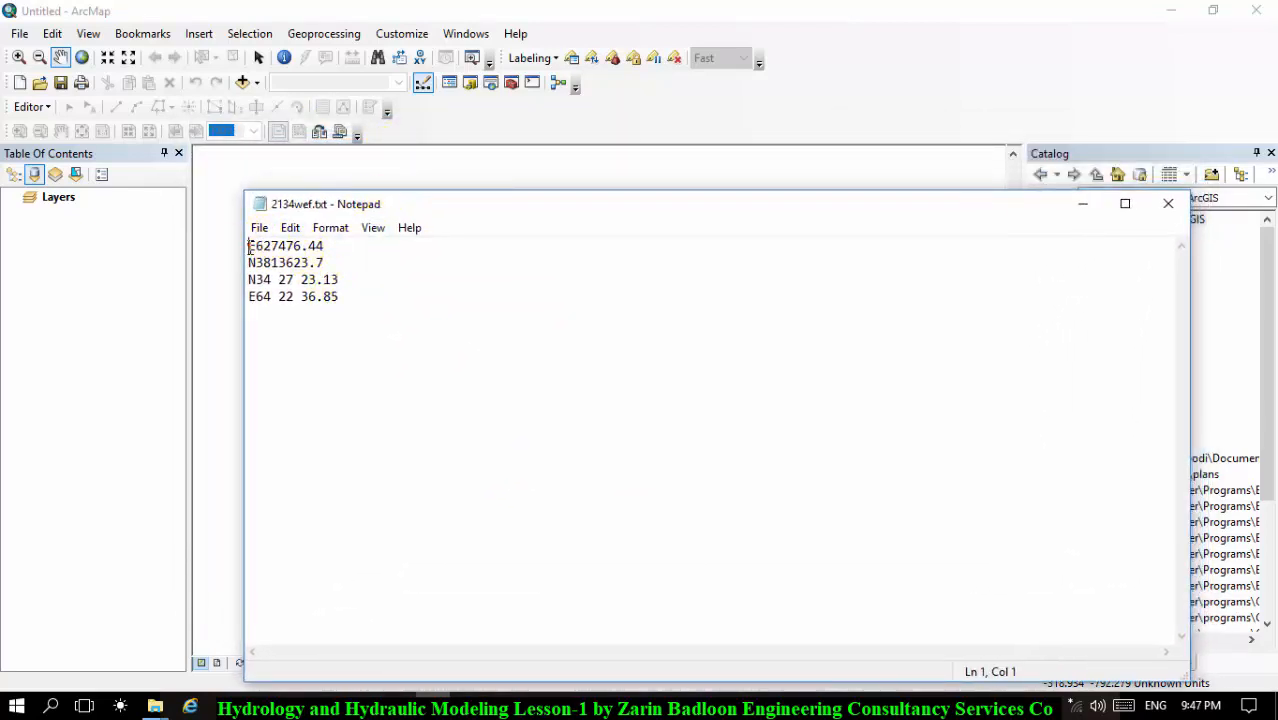
{"action": "left_click", "coordinate": [250, 246]}
Step: Turn on ScreenDraw in the recorder, mark a red outlet point and sketch a large catchment outline converging on it
{"action": "left_click", "coordinate": [571, 692]}
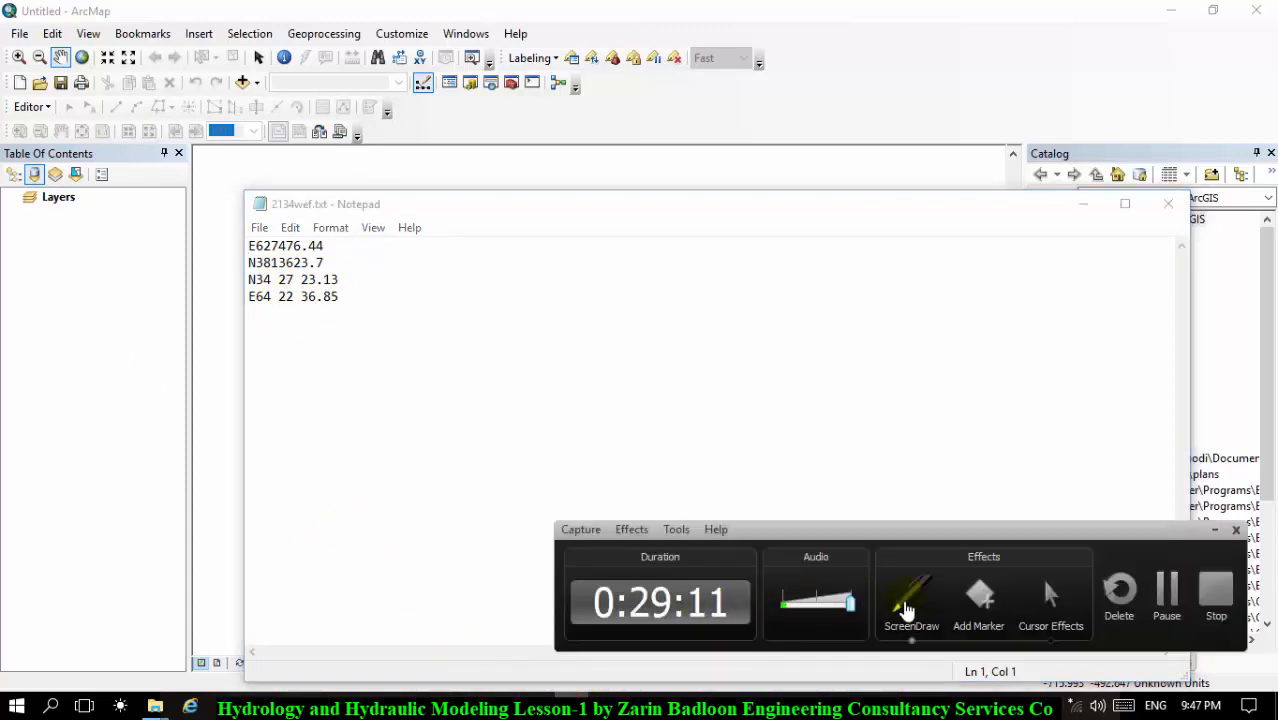
{"action": "left_click", "coordinate": [909, 600]}
{"action": "left_click", "coordinate": [909, 600]}
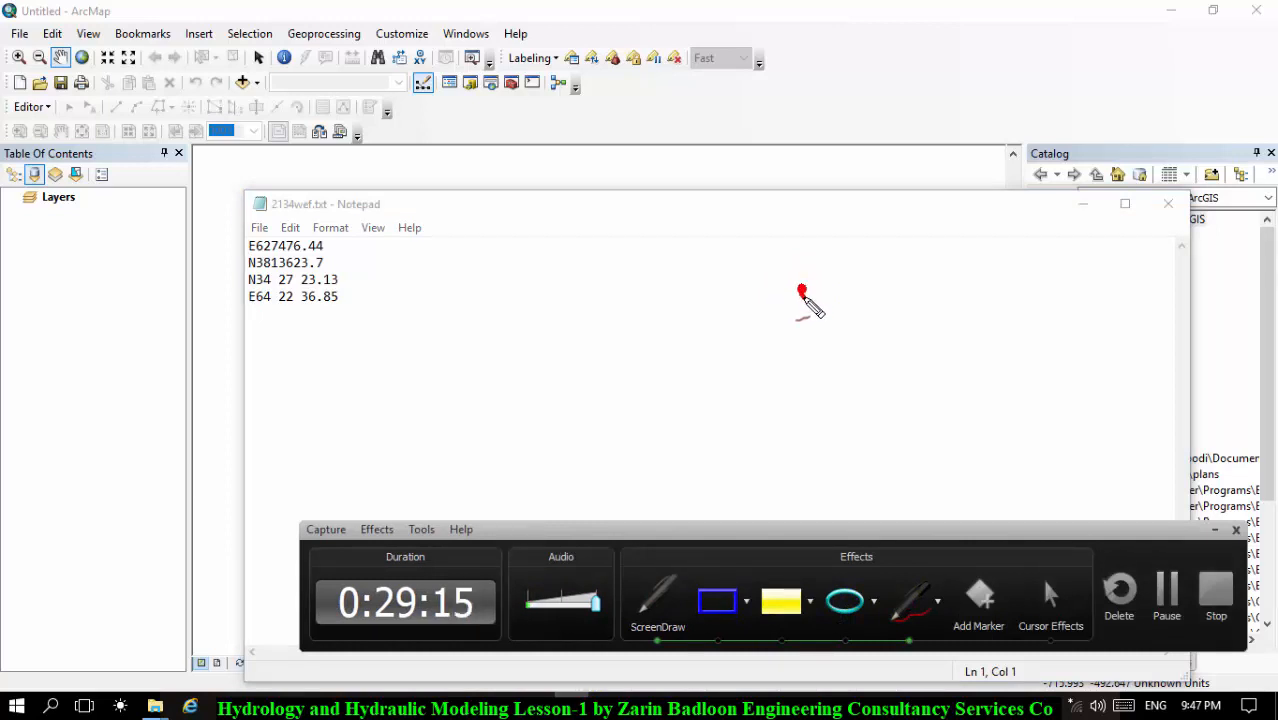
{"action": "left_click_drag", "start_coordinate": [810, 289], "coordinate": [808, 292]}
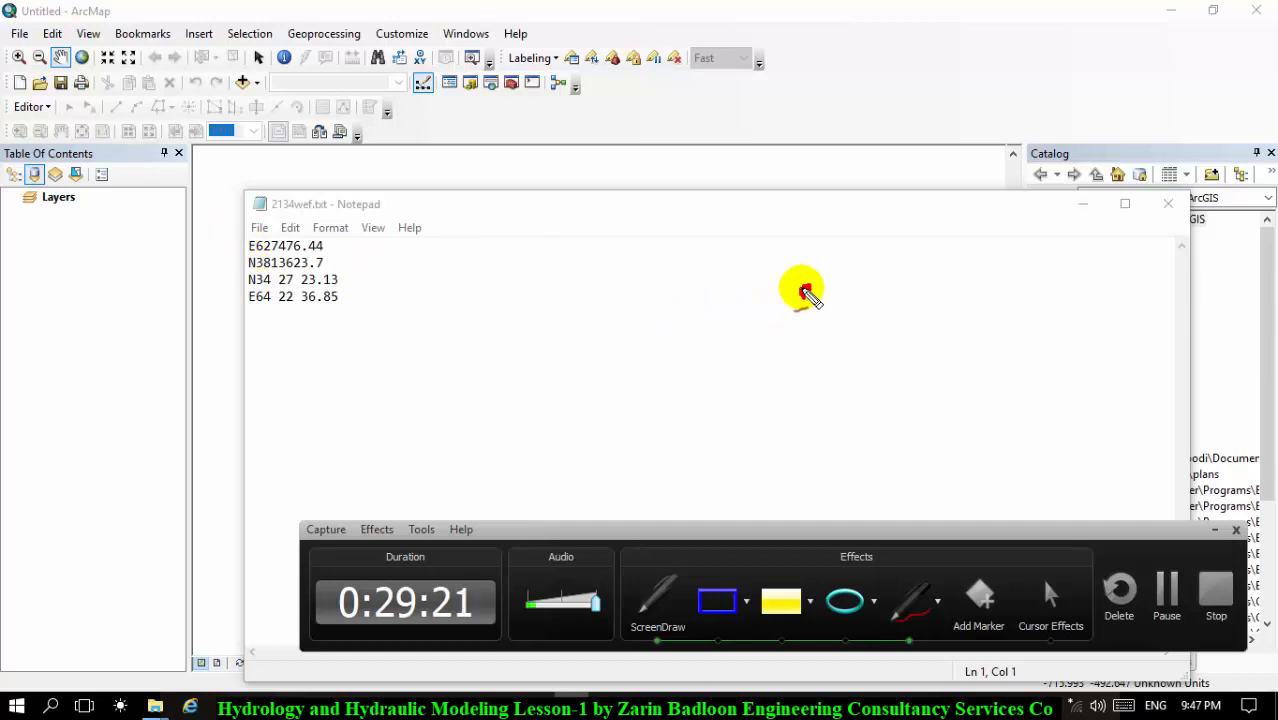
{"action": "mouse_move", "coordinate": [806, 292]}
{"action": "left_mouse_down"}
{"action": "mouse_move", "coordinate": [772, 288]}
{"action": "mouse_move", "coordinate": [573, 185]}
{"action": "mouse_move", "coordinate": [251, 108]}
{"action": "mouse_move", "coordinate": [53, 266]}
{"action": "mouse_move", "coordinate": [57, 513]}
{"action": "mouse_move", "coordinate": [262, 633]}
{"action": "mouse_move", "coordinate": [554, 569]}
{"action": "mouse_move", "coordinate": [728, 332]}
{"action": "mouse_move", "coordinate": [829, 286]}
{"action": "left_mouse_up"}
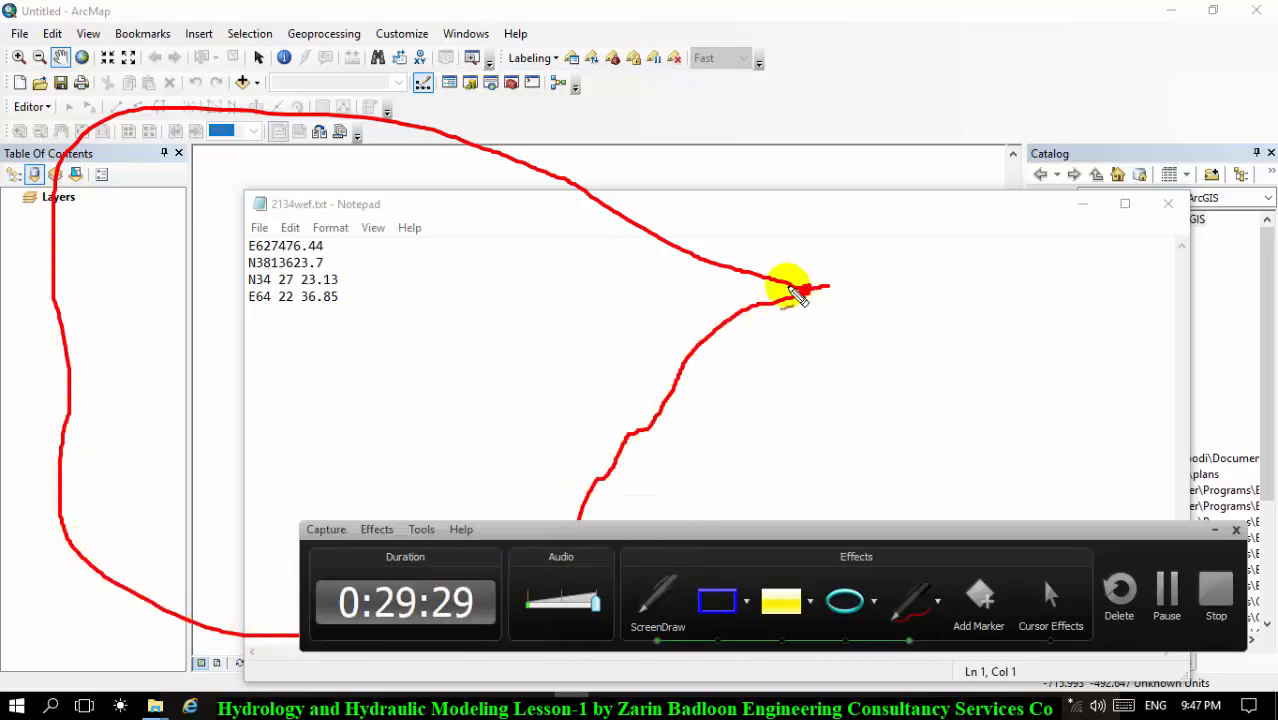
Step: Hatch the sketched catchment with five diagonal red strokes and clear the whole screen drawing
{"action": "left_click_drag", "start_coordinate": [735, 275], "coordinate": [706, 314]}
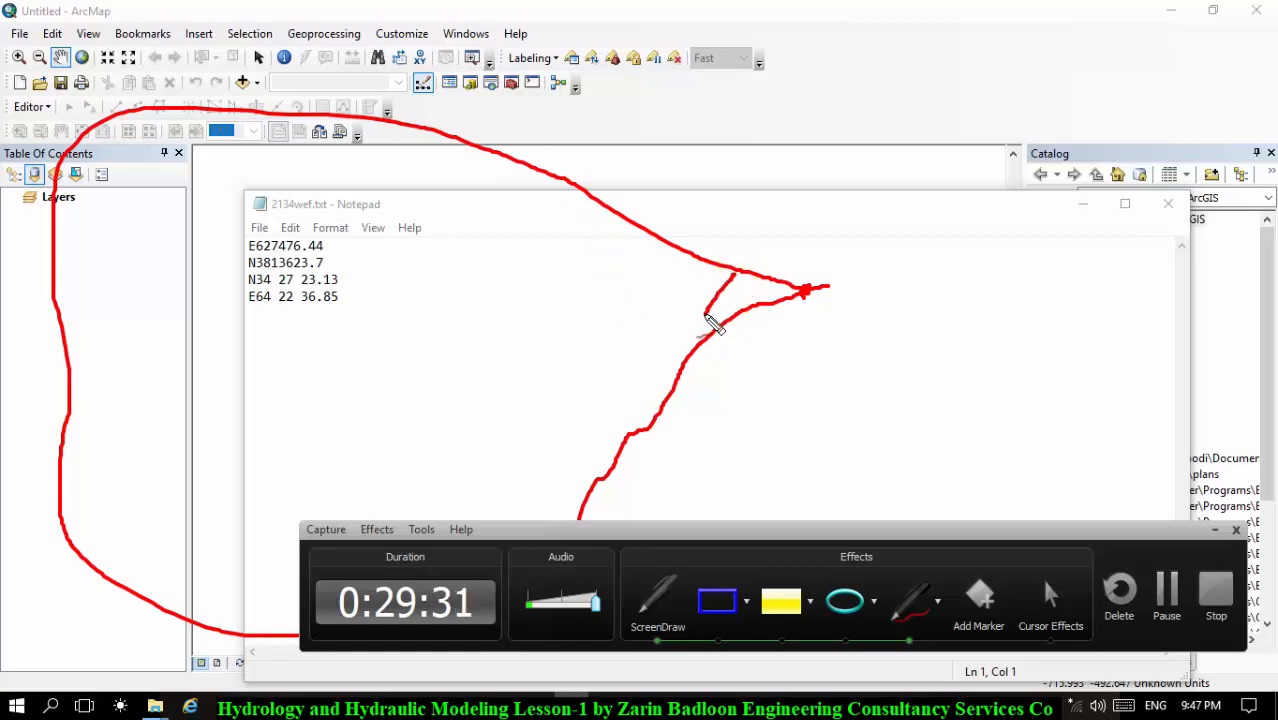
{"action": "left_click_drag", "start_coordinate": [684, 270], "coordinate": [607, 389]}
{"action": "mouse_move", "coordinate": [629, 243]}
{"action": "left_mouse_down"}
{"action": "mouse_move", "coordinate": [612, 306]}
{"action": "mouse_move", "coordinate": [538, 405]}
{"action": "left_mouse_up"}
{"action": "left_click_drag", "start_coordinate": [568, 222], "coordinate": [470, 338]}
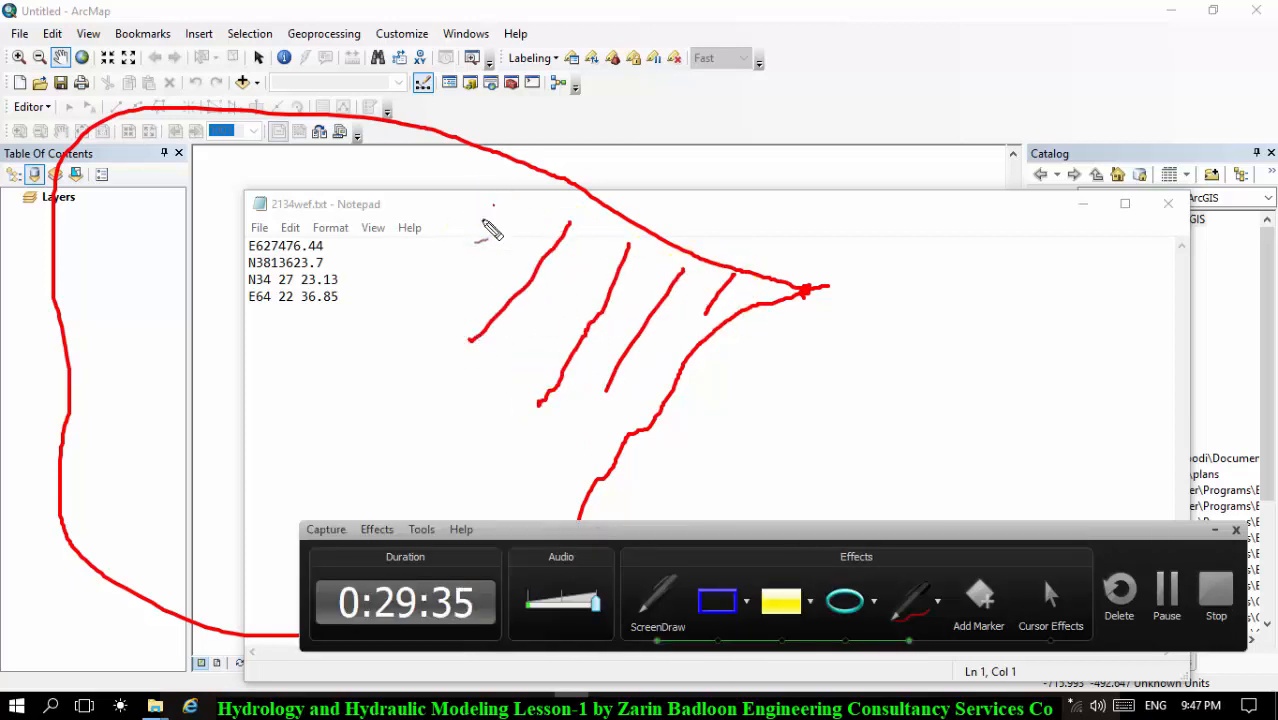
{"action": "left_click_drag", "start_coordinate": [493, 206], "coordinate": [379, 336]}
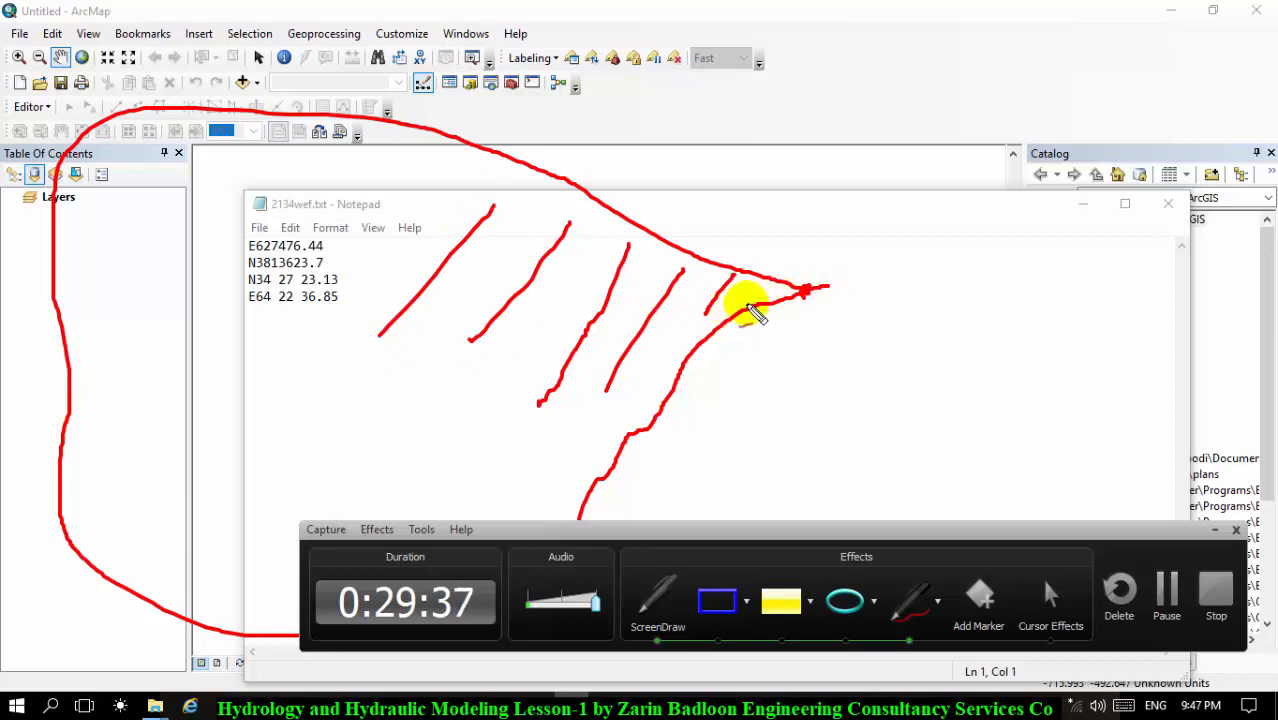
{"action": "key", "text": "Escape"}
Step: Insert a space after the direction letter in all four coordinate lines of the note
{"action": "left_click_drag", "start_coordinate": [325, 263], "coordinate": [247, 228]}
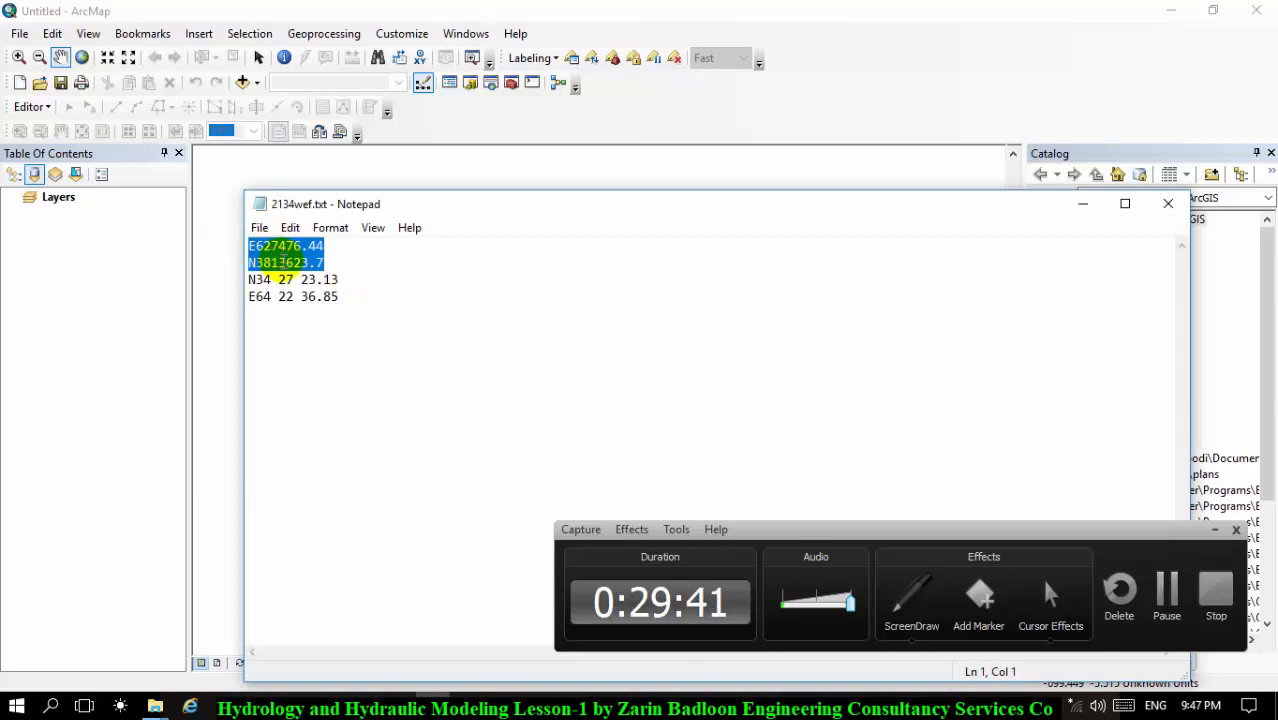
{"action": "left_click", "coordinate": [282, 262]}
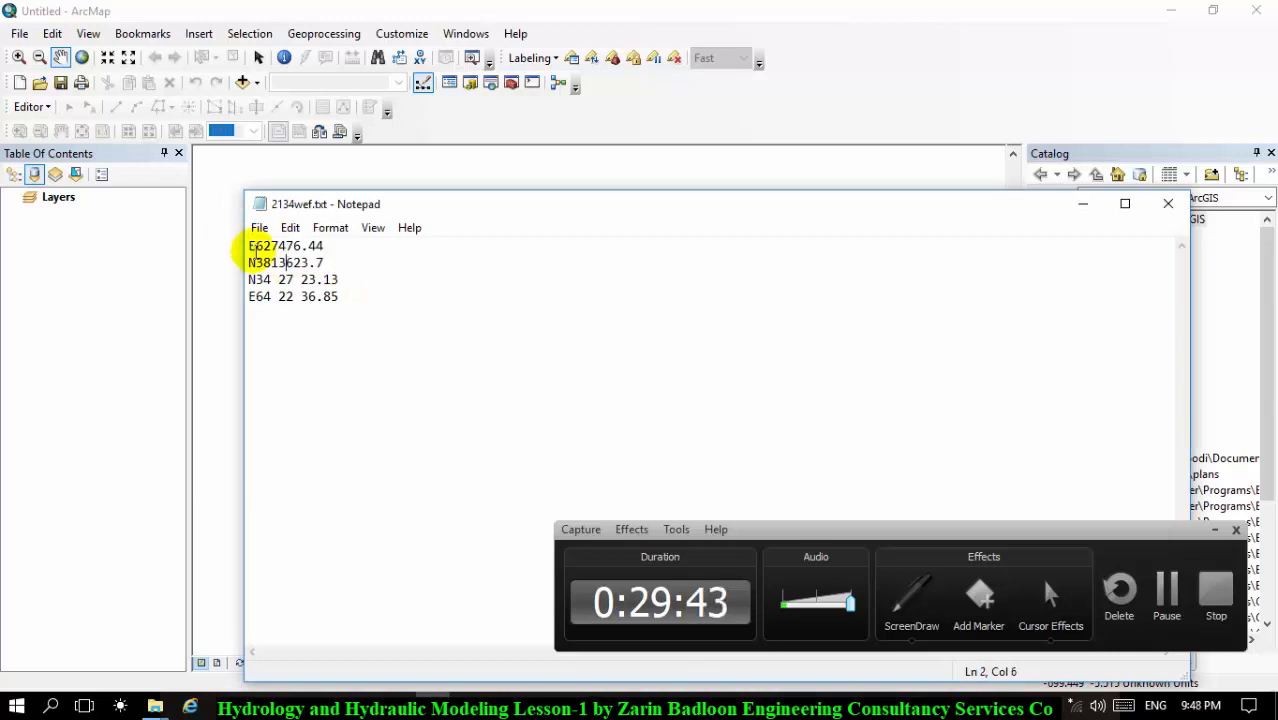
{"action": "left_click", "coordinate": [255, 250]}
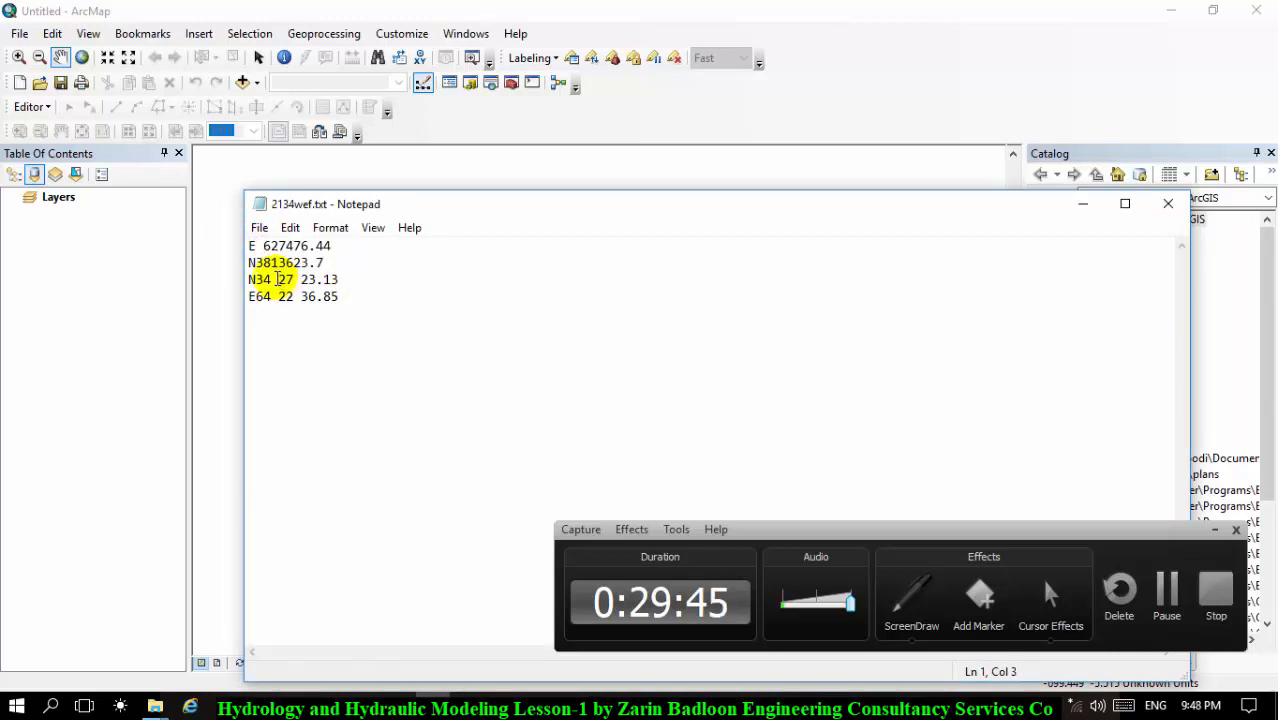
{"action": "left_click", "coordinate": [256, 262]}
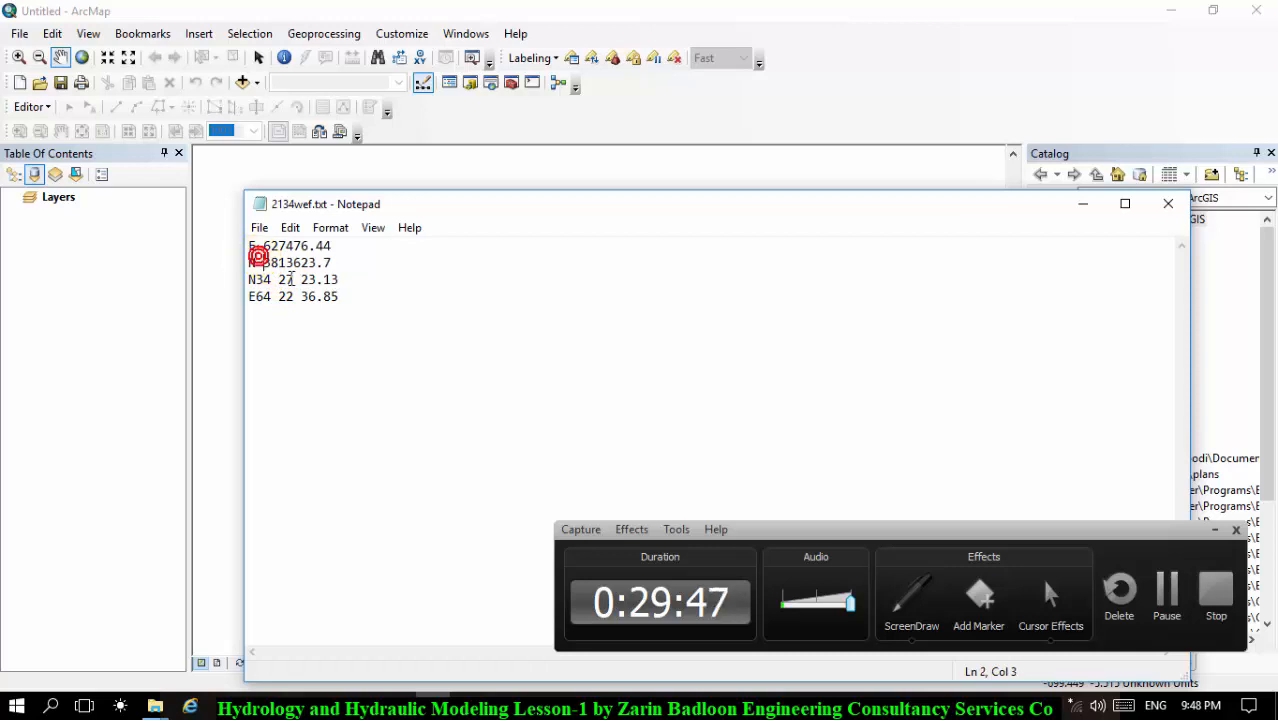
{"action": "left_click", "coordinate": [286, 296]}
{"action": "left_click", "coordinate": [256, 279]}
{"action": "left_click", "coordinate": [256, 296]}
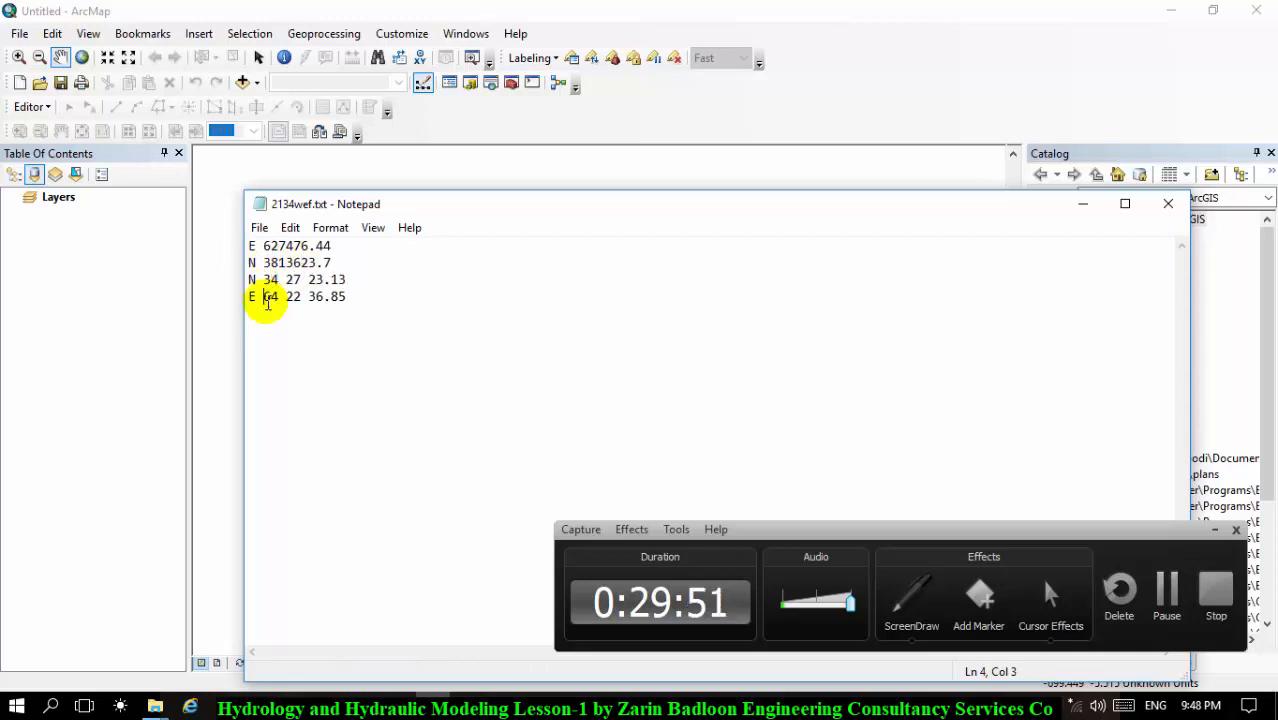
Step: Examine the easting and northing pair against the latitude and longitude pair in the note
{"action": "left_click_drag", "start_coordinate": [270, 279], "coordinate": [238, 278]}
{"action": "left_click", "coordinate": [343, 267]}
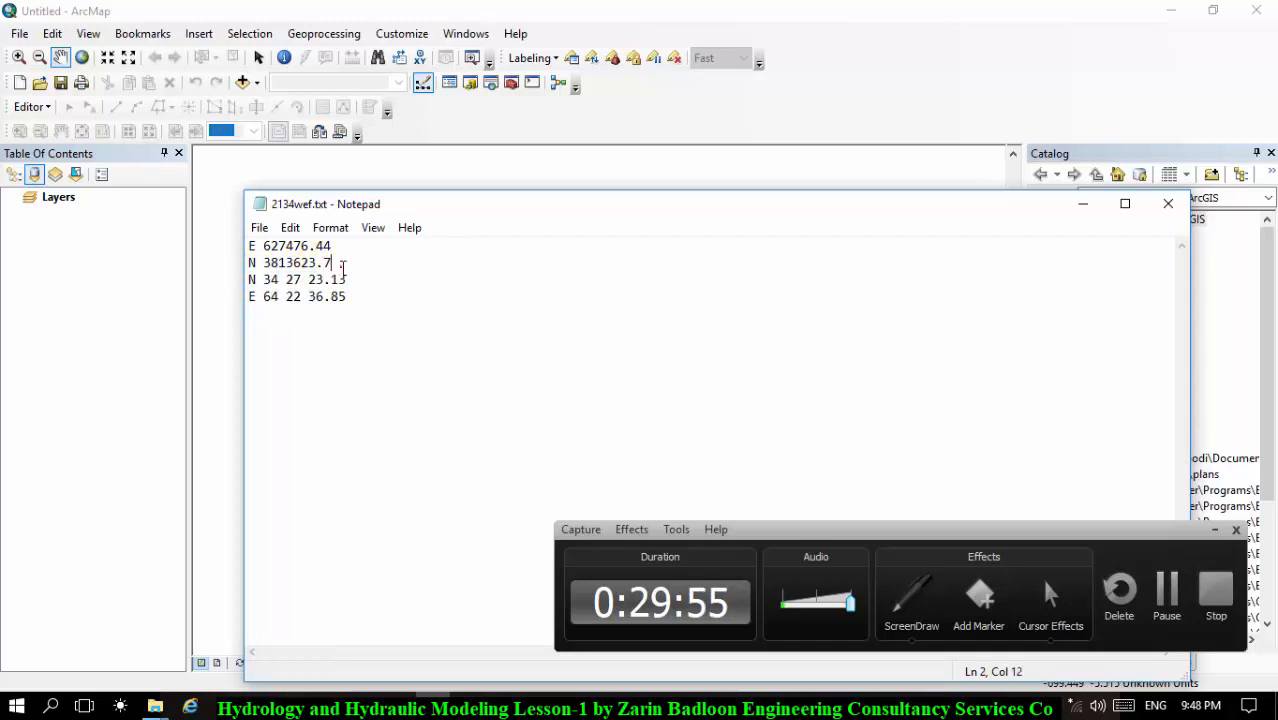
{"action": "left_click_drag", "start_coordinate": [342, 267], "coordinate": [243, 251]}
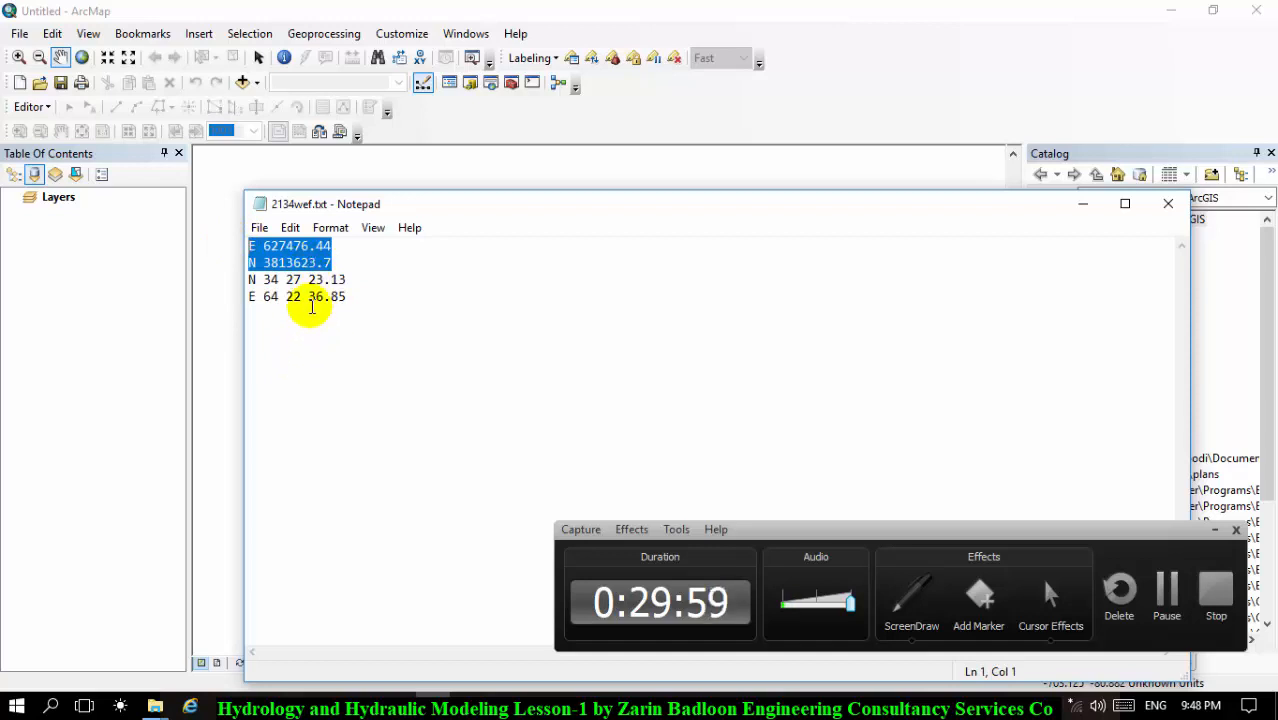
{"action": "left_click", "coordinate": [315, 280]}
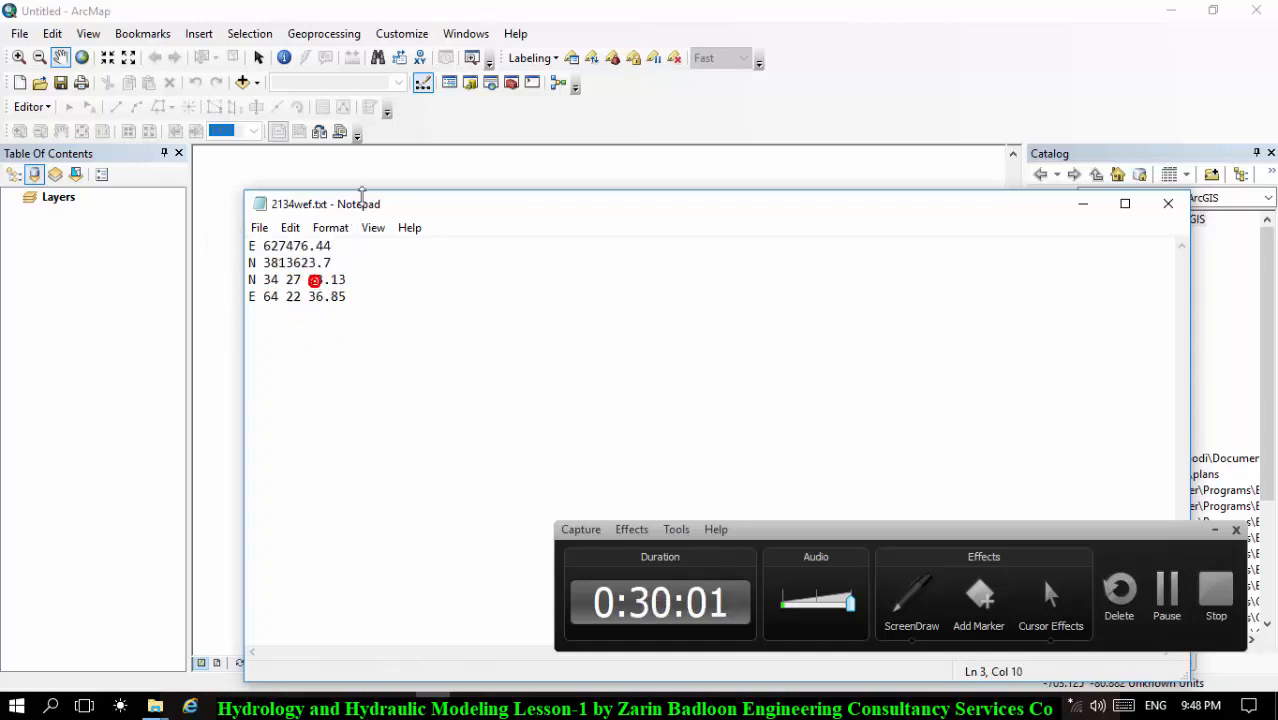
Step: Move the coordinate note lower over the ArcMap window and switch to Google Earth Pro
{"action": "left_click_drag", "start_coordinate": [386, 209], "coordinate": [443, 232]}
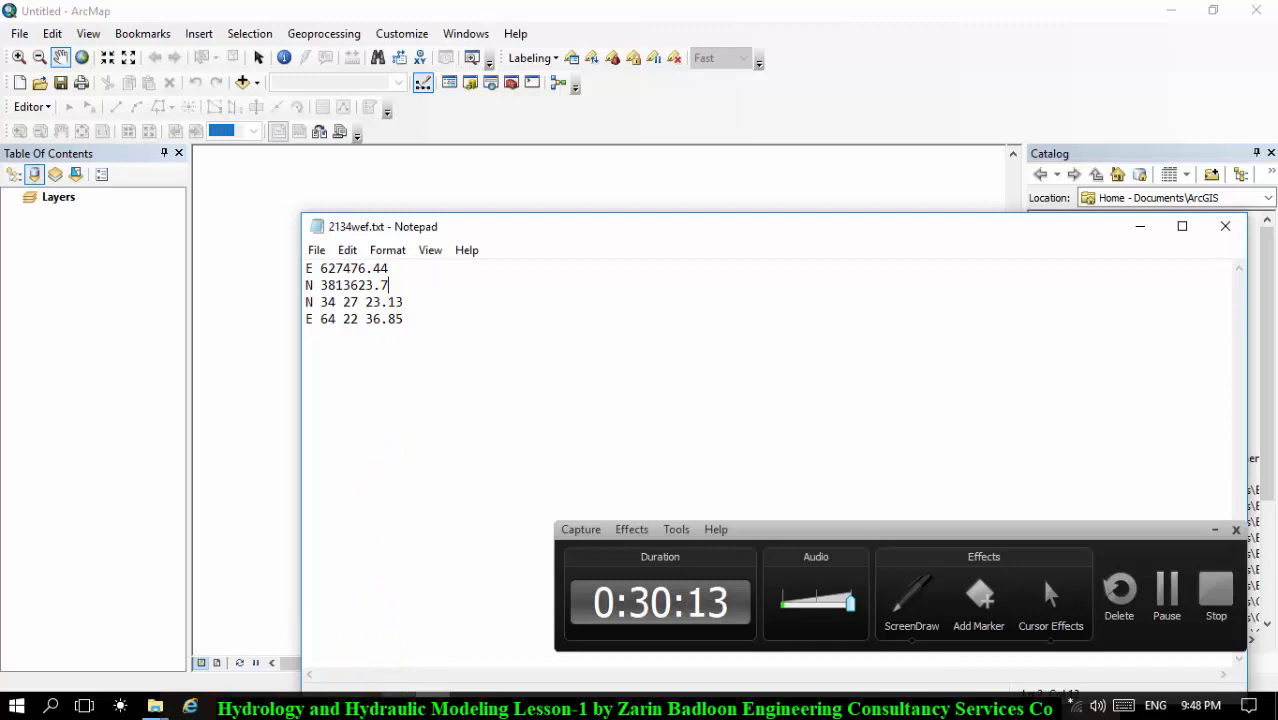
{"action": "left_click", "coordinate": [385, 707]}
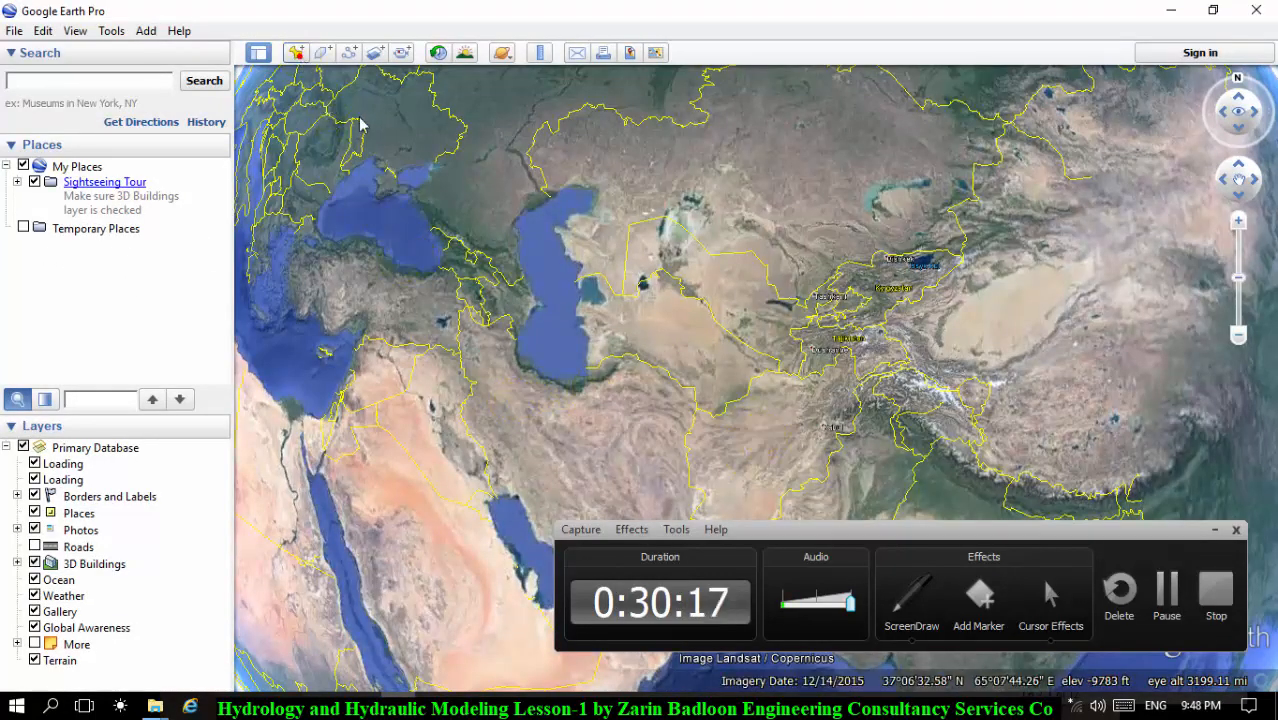
{"action": "left_click", "coordinate": [296, 53]}
{"action": "left_click_drag", "start_coordinate": [756, 380], "coordinate": [829, 453]}
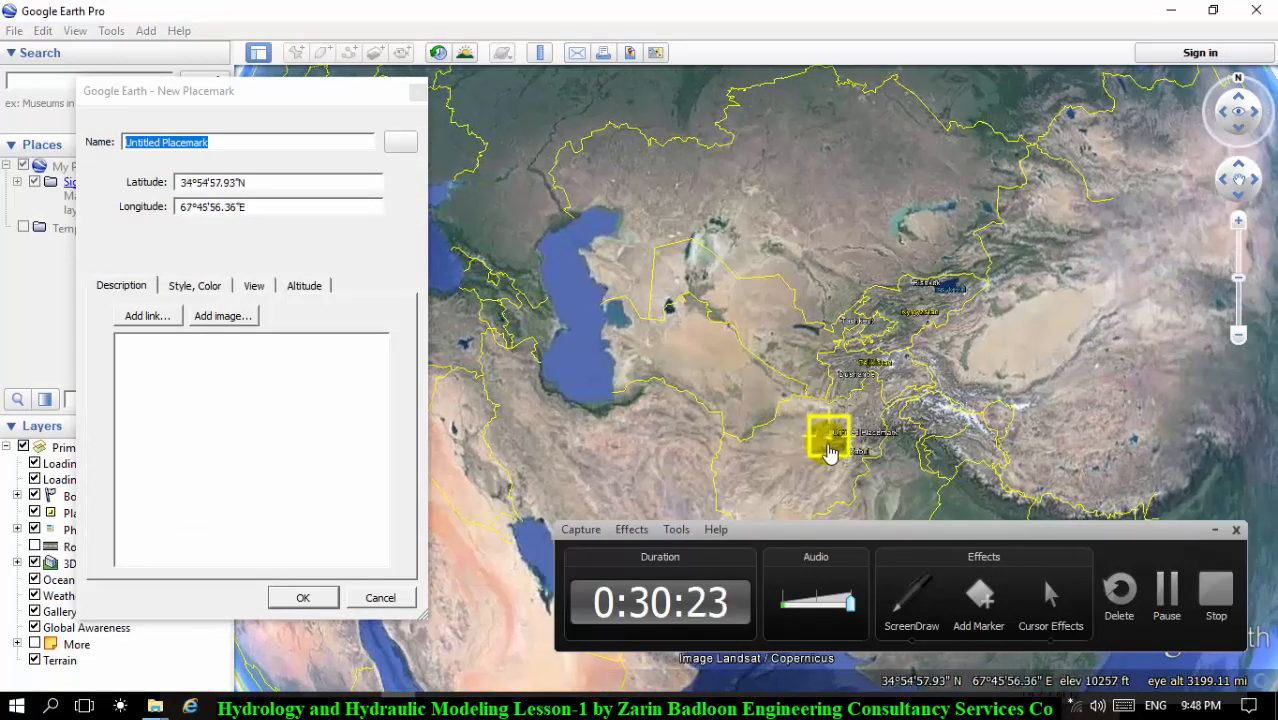
{"action": "scroll", "coordinate": [835, 448], "scroll_direction": "up", "scroll_amount": 2}
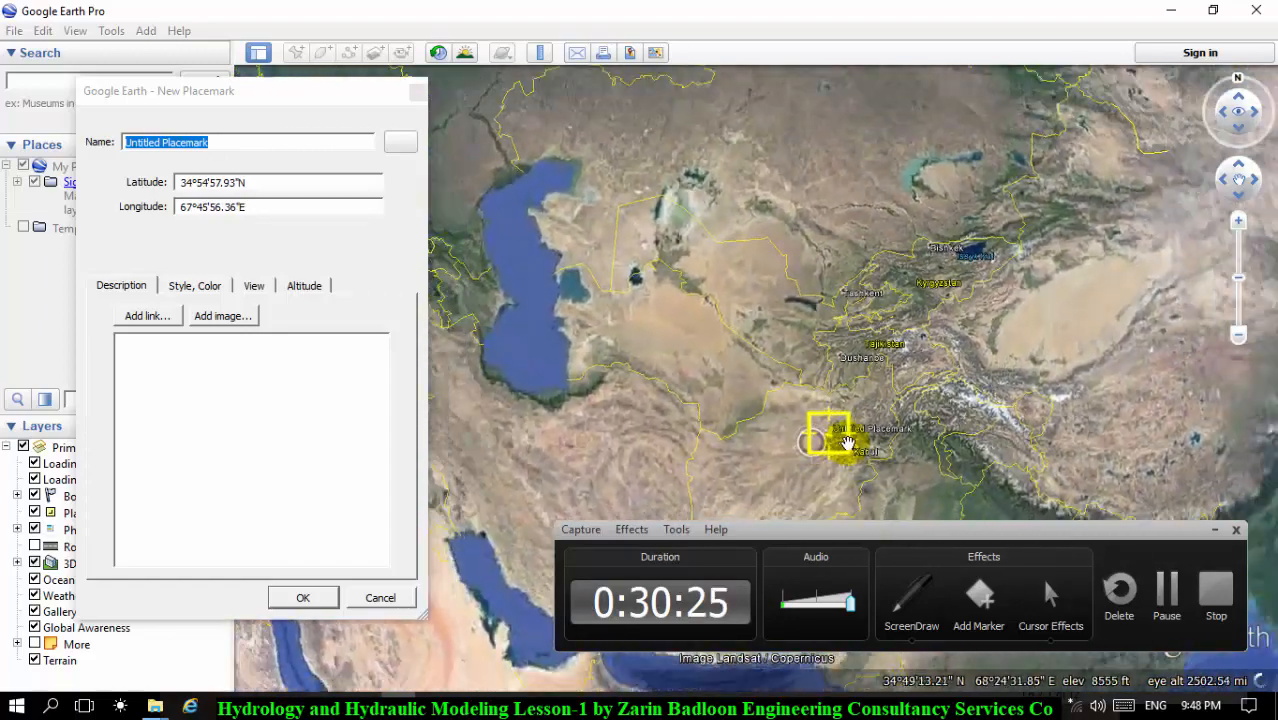
{"action": "scroll", "coordinate": [846, 443], "scroll_direction": "up", "scroll_amount": 2}
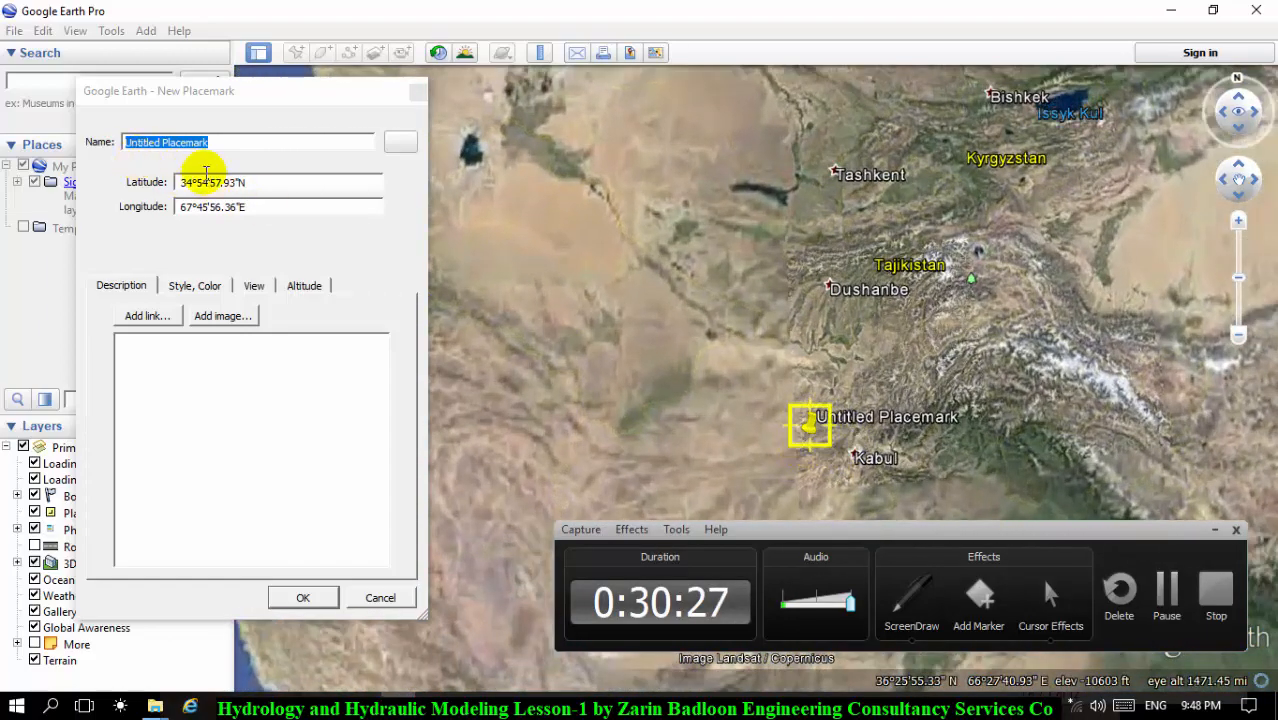
{"action": "double_click", "coordinate": [250, 183]}
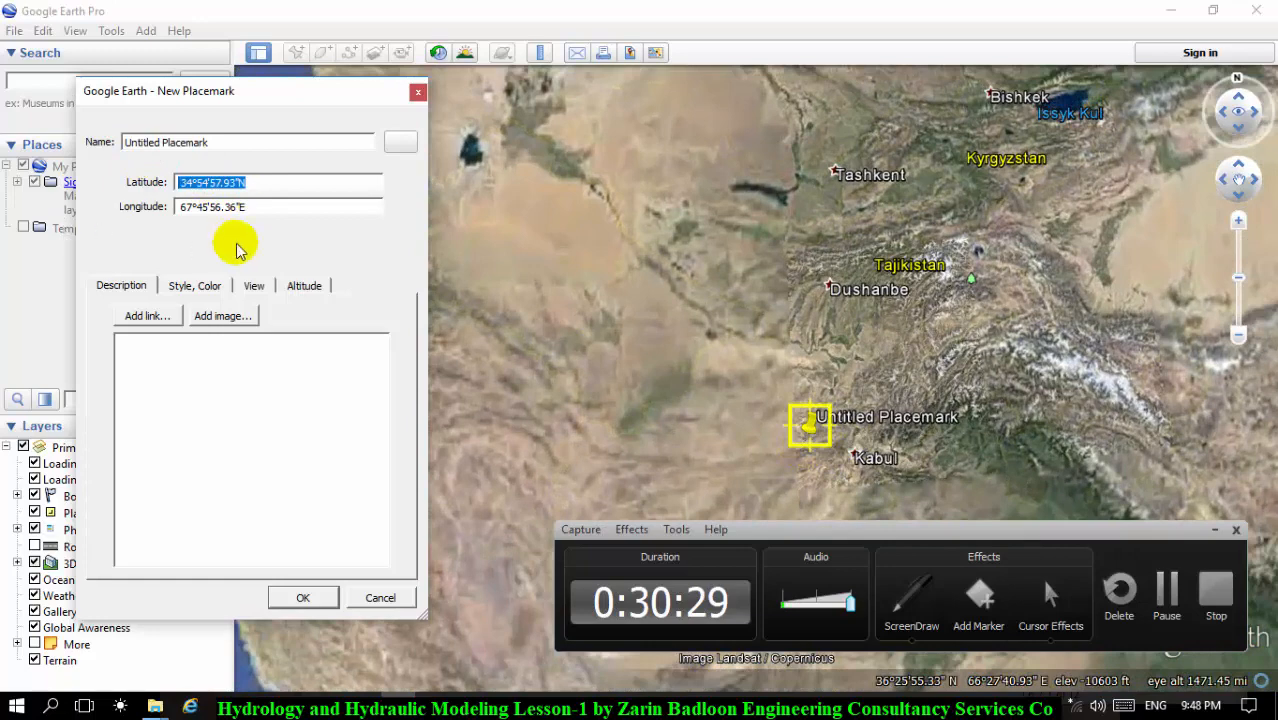
{"action": "left_click", "coordinate": [378, 598]}
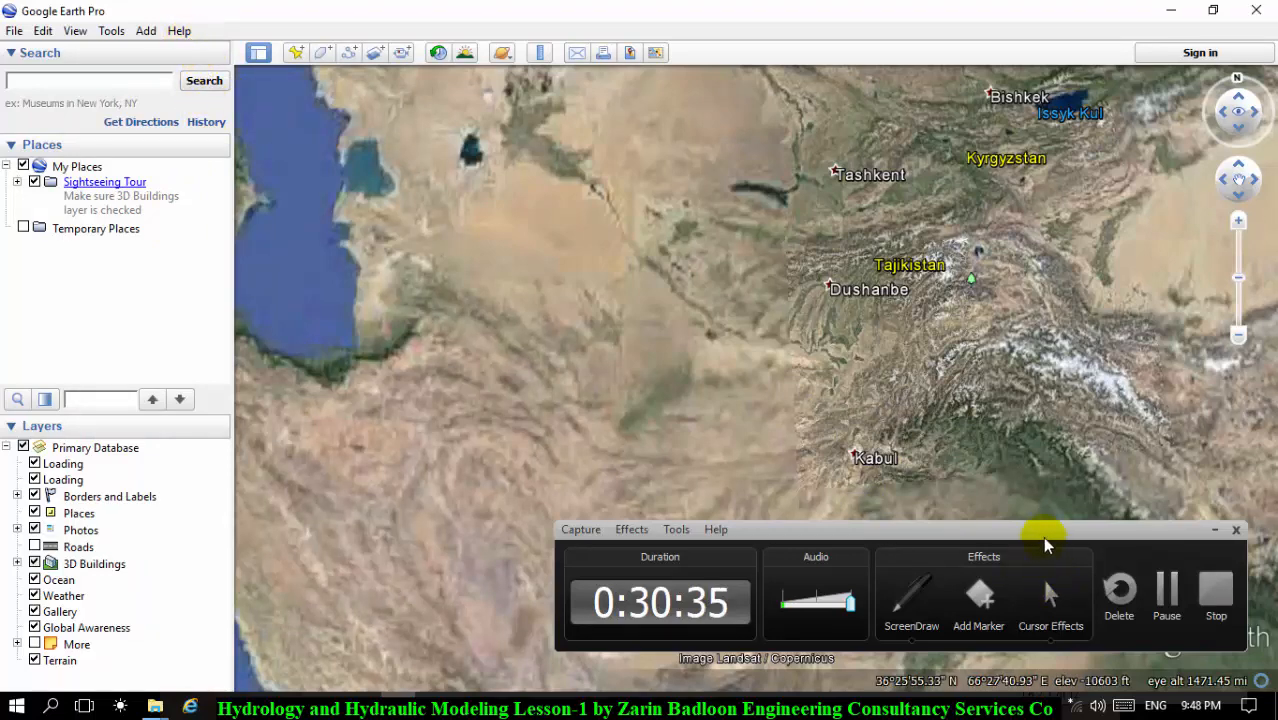
{"action": "left_click_drag", "start_coordinate": [1047, 549], "coordinate": [1045, 548]}
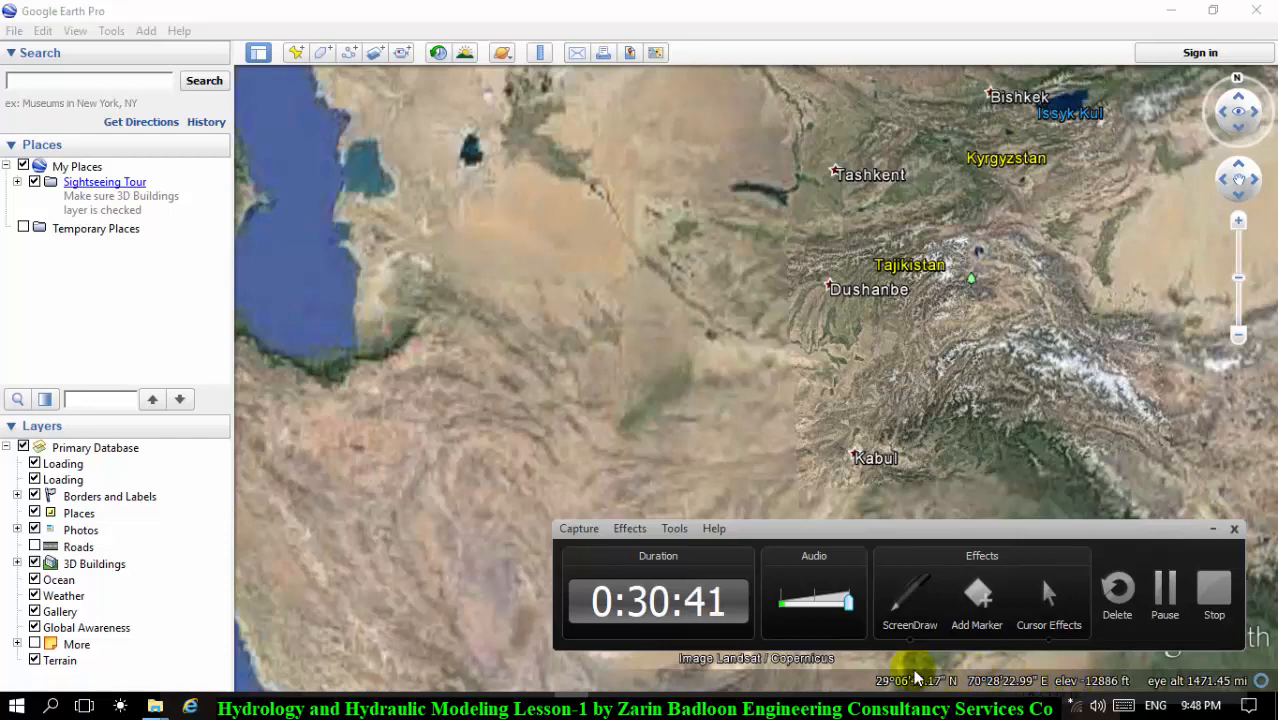
Step: Examine the latitude/longitude display formats in the options, pick Degrees, Minutes, Seconds, and close the dialog without applying
{"action": "double_click", "coordinate": [888, 398]}
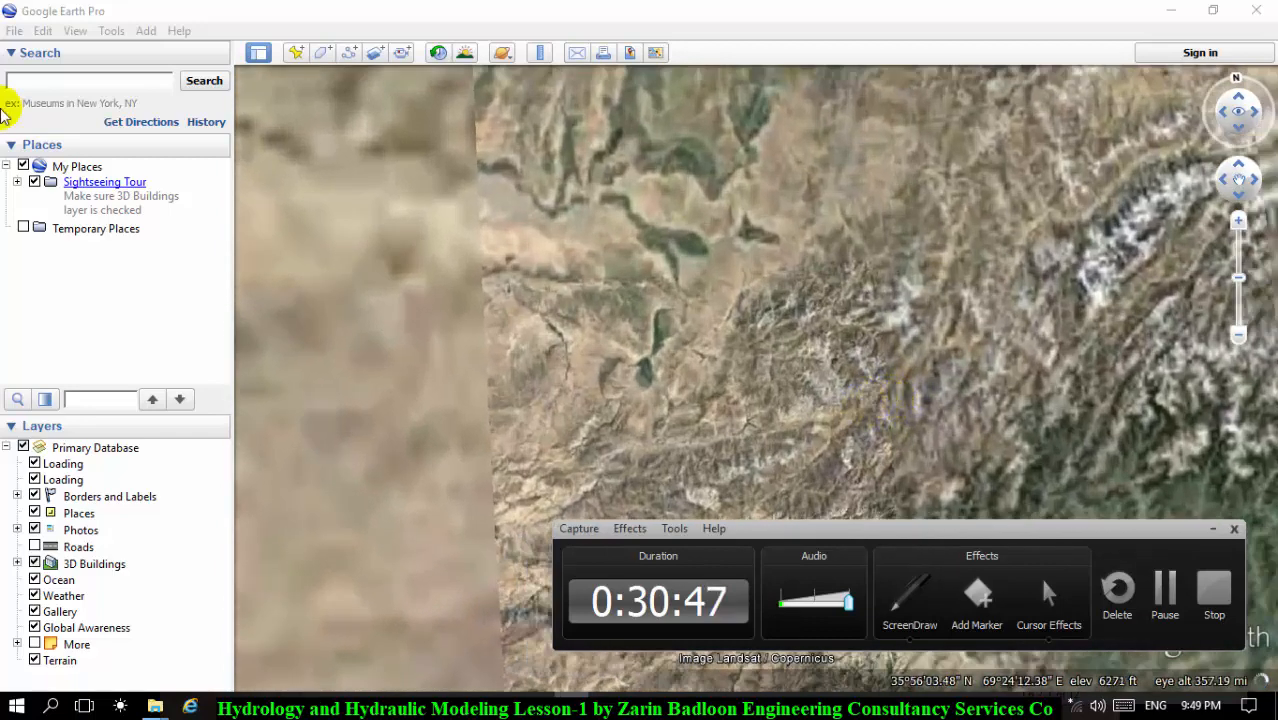
{"action": "left_click", "coordinate": [111, 31]}
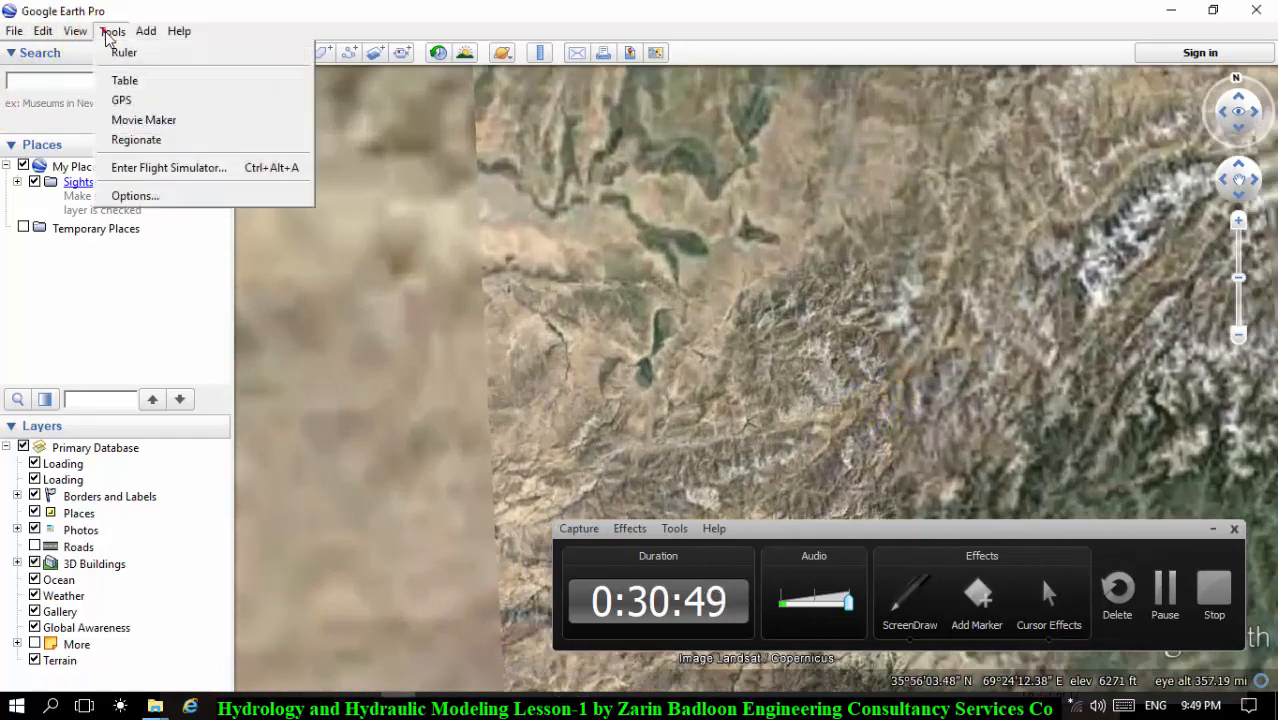
{"action": "left_click", "coordinate": [130, 195]}
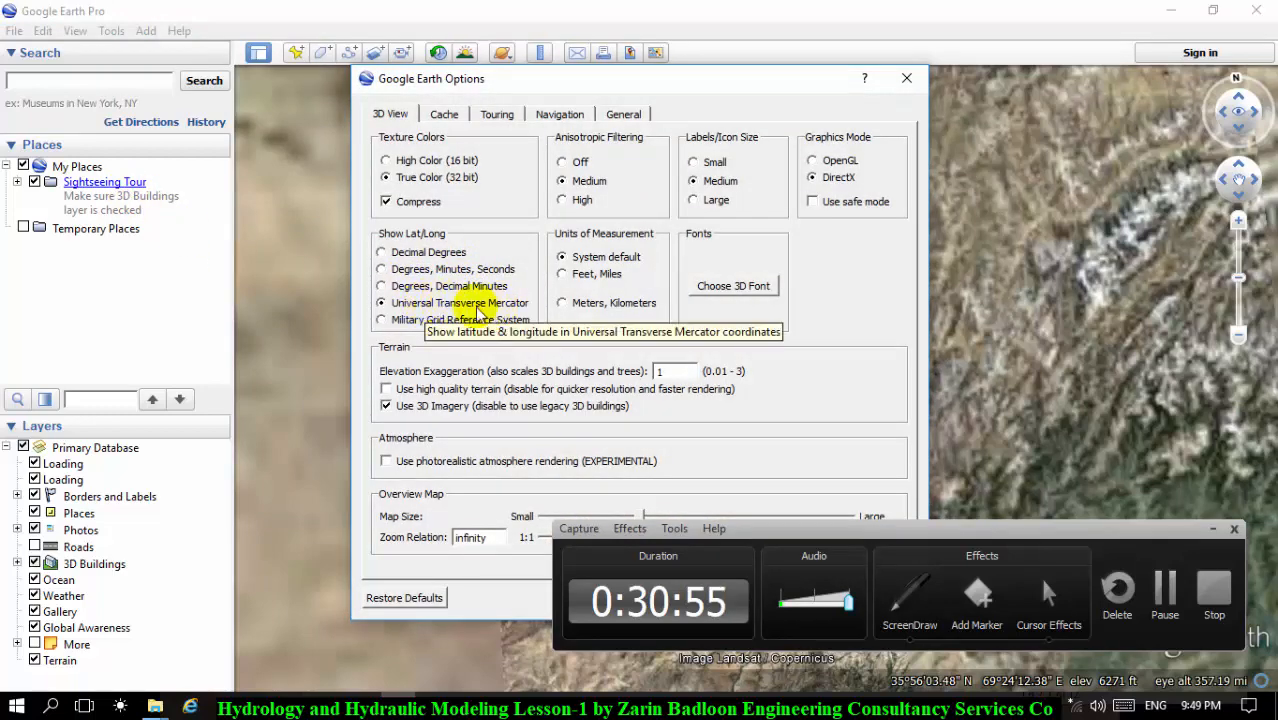
{"action": "left_click", "coordinate": [412, 272]}
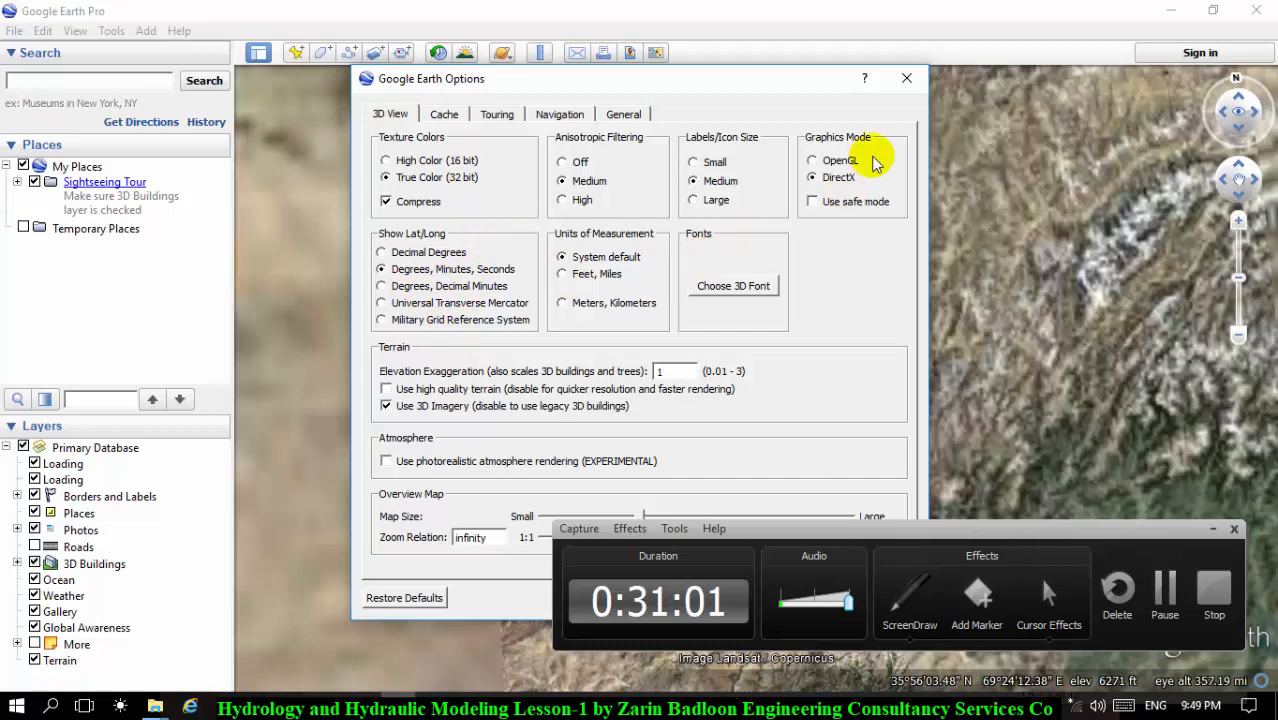
{"action": "left_click", "coordinate": [906, 84]}
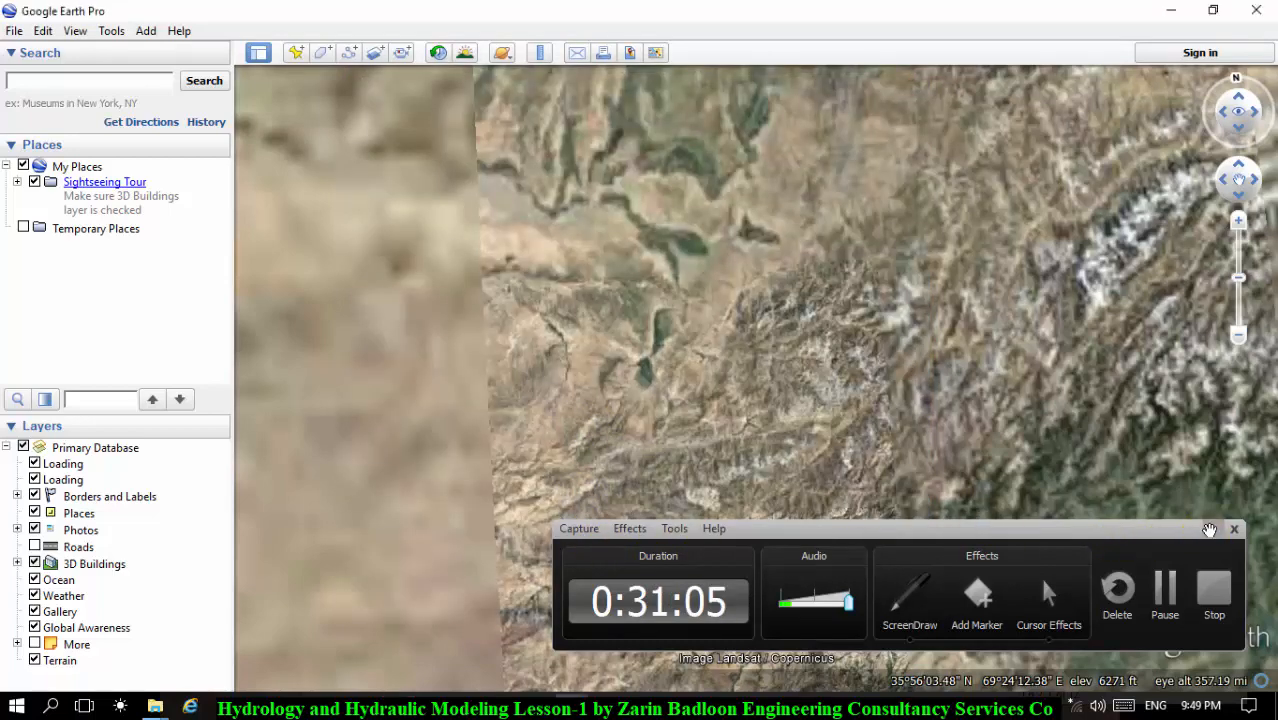
Step: Switch to ArcMap and save the map document as Sorkhab Bridge in the monograph folder on drive D
{"action": "left_click", "coordinate": [1213, 528]}
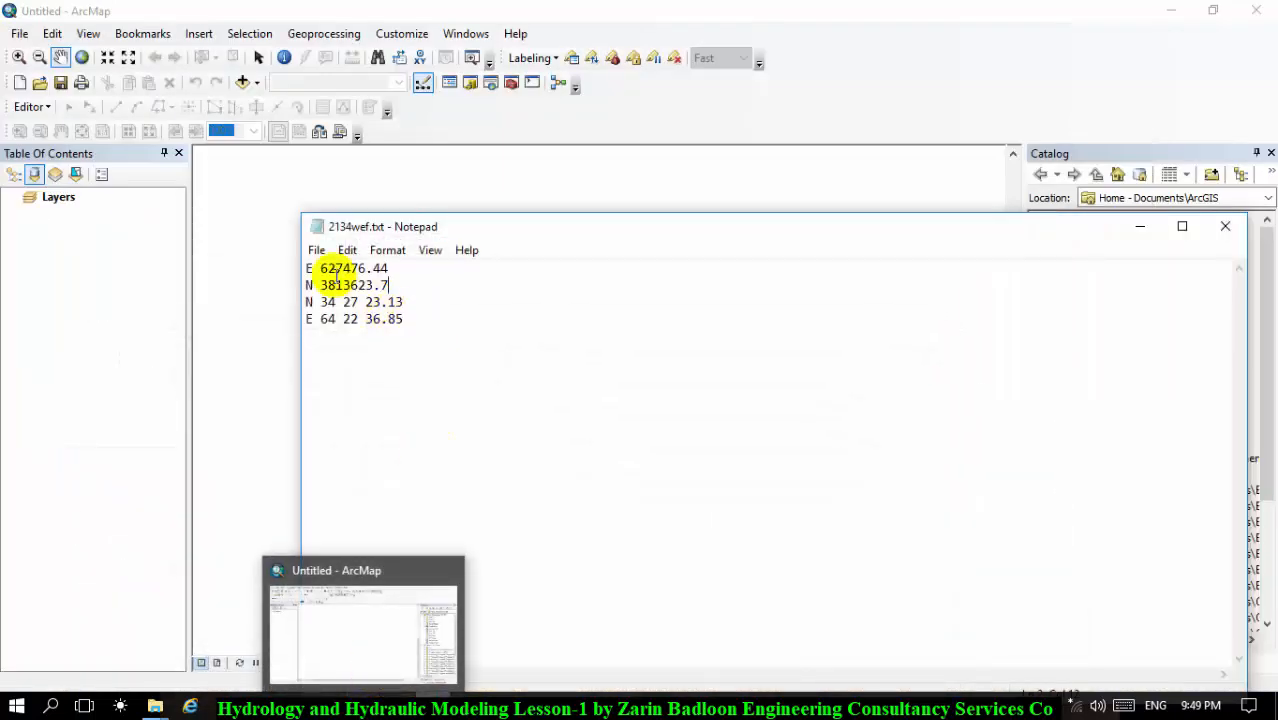
{"action": "left_click", "coordinate": [277, 207]}
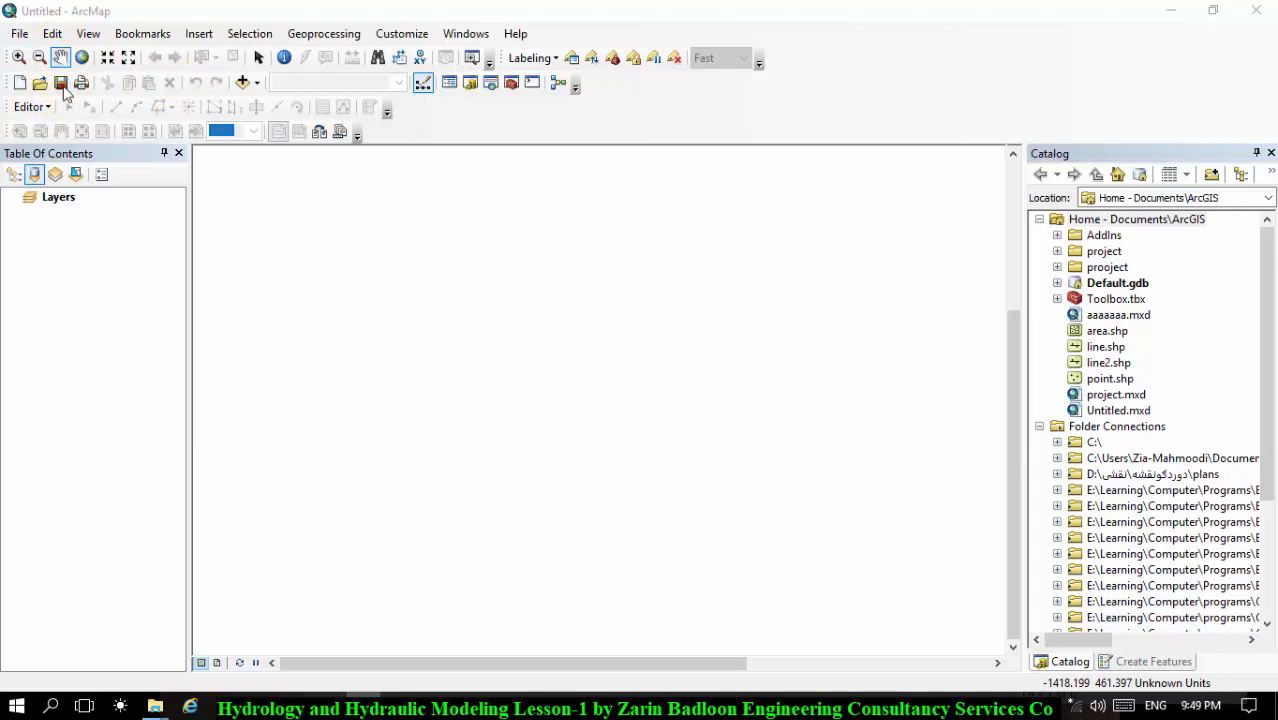
{"action": "left_click", "coordinate": [61, 83]}
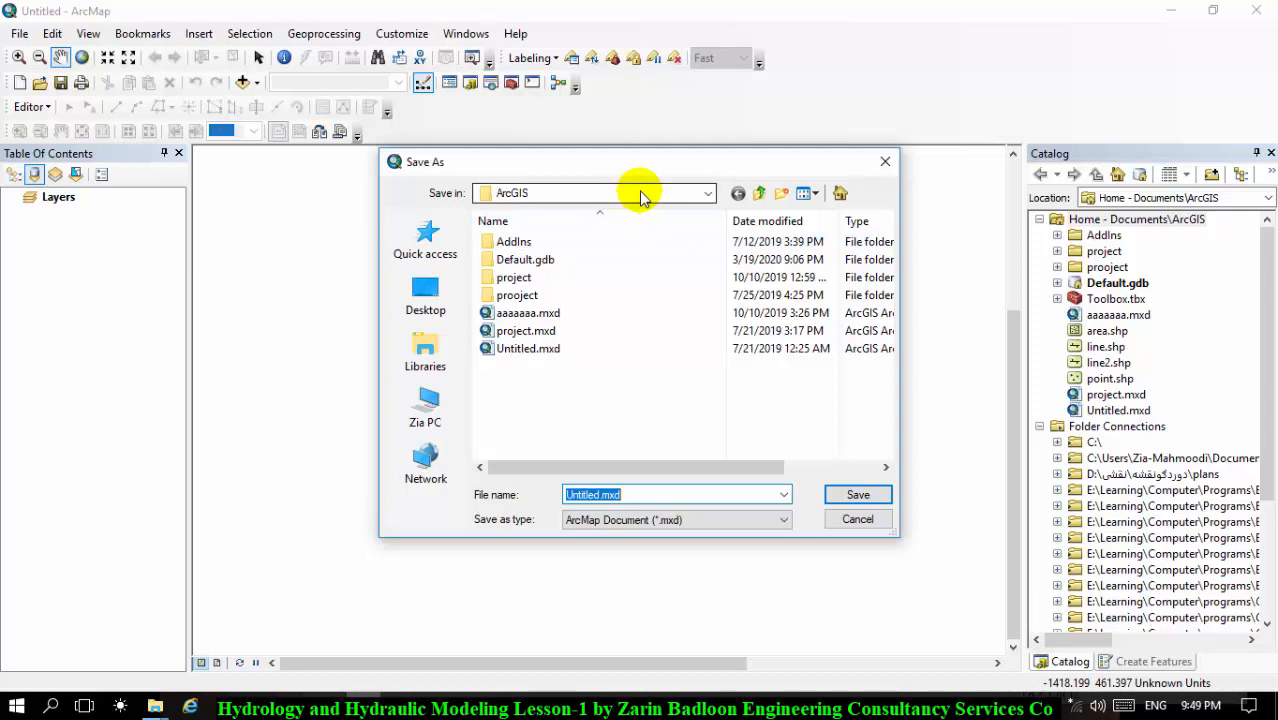
{"action": "left_click", "coordinate": [642, 194]}
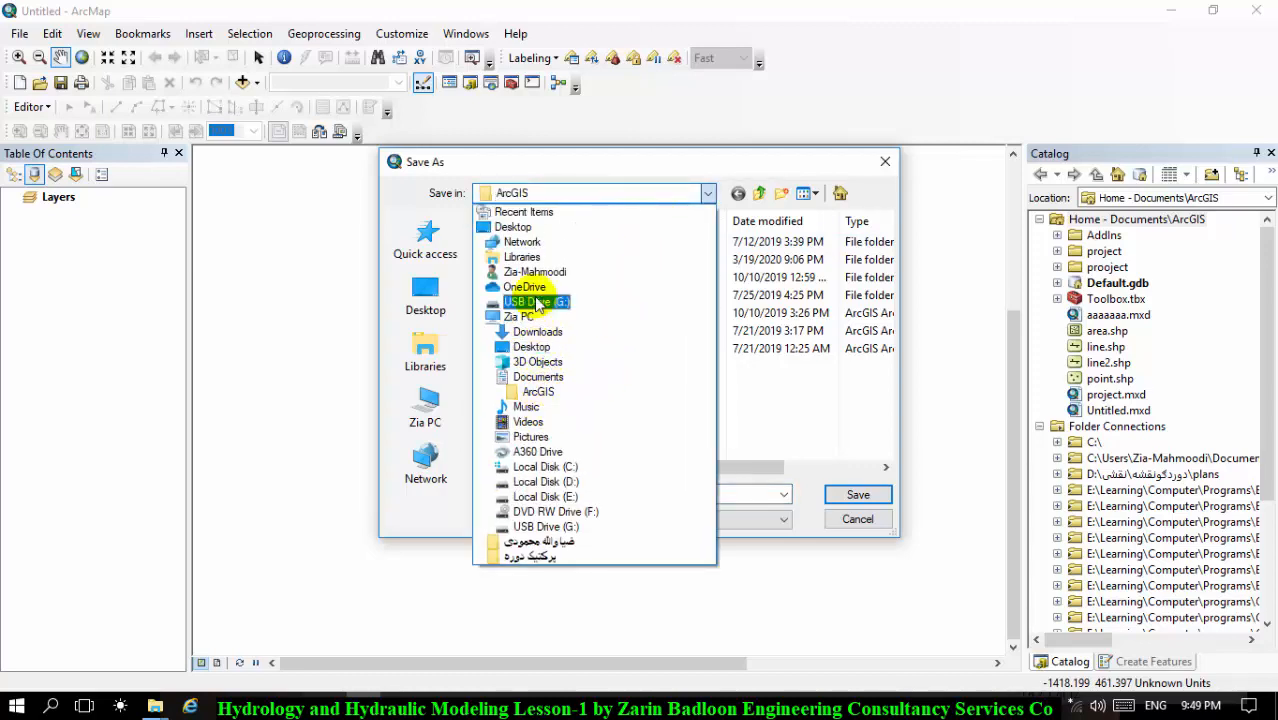
{"action": "left_click", "coordinate": [545, 482]}
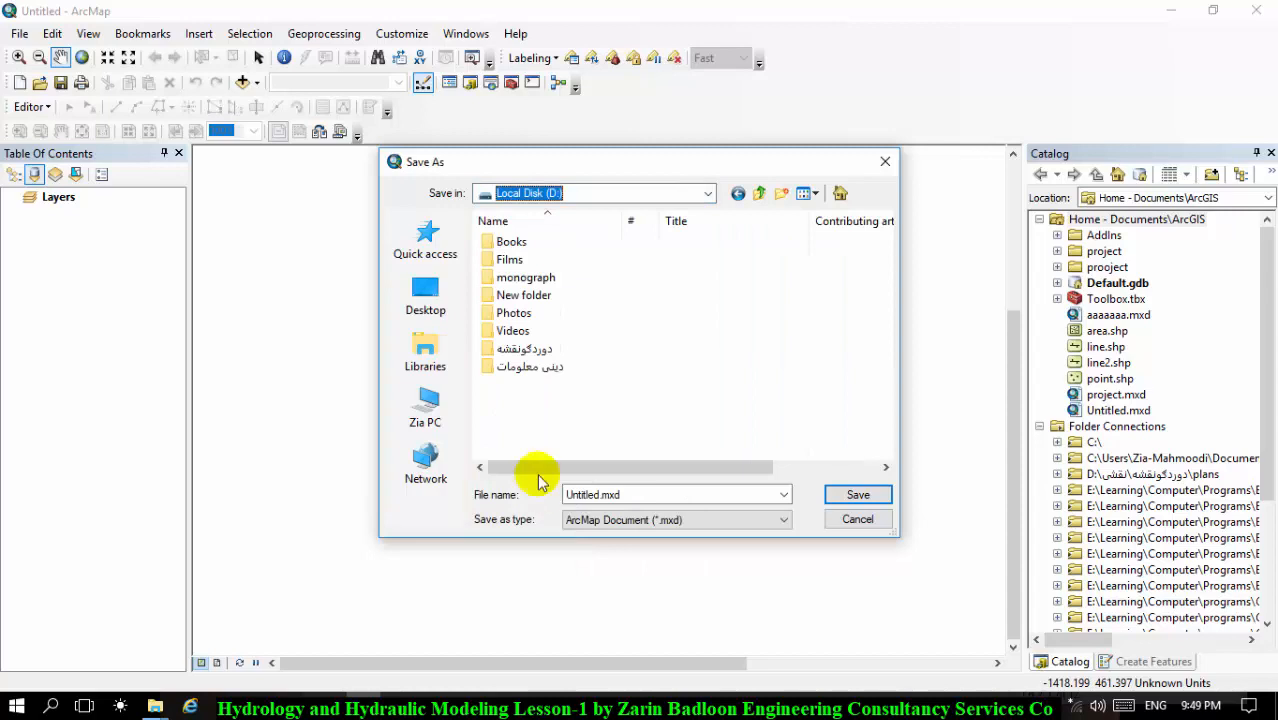
{"action": "double_click", "coordinate": [536, 277]}
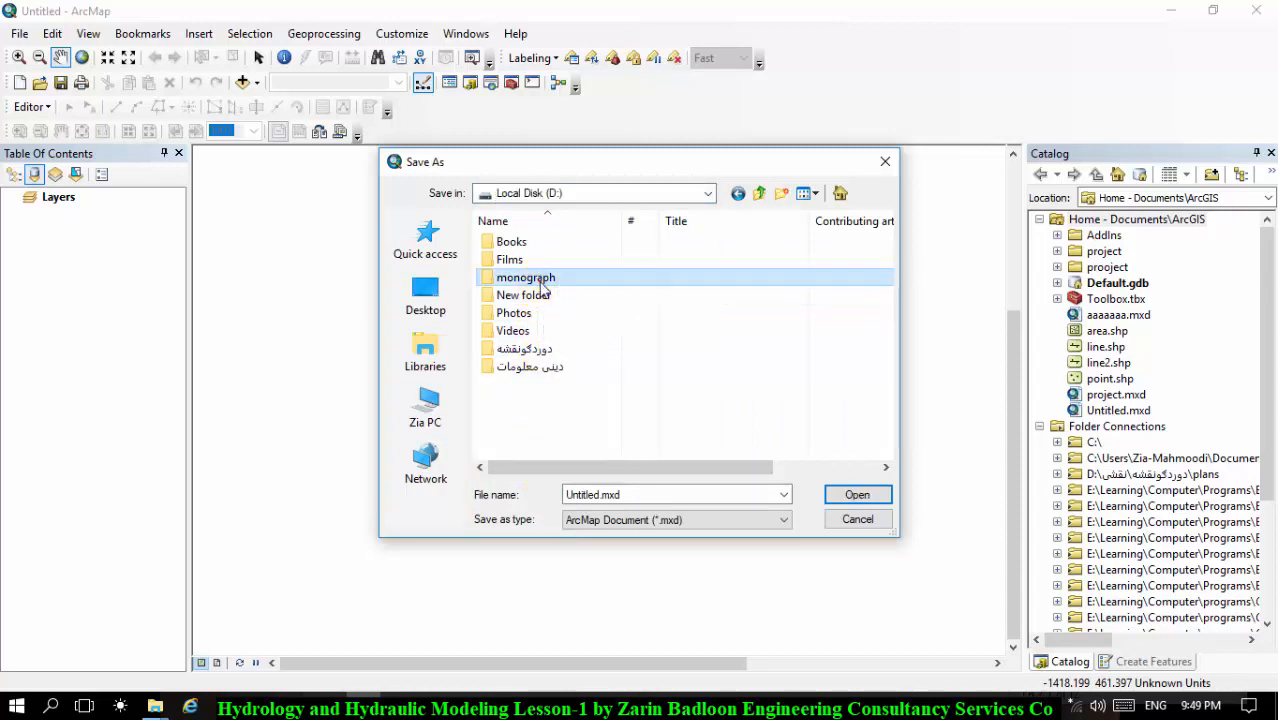
{"action": "right_click", "coordinate": [550, 345]}
{"action": "left_click", "coordinate": [502, 402]}
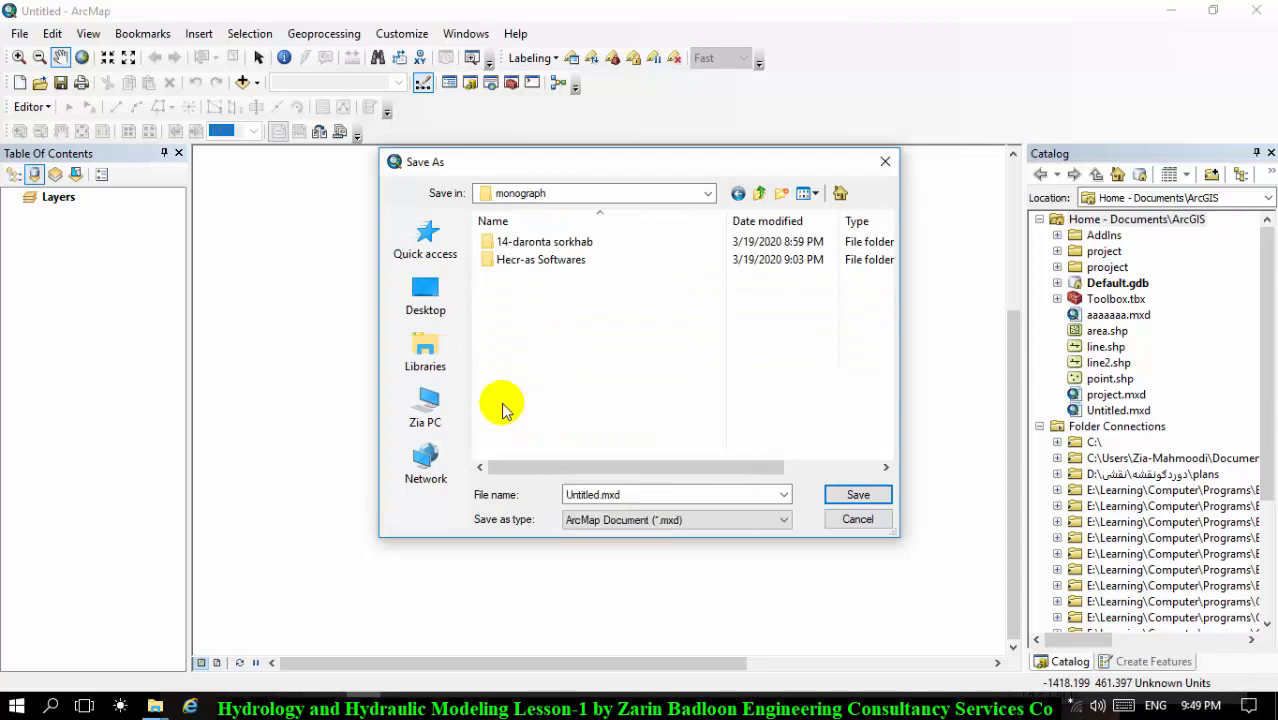
{"action": "double_click", "coordinate": [592, 489]}
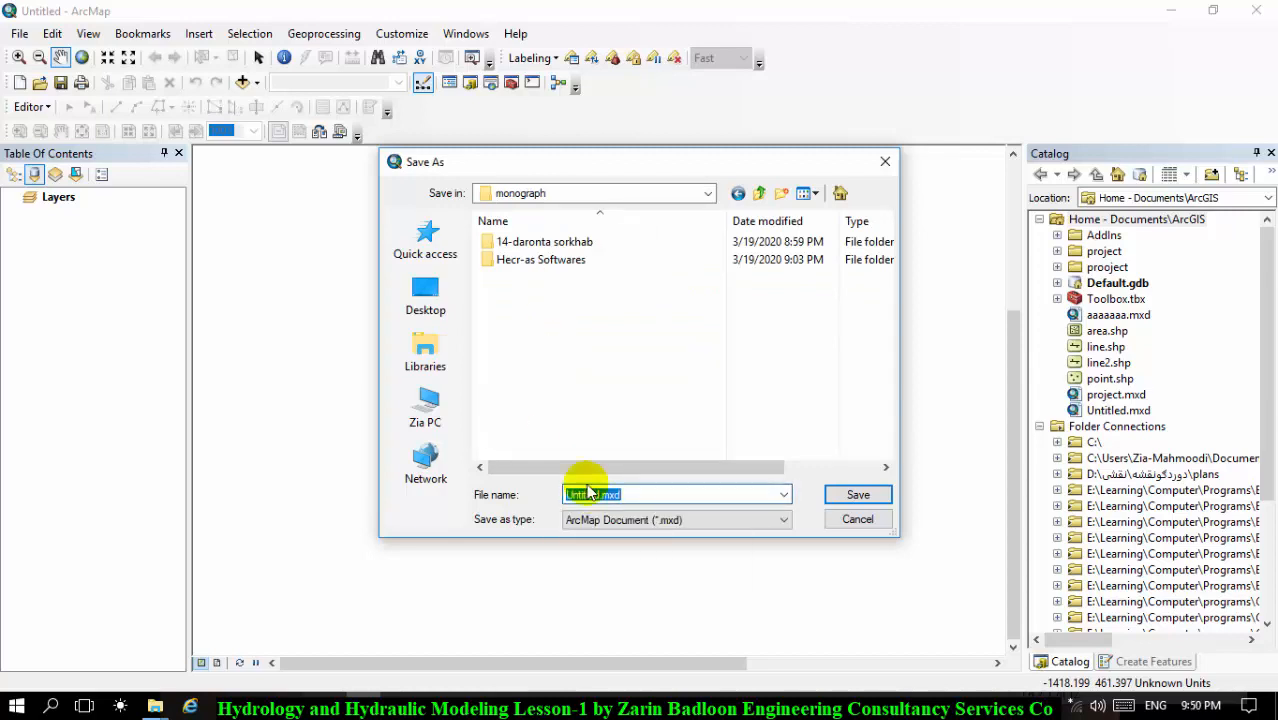
{"action": "type", "text": "Sorkhab Bridge"}
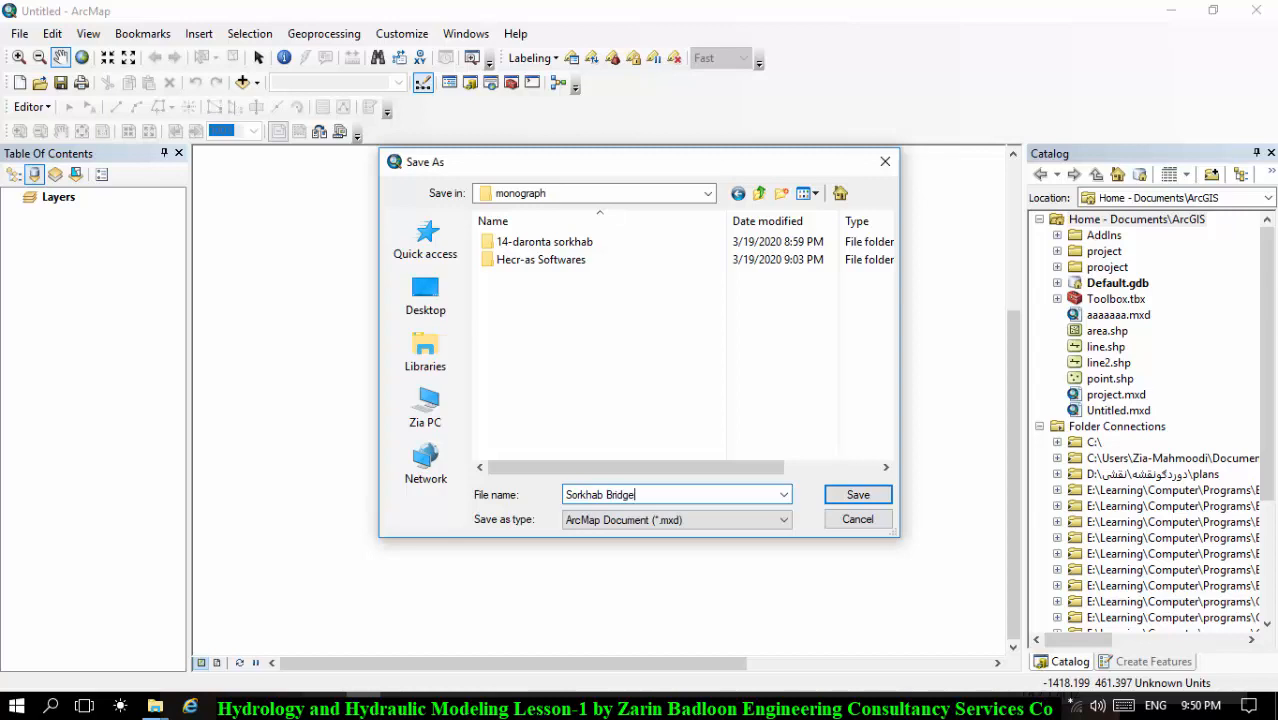
{"action": "left_click", "coordinate": [834, 494]}
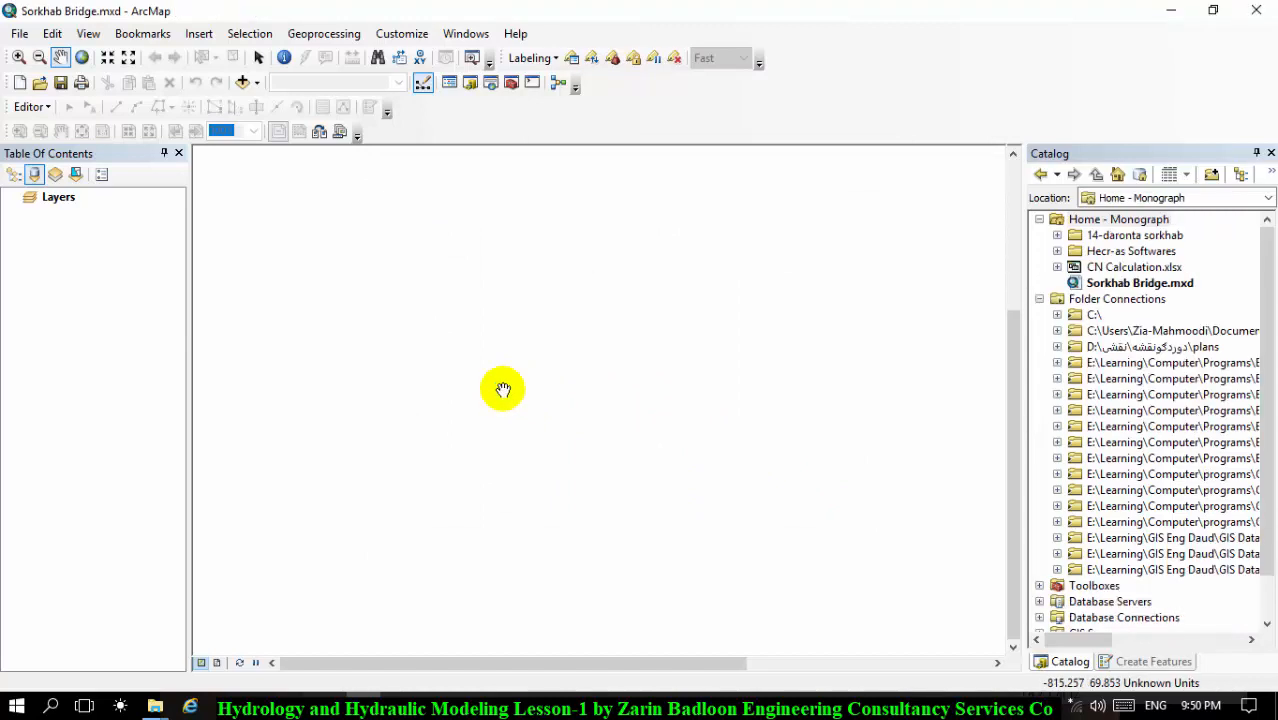
Step: Create a new folder named GIS under the Home - Monograph folder in the catalog
{"action": "left_click", "coordinate": [1116, 283]}
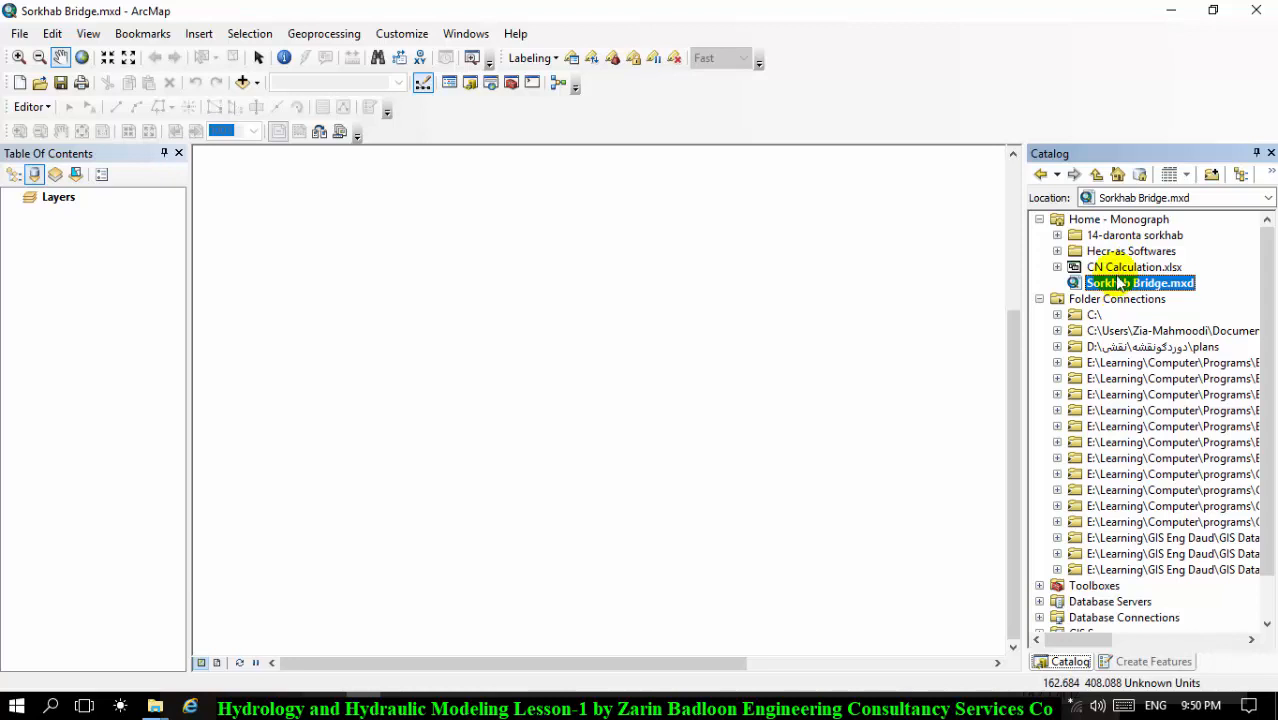
{"action": "left_click", "coordinate": [1136, 220]}
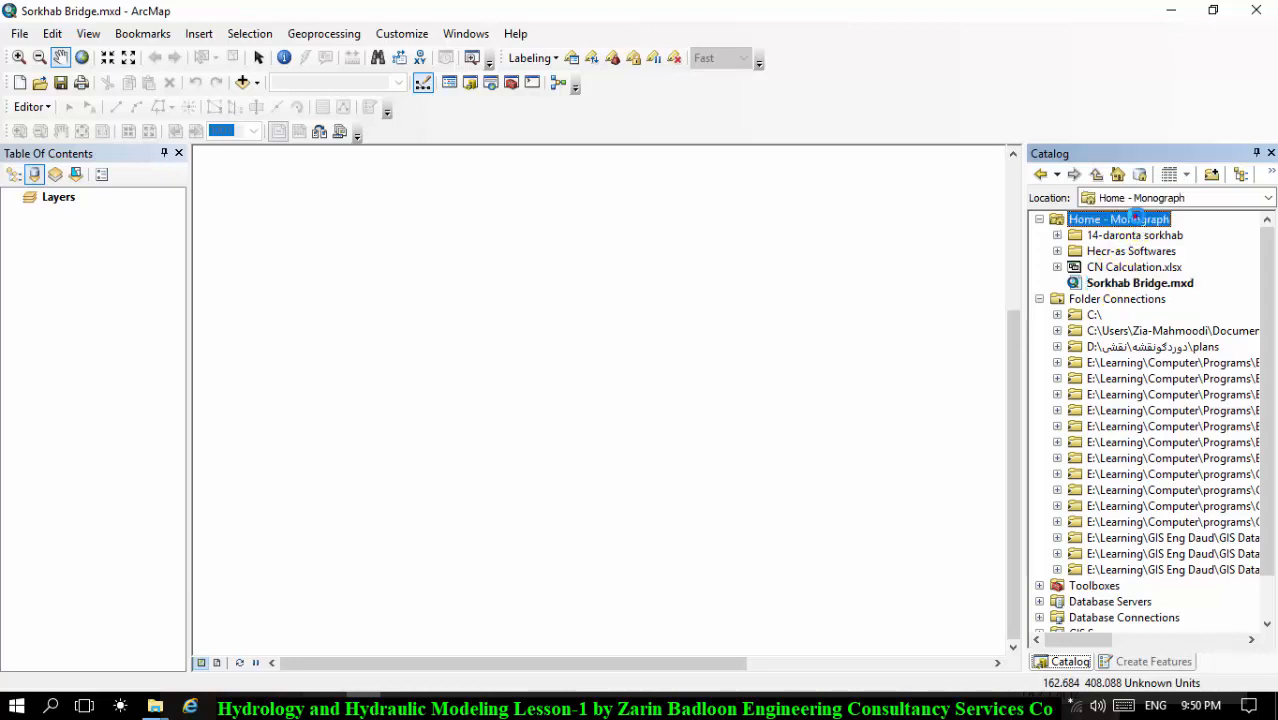
{"action": "right_click", "coordinate": [1138, 221]}
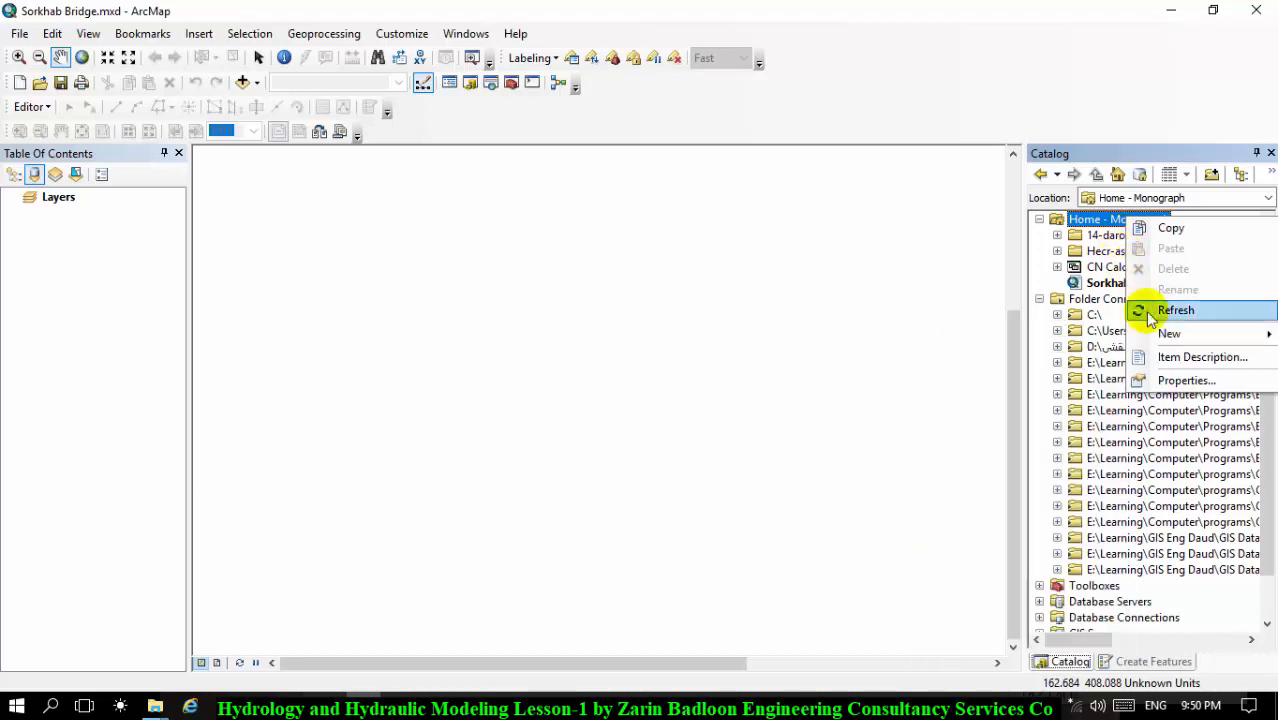
{"action": "mouse_move", "coordinate": [1141, 334]}
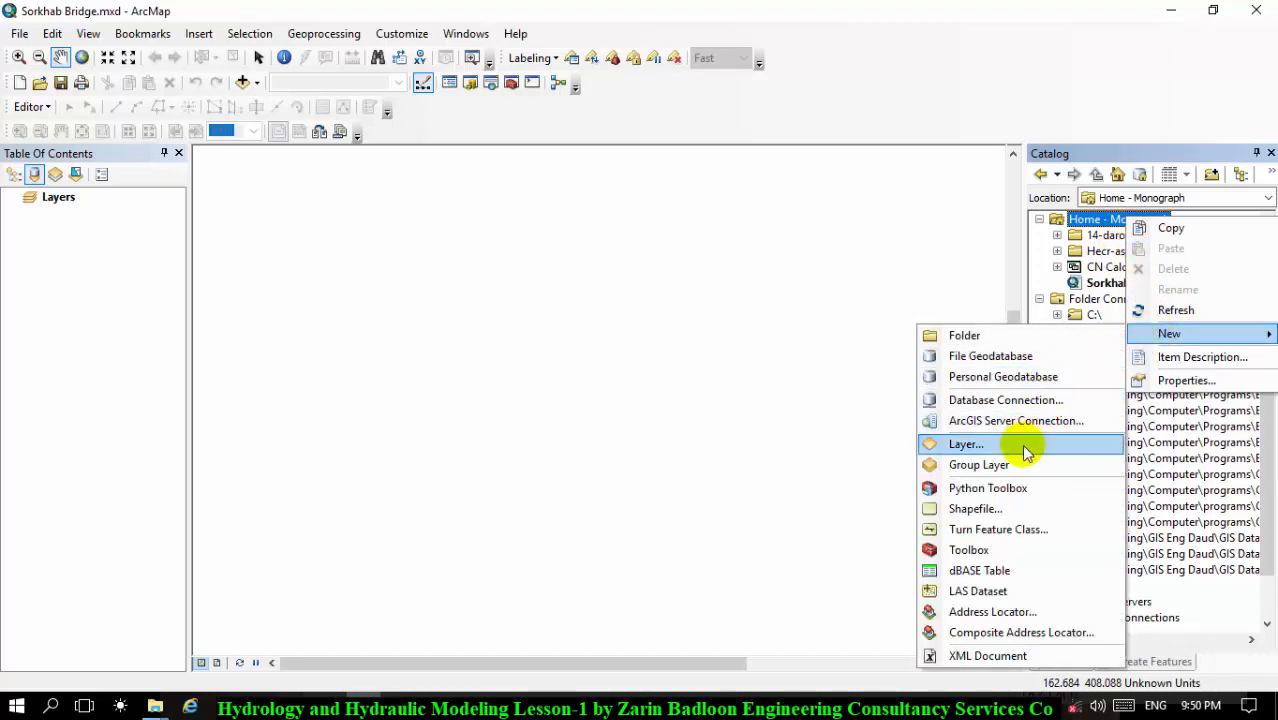
{"action": "left_click", "coordinate": [998, 334]}
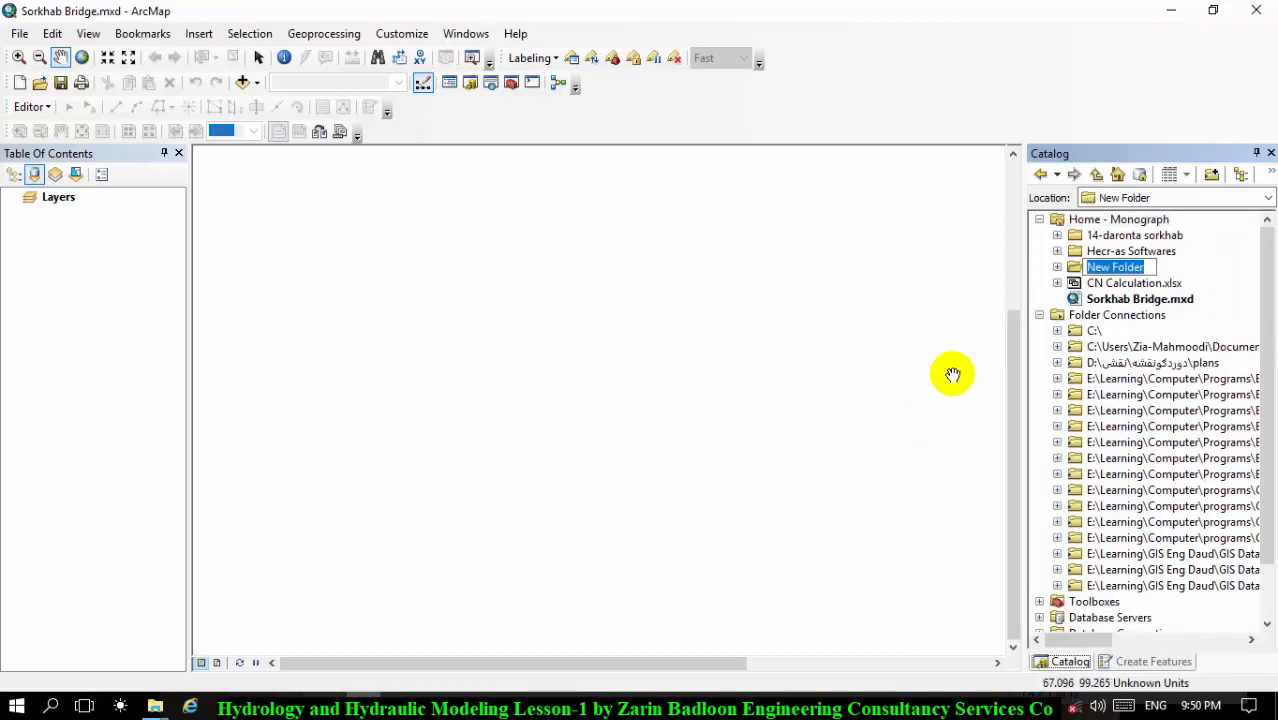
{"action": "type", "text": "GIS"}
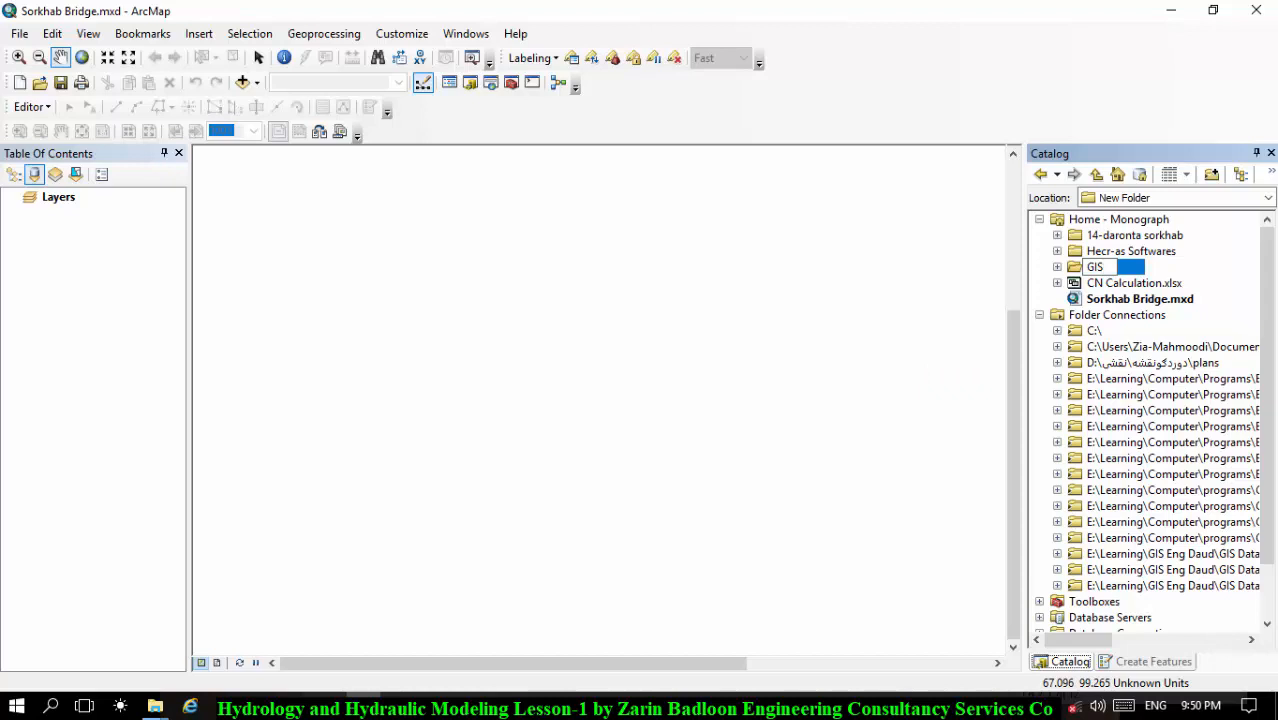
{"action": "key", "text": "Return"}
Step: Try to move Sorkhab Bridge.mxd into the GIS folder in the catalog
{"action": "left_click", "coordinate": [1133, 265]}
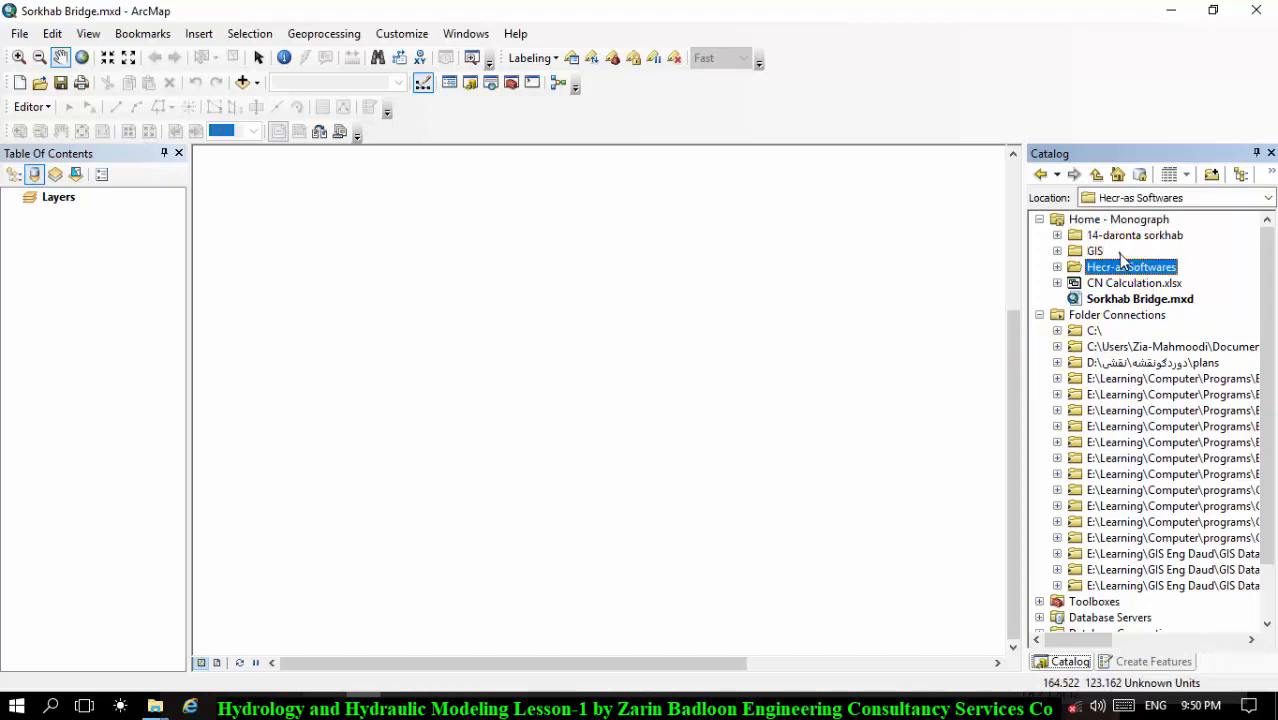
{"action": "left_click", "coordinate": [1096, 251]}
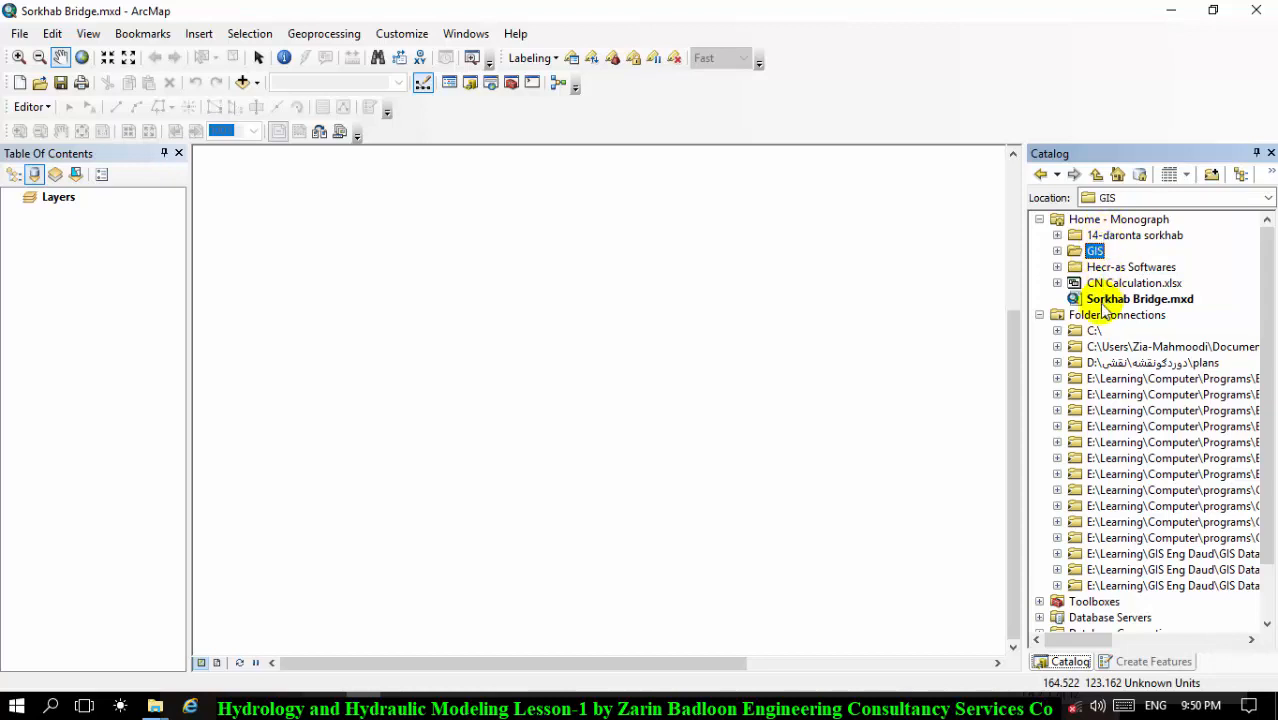
{"action": "left_click", "coordinate": [1105, 300]}
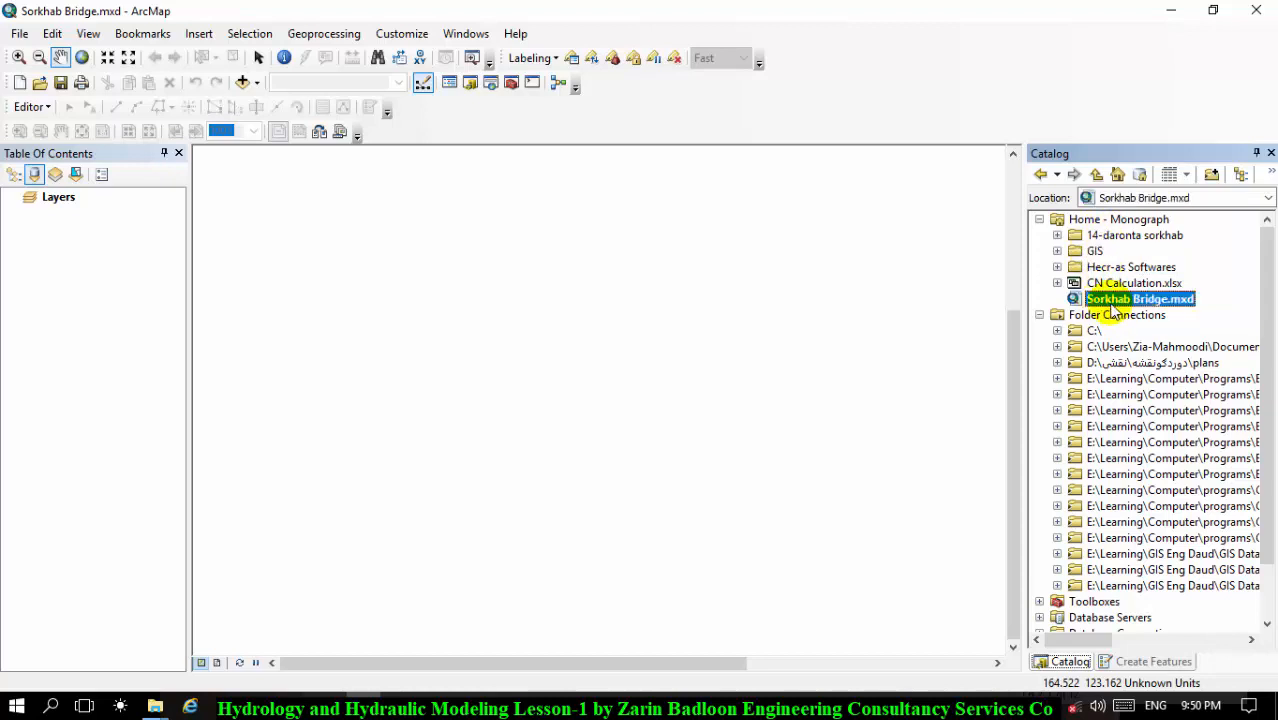
{"action": "right_click", "coordinate": [1096, 252]}
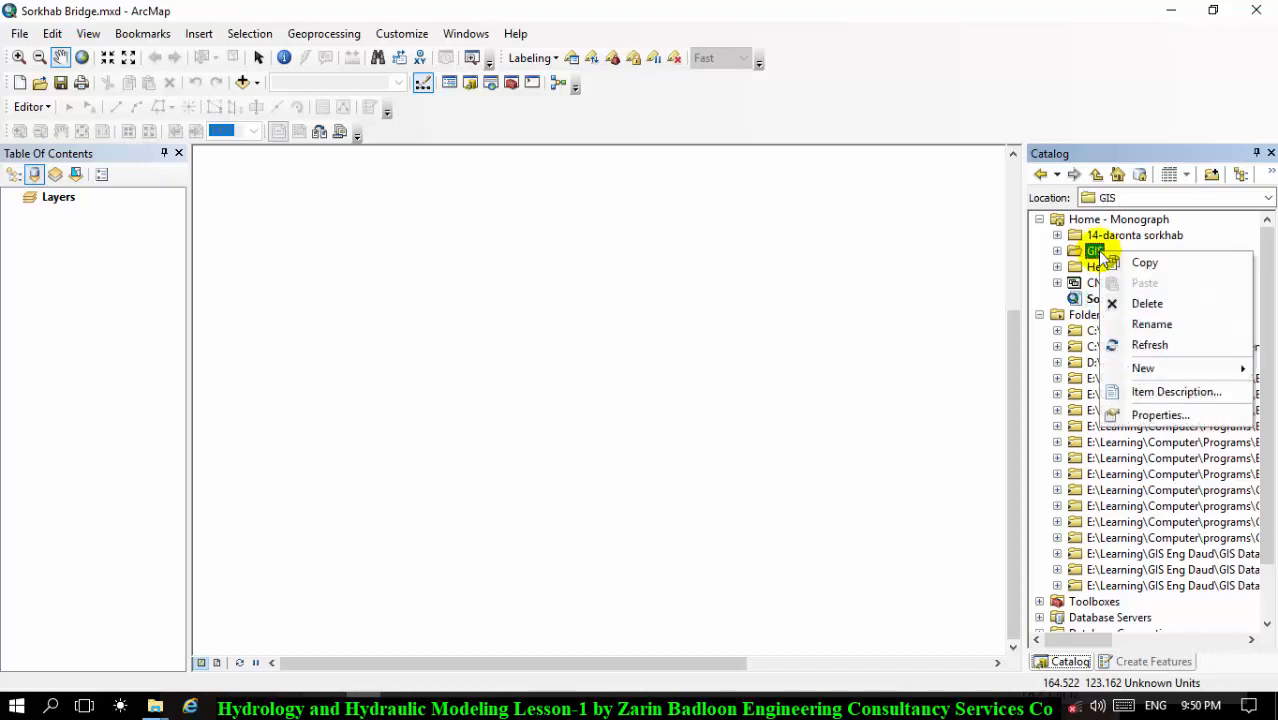
{"action": "left_click", "coordinate": [1094, 253]}
{"action": "left_click", "coordinate": [1095, 300]}
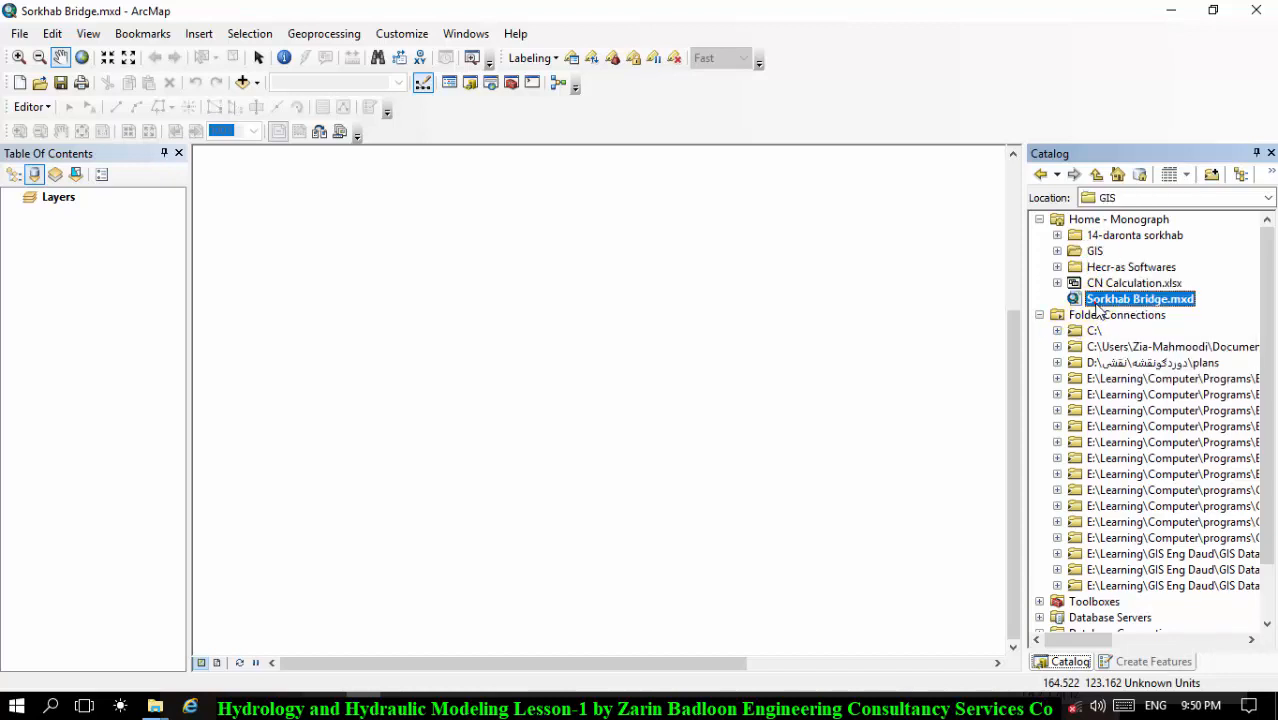
{"action": "left_click_drag", "start_coordinate": [1110, 302], "coordinate": [1096, 248]}
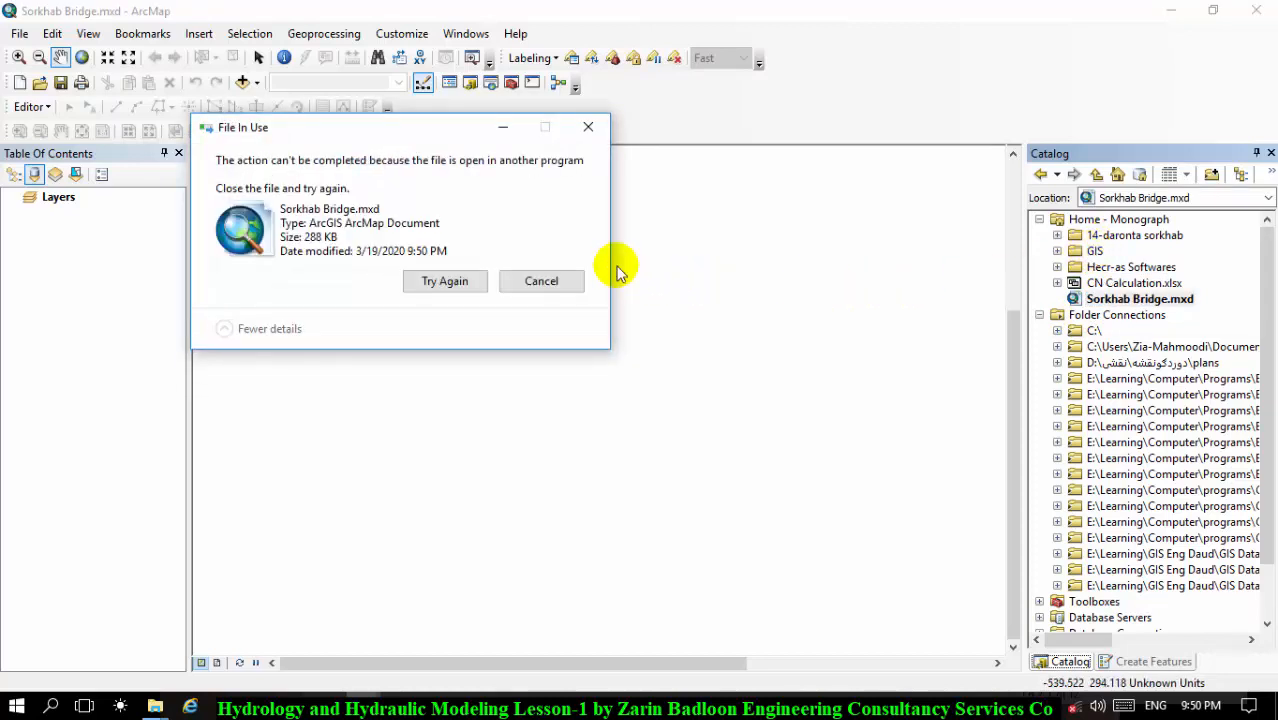
{"action": "left_click", "coordinate": [550, 287]}
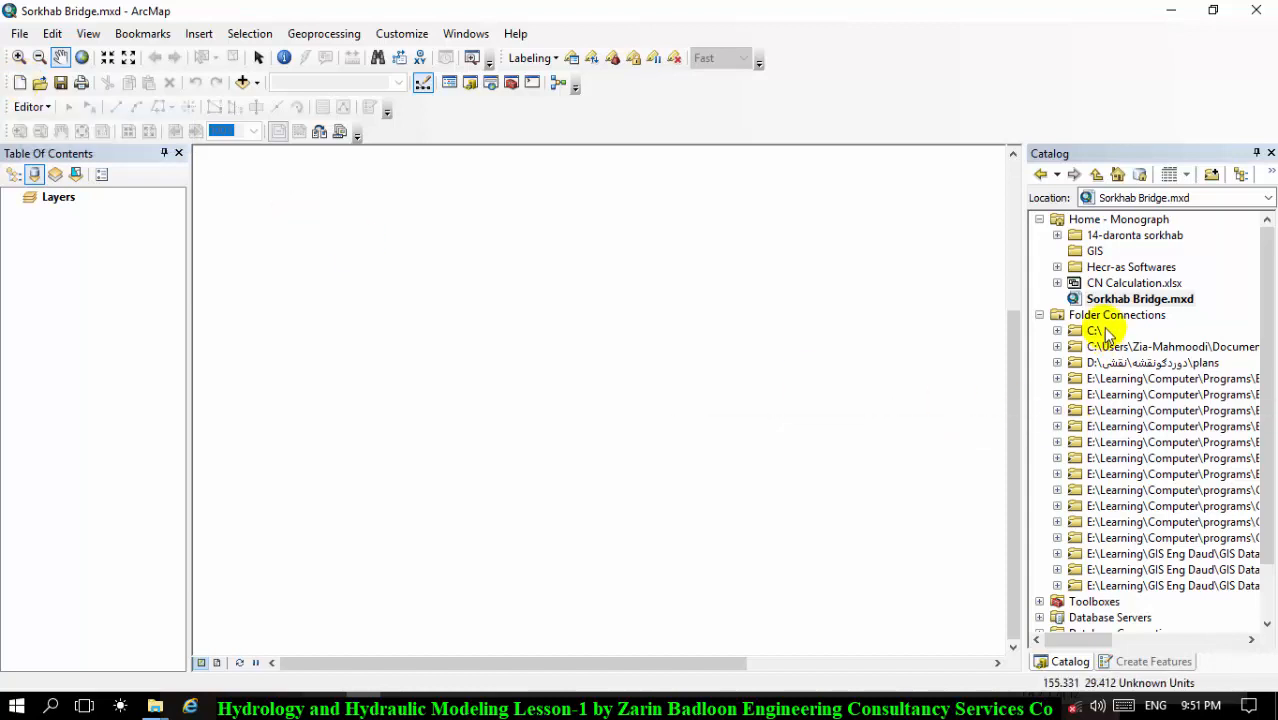
Step: Create a new file geodatabase inside the GIS folder in the catalog
{"action": "left_click", "coordinate": [1095, 250]}
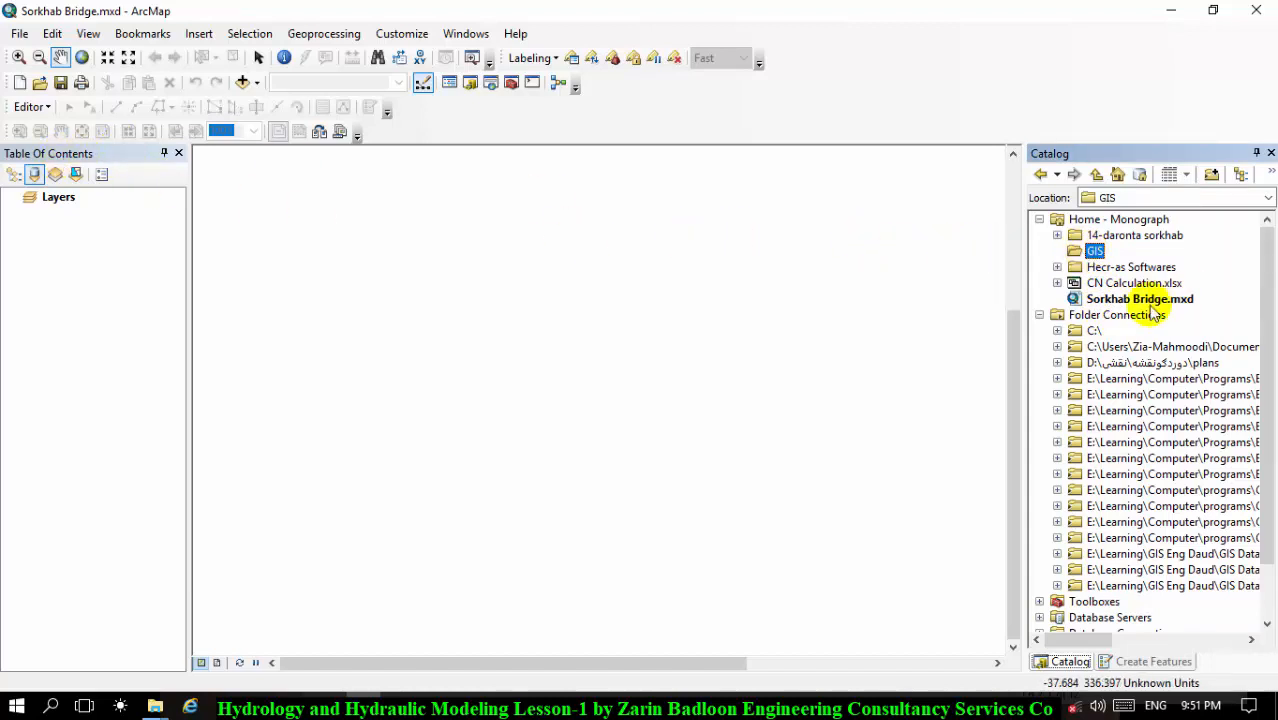
{"action": "left_click", "coordinate": [60, 88]}
{"action": "left_click", "coordinate": [1098, 251]}
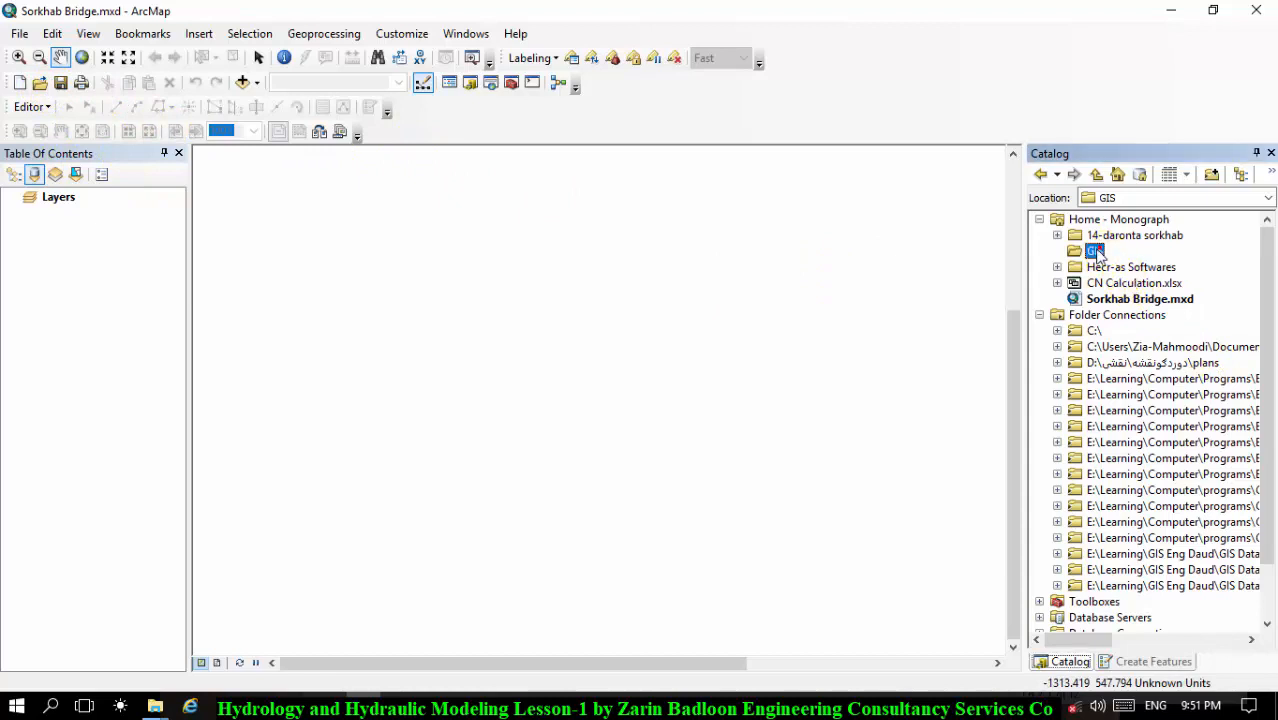
{"action": "right_click", "coordinate": [1099, 253]}
{"action": "mouse_move", "coordinate": [1133, 368]}
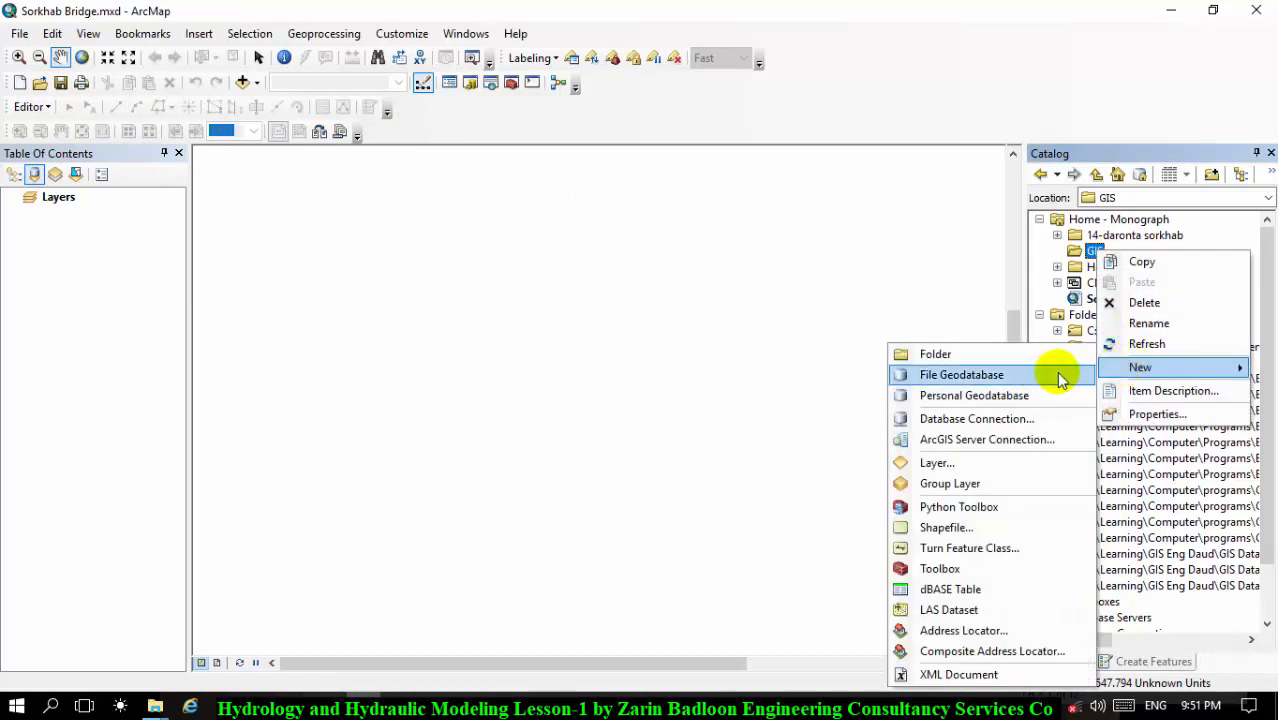
{"action": "left_click", "coordinate": [1035, 378]}
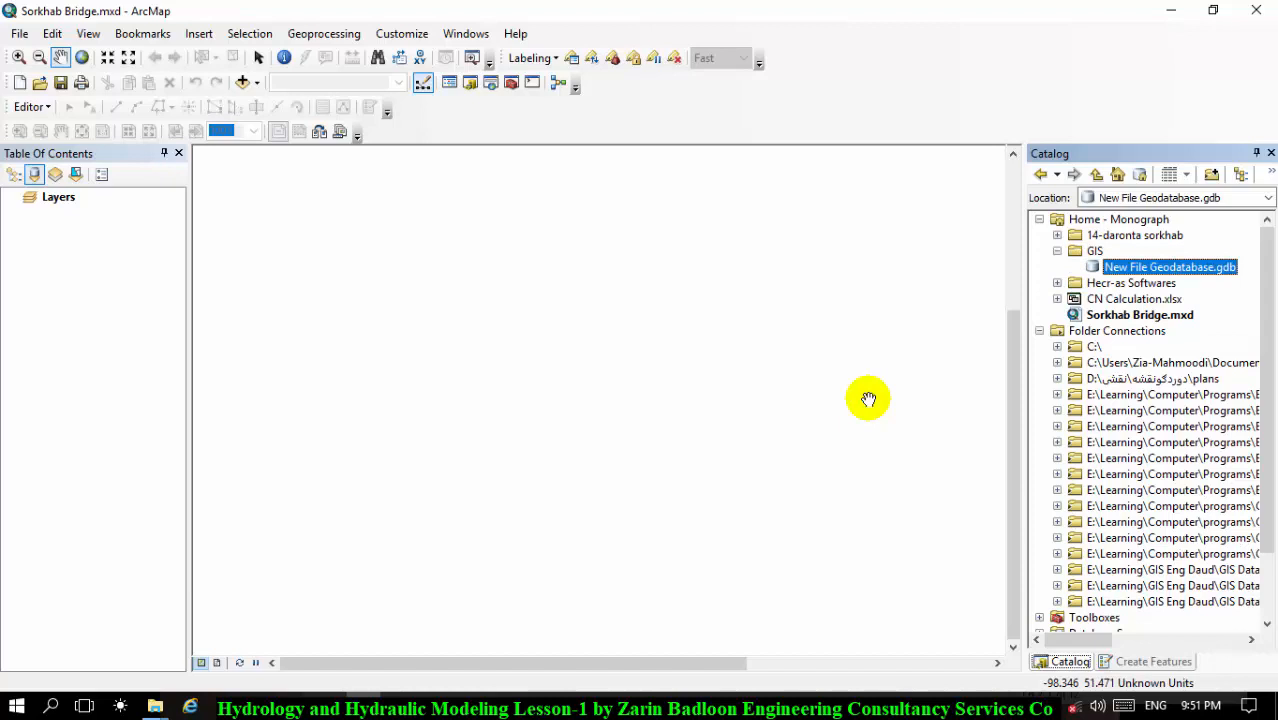
Step: Rename the new file geodatabase as Sorkhab.gdb and make it the default geodatabase
{"action": "left_click", "coordinate": [1131, 271]}
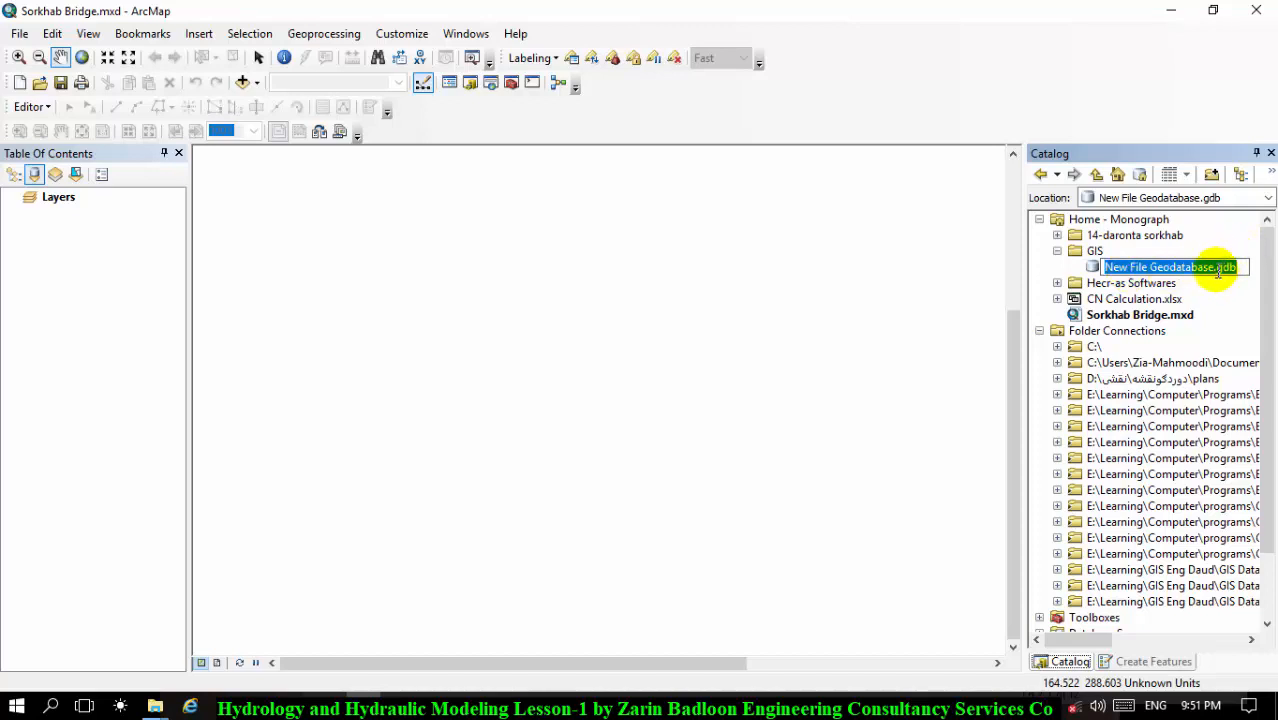
{"action": "left_click_drag", "start_coordinate": [1214, 270], "coordinate": [1093, 252]}
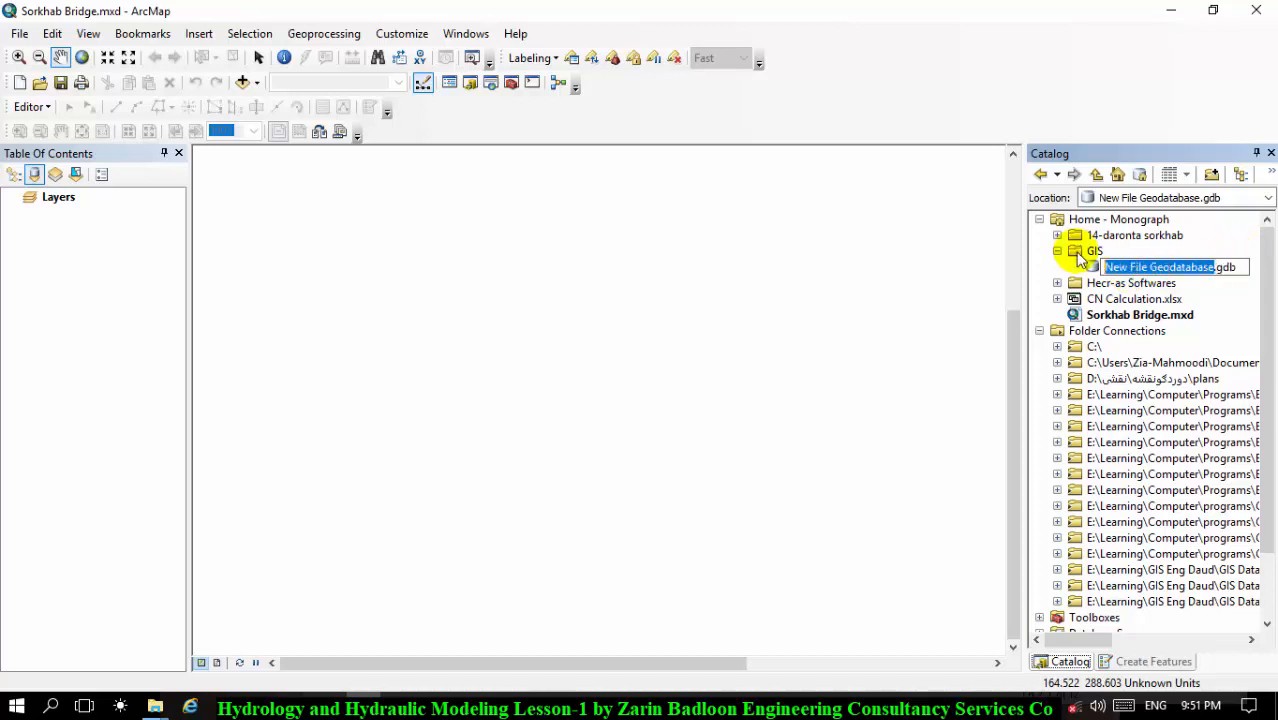
{"action": "type", "text": "Sorkhab"}
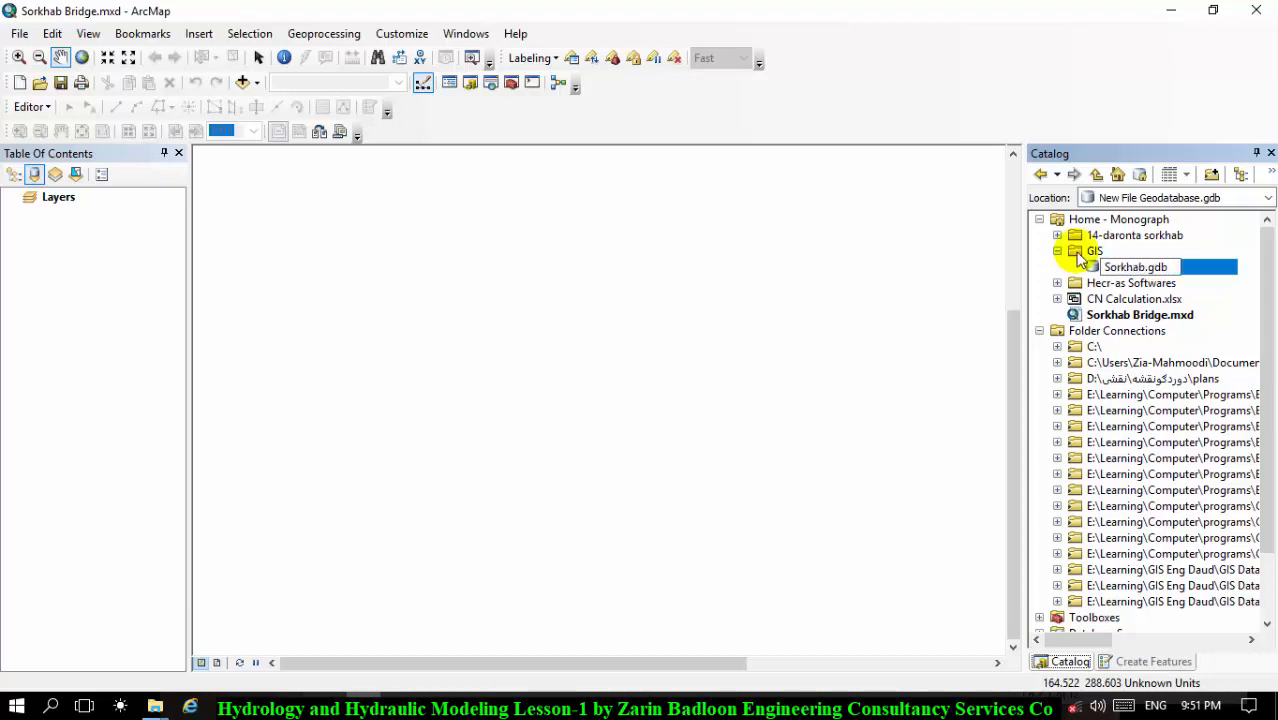
{"action": "left_click", "coordinate": [1196, 270]}
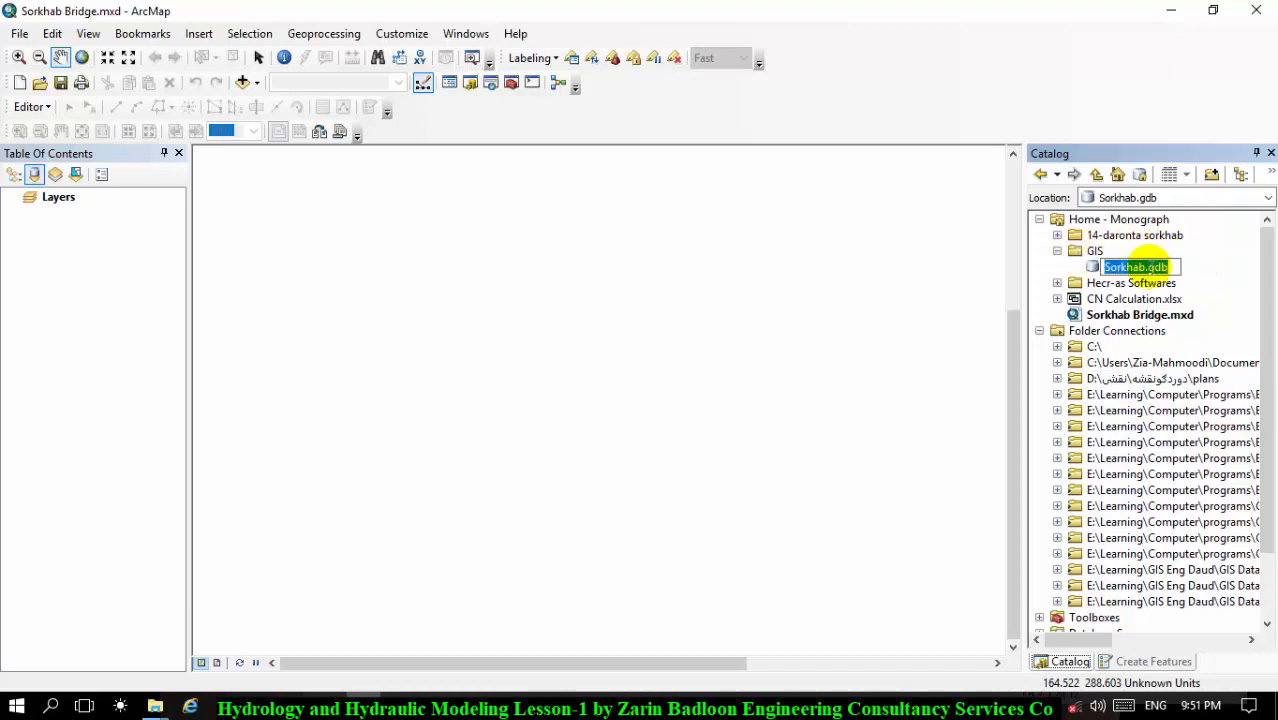
{"action": "left_click", "coordinate": [1088, 262]}
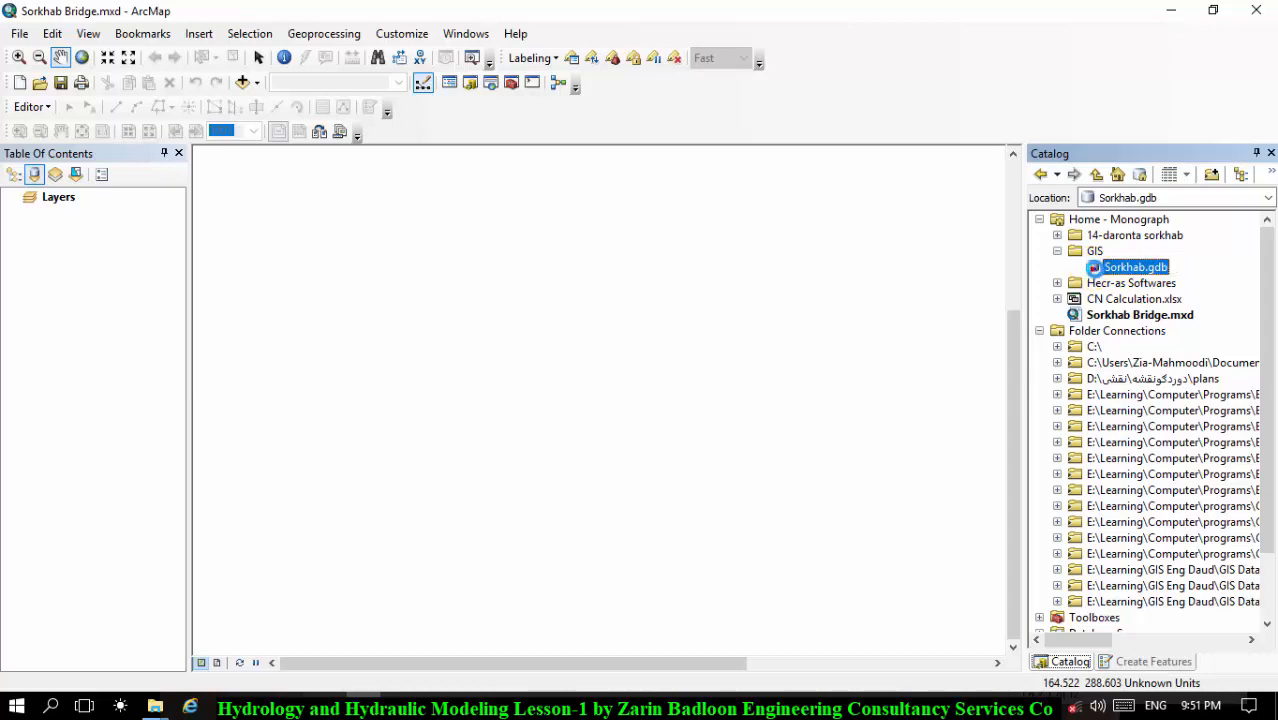
{"action": "right_click", "coordinate": [1092, 267]}
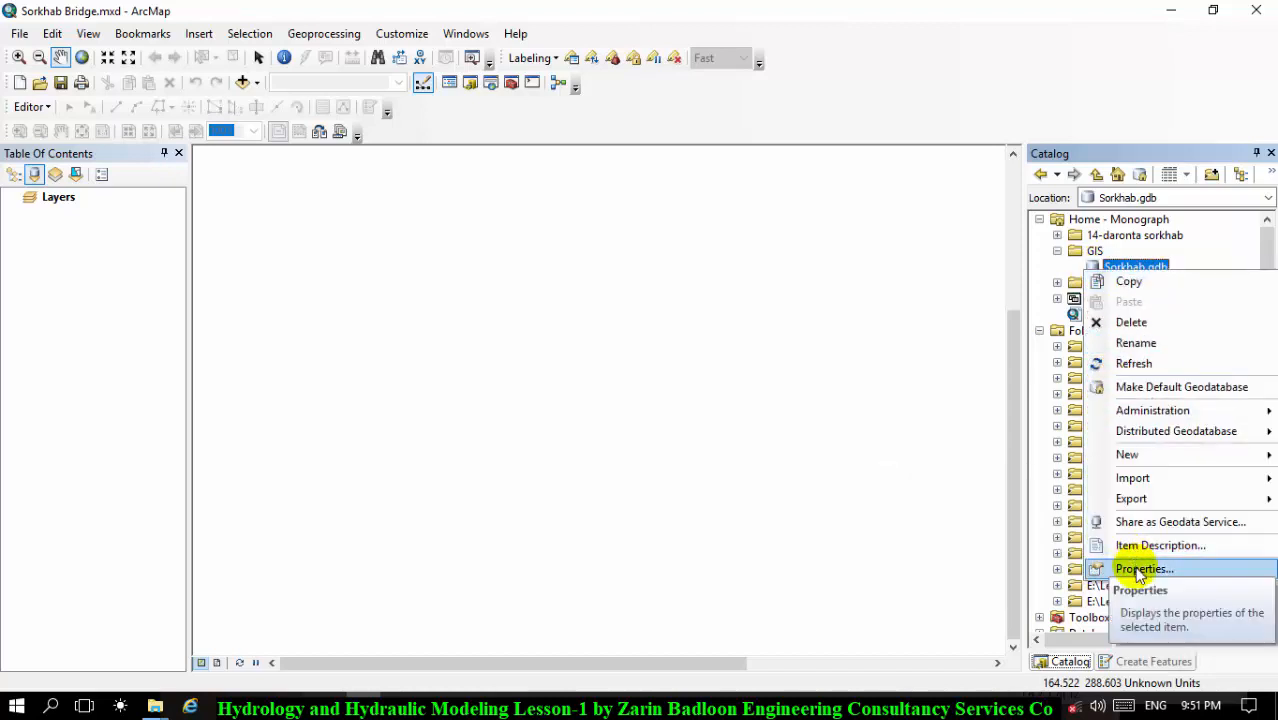
{"action": "left_click", "coordinate": [1145, 390]}
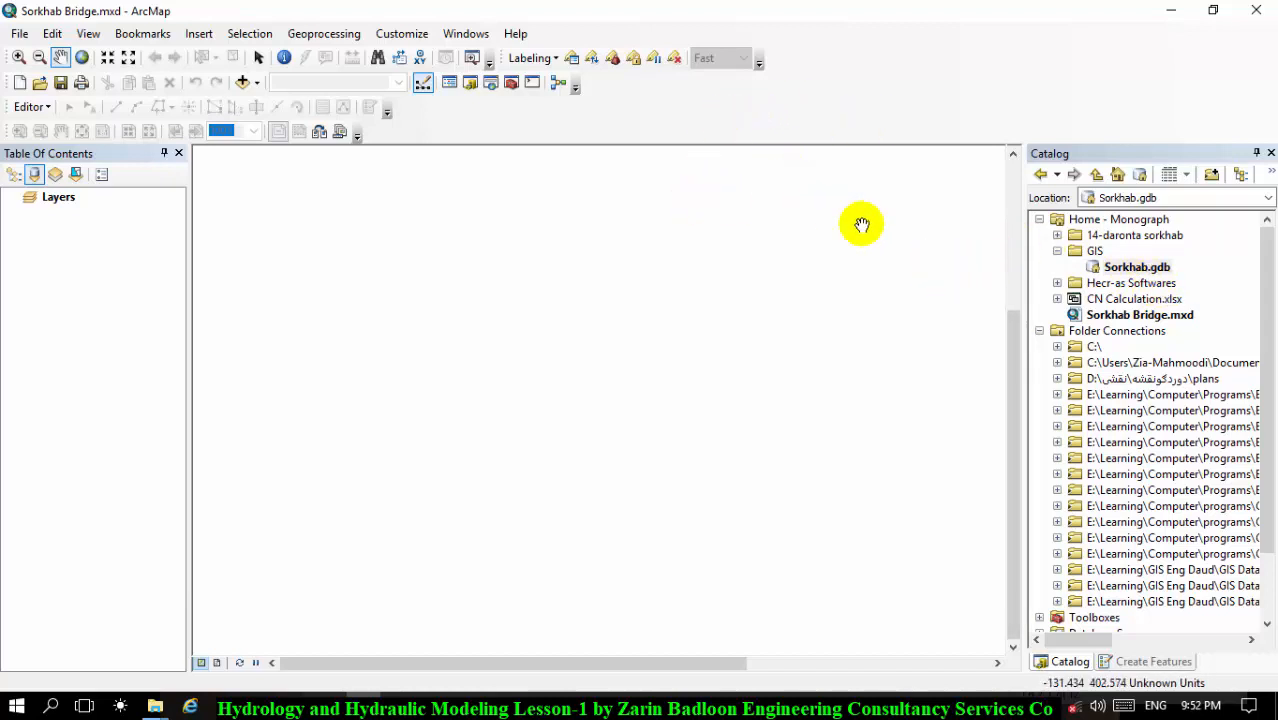
Step: Start a new shapefile in the GIS folder, named Bridge_point with the Point feature type
{"action": "right_click", "coordinate": [1096, 253]}
{"action": "mouse_move", "coordinate": [1135, 368]}
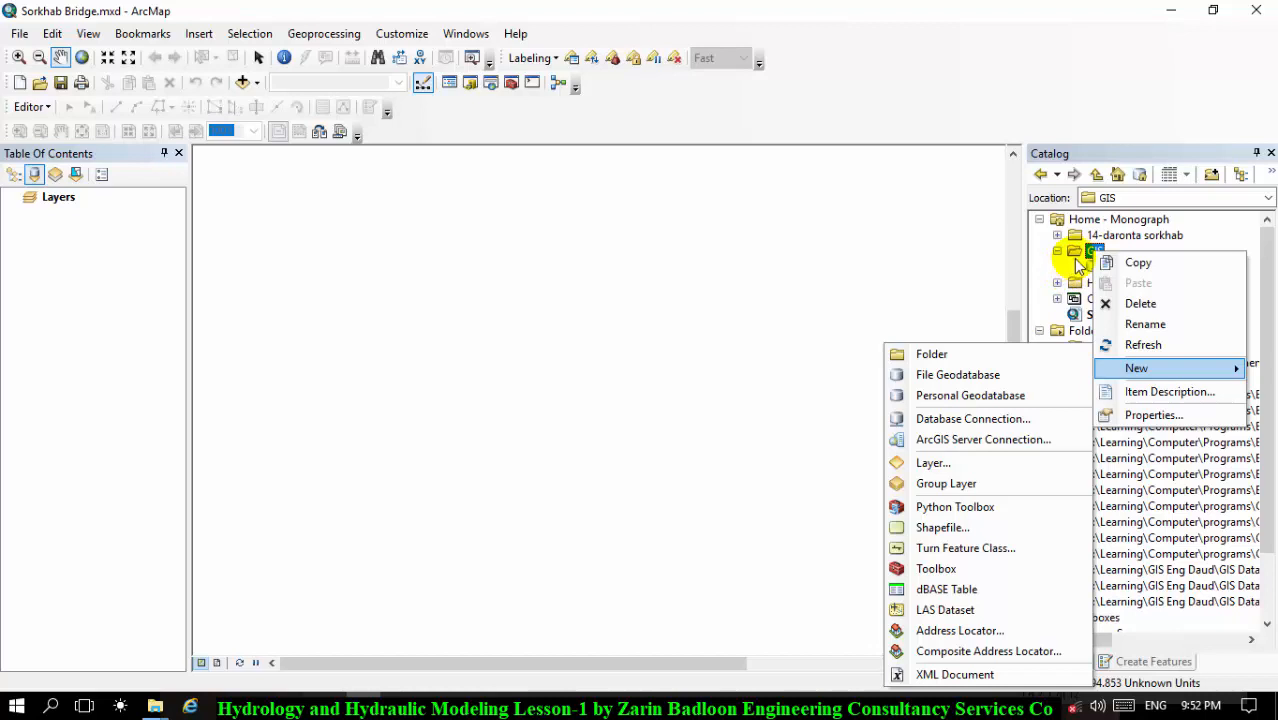
{"action": "left_click", "coordinate": [984, 528]}
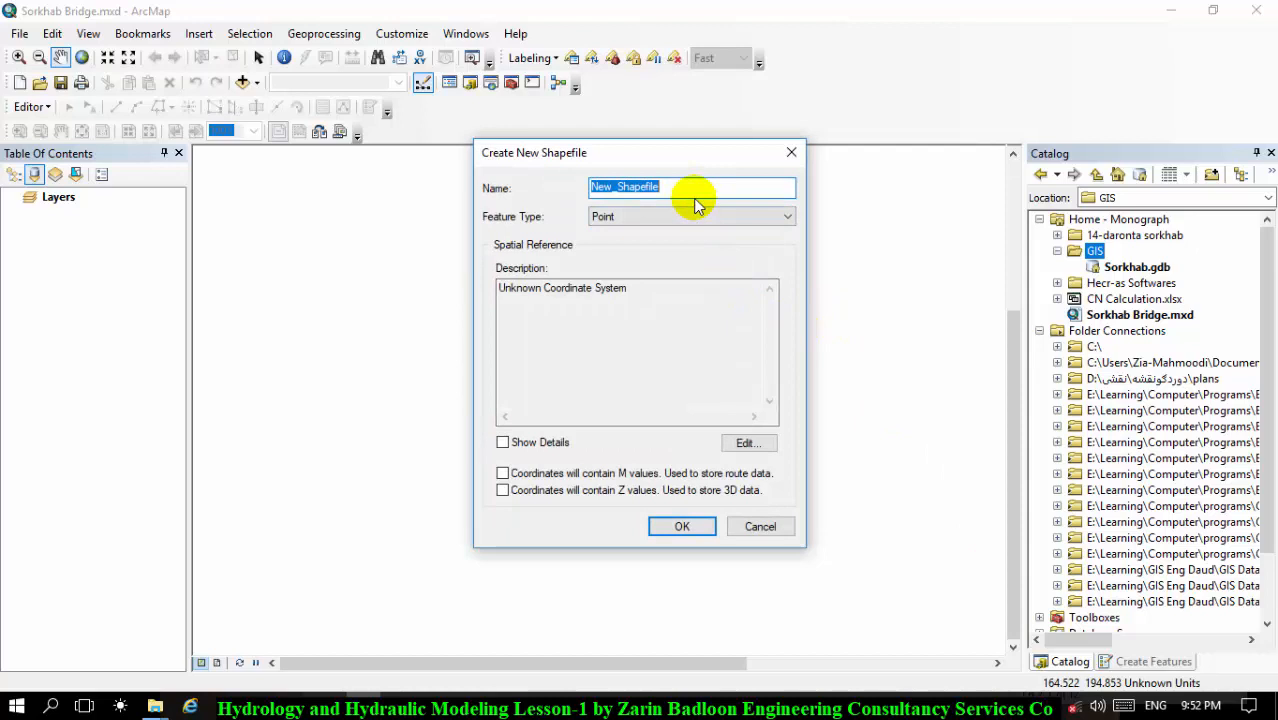
{"action": "type", "text": "Bridge_point"}
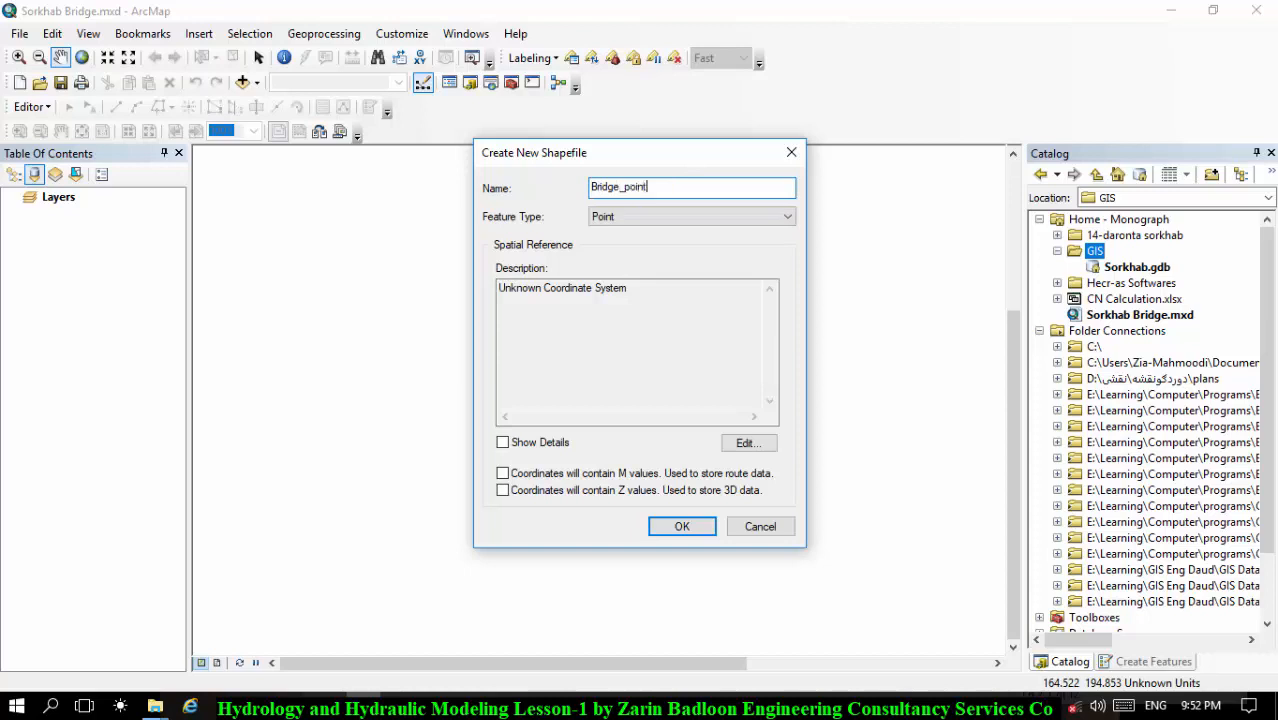
{"action": "left_click", "coordinate": [706, 216]}
{"action": "left_click", "coordinate": [708, 218]}
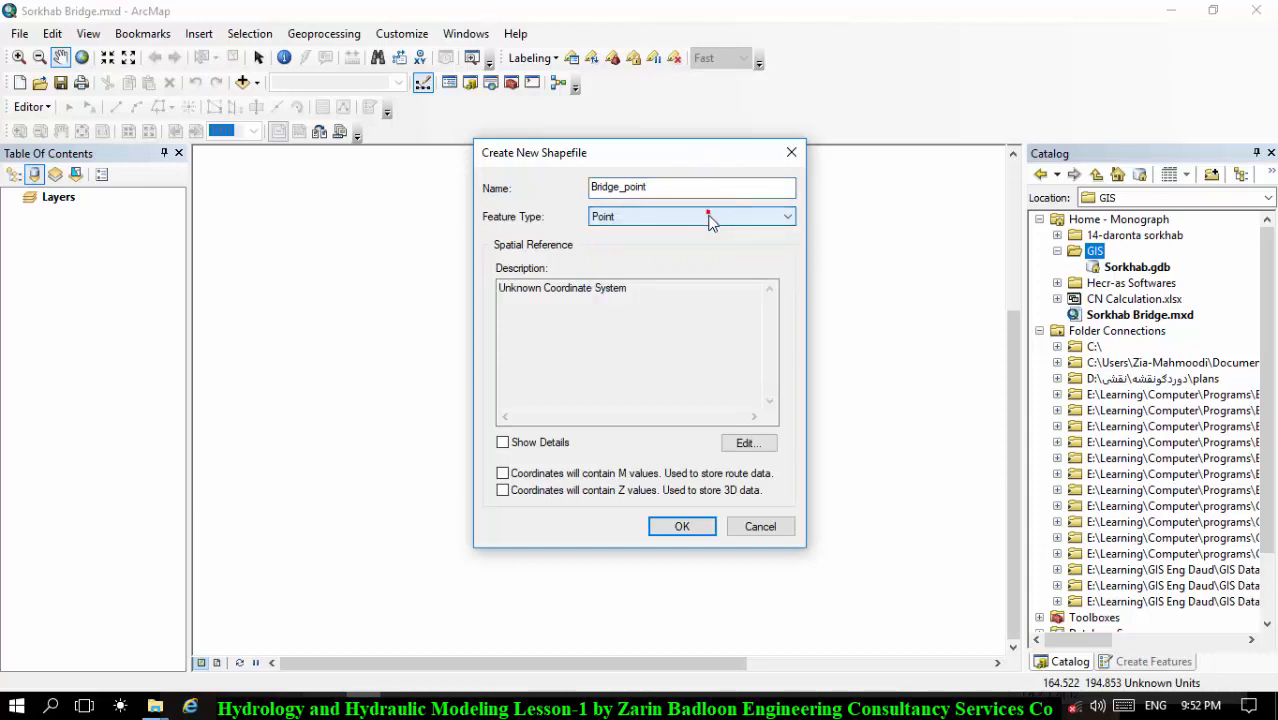
Step: Assign the WGS 1984 UTM Zone 42N coordinate system to the new shapefile and create it
{"action": "left_click", "coordinate": [743, 443]}
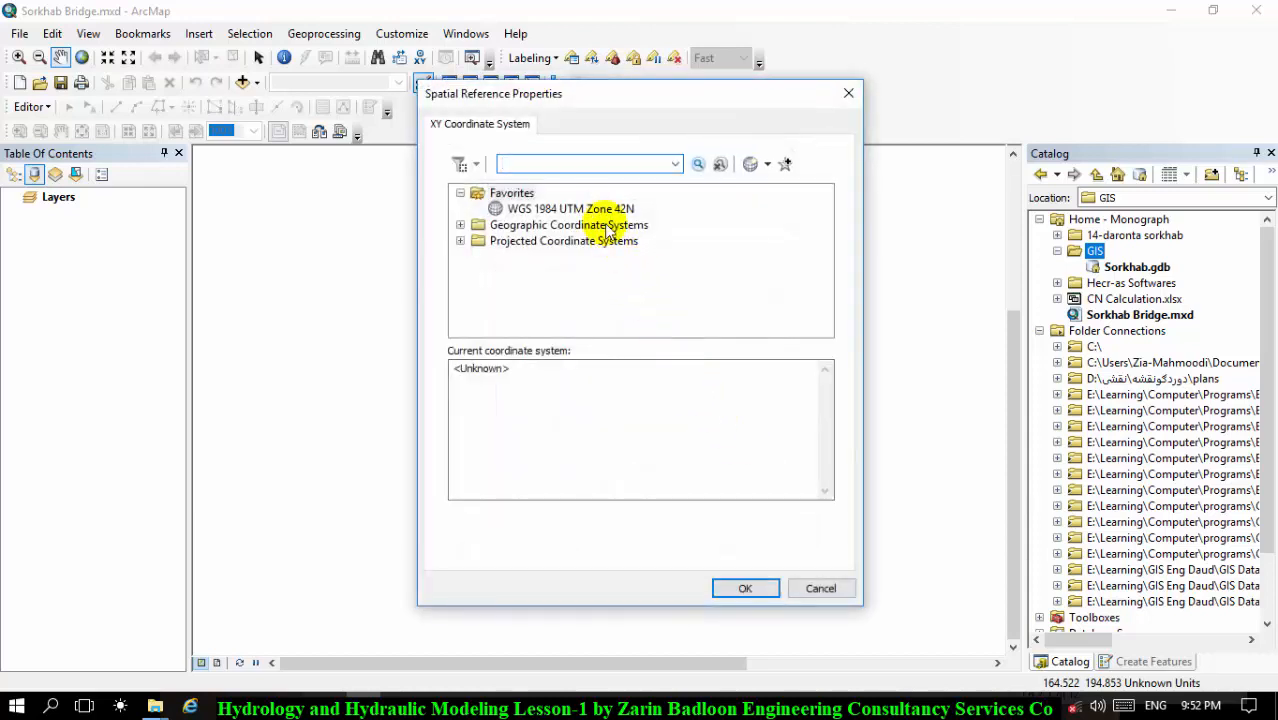
{"action": "left_click", "coordinate": [605, 210]}
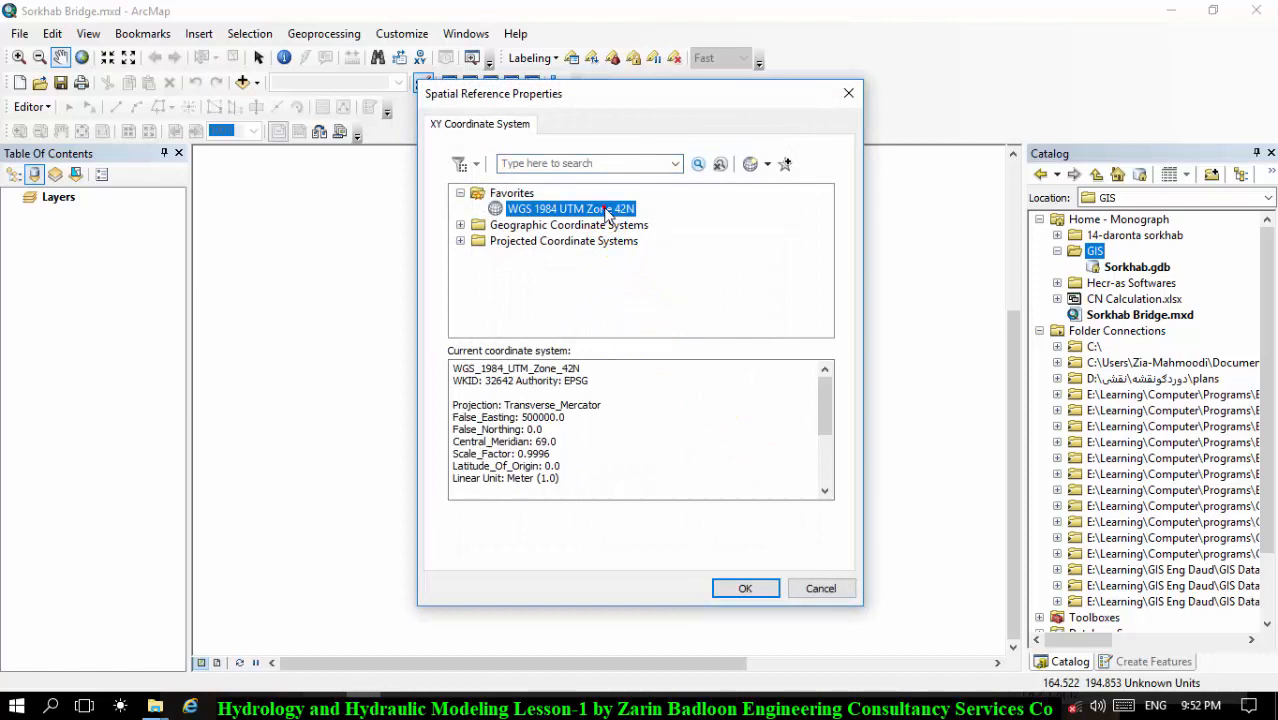
{"action": "left_click", "coordinate": [740, 589]}
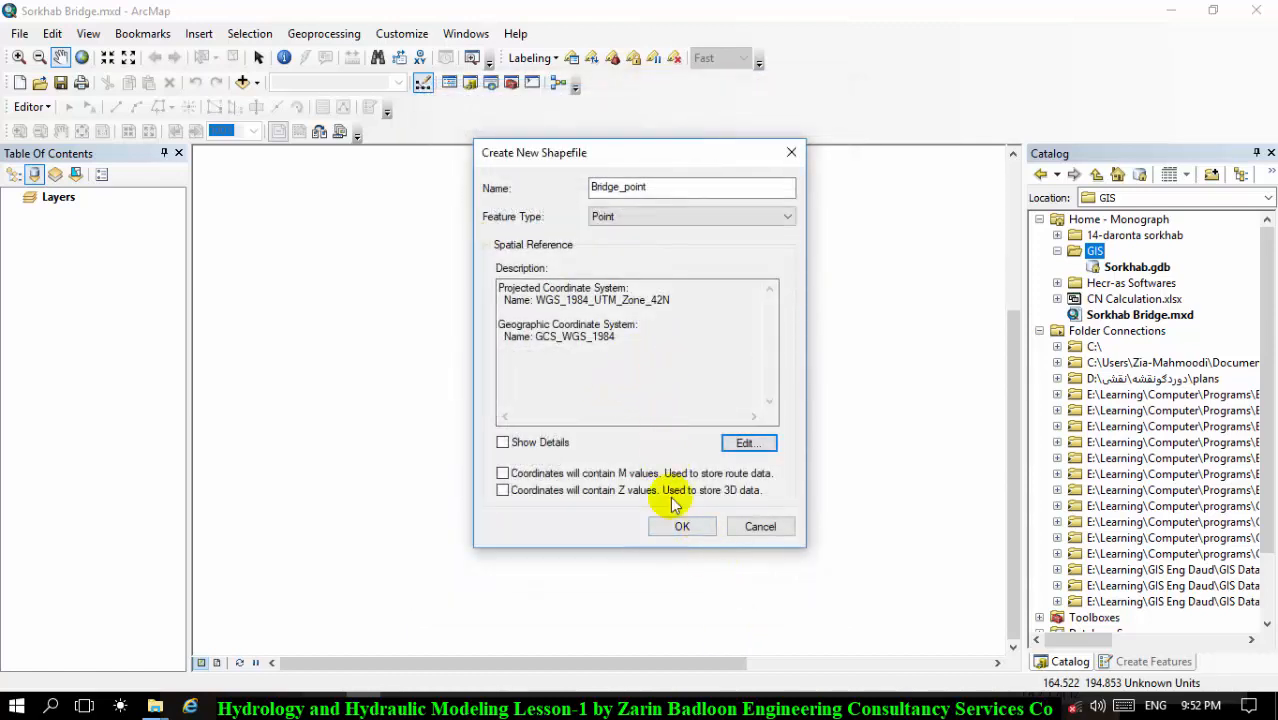
{"action": "left_click", "coordinate": [682, 526]}
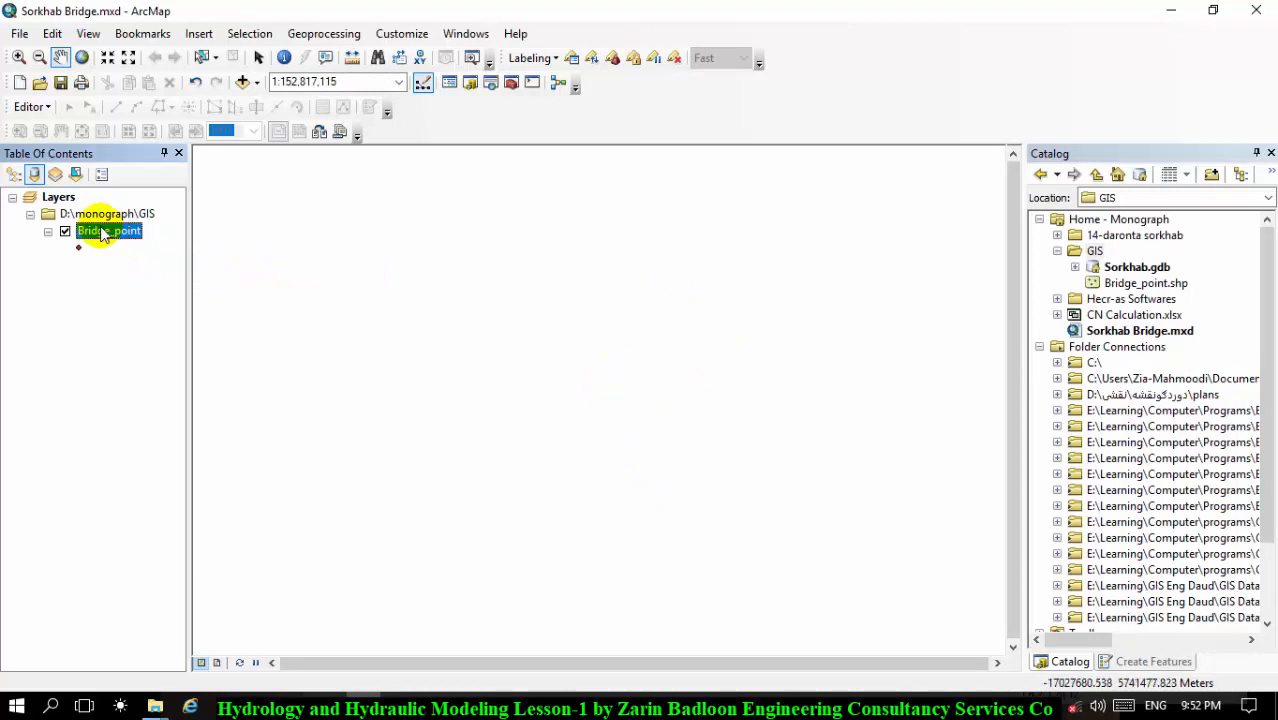
{"action": "left_click", "coordinate": [489, 273]}
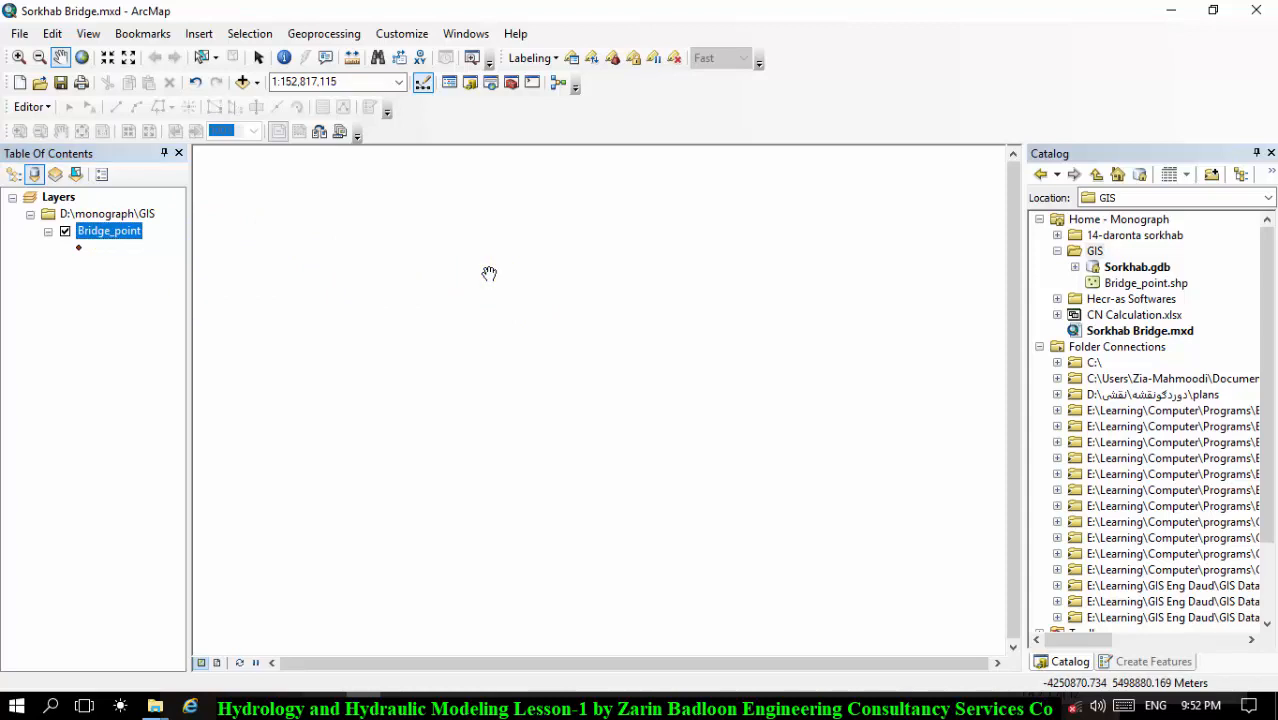
{"action": "right_click", "coordinate": [488, 265]}
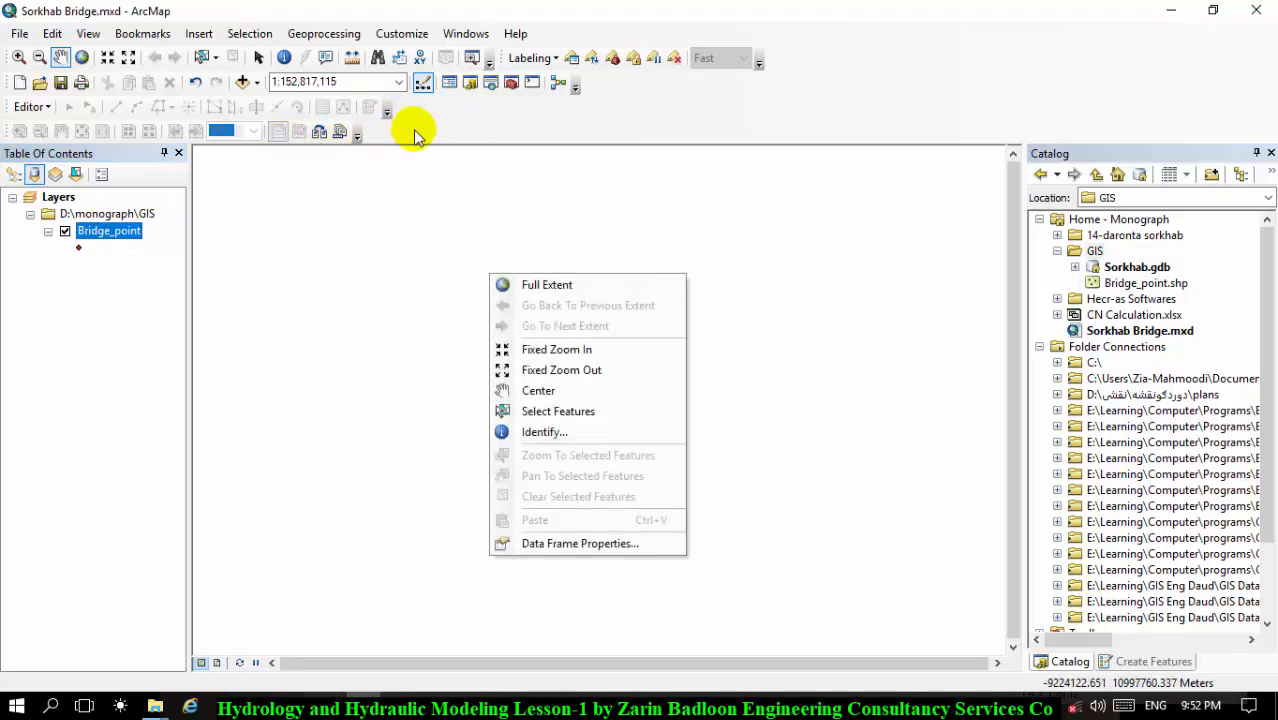
{"action": "left_click", "coordinate": [424, 131]}
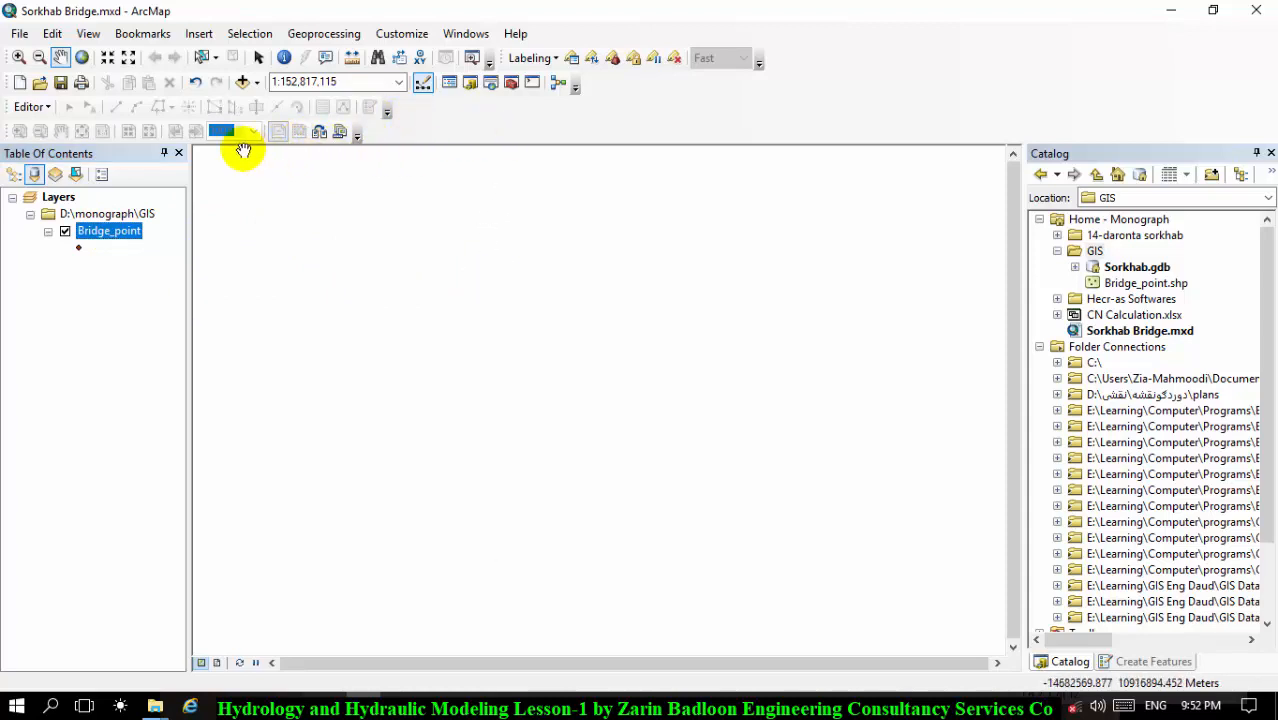
Step: Start an edit session and choose the Bridge_point template for creating a point
{"action": "left_click", "coordinate": [30, 106]}
{"action": "left_click", "coordinate": [44, 119]}
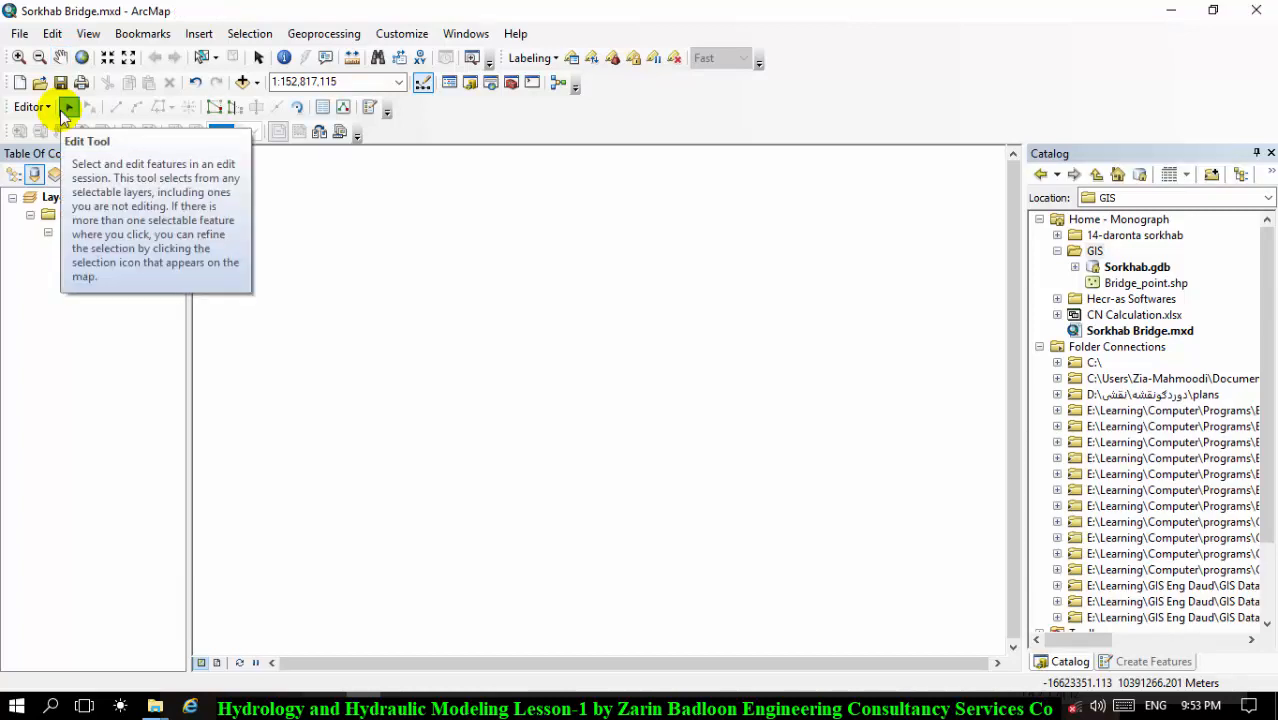
{"action": "left_click", "coordinate": [369, 107]}
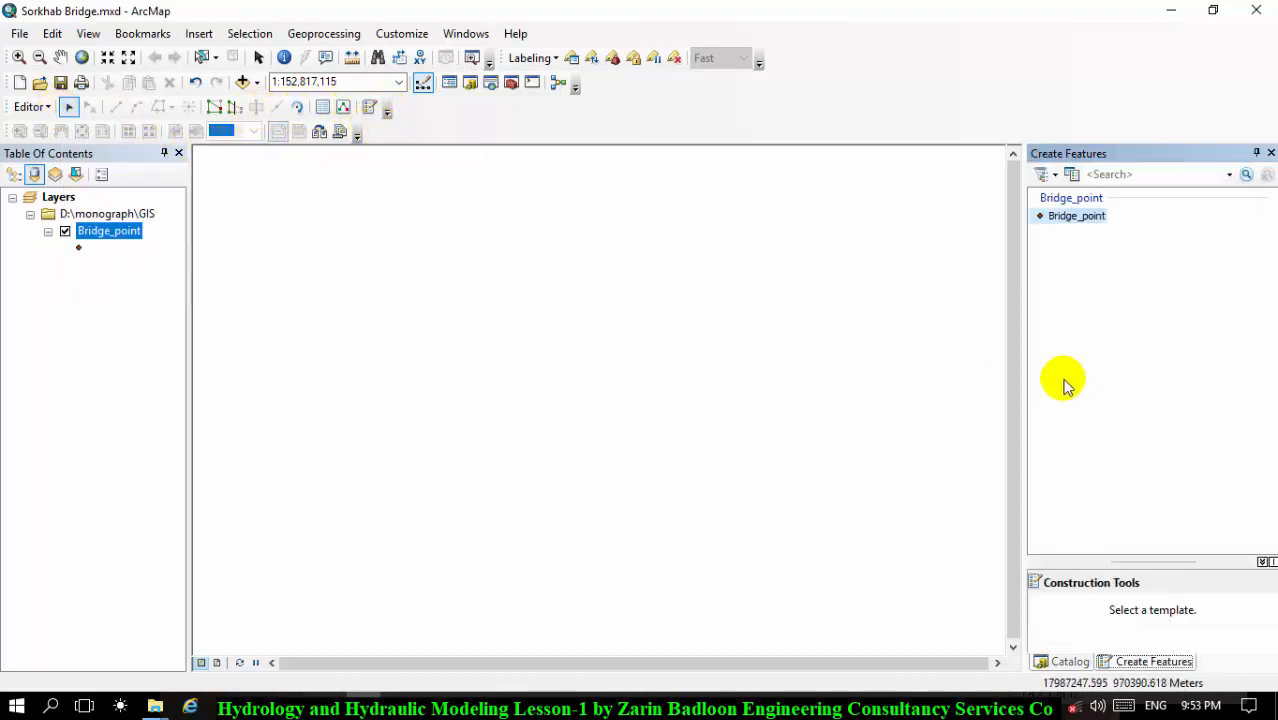
{"action": "left_click", "coordinate": [1076, 218]}
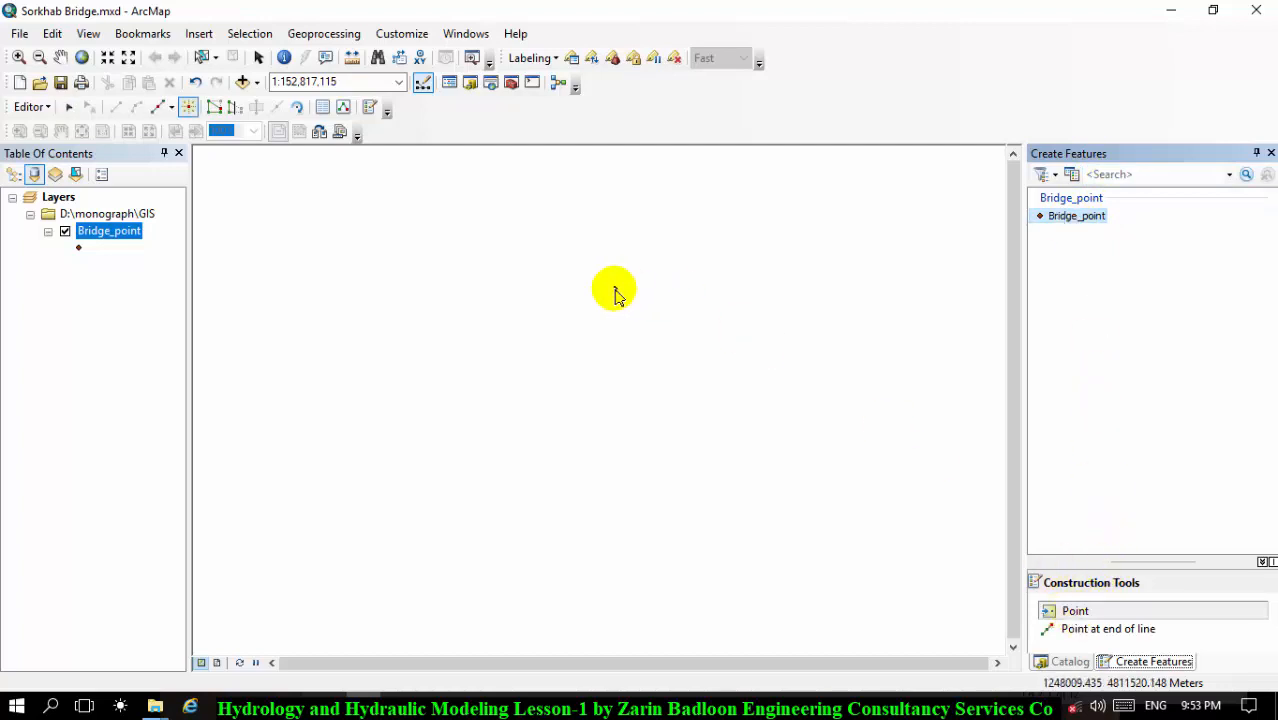
Step: Open the Absolute X, Y entry for the new bridge point and close it without entering coordinates
{"action": "right_click", "coordinate": [569, 275]}
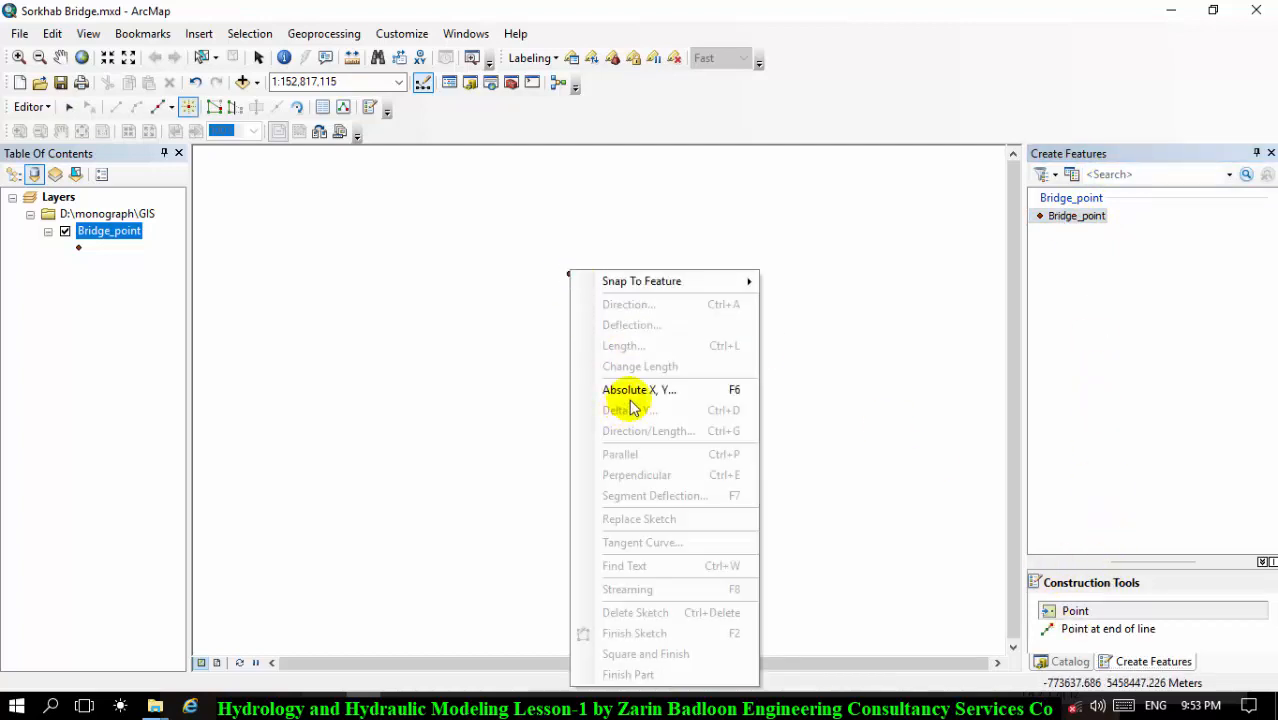
{"action": "left_click", "coordinate": [636, 390]}
{"action": "double_click", "coordinate": [628, 391]}
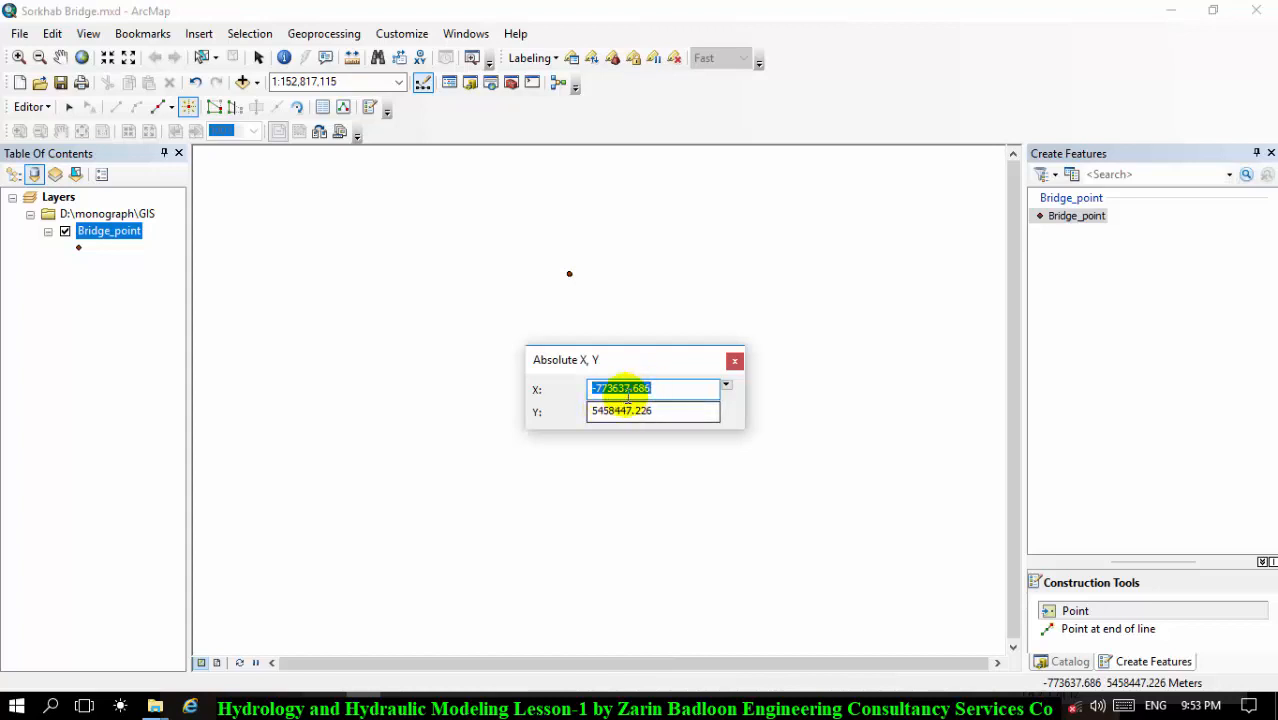
{"action": "left_click", "coordinate": [735, 360]}
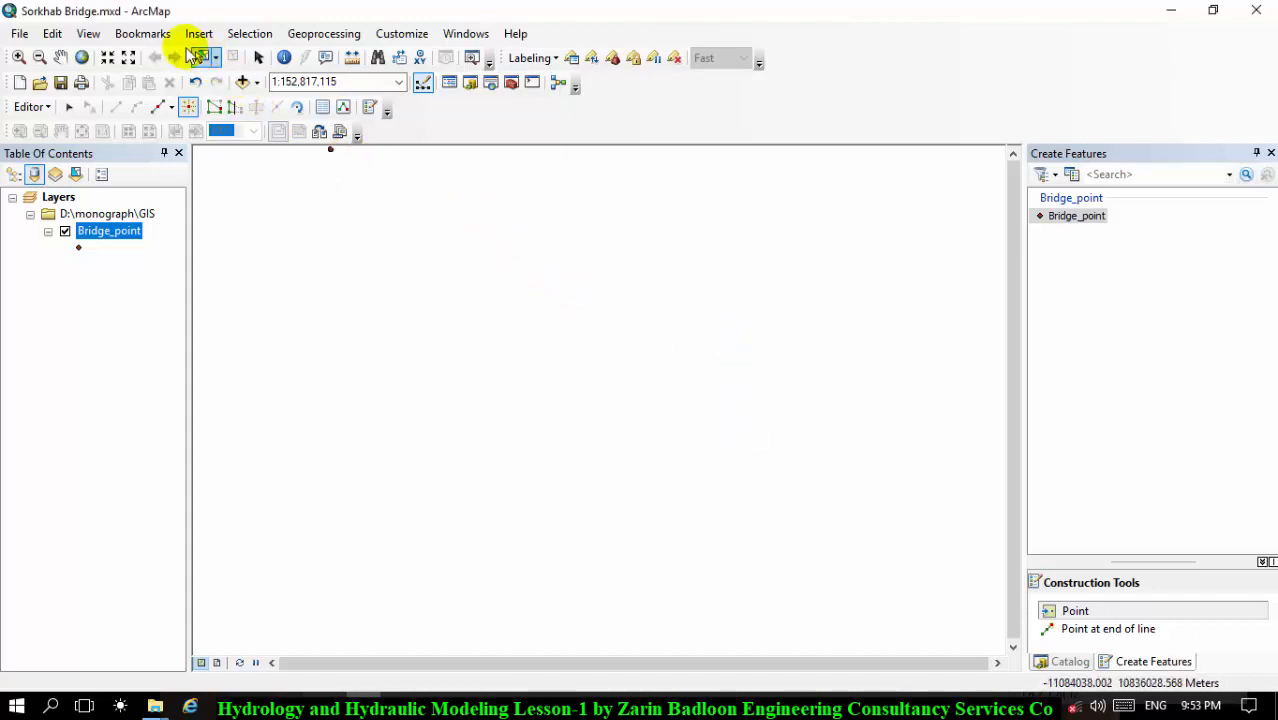
Step: Check the coordinate system in the data frame properties and close the dialog without changes
{"action": "left_click", "coordinate": [80, 57]}
{"action": "left_click", "coordinate": [95, 35]}
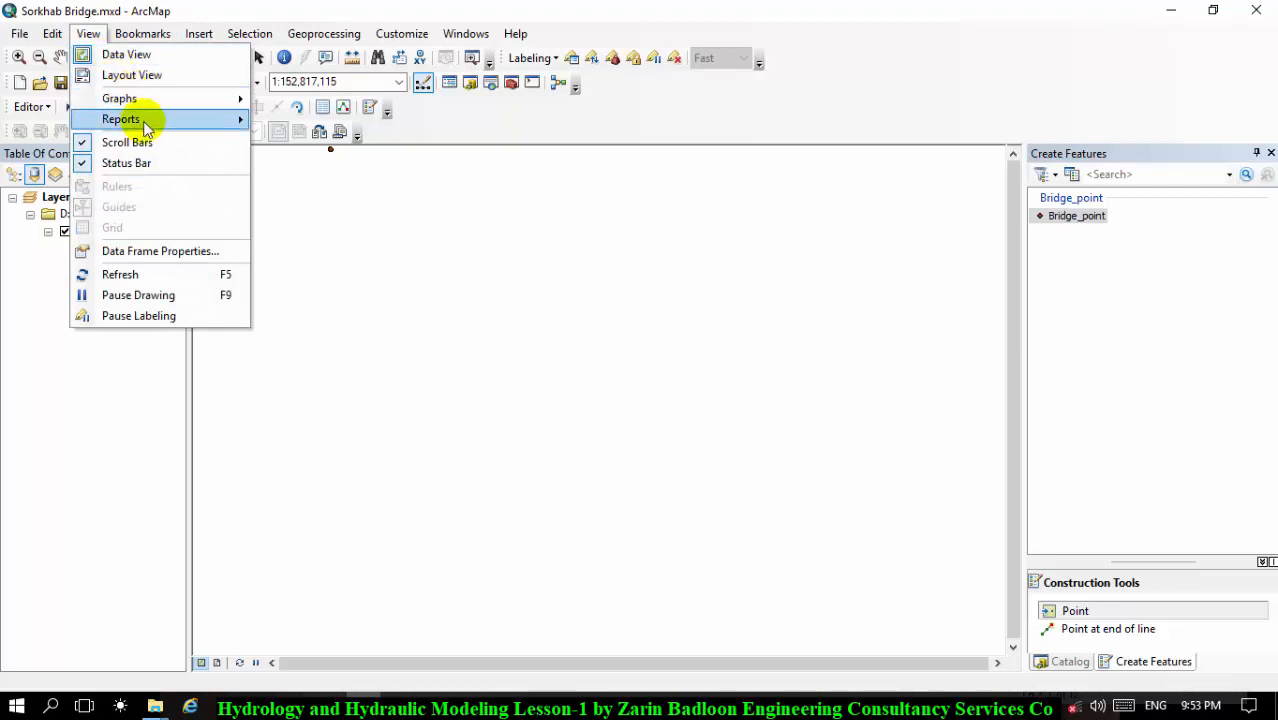
{"action": "left_click", "coordinate": [157, 256]}
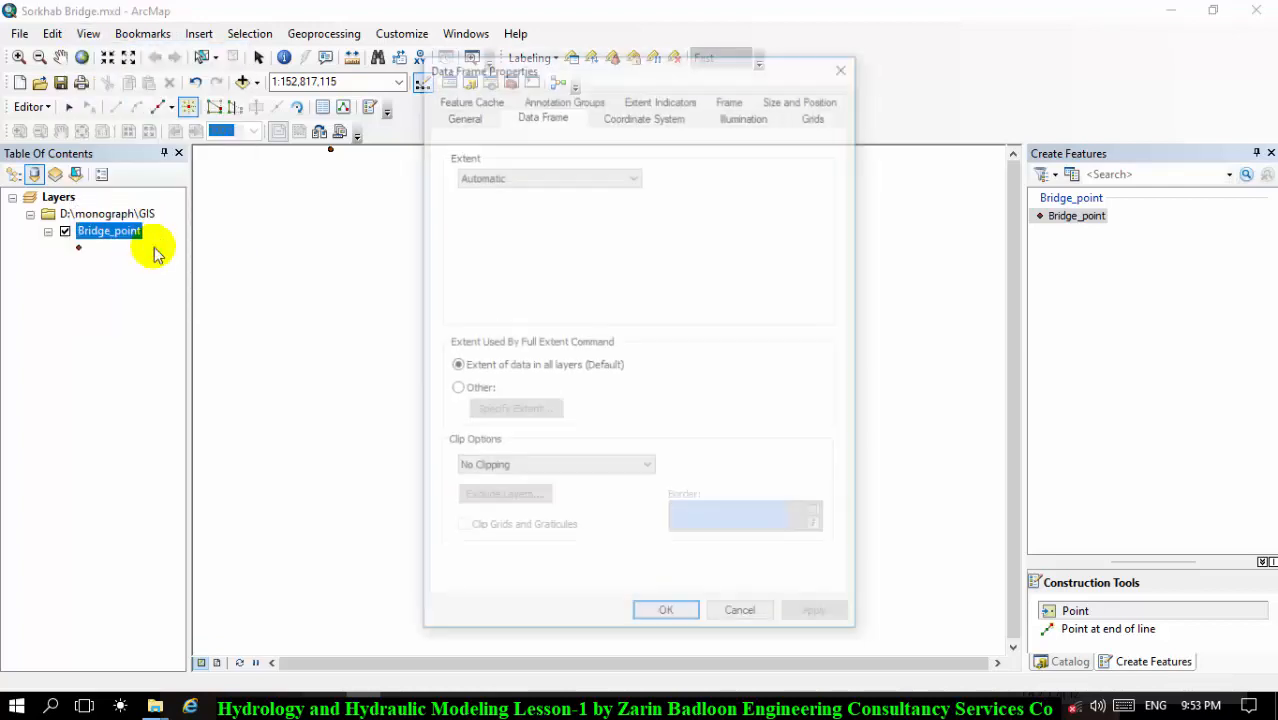
{"action": "left_click", "coordinate": [662, 117]}
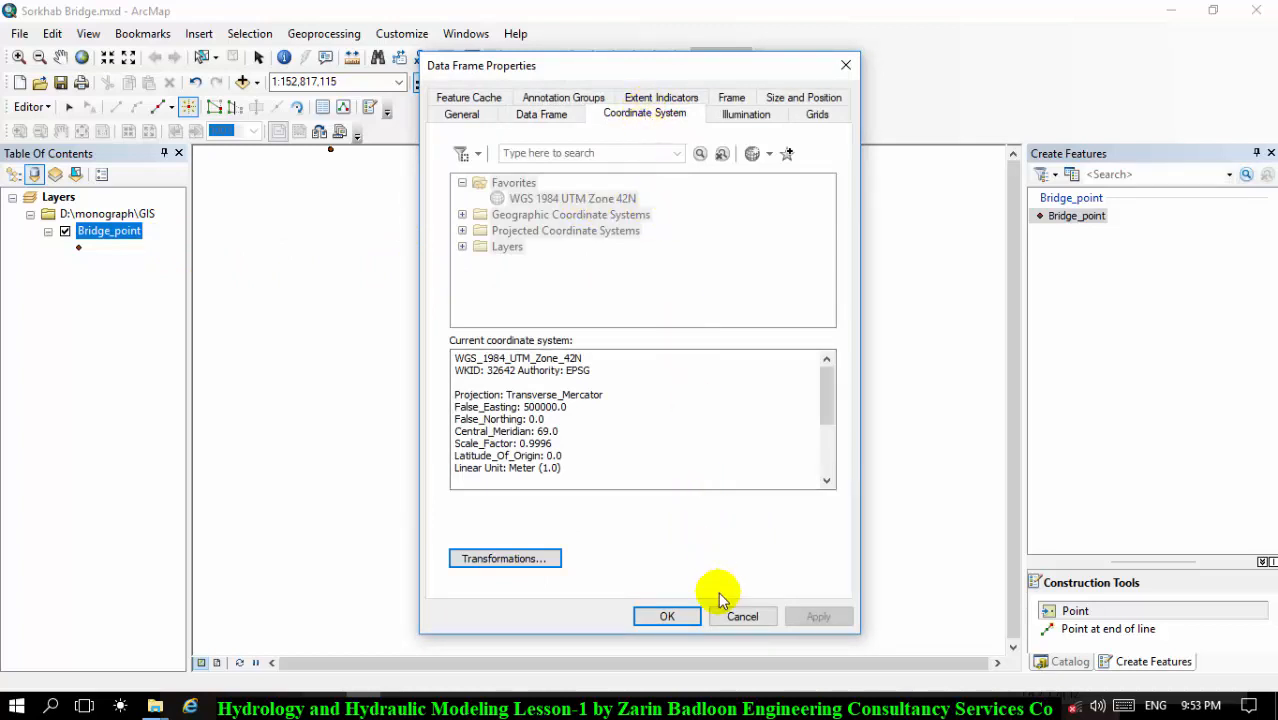
{"action": "left_click", "coordinate": [740, 616]}
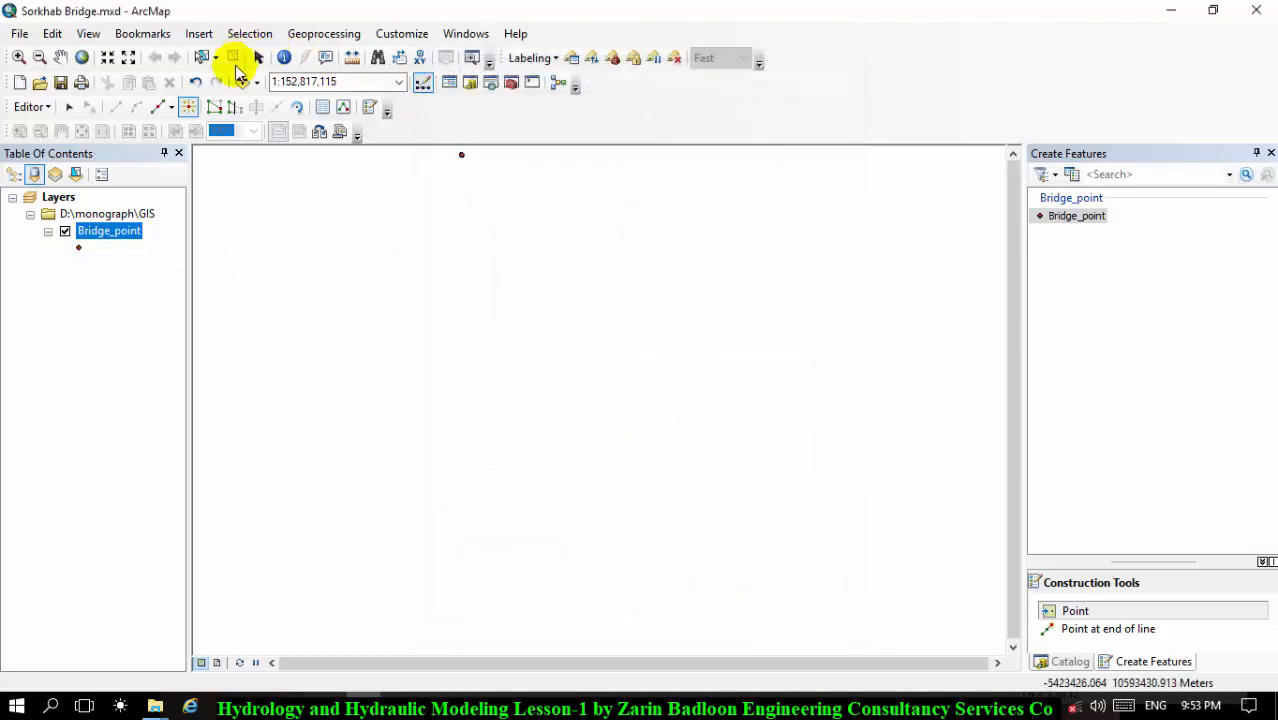
Step: Stop the edit session and apply the WGS 1984 UTM Zone 42N coordinate system to the data frame
{"action": "left_click", "coordinate": [33, 106]}
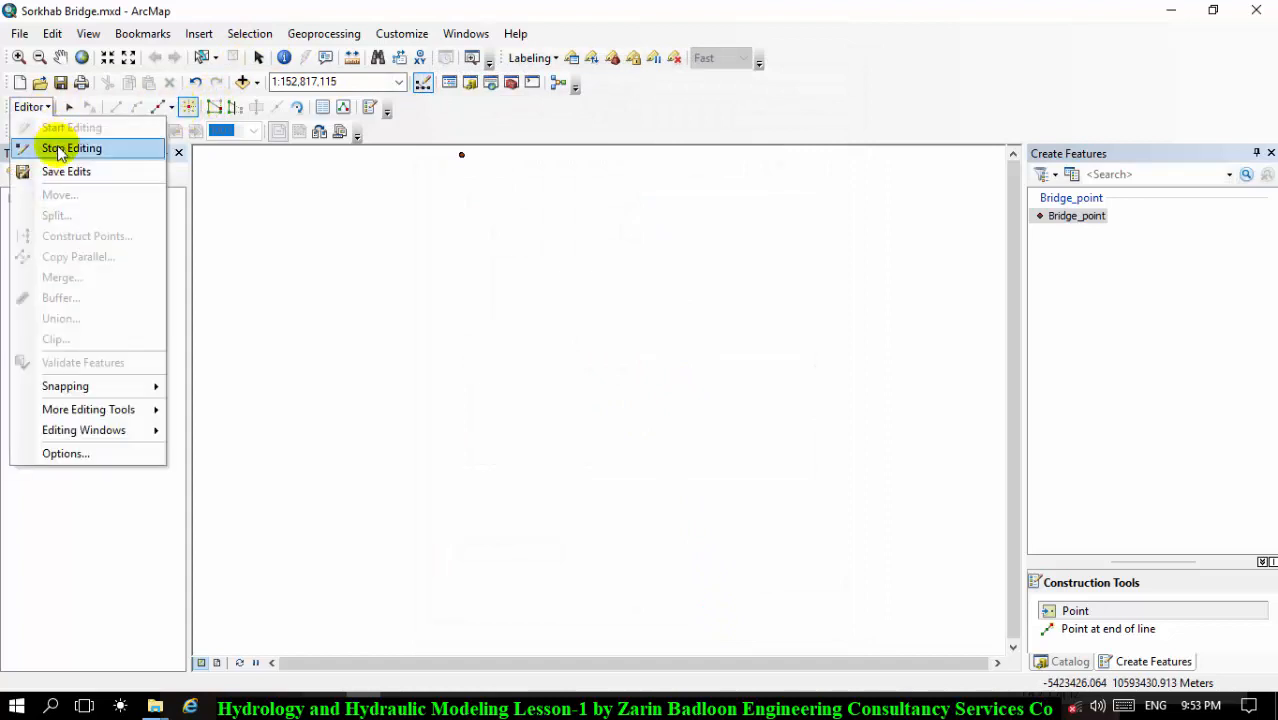
{"action": "left_click", "coordinate": [57, 146]}
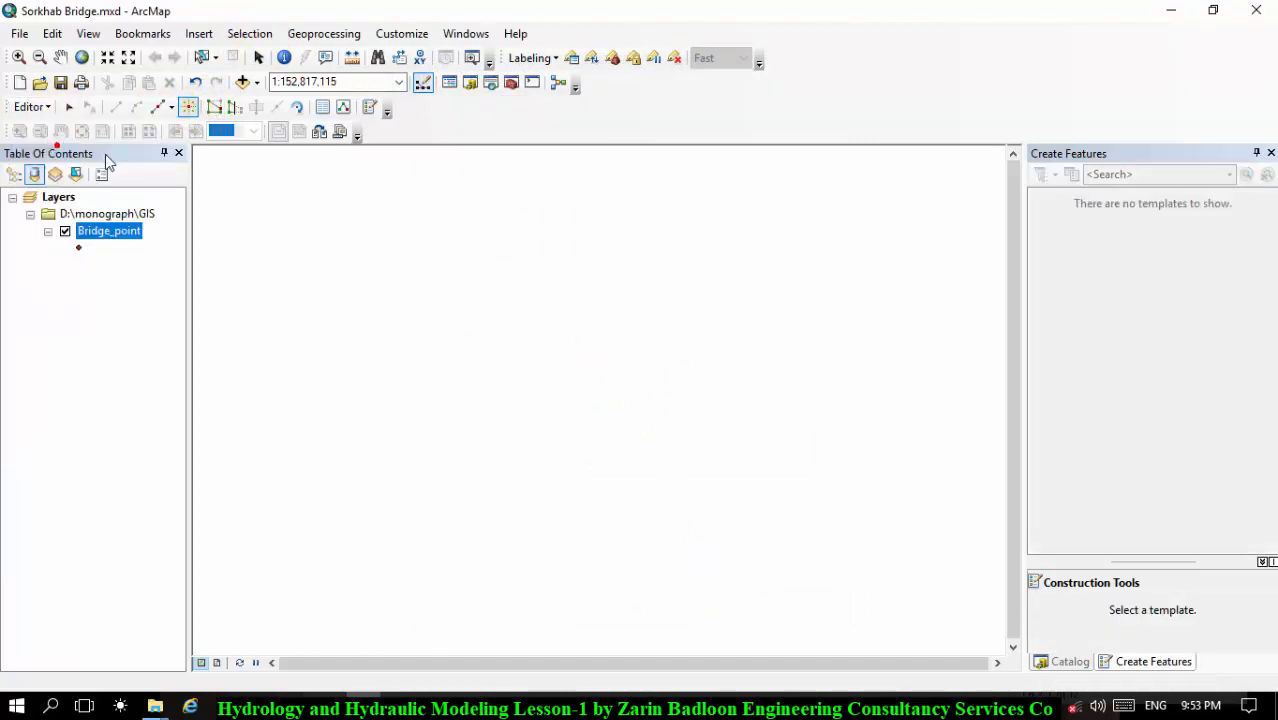
{"action": "left_click", "coordinate": [103, 34]}
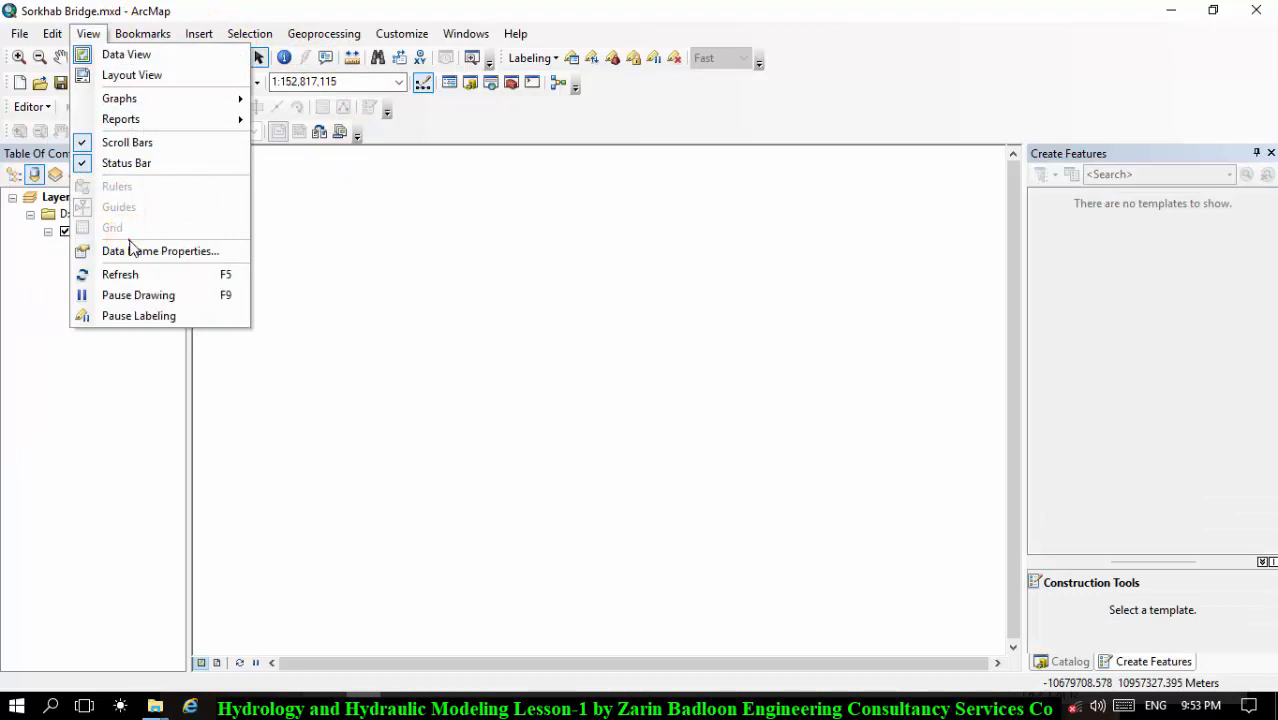
{"action": "left_click", "coordinate": [131, 255]}
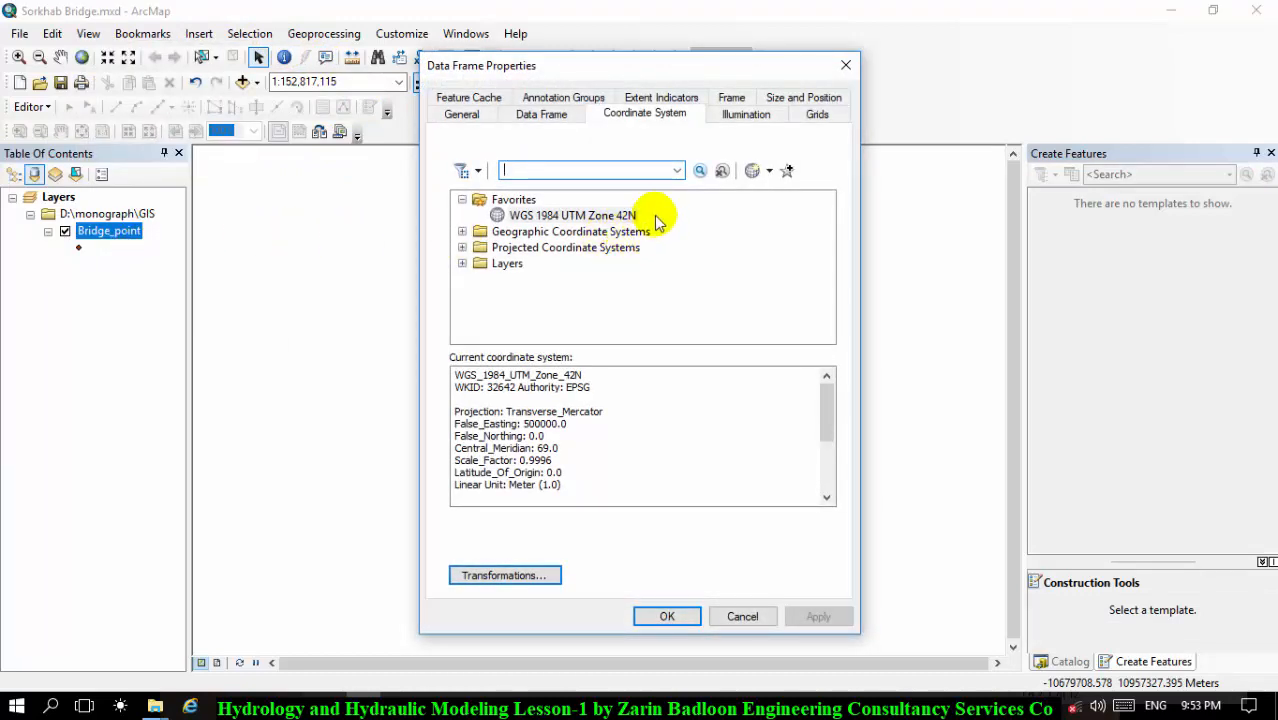
{"action": "left_click", "coordinate": [622, 219]}
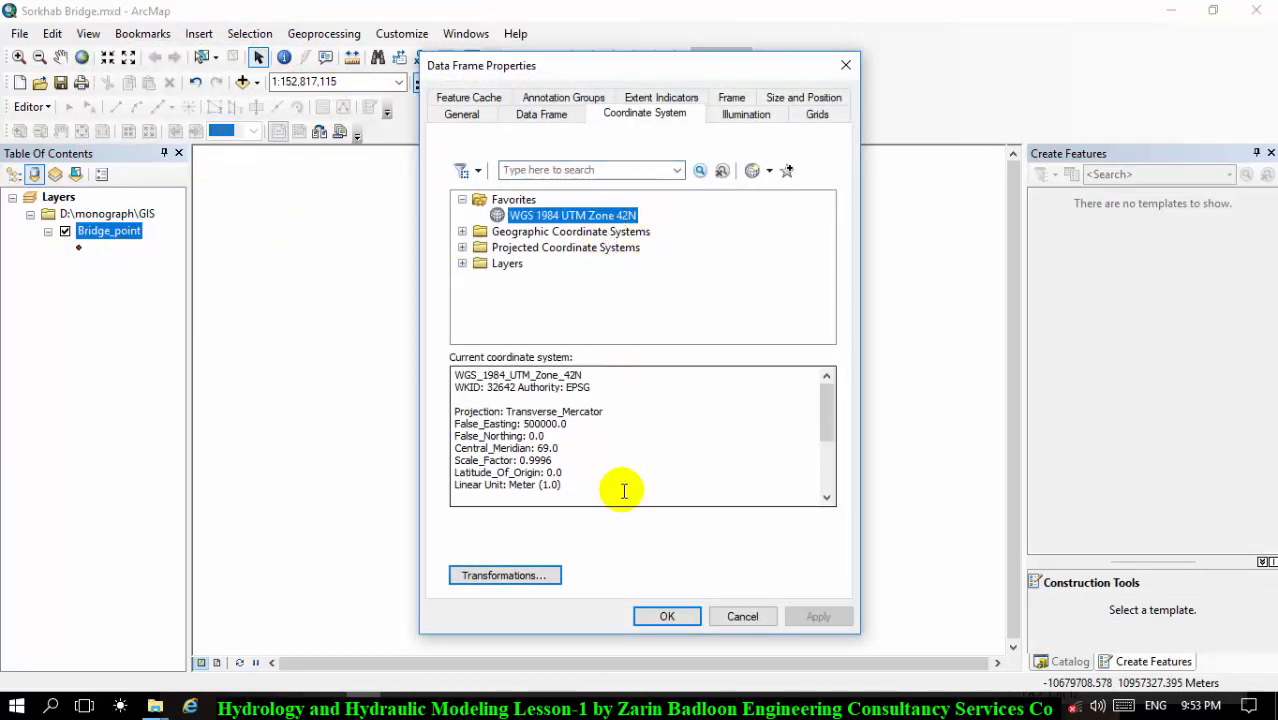
{"action": "left_click", "coordinate": [667, 617]}
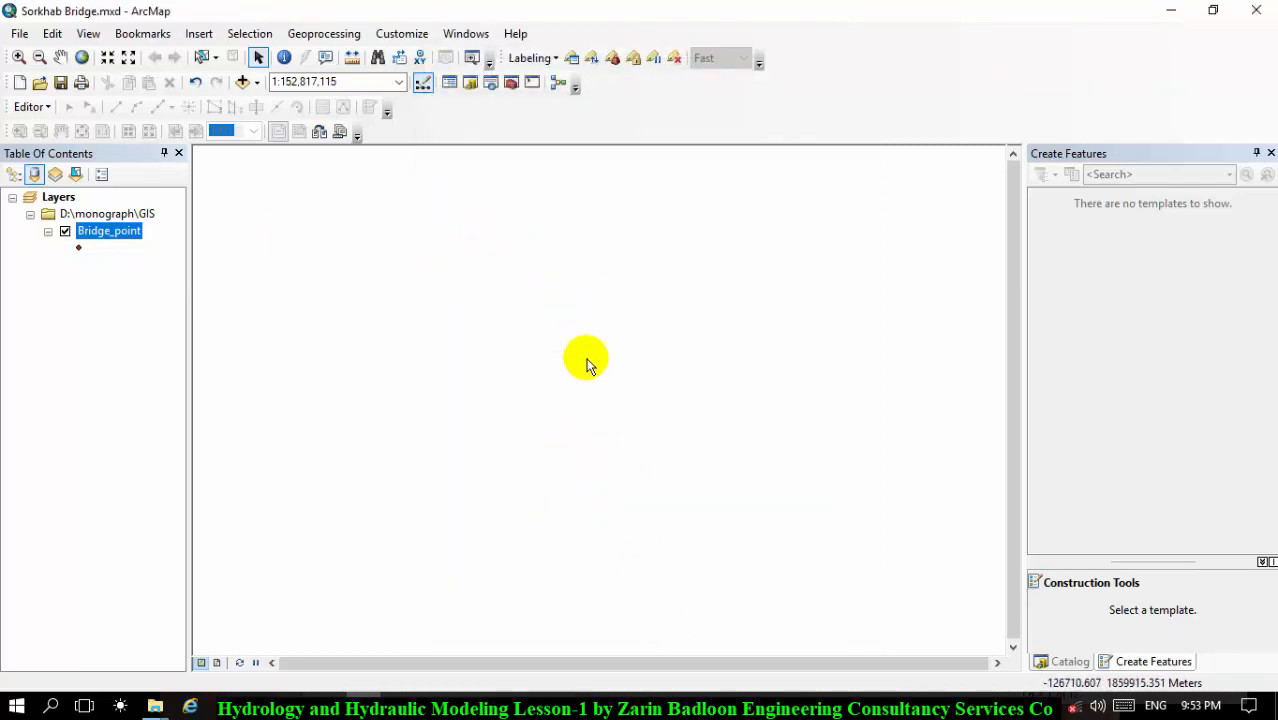
Step: Add Afghanistan.shp from the Afghanistan_Admin_Boundaries folder to the map as a reference layer
{"action": "left_click", "coordinate": [243, 82]}
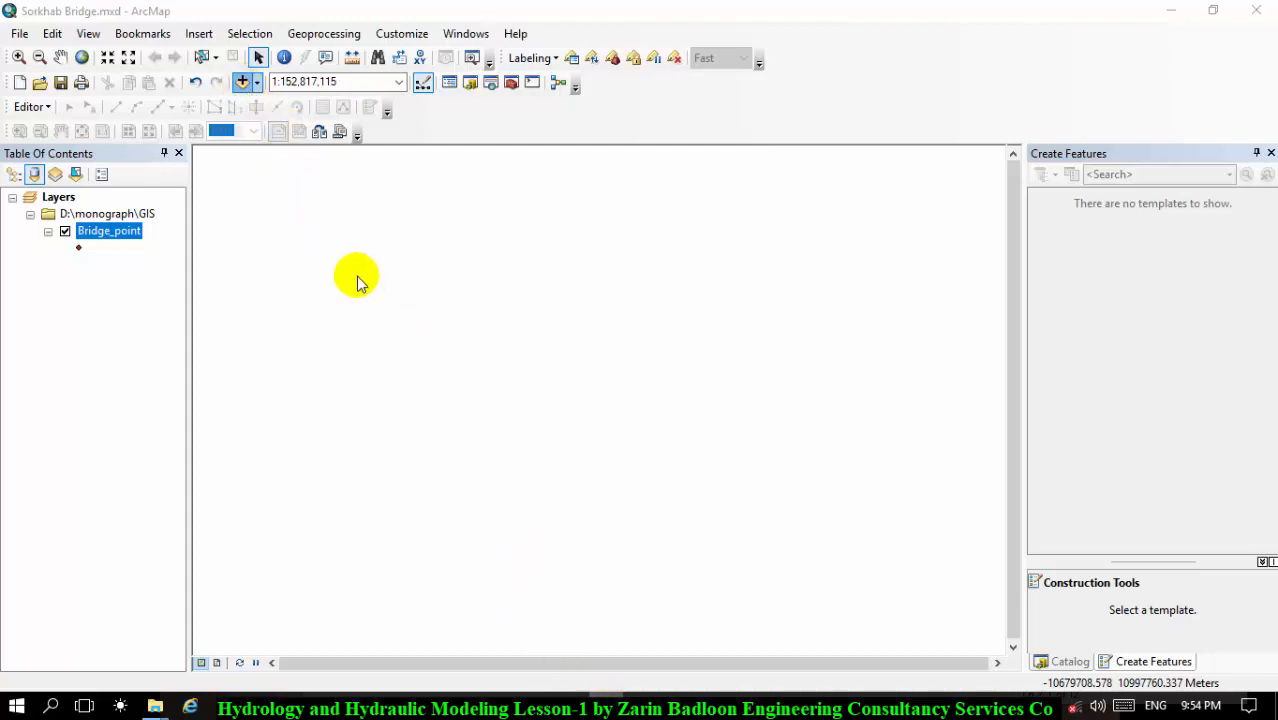
{"action": "left_click", "coordinate": [243, 82]}
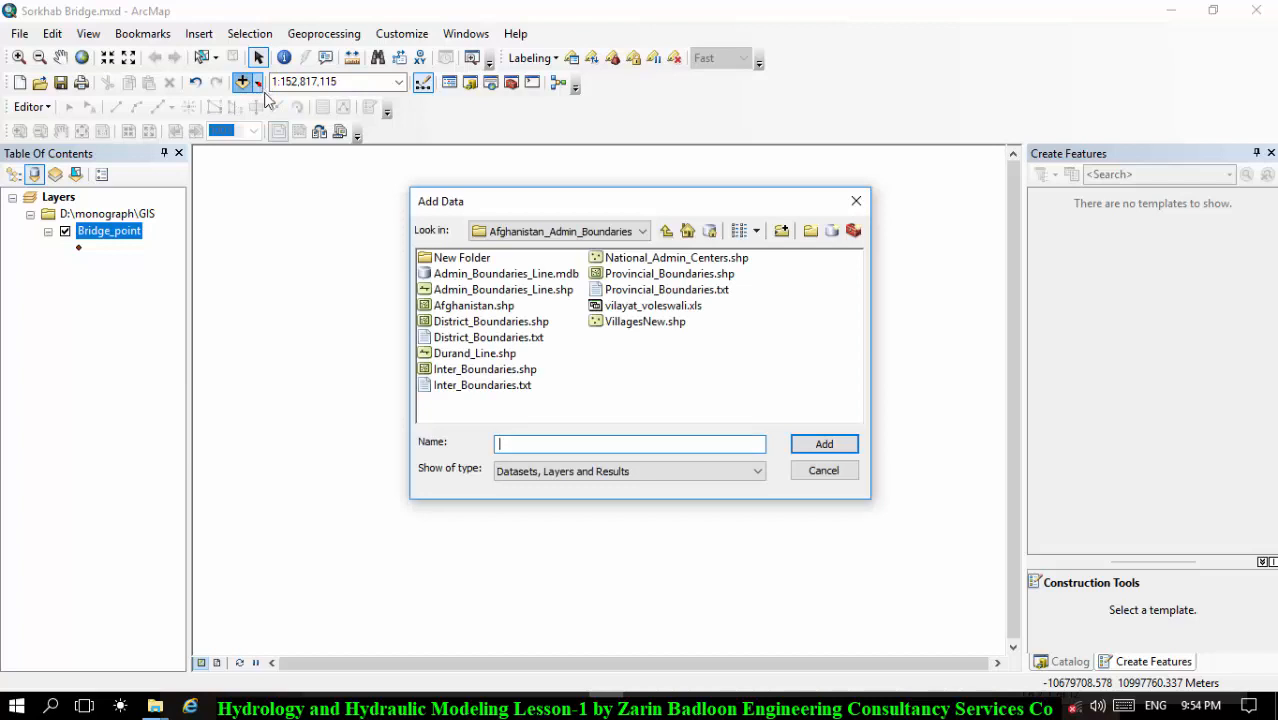
{"action": "left_click", "coordinate": [480, 305]}
{"action": "left_click", "coordinate": [845, 446]}
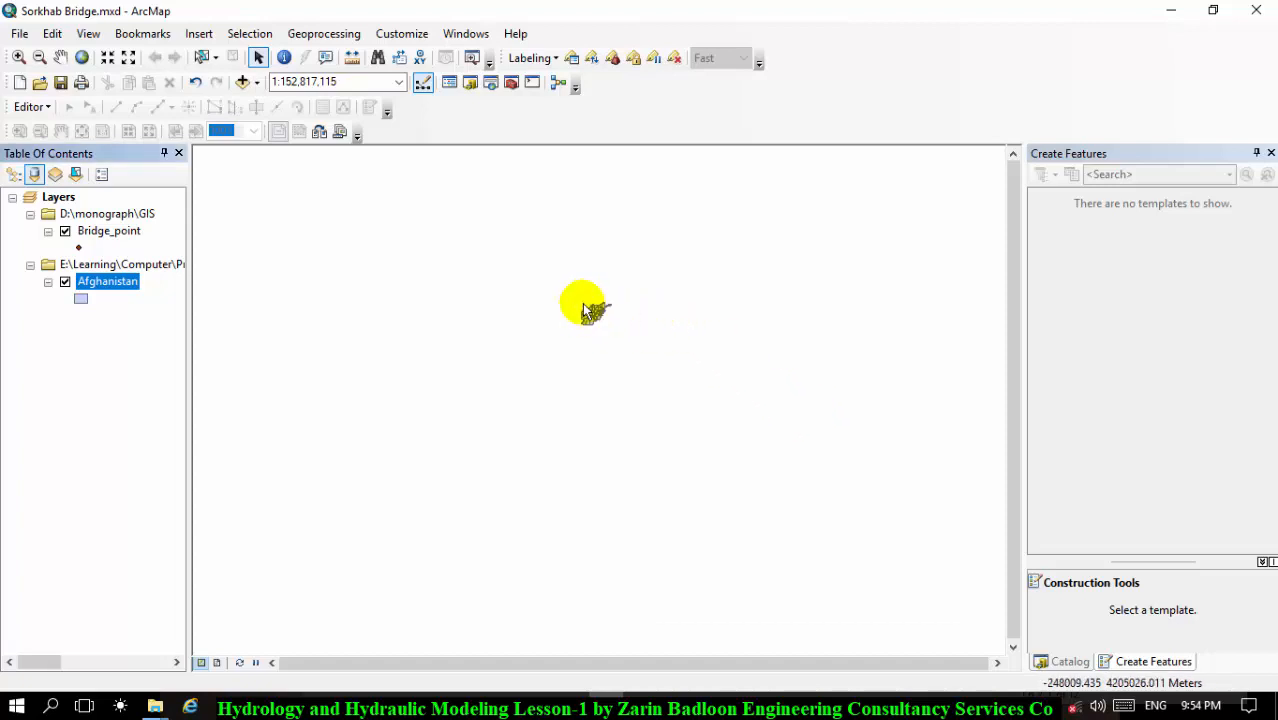
{"action": "scroll", "coordinate": [600, 310], "scroll_direction": "up", "scroll_amount": 5}
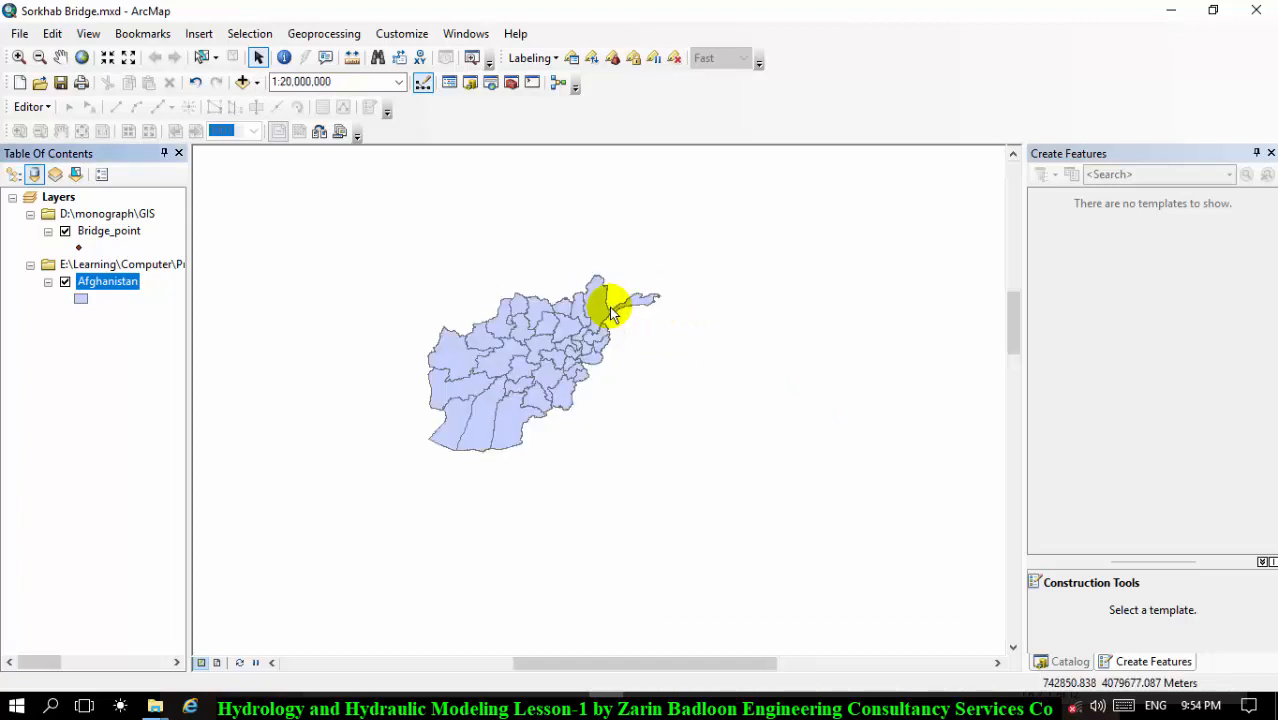
{"action": "scroll", "coordinate": [610, 335], "scroll_direction": "up", "scroll_amount": 5}
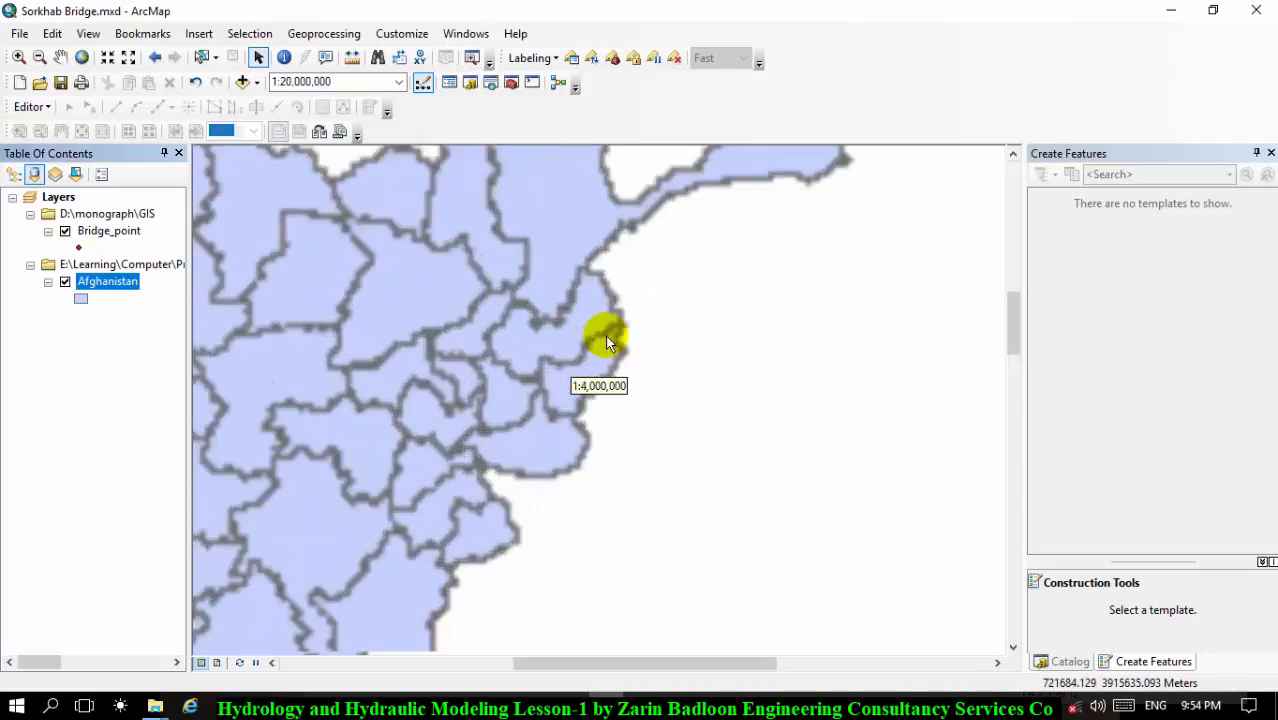
Step: Start an edit session on the Bridge_point layer despite the layer warning and choose its point template
{"action": "left_click", "coordinate": [256, 82]}
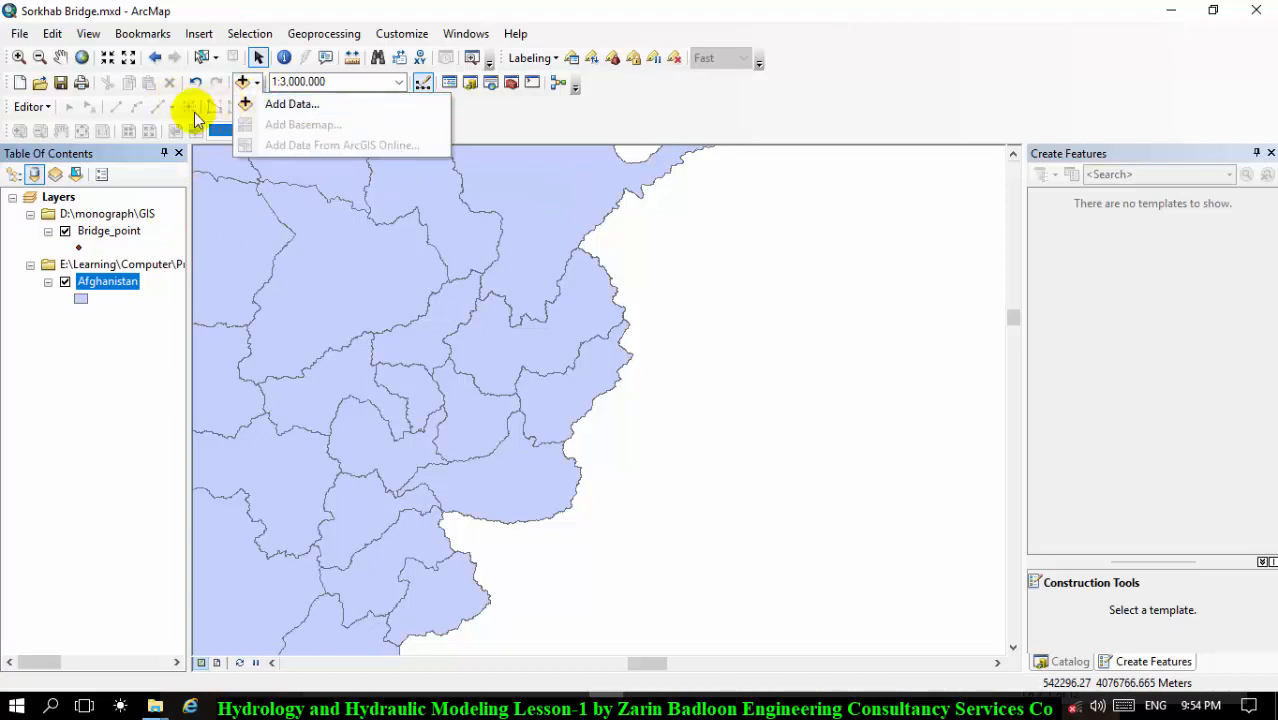
{"action": "left_click", "coordinate": [28, 106]}
{"action": "left_click", "coordinate": [70, 127]}
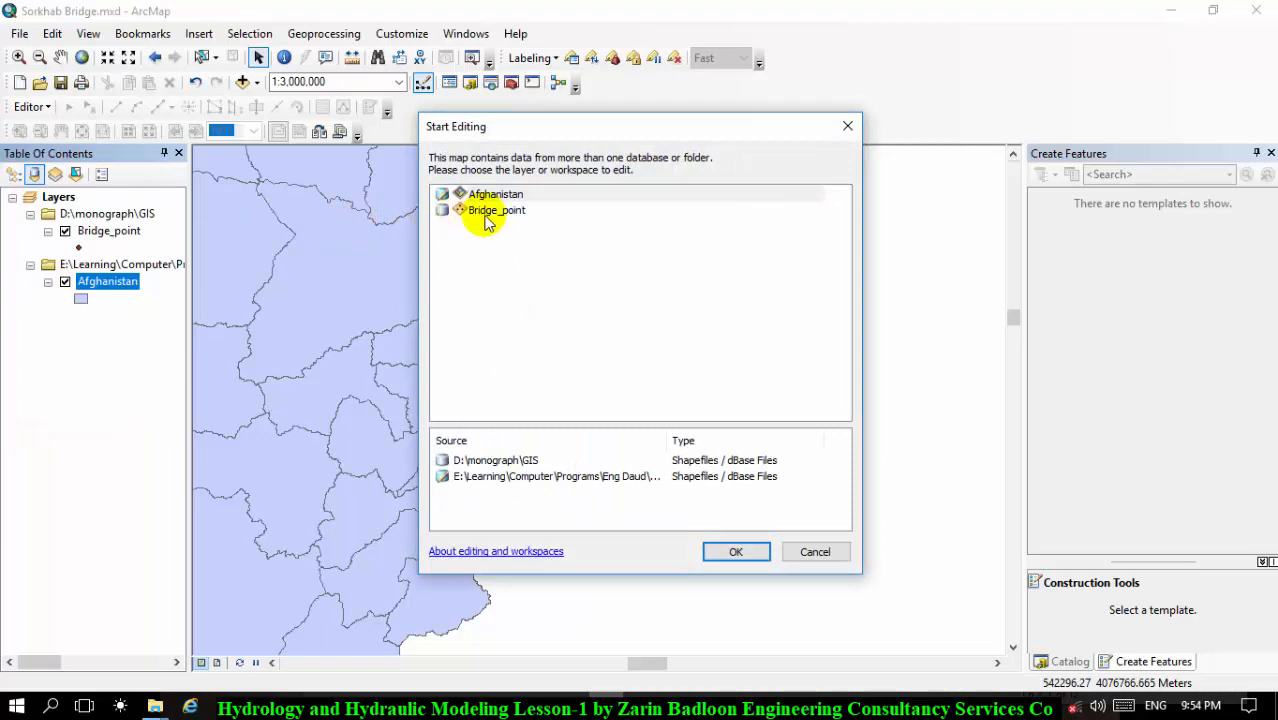
{"action": "left_click", "coordinate": [487, 221]}
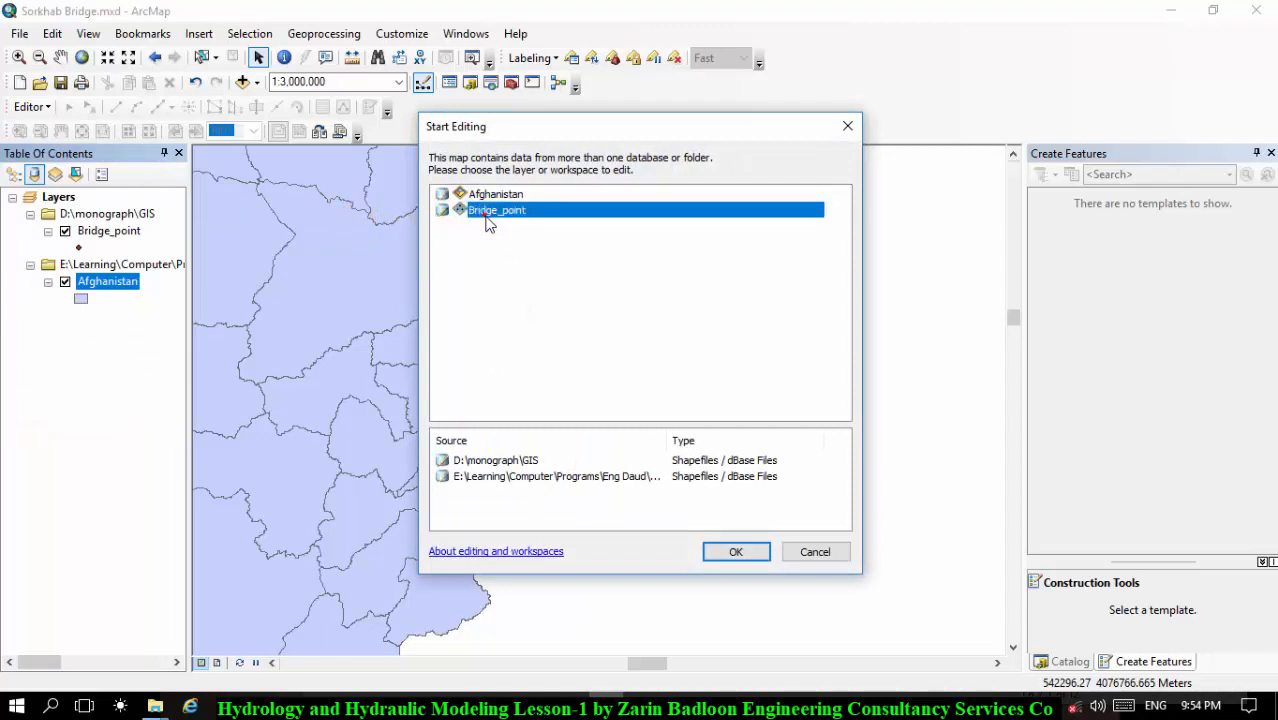
{"action": "left_click", "coordinate": [735, 552]}
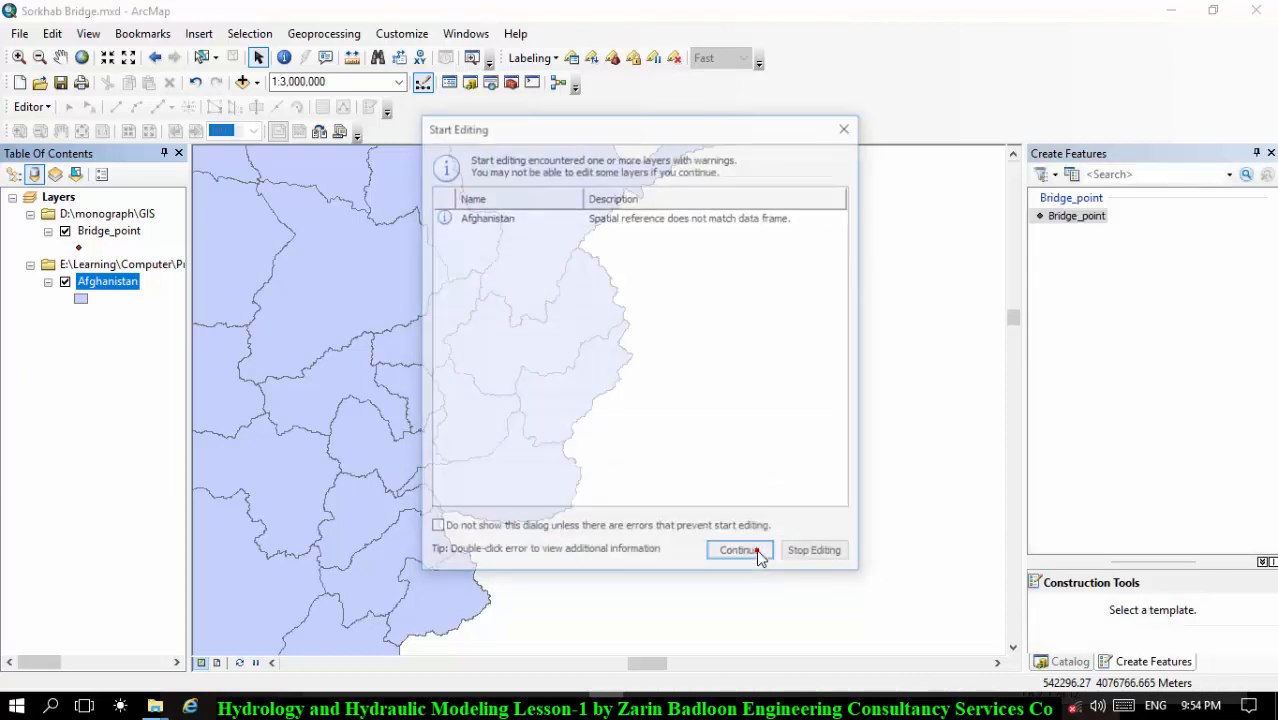
{"action": "left_click", "coordinate": [757, 555]}
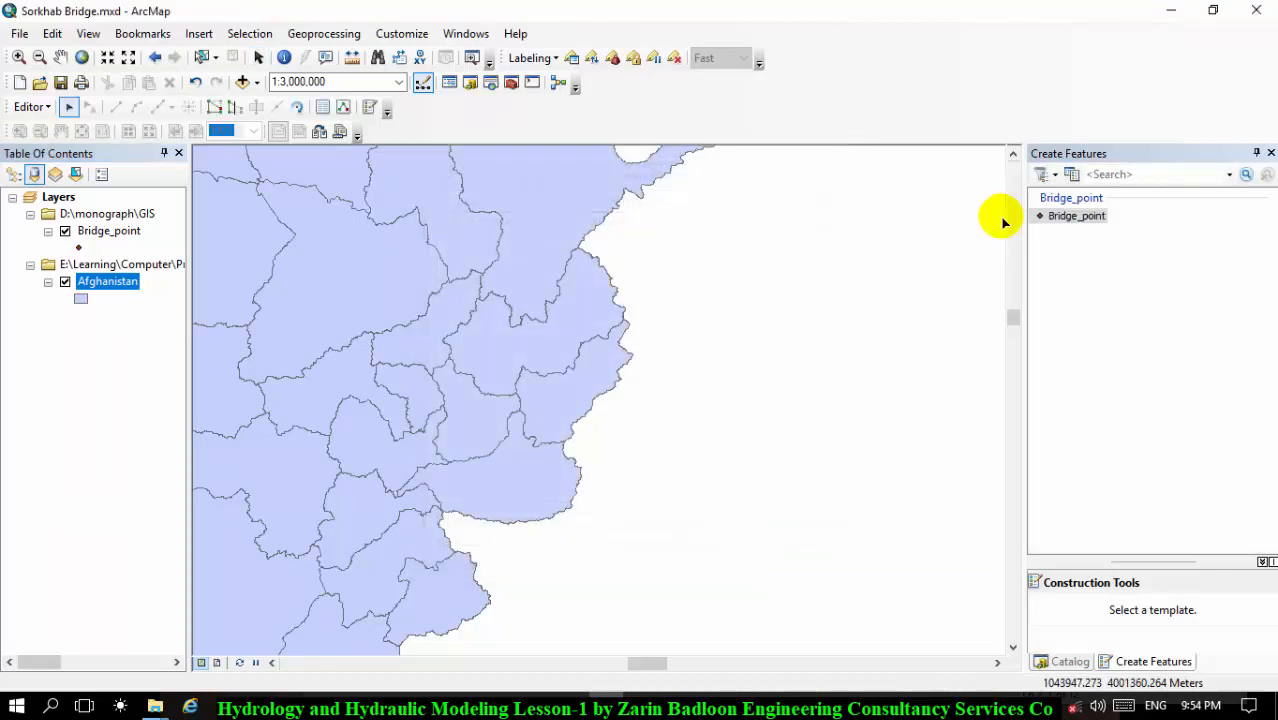
{"action": "left_click", "coordinate": [1076, 216]}
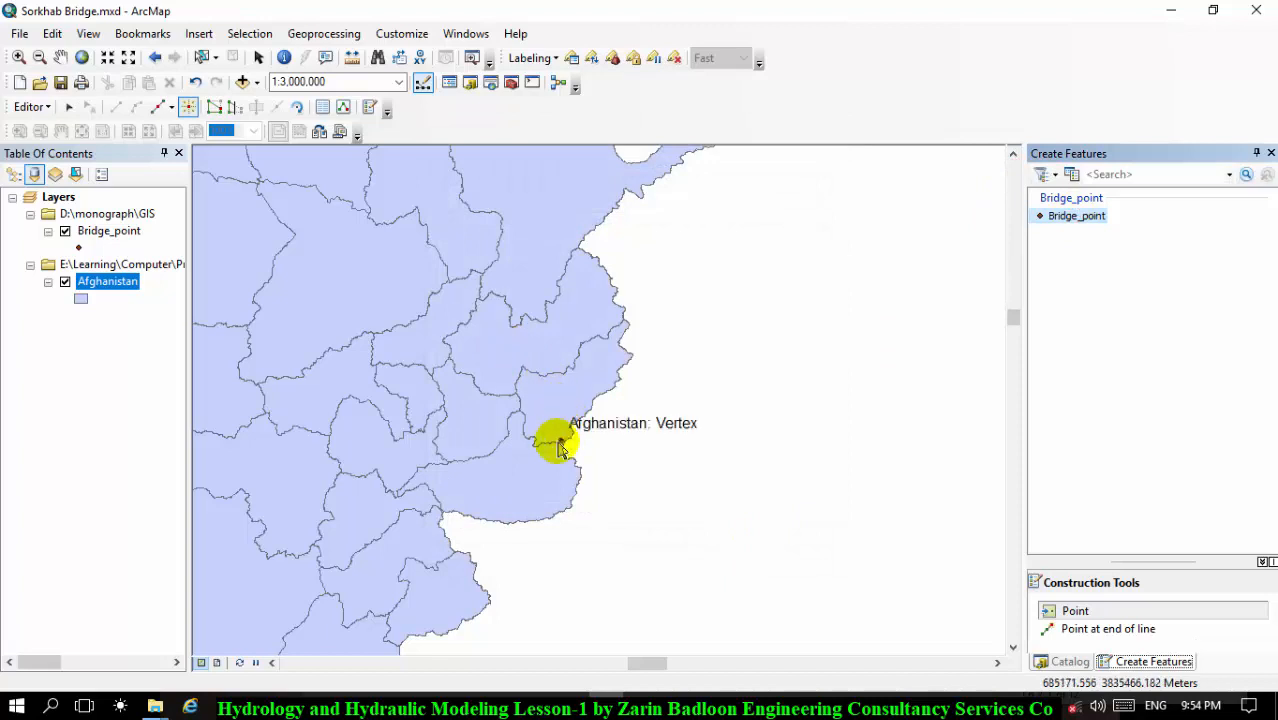
Step: Open the Absolute X, Y entry for a new point and set X to the easting 627476.44 copied from the 2134wef.txt notes
{"action": "right_click", "coordinate": [531, 466]}
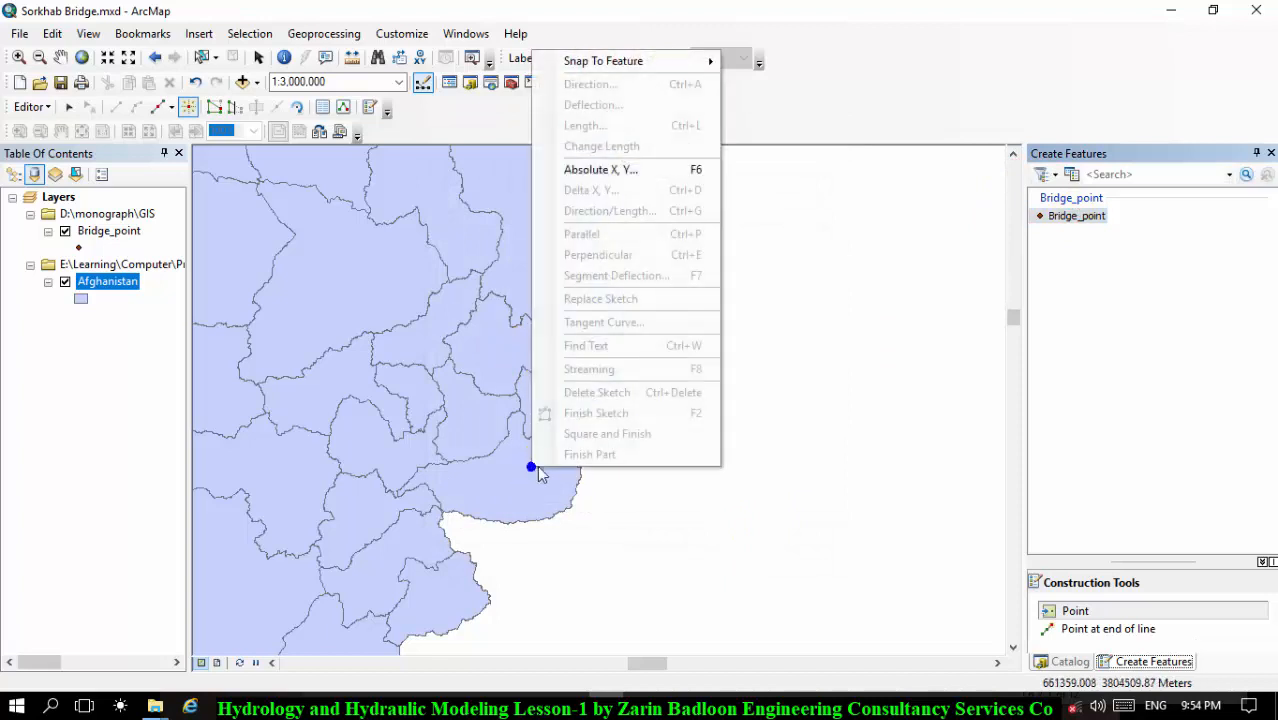
{"action": "left_click", "coordinate": [622, 171]}
{"action": "left_click", "coordinate": [639, 177]}
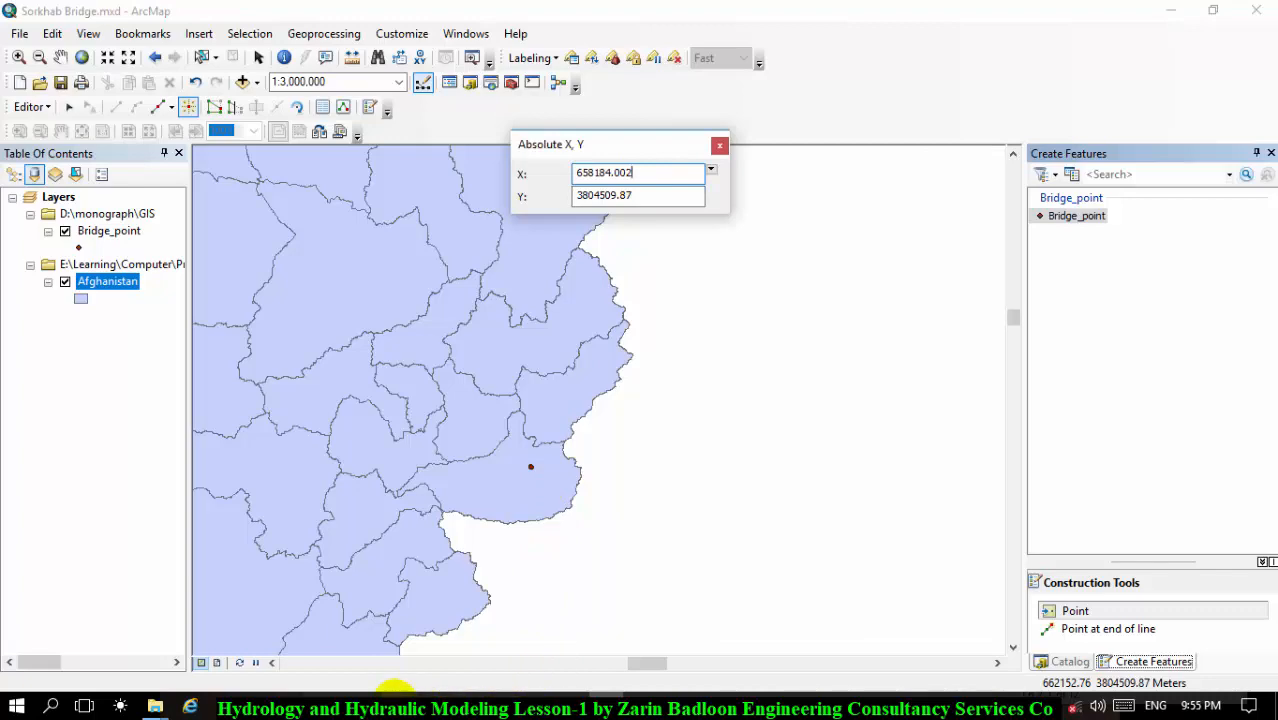
{"action": "mouse_move", "coordinate": [396, 688]}
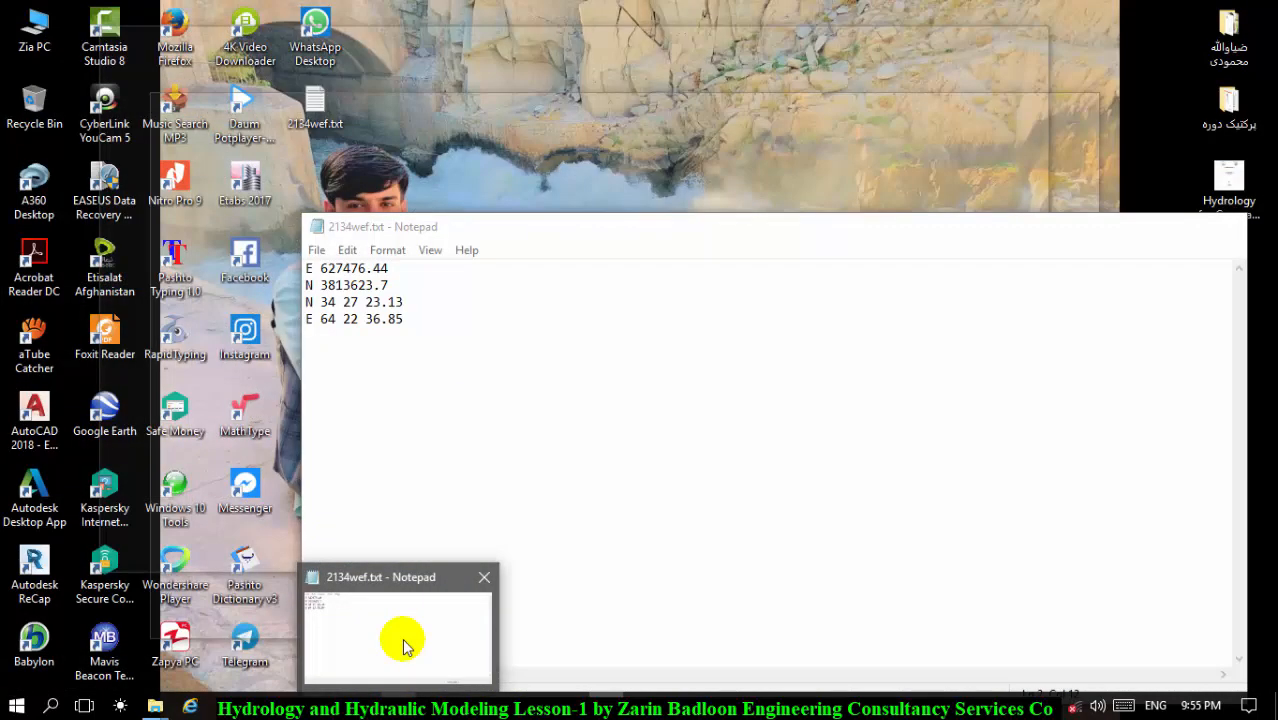
{"action": "left_click", "coordinate": [402, 644]}
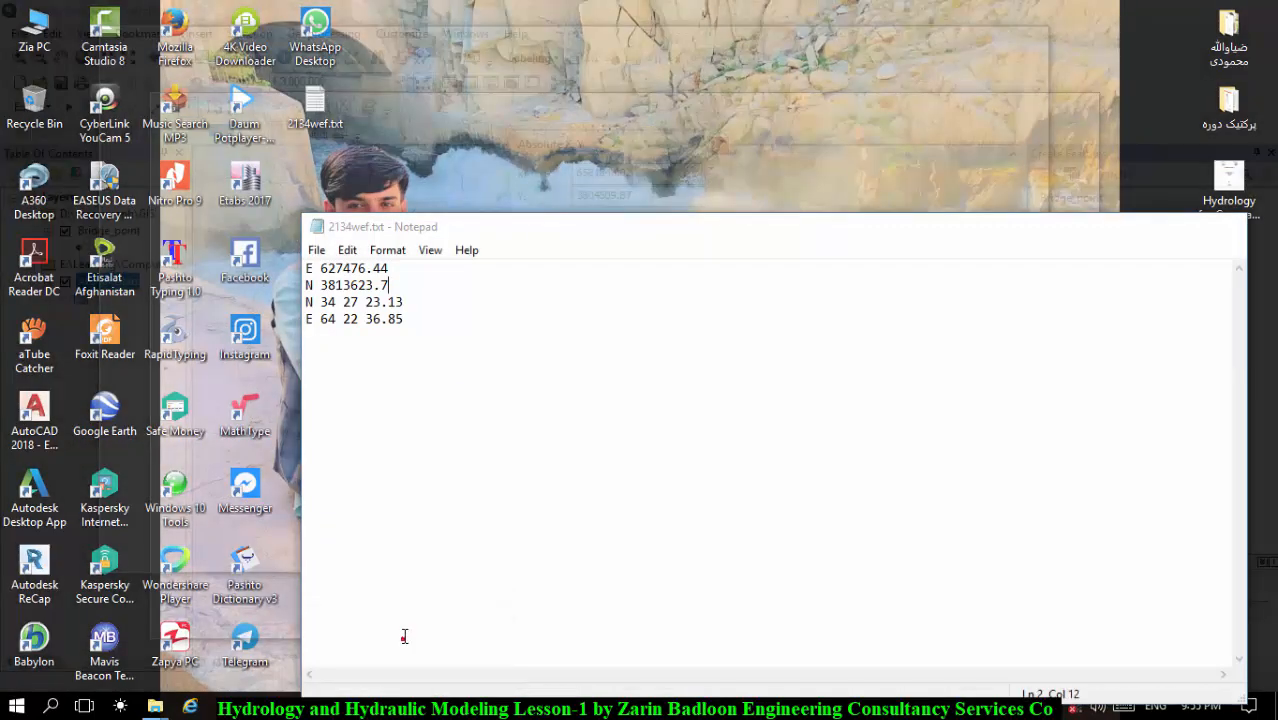
{"action": "left_click", "coordinate": [396, 266]}
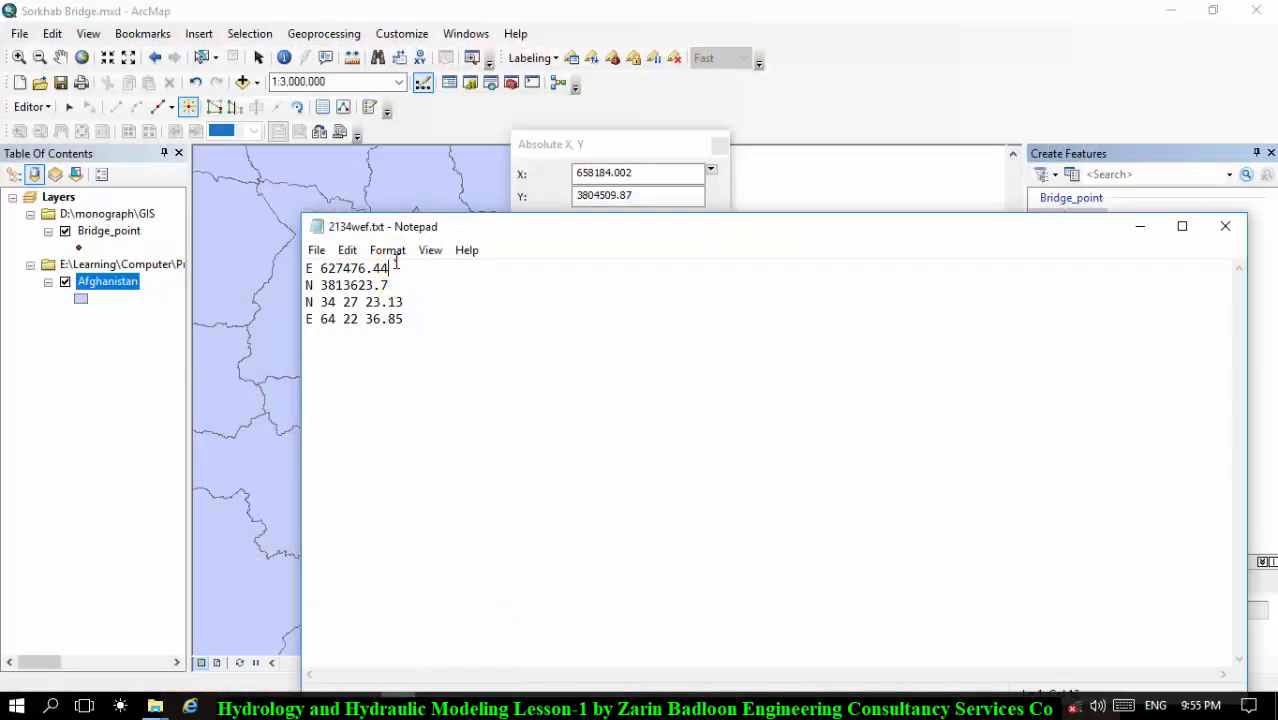
{"action": "left_click_drag", "start_coordinate": [396, 266], "coordinate": [320, 268]}
{"action": "right_click", "coordinate": [337, 267]}
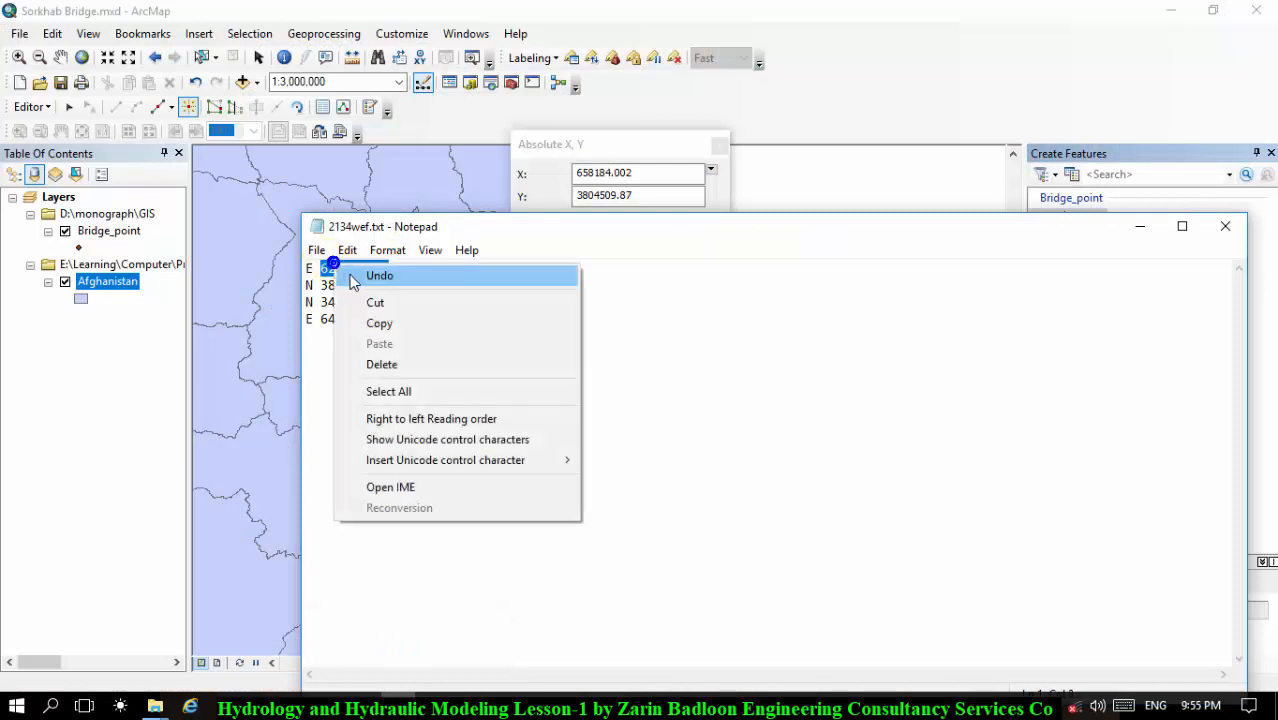
{"action": "left_click", "coordinate": [378, 323]}
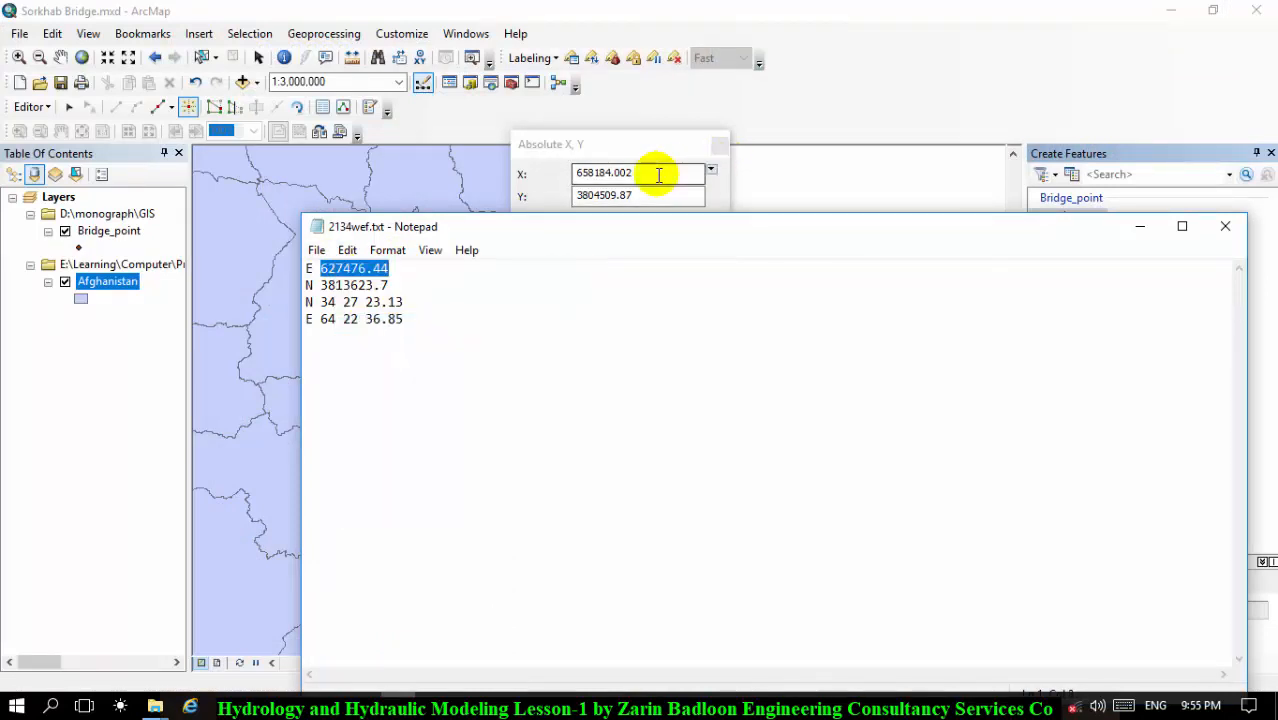
{"action": "left_click", "coordinate": [664, 175]}
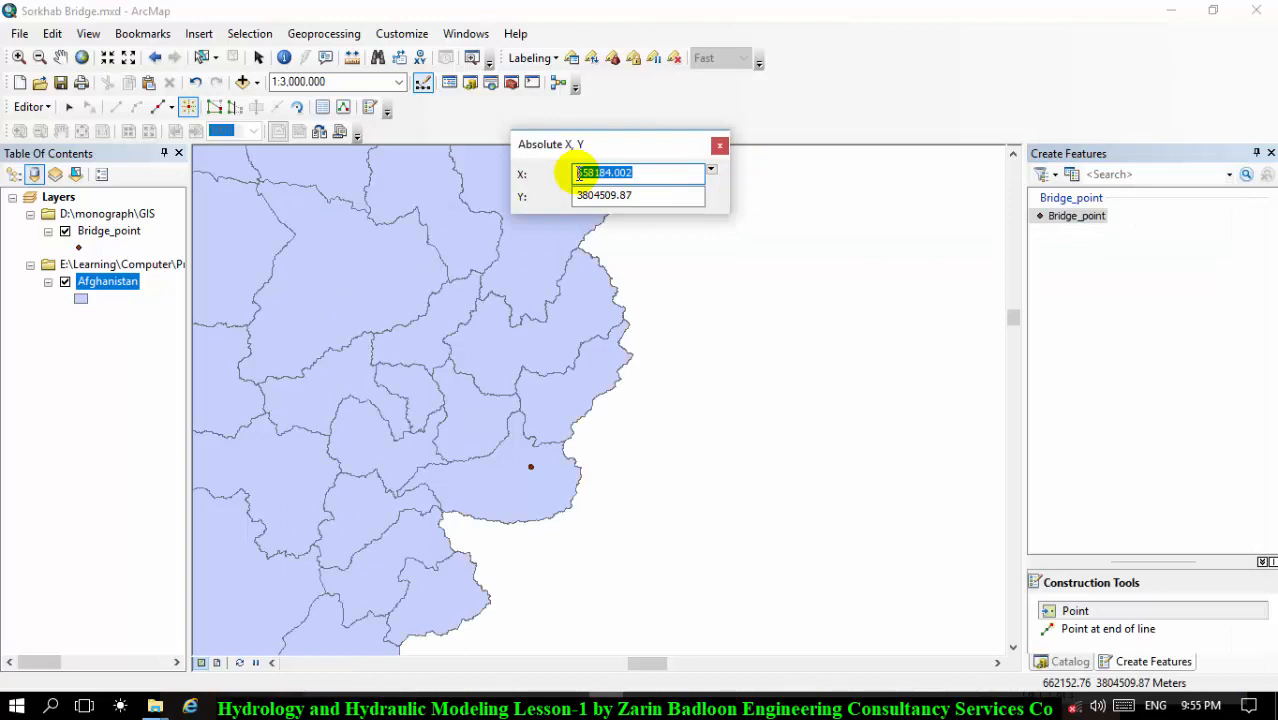
{"action": "key", "text": "ctrl+v"}
Step: Set Y to the northing 3813623.7 copied from the text file and create the bridge point
{"action": "left_click", "coordinate": [639, 195]}
{"action": "left_click", "coordinate": [650, 195]}
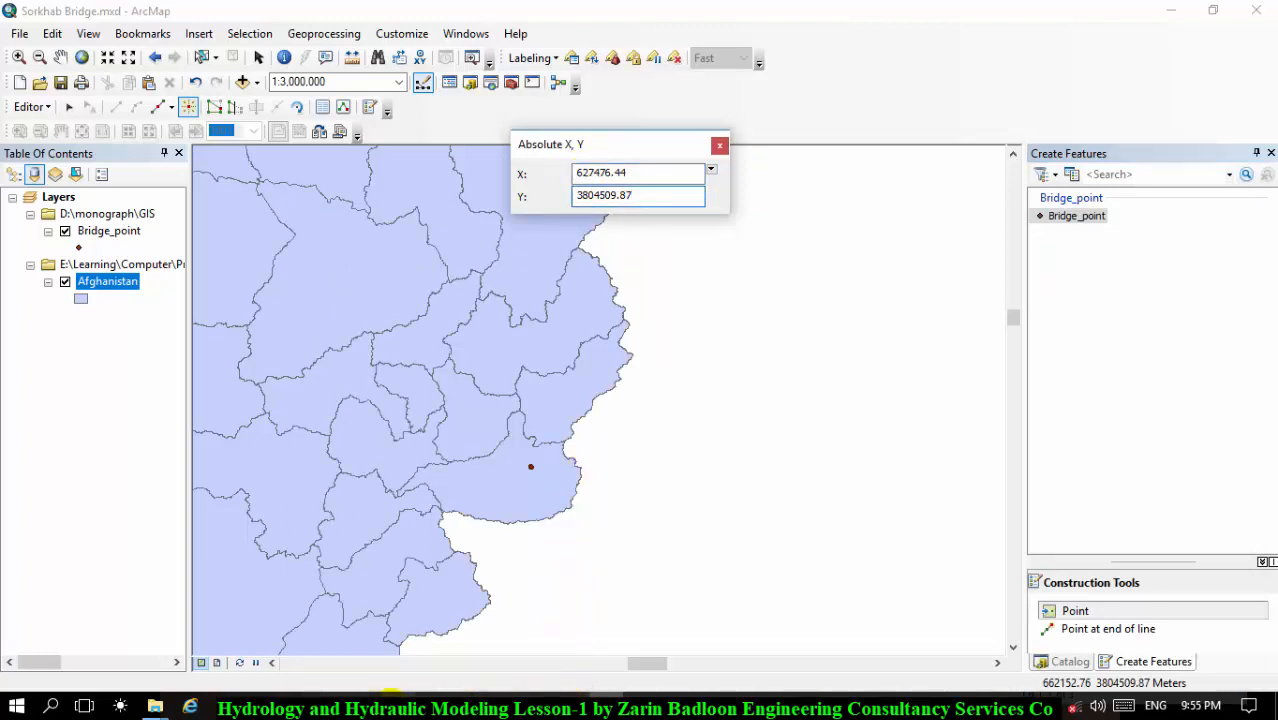
{"action": "left_click", "coordinate": [391, 706]}
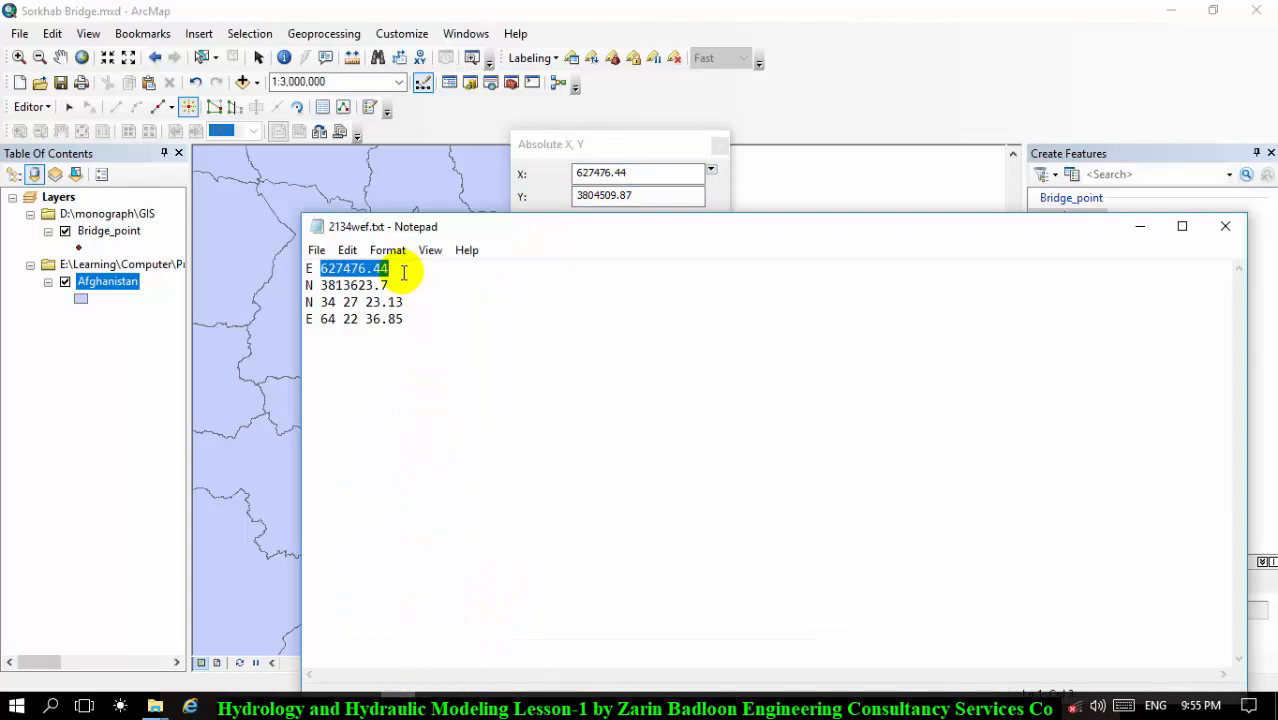
{"action": "left_click_drag", "start_coordinate": [389, 285], "coordinate": [330, 283]}
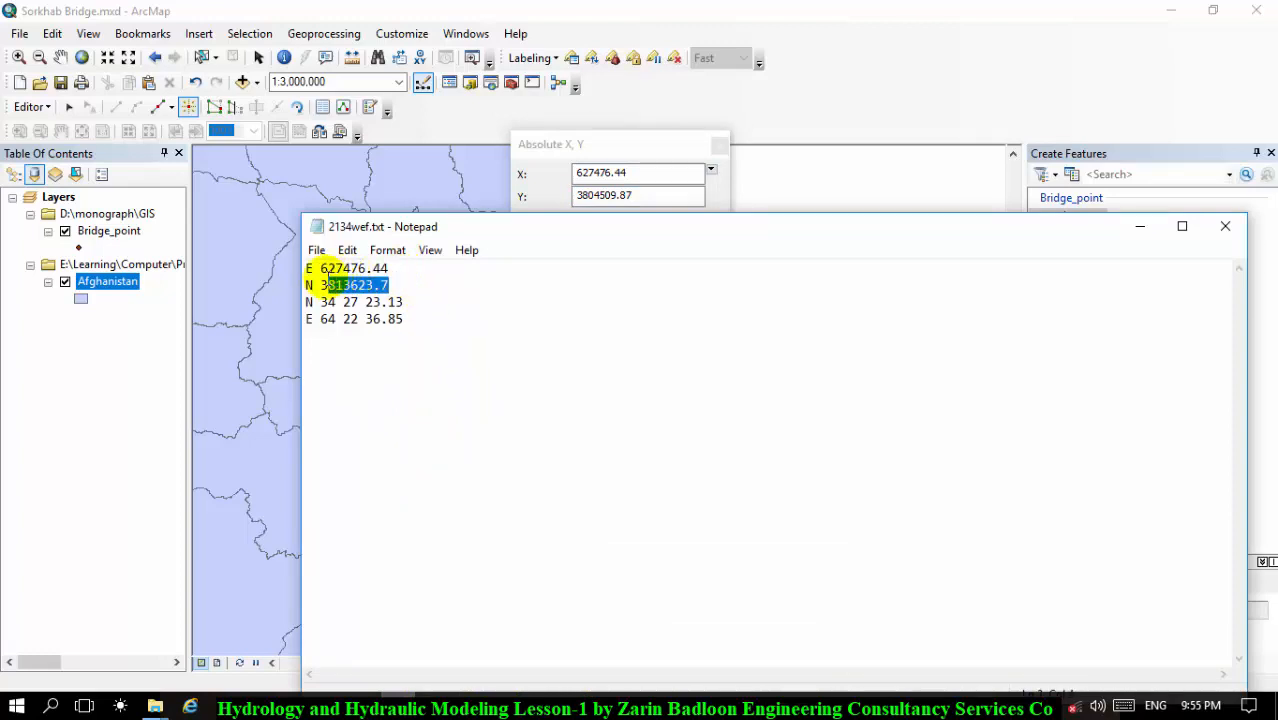
{"action": "left_click", "coordinate": [643, 195]}
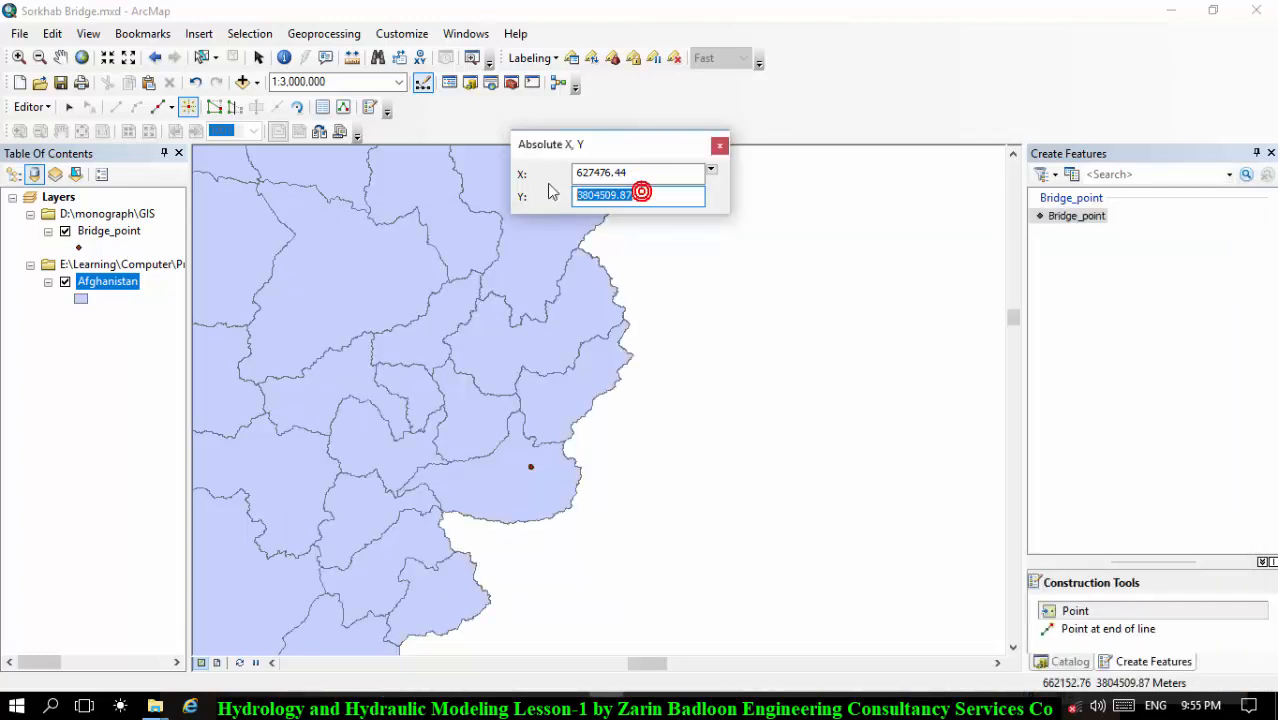
{"action": "key", "text": "ctrl+v"}
{"action": "left_click", "coordinate": [655, 175]}
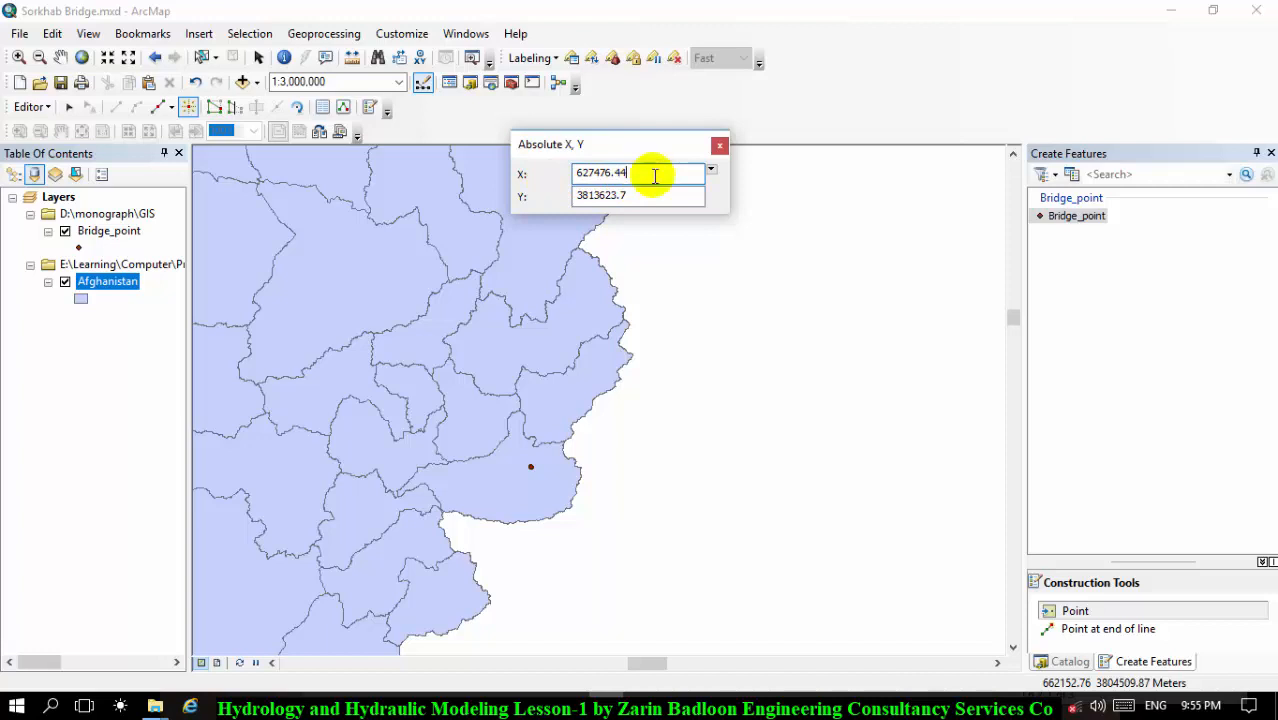
{"action": "key", "text": "Return"}
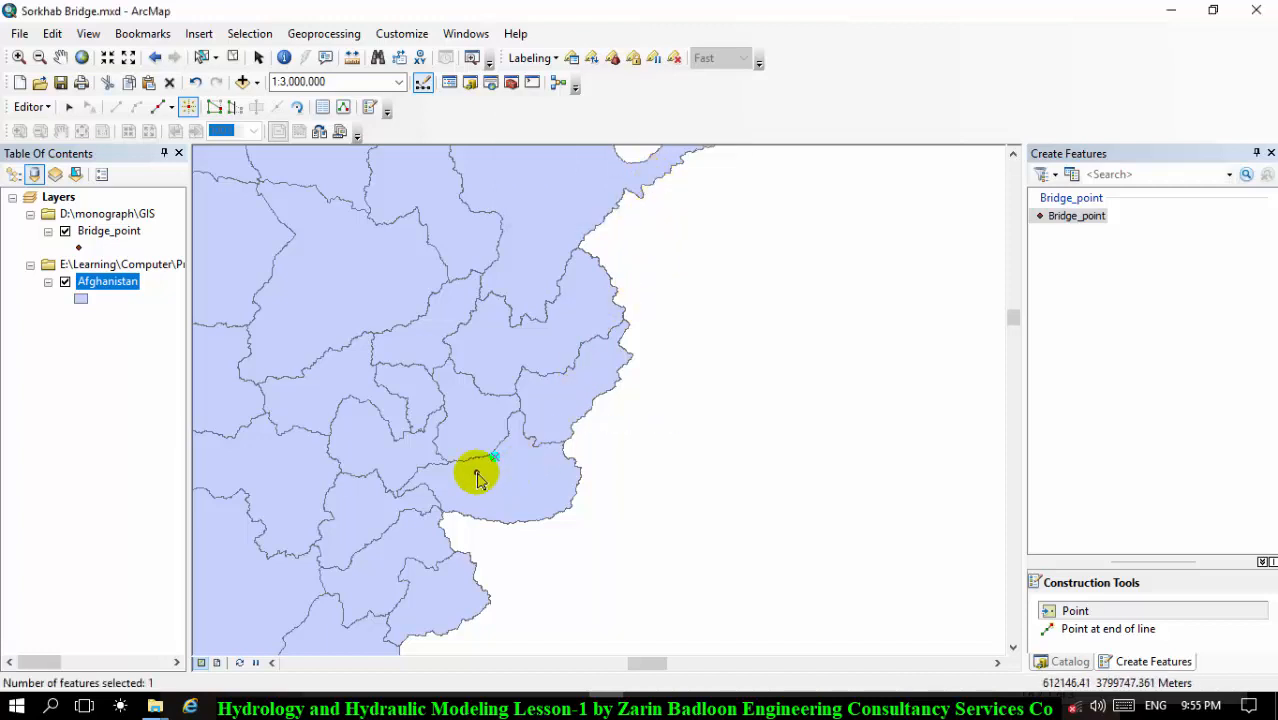
Step: Save the edits to the Bridge_point layer and end the edit session
{"action": "scroll", "coordinate": [482, 466], "scroll_direction": "down", "scroll_amount": 4}
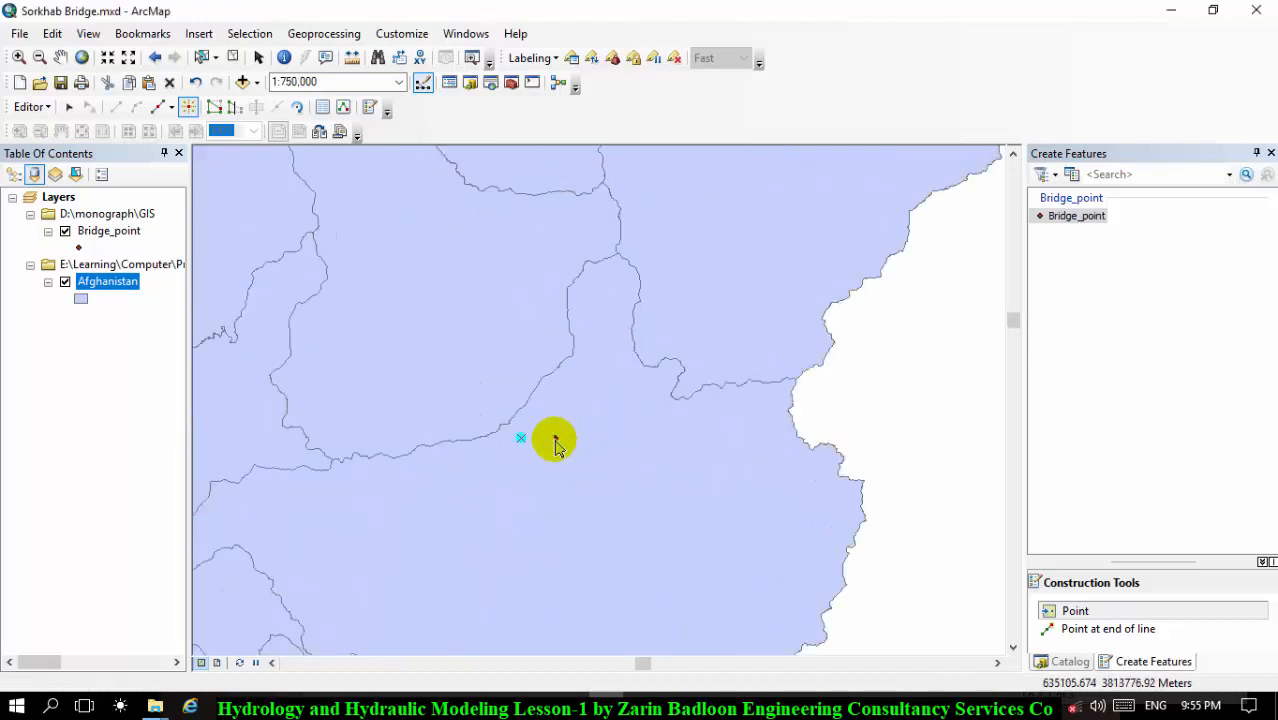
{"action": "scroll", "coordinate": [409, 474], "scroll_direction": "down", "scroll_amount": 1}
{"action": "scroll", "coordinate": [631, 360], "scroll_direction": "up", "scroll_amount": 1}
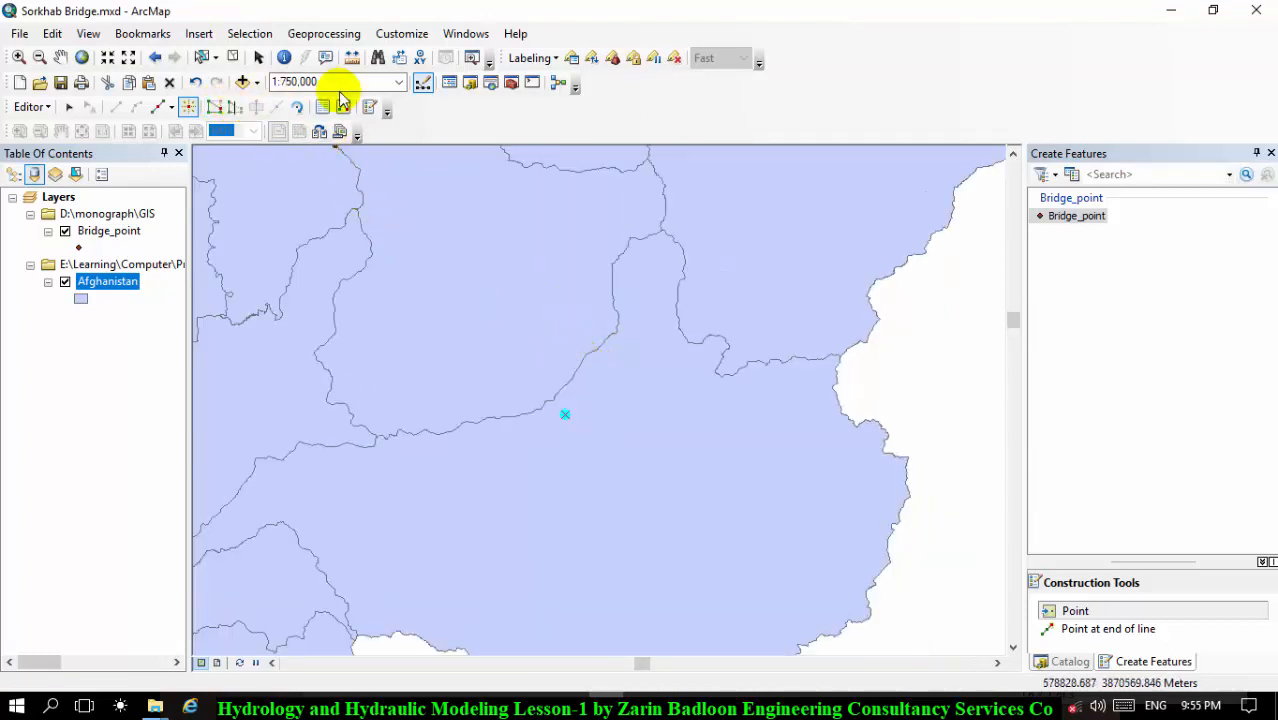
{"action": "left_click", "coordinate": [257, 83]}
{"action": "left_click", "coordinate": [257, 84]}
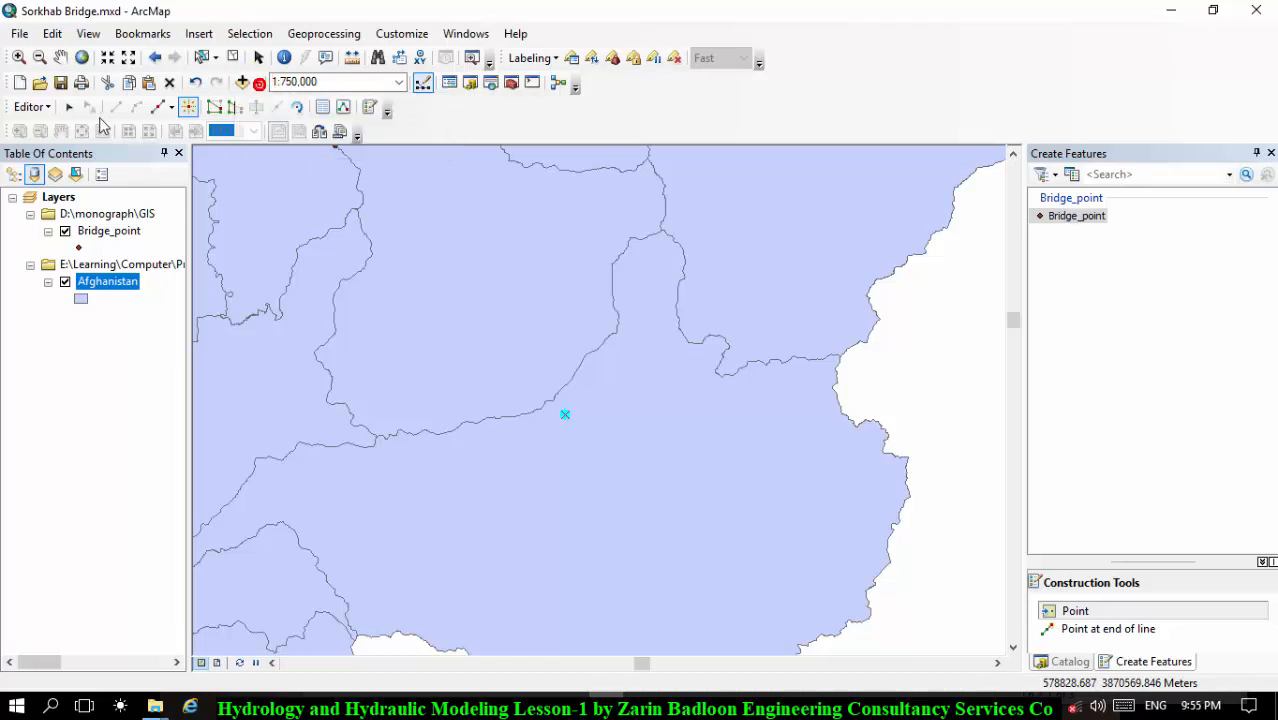
{"action": "left_click", "coordinate": [29, 106]}
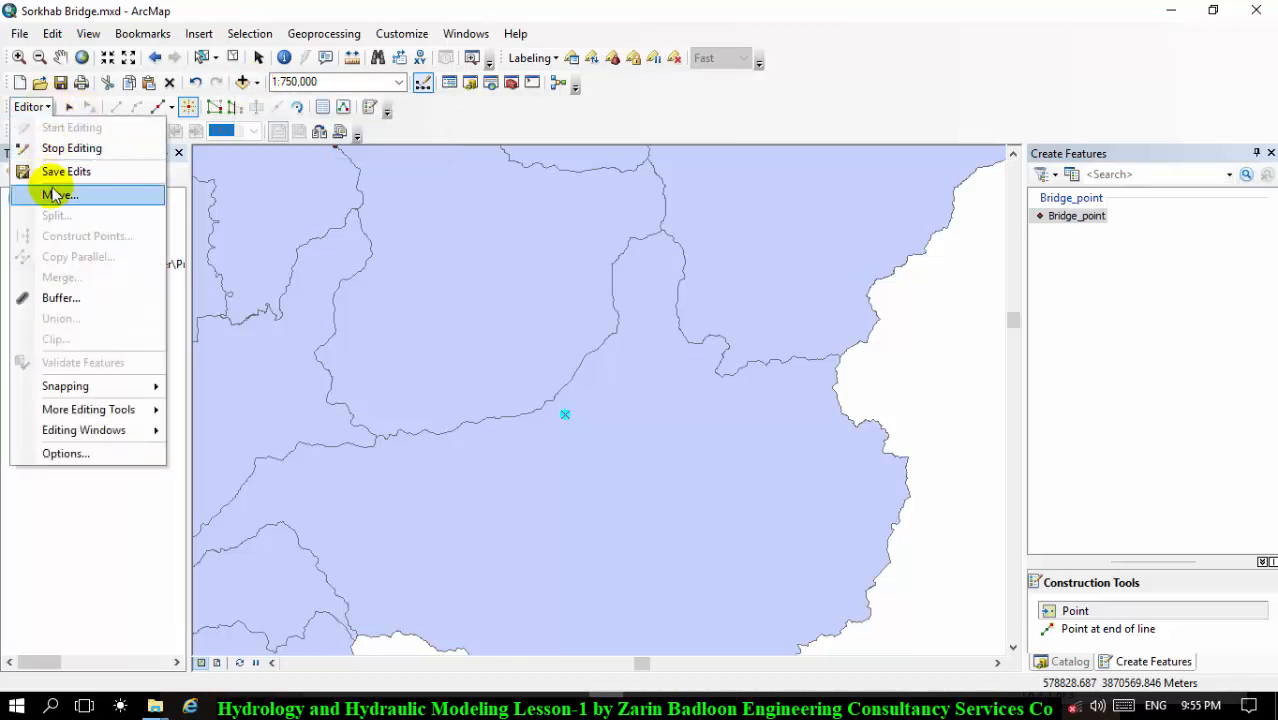
{"action": "left_click", "coordinate": [62, 172]}
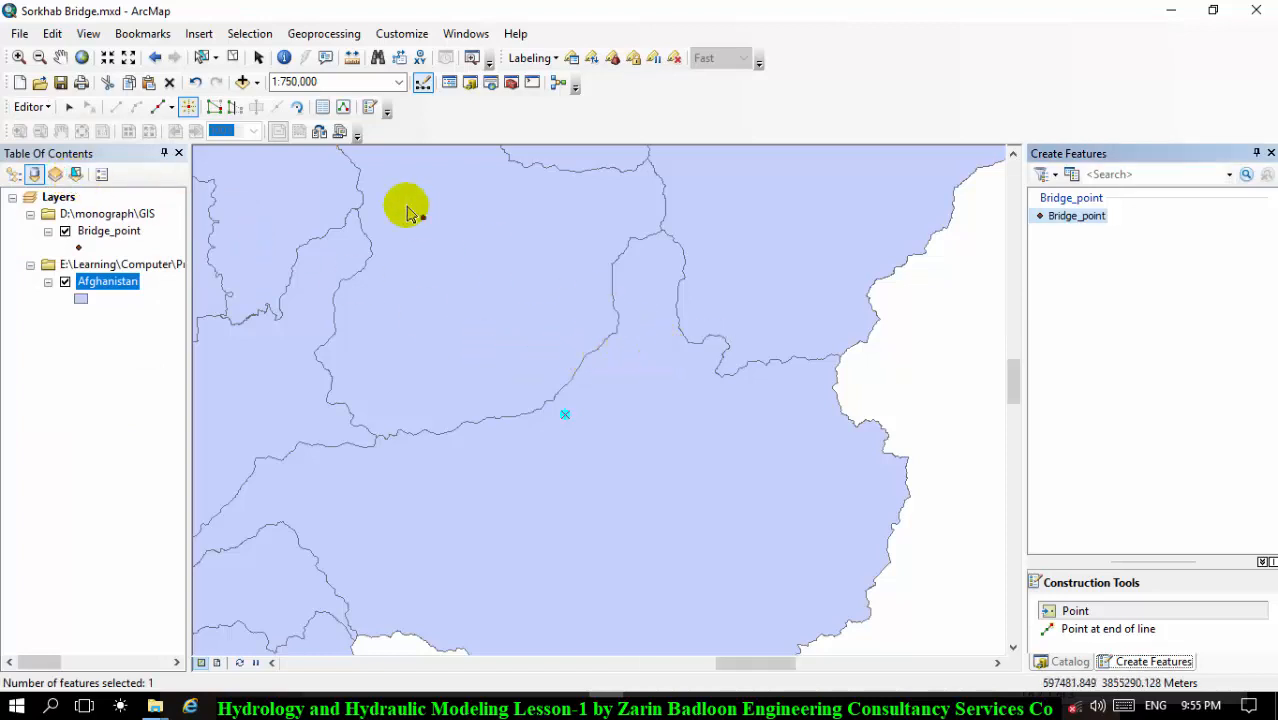
{"action": "left_click", "coordinate": [33, 107]}
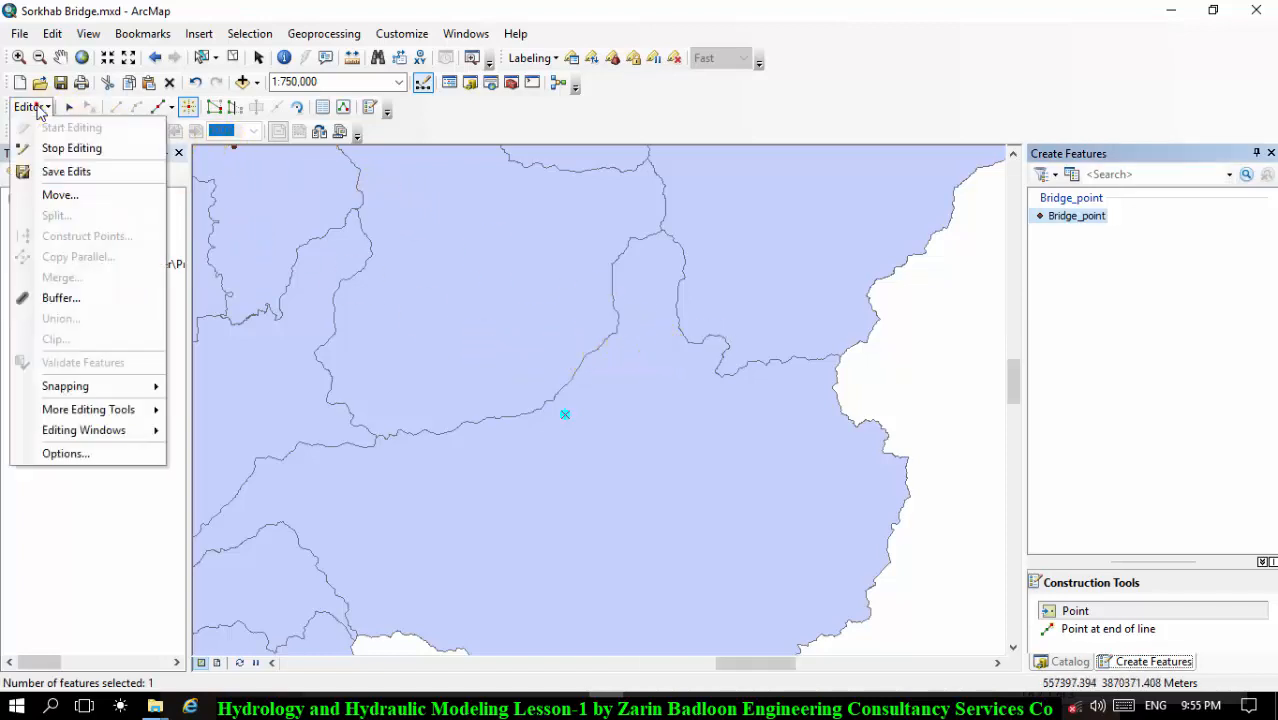
{"action": "left_click", "coordinate": [52, 149]}
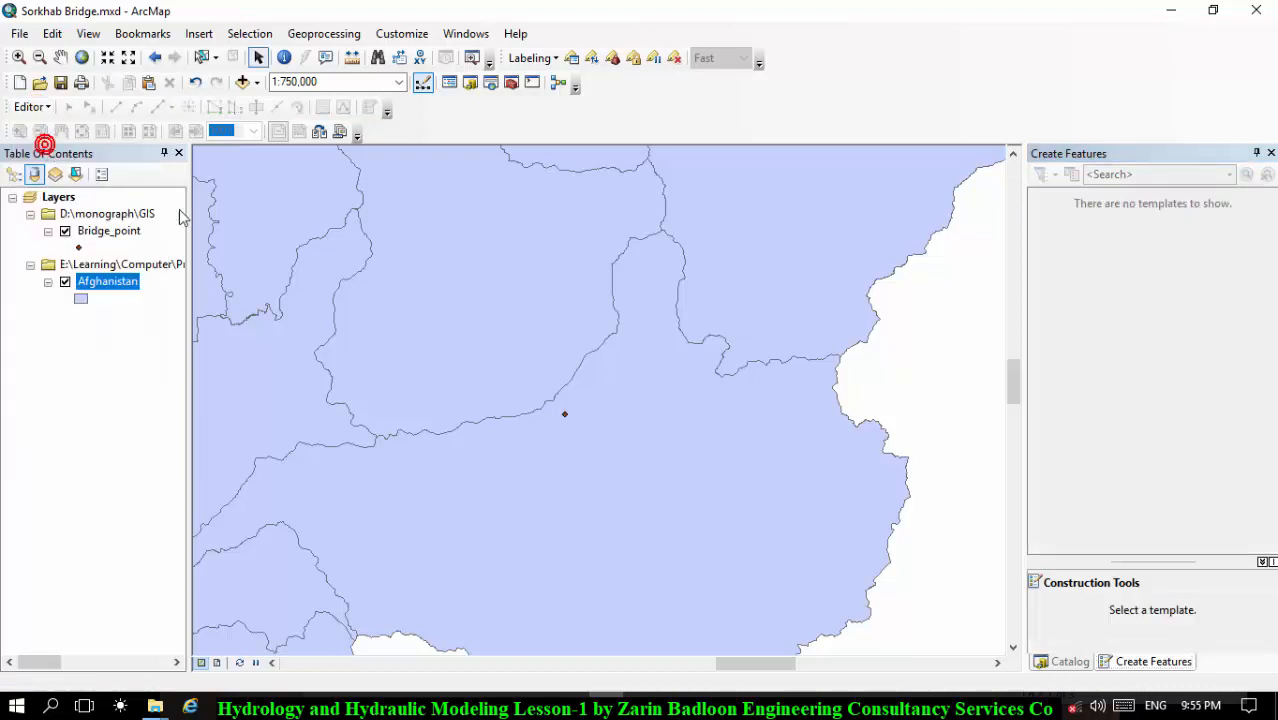
{"action": "scroll", "coordinate": [782, 251], "scroll_direction": "up", "scroll_amount": 5}
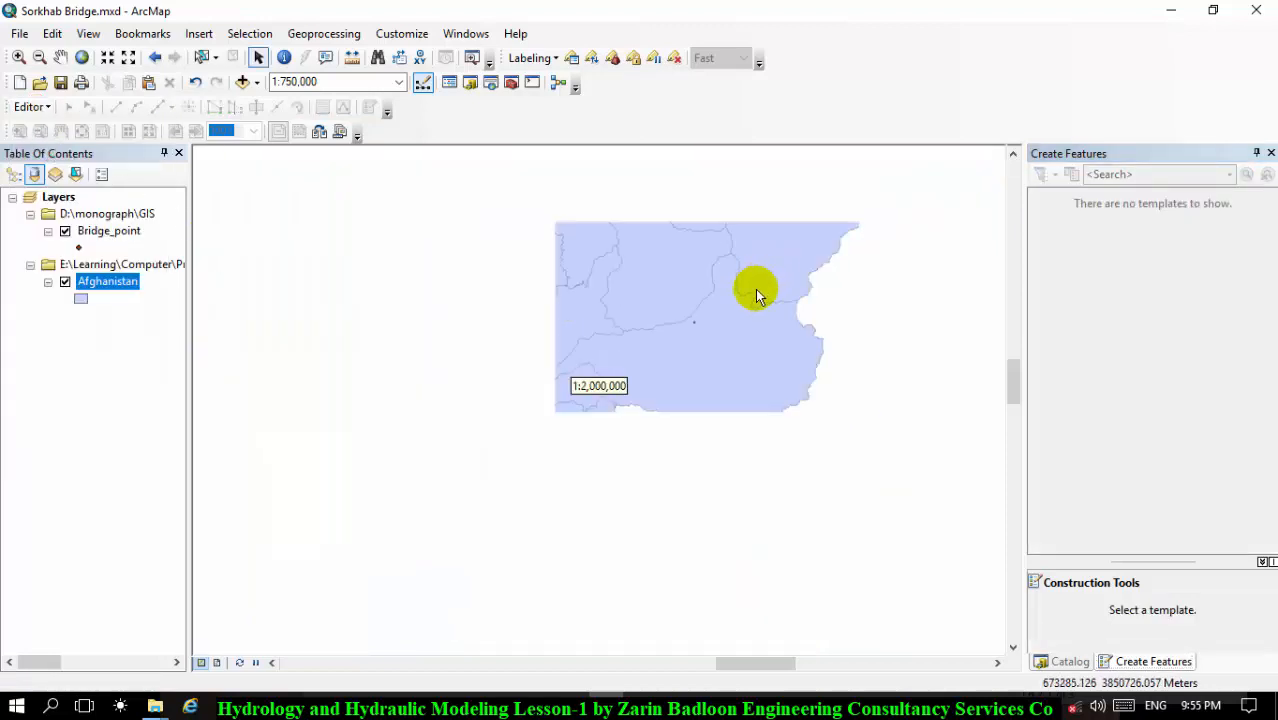
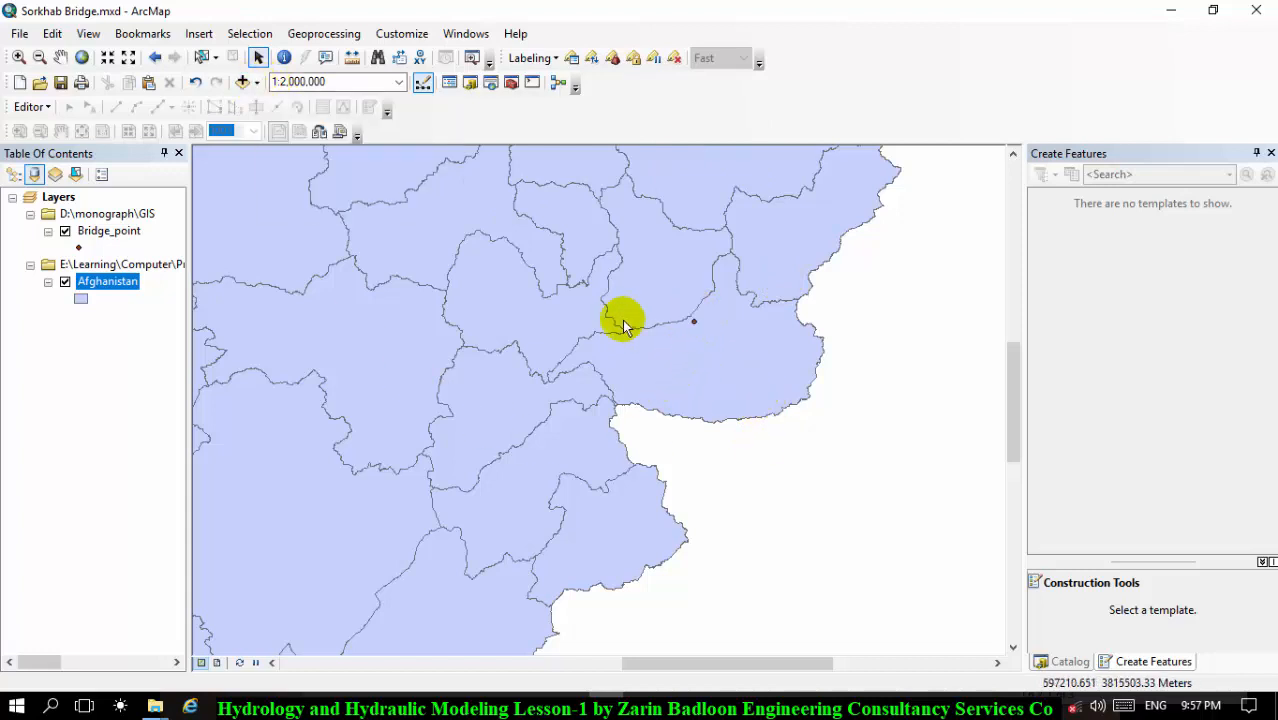
Step: Add the 5_River_Basins, Lakes, Rivers, Rivers_-_Main and Rivers_-_Major shapefiles from the HYDROLOGY folder to the map
{"action": "left_click", "coordinate": [256, 86]}
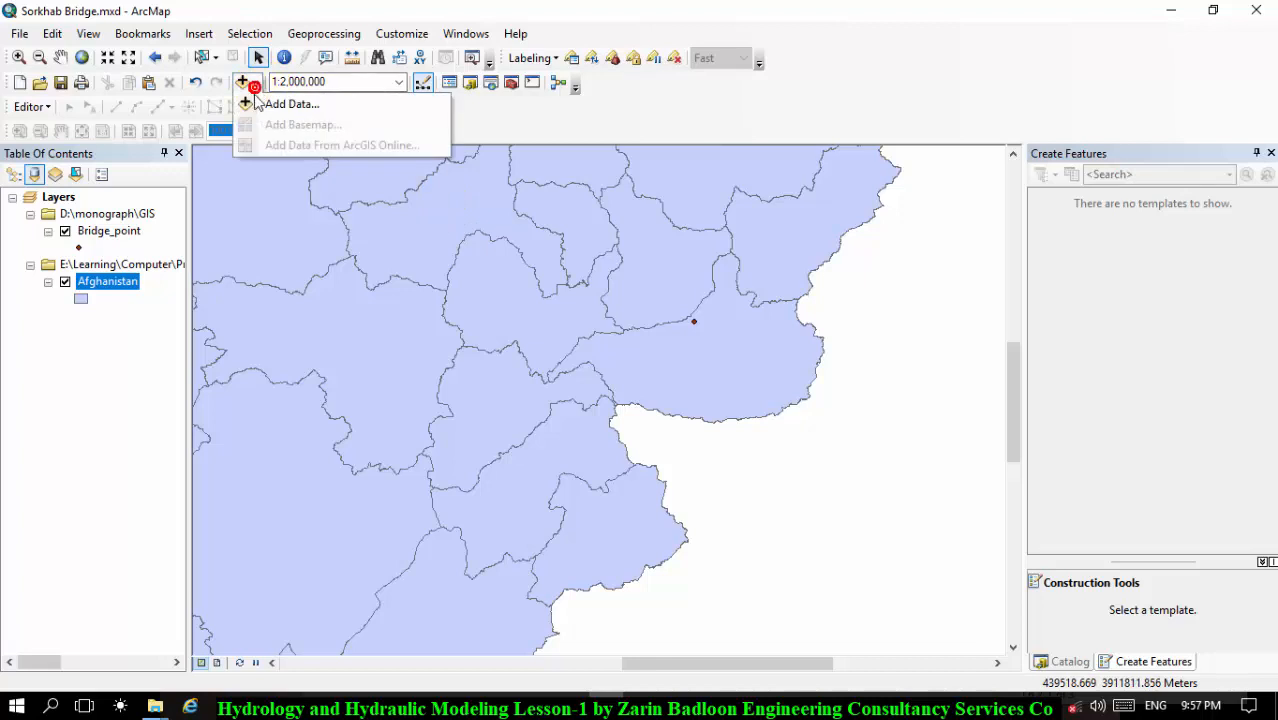
{"action": "left_click", "coordinate": [256, 106]}
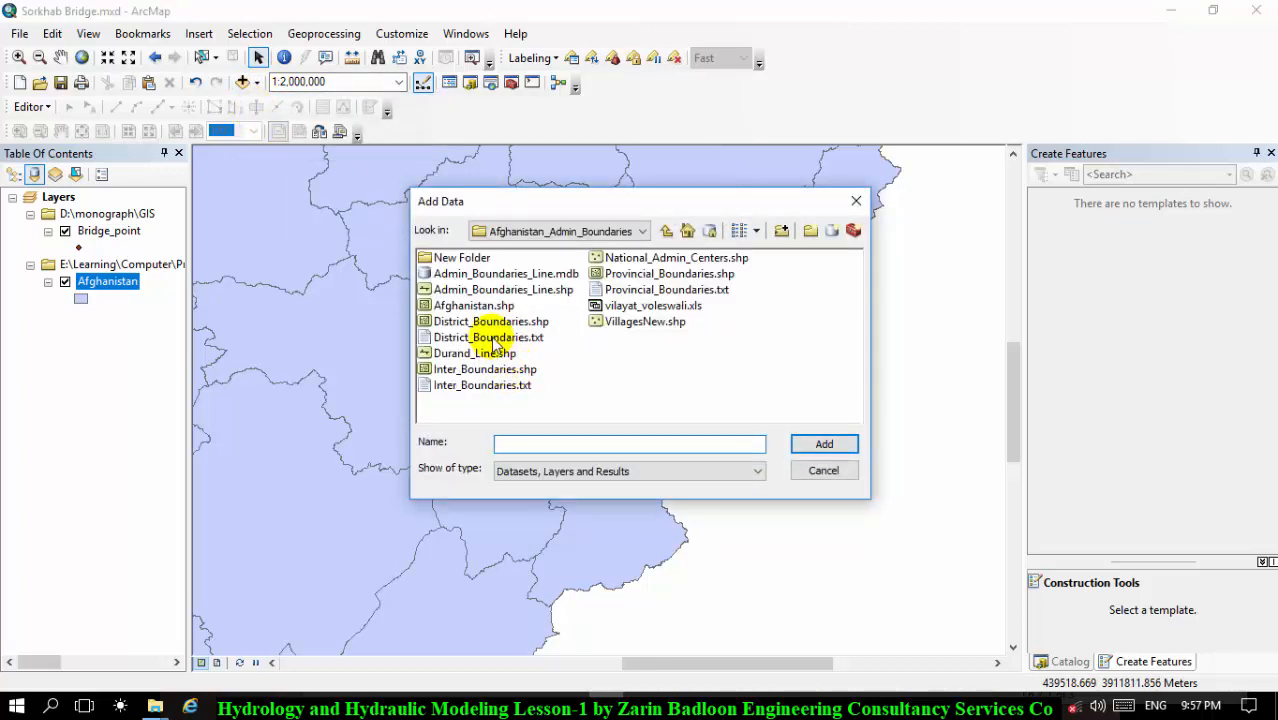
{"action": "left_click", "coordinate": [666, 230]}
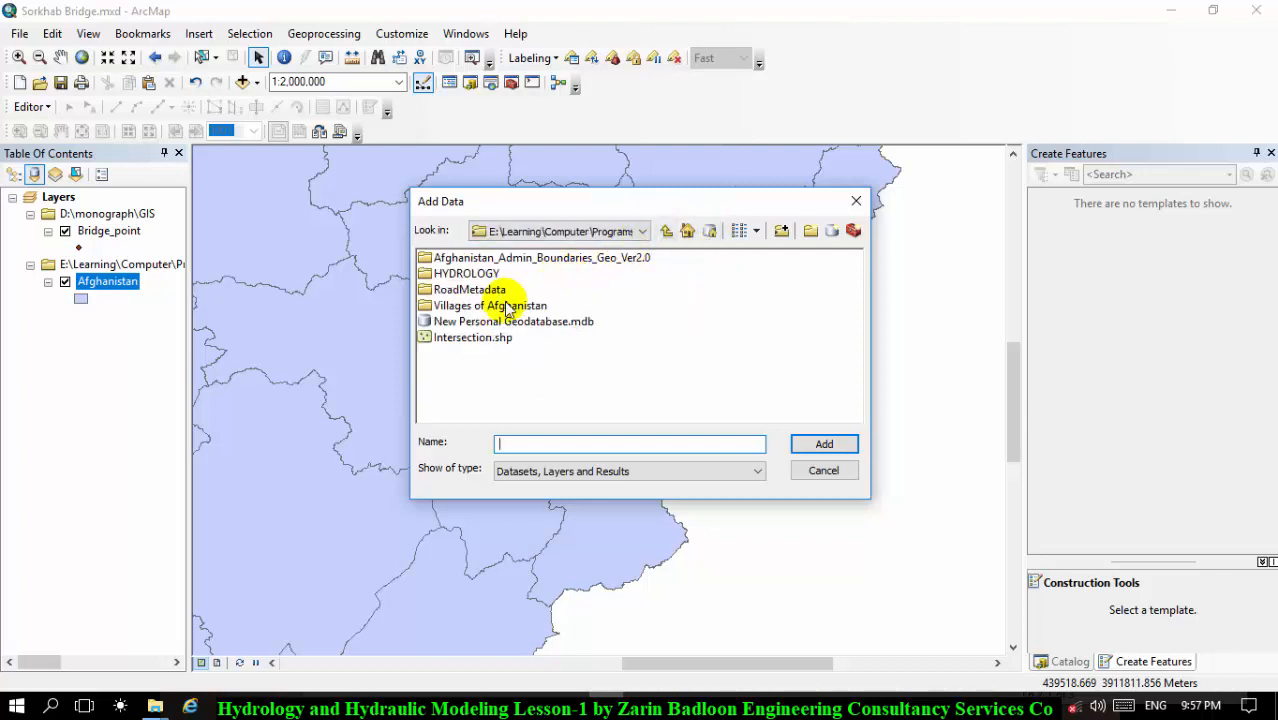
{"action": "double_click", "coordinate": [472, 274]}
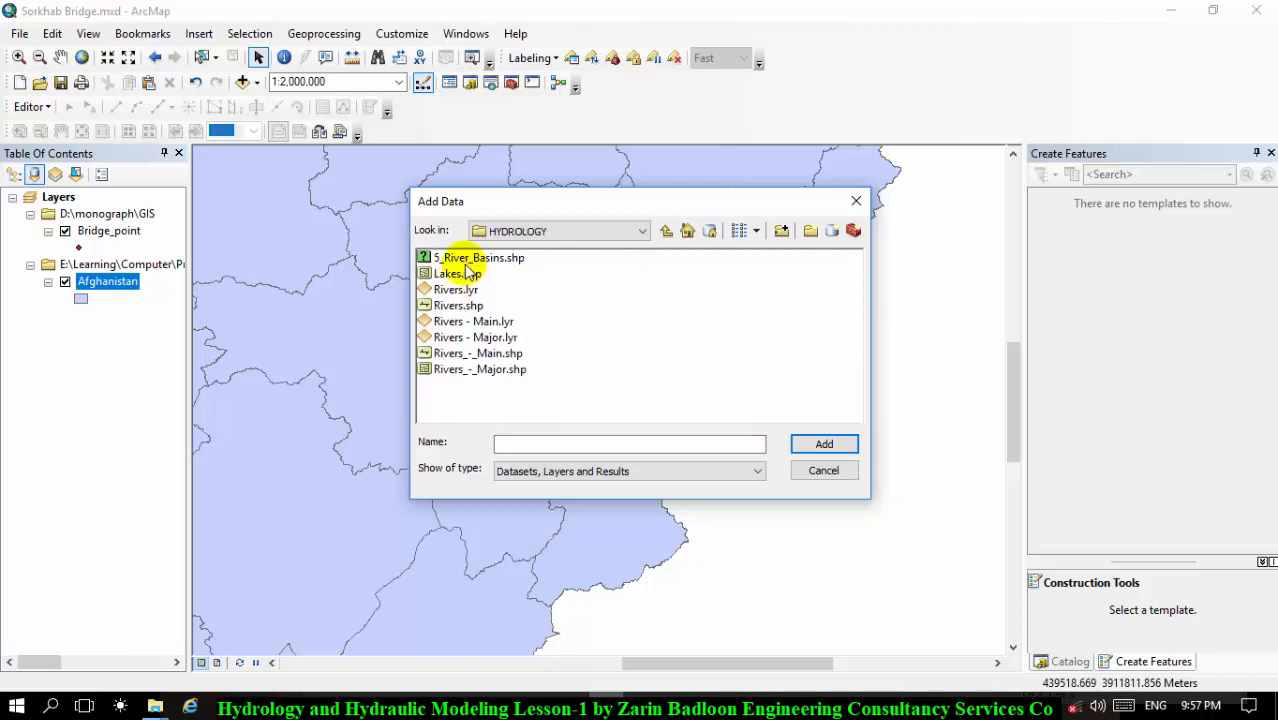
{"action": "left_click", "coordinate": [470, 273]}
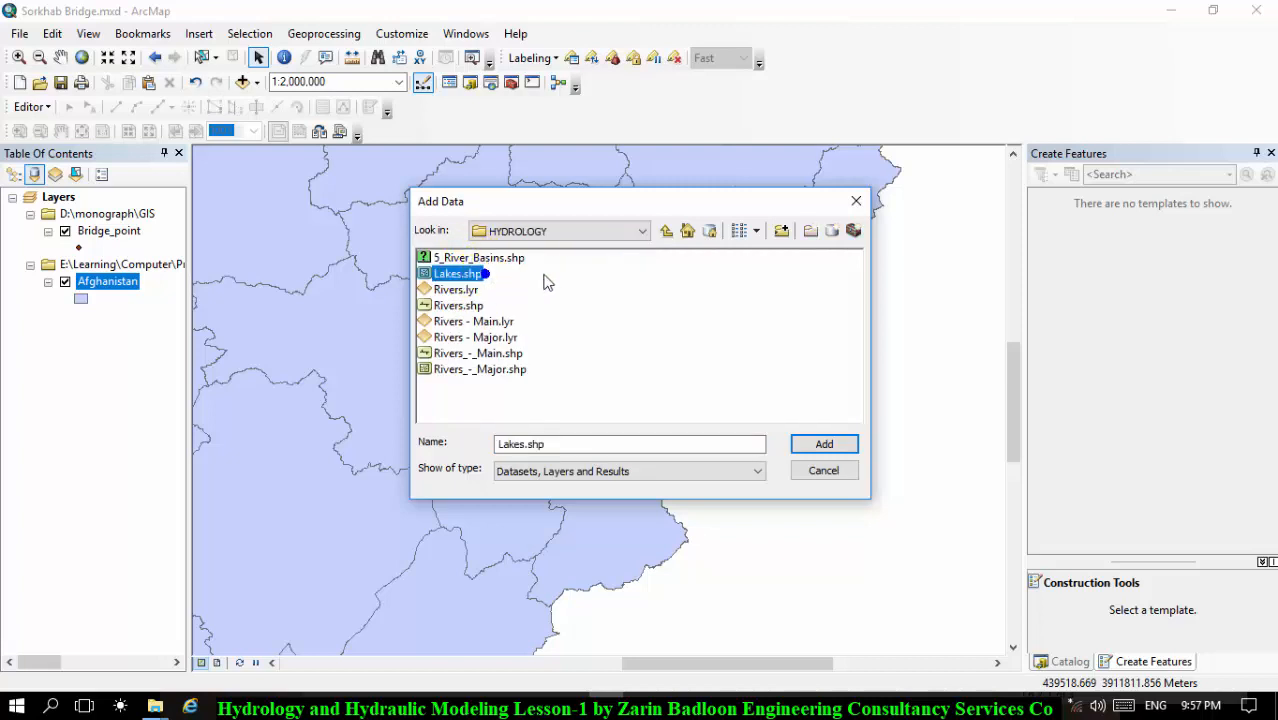
{"action": "left_click", "coordinate": [497, 260]}
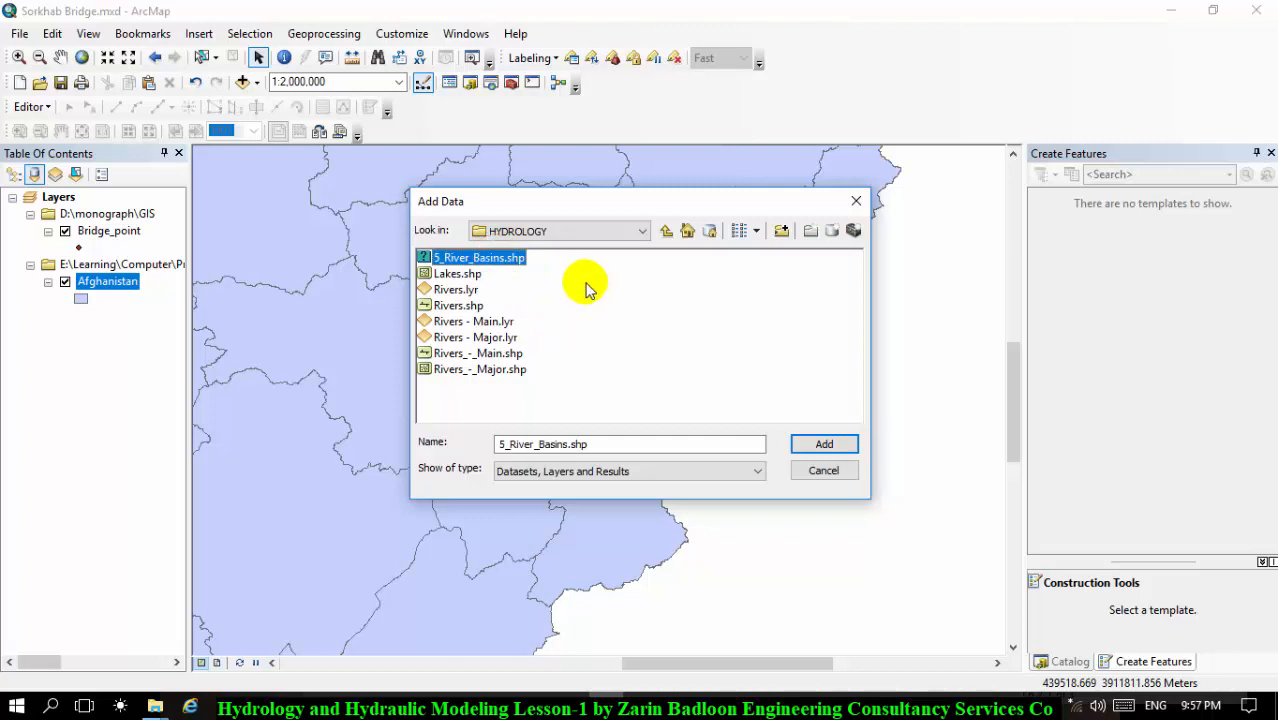
{"action": "left_click", "coordinate": [461, 277], "text": "ctrl"}
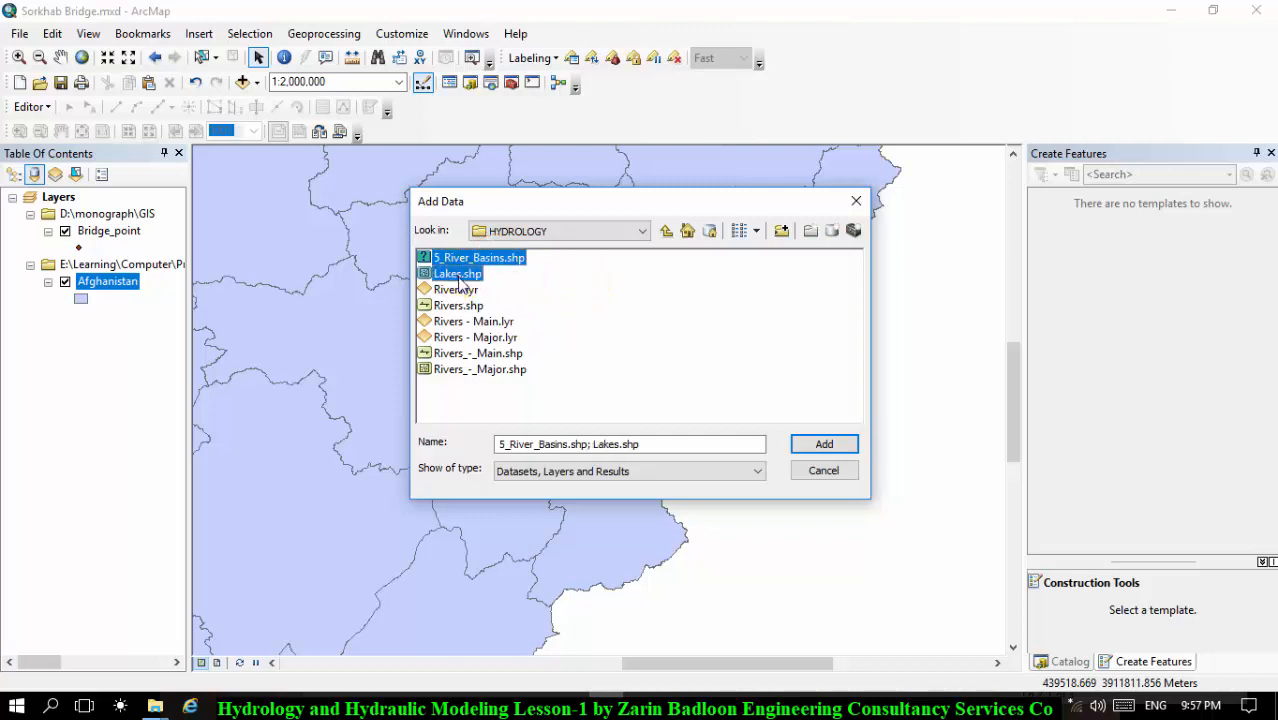
{"action": "left_click", "coordinate": [466, 308], "text": "ctrl"}
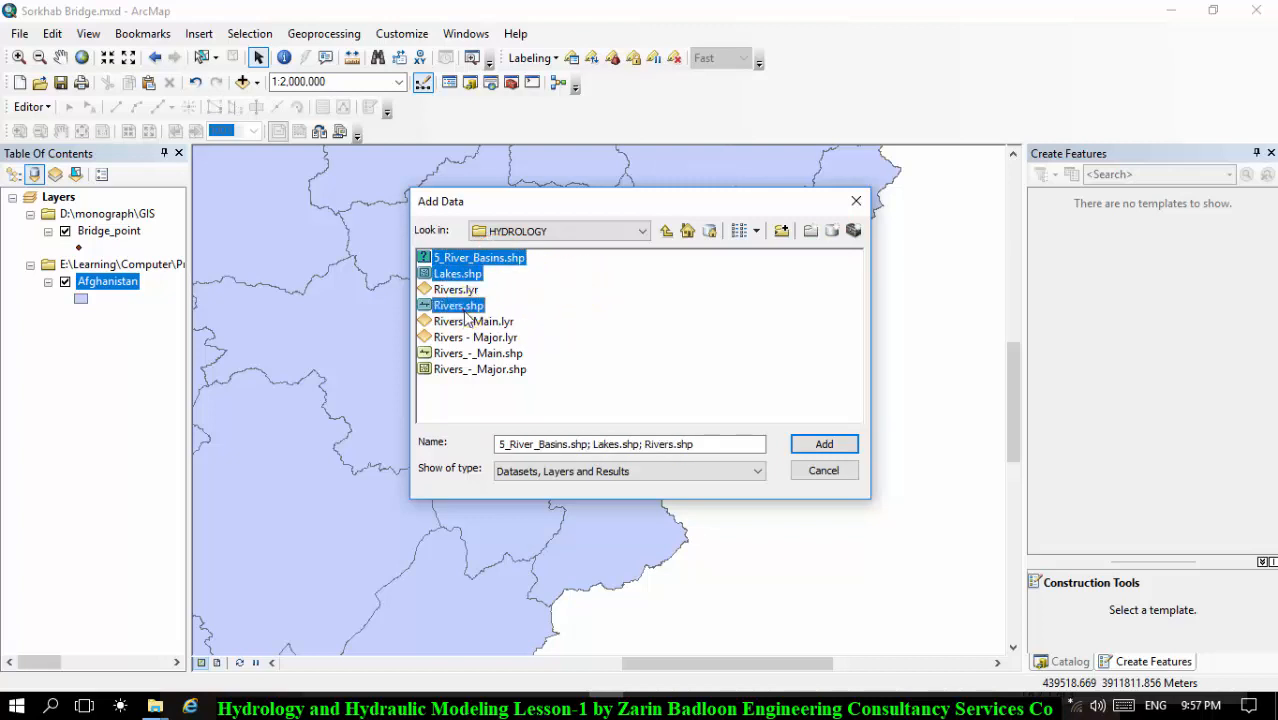
{"action": "left_click", "coordinate": [462, 355], "text": "ctrl"}
{"action": "left_click", "coordinate": [460, 370], "text": "ctrl"}
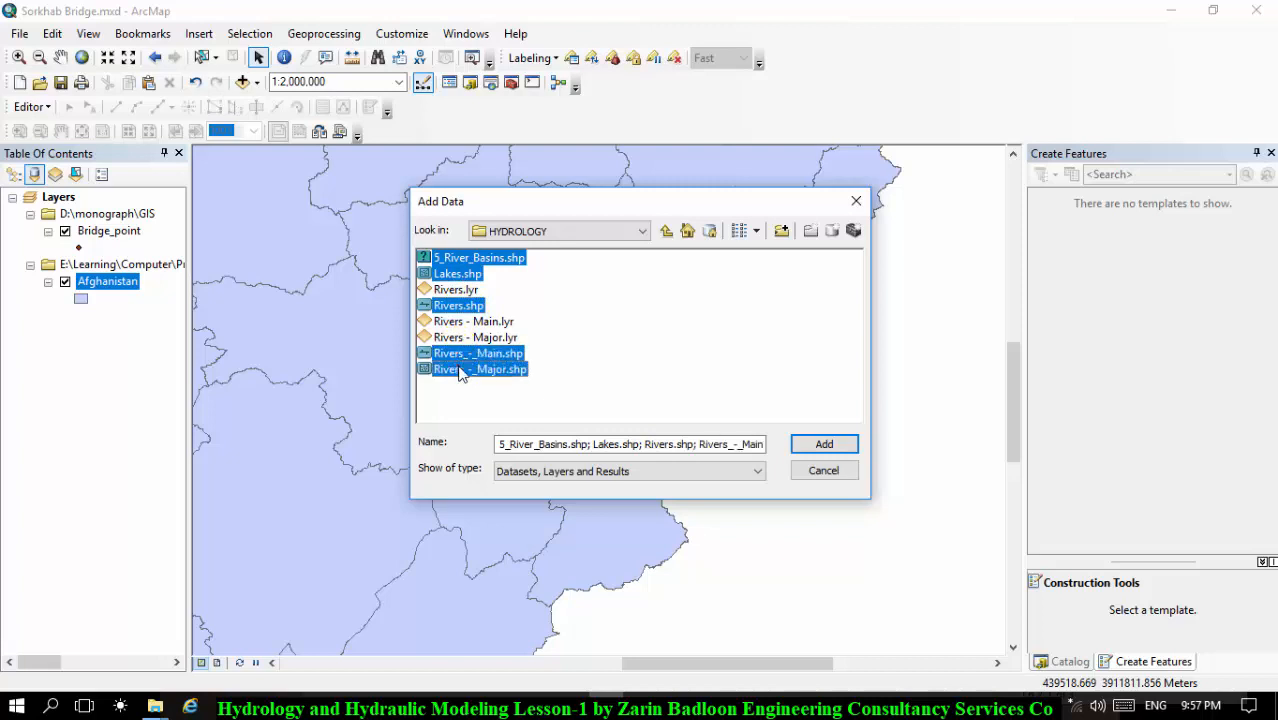
{"action": "left_click", "coordinate": [823, 443]}
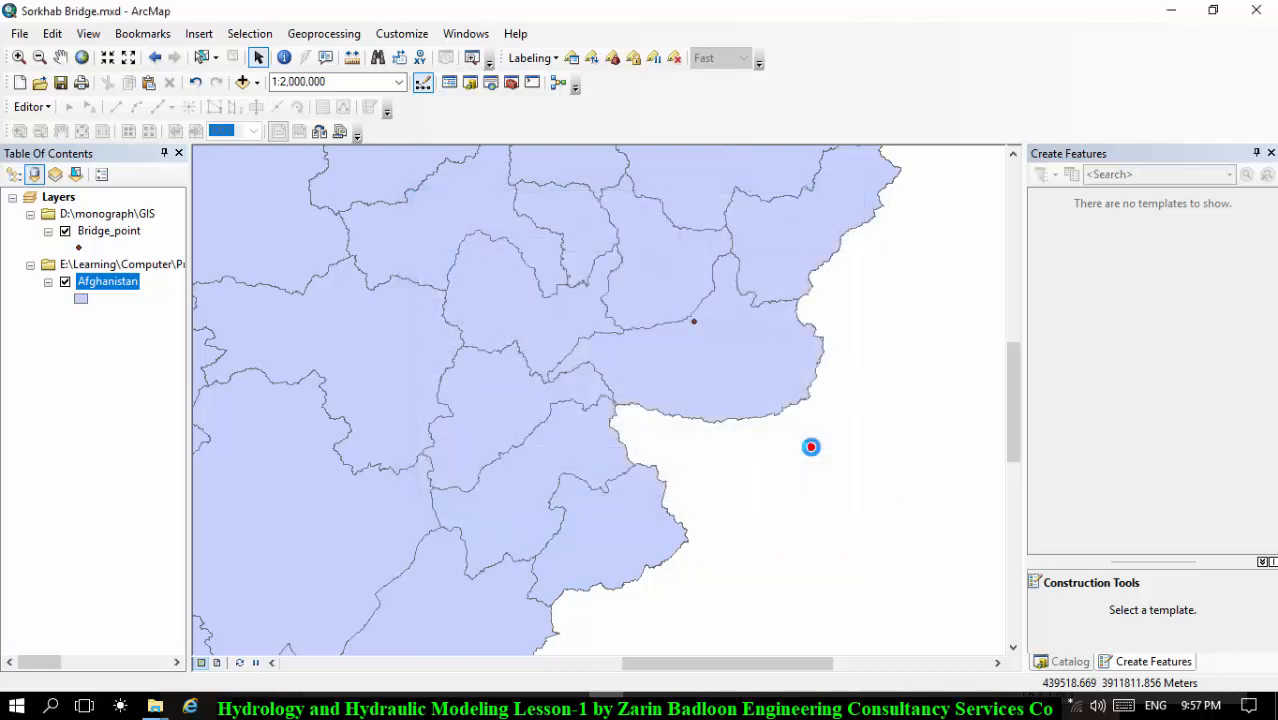
{"action": "left_click", "coordinate": [690, 414]}
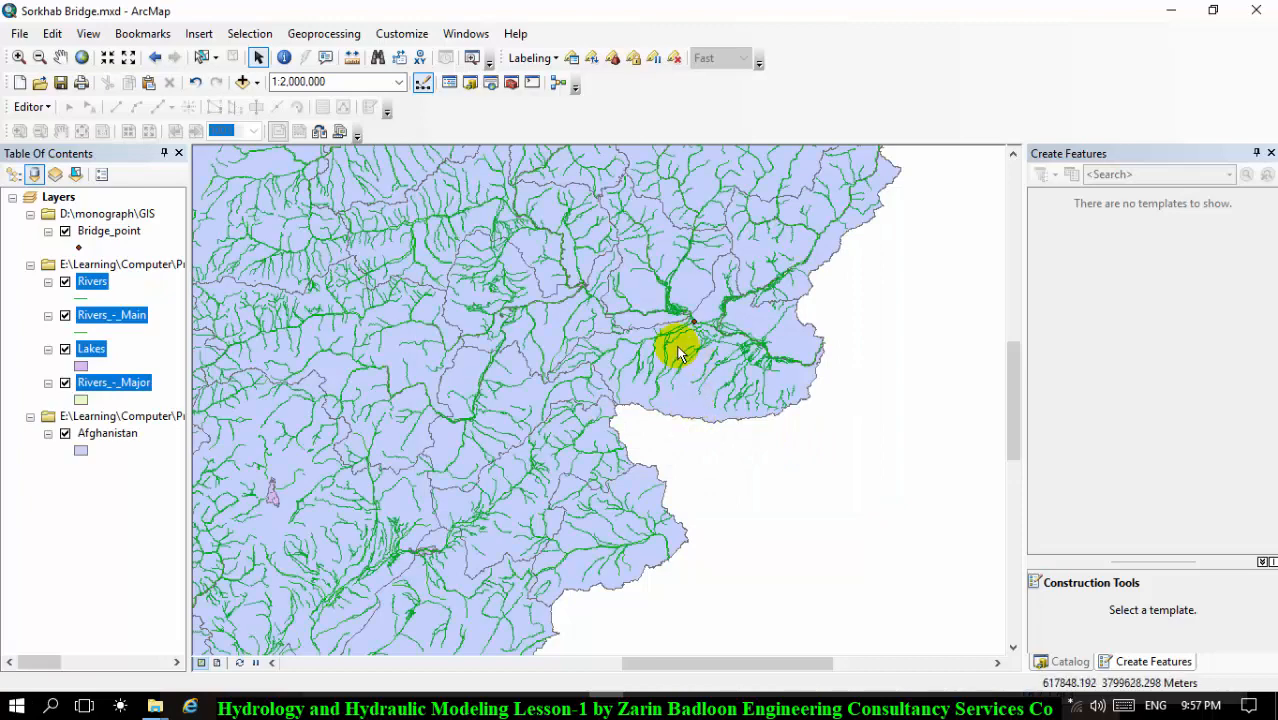
Step: Compare the bridge point with the river polygons close up, toggling the Rivers_-_Major layer and leaving it hidden
{"action": "scroll", "coordinate": [629, 321], "scroll_direction": "up", "scroll_amount": 3}
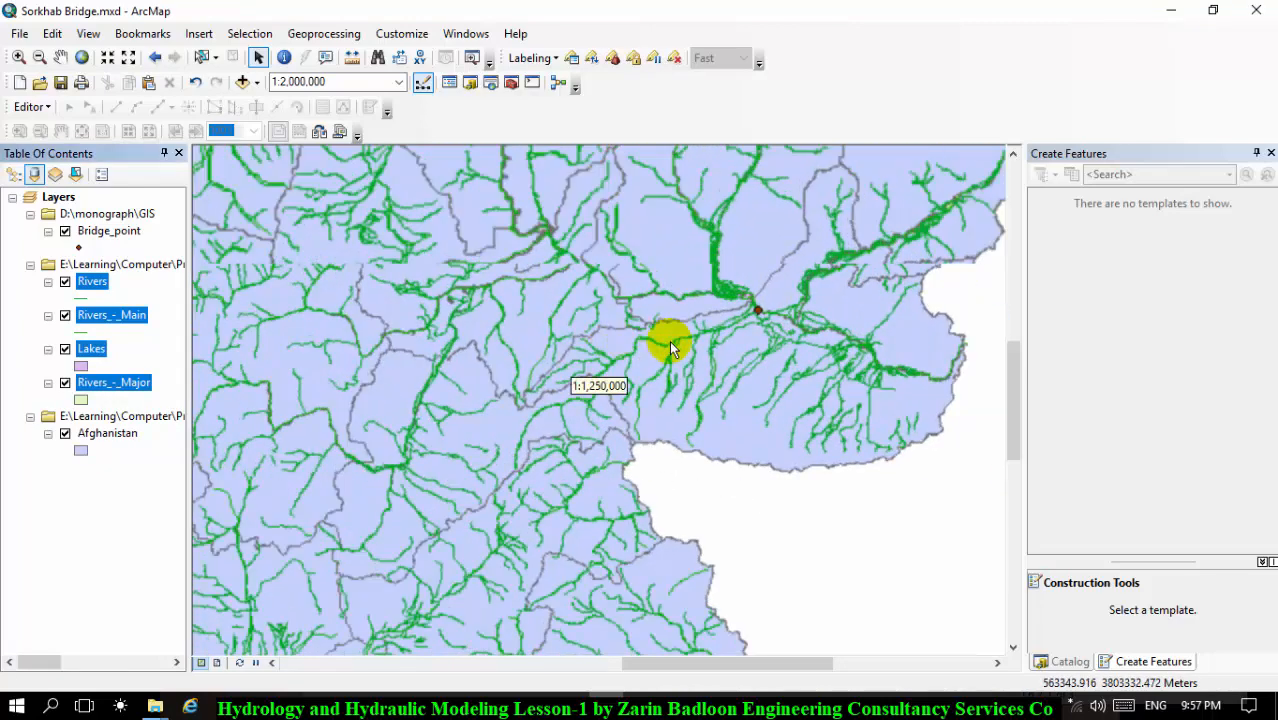
{"action": "scroll", "coordinate": [669, 340], "scroll_direction": "up", "scroll_amount": 5}
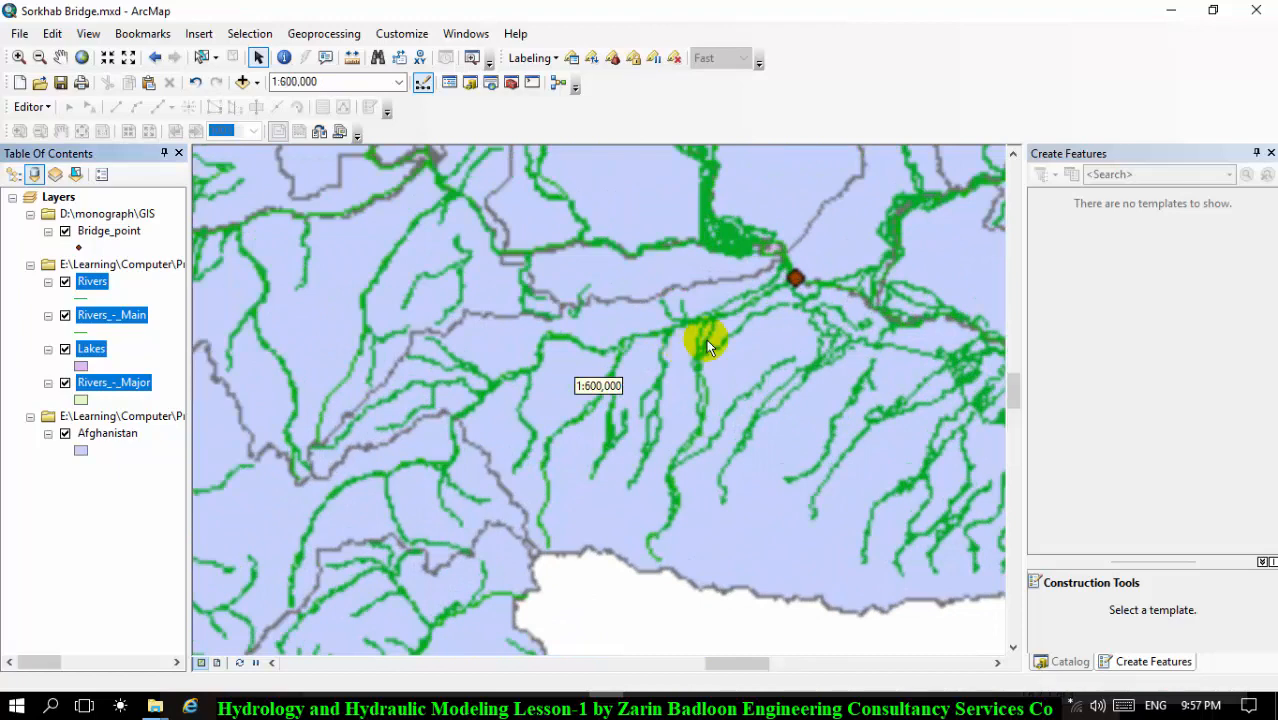
{"action": "scroll", "coordinate": [736, 282], "scroll_direction": "up", "scroll_amount": 4}
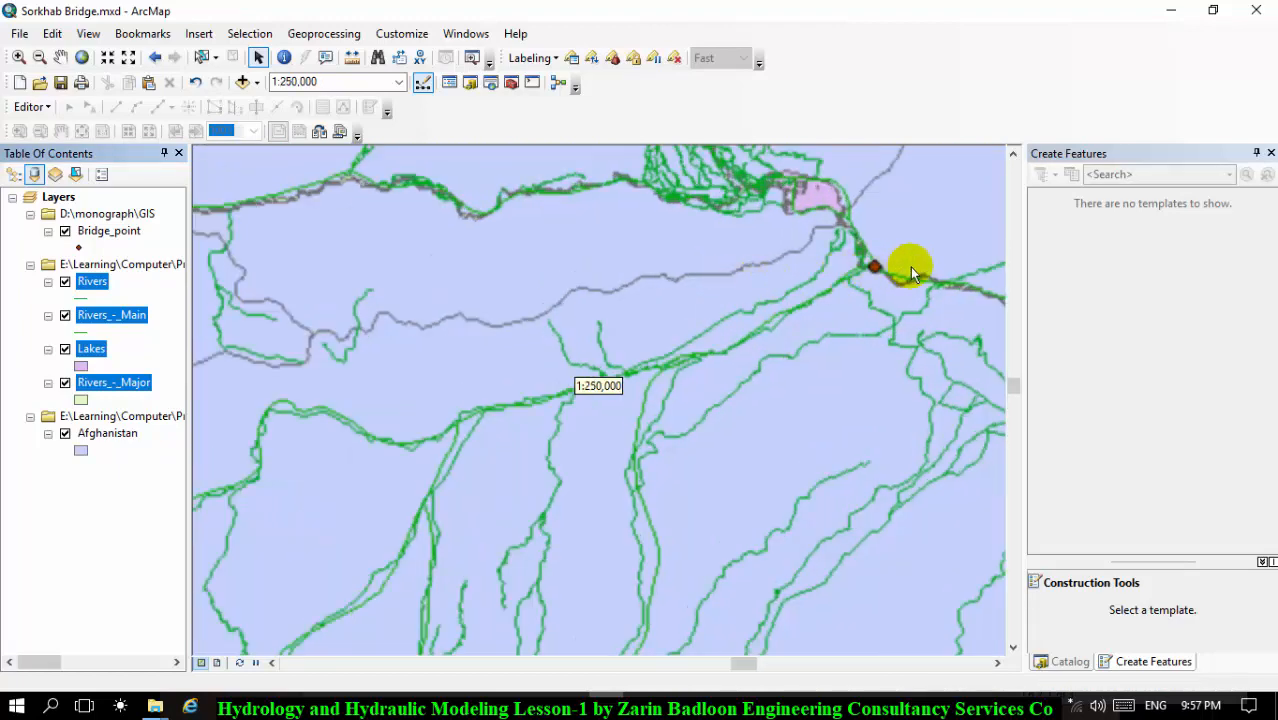
{"action": "scroll", "coordinate": [900, 253], "scroll_direction": "up", "scroll_amount": 5}
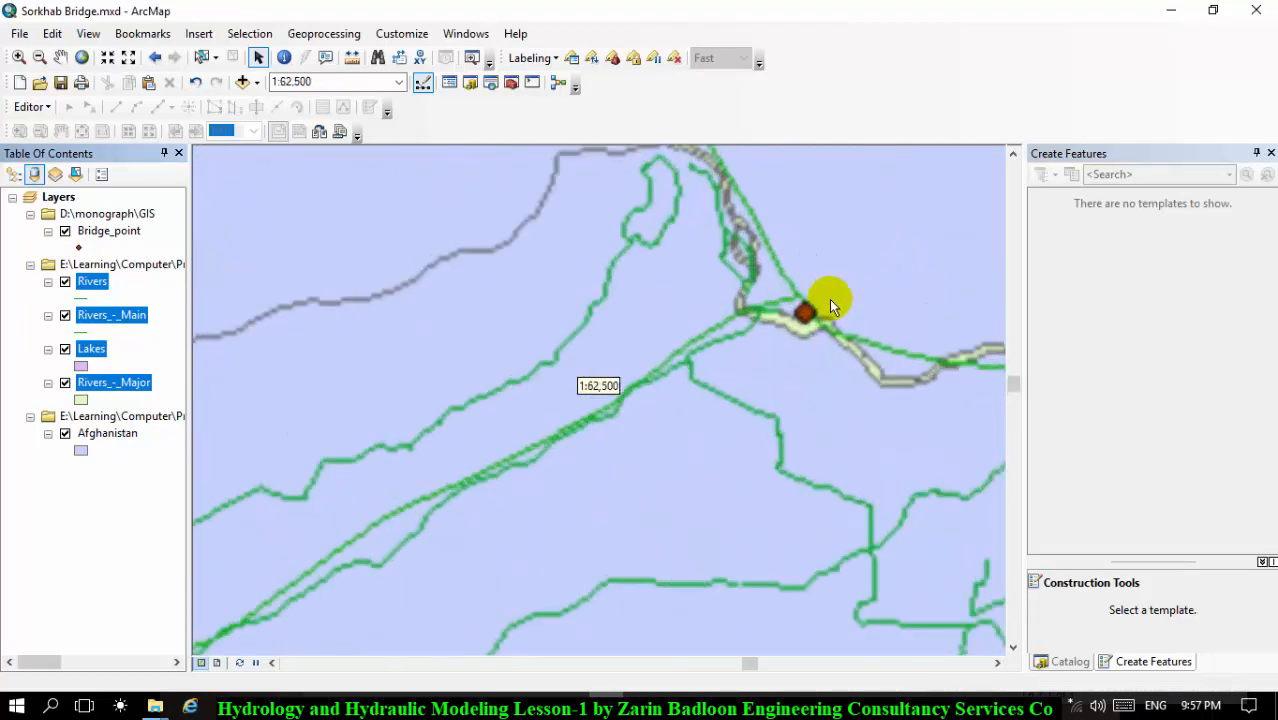
{"action": "scroll", "coordinate": [805, 328], "scroll_direction": "up", "scroll_amount": 2}
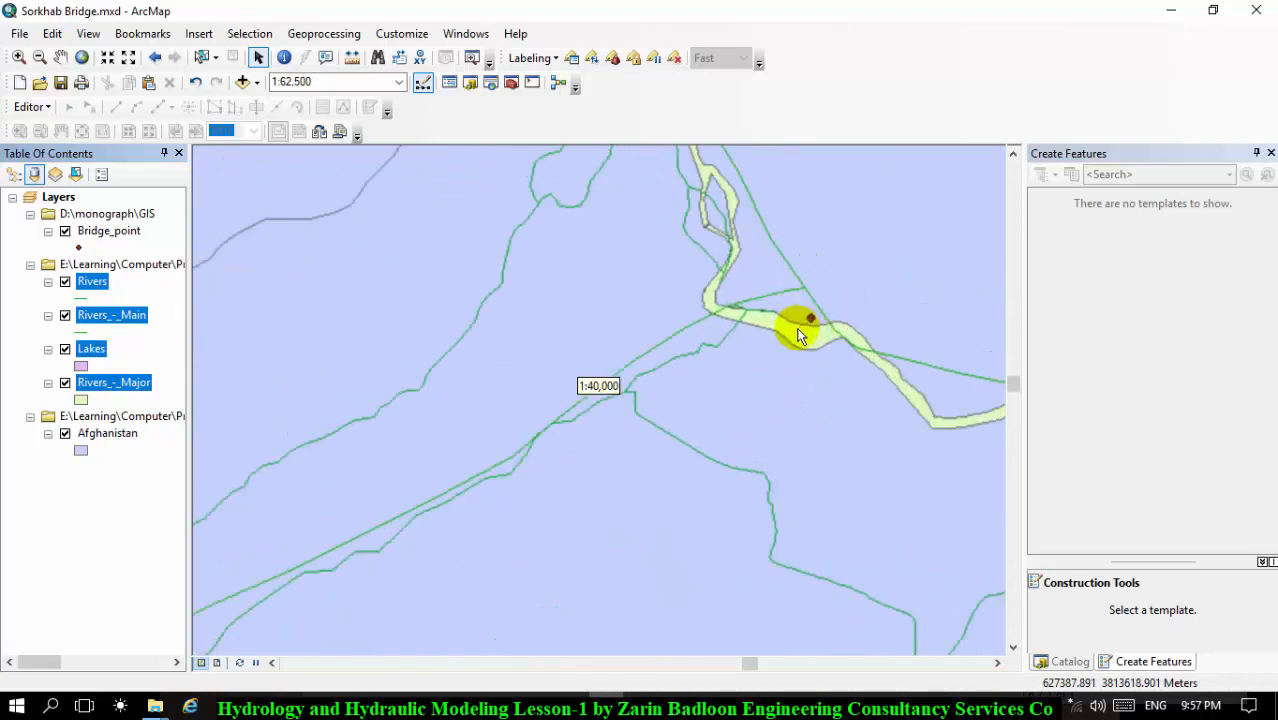
{"action": "scroll", "coordinate": [779, 307], "scroll_direction": "up", "scroll_amount": 3}
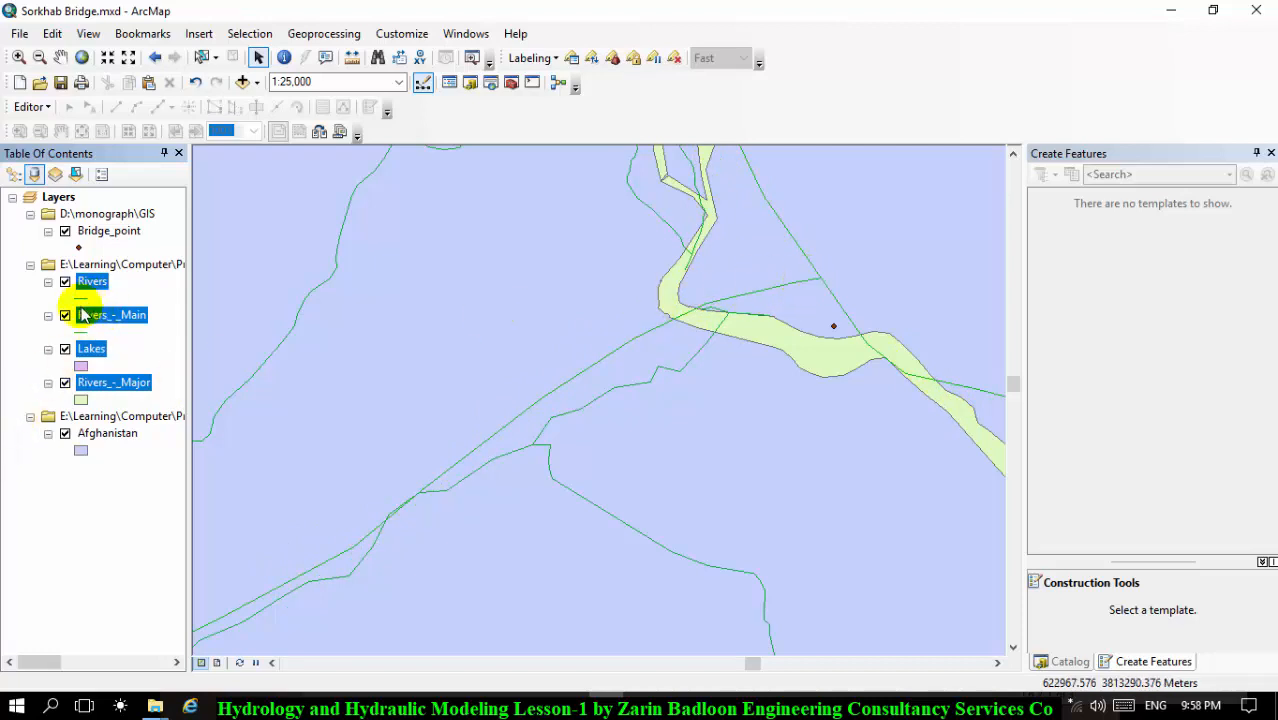
{"action": "left_click", "coordinate": [65, 383]}
{"action": "left_click", "coordinate": [65, 383]}
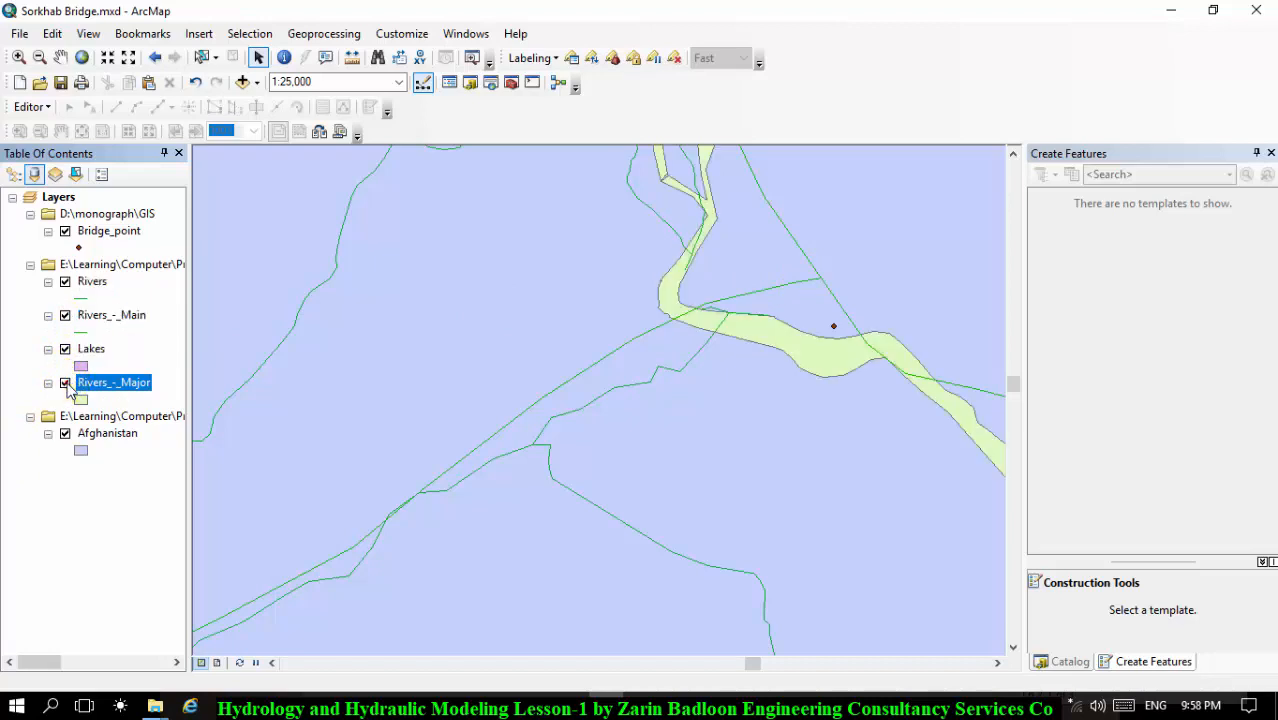
{"action": "left_click", "coordinate": [65, 383]}
{"action": "left_click", "coordinate": [65, 383]}
{"action": "left_click", "coordinate": [65, 383]}
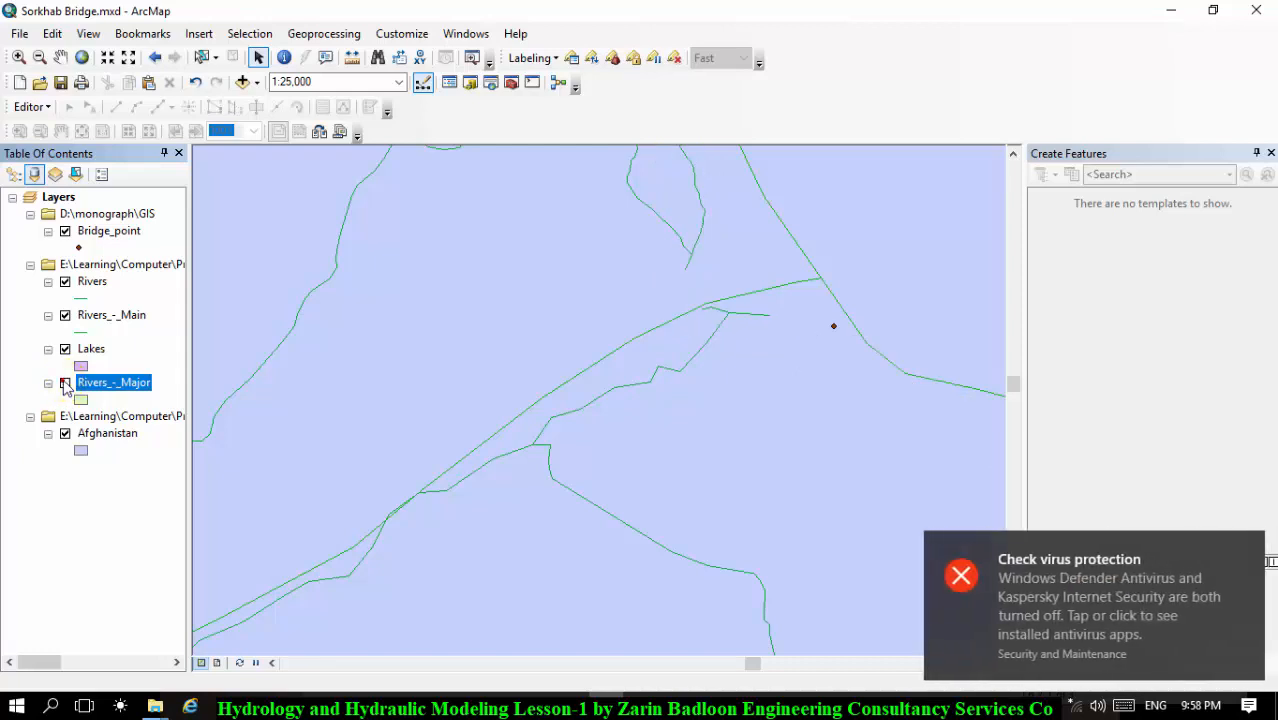
Step: Hide the detailed Rivers layer, leaving only the Rivers_-_Main lines shown for the river network
{"action": "left_click", "coordinate": [66, 316]}
{"action": "left_click", "coordinate": [65, 283]}
{"action": "left_click", "coordinate": [65, 283]}
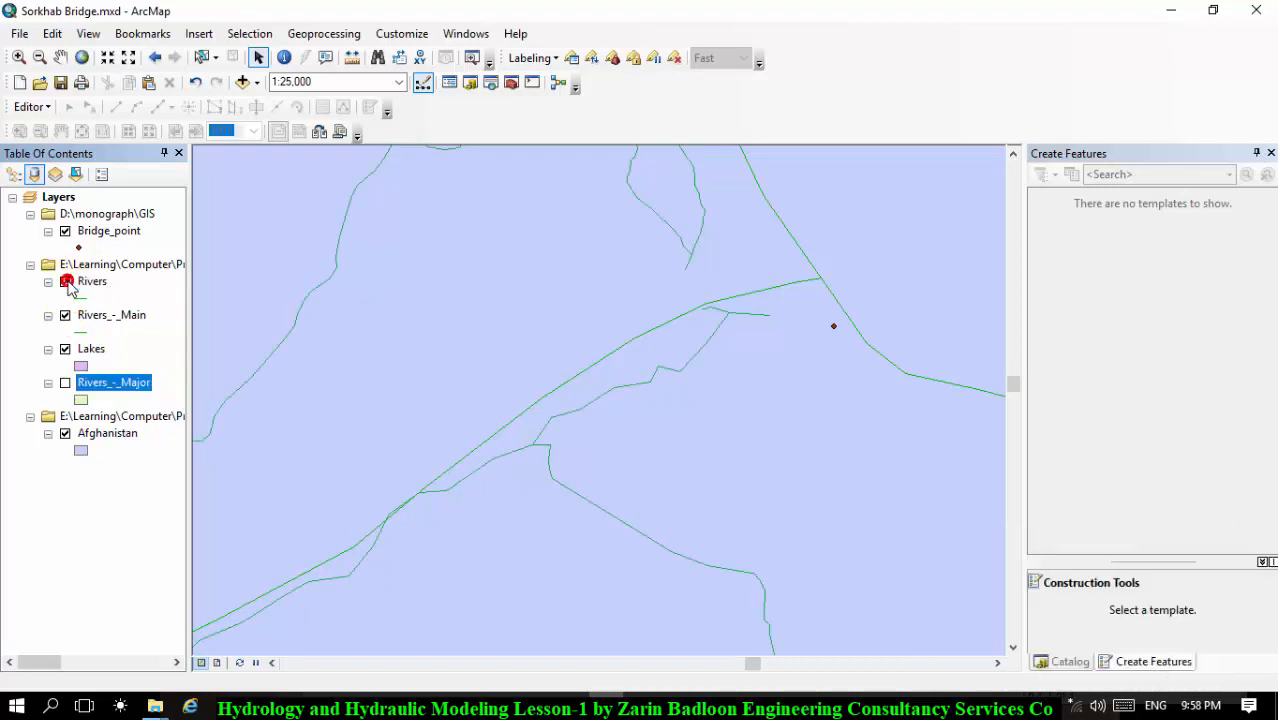
{"action": "left_click", "coordinate": [65, 283]}
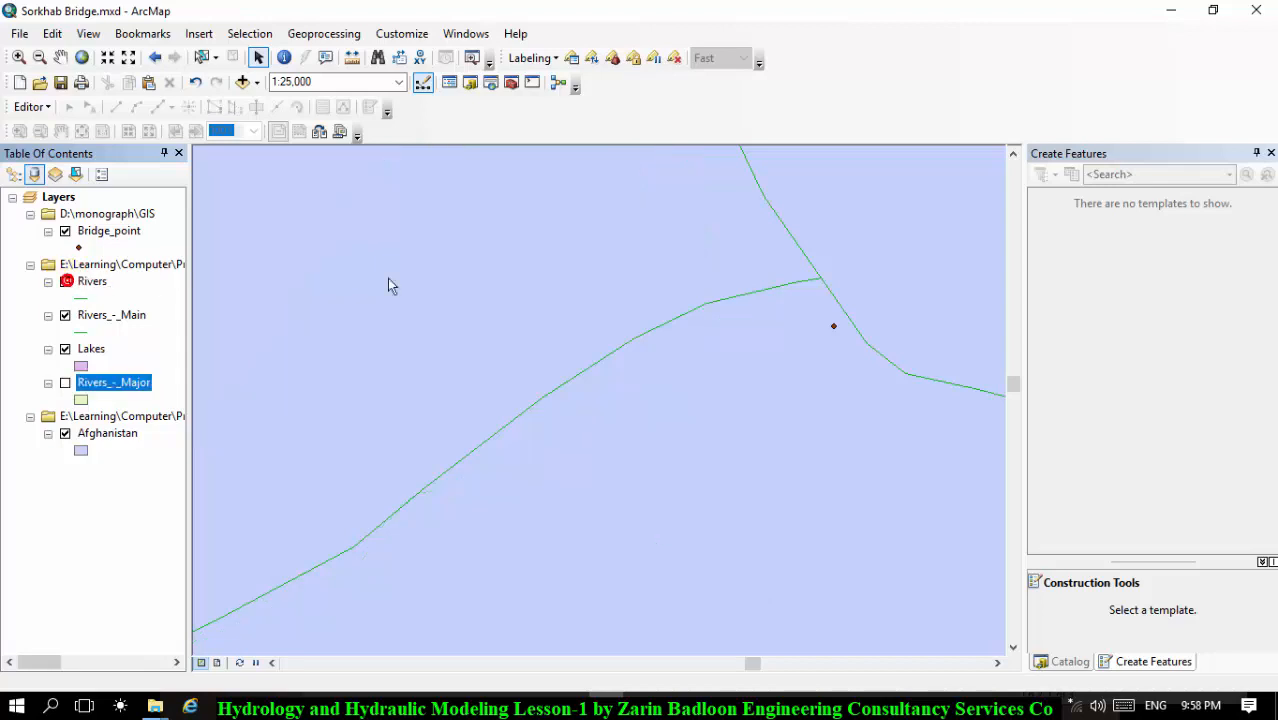
Step: Examine the main river courses and tributaries from the bridge point up to the national border
{"action": "scroll", "coordinate": [885, 297], "scroll_direction": "up", "scroll_amount": 3}
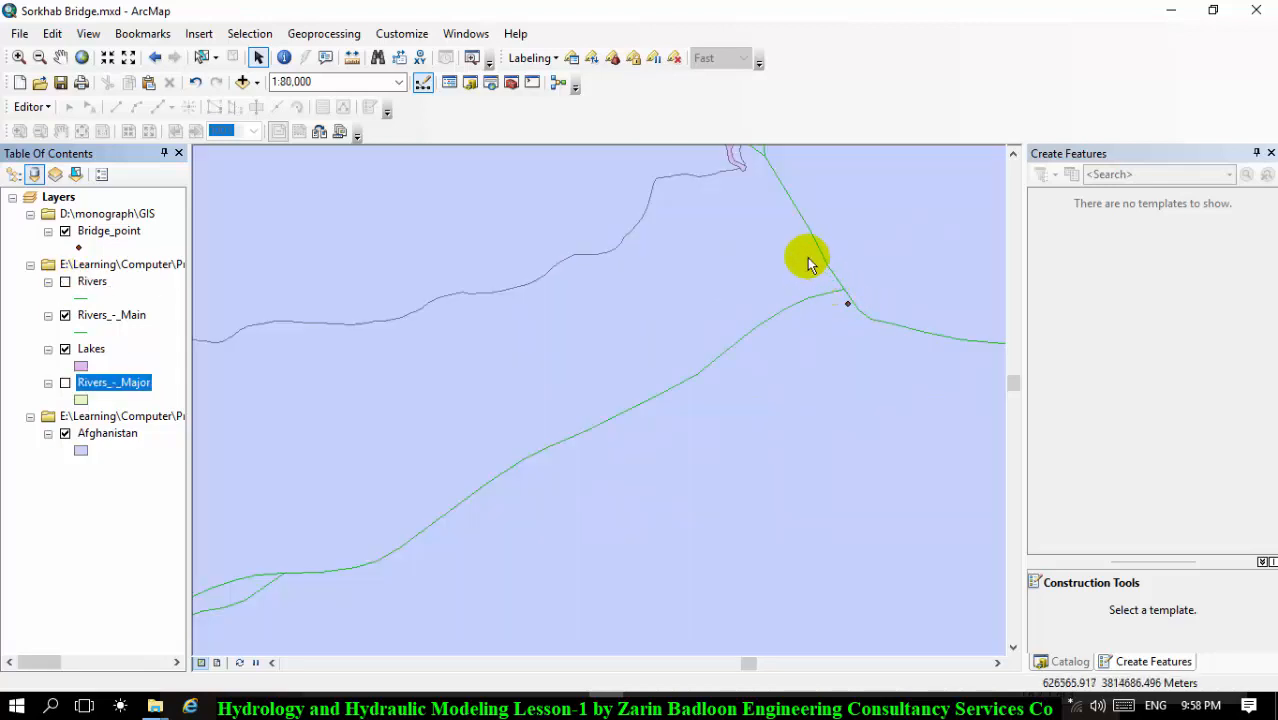
{"action": "scroll", "coordinate": [808, 259], "scroll_direction": "up", "scroll_amount": 3}
{"action": "scroll", "coordinate": [820, 272], "scroll_direction": "down", "scroll_amount": 5}
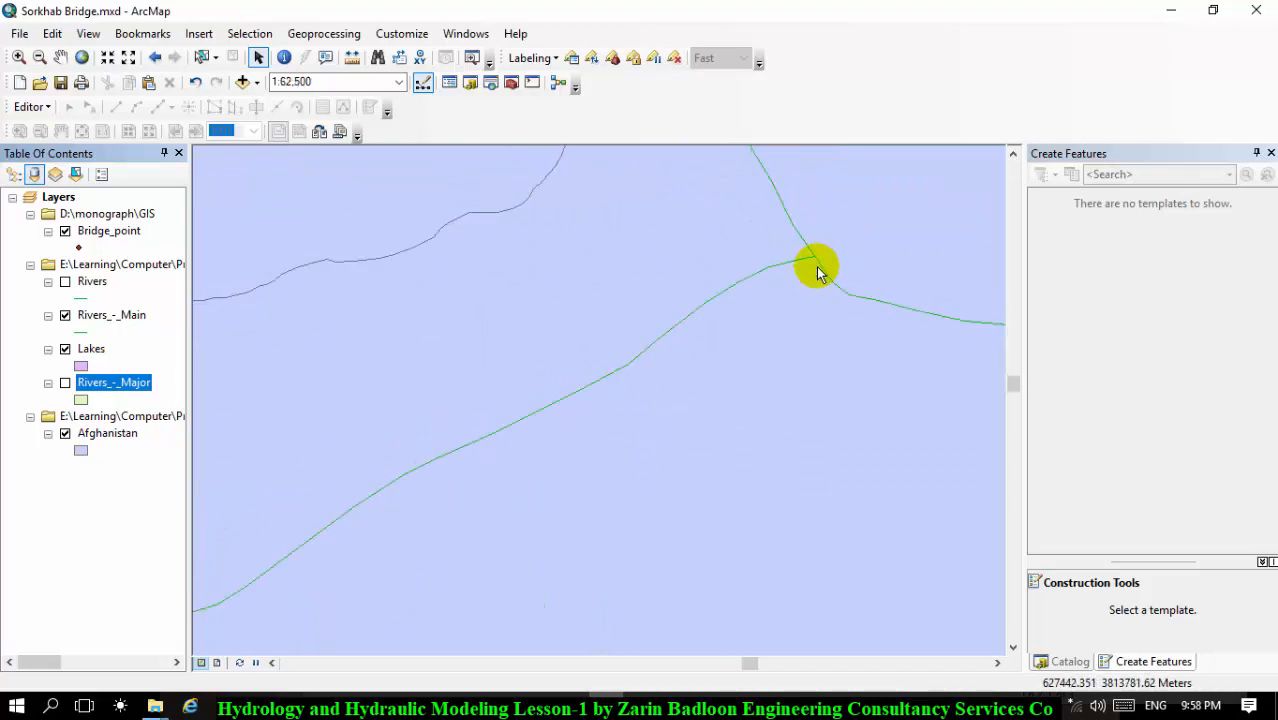
{"action": "scroll", "coordinate": [808, 263], "scroll_direction": "up", "scroll_amount": 2}
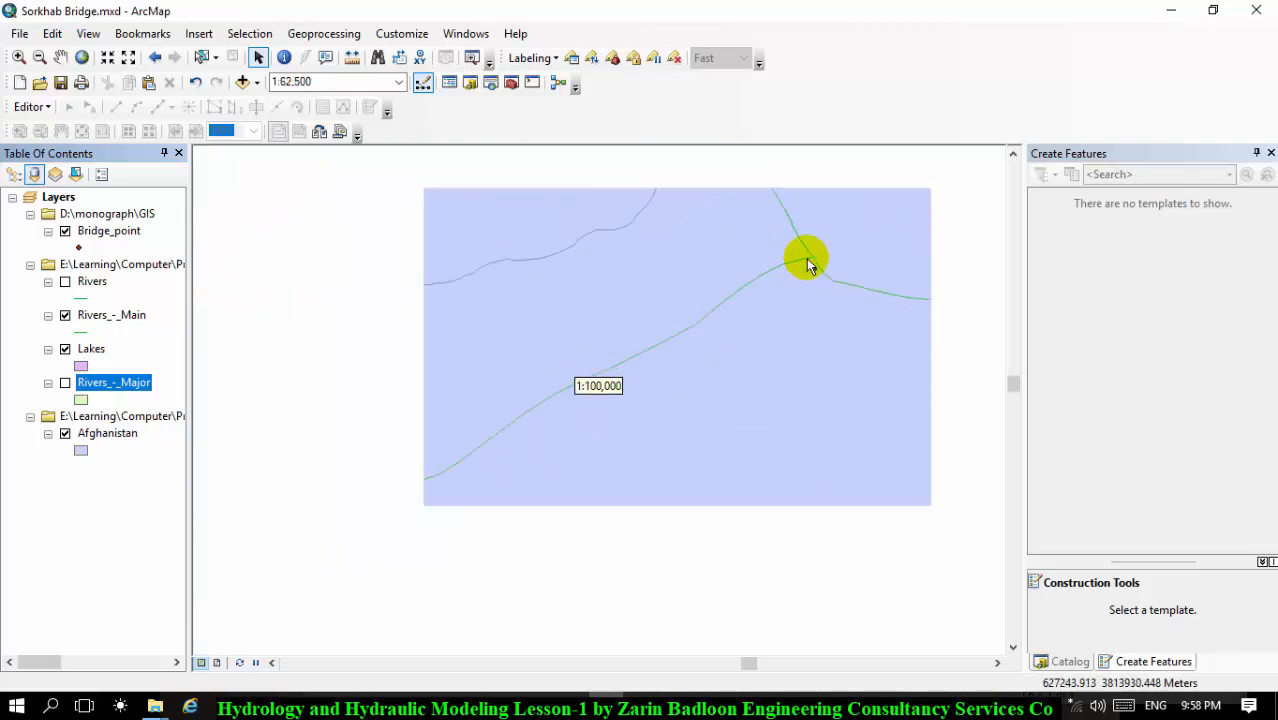
{"action": "scroll", "coordinate": [808, 263], "scroll_direction": "up", "scroll_amount": 5}
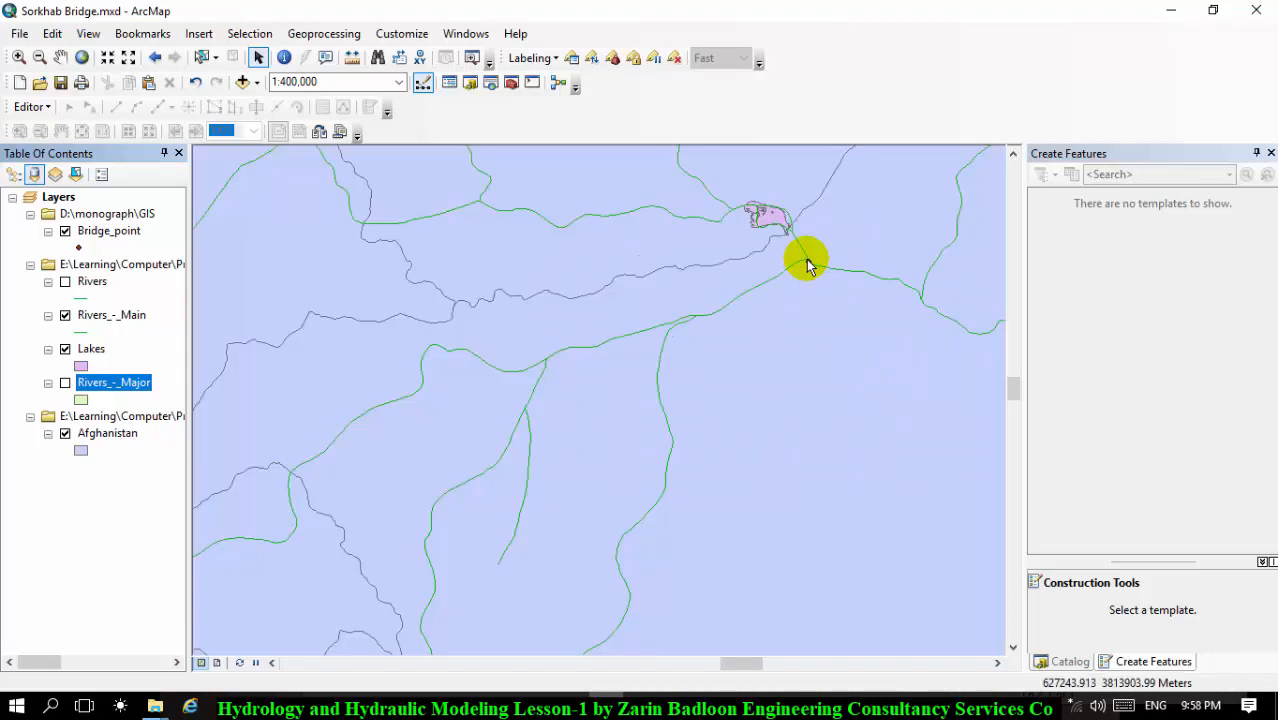
{"action": "scroll", "coordinate": [797, 272], "scroll_direction": "up", "scroll_amount": 3}
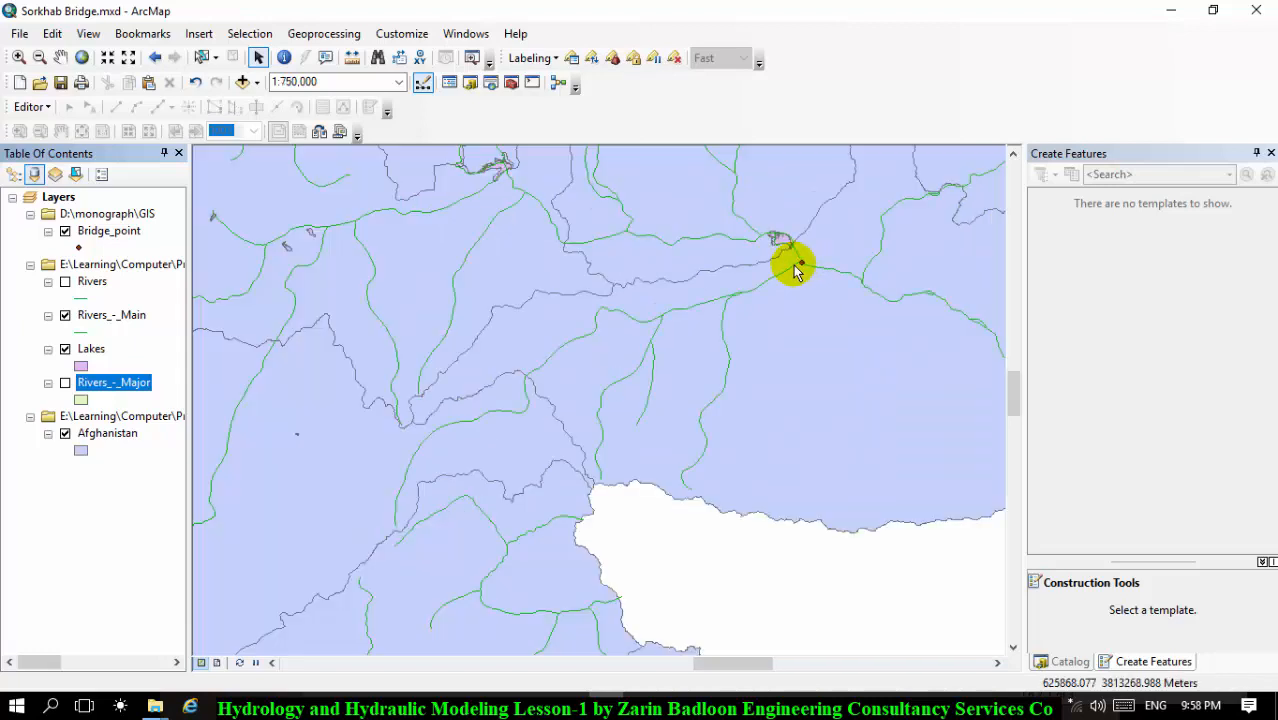
{"action": "scroll", "coordinate": [608, 271], "scroll_direction": "up", "scroll_amount": 1}
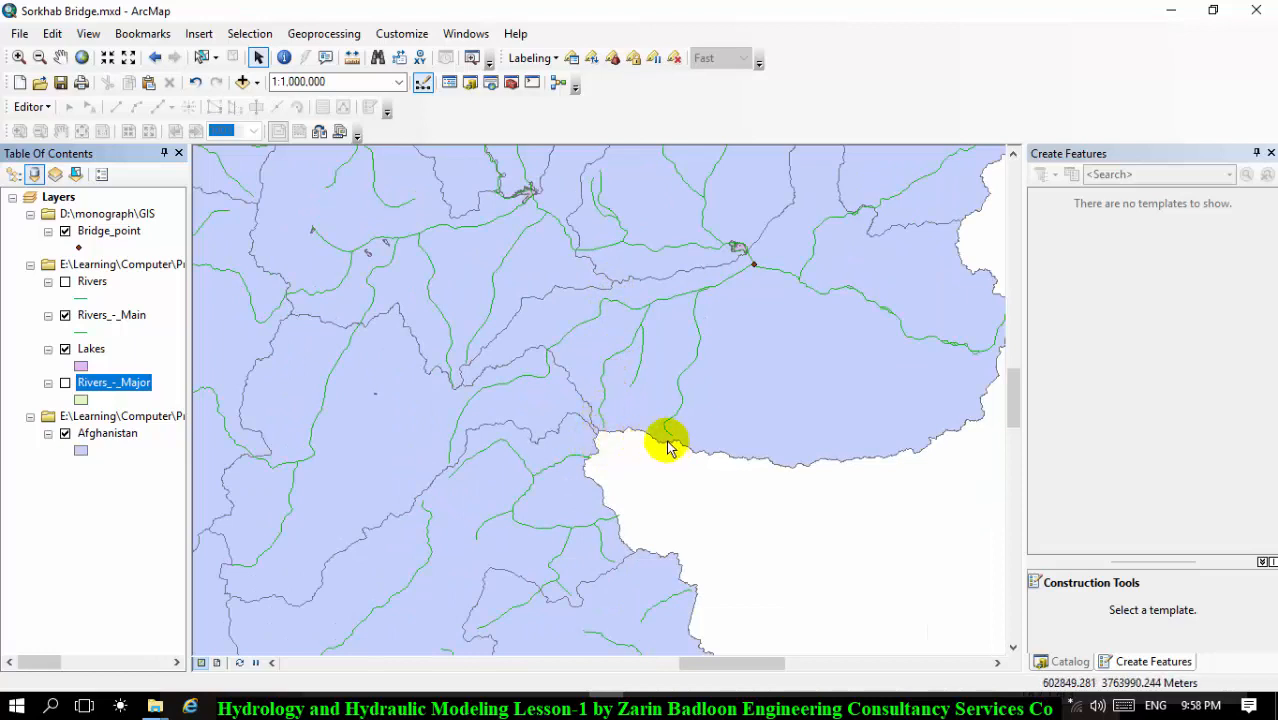
{"action": "scroll", "coordinate": [668, 447], "scroll_direction": "down", "scroll_amount": 1}
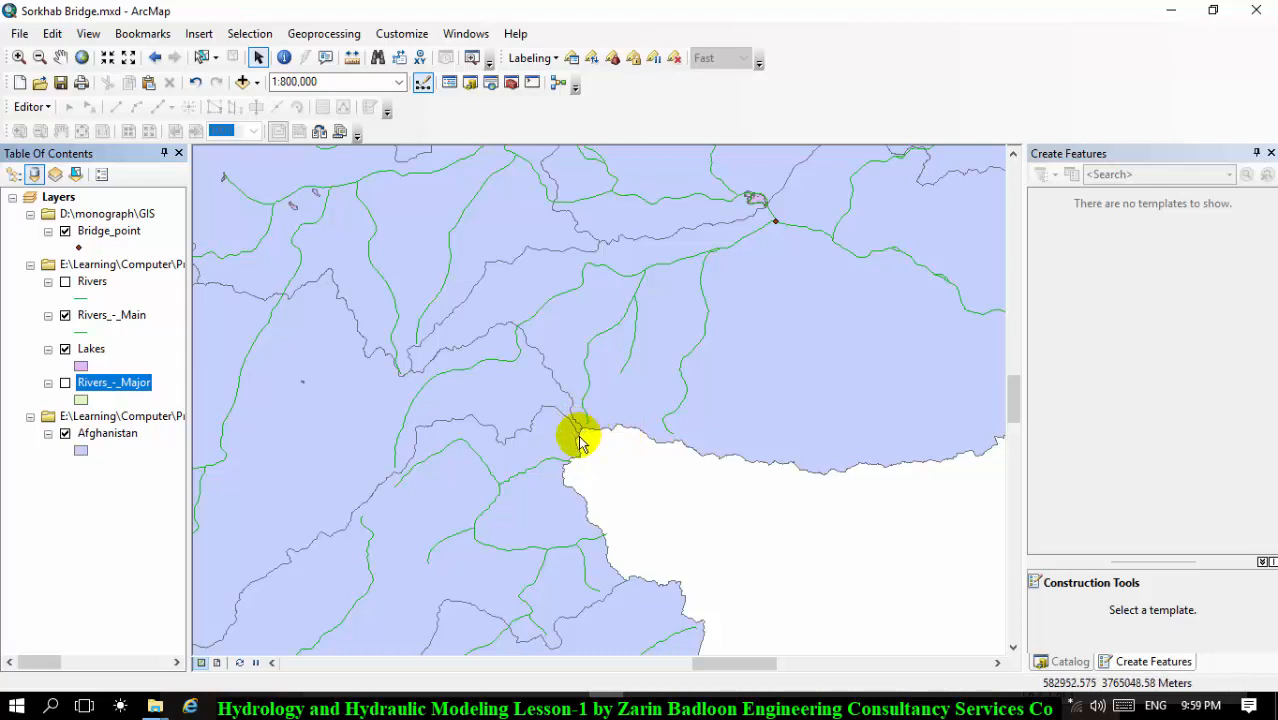
Step: Identify the province polygon southwest of the bridge point to read its attributes
{"action": "scroll", "coordinate": [645, 340], "scroll_direction": "up", "scroll_amount": 1}
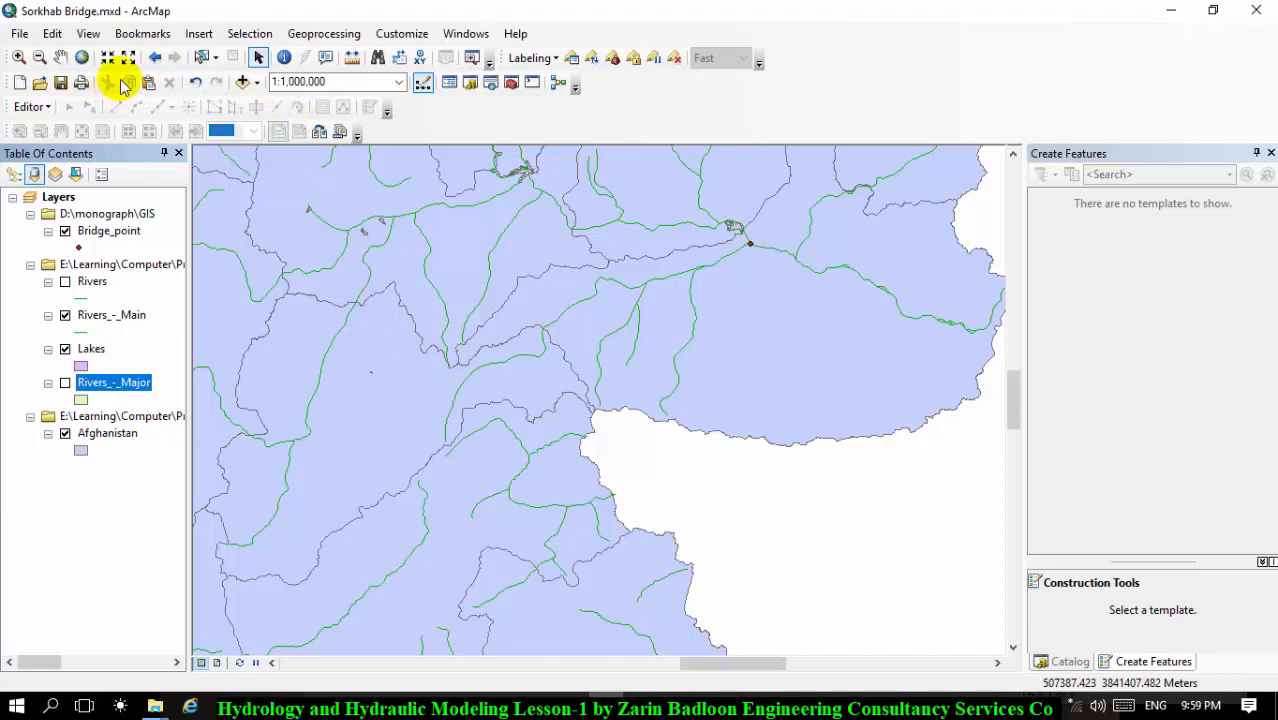
{"action": "left_click", "coordinate": [285, 58]}
{"action": "left_click", "coordinate": [399, 428]}
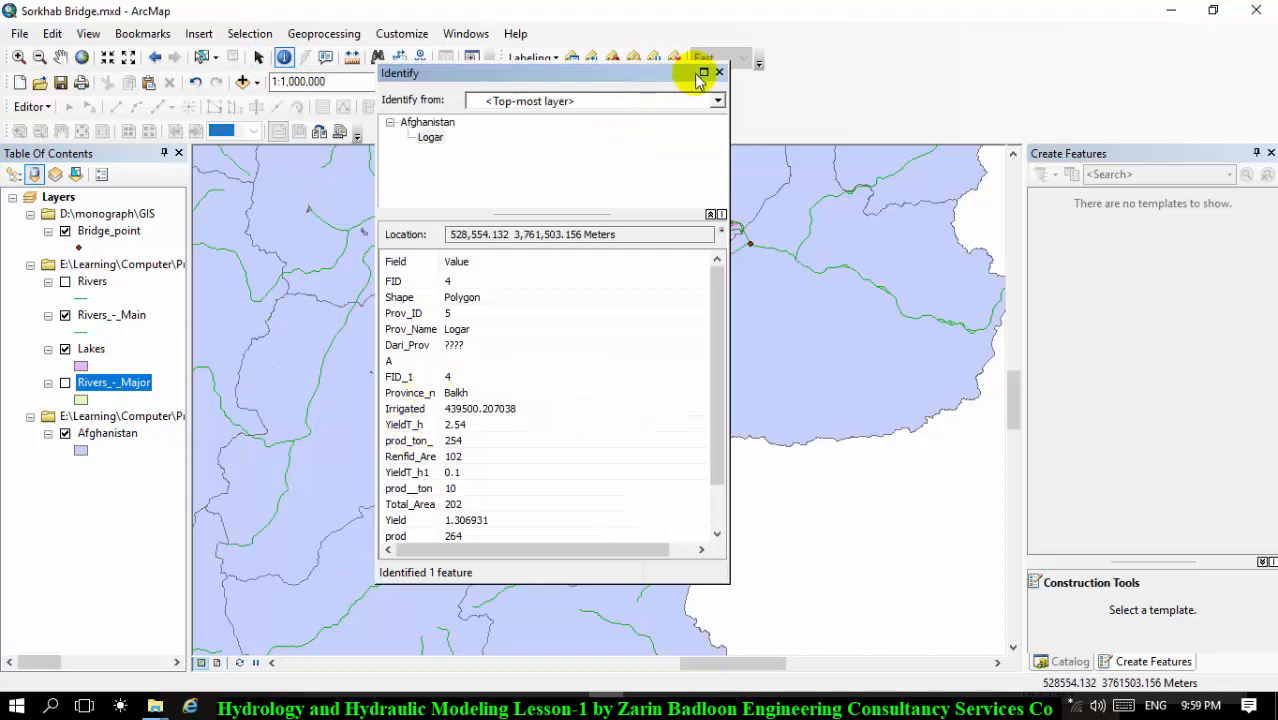
{"action": "left_click", "coordinate": [719, 72]}
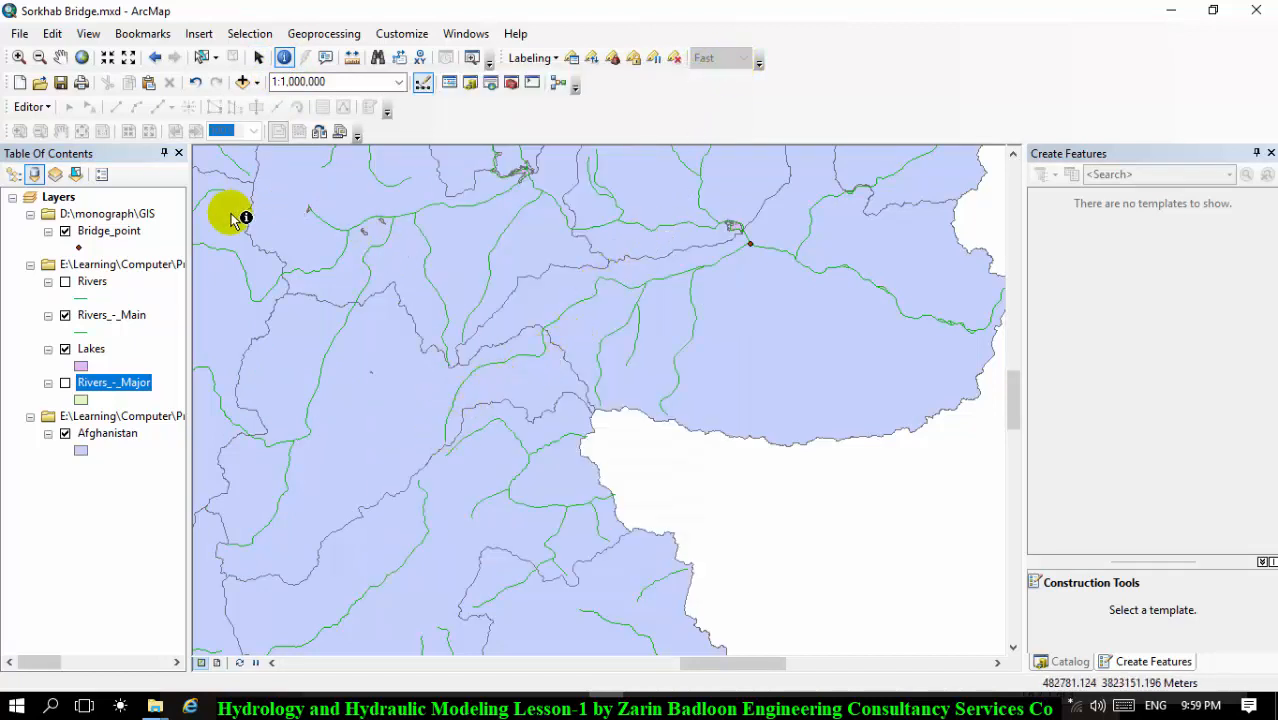
Step: Show the detailed Rivers layer briefly to view the full stream network, and hide it again
{"action": "left_click", "coordinate": [65, 282]}
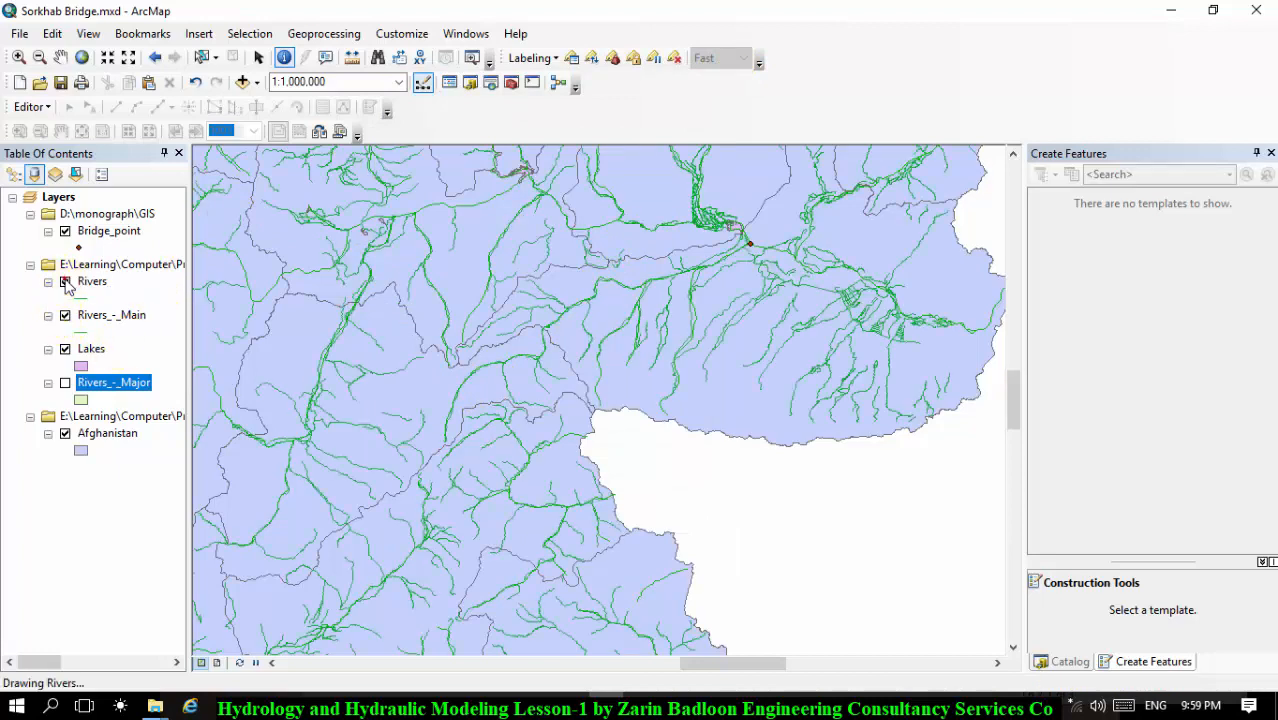
{"action": "left_click", "coordinate": [65, 282]}
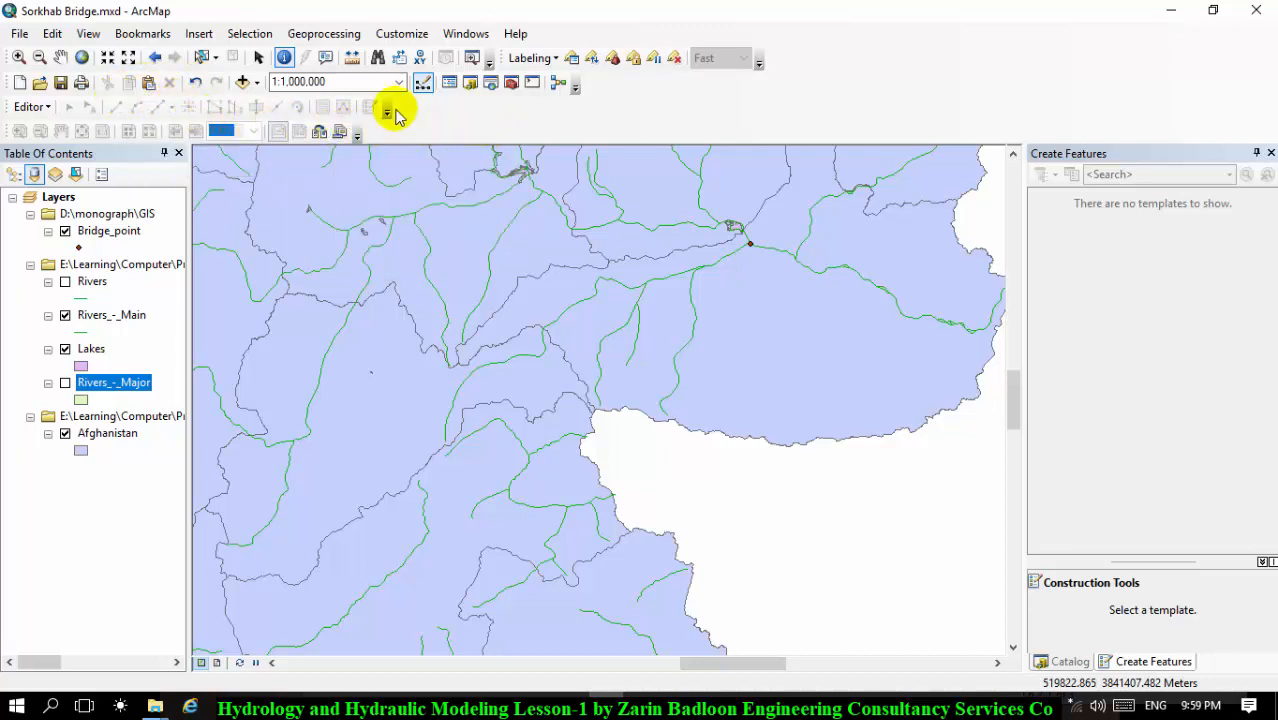
Step: Set up the Measure tool for area measurement with square kilometers as the area unit
{"action": "left_click", "coordinate": [352, 57]}
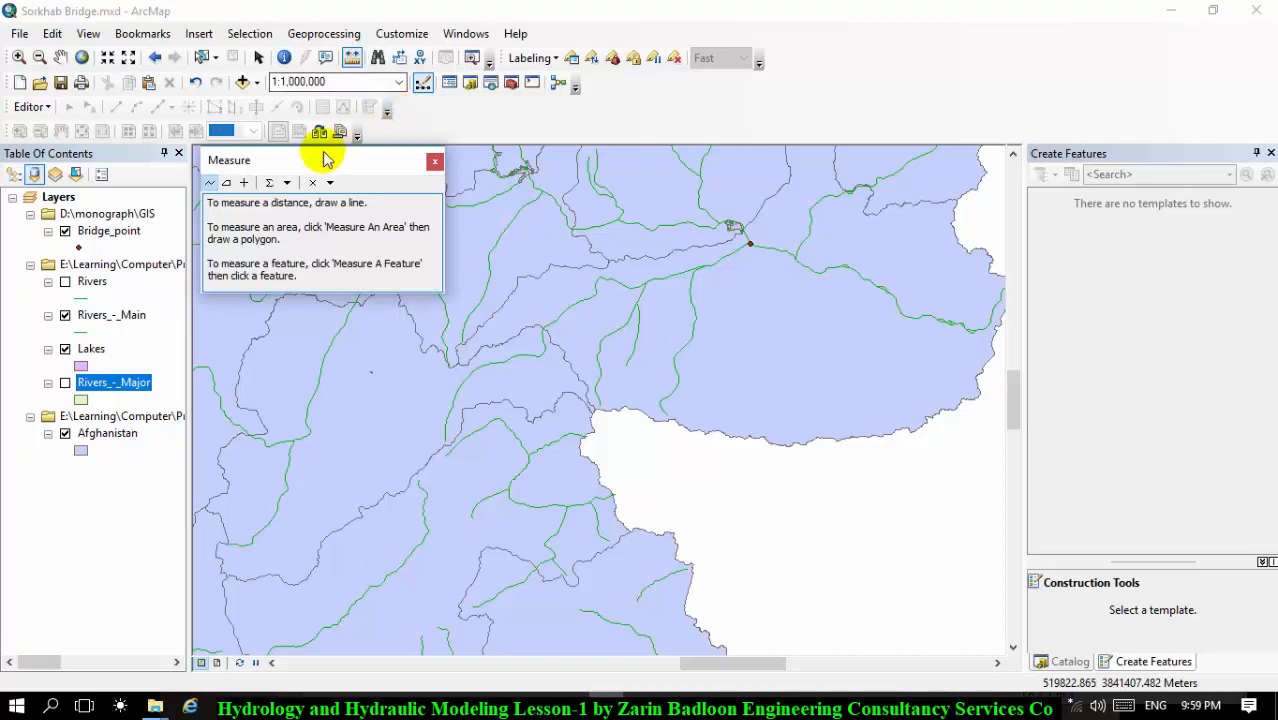
{"action": "left_click", "coordinate": [227, 183]}
{"action": "left_click", "coordinate": [329, 183]}
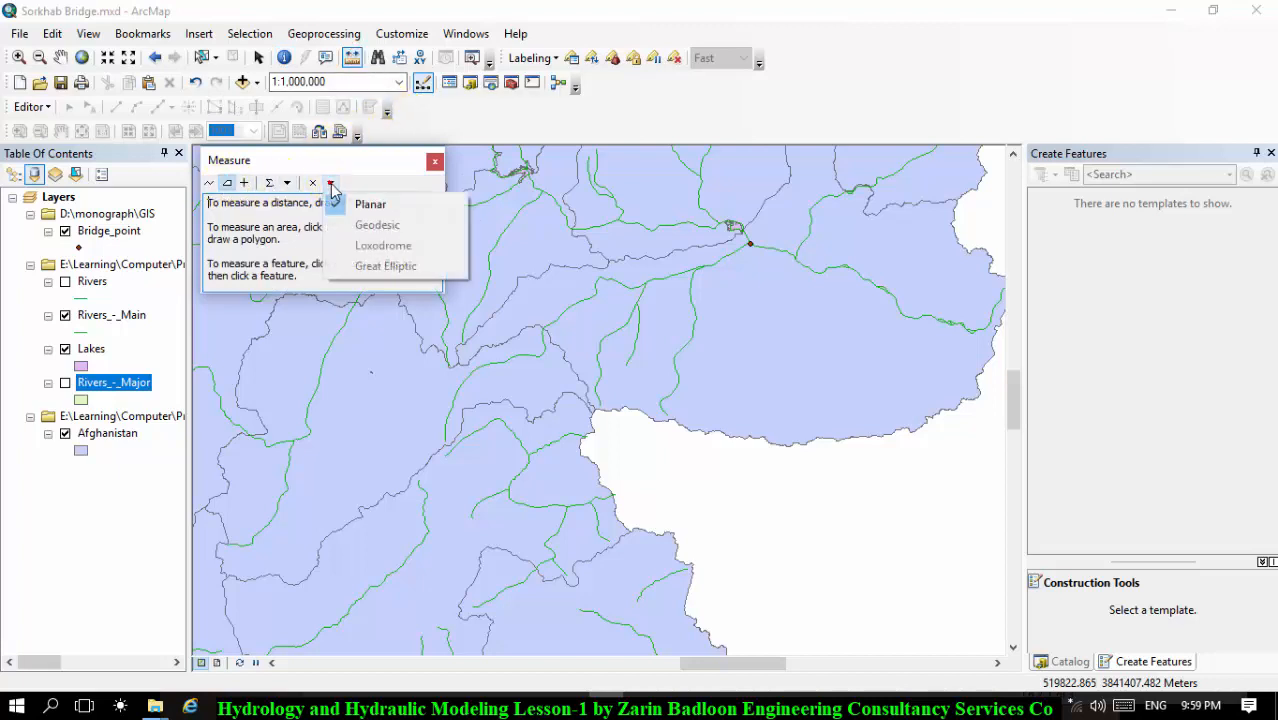
{"action": "left_click", "coordinate": [289, 184]}
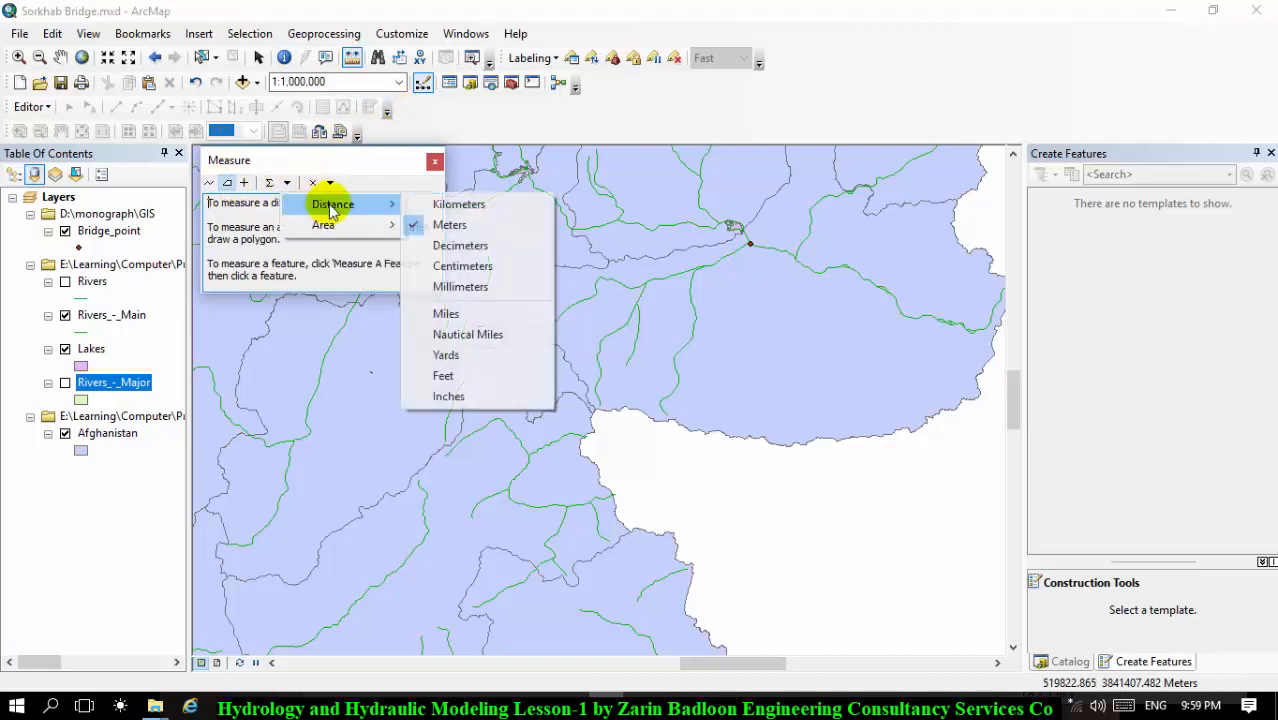
{"action": "mouse_move", "coordinate": [357, 224]}
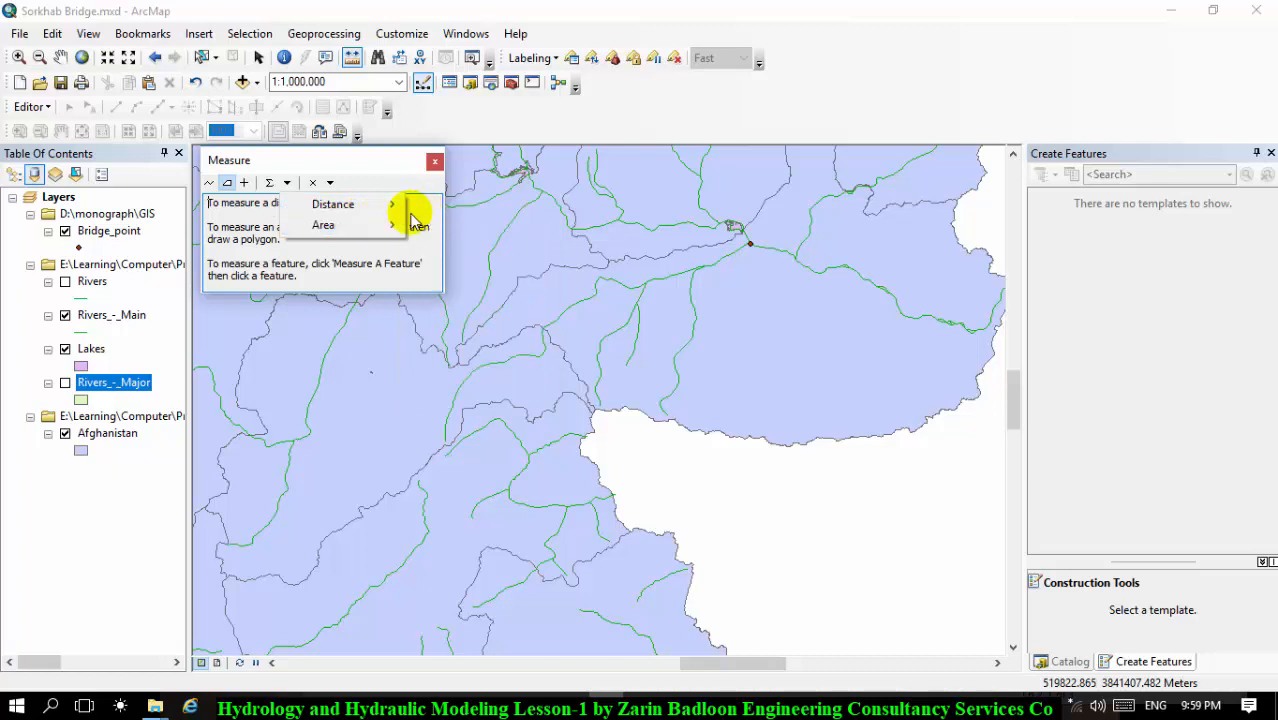
{"action": "left_click", "coordinate": [428, 224]}
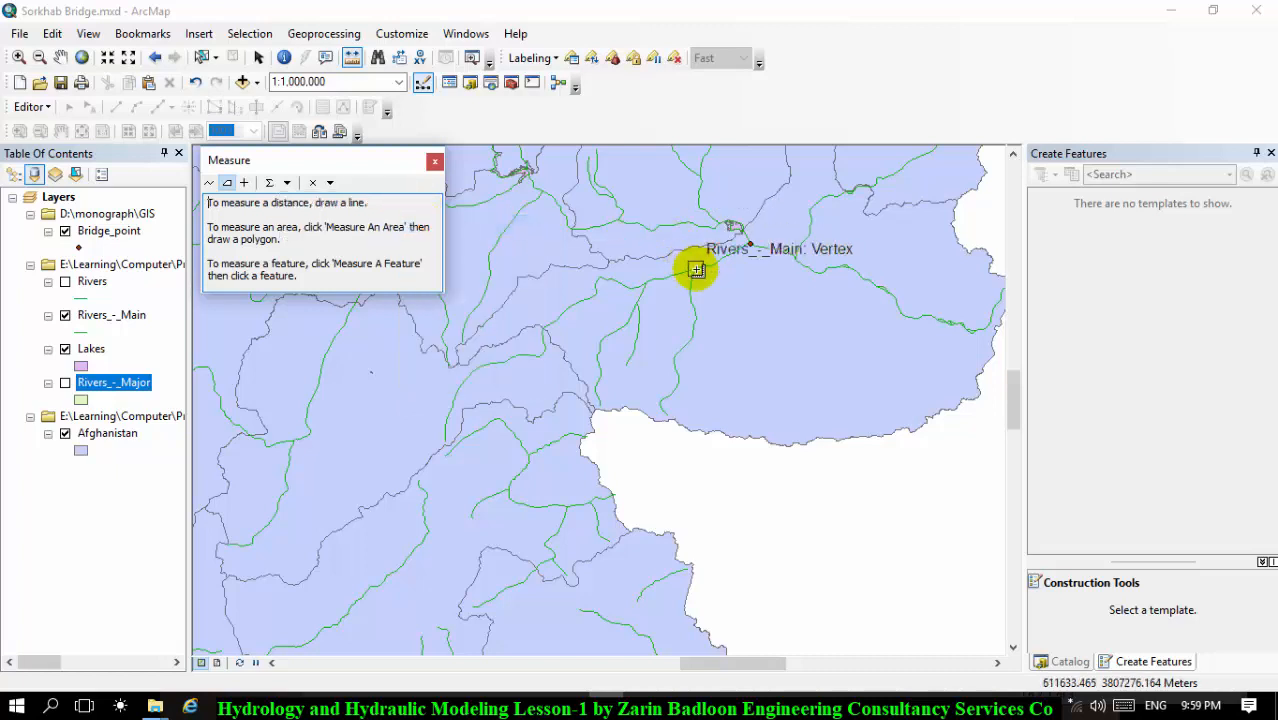
Step: Measure the approximate catchment area upstream of the bridge point by outlining it along the river divides and provincial boundaries
{"action": "left_click", "coordinate": [751, 245]}
{"action": "left_click", "coordinate": [720, 289]}
{"action": "left_click", "coordinate": [712, 383]}
{"action": "left_click", "coordinate": [680, 422]}
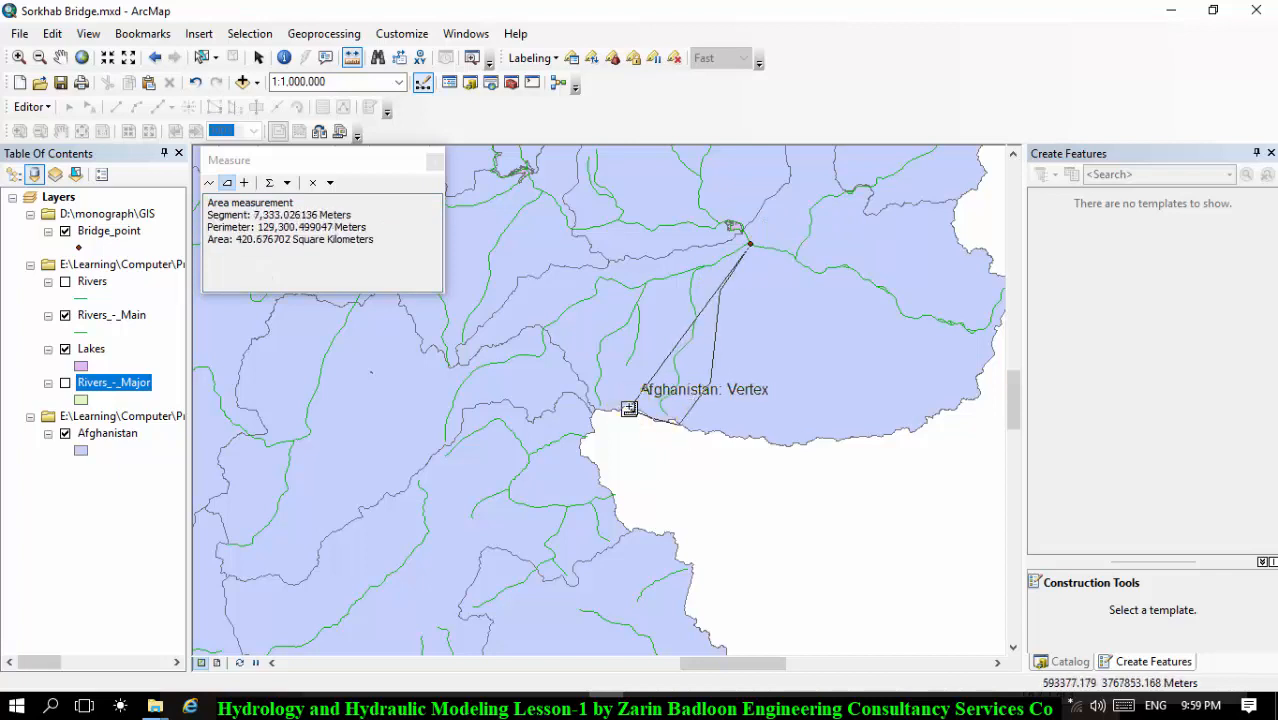
{"action": "double_click", "coordinate": [605, 408]}
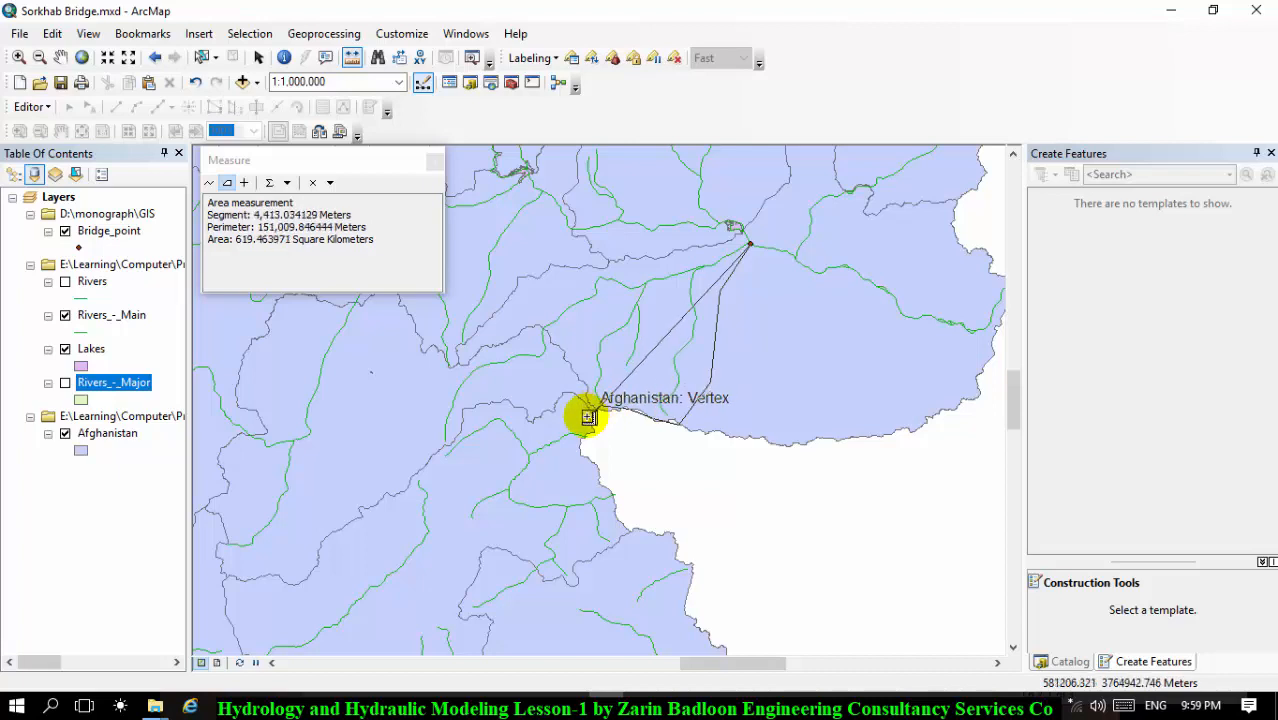
{"action": "left_click", "coordinate": [576, 398]}
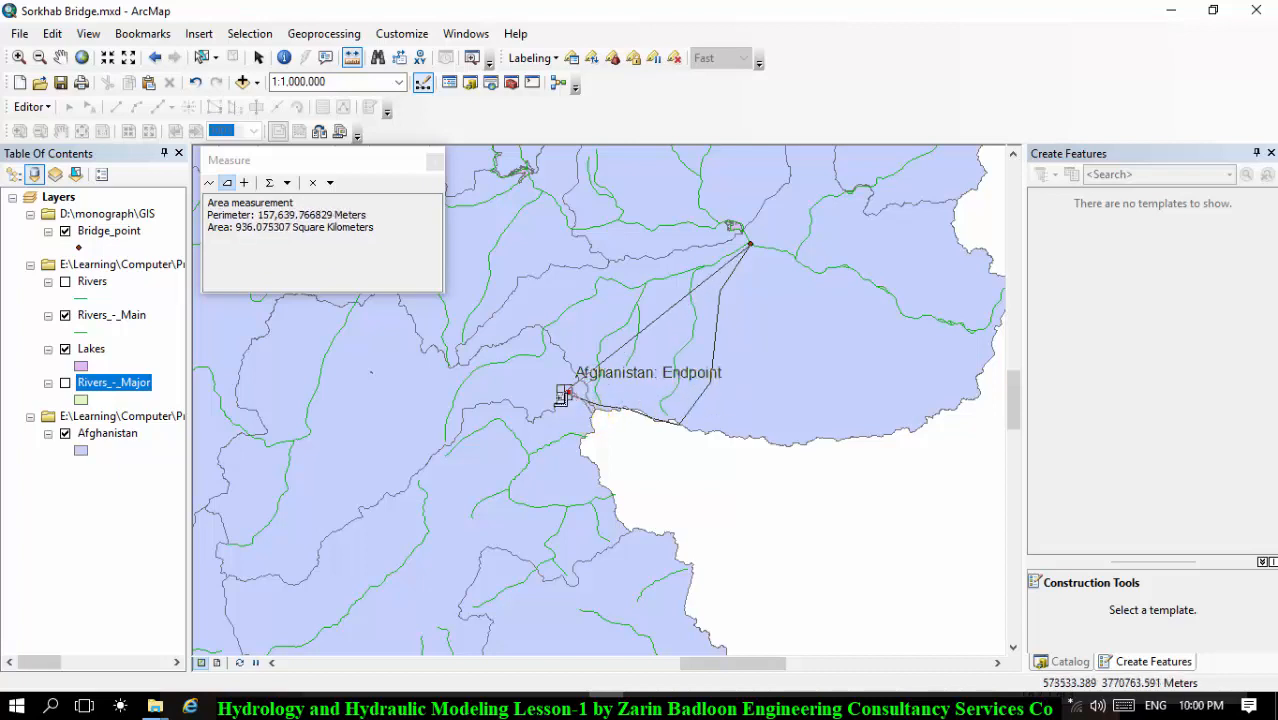
{"action": "left_click", "coordinate": [566, 393]}
{"action": "left_click", "coordinate": [547, 409]}
{"action": "left_click", "coordinate": [521, 409]}
{"action": "left_click", "coordinate": [487, 398]}
{"action": "left_click", "coordinate": [464, 408]}
{"action": "left_click", "coordinate": [461, 431]}
{"action": "left_click", "coordinate": [430, 452]}
{"action": "left_click", "coordinate": [425, 410]}
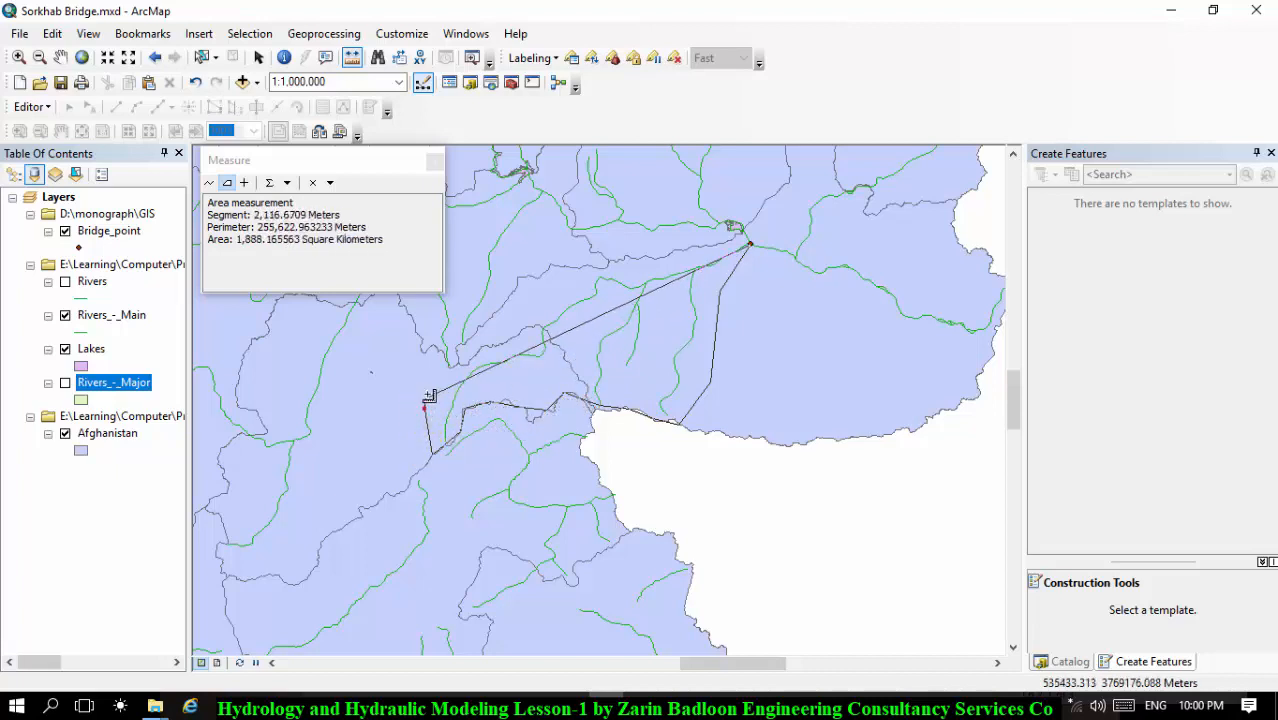
{"action": "left_click", "coordinate": [449, 366]}
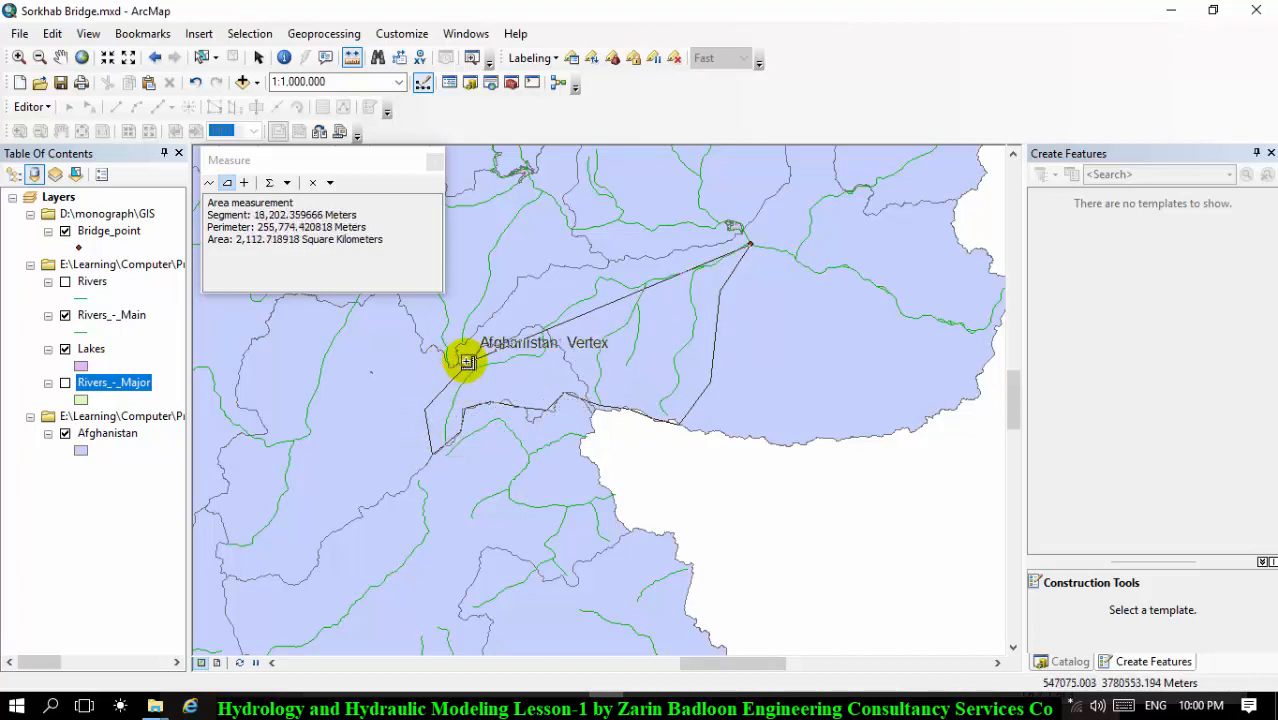
{"action": "left_click", "coordinate": [499, 332]}
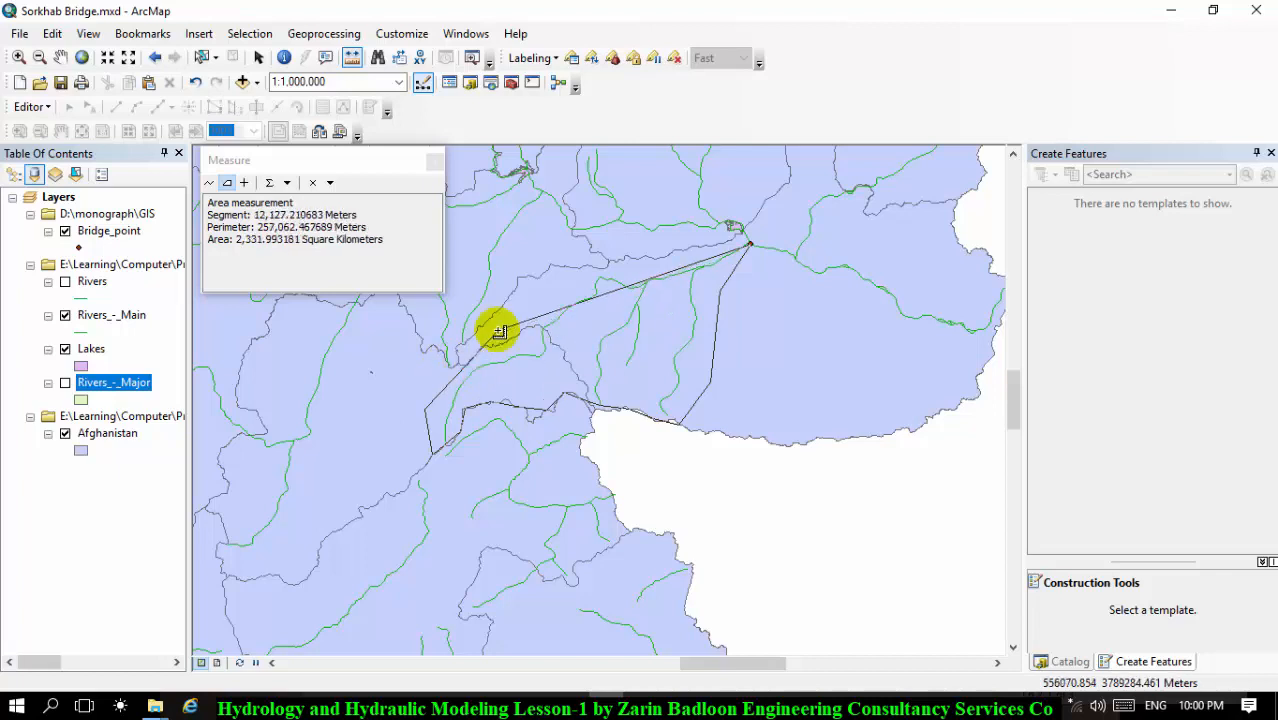
{"action": "left_click", "coordinate": [557, 286]}
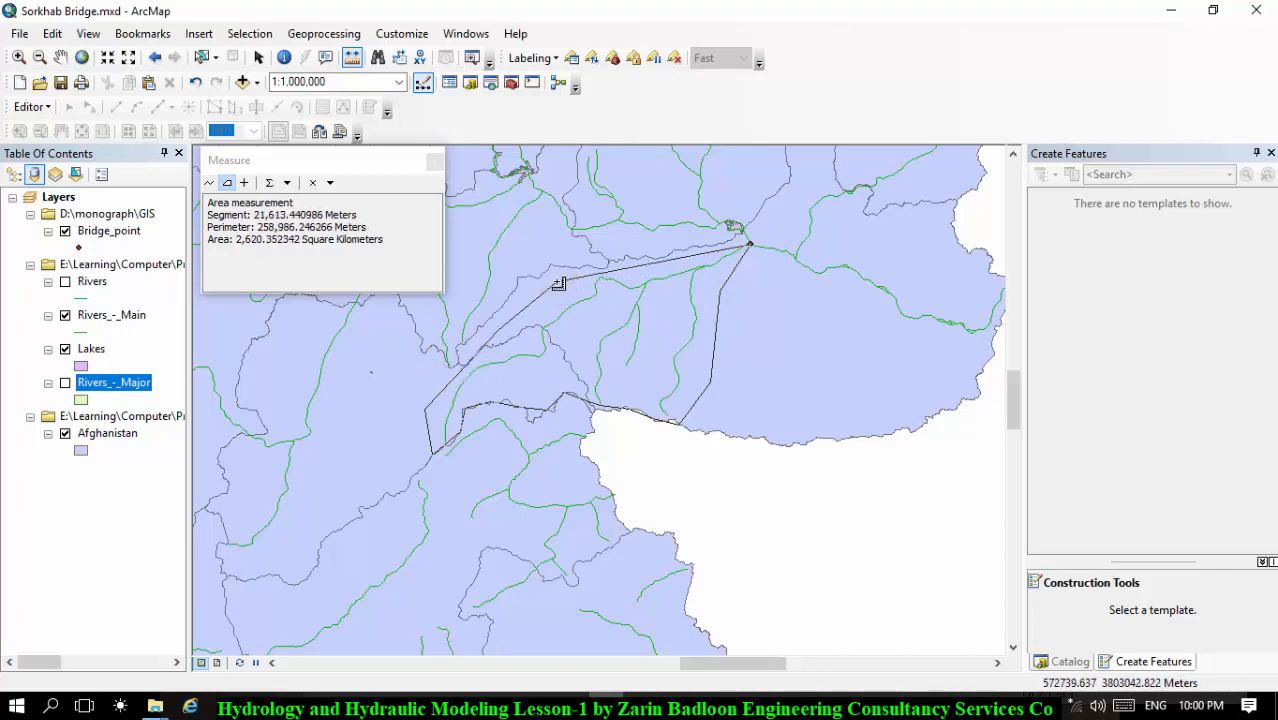
{"action": "left_click", "coordinate": [603, 261]}
{"action": "left_click", "coordinate": [676, 248]}
{"action": "left_click", "coordinate": [716, 240]}
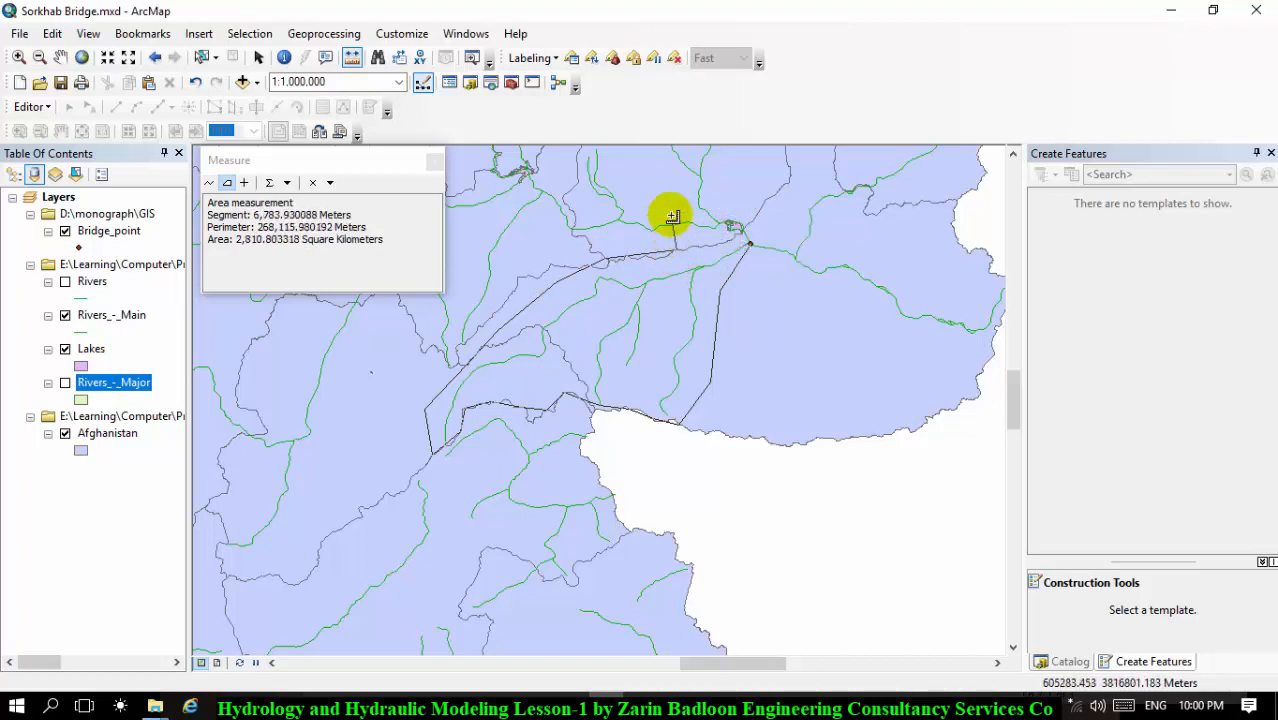
{"action": "double_click", "coordinate": [708, 243]}
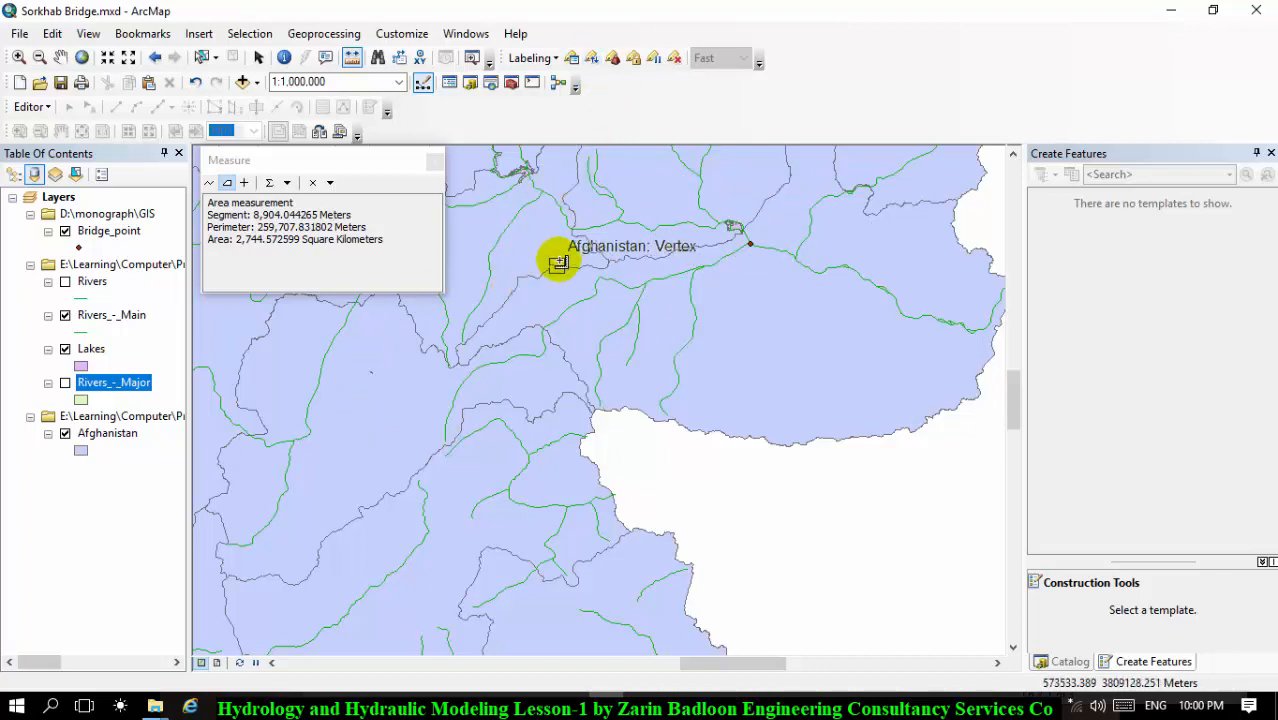
{"action": "left_click", "coordinate": [435, 161]}
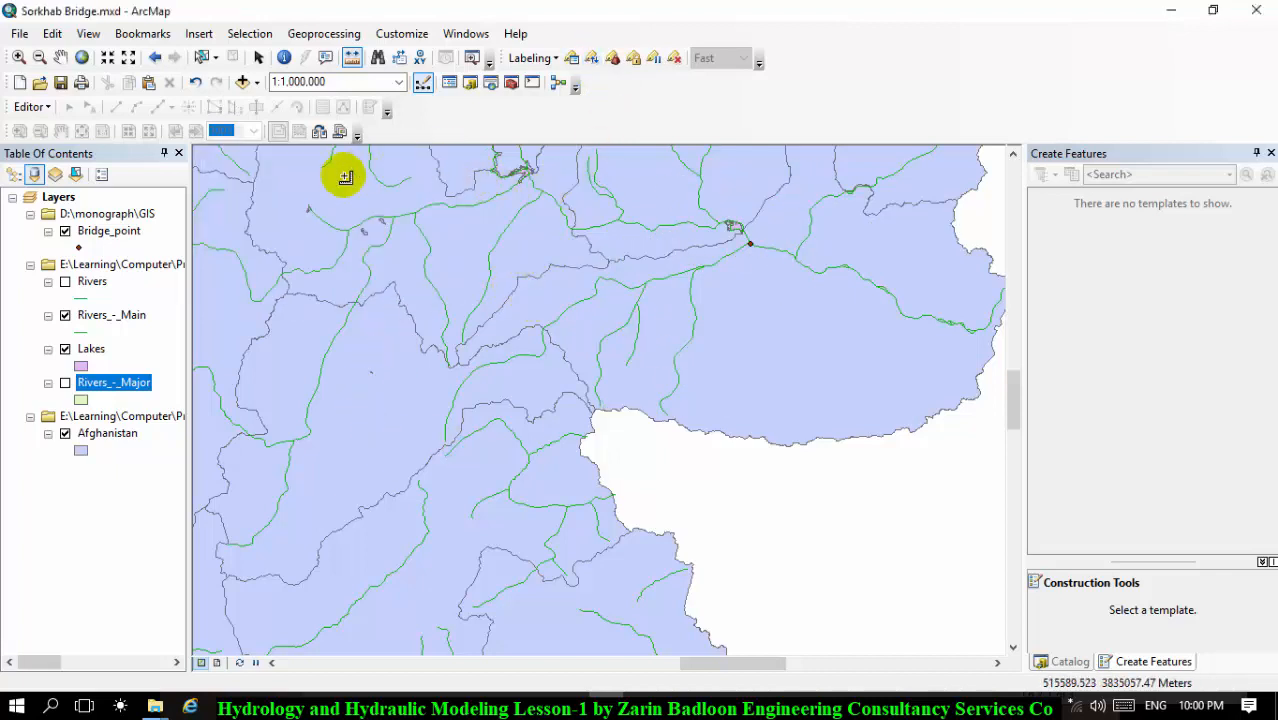
{"action": "left_click", "coordinate": [241, 81]}
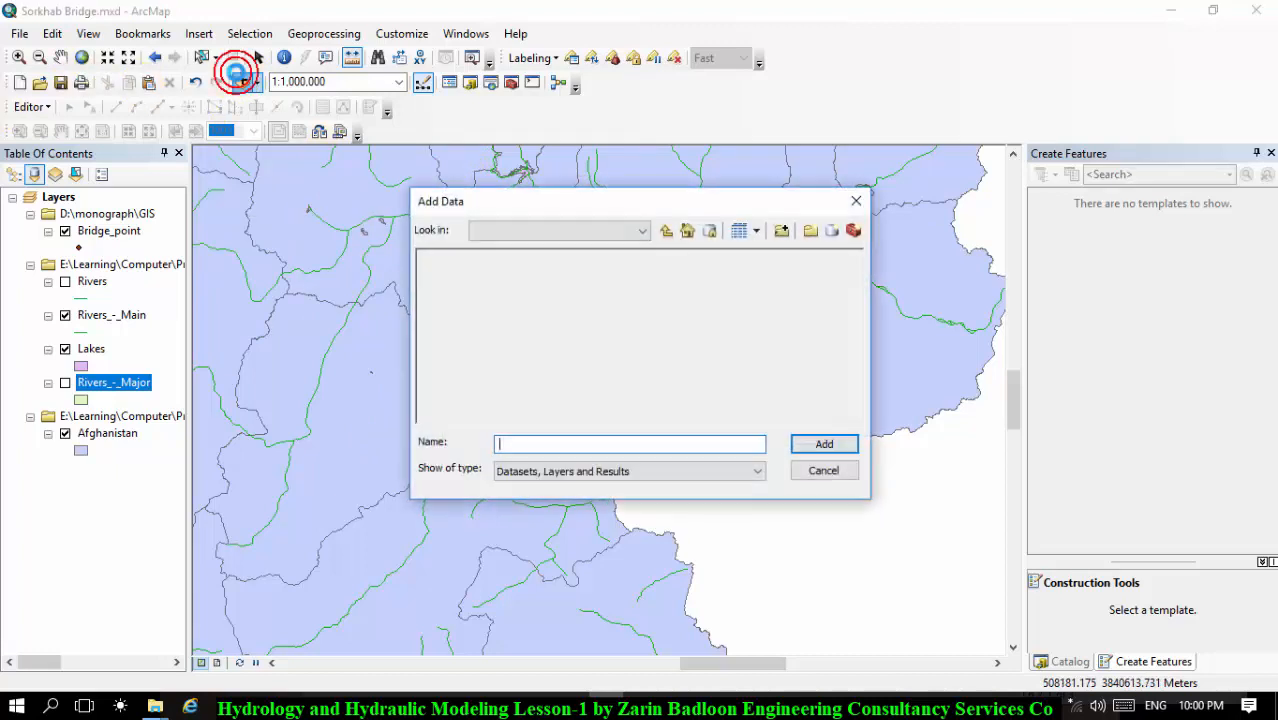
{"action": "left_click", "coordinate": [666, 232]}
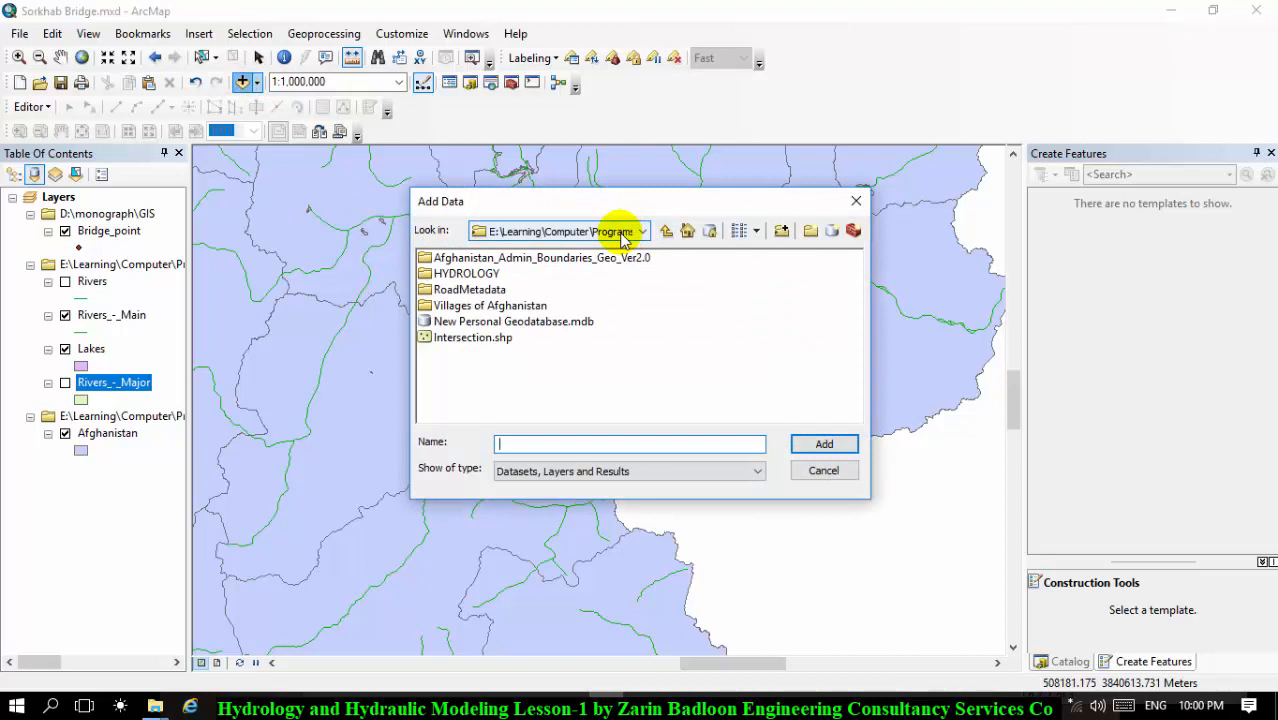
{"action": "left_click_drag", "start_coordinate": [651, 205], "coordinate": [1001, 86]}
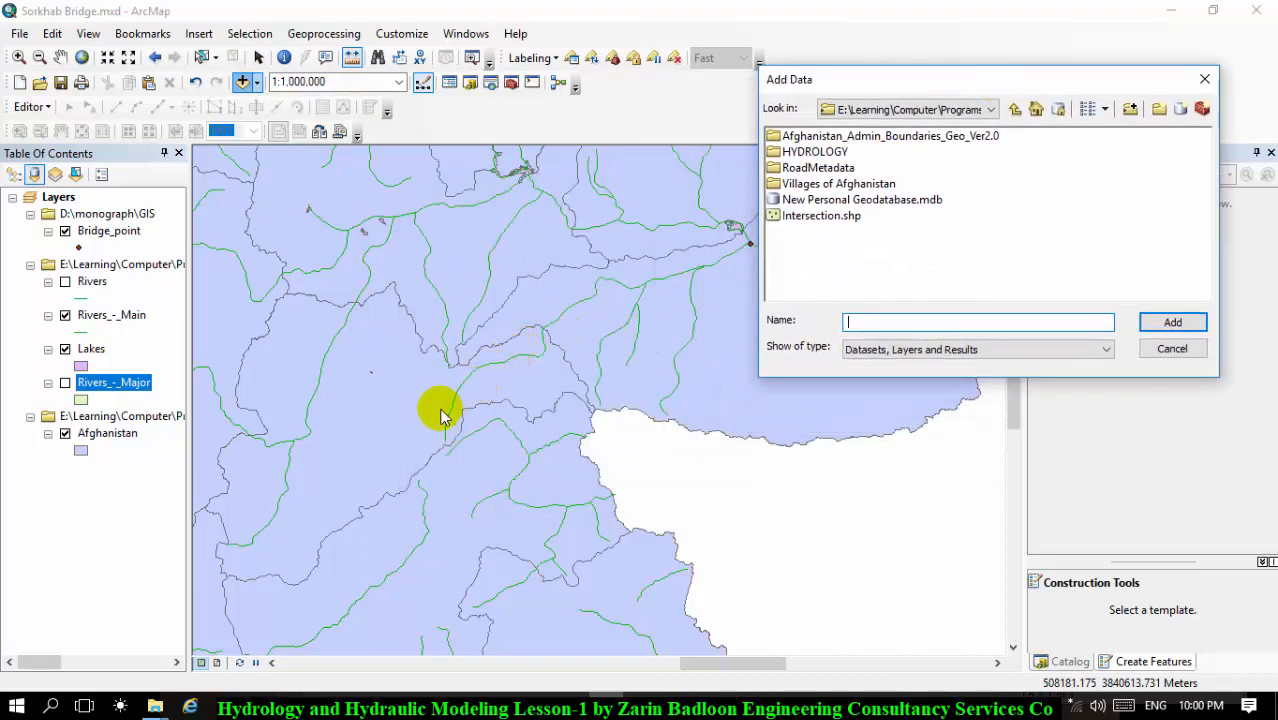
{"action": "left_click", "coordinate": [1178, 352]}
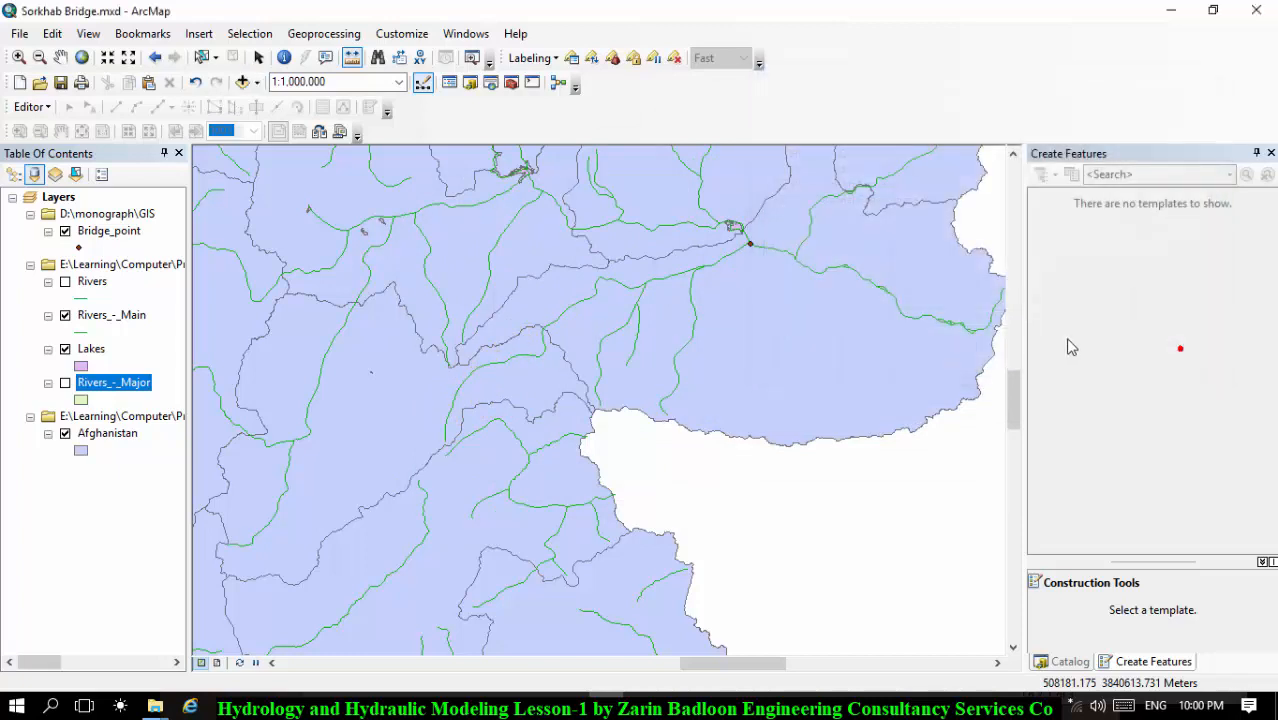
Step: Set the data frame's display units to Decimal Degrees
{"action": "left_click", "coordinate": [104, 36]}
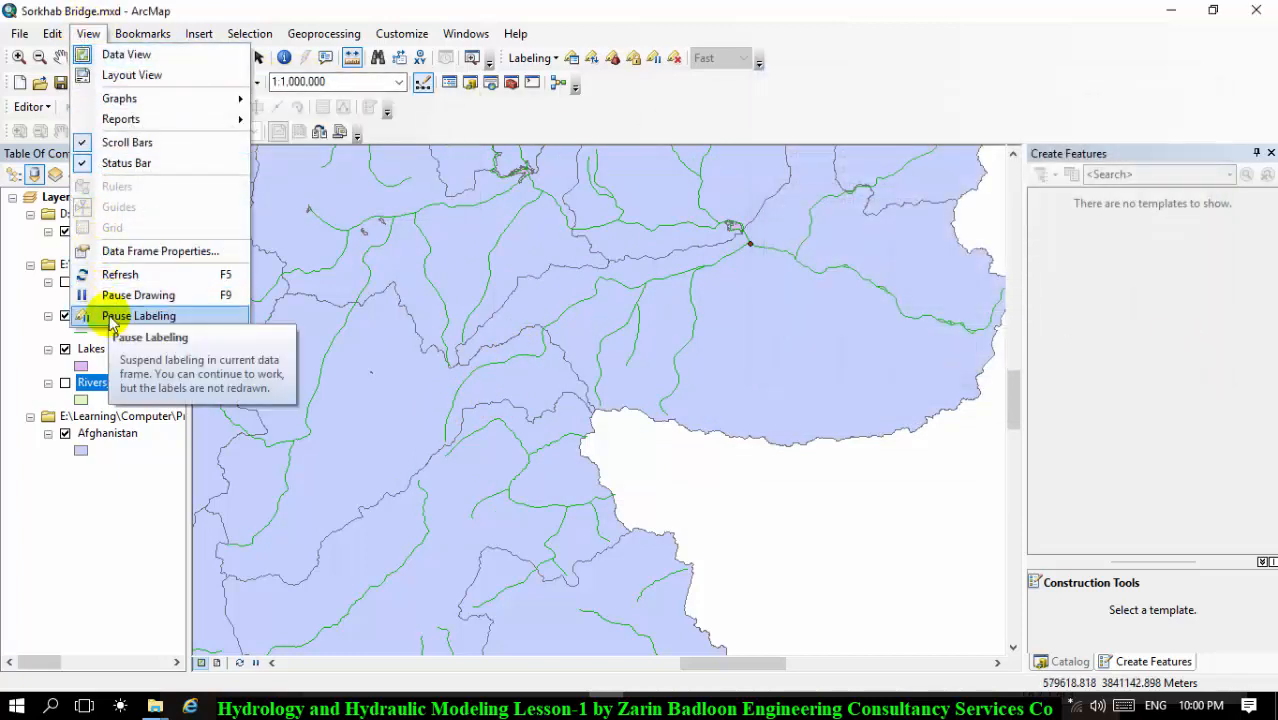
{"action": "left_click", "coordinate": [120, 251]}
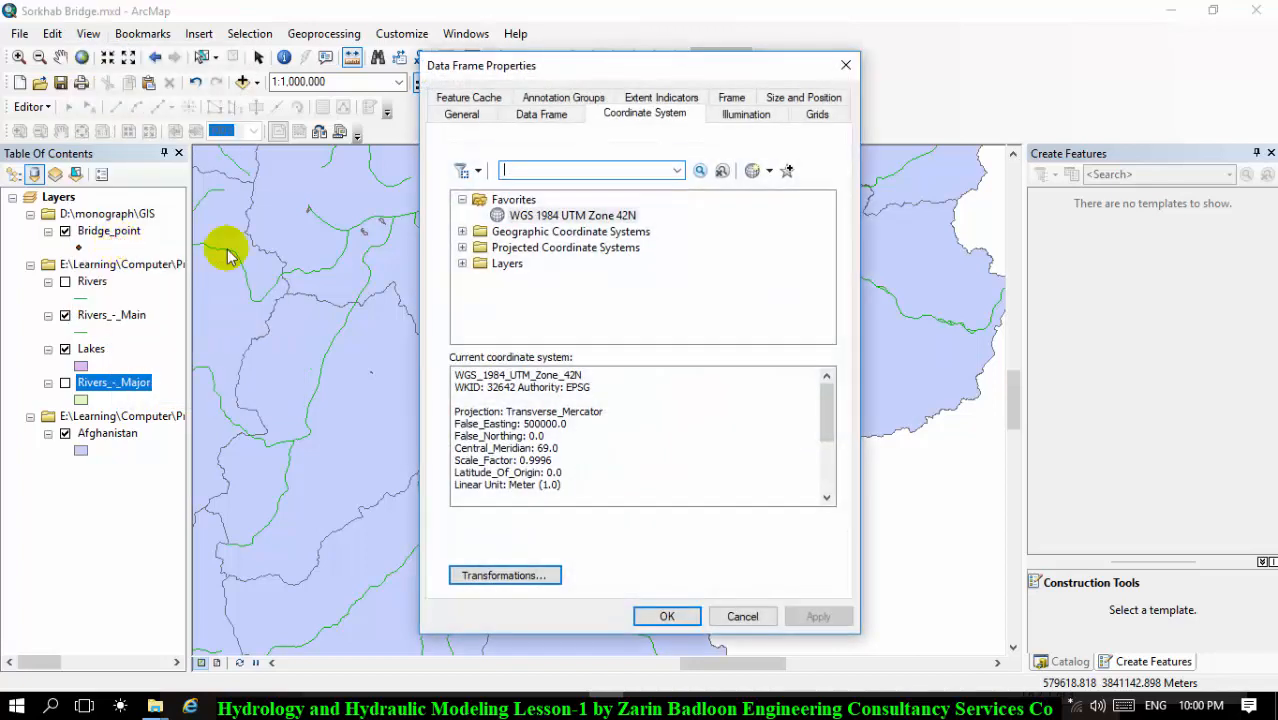
{"action": "left_click", "coordinate": [477, 115]}
{"action": "left_click", "coordinate": [626, 117]}
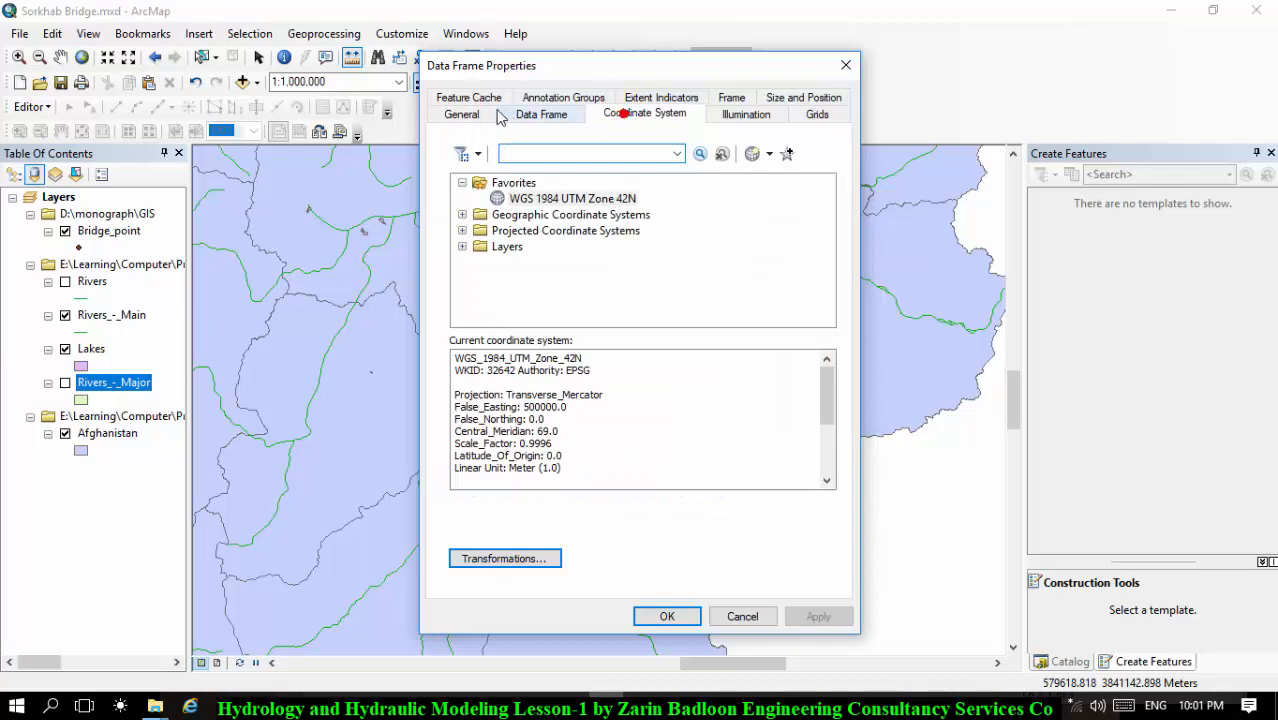
{"action": "left_click", "coordinate": [461, 114]}
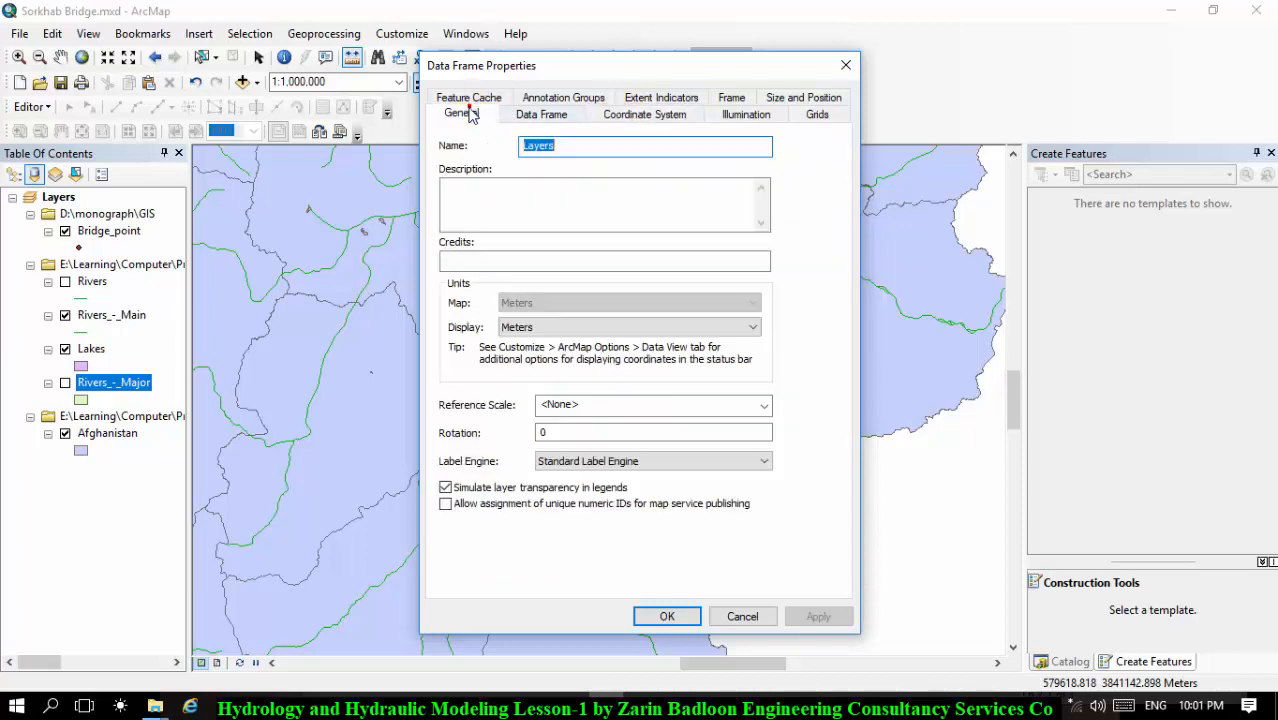
{"action": "left_click", "coordinate": [538, 330]}
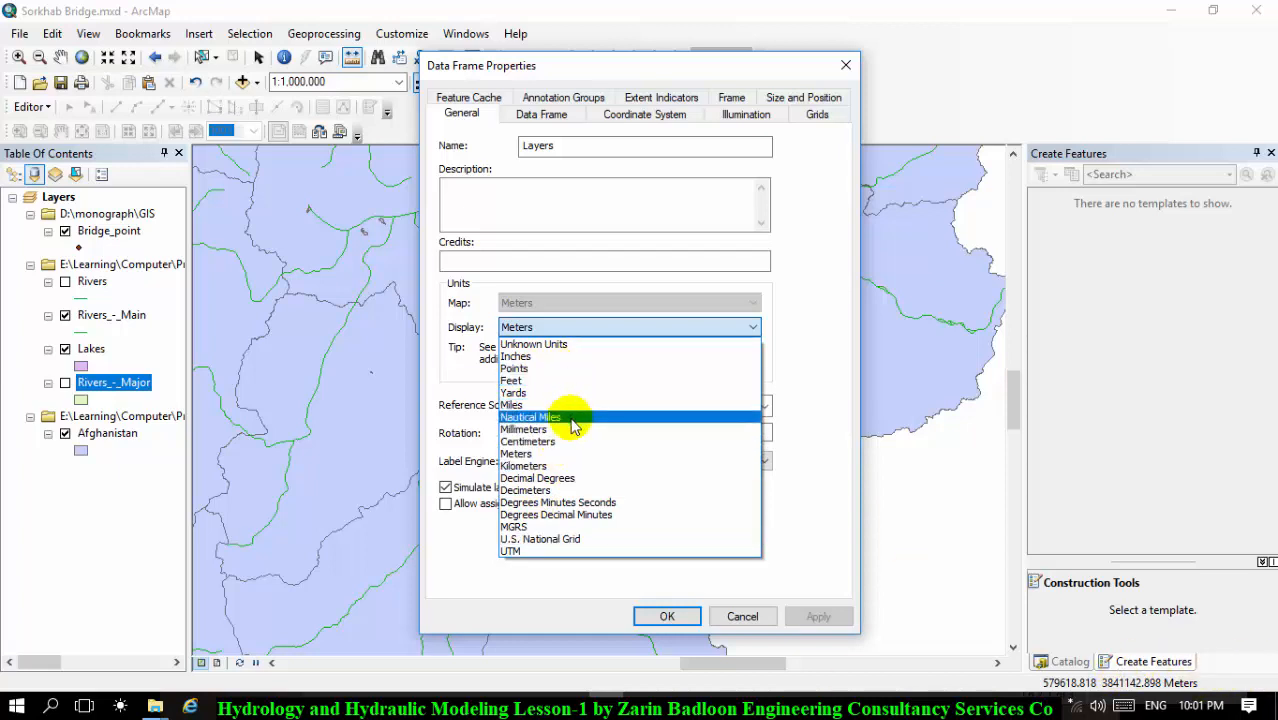
{"action": "left_click", "coordinate": [558, 478]}
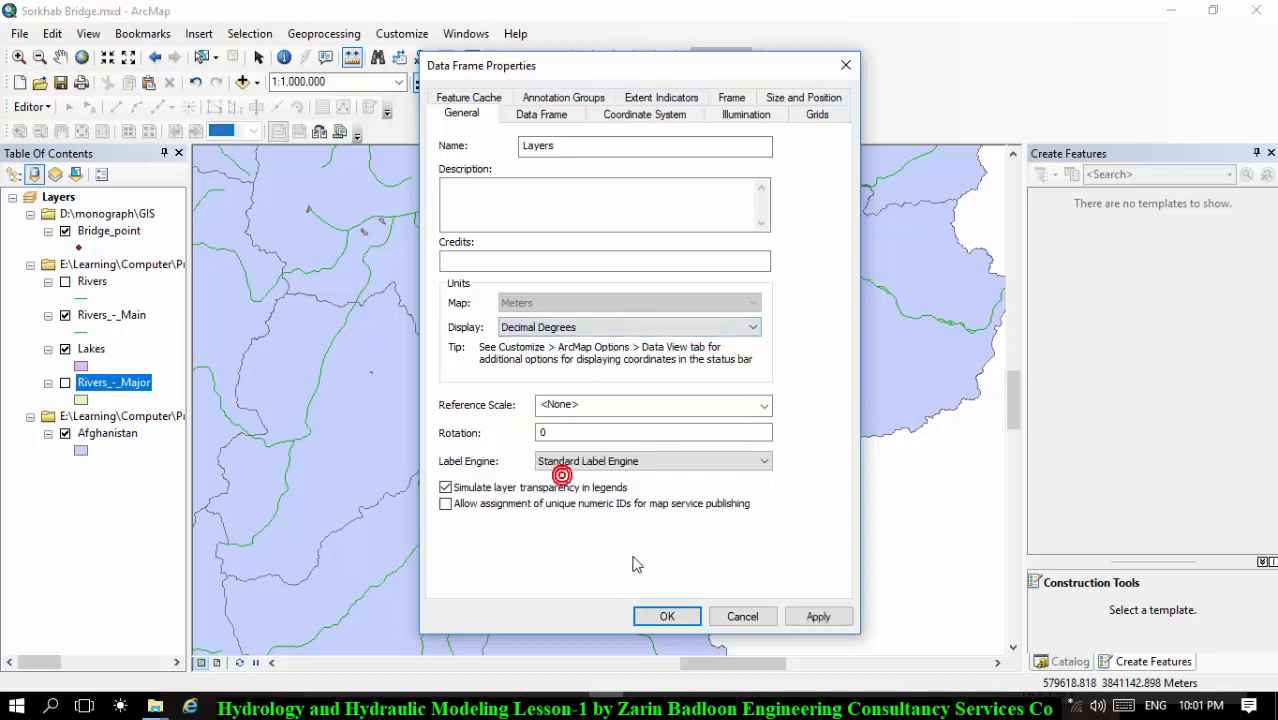
{"action": "left_click", "coordinate": [667, 616]}
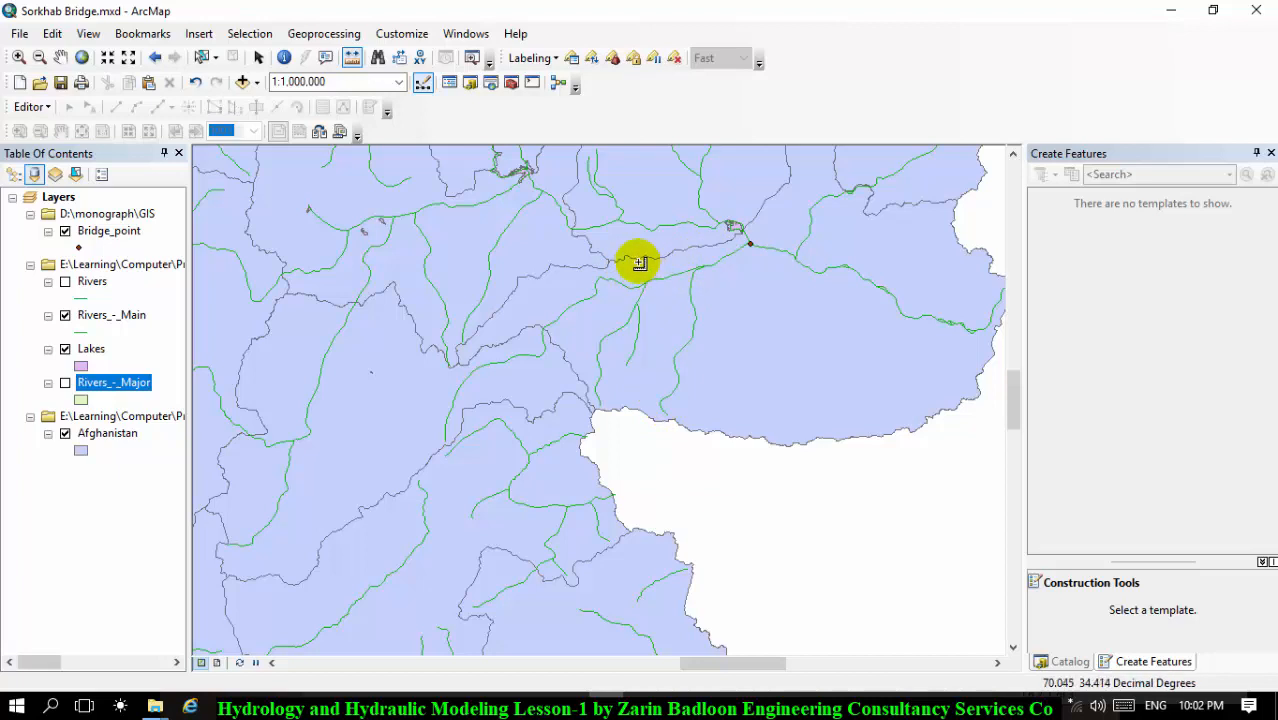
Step: Start adding data and look through the existing folder connections for the elevation data
{"action": "left_click", "coordinate": [242, 81]}
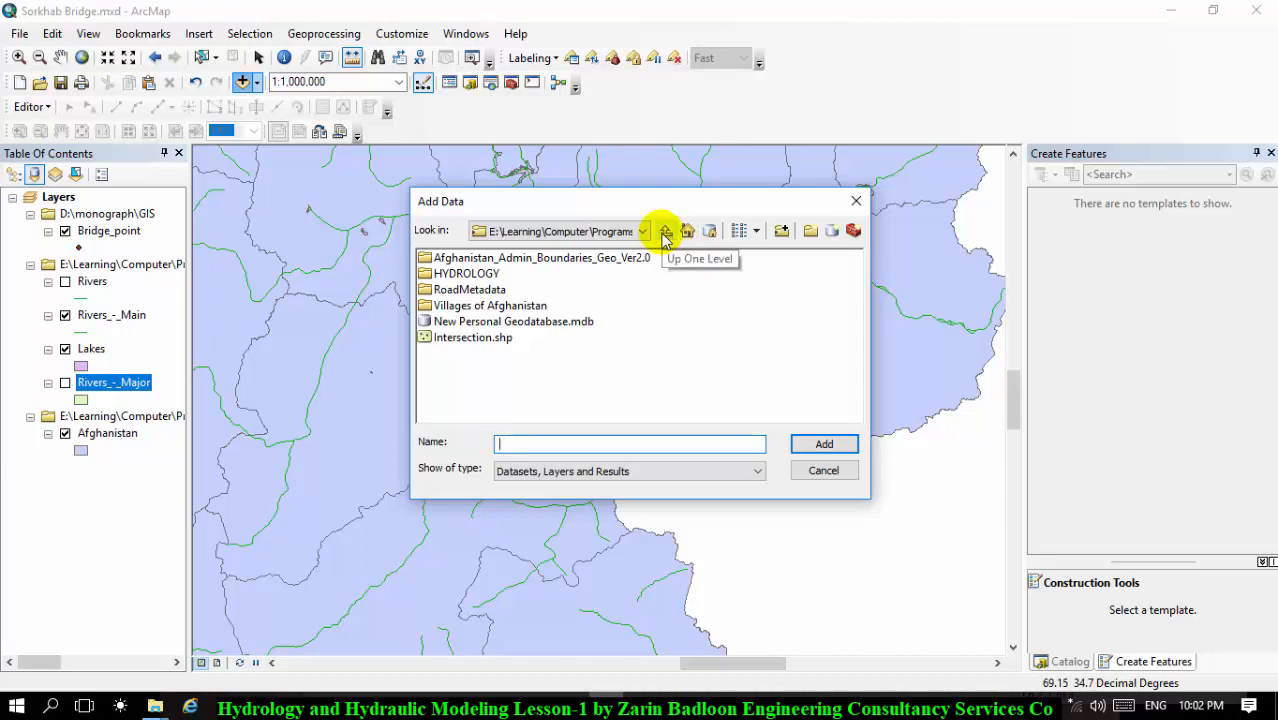
{"action": "left_click", "coordinate": [644, 231]}
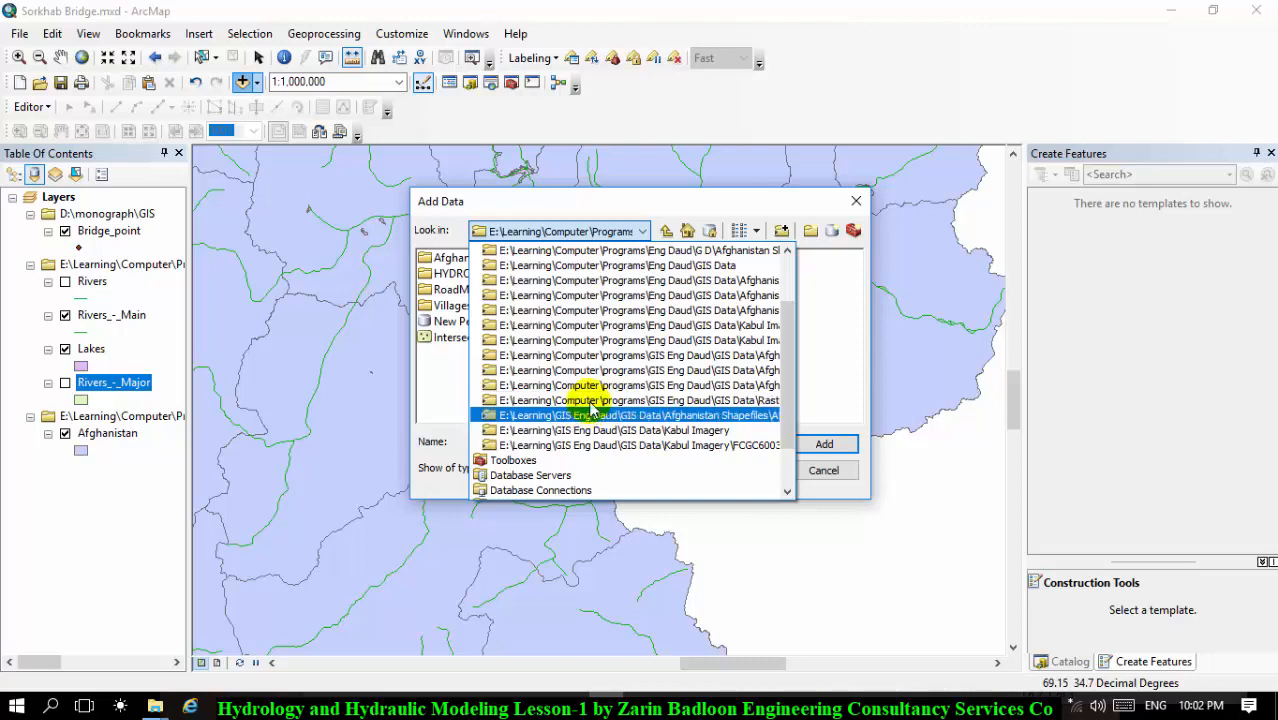
{"action": "left_click", "coordinate": [629, 200]}
{"action": "left_click", "coordinate": [630, 231]}
{"action": "scroll", "coordinate": [573, 365], "scroll_direction": "up", "scroll_amount": 3}
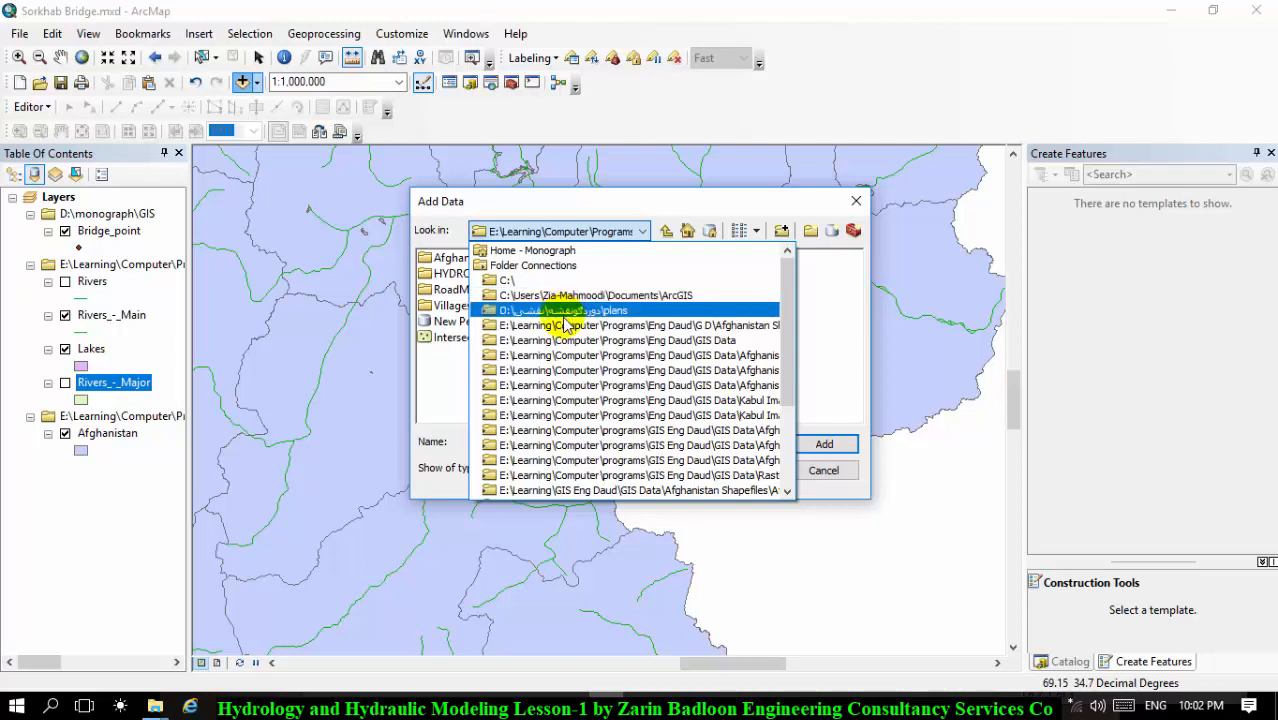
{"action": "scroll", "coordinate": [560, 325], "scroll_direction": "down", "scroll_amount": 1}
{"action": "scroll", "coordinate": [560, 322], "scroll_direction": "up", "scroll_amount": 1}
{"action": "left_click", "coordinate": [563, 326]}
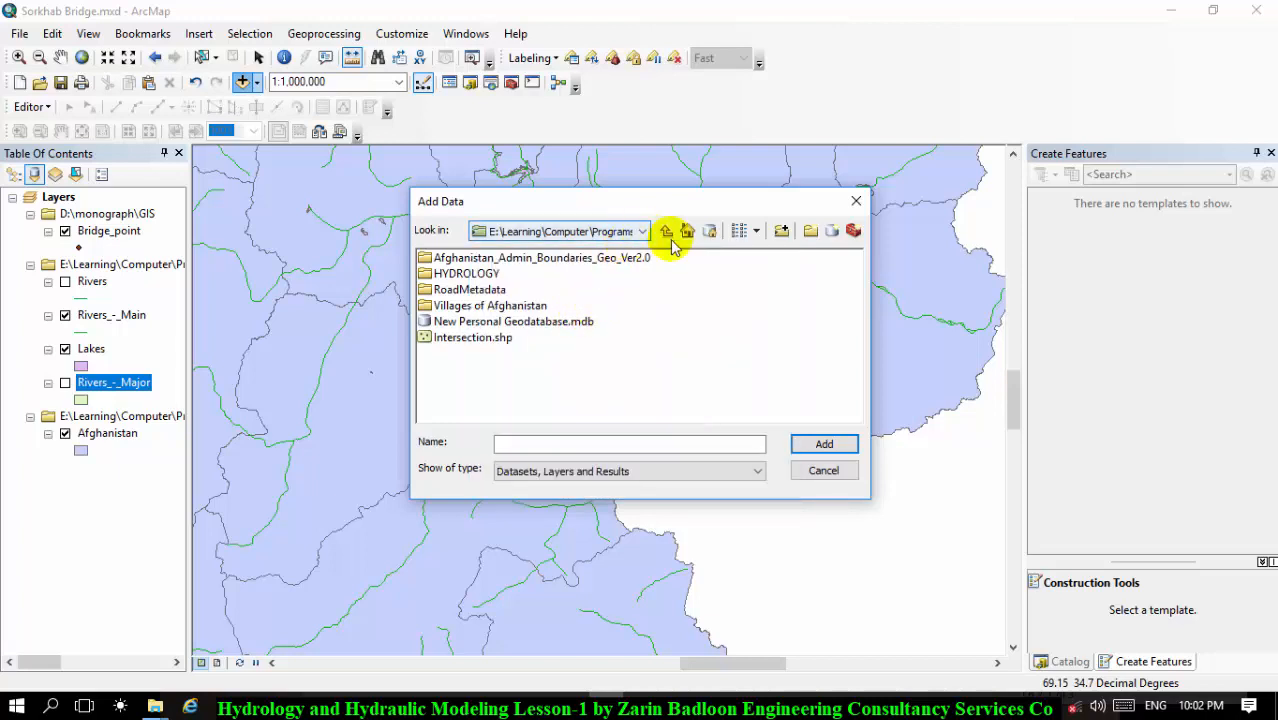
Step: Start a new folder connection and browse to E:\Learning\Computer\Programs
{"action": "left_click", "coordinate": [790, 238]}
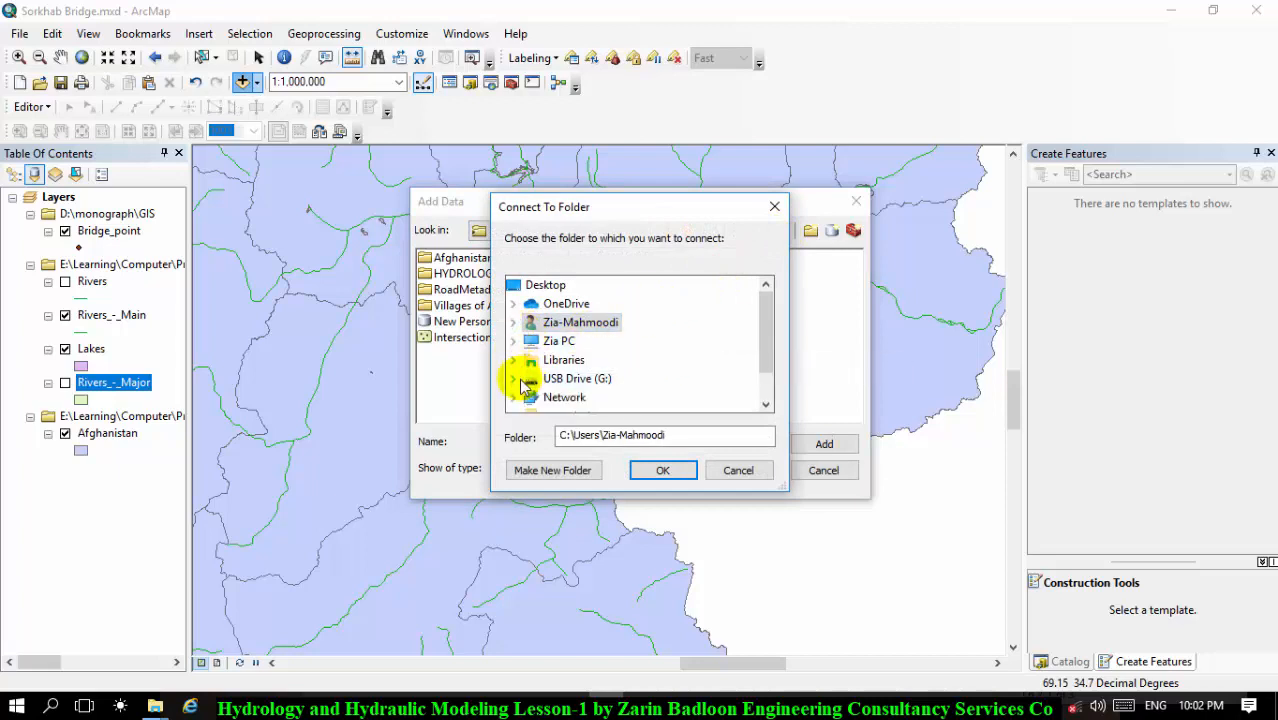
{"action": "scroll", "coordinate": [527, 388], "scroll_direction": "down", "scroll_amount": 1}
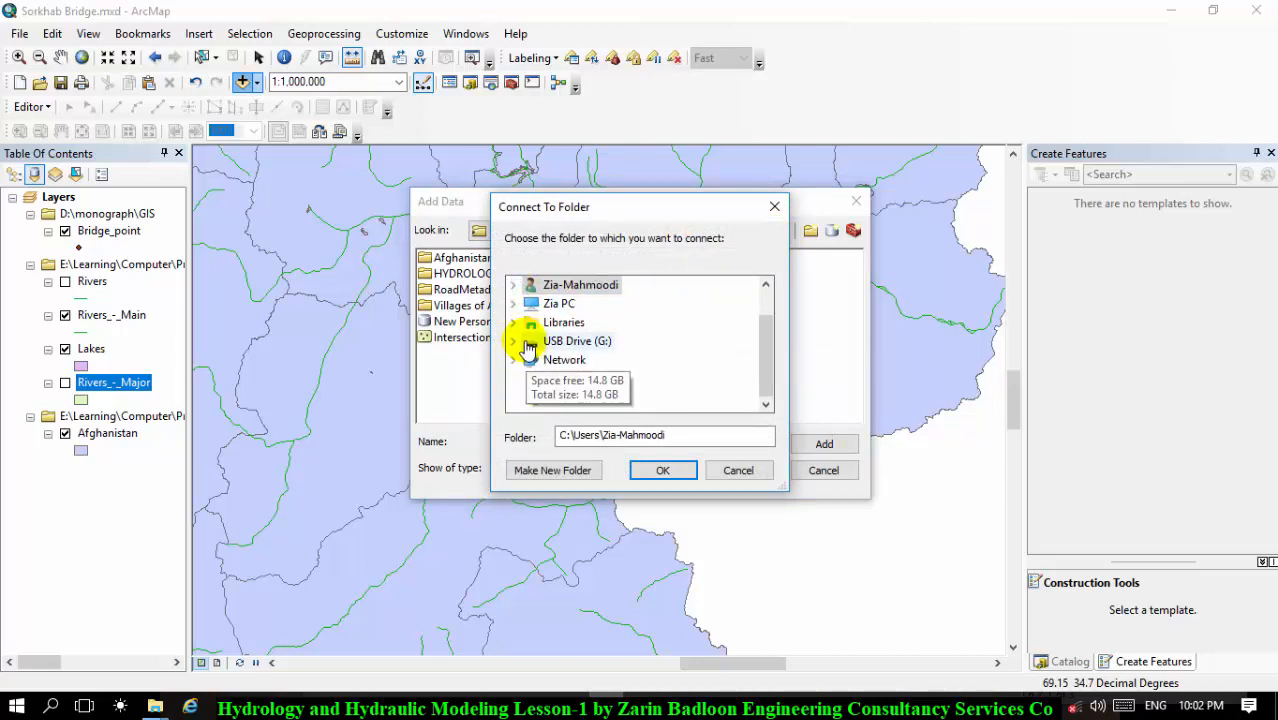
{"action": "left_click", "coordinate": [513, 303]}
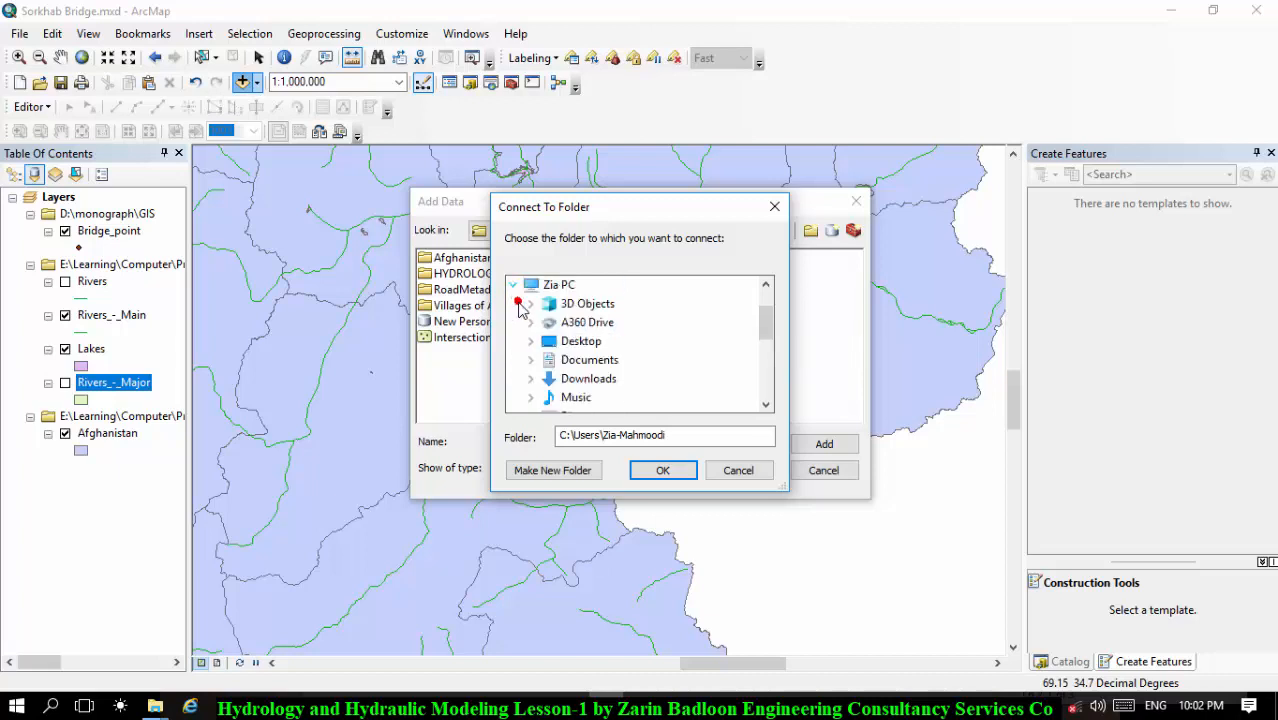
{"action": "scroll", "coordinate": [557, 352], "scroll_direction": "down", "scroll_amount": 4}
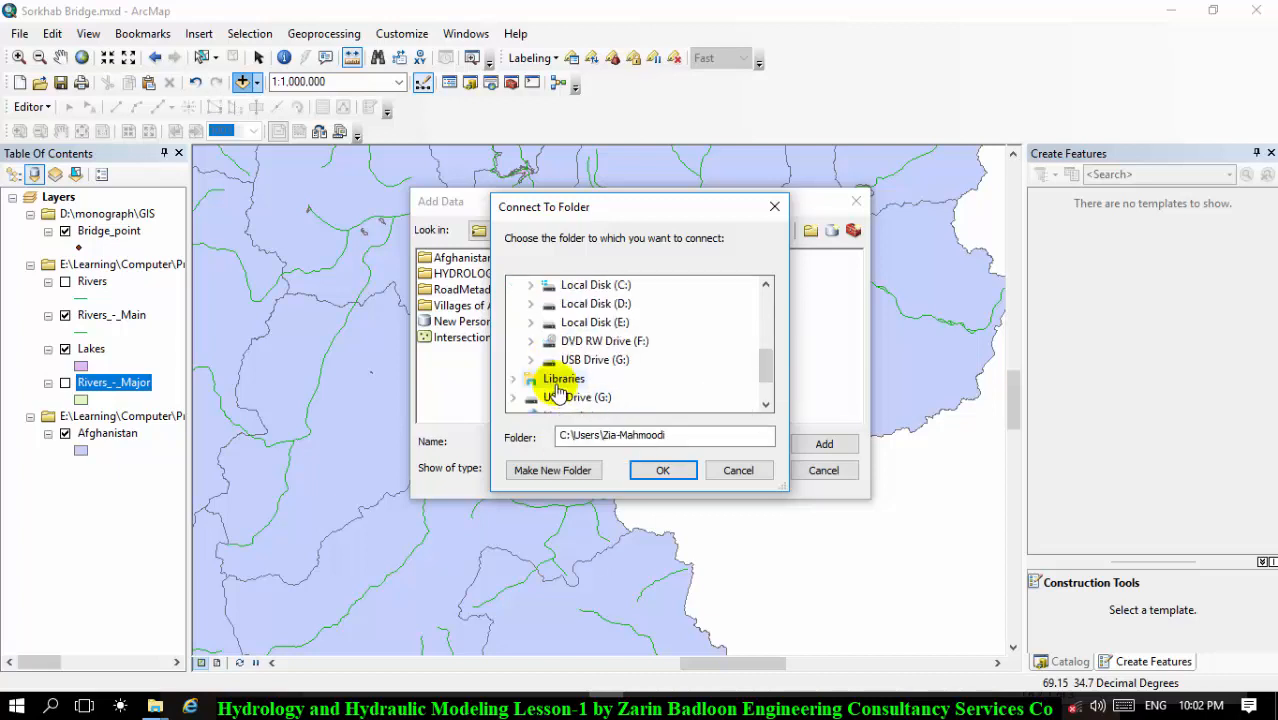
{"action": "left_click", "coordinate": [535, 322]}
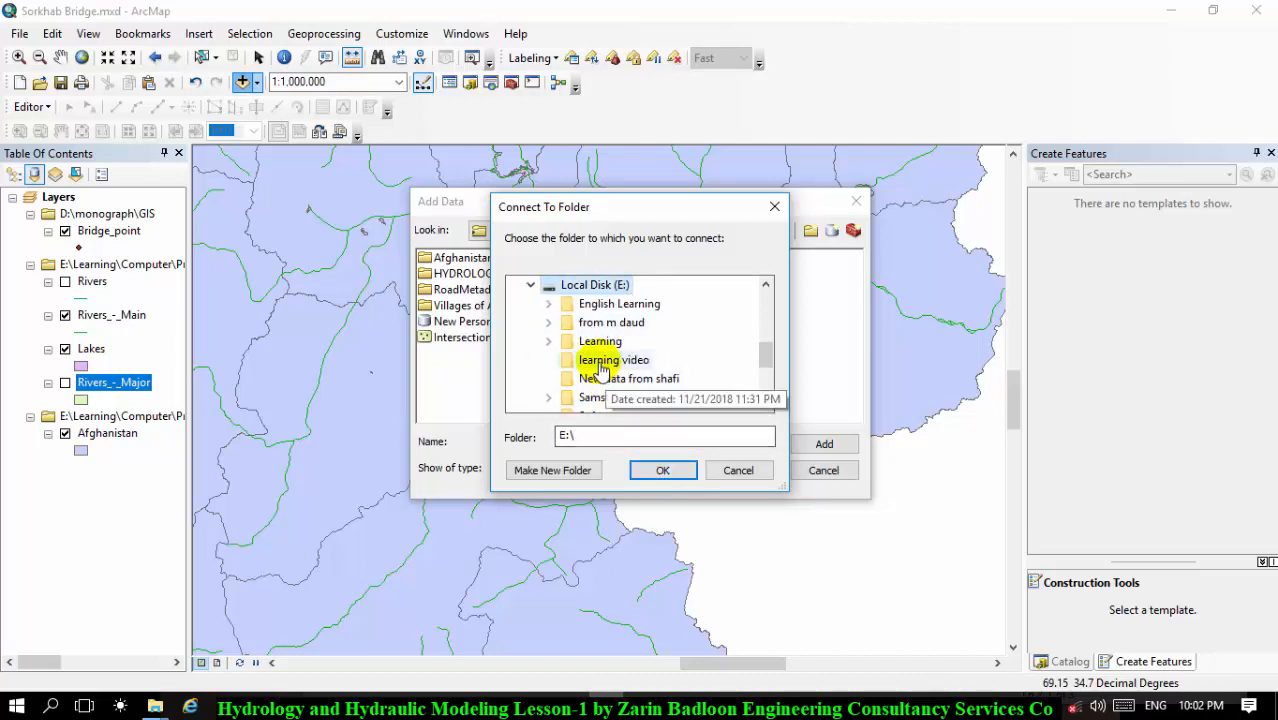
{"action": "left_click", "coordinate": [548, 341]}
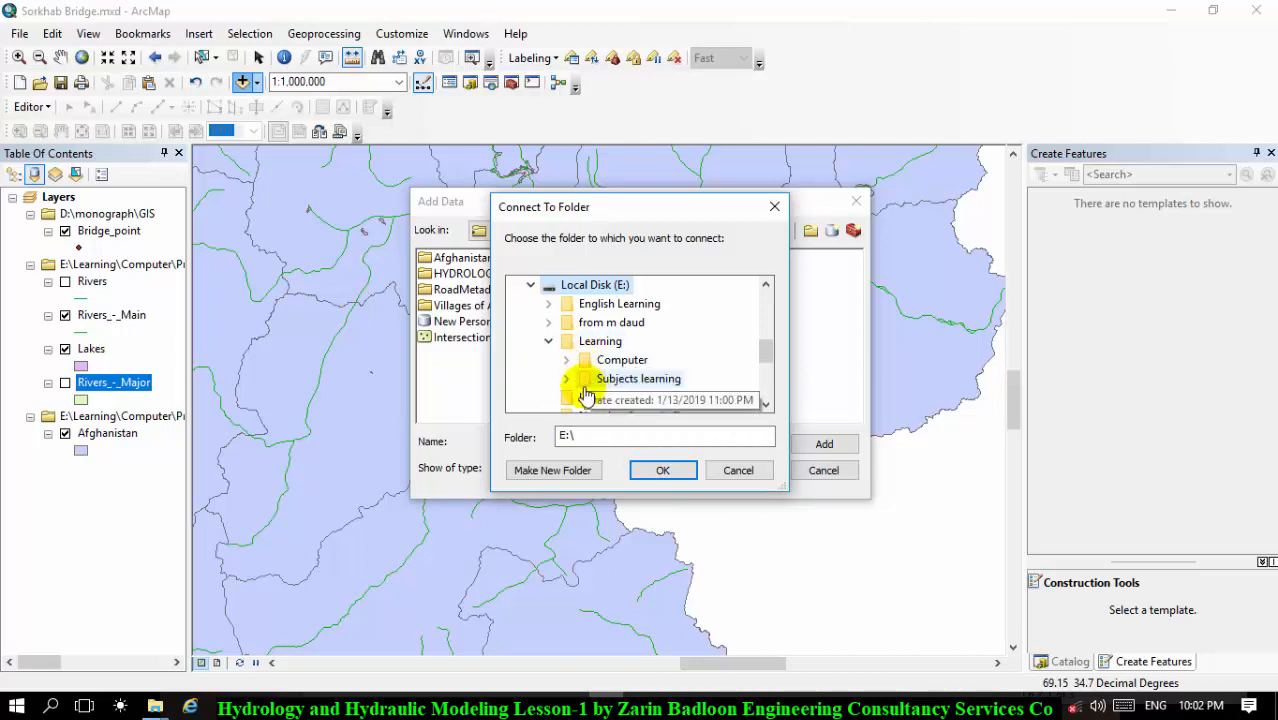
{"action": "left_click", "coordinate": [566, 359]}
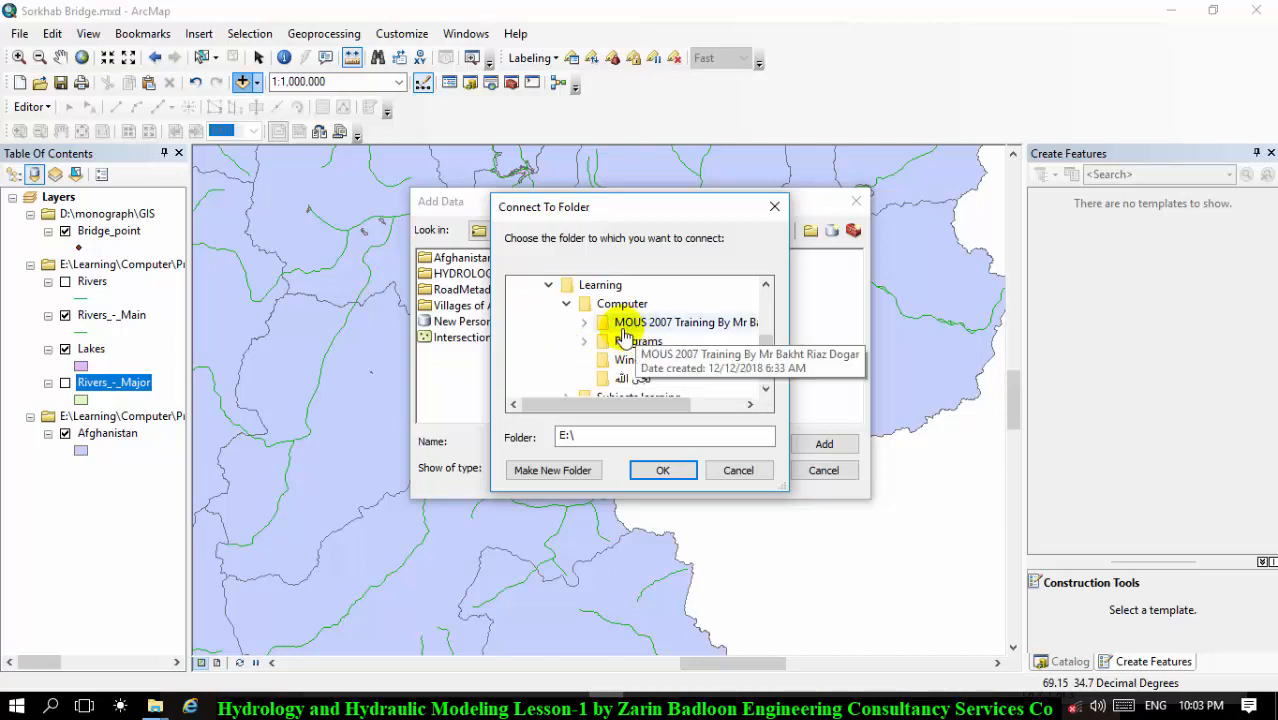
{"action": "left_click", "coordinate": [586, 343]}
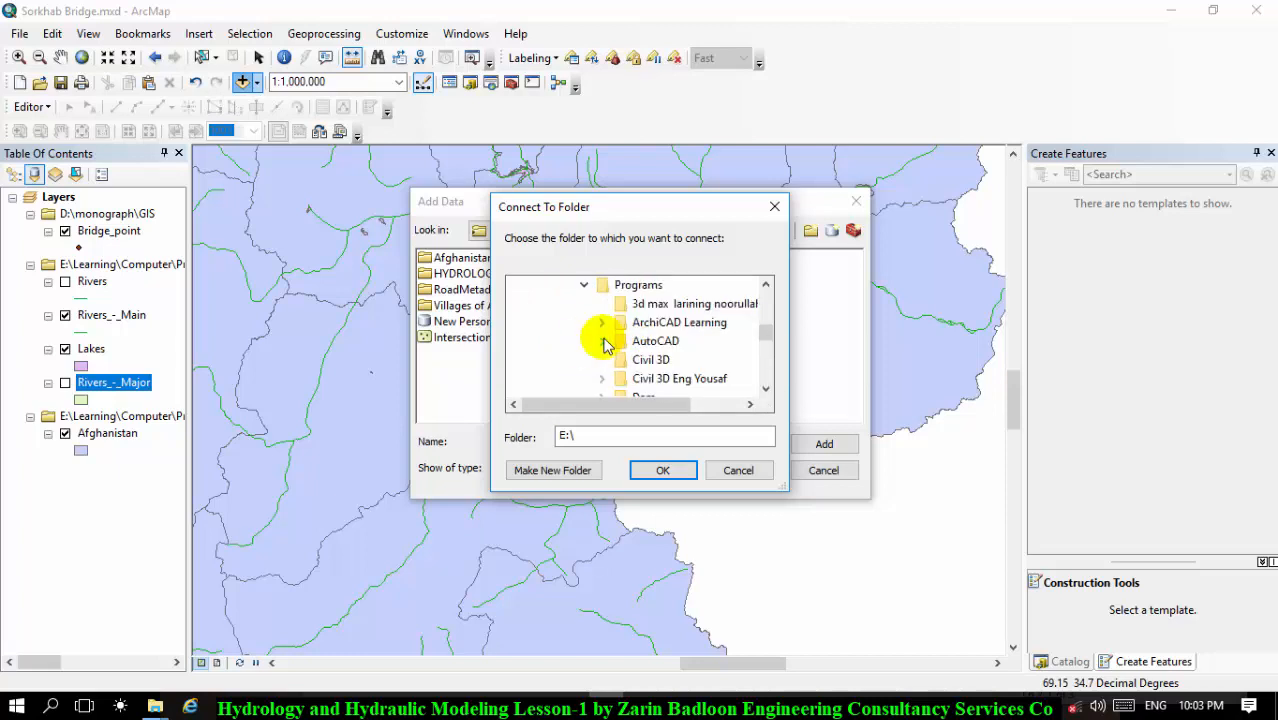
Step: Connect to the G D folder that holds the Dem_10m data, inside the engineer's folder under Programs
{"action": "scroll", "coordinate": [610, 368], "scroll_direction": "down", "scroll_amount": 1}
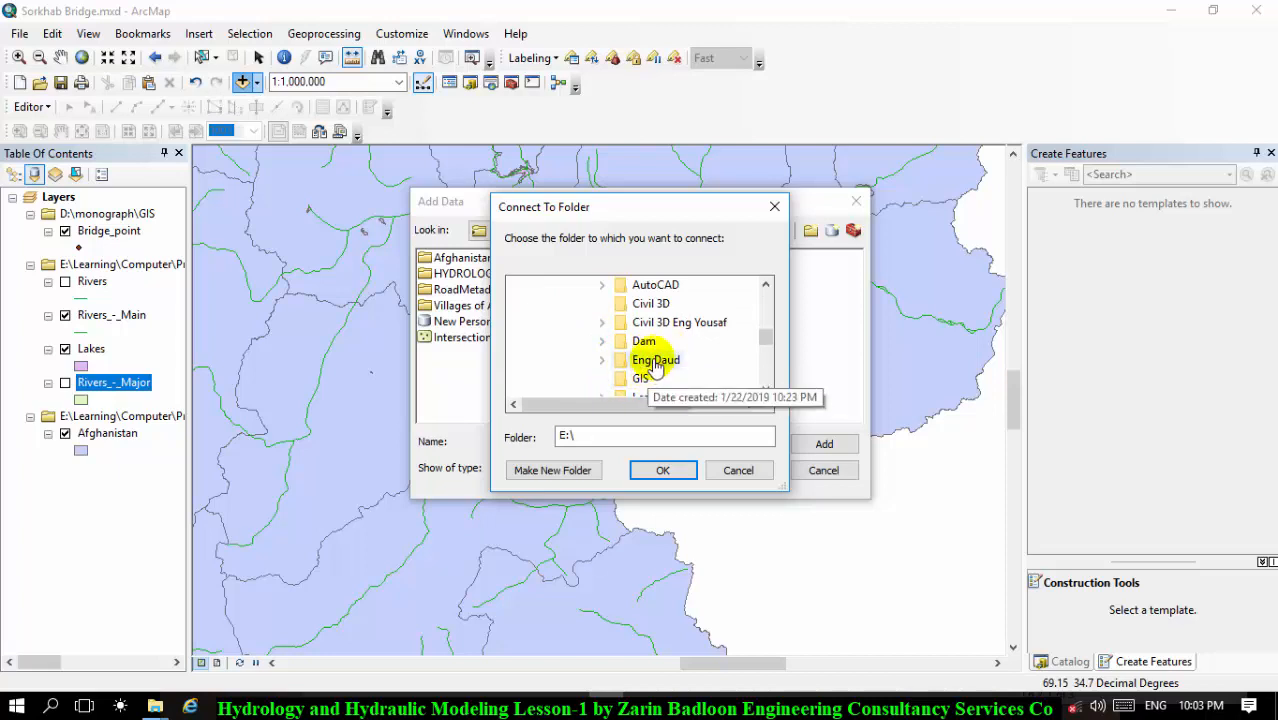
{"action": "left_click", "coordinate": [602, 359]}
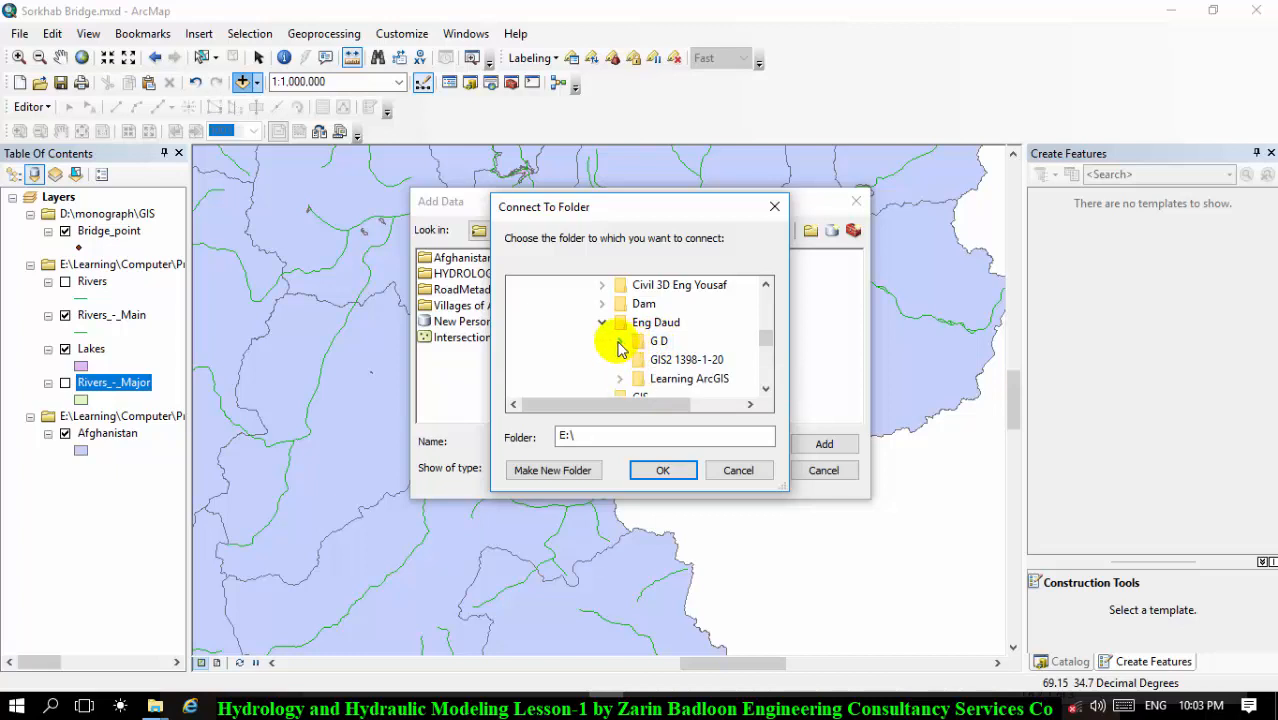
{"action": "left_click", "coordinate": [619, 342]}
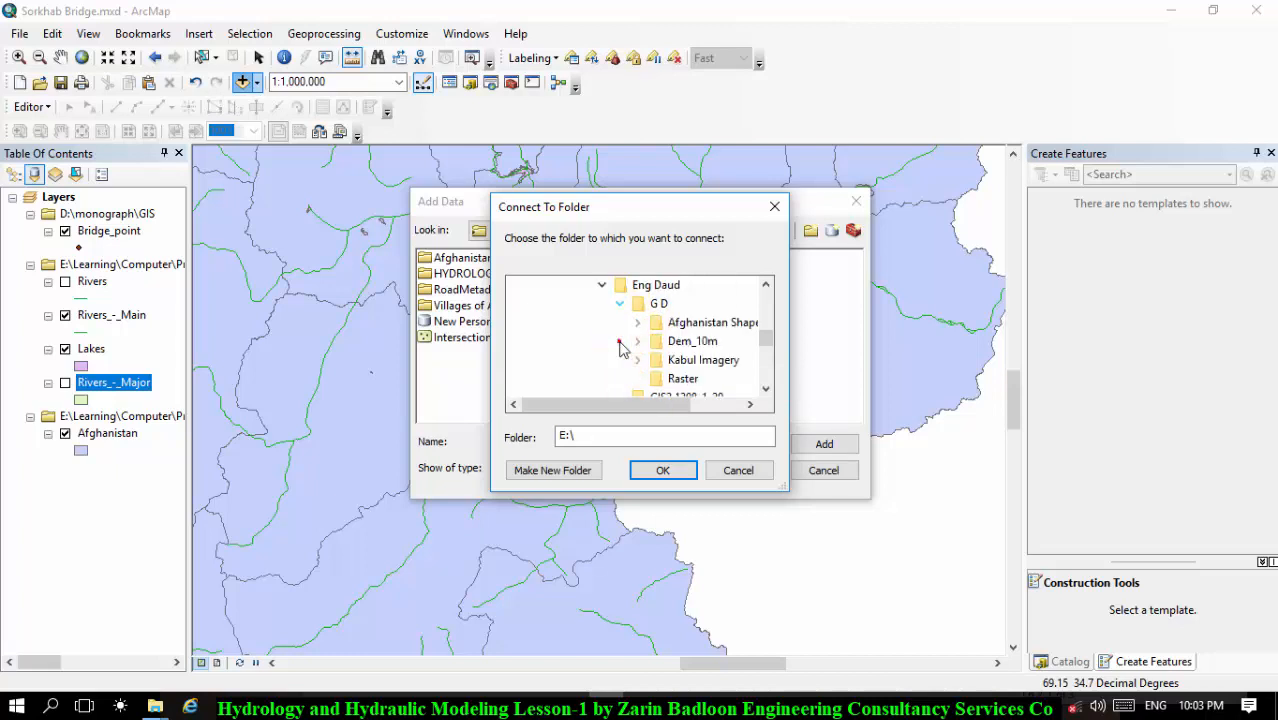
{"action": "double_click", "coordinate": [692, 341]}
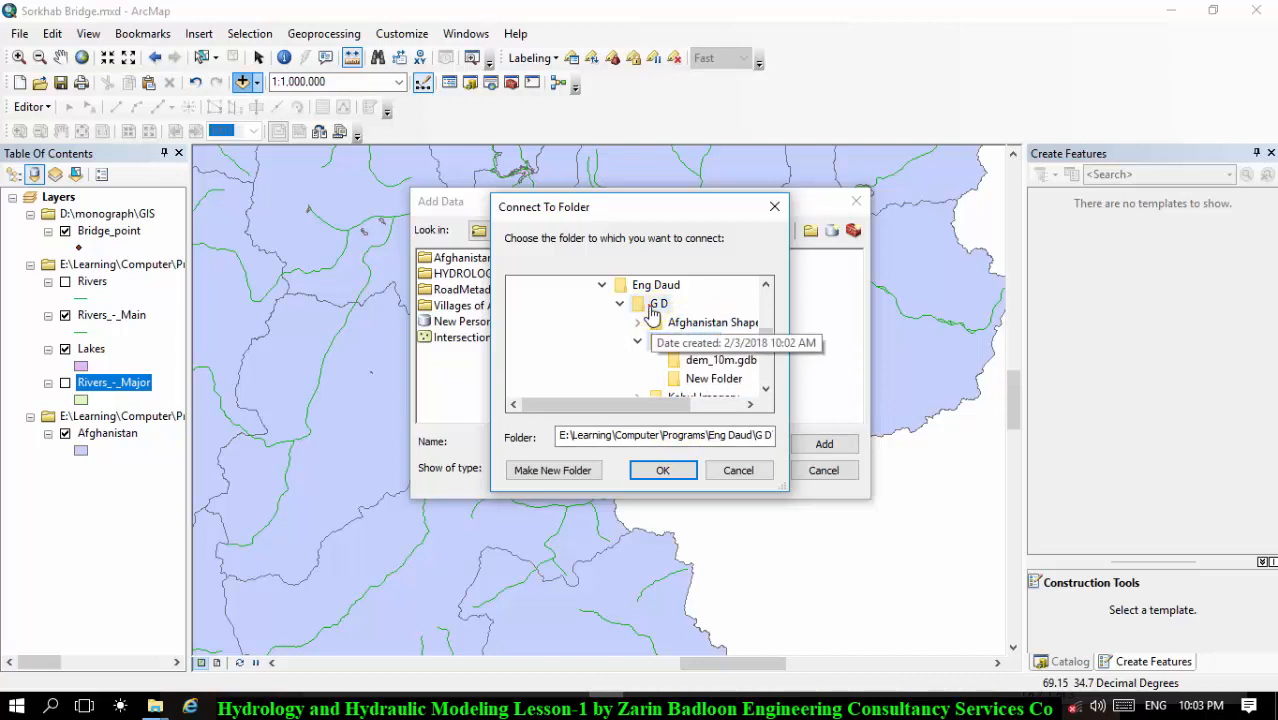
{"action": "left_click", "coordinate": [664, 471]}
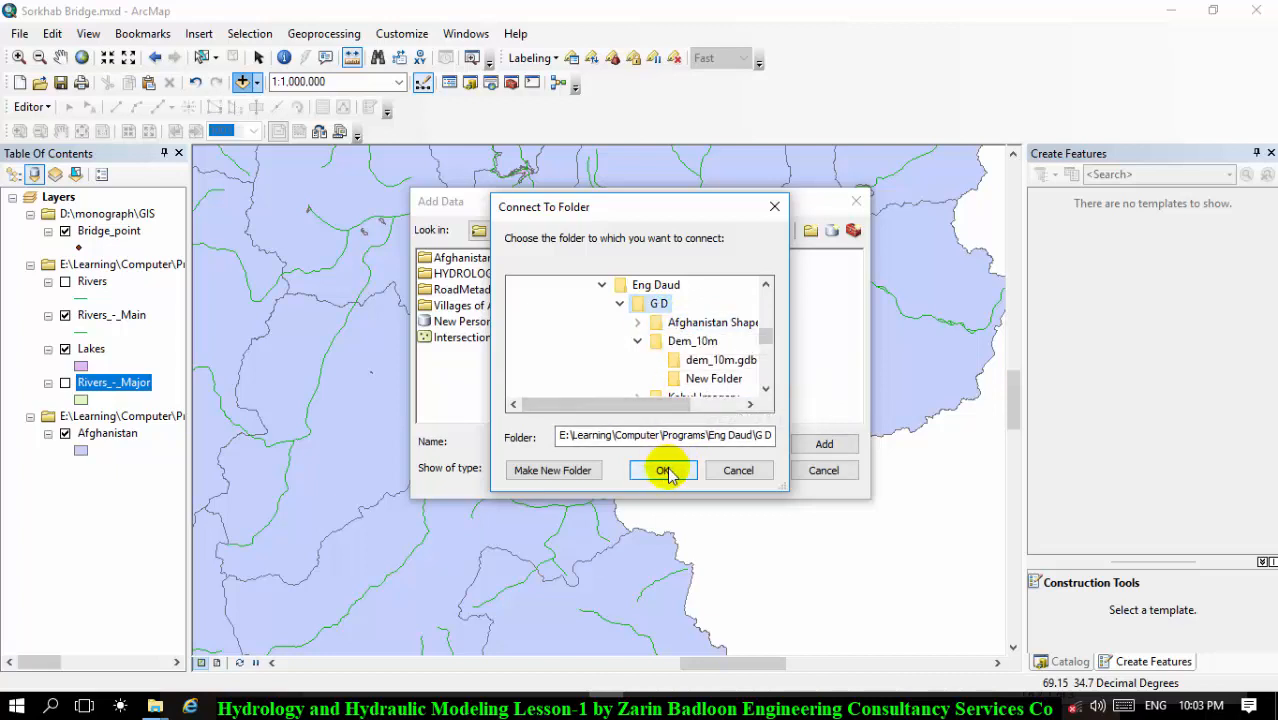
{"action": "left_click", "coordinate": [665, 471]}
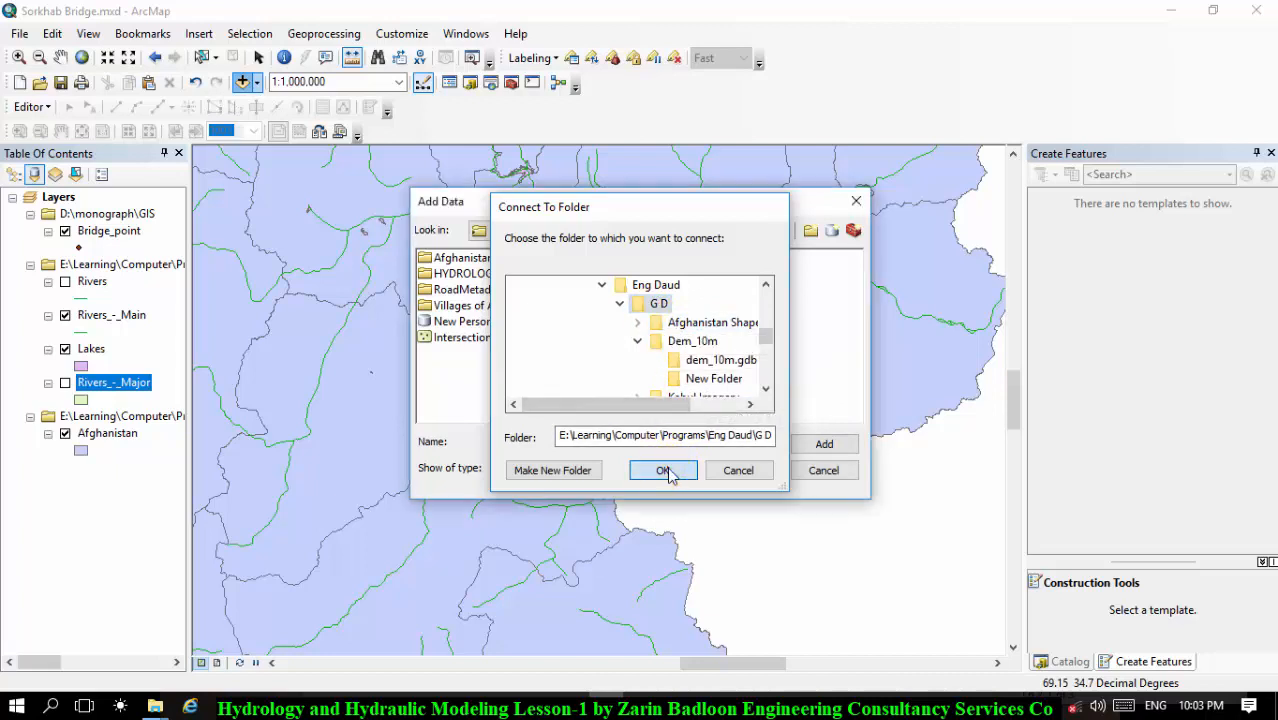
Step: Add all DEM tiles from the Dem_10m folder, N29E061_lv3p_AF1.tif through N37E071_lv3p_AF1.tif, to the map
{"action": "double_click", "coordinate": [460, 273]}
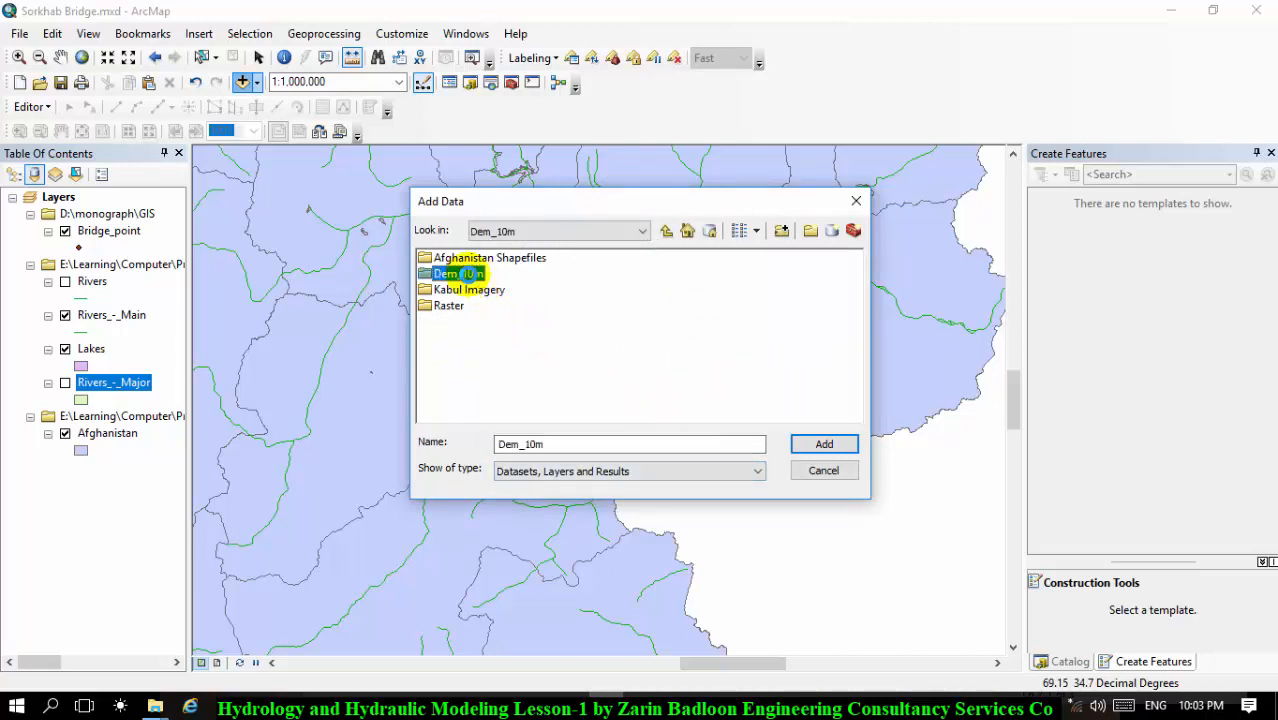
{"action": "left_click", "coordinate": [472, 291]}
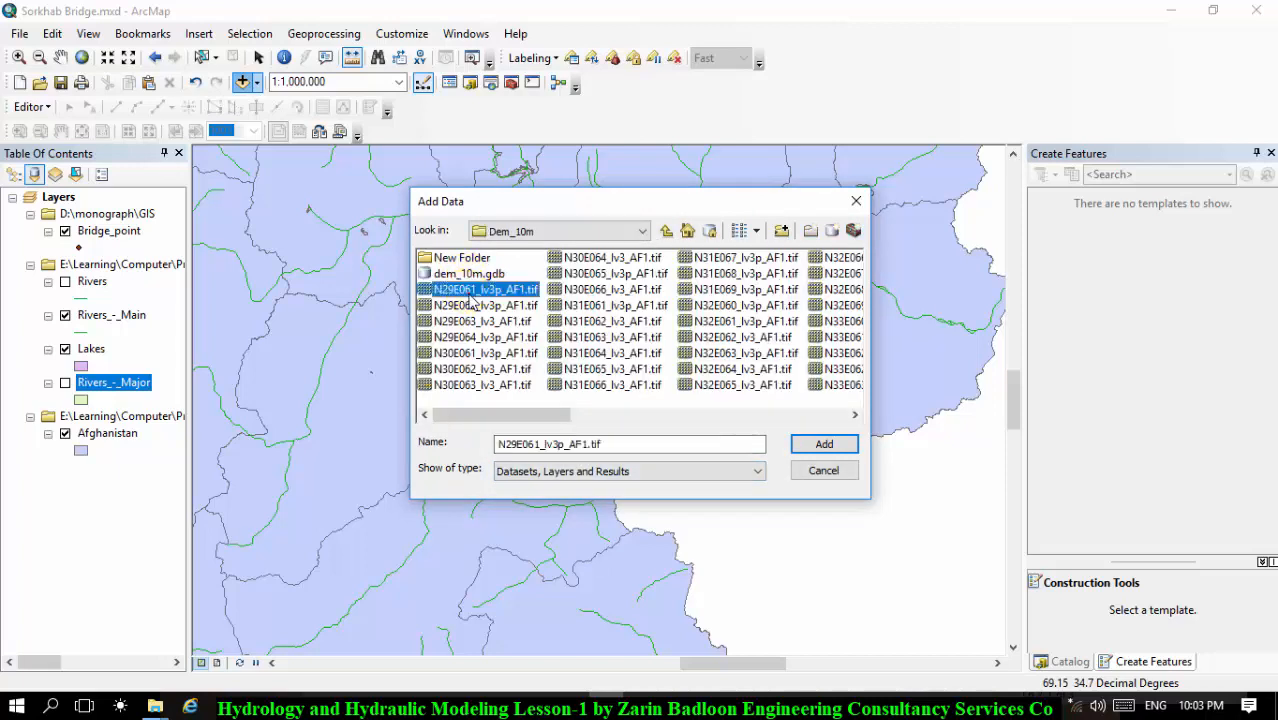
{"action": "scroll", "coordinate": [617, 340], "scroll_direction": "down", "scroll_amount": 8}
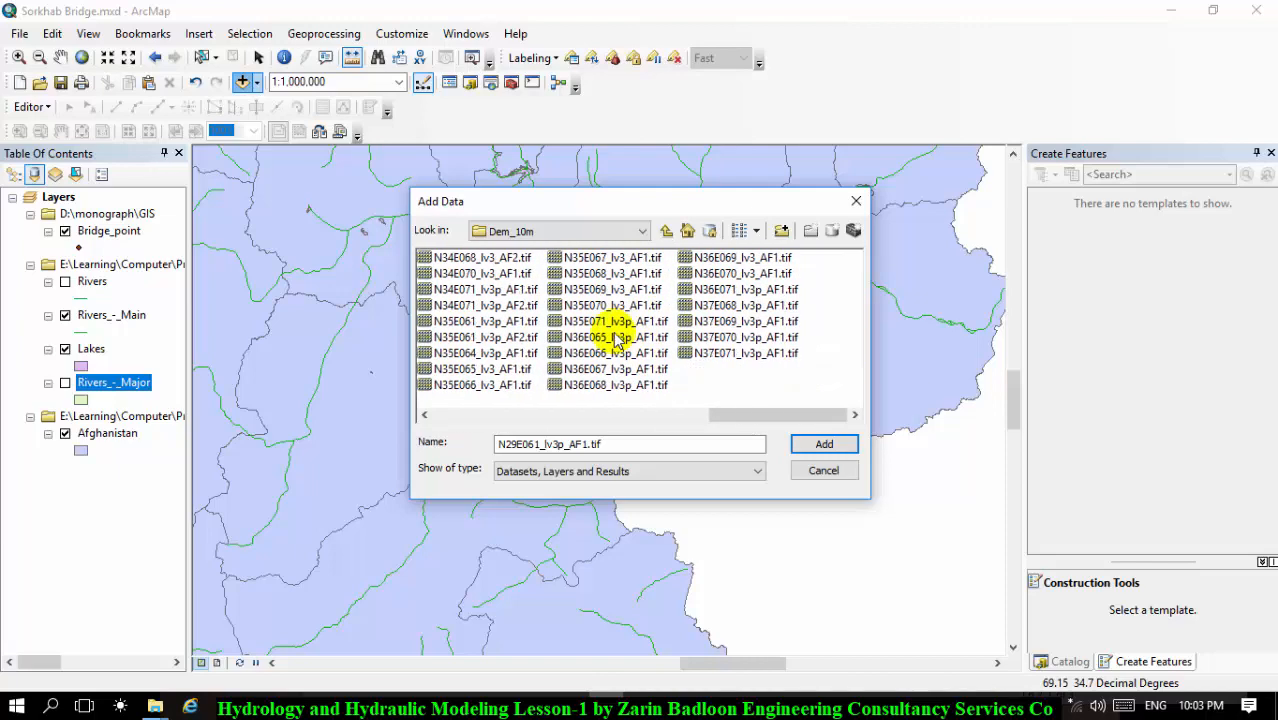
{"action": "left_click", "coordinate": [707, 355], "text": "shift"}
{"action": "left_click", "coordinate": [838, 445]}
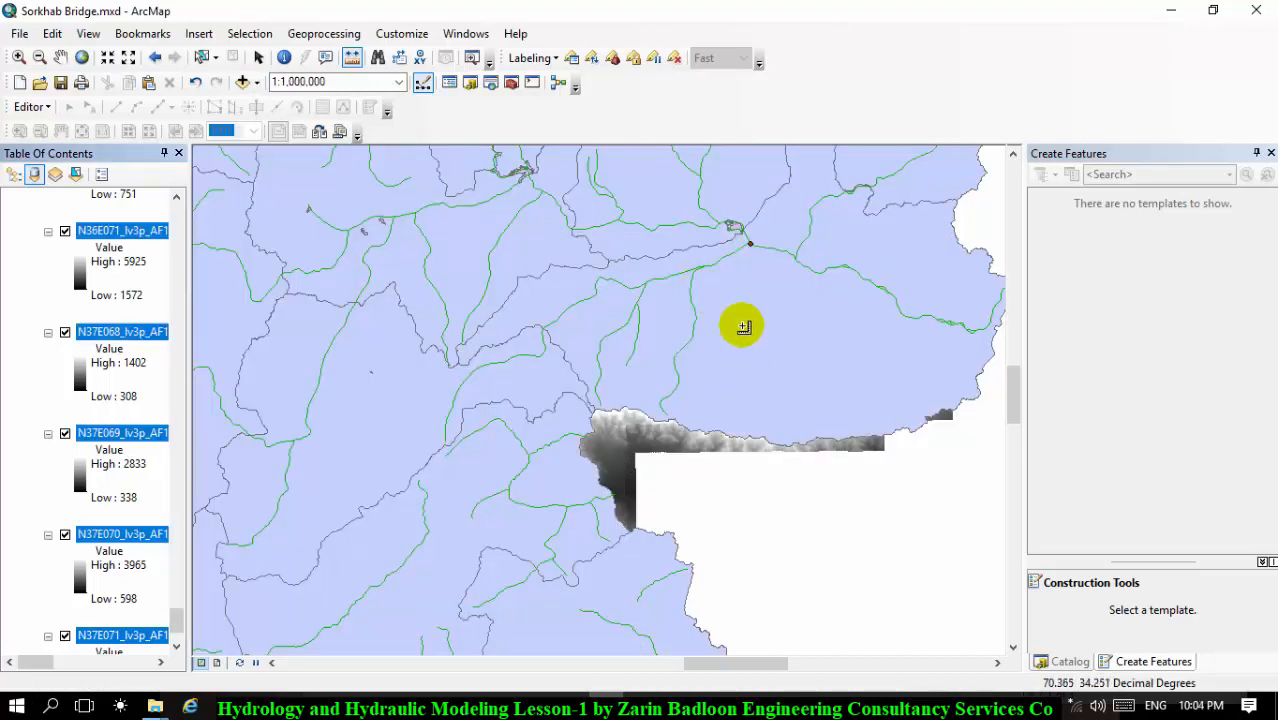
Step: Hide the Afghanistan layer to uncover the DEM tiles beneath it
{"action": "scroll", "coordinate": [587, 472], "scroll_direction": "down", "scroll_amount": 2}
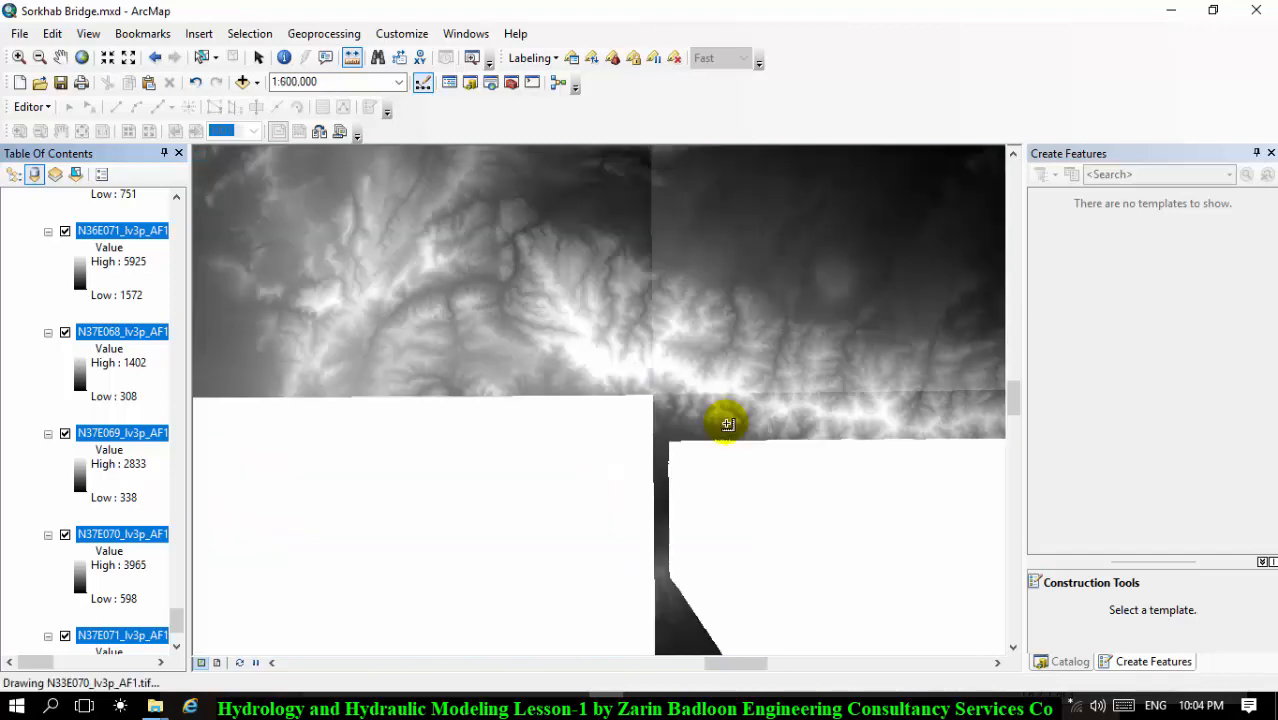
{"action": "scroll", "coordinate": [718, 335], "scroll_direction": "down", "scroll_amount": 1}
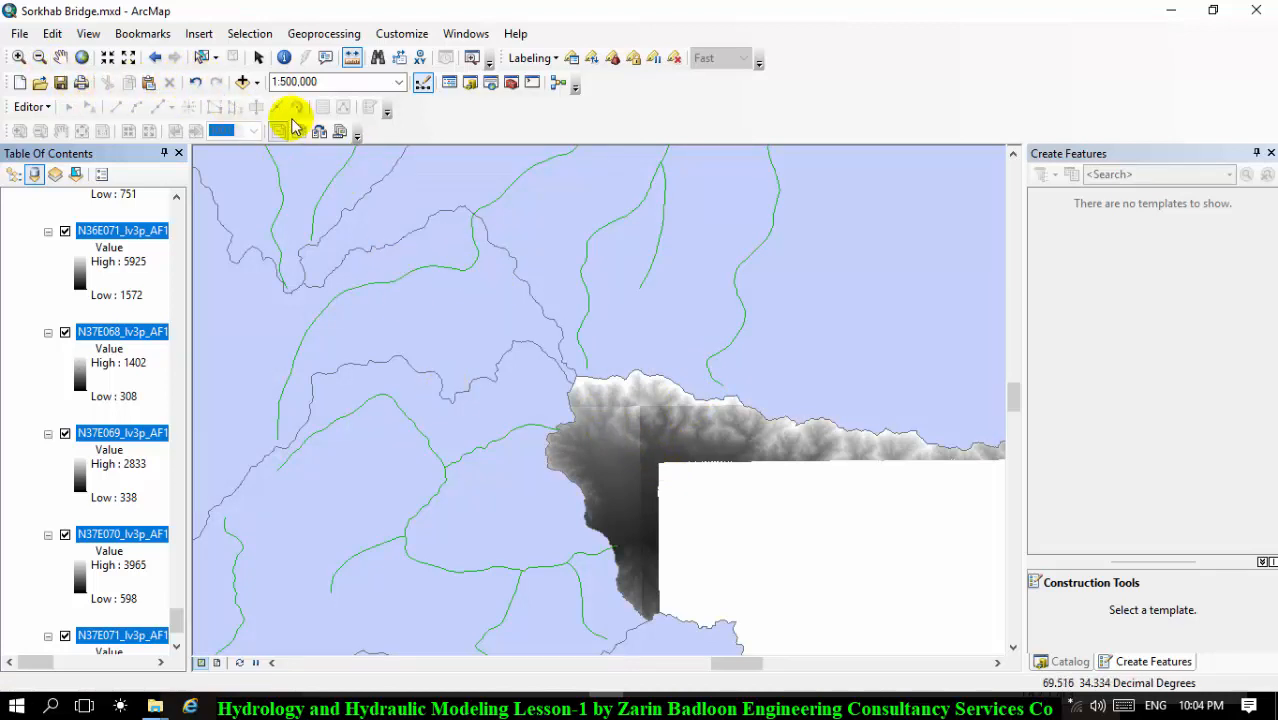
{"action": "left_click", "coordinate": [261, 60]}
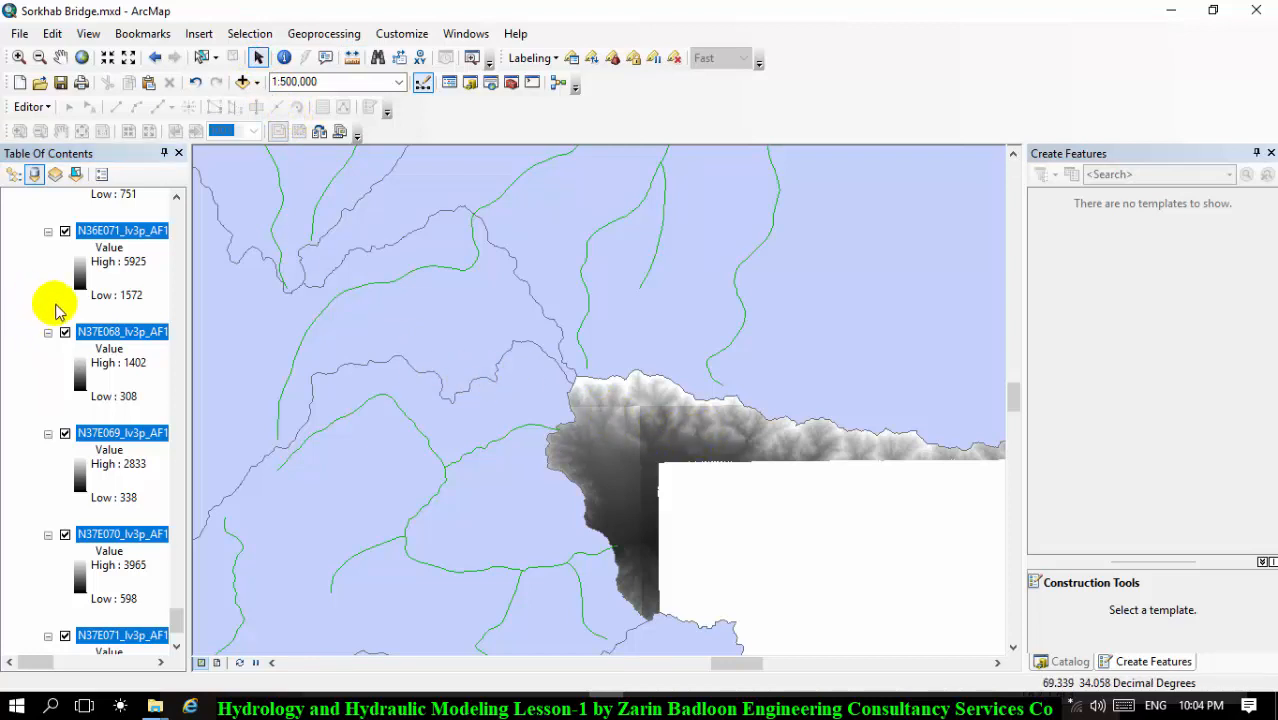
{"action": "scroll", "coordinate": [48, 320], "scroll_direction": "up", "scroll_amount": 5}
{"action": "scroll", "coordinate": [68, 356], "scroll_direction": "up", "scroll_amount": 10}
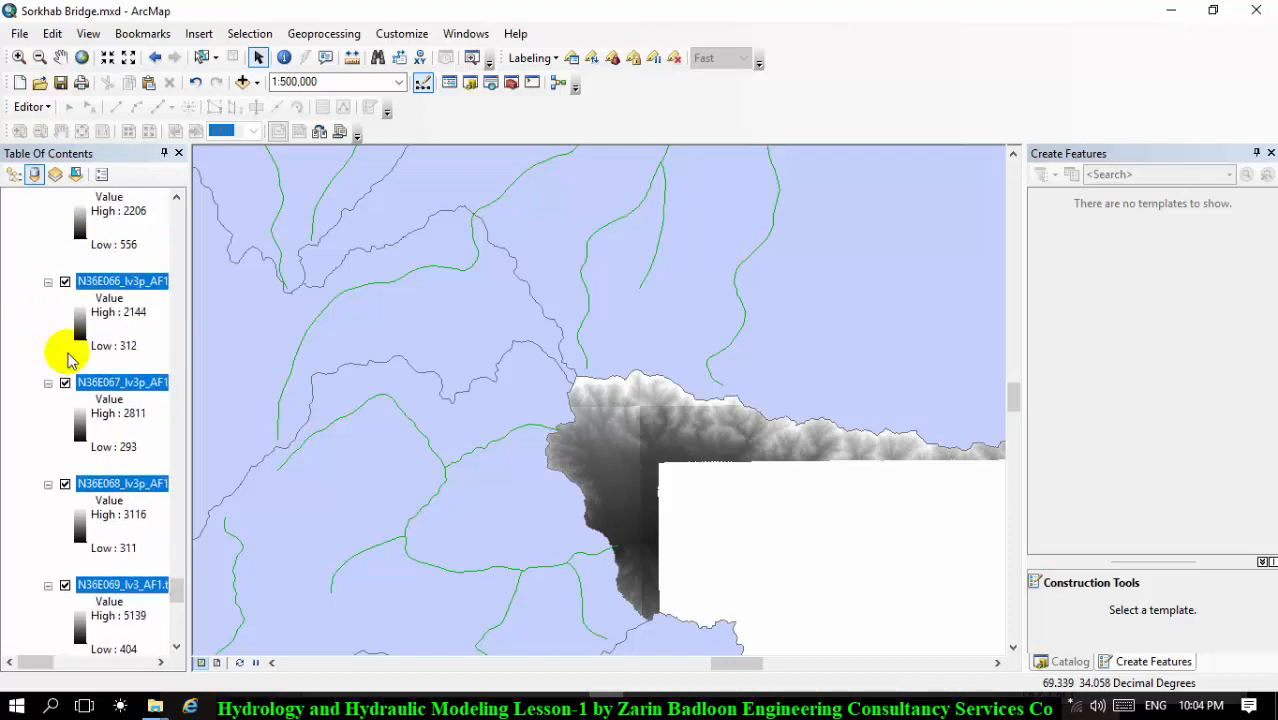
{"action": "scroll", "coordinate": [70, 345], "scroll_direction": "up", "scroll_amount": 8}
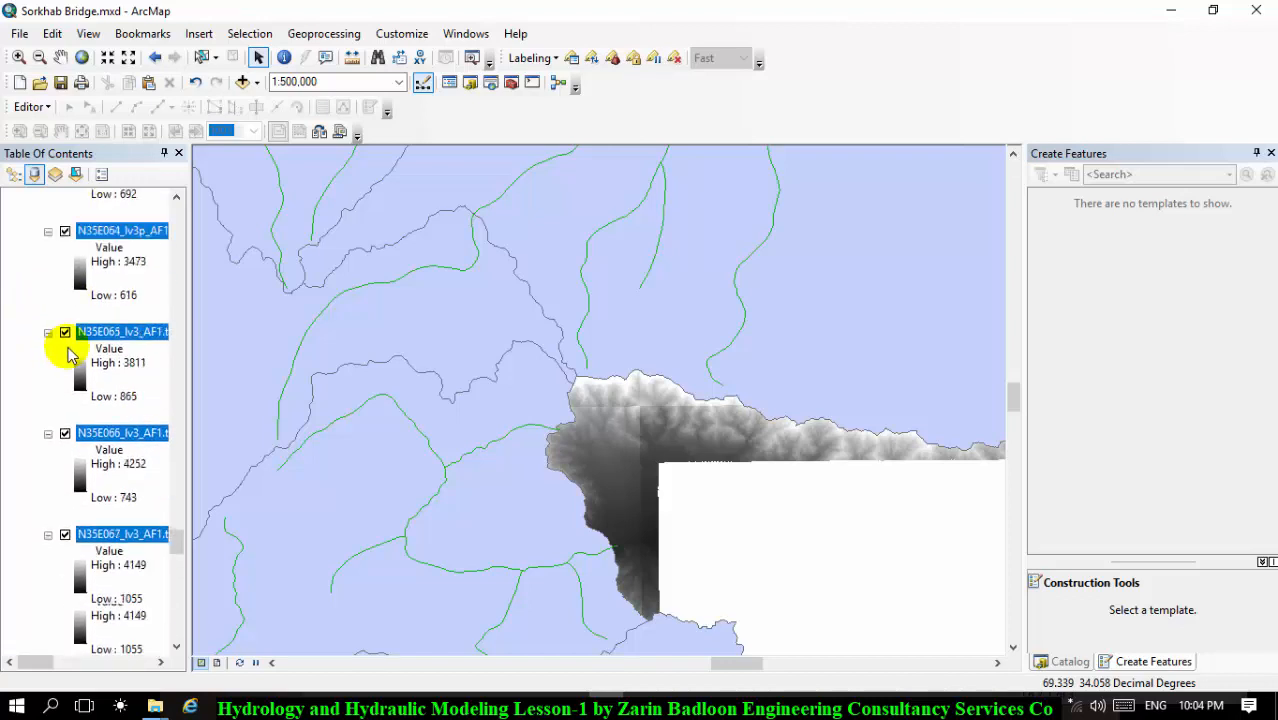
{"action": "left_click_drag", "start_coordinate": [183, 537], "coordinate": [210, 217]}
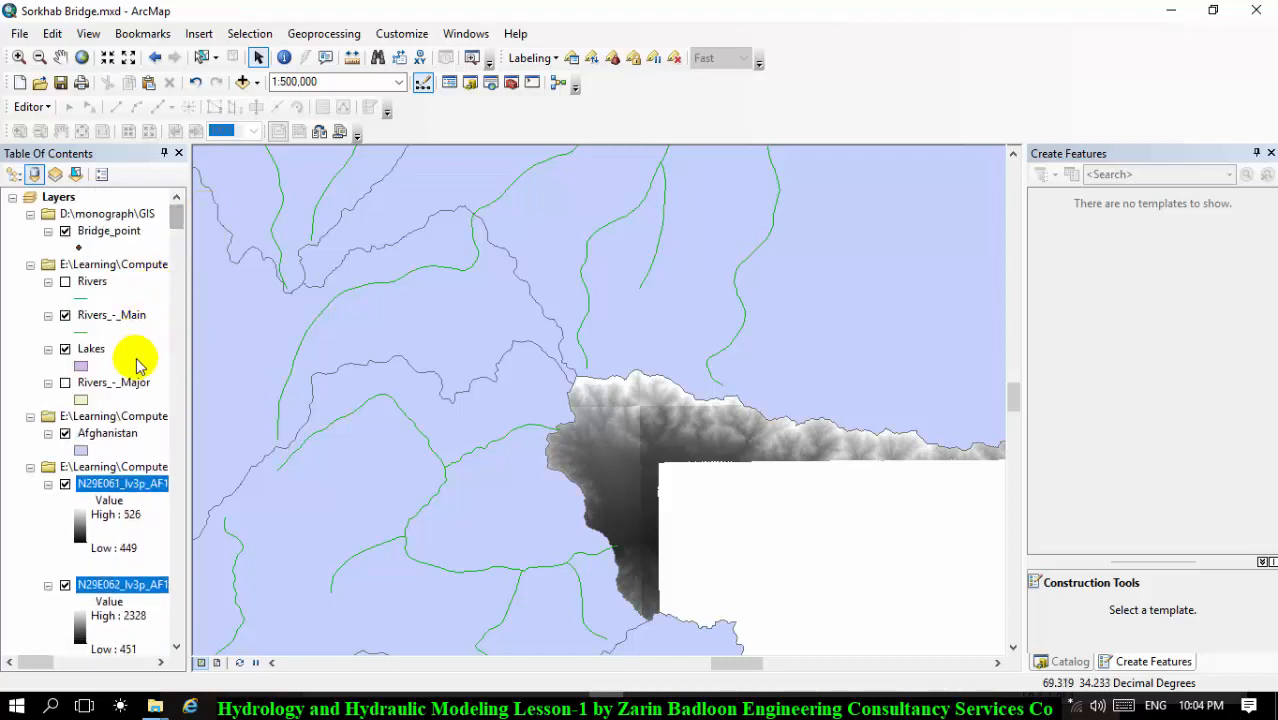
{"action": "left_click", "coordinate": [65, 434]}
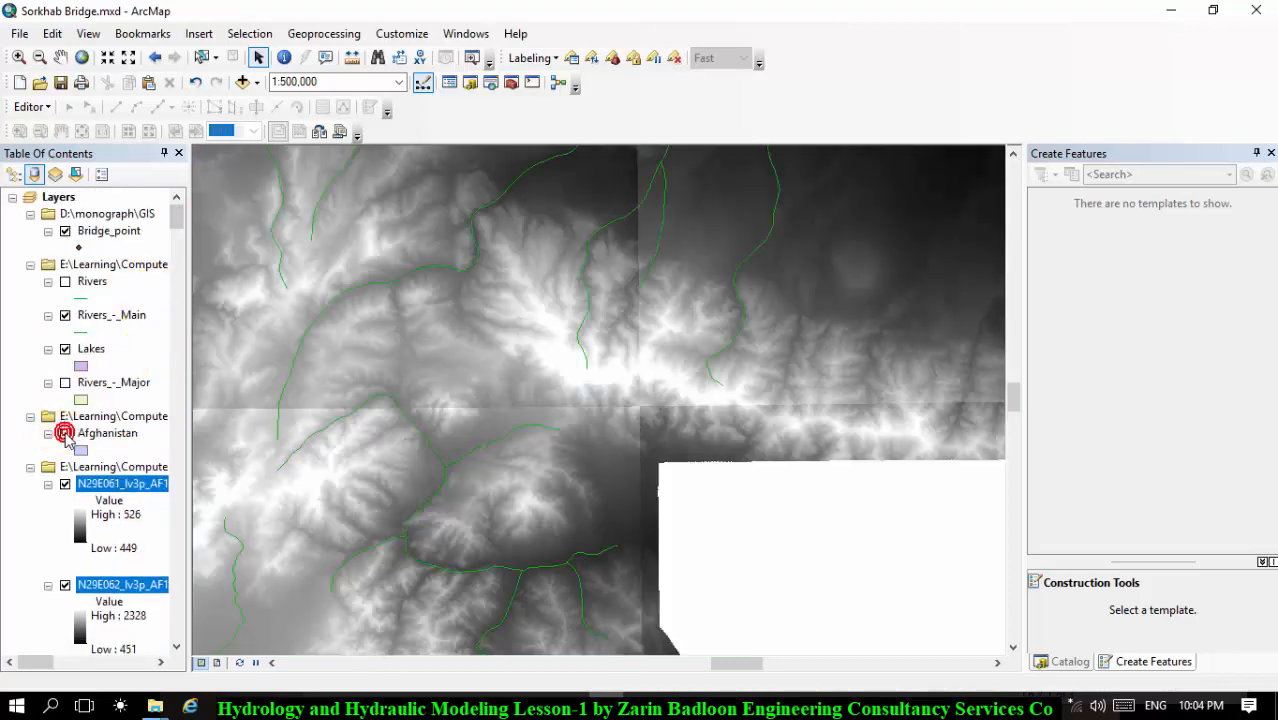
Step: Examine the DEM coverage around the Sorkhab Bridge catchment and look through the DEM layer list down to the N34 tiles
{"action": "scroll", "coordinate": [354, 516], "scroll_direction": "up", "scroll_amount": 2}
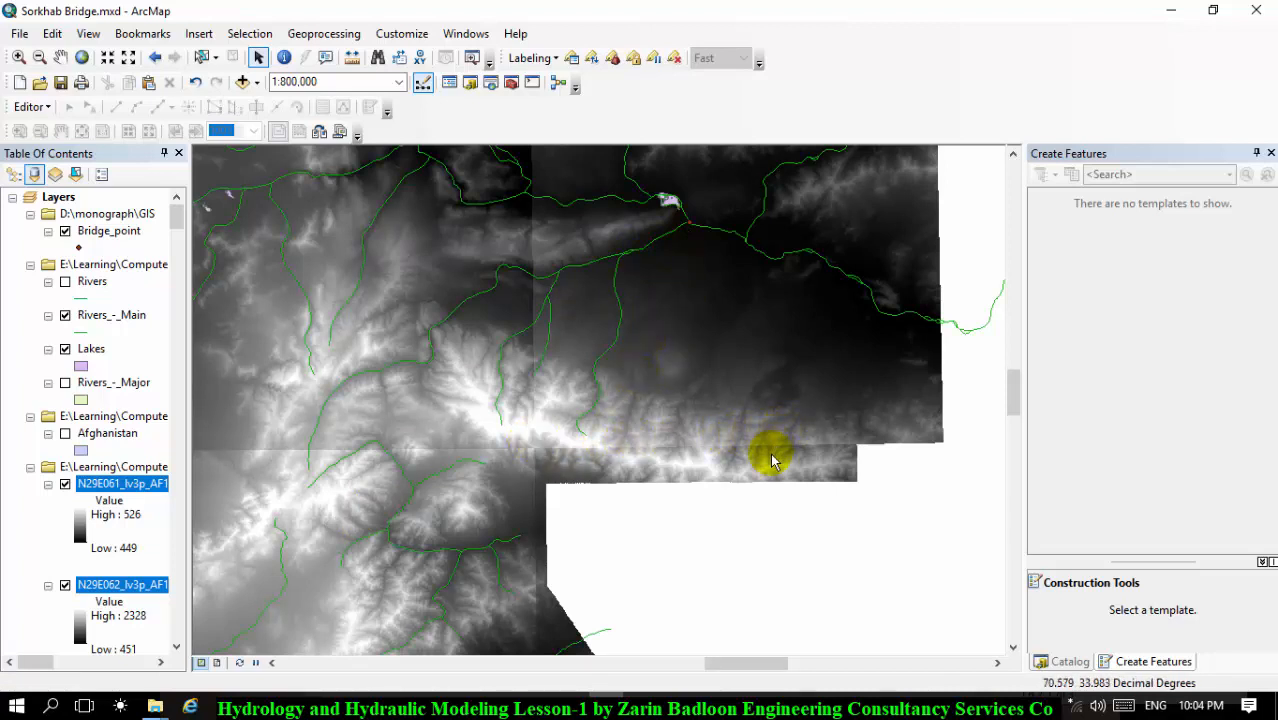
{"action": "scroll", "coordinate": [772, 440], "scroll_direction": "up", "scroll_amount": 2}
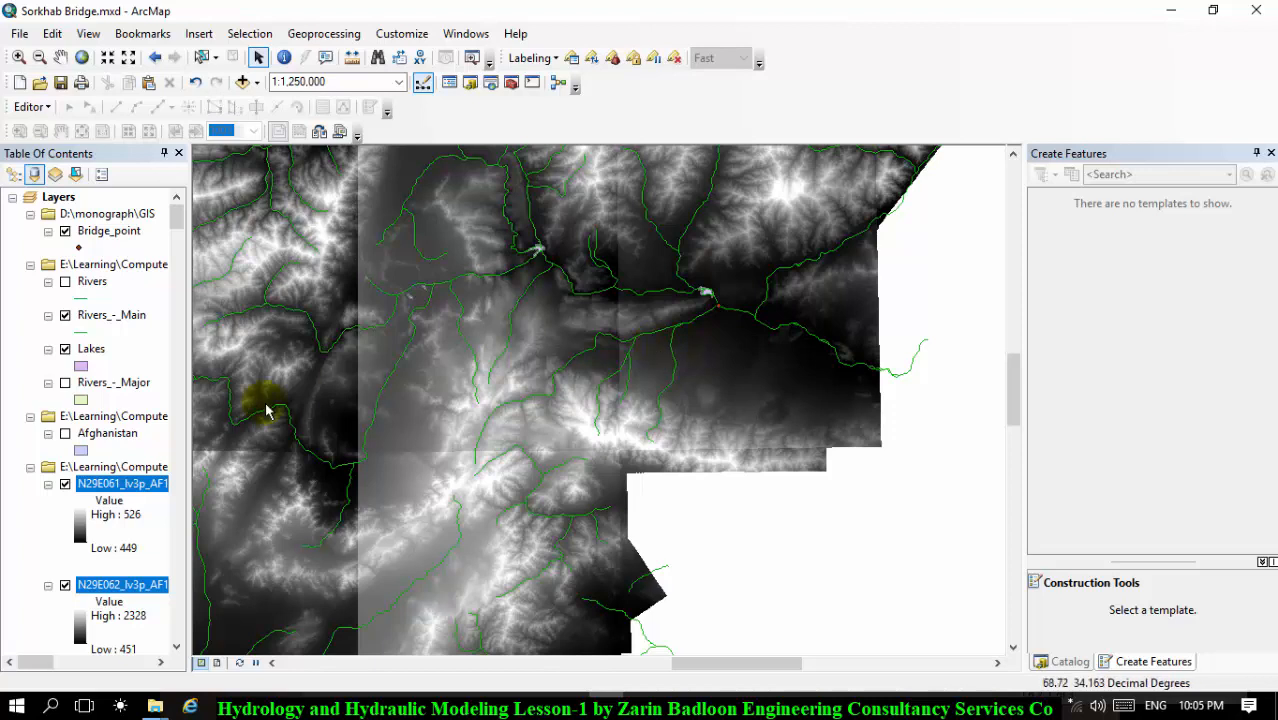
{"action": "scroll", "coordinate": [103, 445], "scroll_direction": "down", "scroll_amount": 2}
{"action": "scroll", "coordinate": [120, 484], "scroll_direction": "down", "scroll_amount": 10}
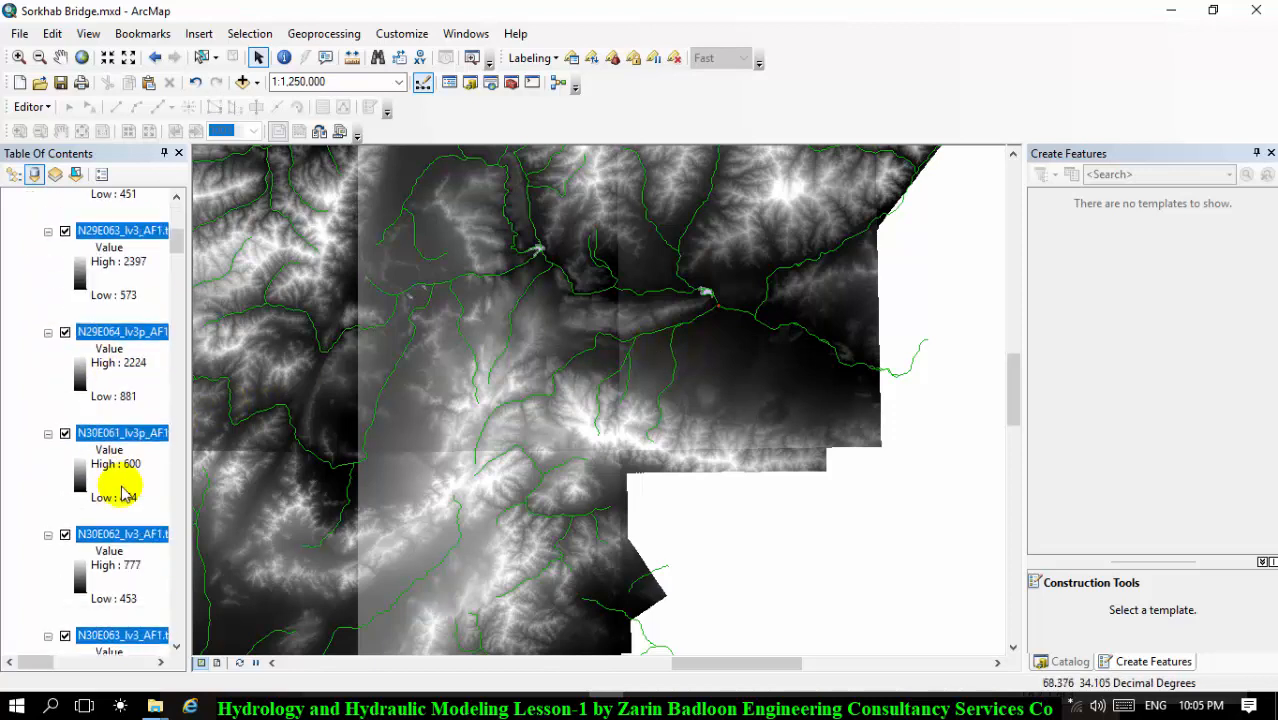
{"action": "scroll", "coordinate": [124, 519], "scroll_direction": "down", "scroll_amount": 7}
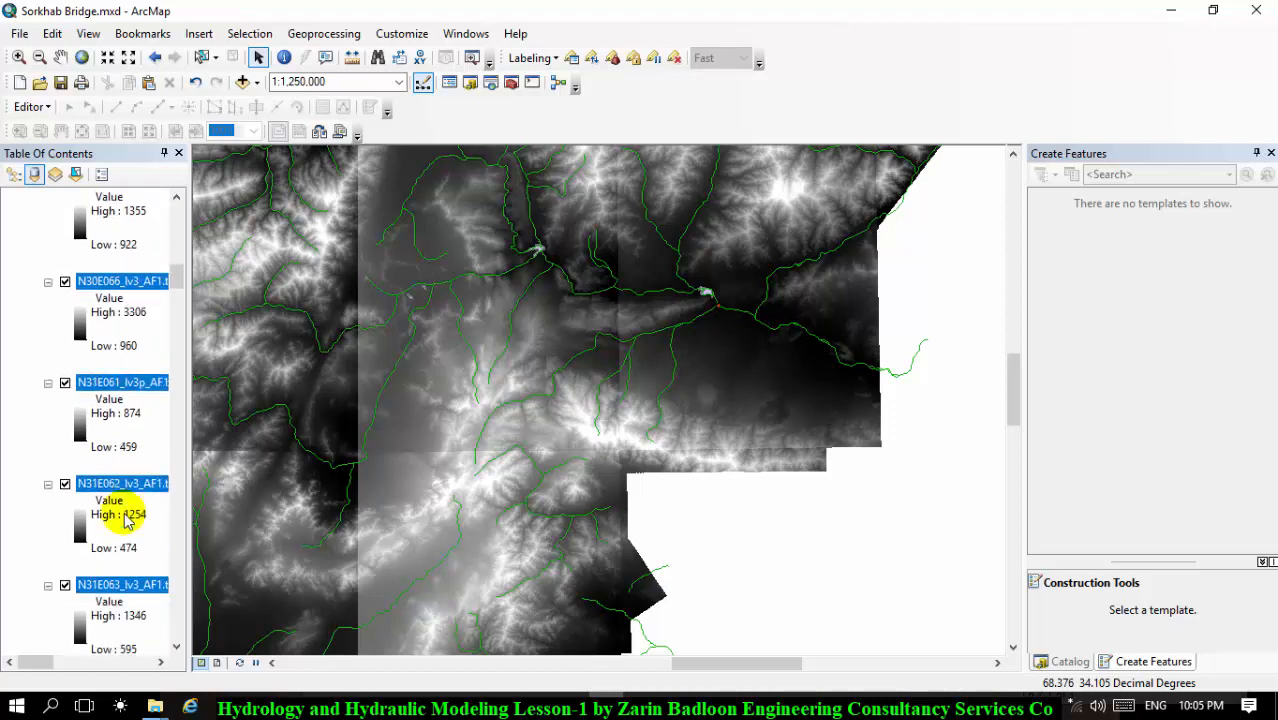
{"action": "scroll", "coordinate": [120, 540], "scroll_direction": "down", "scroll_amount": 7}
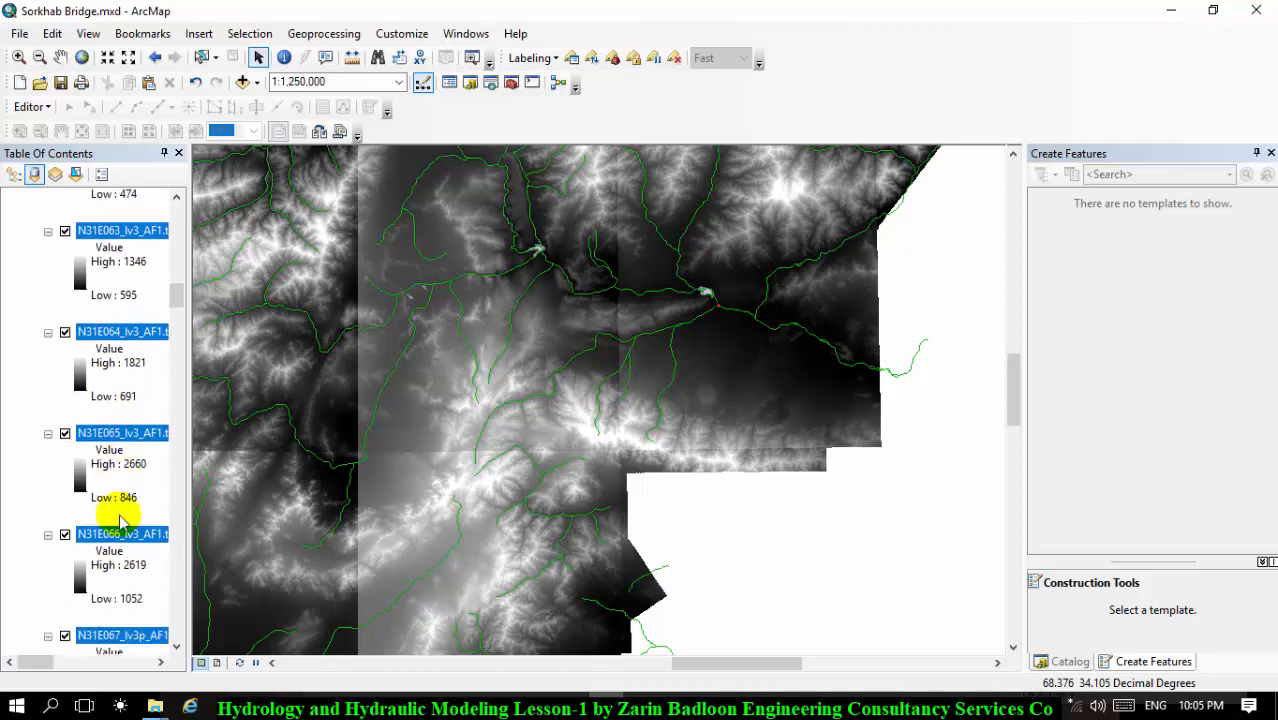
{"action": "scroll", "coordinate": [118, 521], "scroll_direction": "down", "scroll_amount": 8}
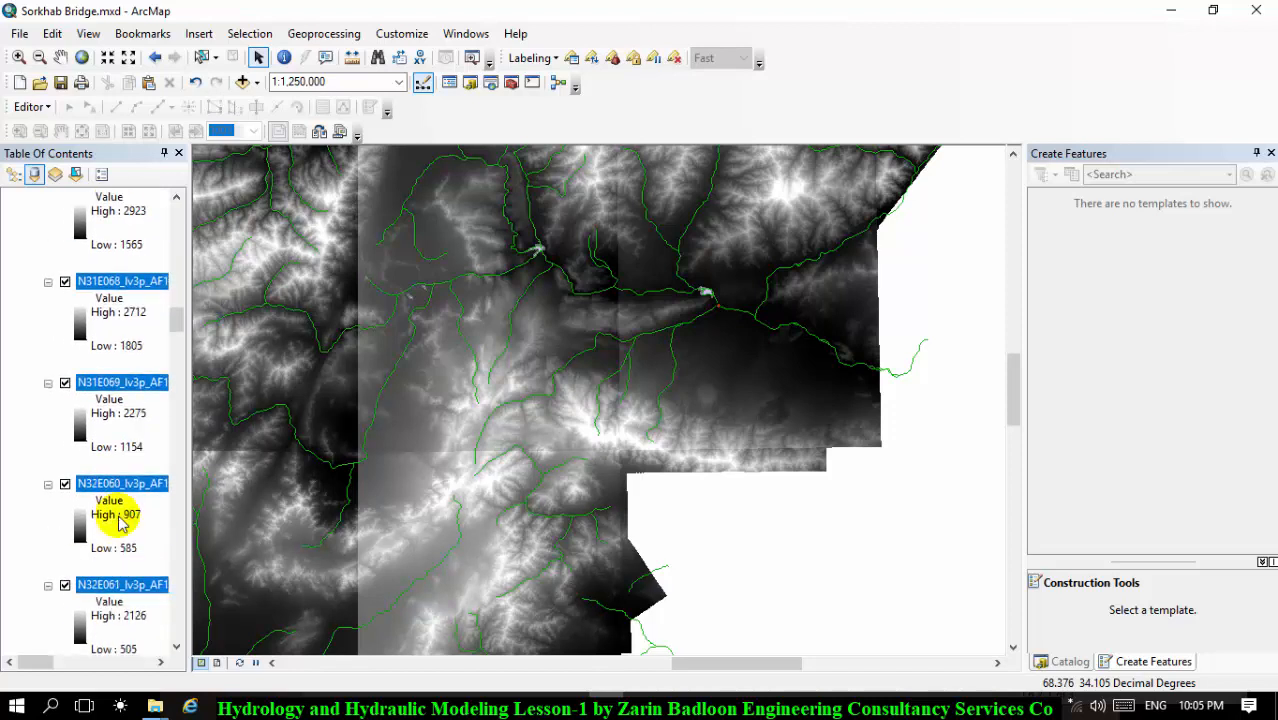
{"action": "scroll", "coordinate": [115, 515], "scroll_direction": "down", "scroll_amount": 8}
{"action": "scroll", "coordinate": [104, 540], "scroll_direction": "down", "scroll_amount": 3}
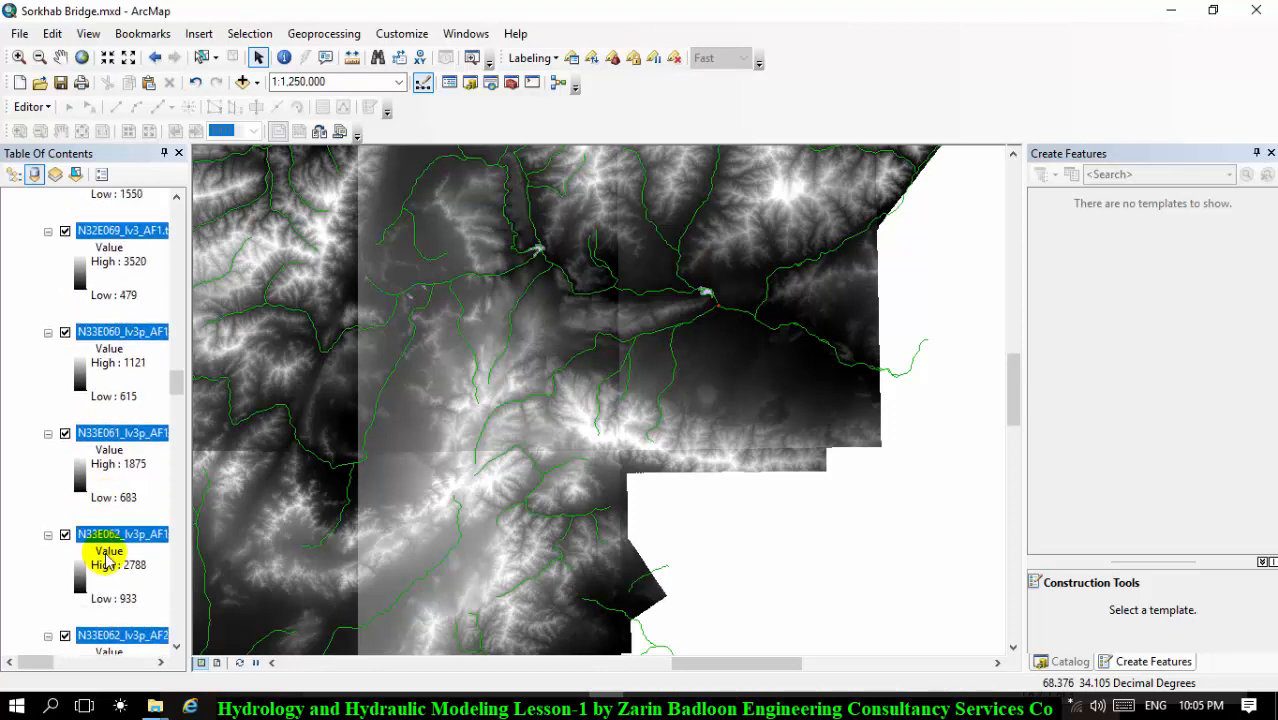
{"action": "scroll", "coordinate": [106, 562], "scroll_direction": "down", "scroll_amount": 5}
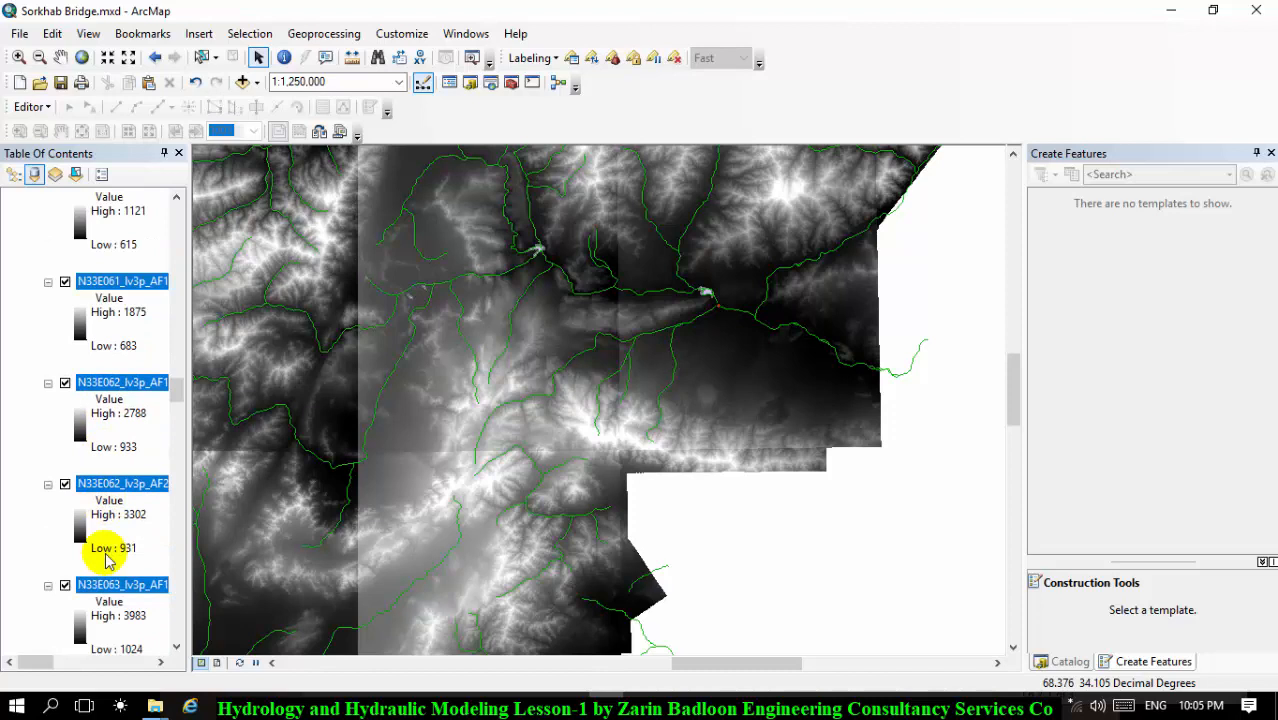
{"action": "scroll", "coordinate": [108, 562], "scroll_direction": "up", "scroll_amount": 2}
{"action": "scroll", "coordinate": [108, 565], "scroll_direction": "down", "scroll_amount": 15}
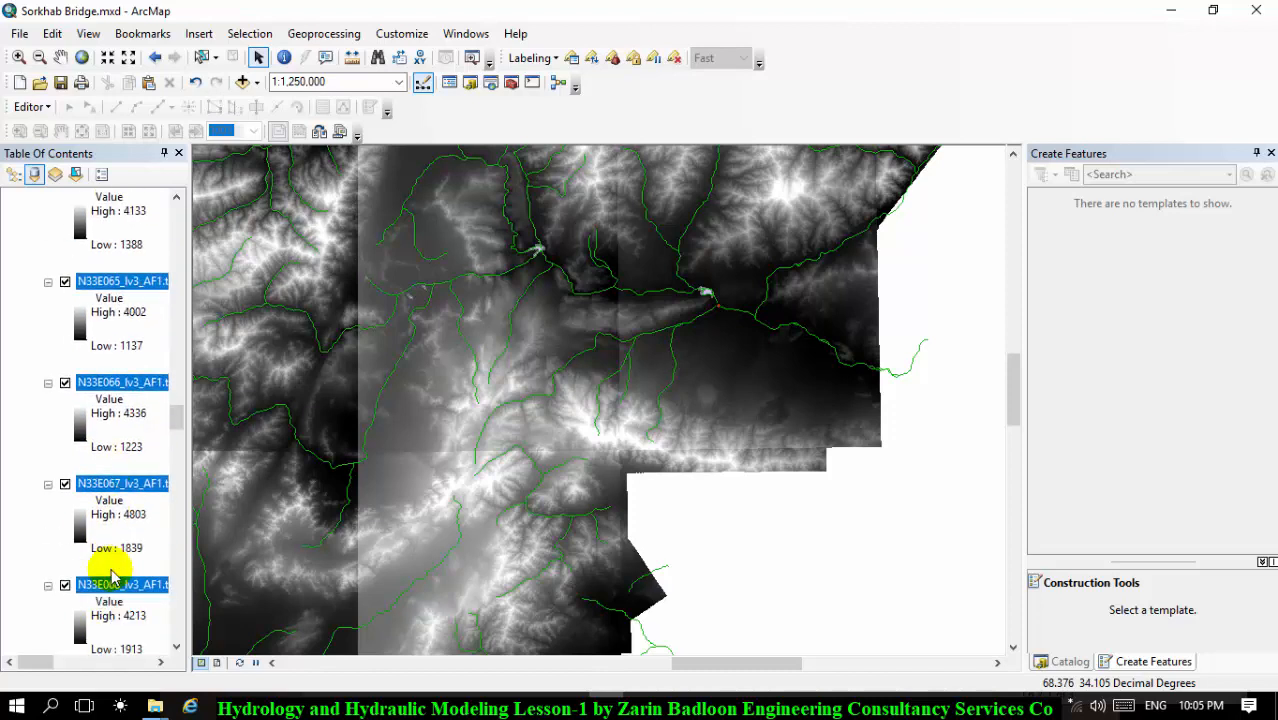
{"action": "scroll", "coordinate": [113, 575], "scroll_direction": "down", "scroll_amount": 2}
{"action": "scroll", "coordinate": [111, 575], "scroll_direction": "down", "scroll_amount": 12}
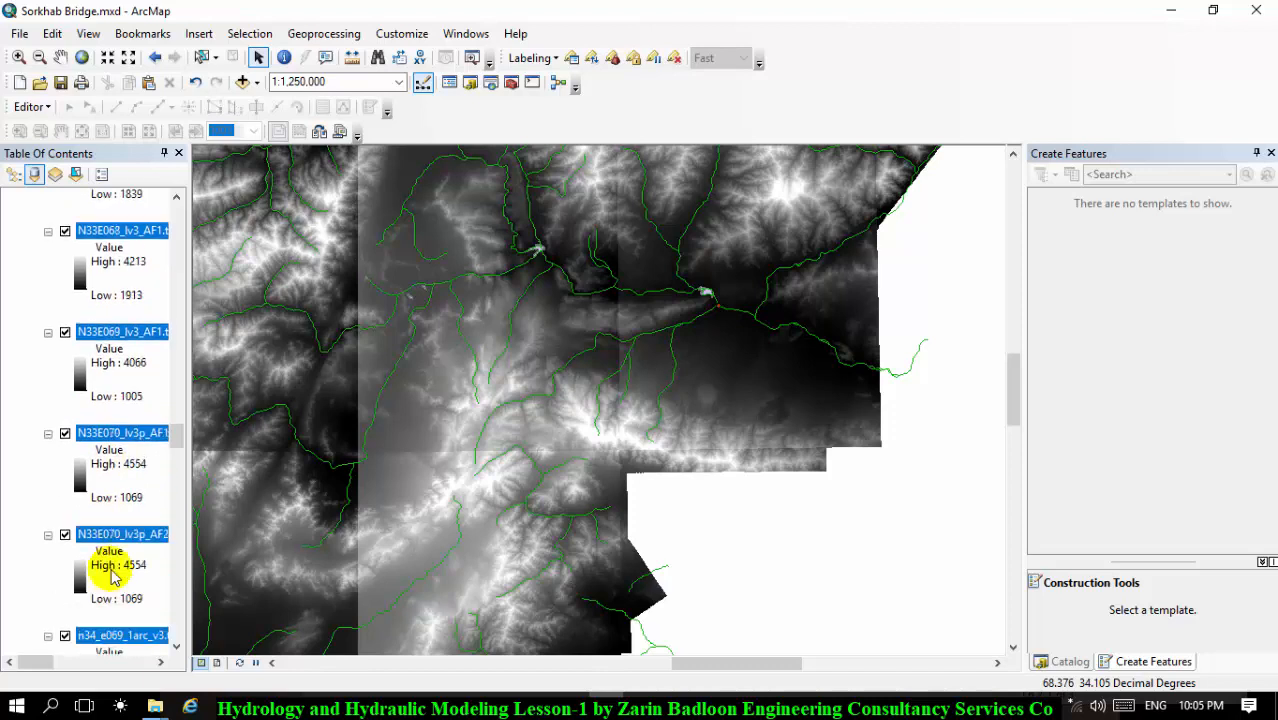
{"action": "scroll", "coordinate": [116, 550], "scroll_direction": "down", "scroll_amount": 10}
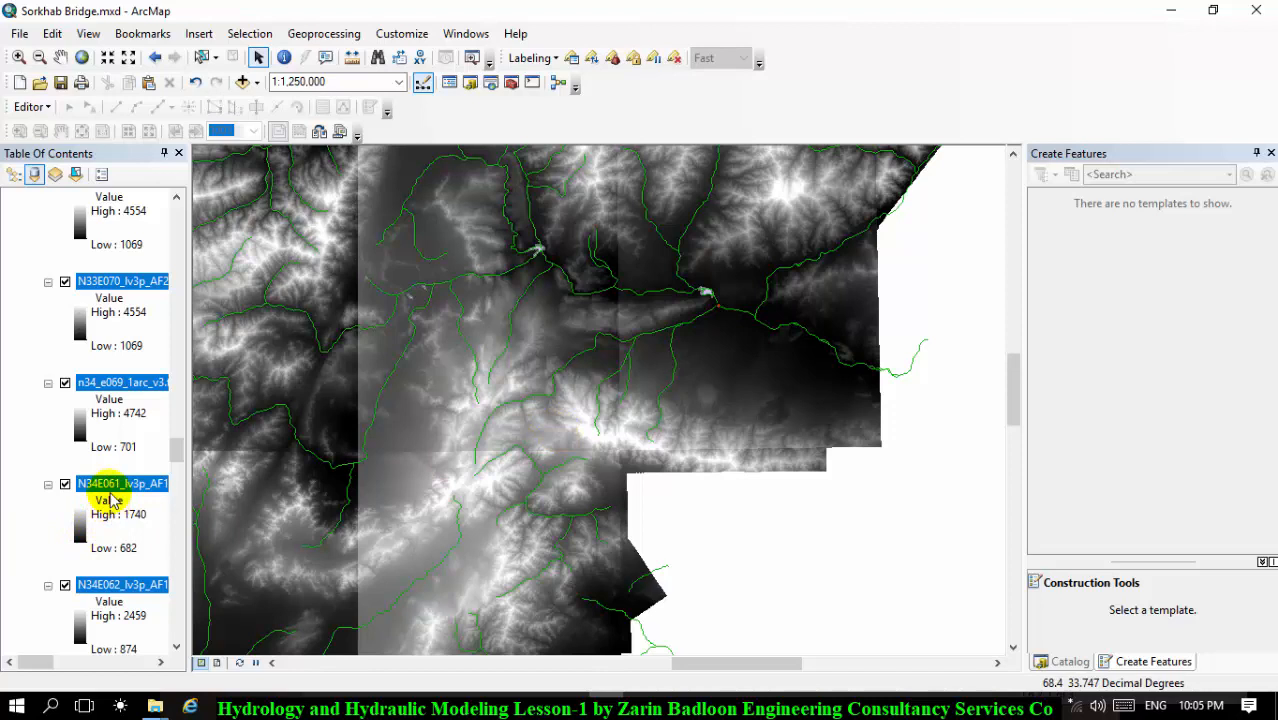
{"action": "scroll", "coordinate": [110, 500], "scroll_direction": "down", "scroll_amount": 5}
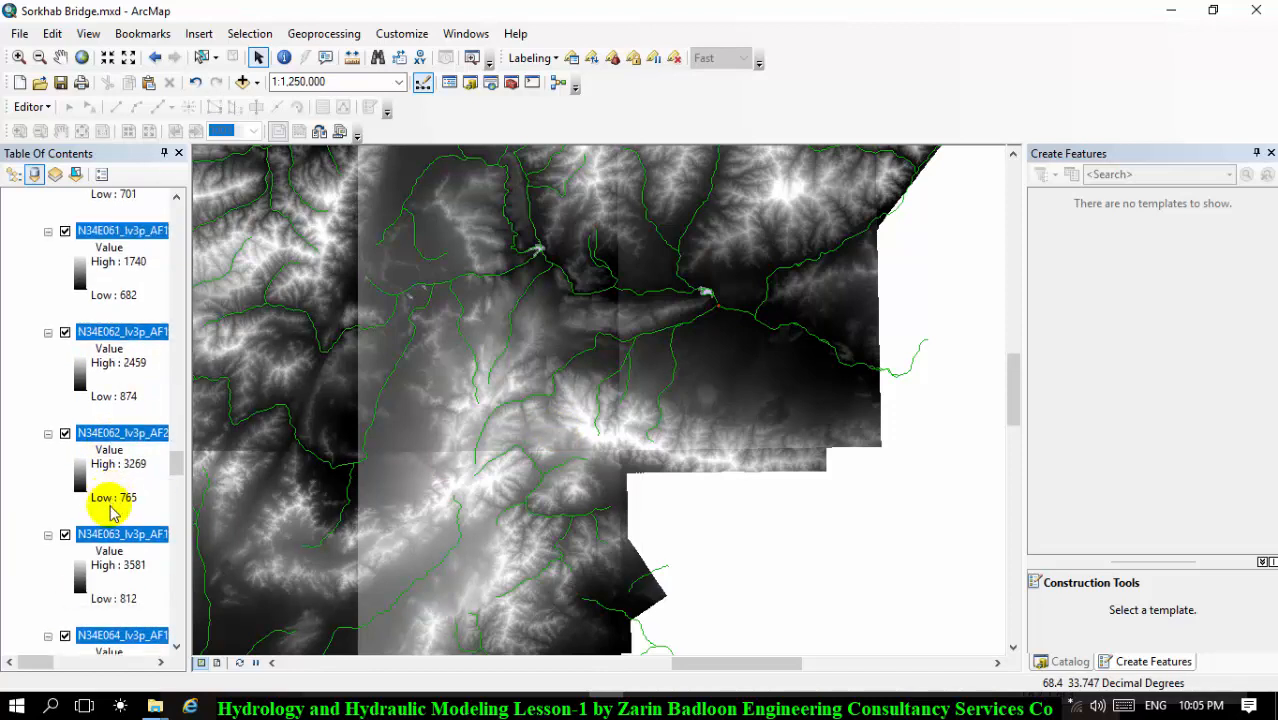
Step: Take N34E070_lv3_AF1.tif out of the layer selection, keeping the other DEM tiles selected
{"action": "scroll", "coordinate": [110, 530], "scroll_direction": "down", "scroll_amount": 1}
{"action": "scroll", "coordinate": [113, 537], "scroll_direction": "up", "scroll_amount": 3}
{"action": "left_click", "coordinate": [112, 534], "text": "ctrl"}
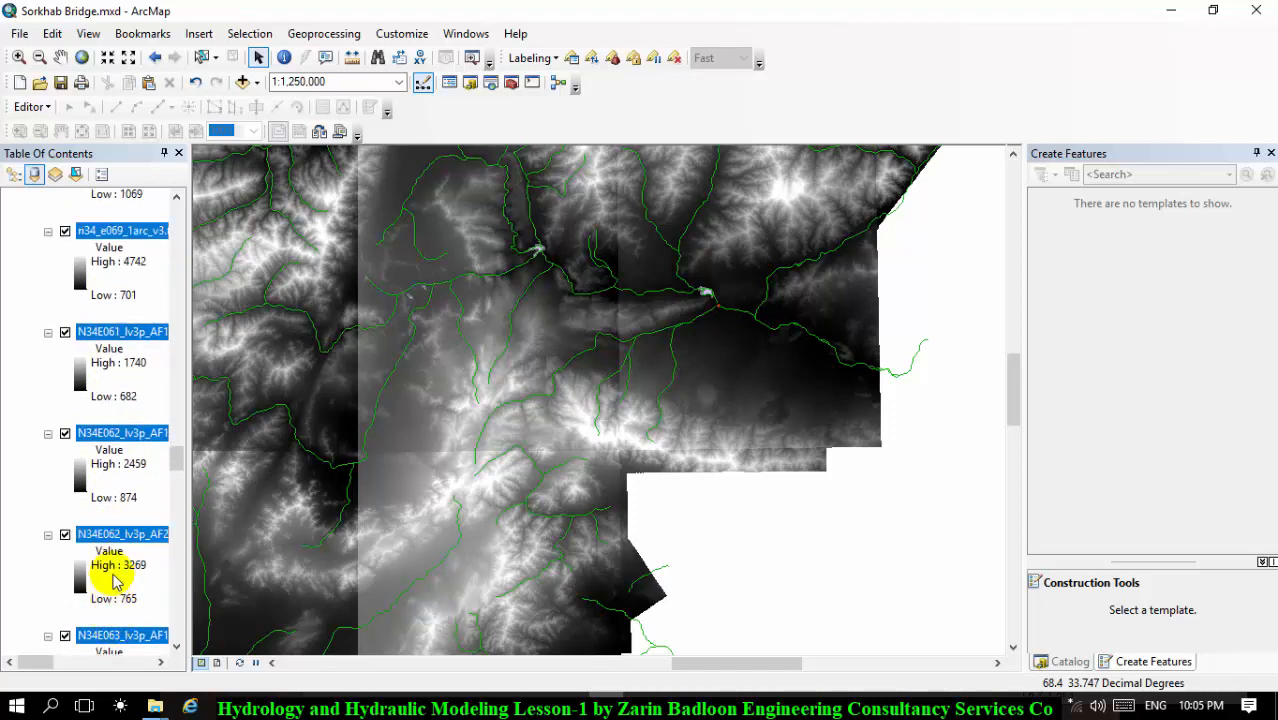
{"action": "scroll", "coordinate": [113, 581], "scroll_direction": "down", "scroll_amount": 1}
{"action": "scroll", "coordinate": [113, 605], "scroll_direction": "up", "scroll_amount": 4}
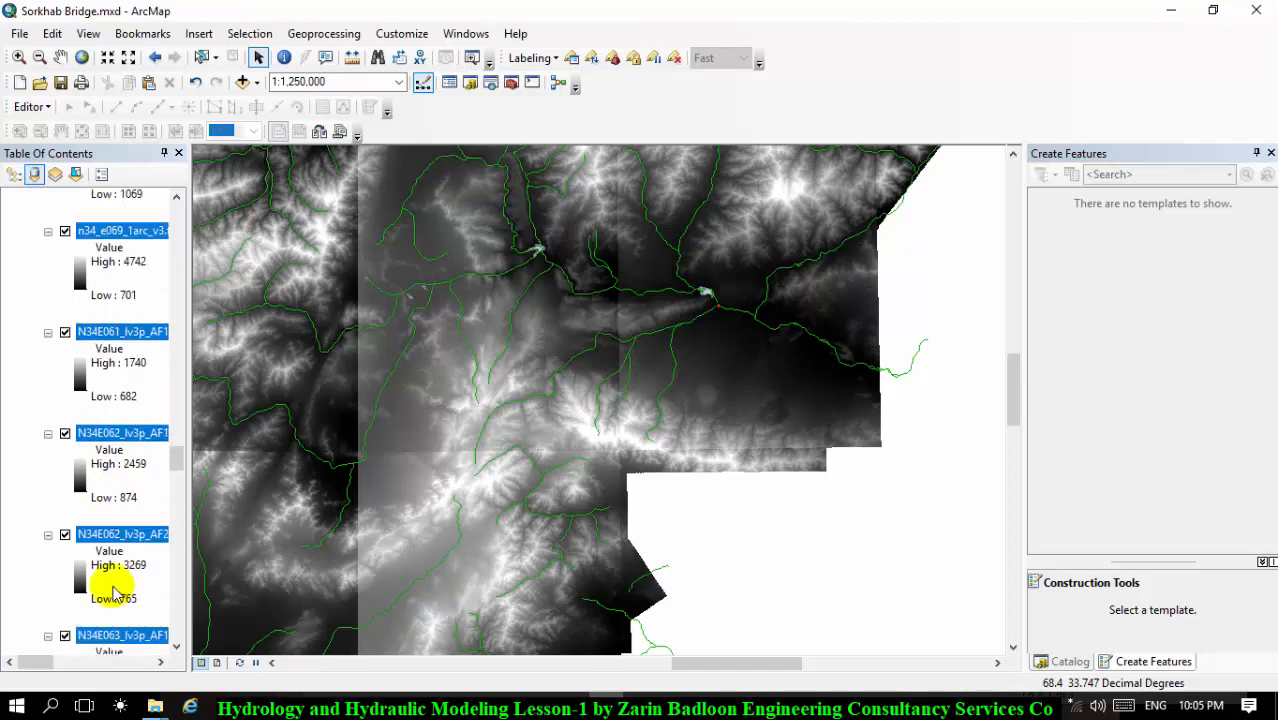
{"action": "scroll", "coordinate": [113, 590], "scroll_direction": "down", "scroll_amount": 3}
{"action": "scroll", "coordinate": [113, 590], "scroll_direction": "down", "scroll_amount": 5}
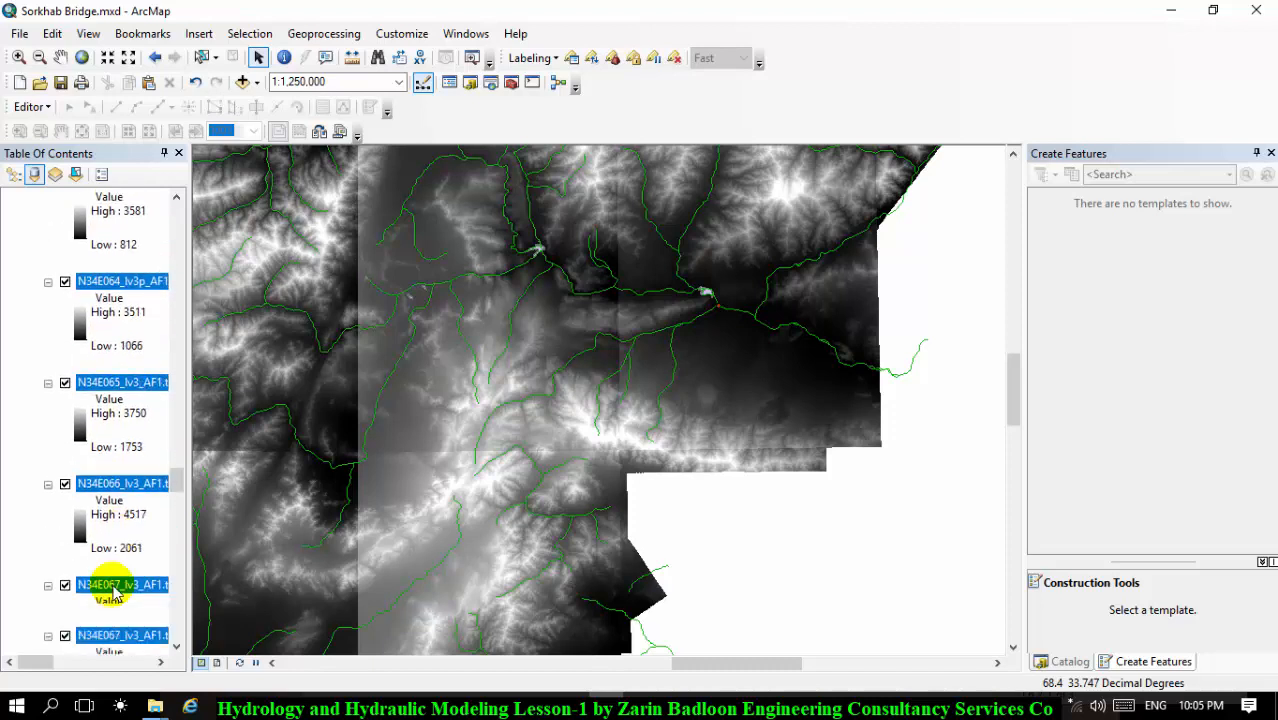
{"action": "scroll", "coordinate": [113, 590], "scroll_direction": "down", "scroll_amount": 3}
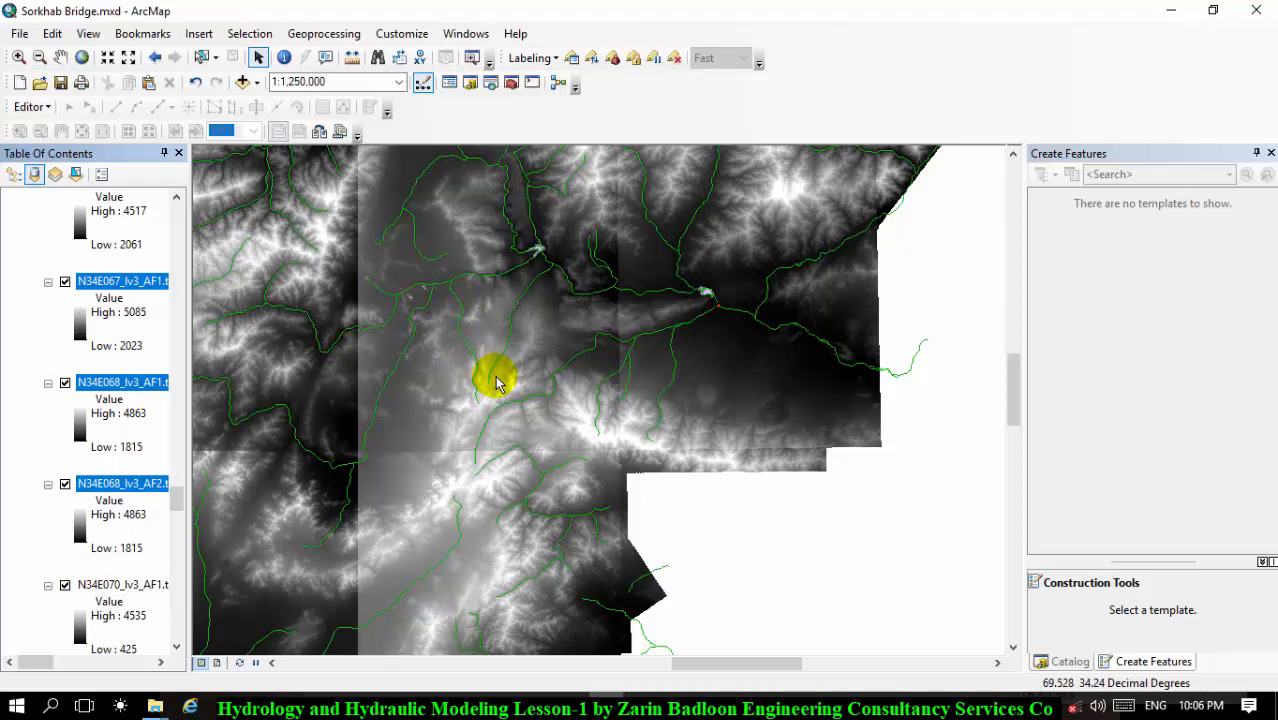
{"action": "scroll", "coordinate": [70, 425], "scroll_direction": "down", "scroll_amount": 2}
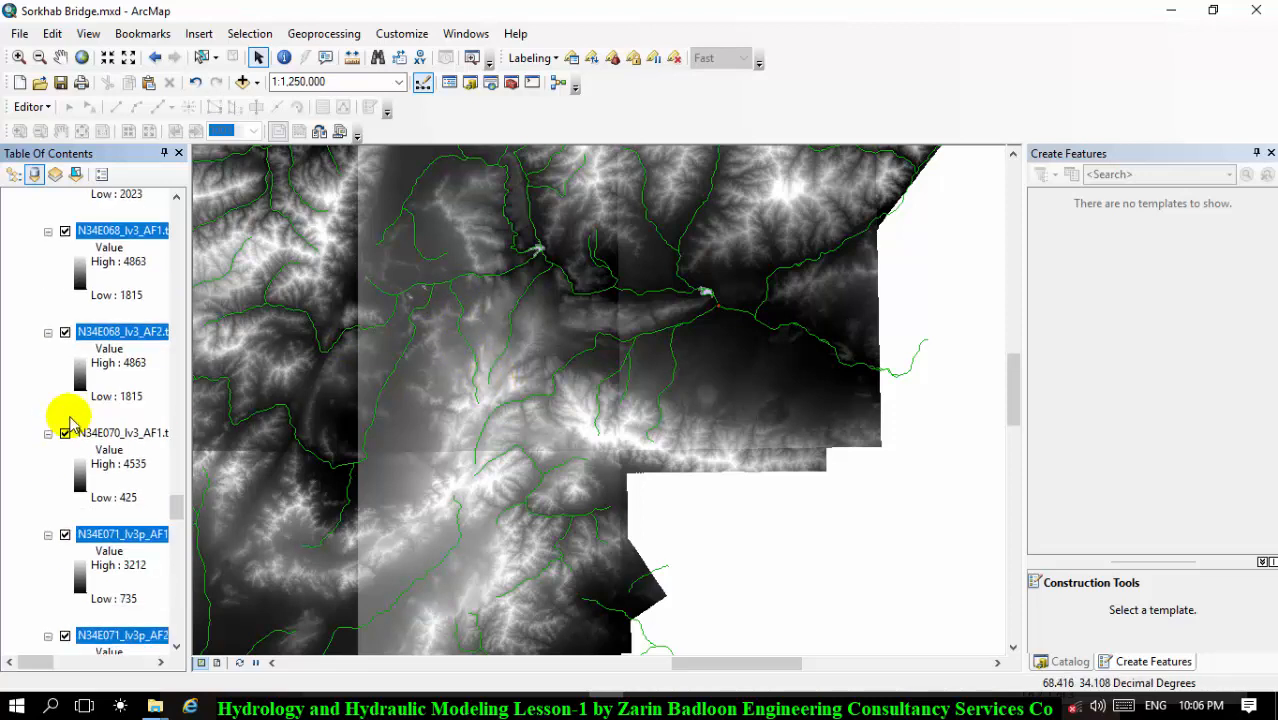
{"action": "scroll", "coordinate": [70, 425], "scroll_direction": "up", "scroll_amount": 4}
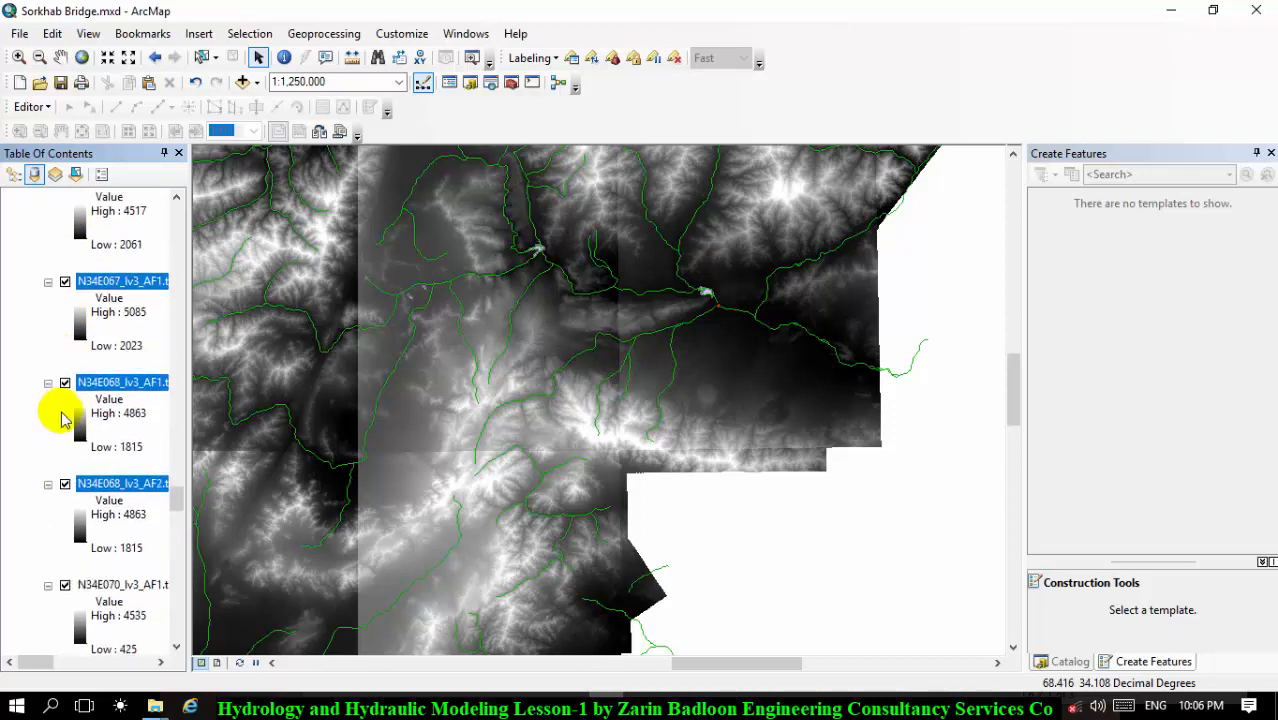
{"action": "scroll", "coordinate": [75, 372], "scroll_direction": "up", "scroll_amount": 2}
{"action": "scroll", "coordinate": [100, 388], "scroll_direction": "down", "scroll_amount": 2}
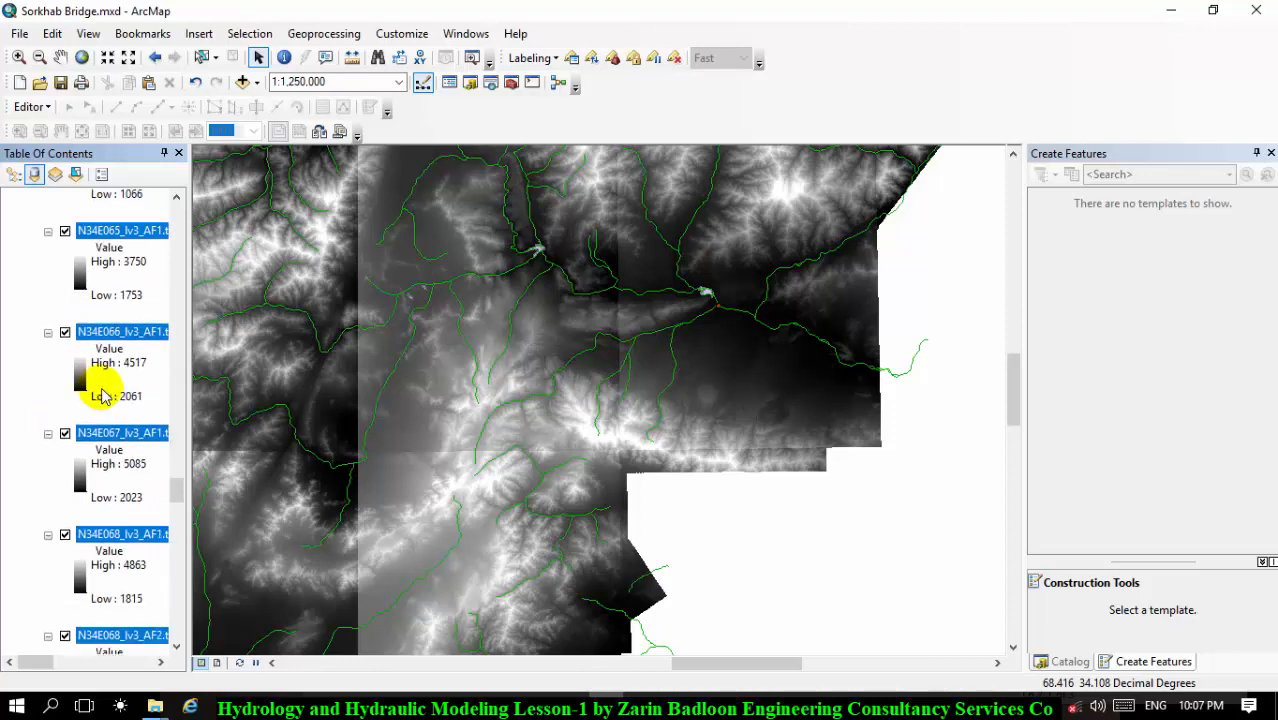
{"action": "scroll", "coordinate": [105, 393], "scroll_direction": "down", "scroll_amount": 7}
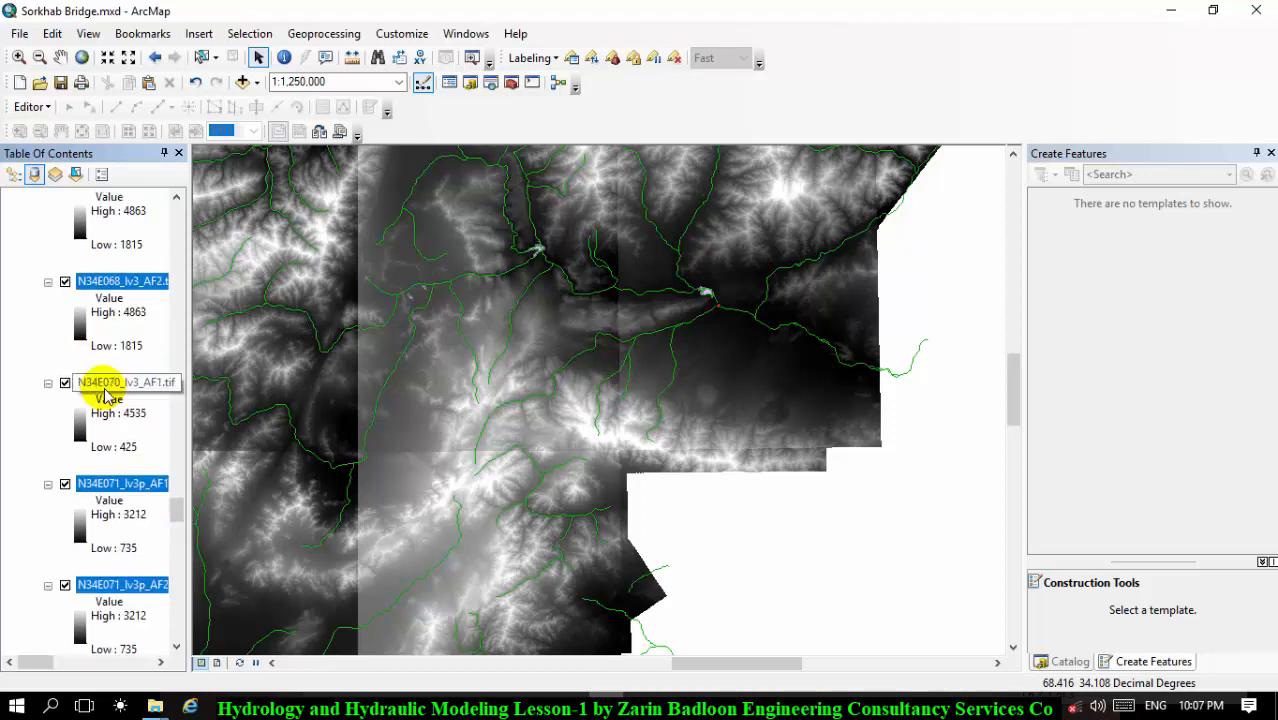
{"action": "left_click", "coordinate": [111, 388], "text": "ctrl"}
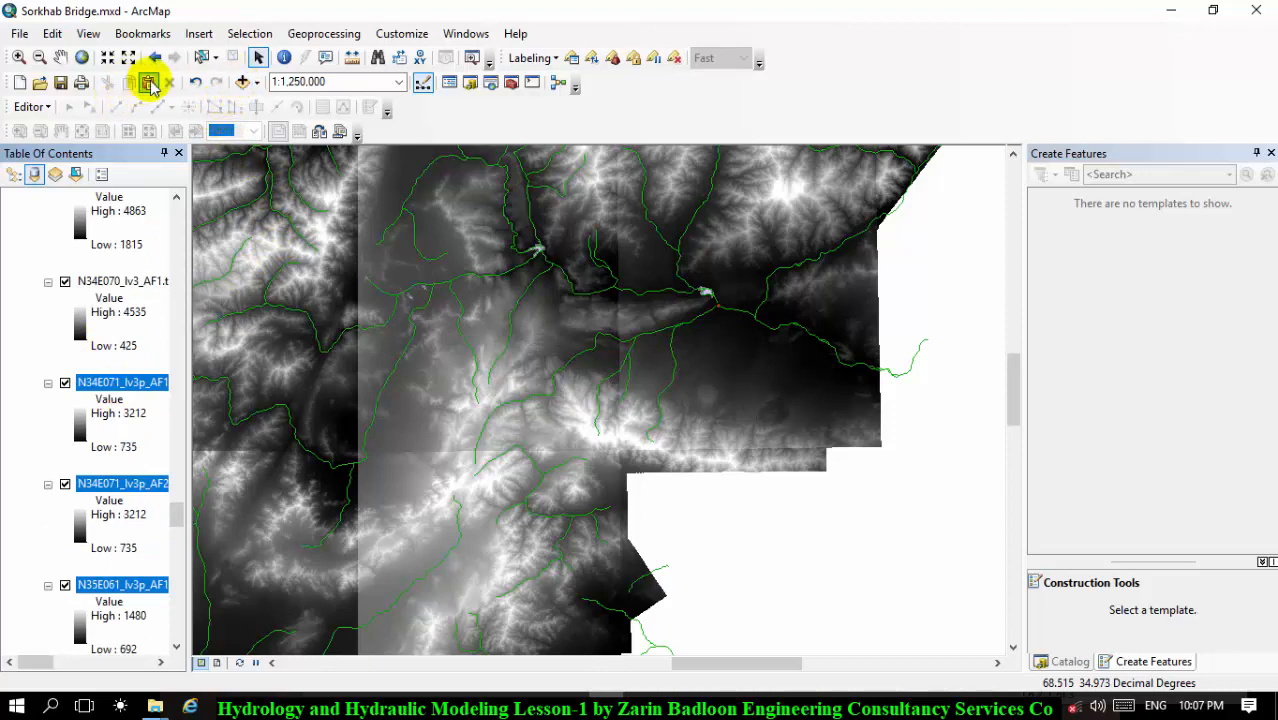
Step: Try to select the DEM tile at the southeastern edge of the coverage with a small selection box on the map
{"action": "left_click", "coordinate": [206, 61]}
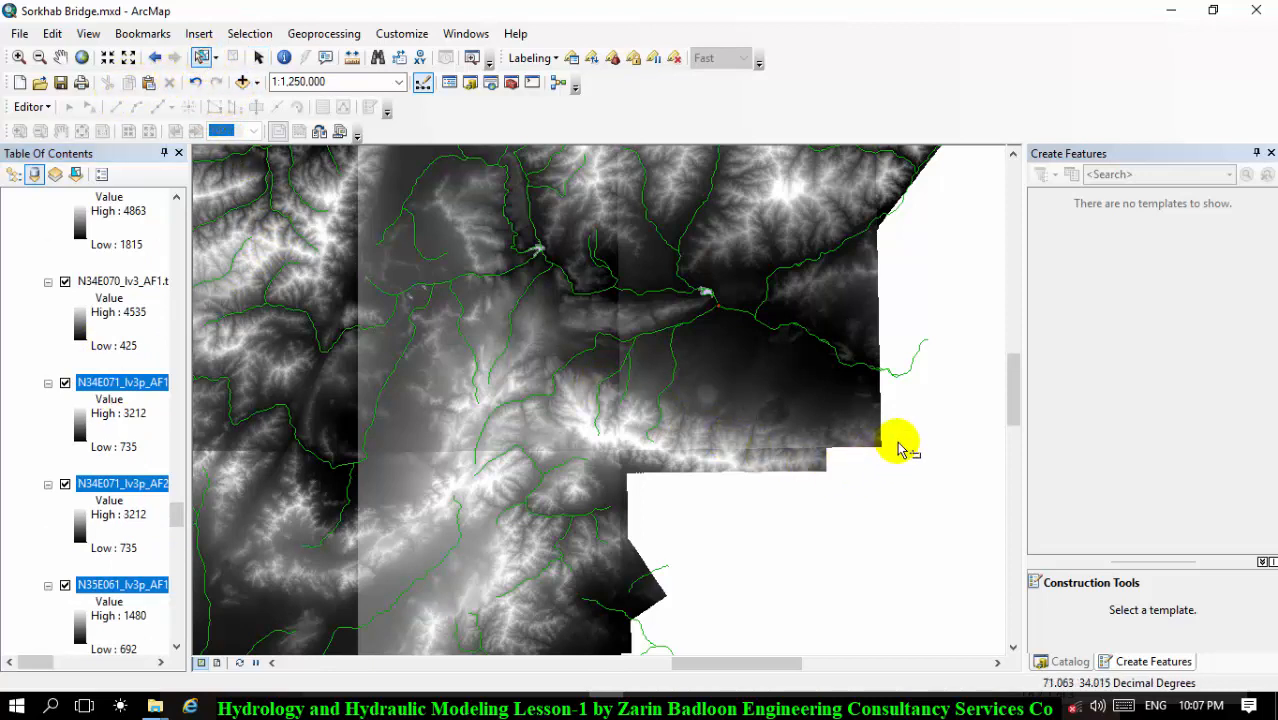
{"action": "left_click_drag", "start_coordinate": [835, 461], "coordinate": [804, 490]}
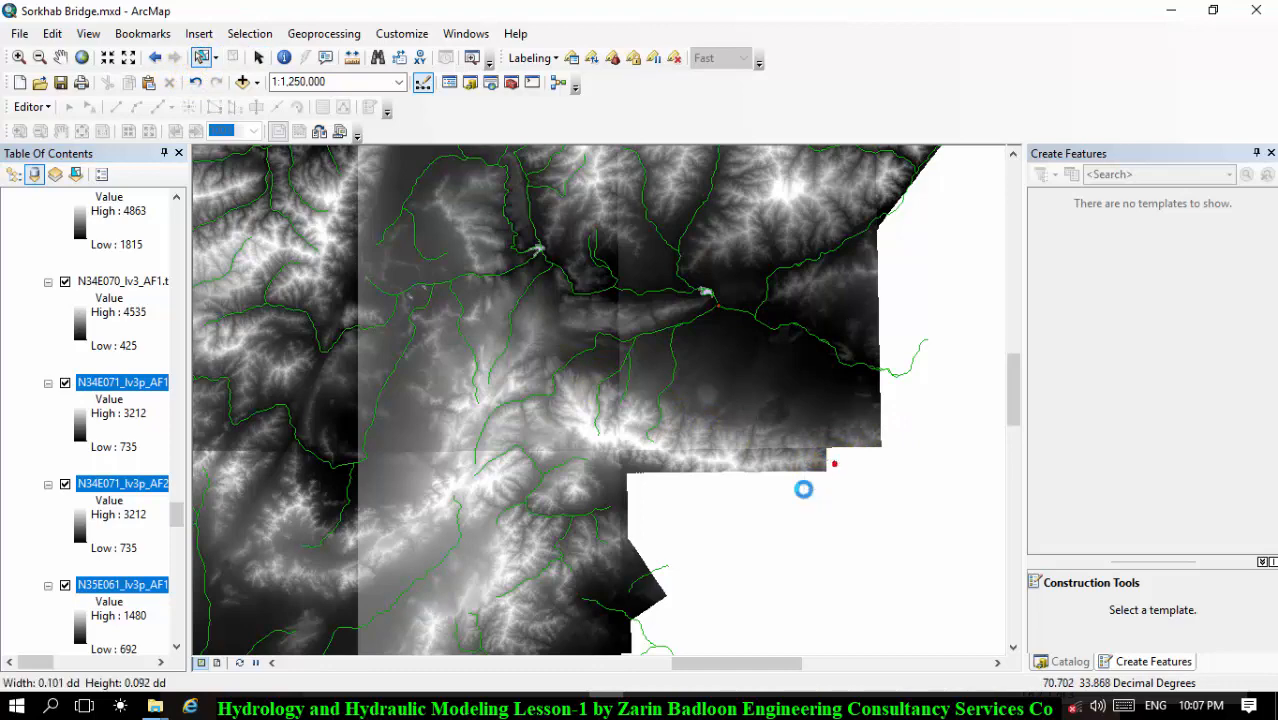
{"action": "scroll", "coordinate": [699, 399], "scroll_direction": "up", "scroll_amount": 2}
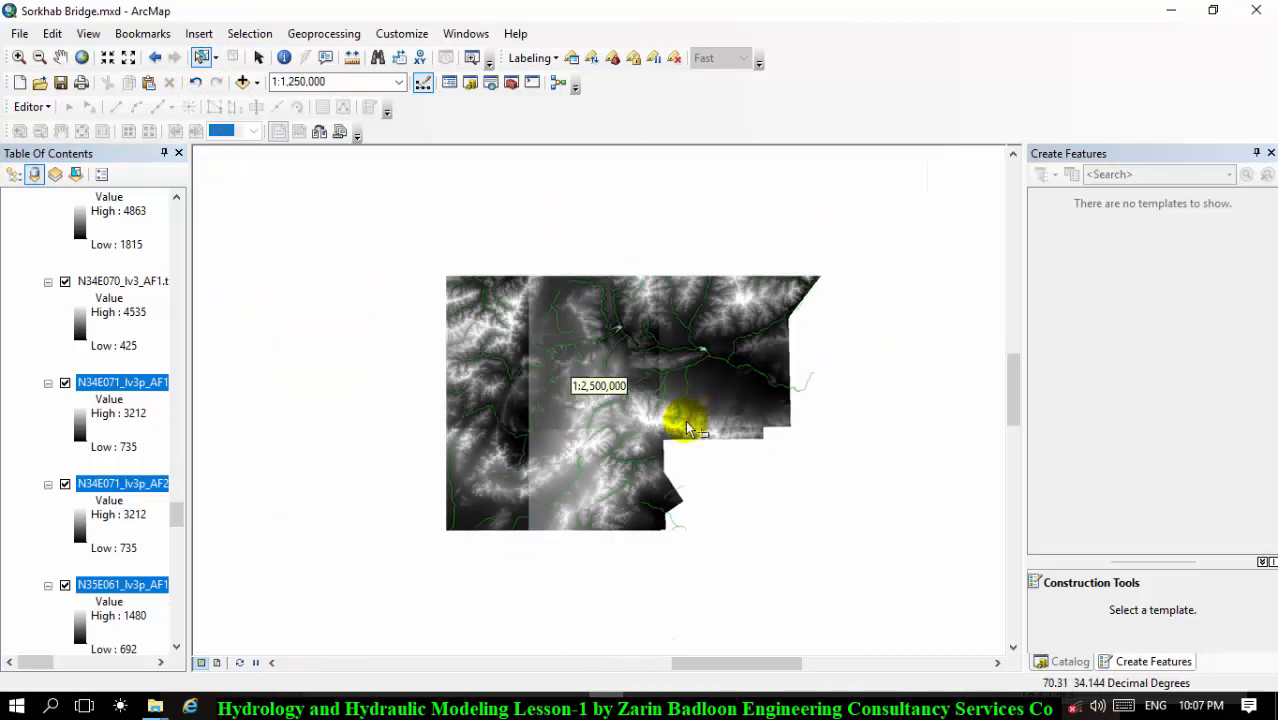
{"action": "scroll", "coordinate": [565, 442], "scroll_direction": "down", "scroll_amount": 2}
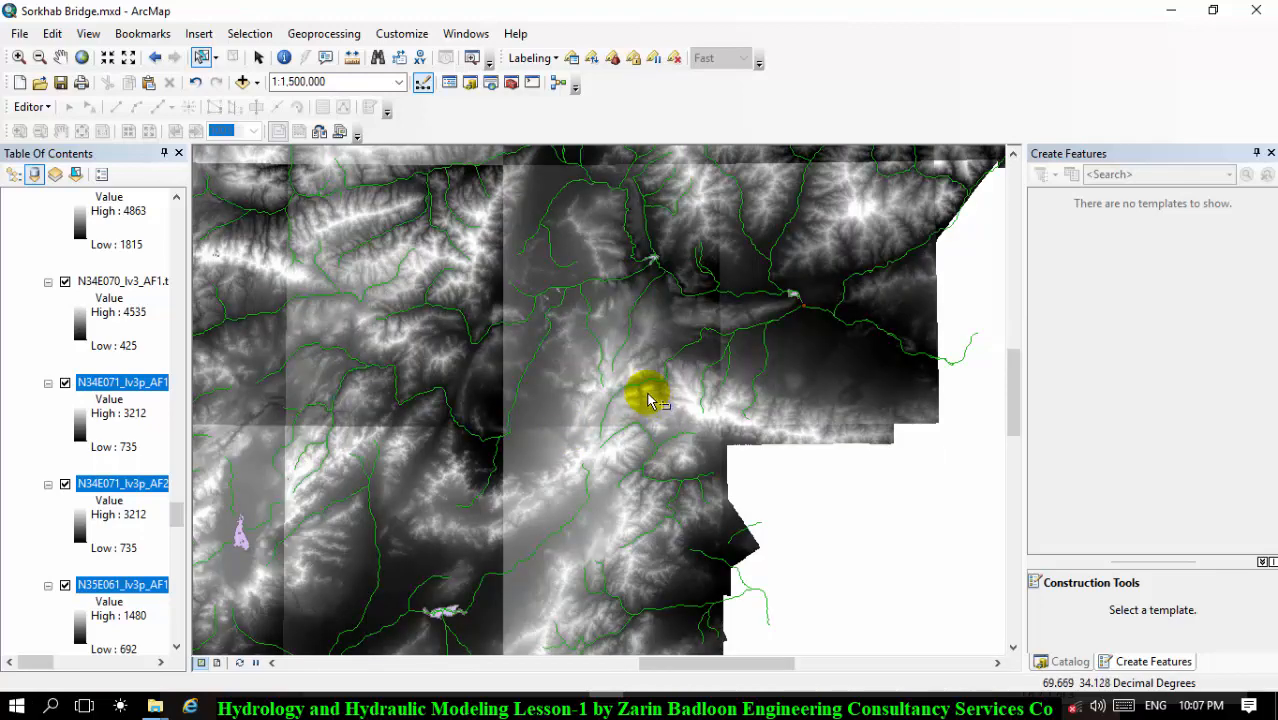
Step: Take n34_e069_1arc_v3.tif out of the layer selection, keeping the surrounding DEM tiles selected
{"action": "left_click", "coordinate": [80, 488], "text": "ctrl"}
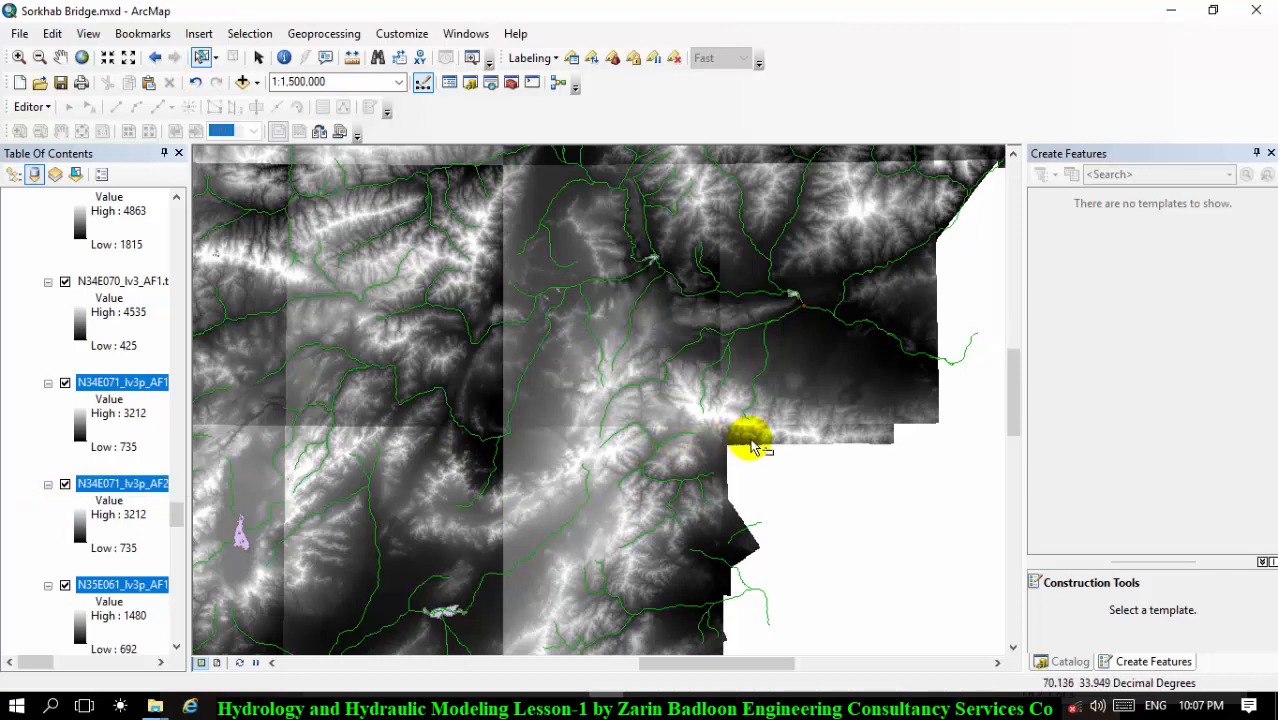
{"action": "scroll", "coordinate": [70, 410], "scroll_direction": "up", "scroll_amount": 5}
{"action": "scroll", "coordinate": [85, 410], "scroll_direction": "up", "scroll_amount": 4}
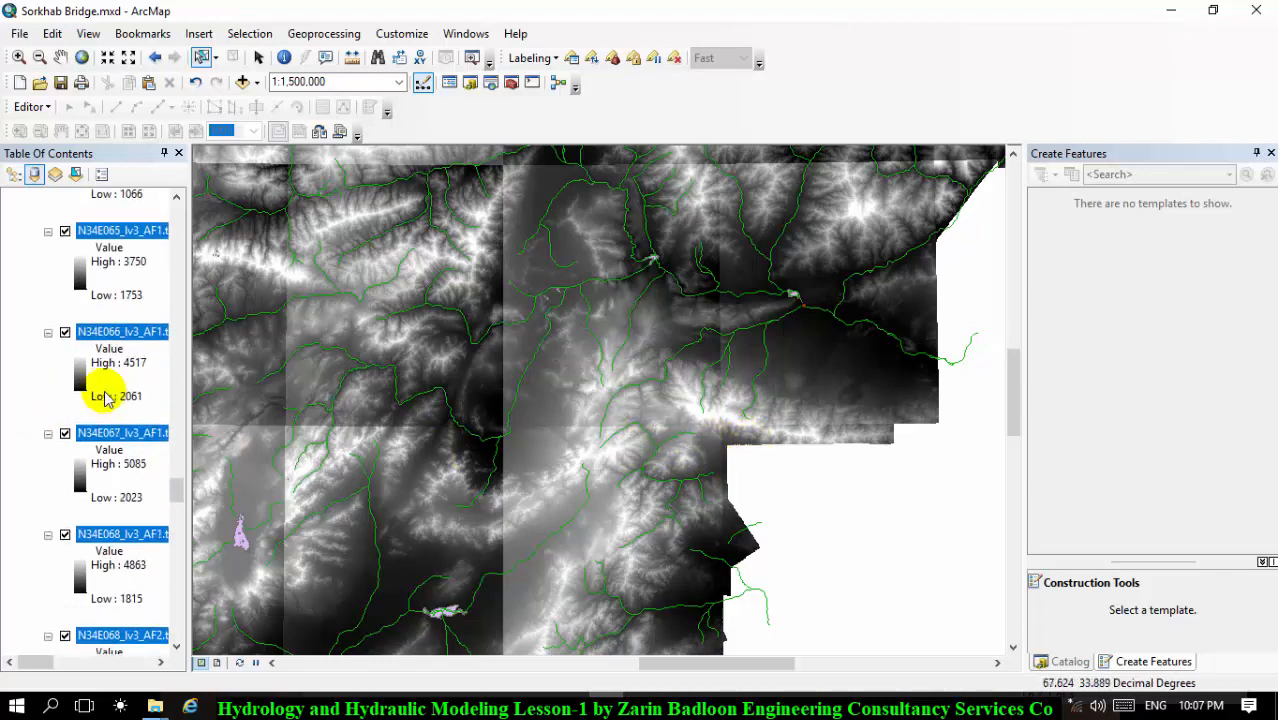
{"action": "left_click", "coordinate": [121, 400], "text": "ctrl"}
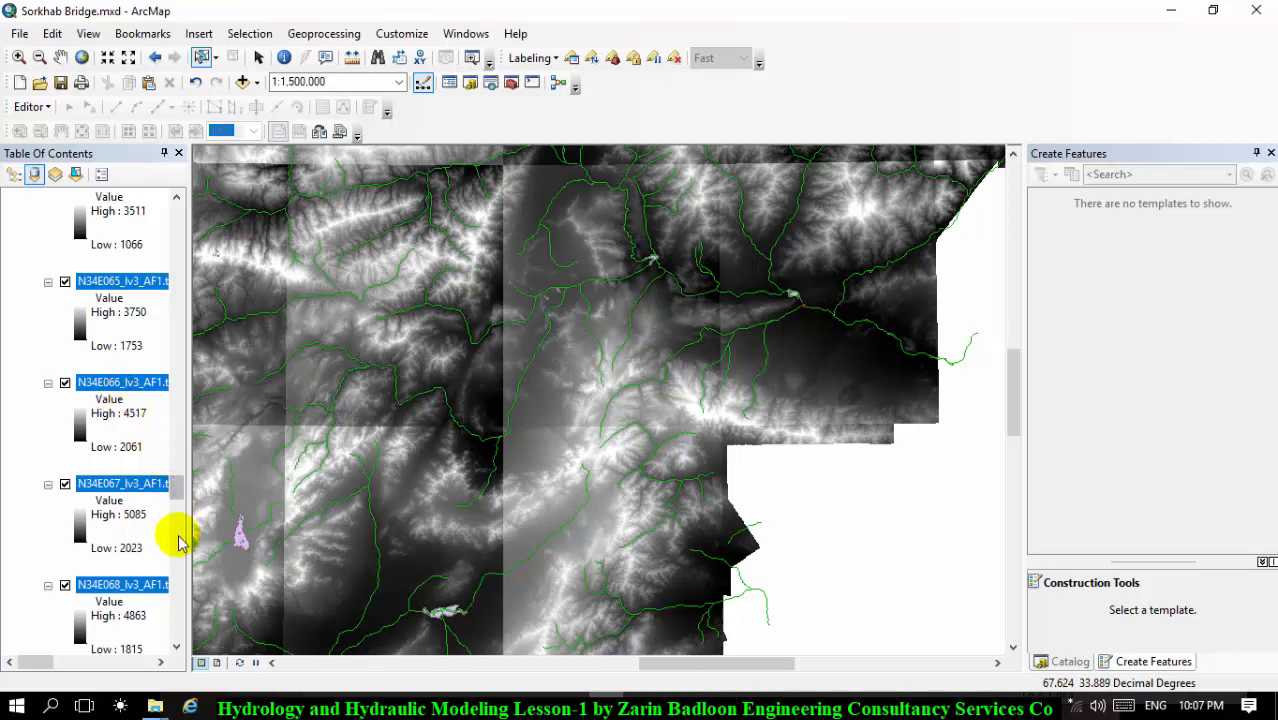
{"action": "left_click_drag", "start_coordinate": [177, 485], "coordinate": [176, 452]}
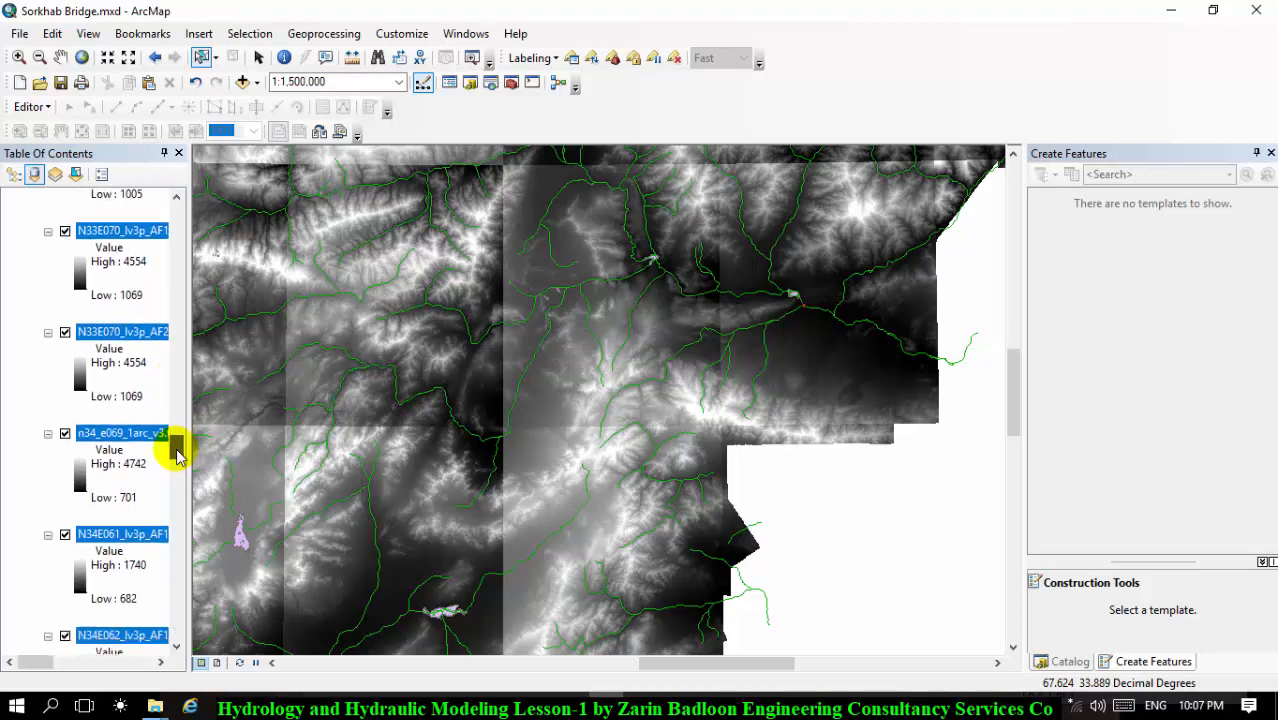
{"action": "left_click", "coordinate": [118, 437], "text": "ctrl"}
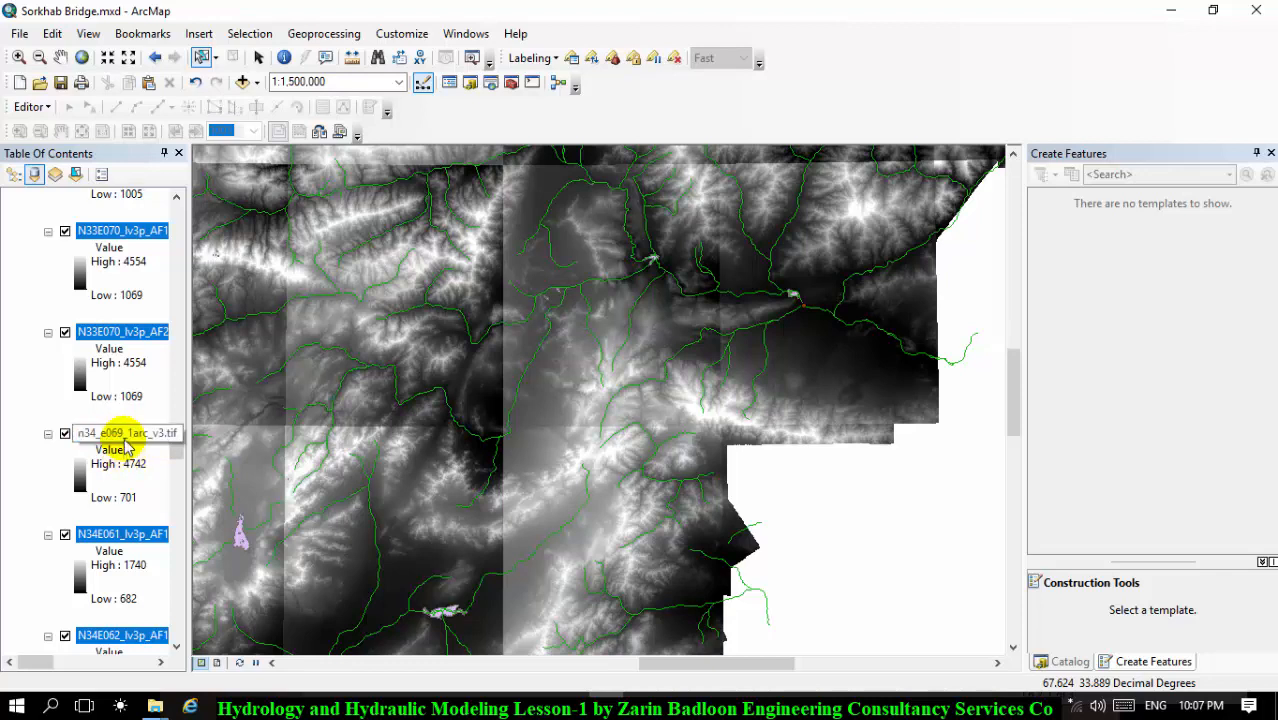
{"action": "left_click", "coordinate": [126, 440], "text": "ctrl"}
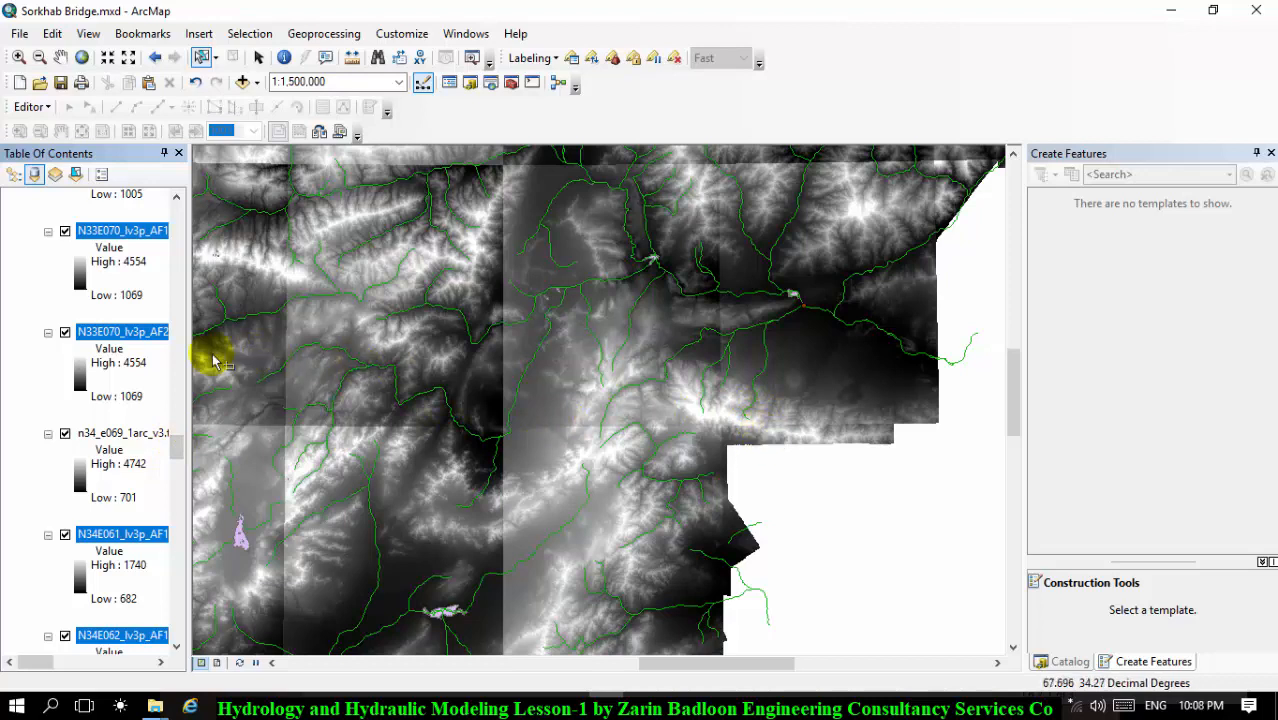
Step: Take both N33E070 tiles, N33E070_lv3p_AF2.tif and N33E070_lv3p_AF1, out of the layer selection
{"action": "right_click", "coordinate": [121, 339]}
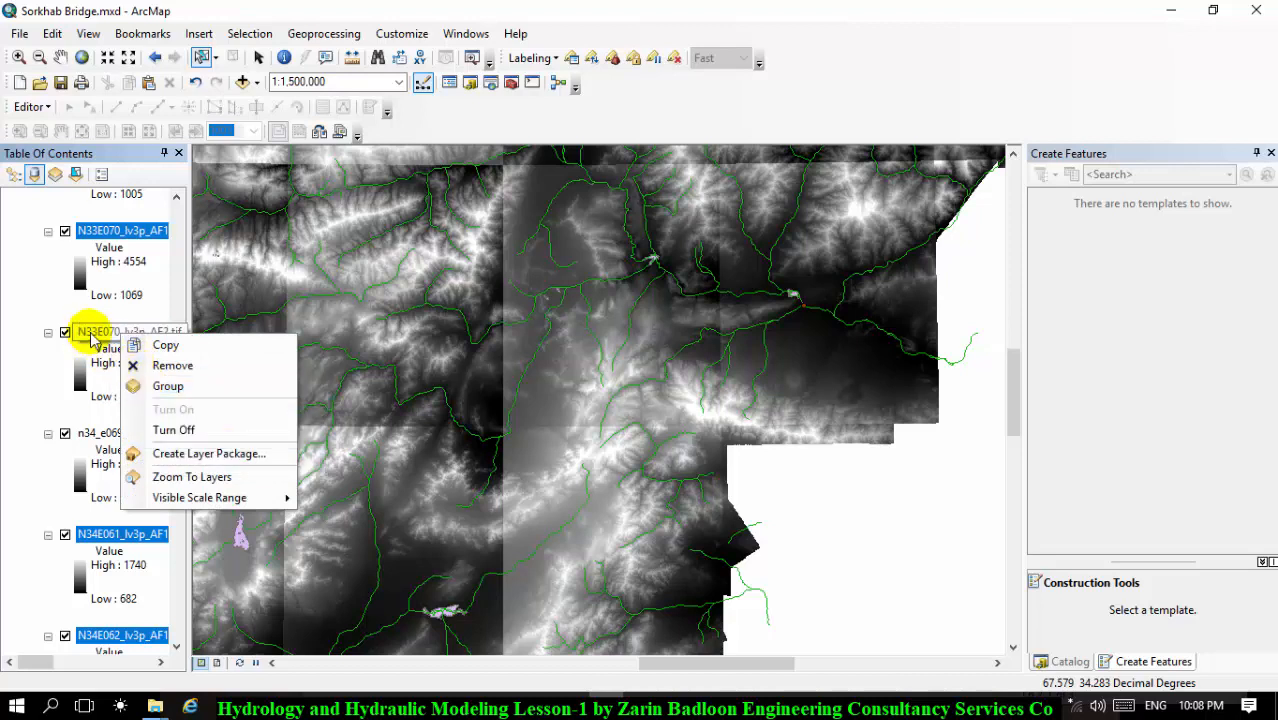
{"action": "left_click", "coordinate": [92, 340]}
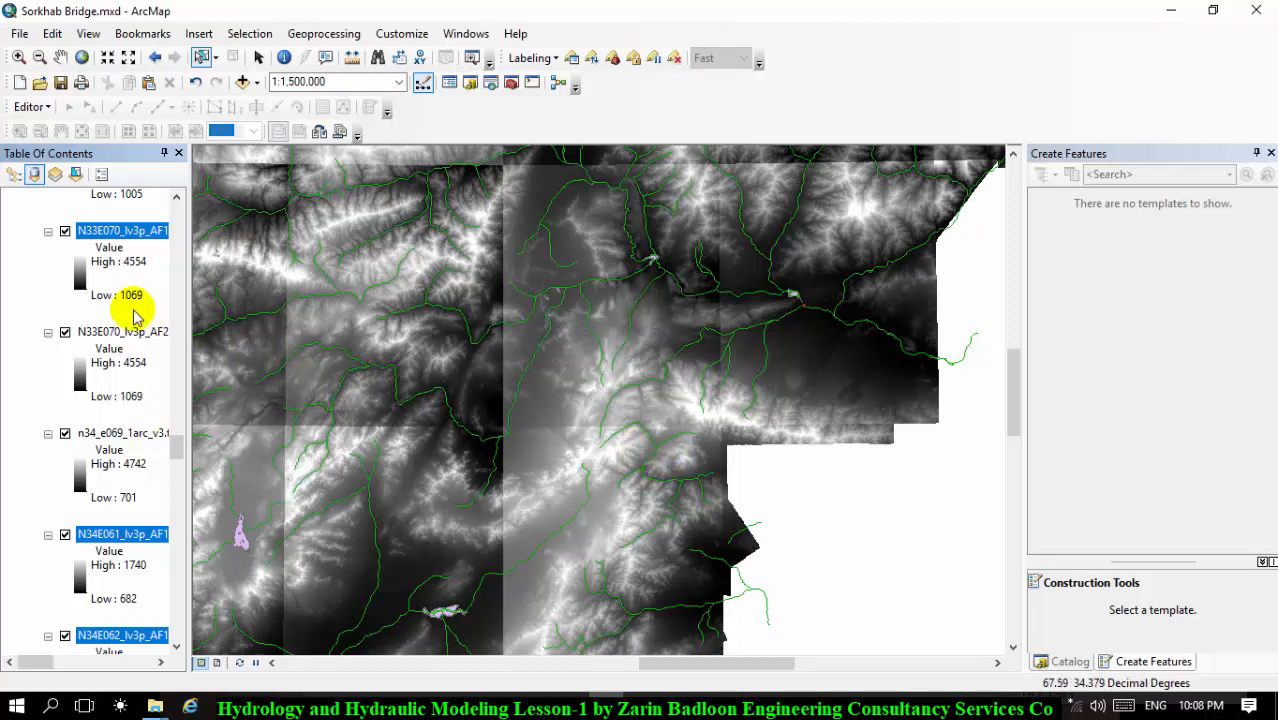
{"action": "scroll", "coordinate": [135, 315], "scroll_direction": "up", "scroll_amount": 2}
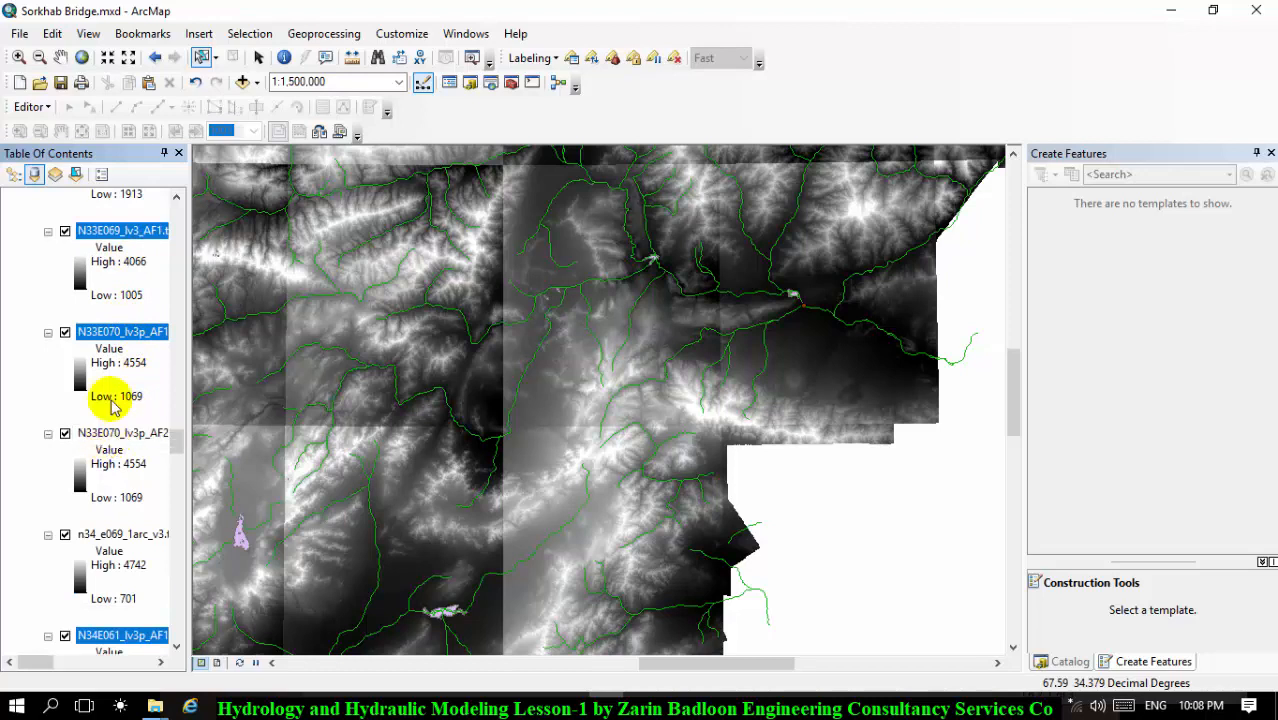
{"action": "left_click", "coordinate": [116, 331], "text": "ctrl"}
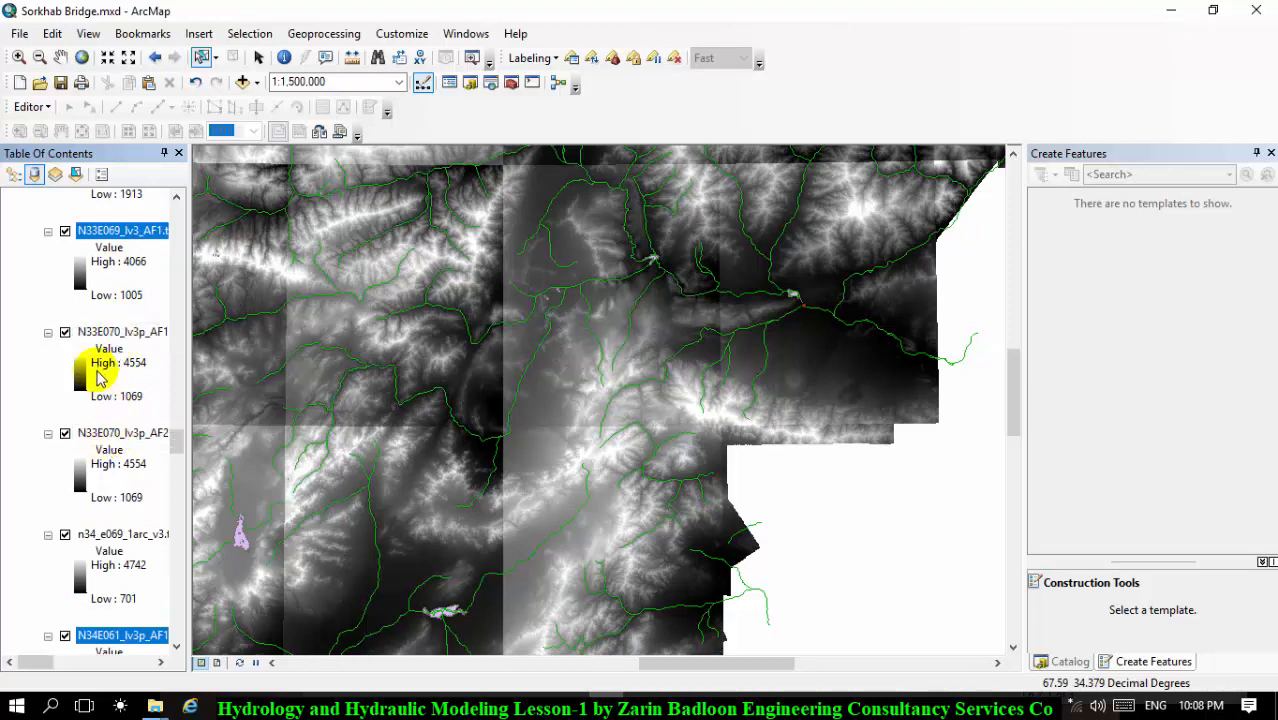
Step: Take N33E069_lv3_AF1.tif out of the layer selection and remove all the DEM tiles still selected from the map
{"action": "left_click", "coordinate": [124, 234], "text": "ctrl"}
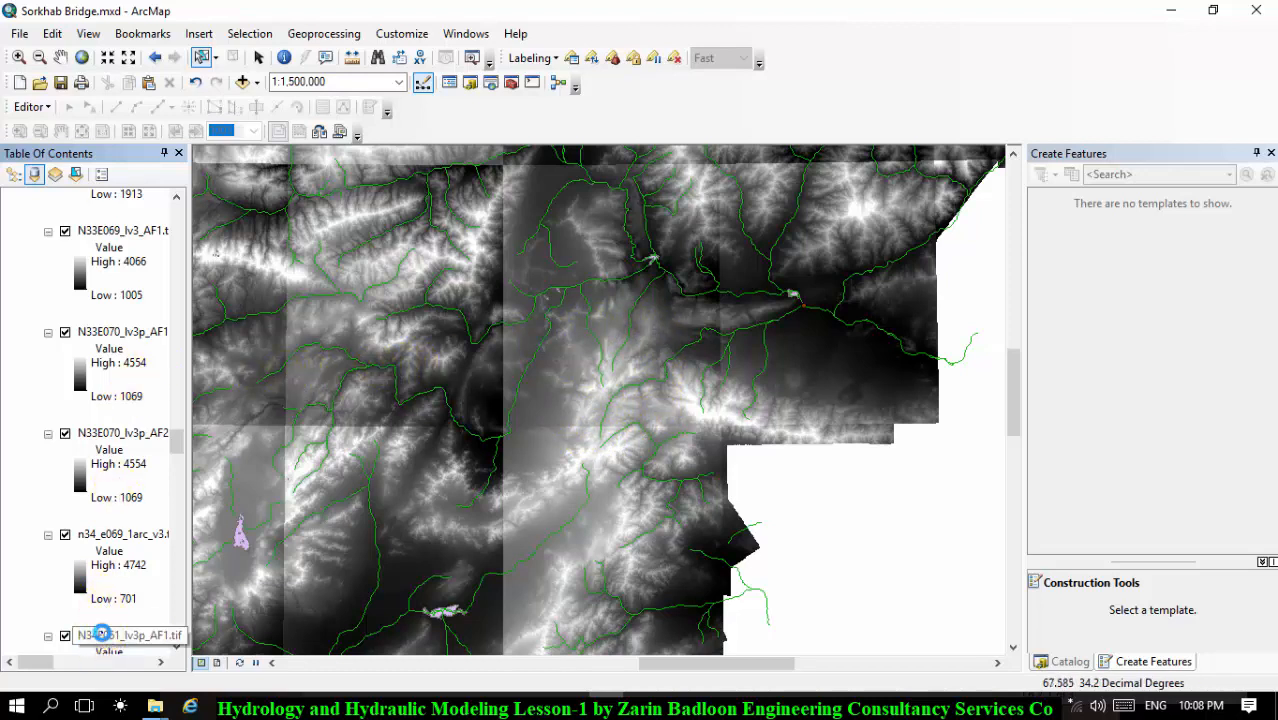
{"action": "right_click", "coordinate": [105, 638]}
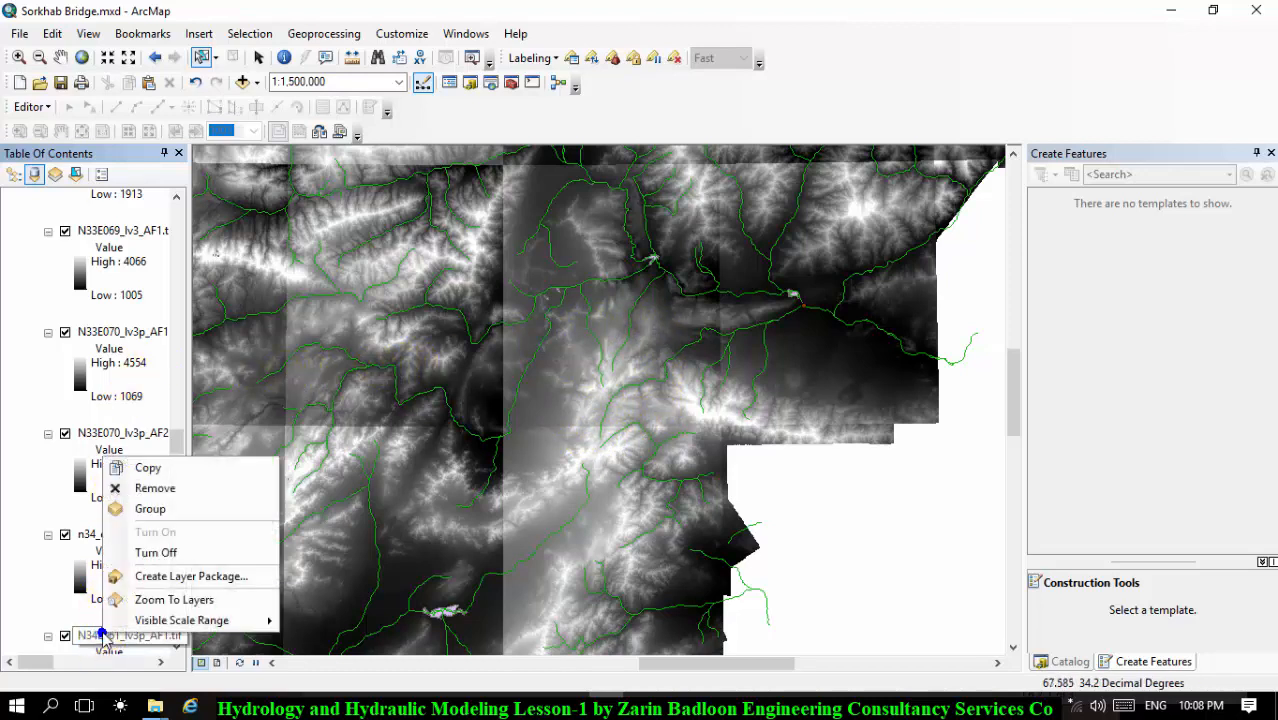
{"action": "left_click", "coordinate": [158, 490]}
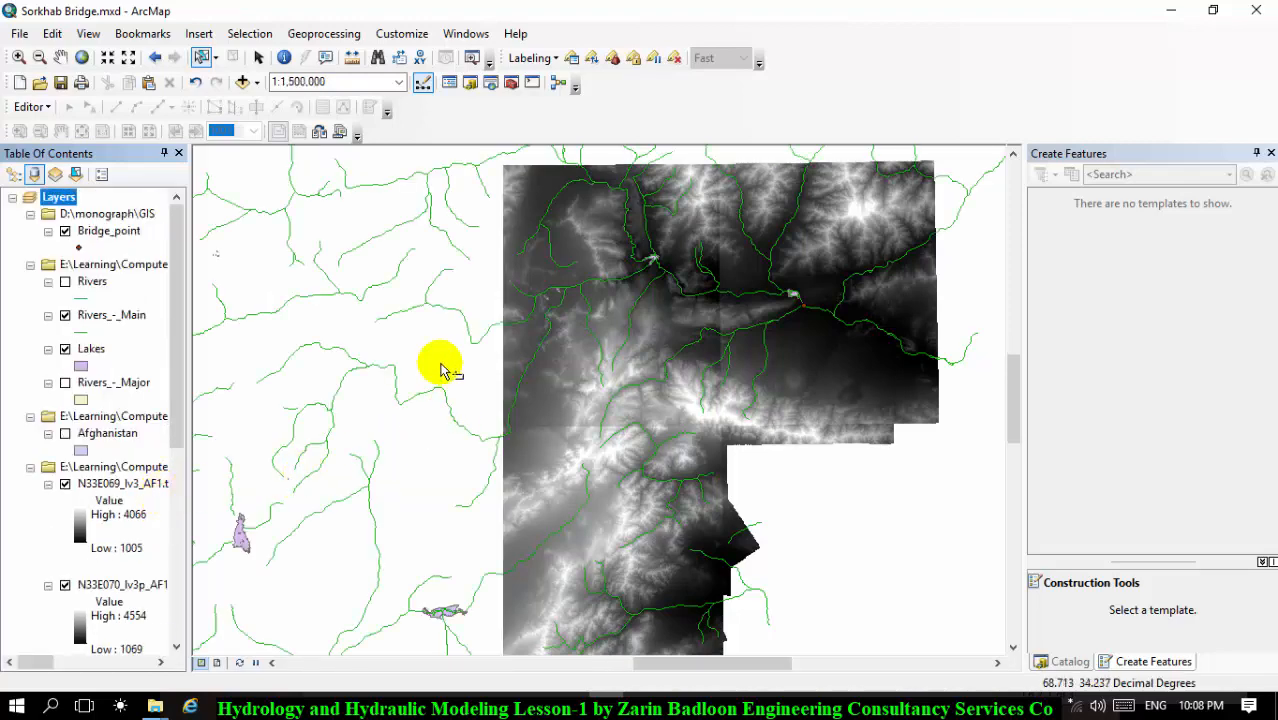
Step: Select the Rivers_-_Main line running upstream from the bridge point together with its tributaries on the map
{"action": "scroll", "coordinate": [442, 360], "scroll_direction": "down", "scroll_amount": 1}
{"action": "scroll", "coordinate": [665, 545], "scroll_direction": "up", "scroll_amount": 1}
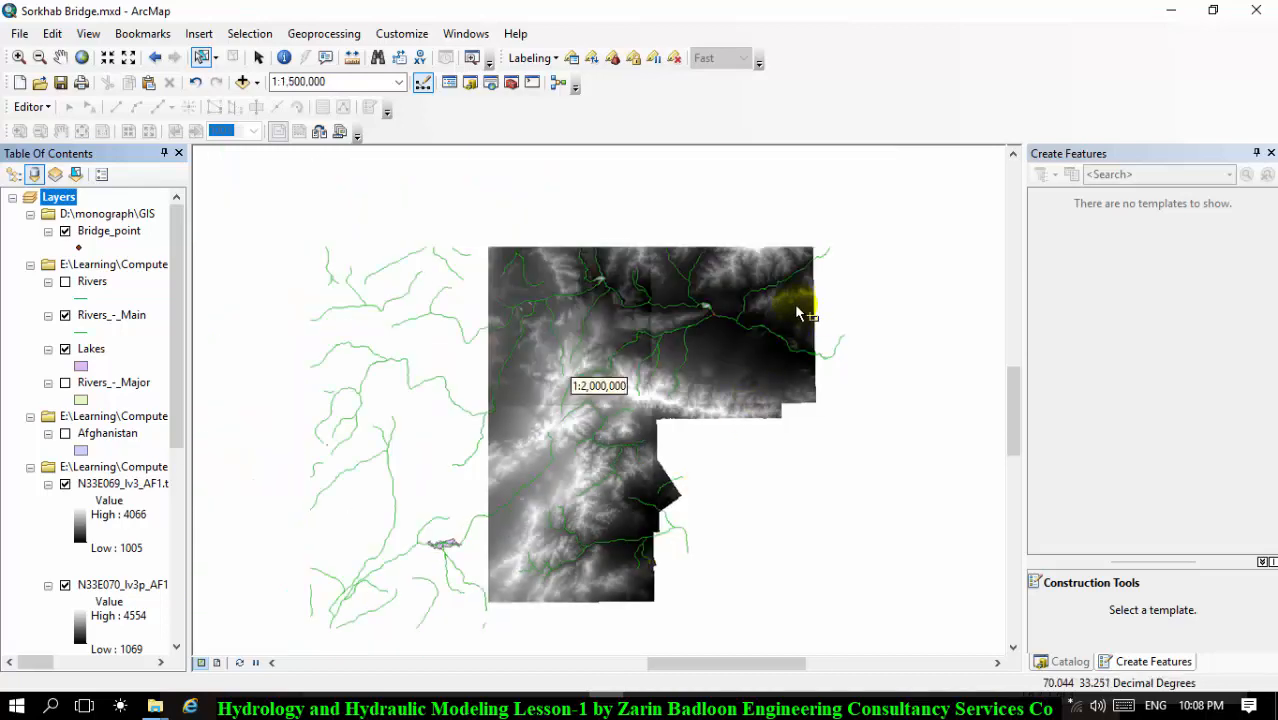
{"action": "scroll", "coordinate": [748, 416], "scroll_direction": "up", "scroll_amount": 1}
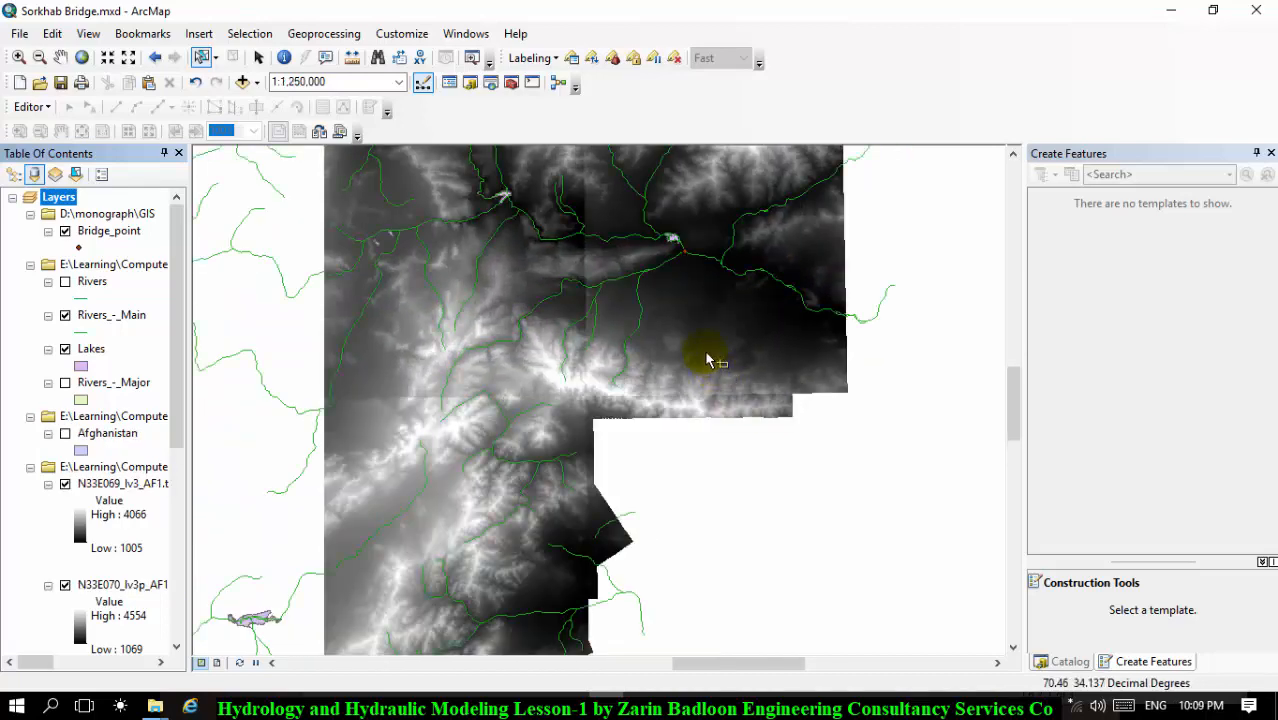
{"action": "left_click", "coordinate": [651, 270]}
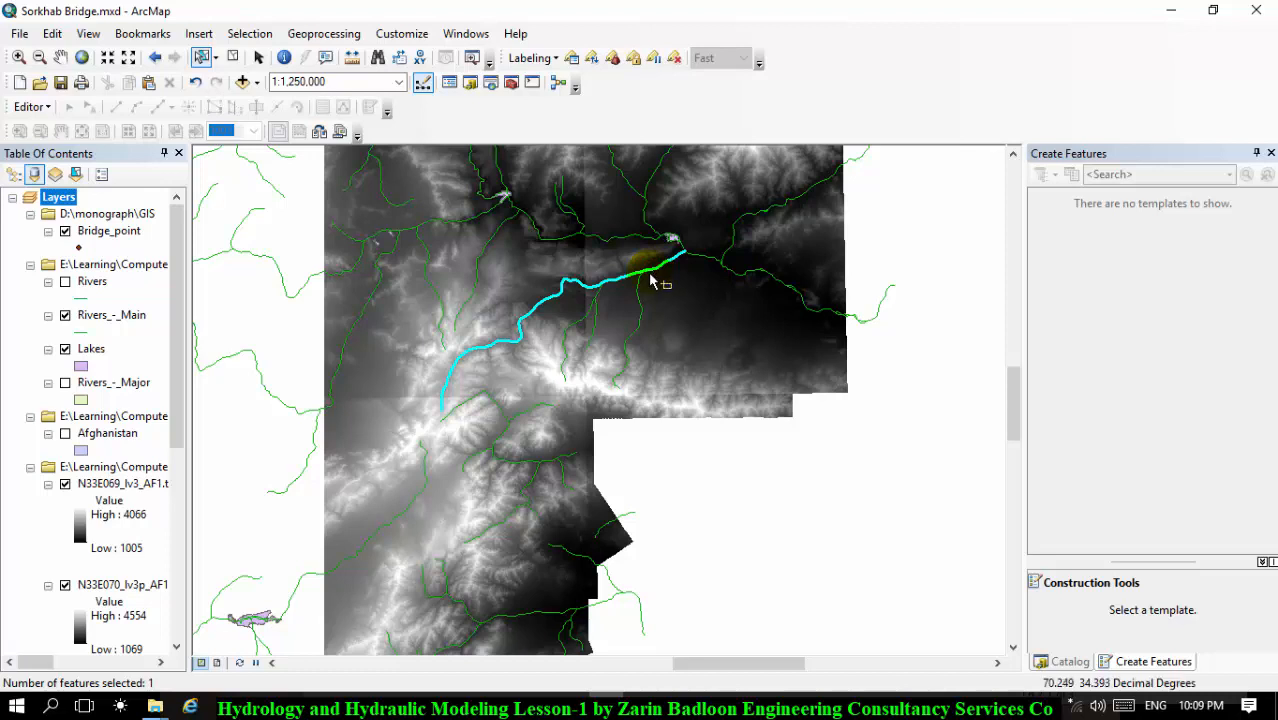
{"action": "left_click_drag", "start_coordinate": [649, 297], "coordinate": [538, 378]}
{"action": "left_click", "coordinate": [667, 265], "text": "shift"}
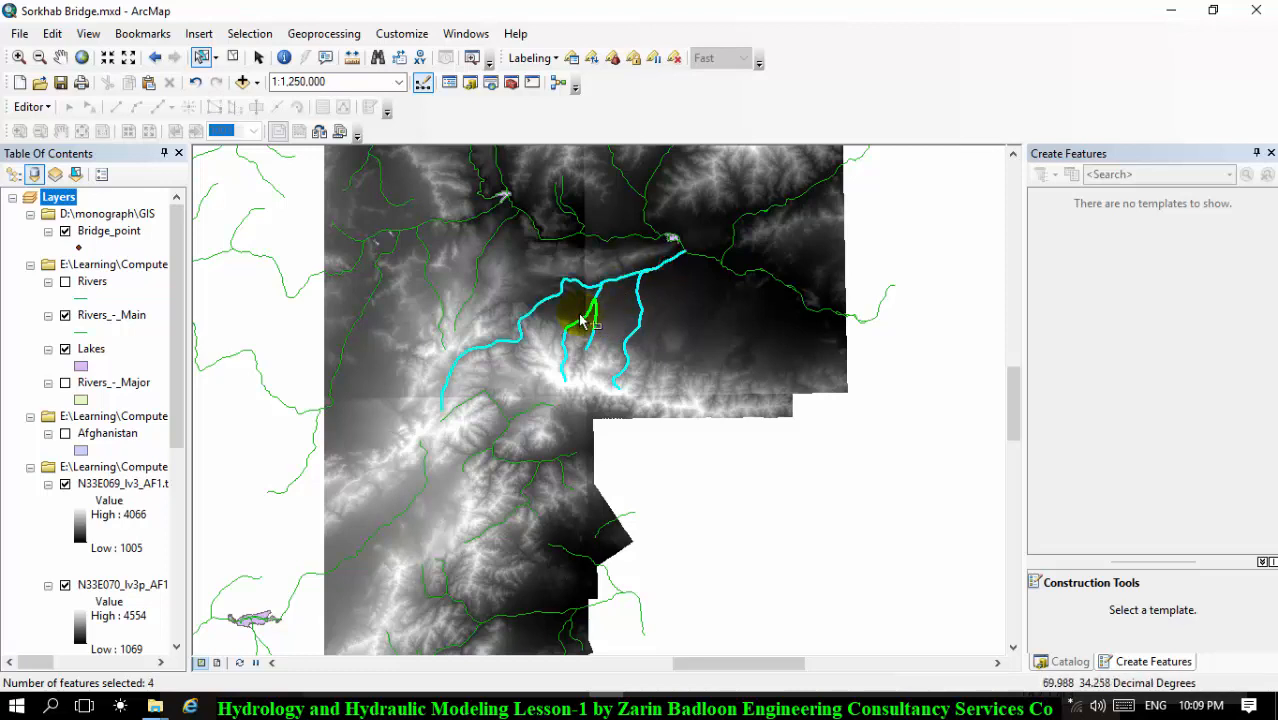
{"action": "scroll", "coordinate": [123, 285], "scroll_direction": "down", "scroll_amount": 2}
{"action": "scroll", "coordinate": [120, 325], "scroll_direction": "up", "scroll_amount": 2}
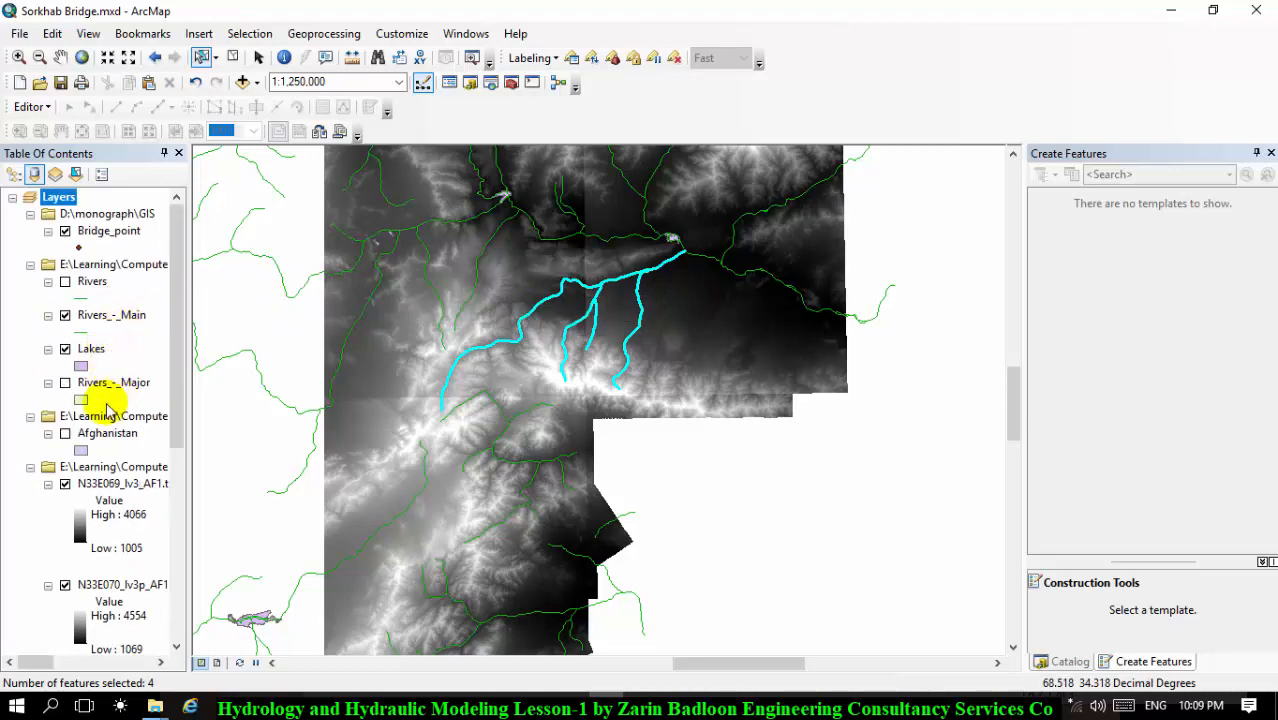
Step: Compare the Rivers_-_Main and Rivers layers by switching their visibility, leaving only Rivers_-_Main shown
{"action": "left_click", "coordinate": [65, 316]}
{"action": "left_click", "coordinate": [65, 316]}
{"action": "left_click", "coordinate": [65, 282]}
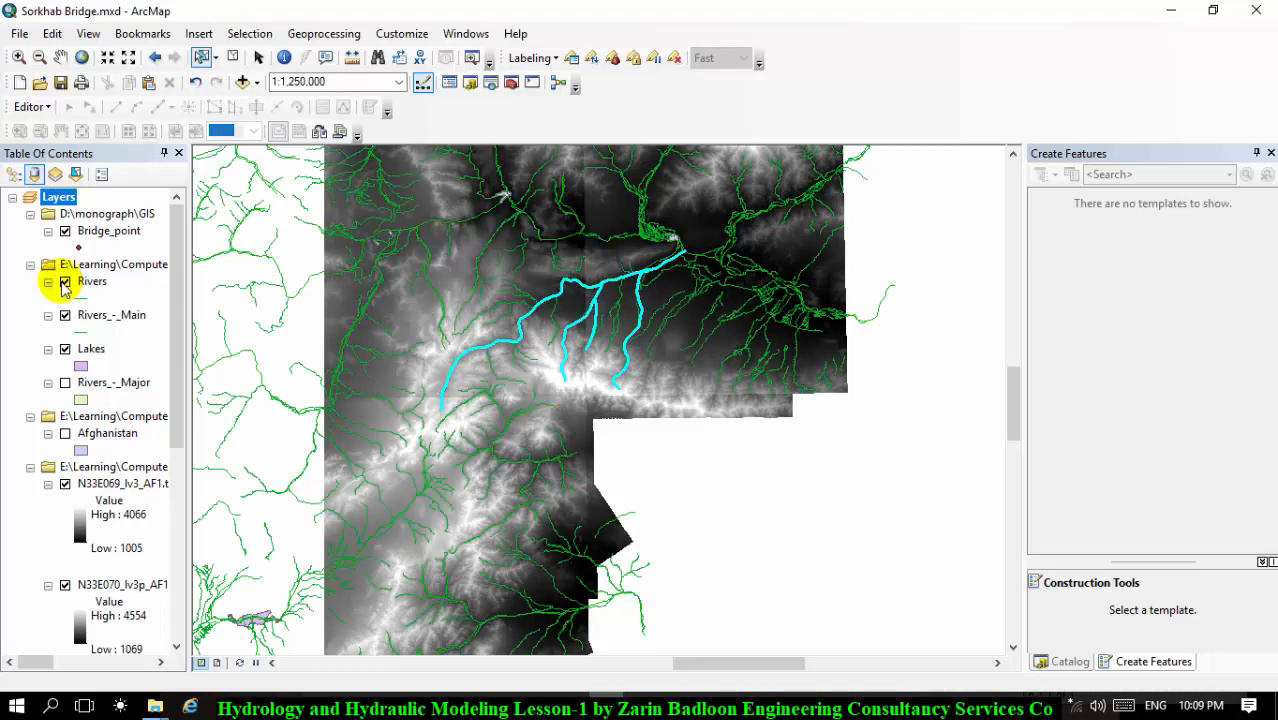
{"action": "left_click", "coordinate": [65, 282]}
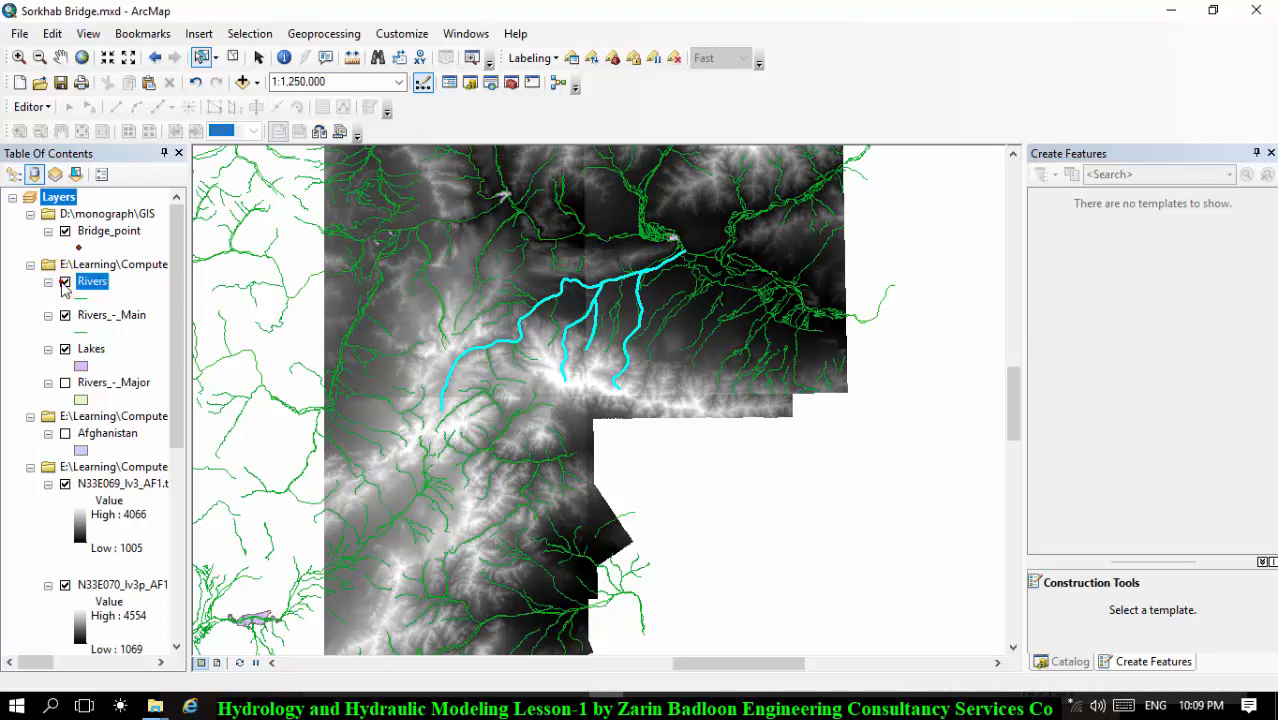
{"action": "left_click", "coordinate": [65, 282]}
{"action": "left_click", "coordinate": [65, 282]}
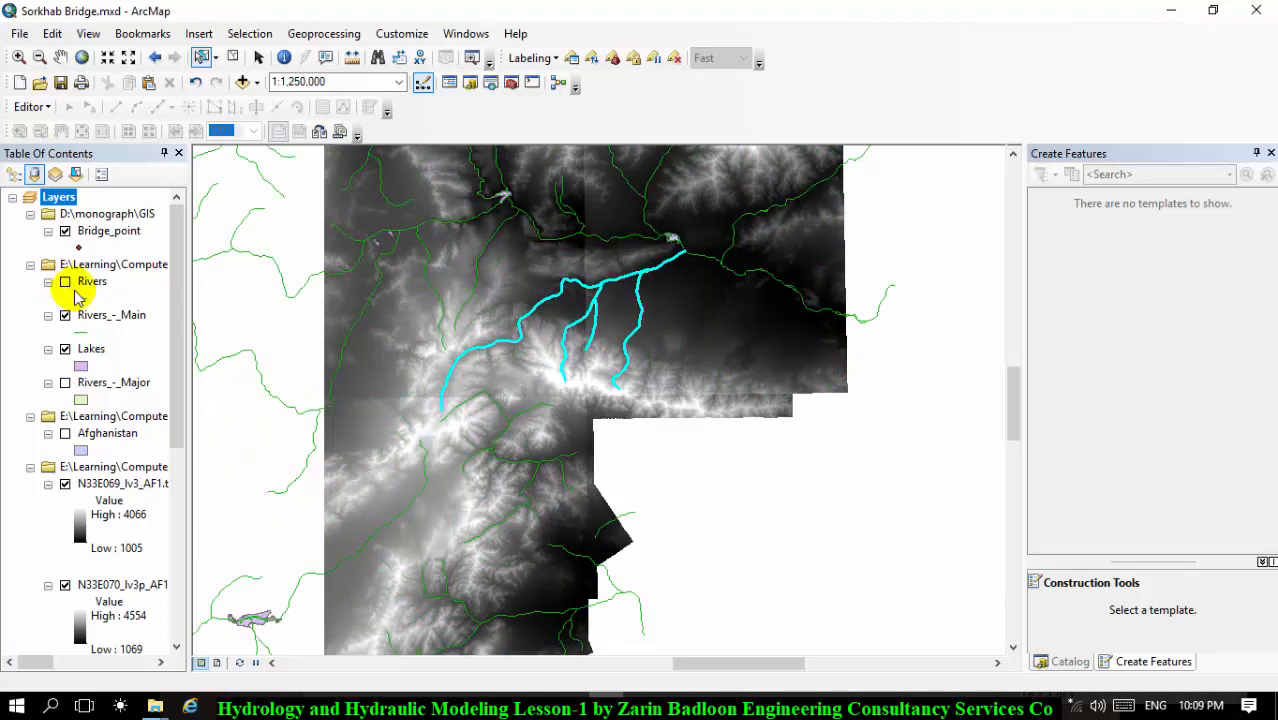
Step: Export the selected Rivers_-_Main features to D:\monograph\GIS\Sorkhab.gdb as Main_river and add the result to the map
{"action": "right_click", "coordinate": [87, 318]}
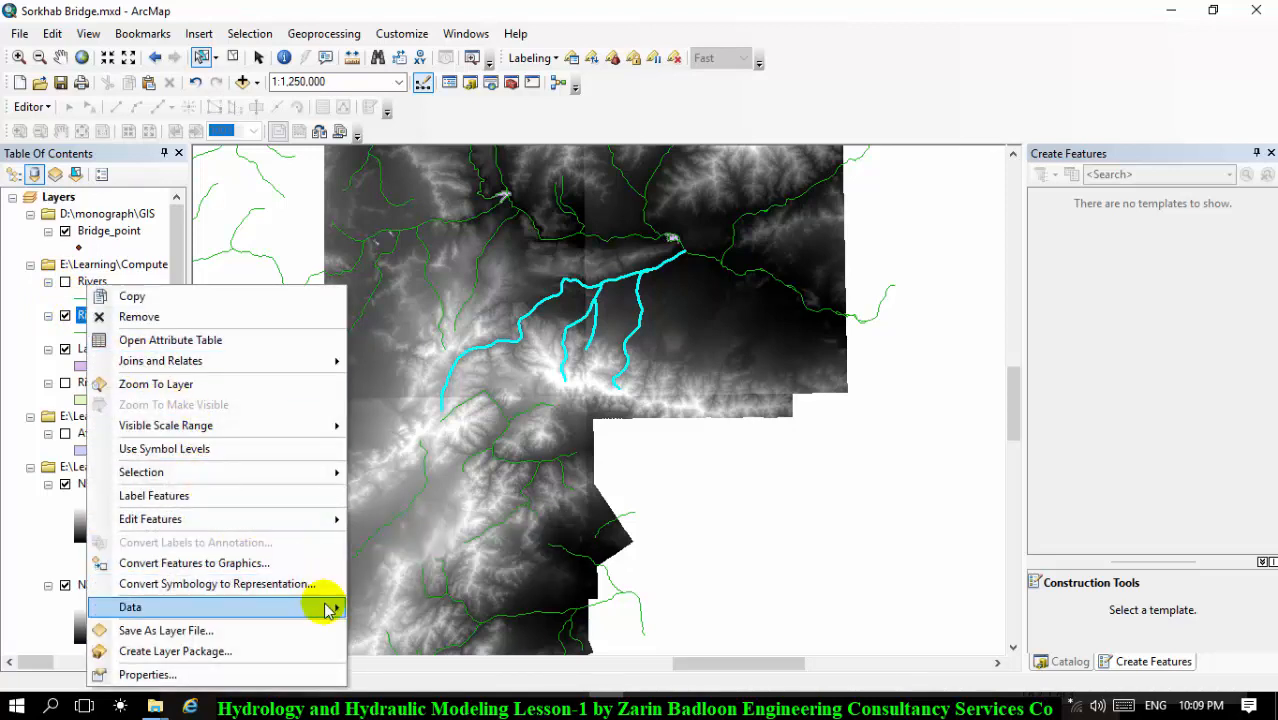
{"action": "mouse_move", "coordinate": [336, 606]}
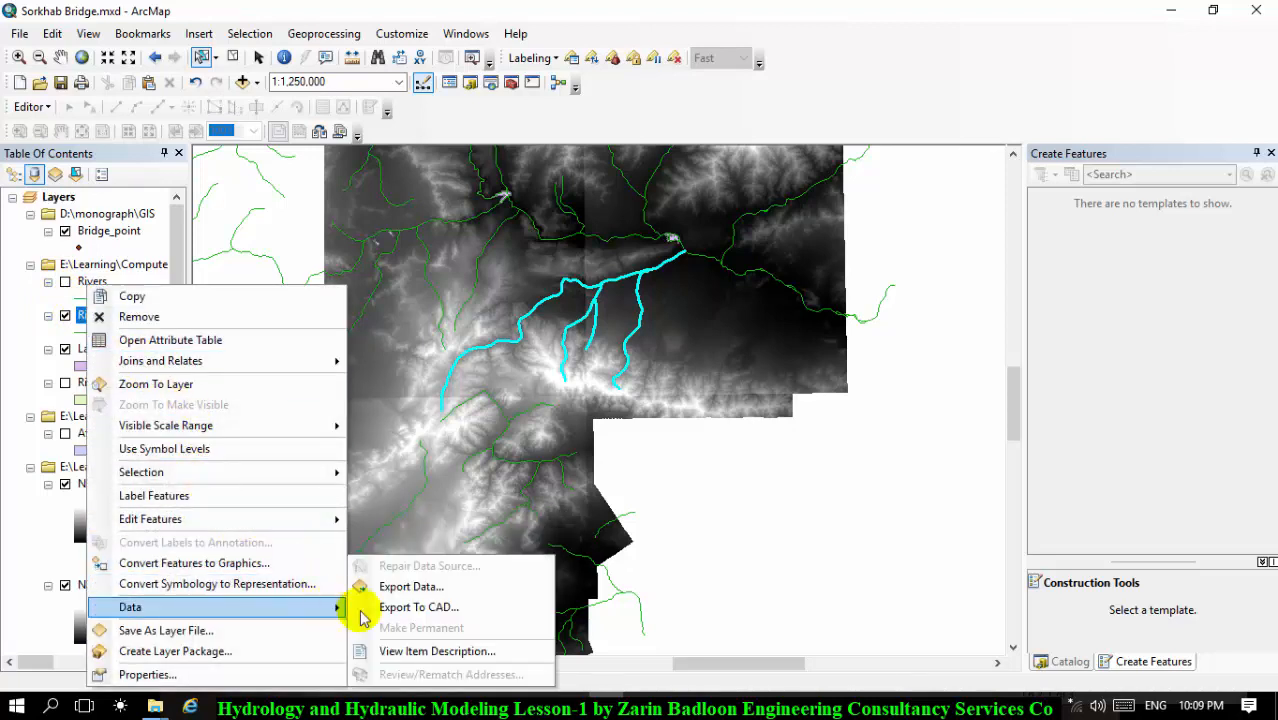
{"action": "left_click", "coordinate": [415, 590]}
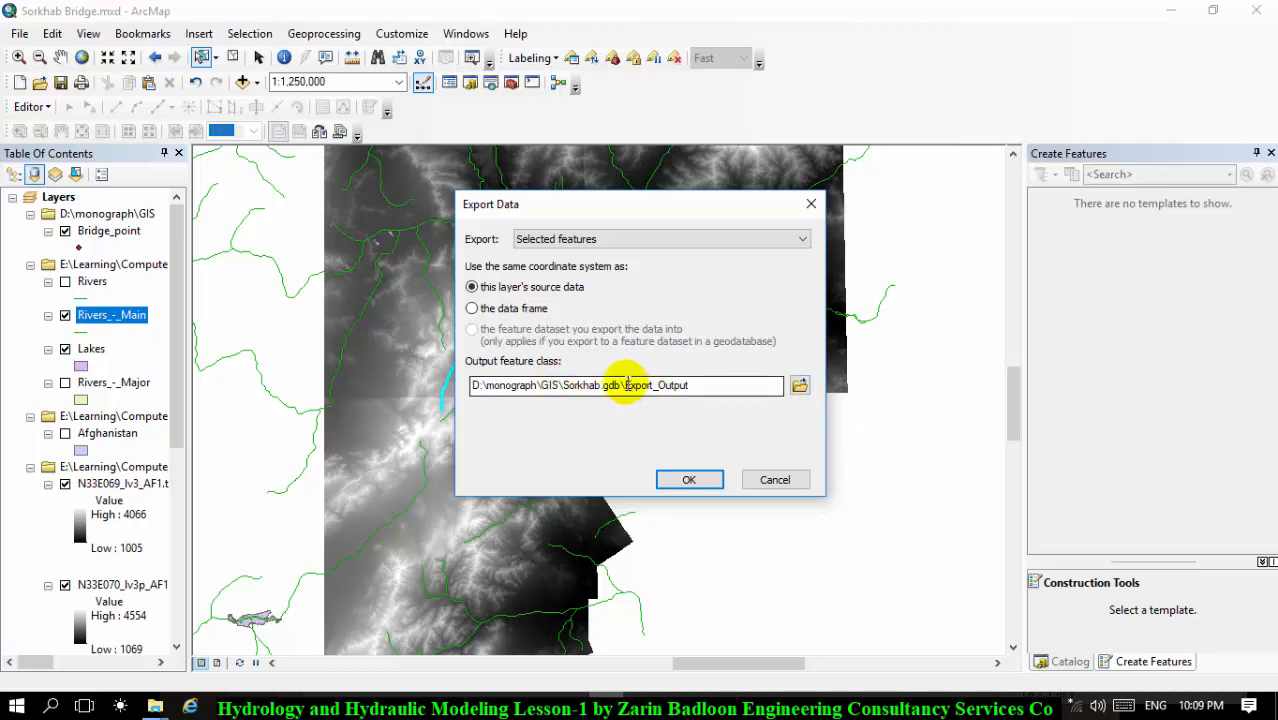
{"action": "left_click_drag", "start_coordinate": [624, 385], "coordinate": [725, 403]}
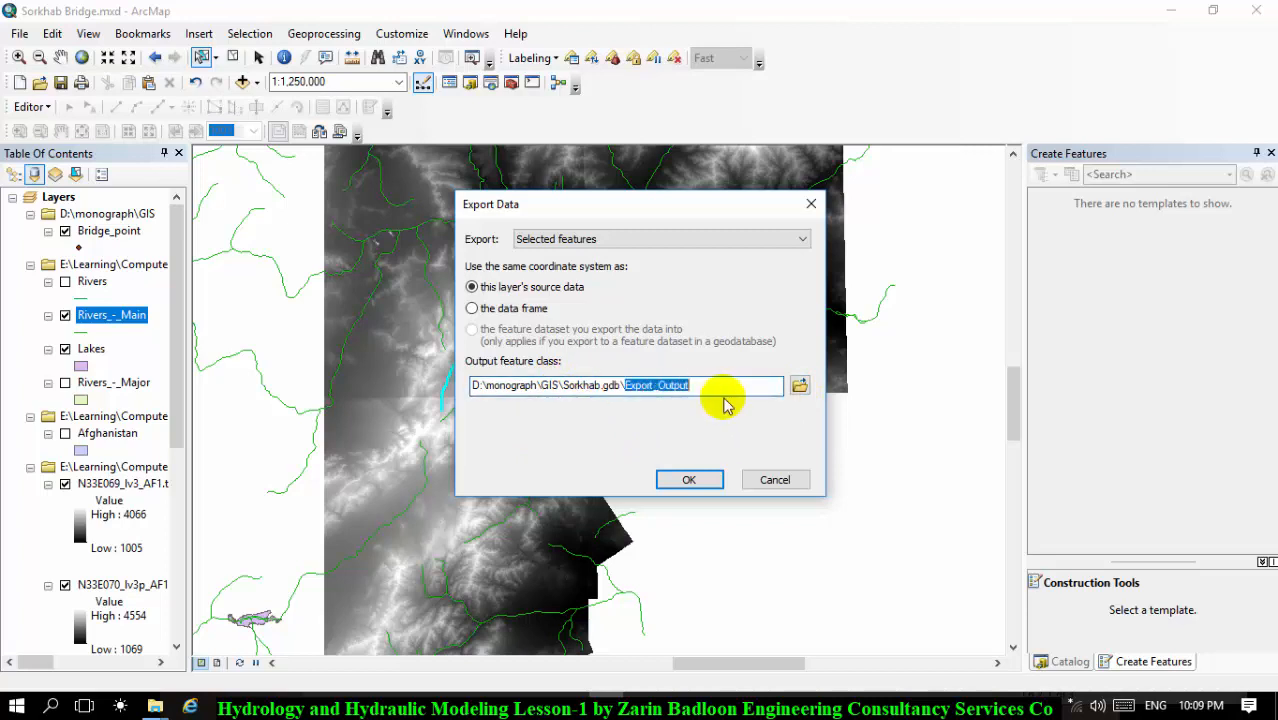
{"action": "type", "text": "Main_river"}
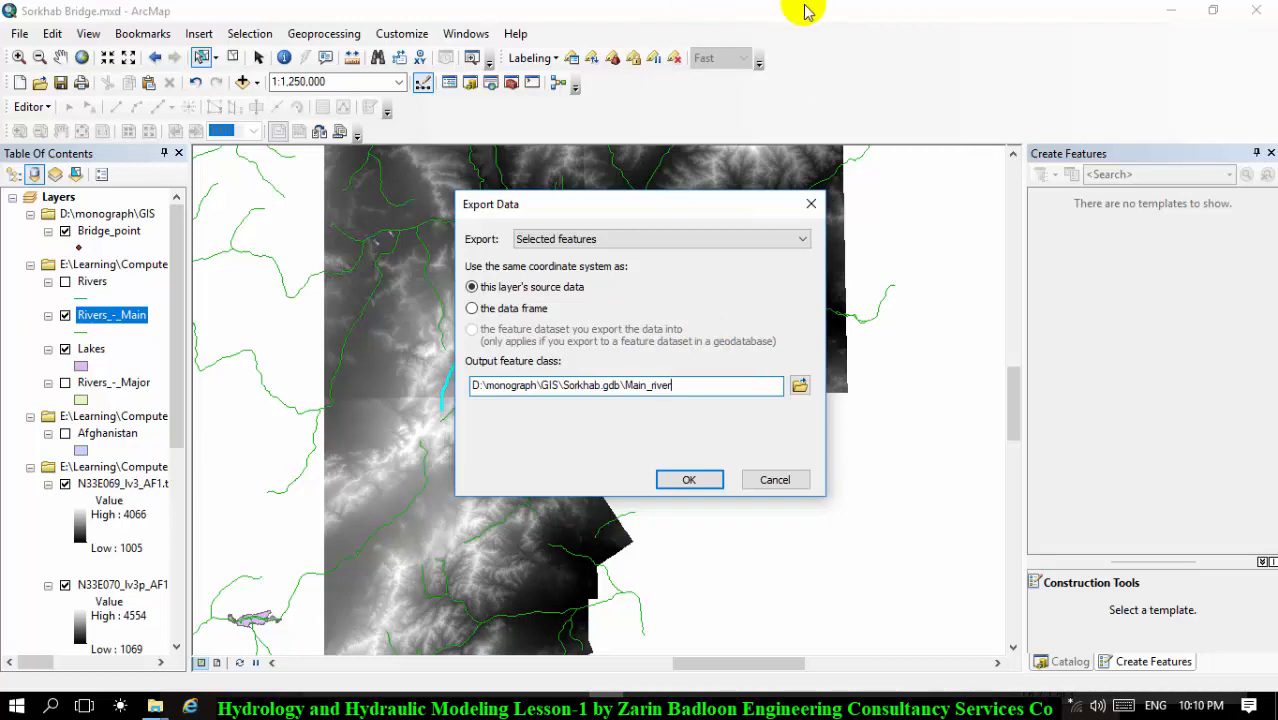
{"action": "left_click", "coordinate": [688, 476]}
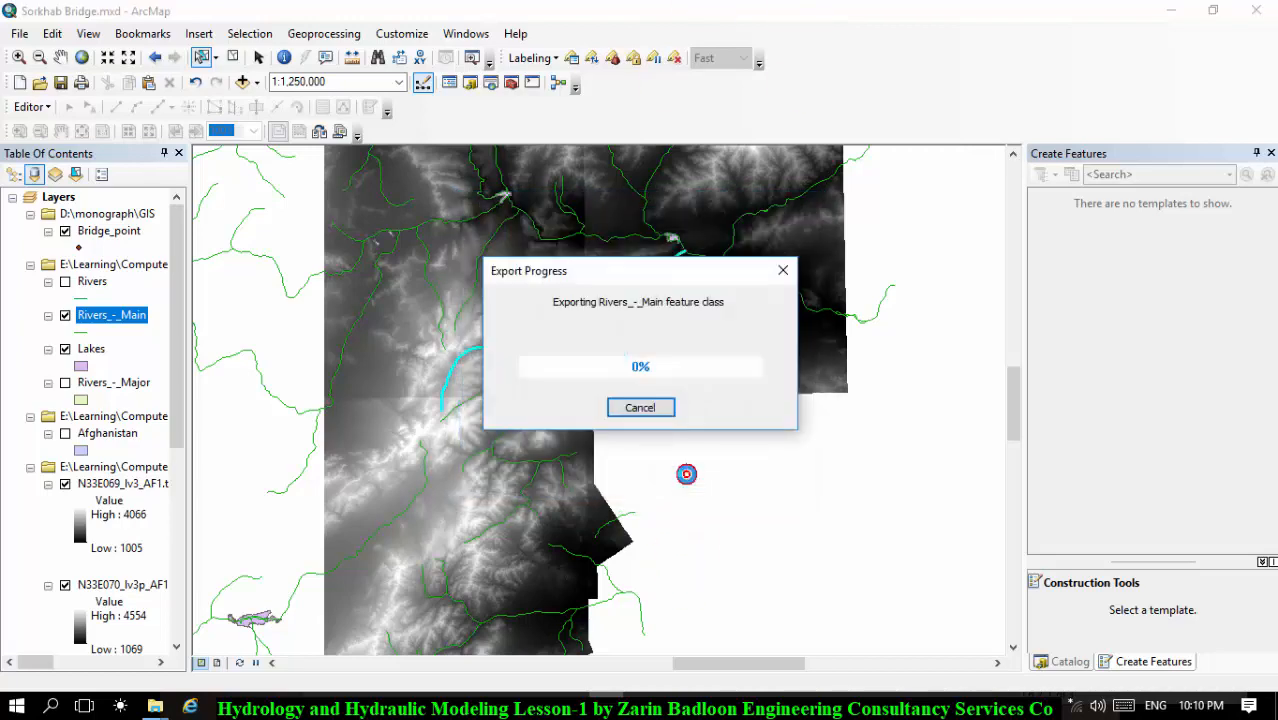
{"action": "left_click", "coordinate": [706, 424]}
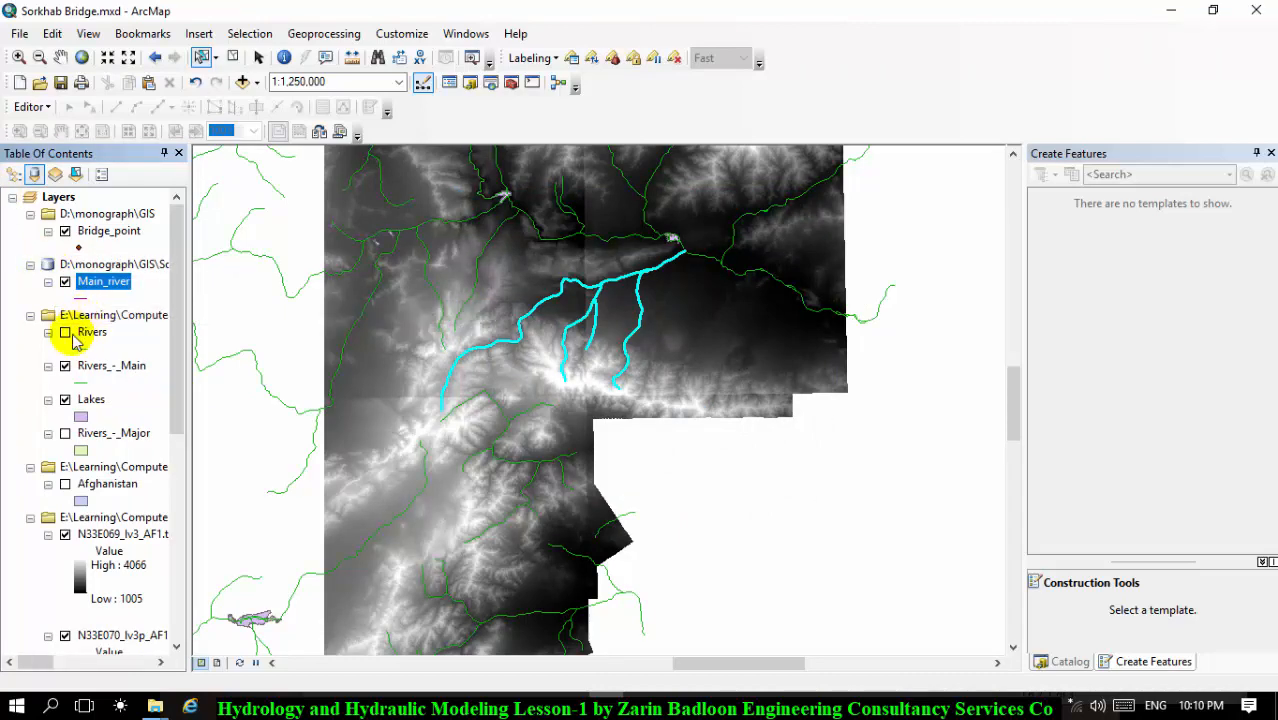
Step: Hide the Rivers_-_Main layer and change the Main_river line symbol to blue
{"action": "left_click", "coordinate": [64, 368]}
{"action": "left_click", "coordinate": [64, 368]}
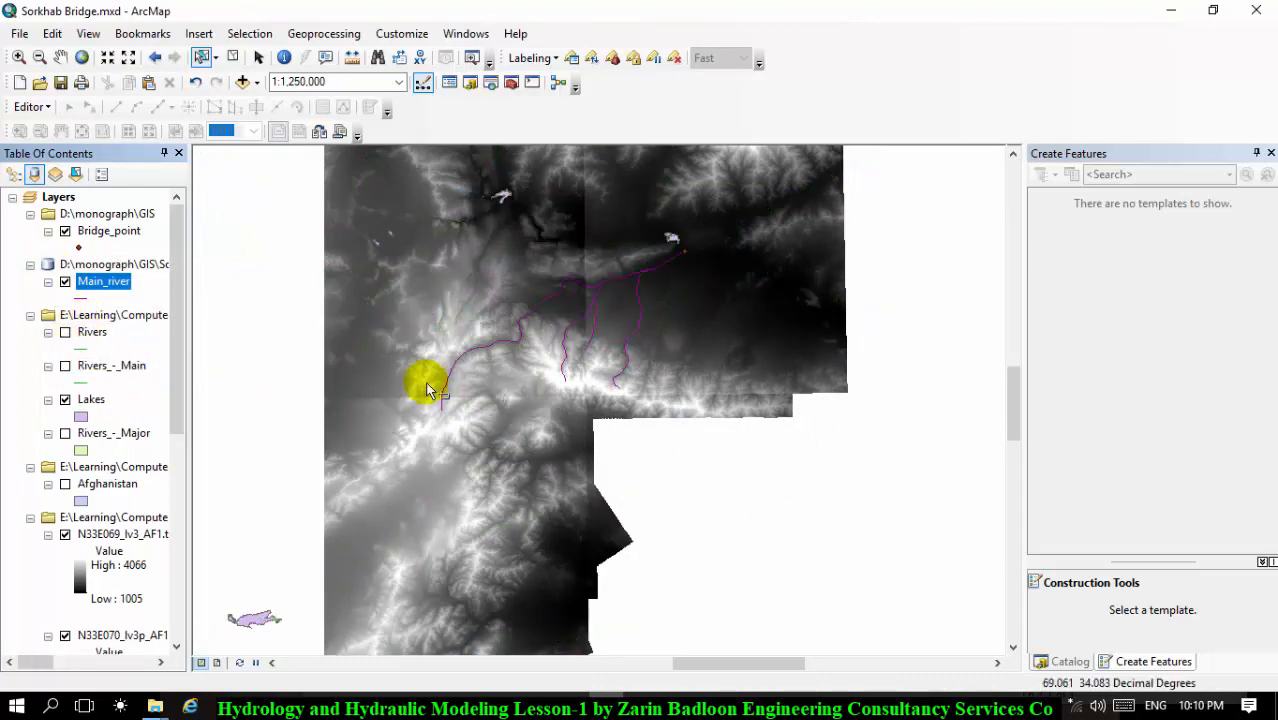
{"action": "scroll", "coordinate": [538, 300], "scroll_direction": "up", "scroll_amount": 1}
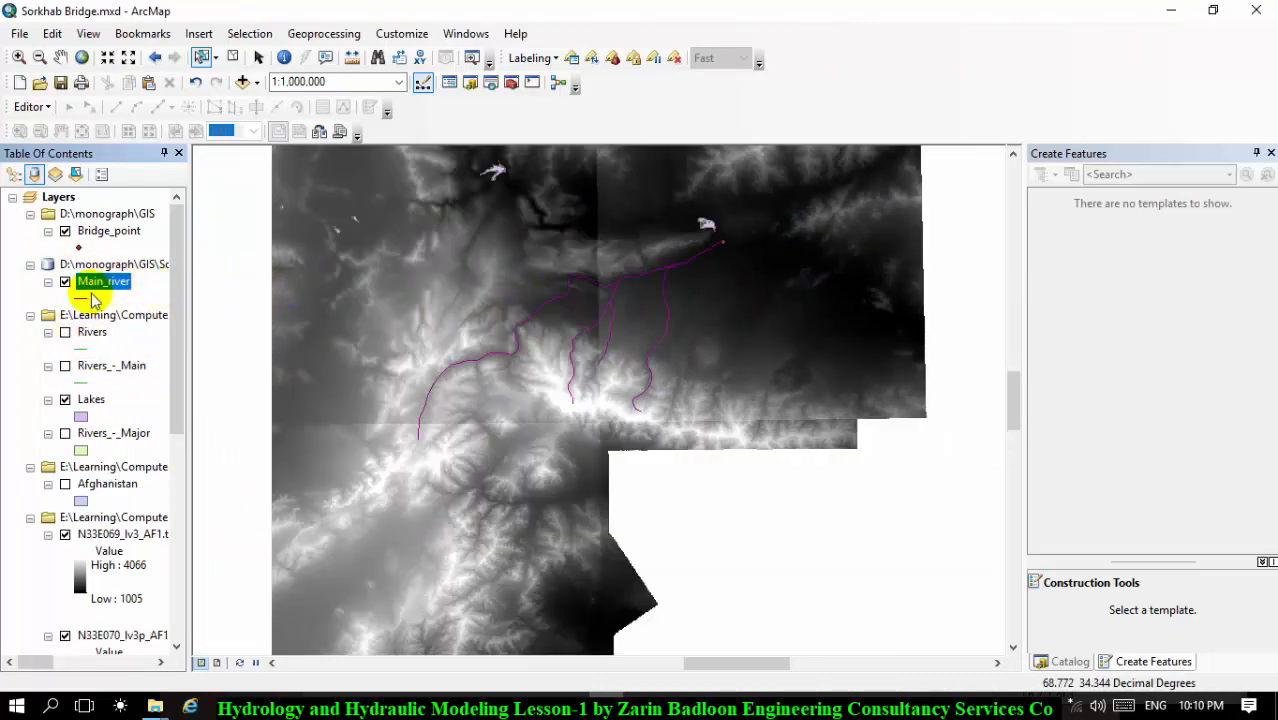
{"action": "left_click", "coordinate": [82, 298]}
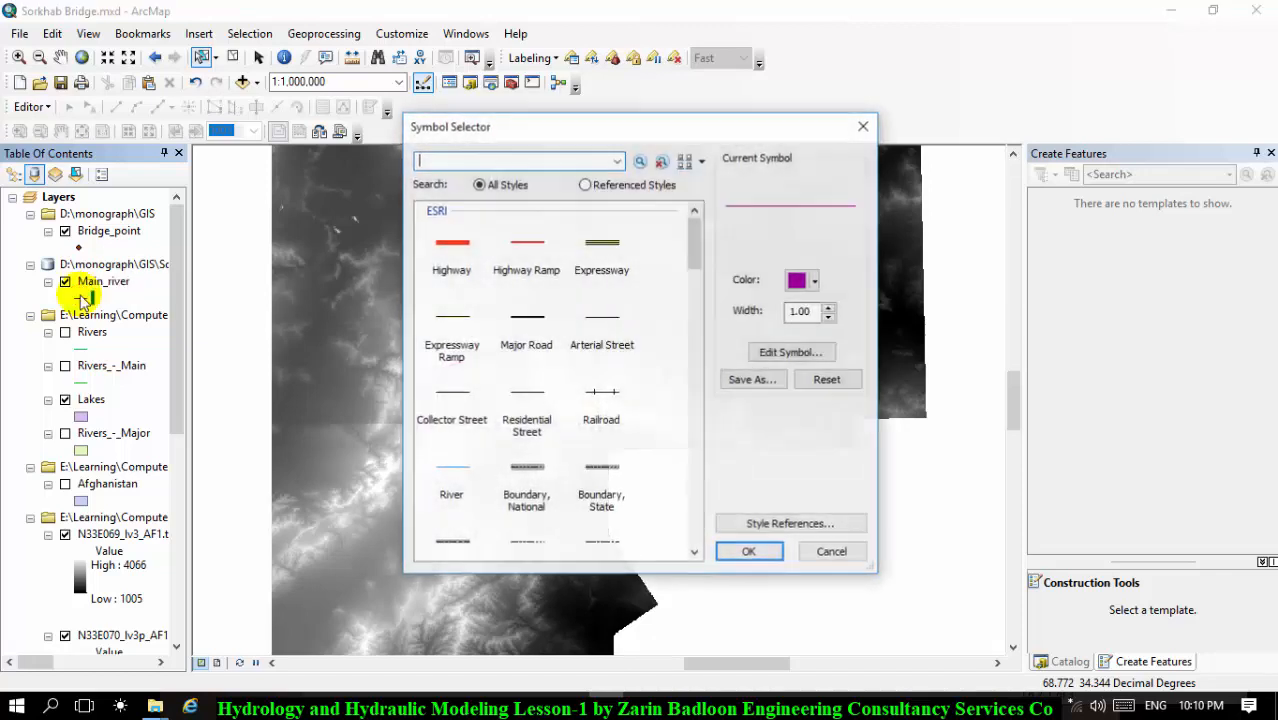
{"action": "left_click", "coordinate": [811, 283]}
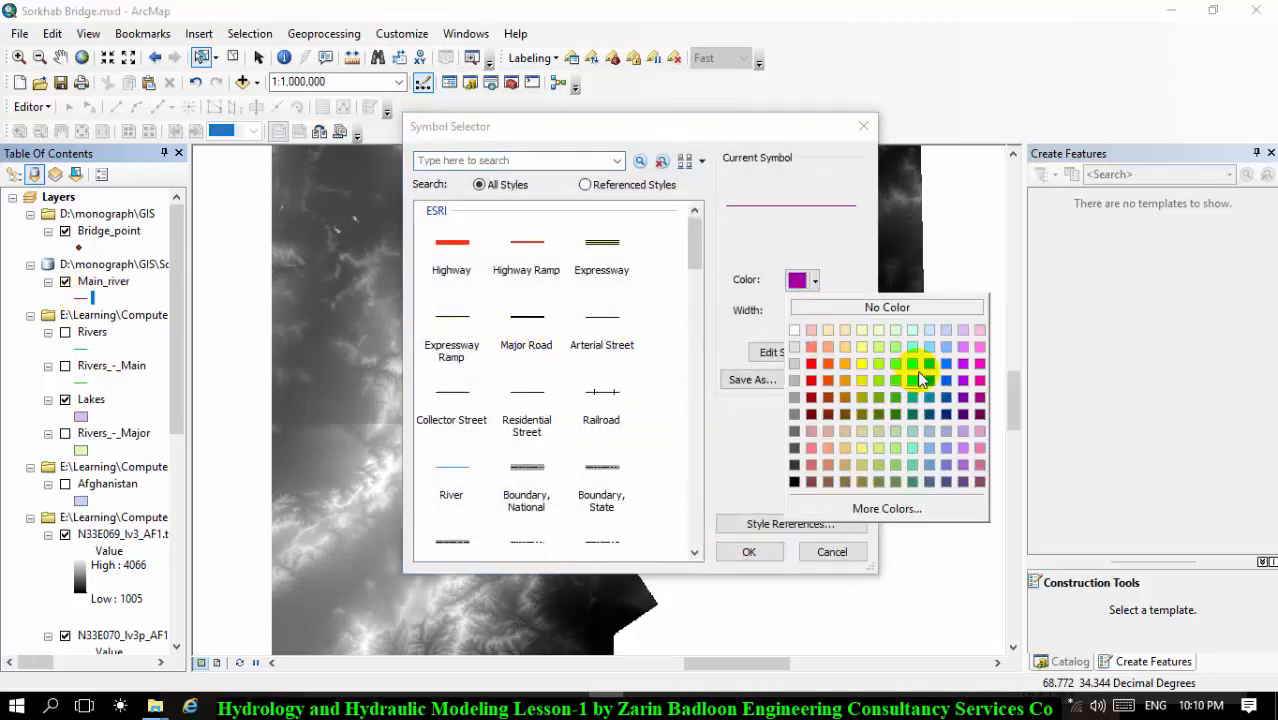
{"action": "left_click", "coordinate": [946, 386]}
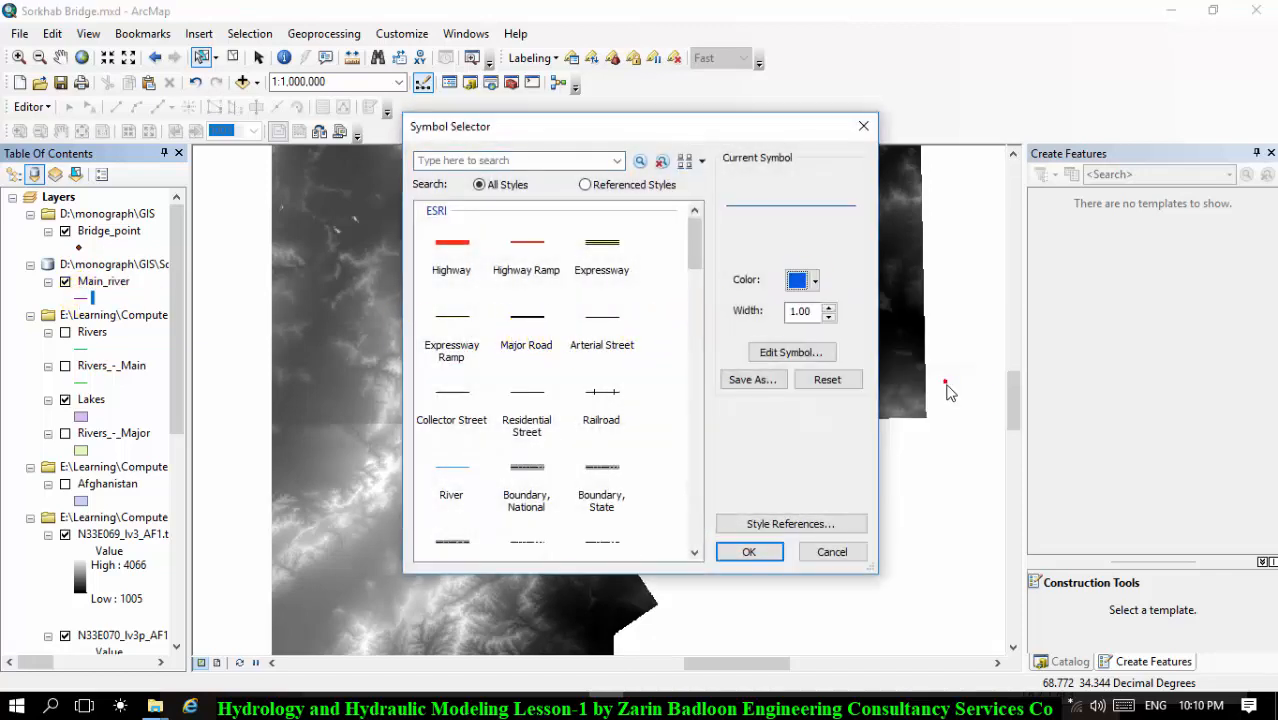
{"action": "left_click", "coordinate": [748, 552]}
{"action": "scroll", "coordinate": [540, 378], "scroll_direction": "up", "scroll_amount": 1}
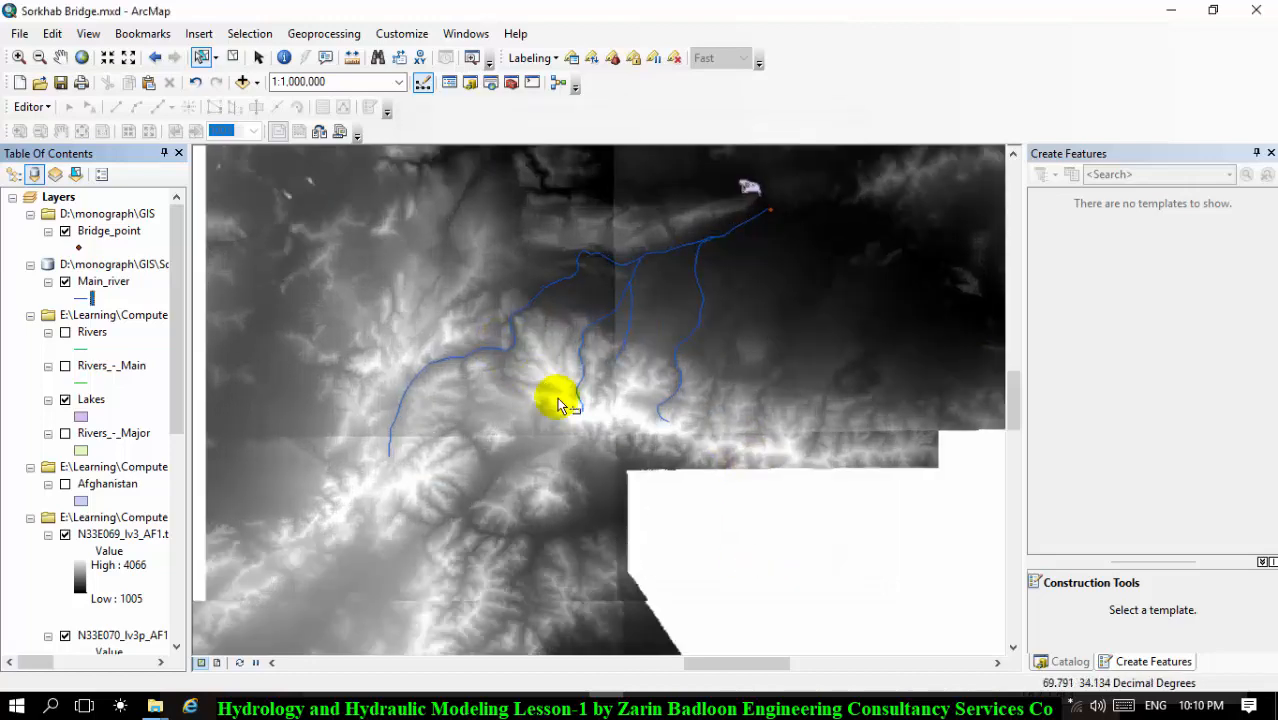
{"action": "scroll", "coordinate": [563, 410], "scroll_direction": "up", "scroll_amount": 1}
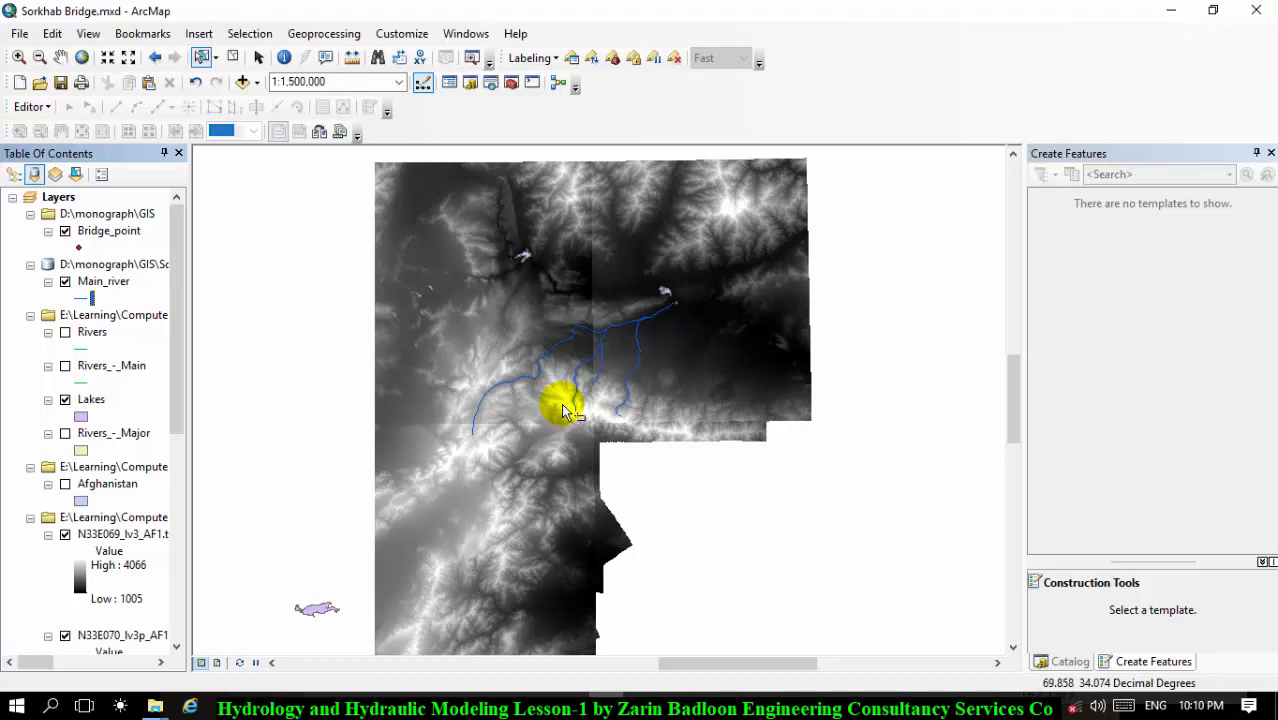
Step: Compare the coverage of the two N33E070 DEM tiles by switching their visibility, and remove the duplicate N33E070_lv3p_AF2.tif
{"action": "scroll", "coordinate": [114, 345], "scroll_direction": "down", "scroll_amount": 6}
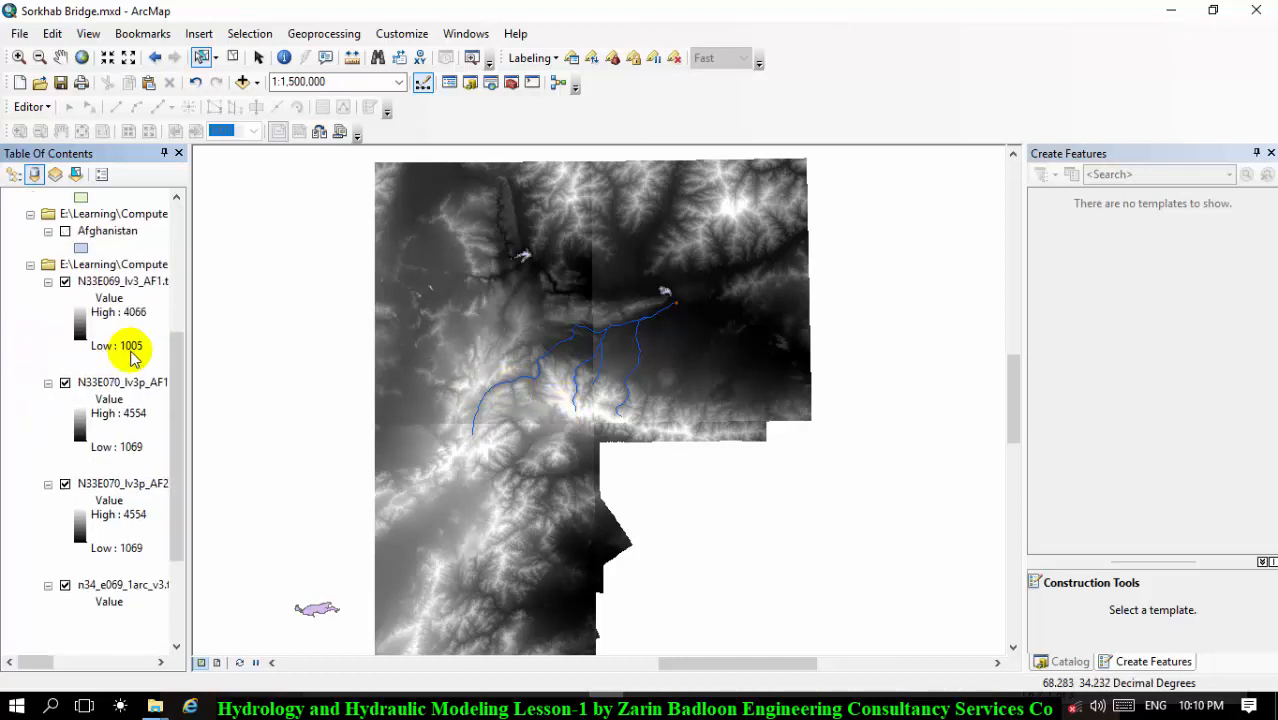
{"action": "scroll", "coordinate": [104, 466], "scroll_direction": "down", "scroll_amount": 2}
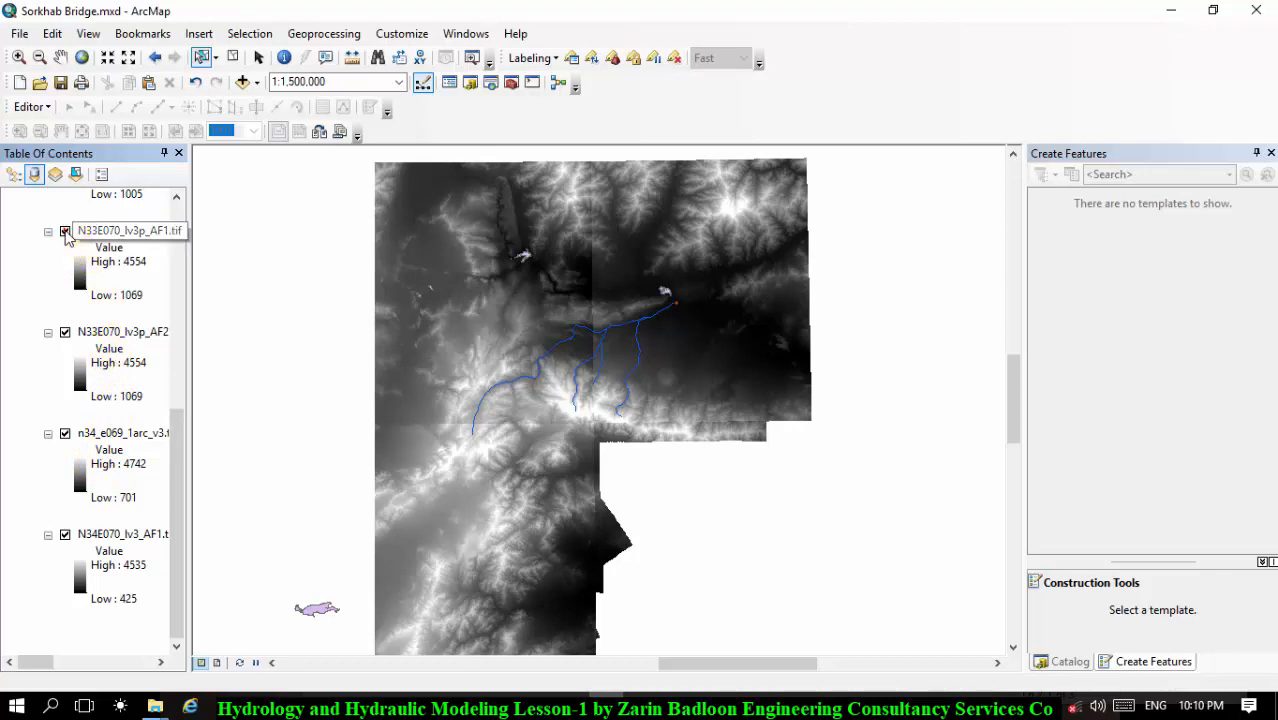
{"action": "left_click", "coordinate": [65, 231]}
{"action": "left_click", "coordinate": [65, 332]}
{"action": "left_click", "coordinate": [65, 332]}
{"action": "left_click", "coordinate": [65, 332]}
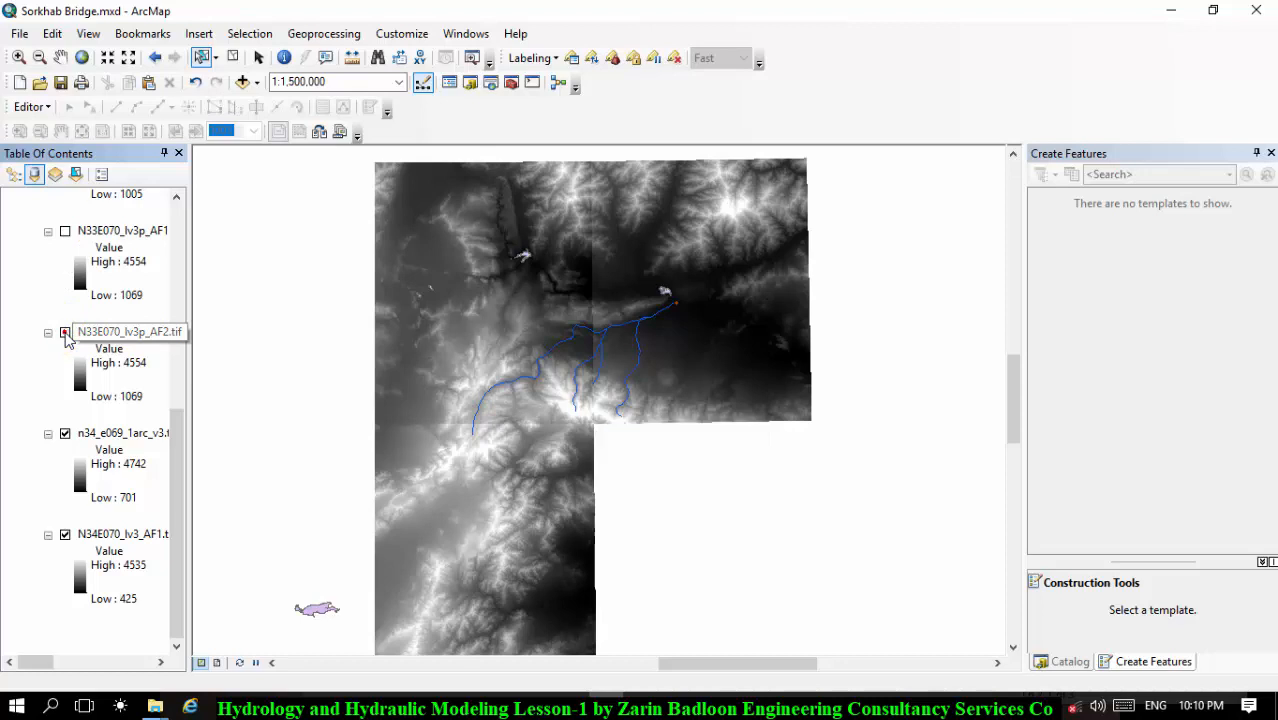
{"action": "left_click", "coordinate": [65, 231]}
{"action": "left_click", "coordinate": [65, 231]}
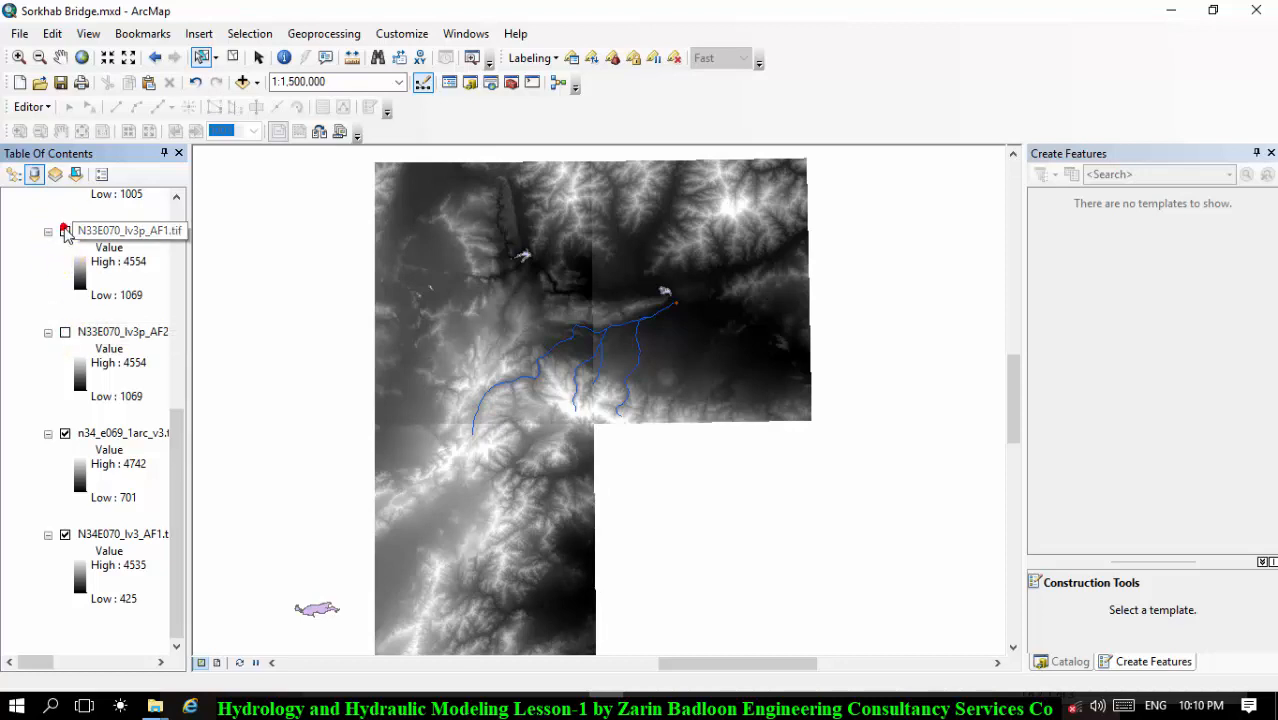
{"action": "left_click", "coordinate": [65, 231]}
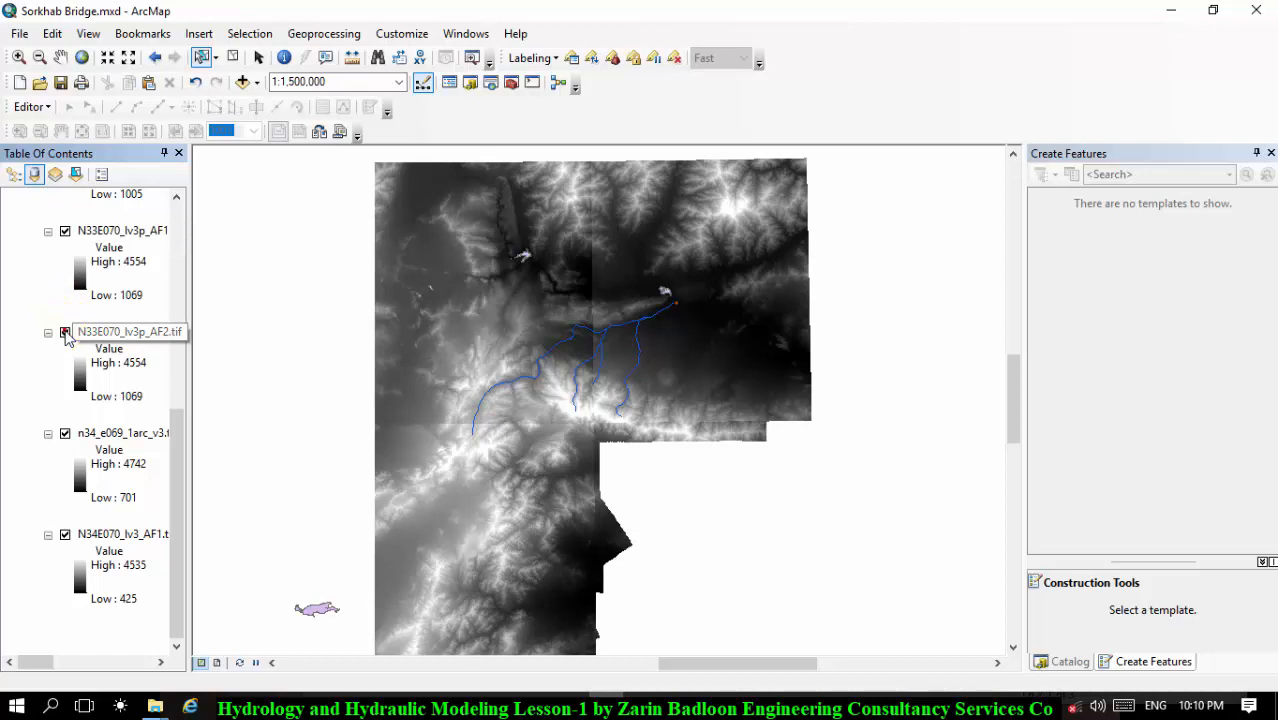
{"action": "right_click", "coordinate": [90, 332]}
{"action": "left_click", "coordinate": [117, 365]}
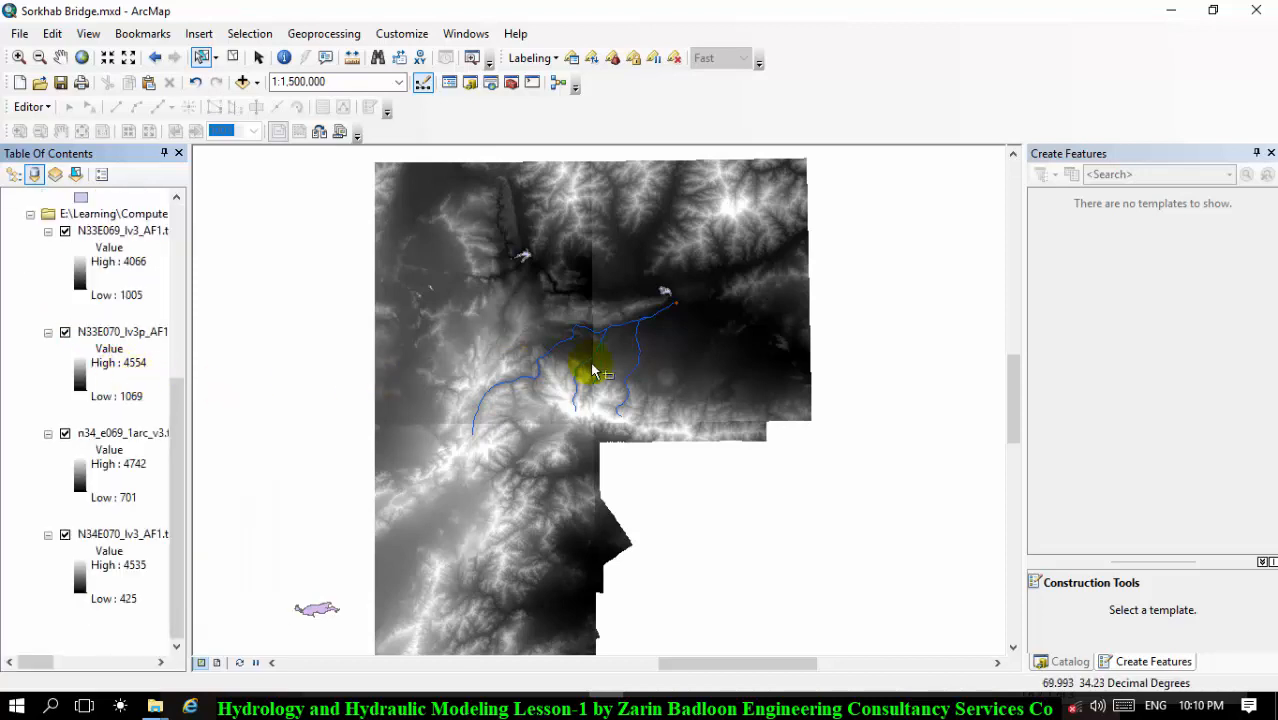
{"action": "scroll", "coordinate": [590, 377], "scroll_direction": "up", "scroll_amount": 1}
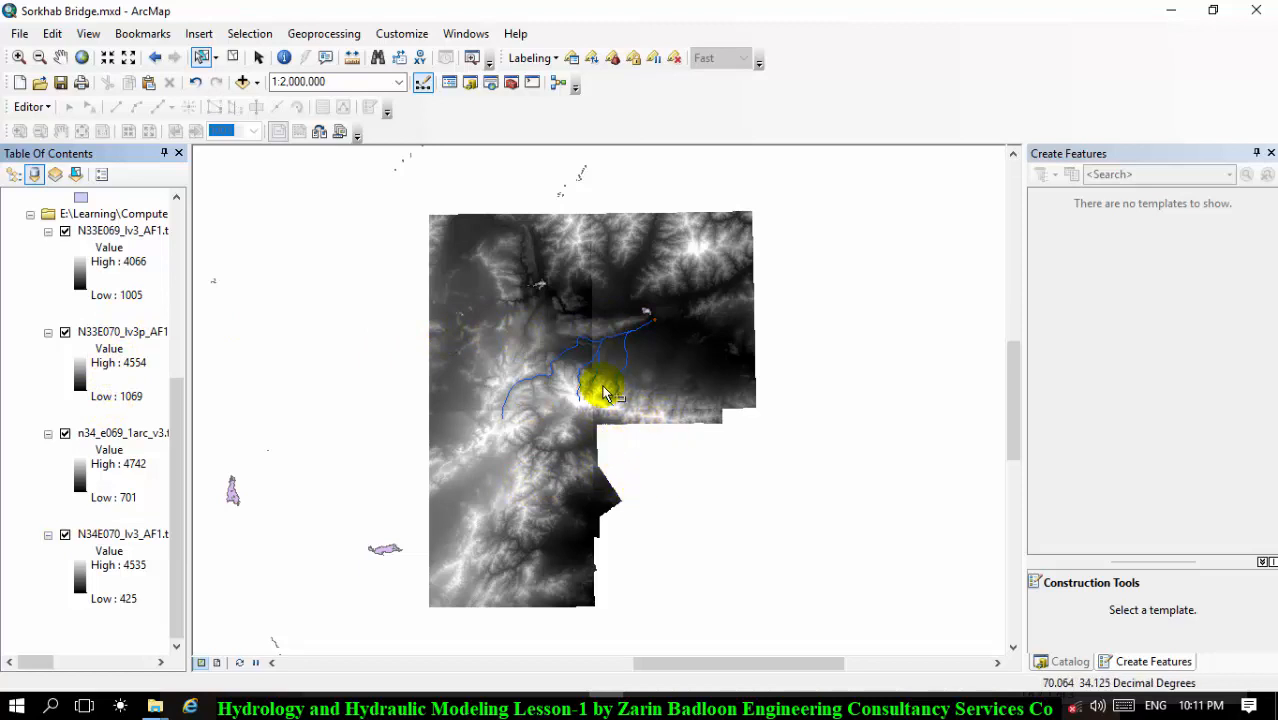
{"action": "scroll", "coordinate": [600, 395], "scroll_direction": "down", "scroll_amount": 1}
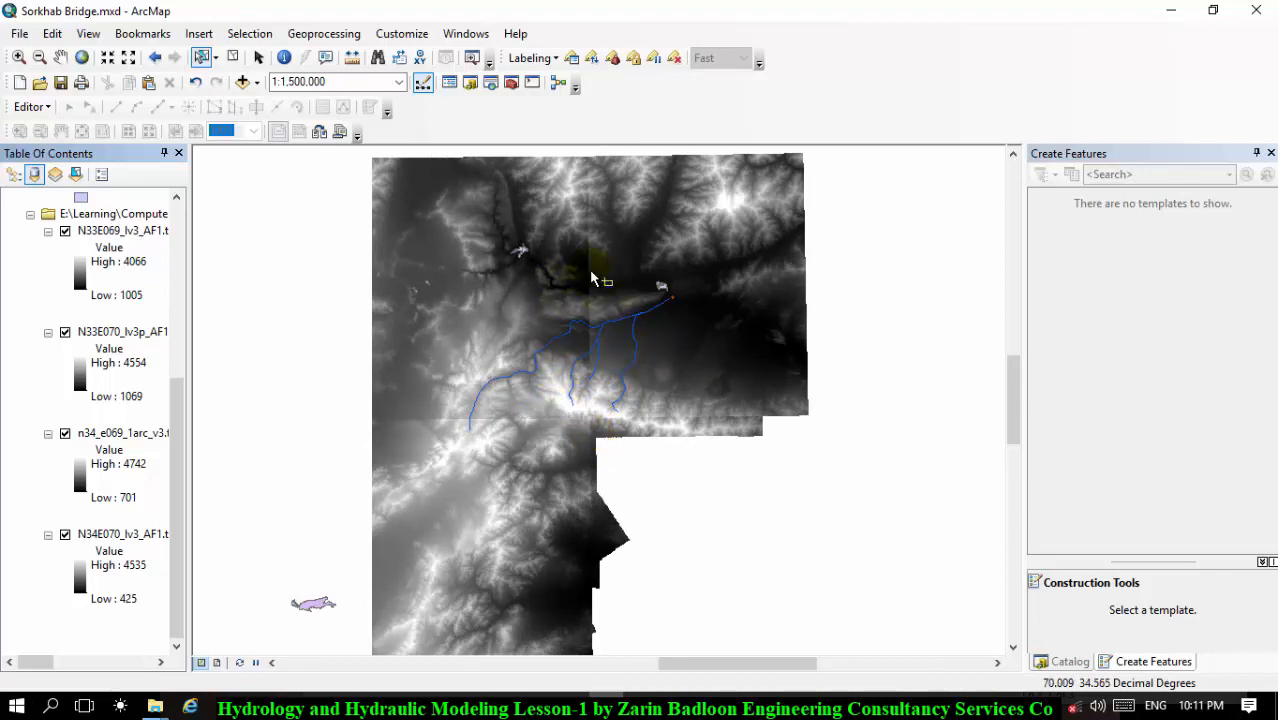
{"action": "scroll", "coordinate": [665, 283], "scroll_direction": "up", "scroll_amount": 5}
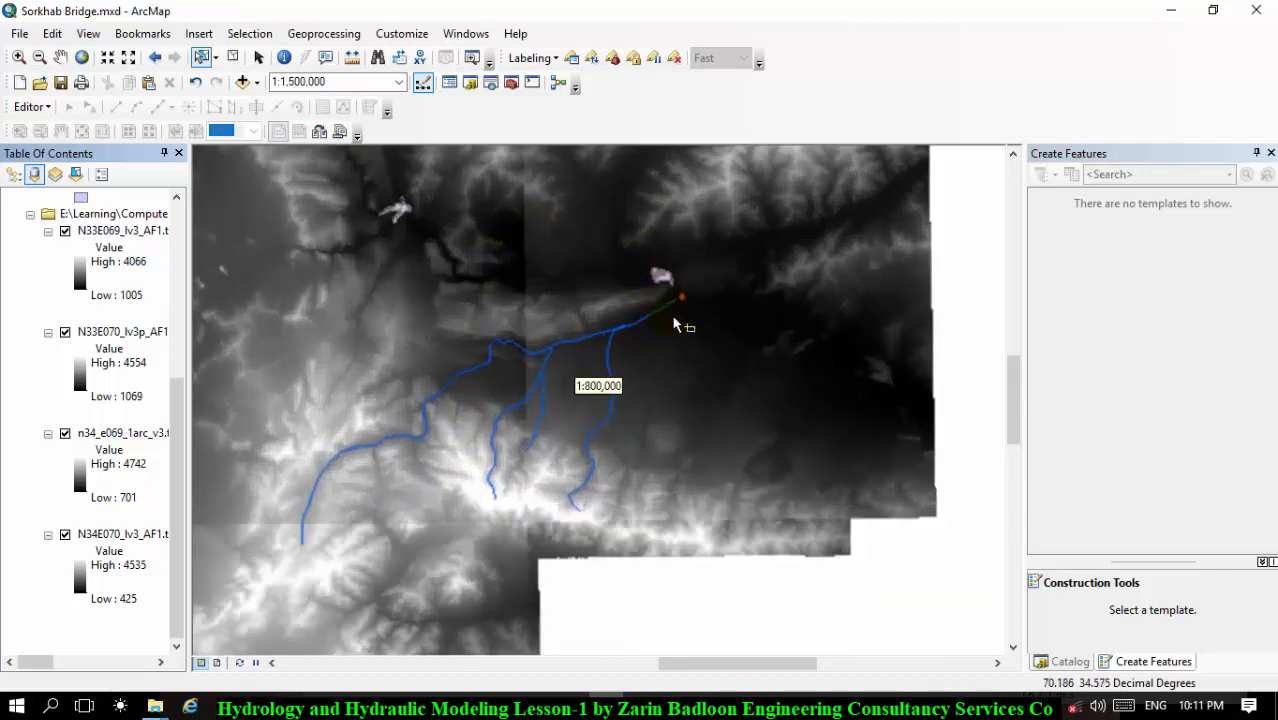
{"action": "scroll", "coordinate": [665, 270], "scroll_direction": "up", "scroll_amount": 4}
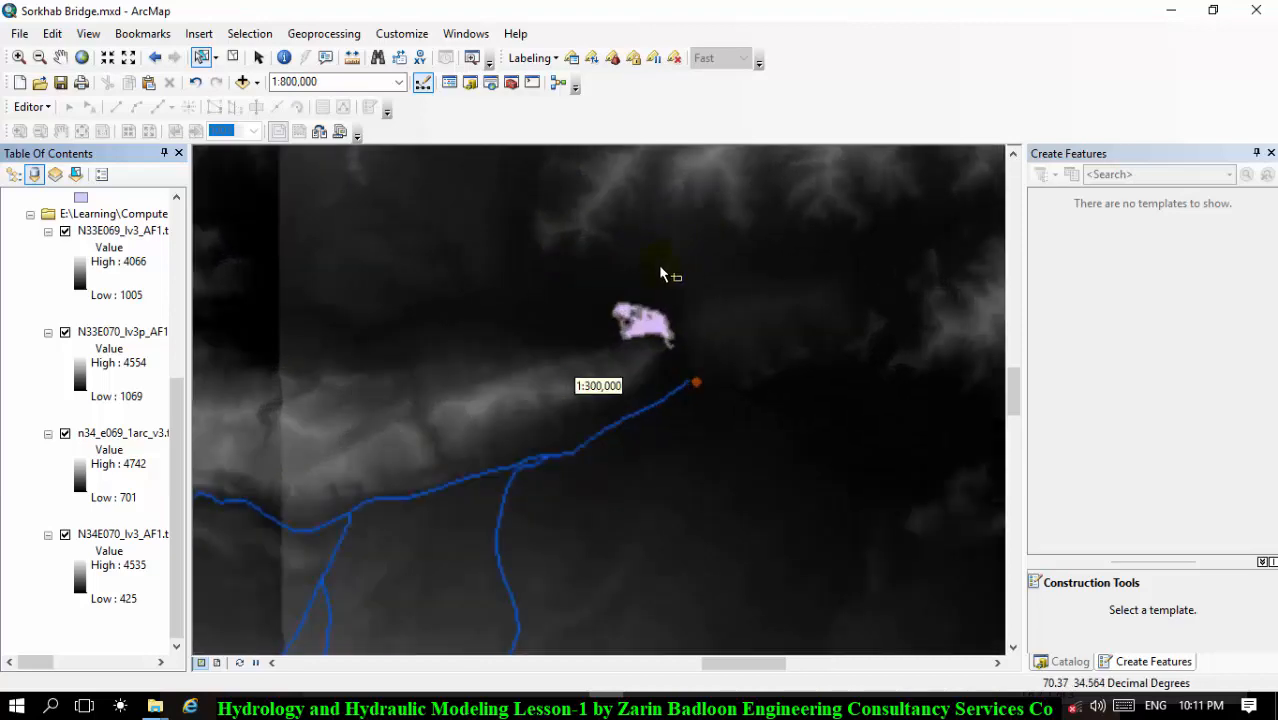
Step: Hide the Lakes layer and check the DEM tile coverage around the Main_river lines and the bridge point
{"action": "scroll", "coordinate": [661, 302], "scroll_direction": "up", "scroll_amount": 1}
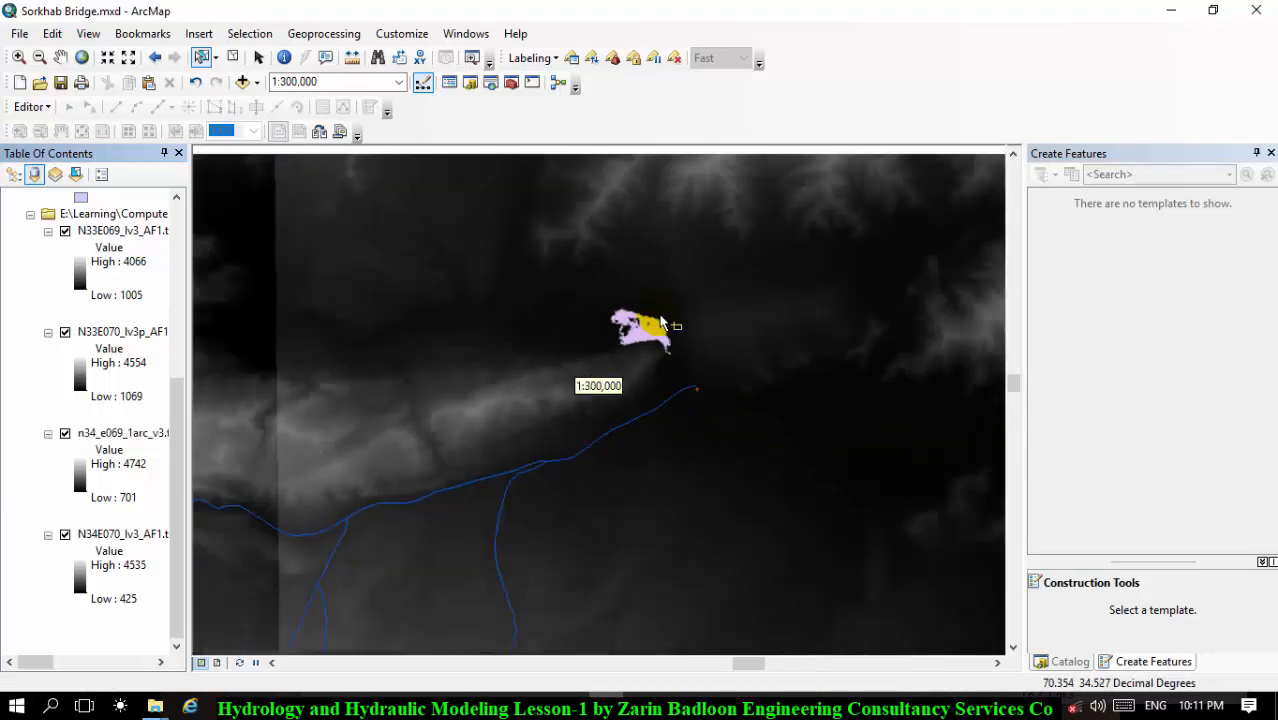
{"action": "scroll", "coordinate": [120, 302], "scroll_direction": "up", "scroll_amount": 4}
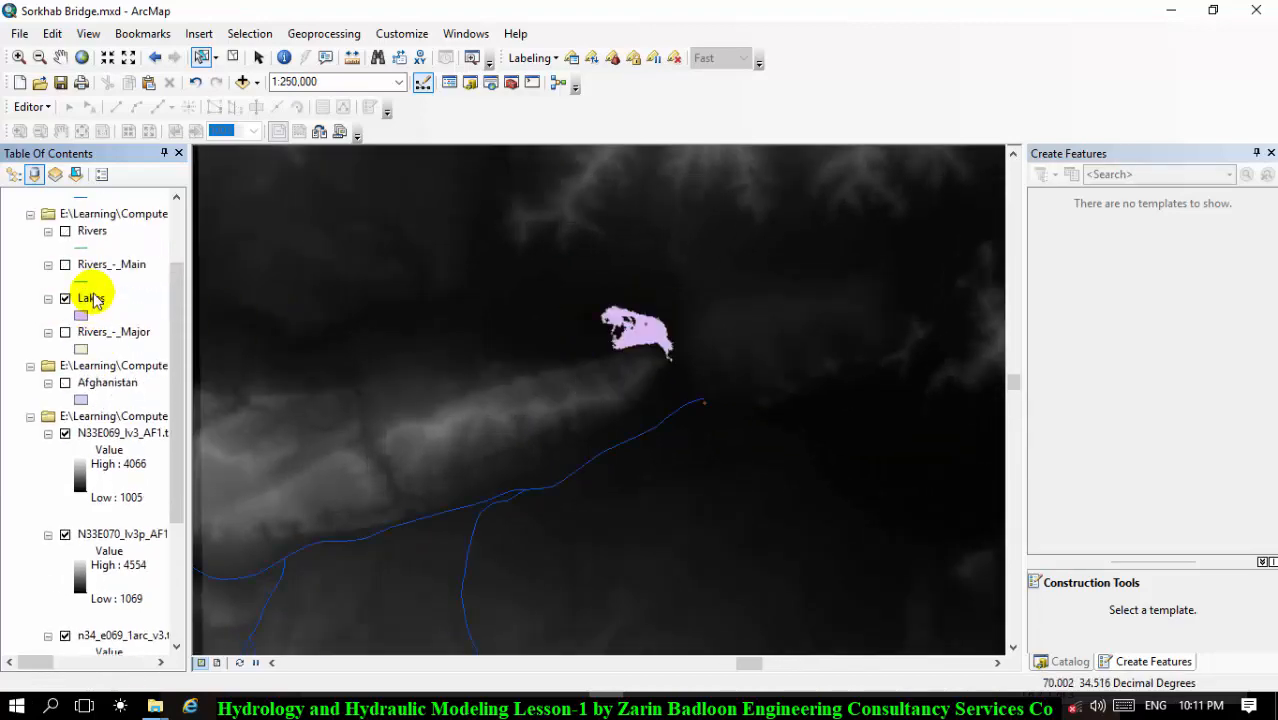
{"action": "left_click", "coordinate": [65, 298]}
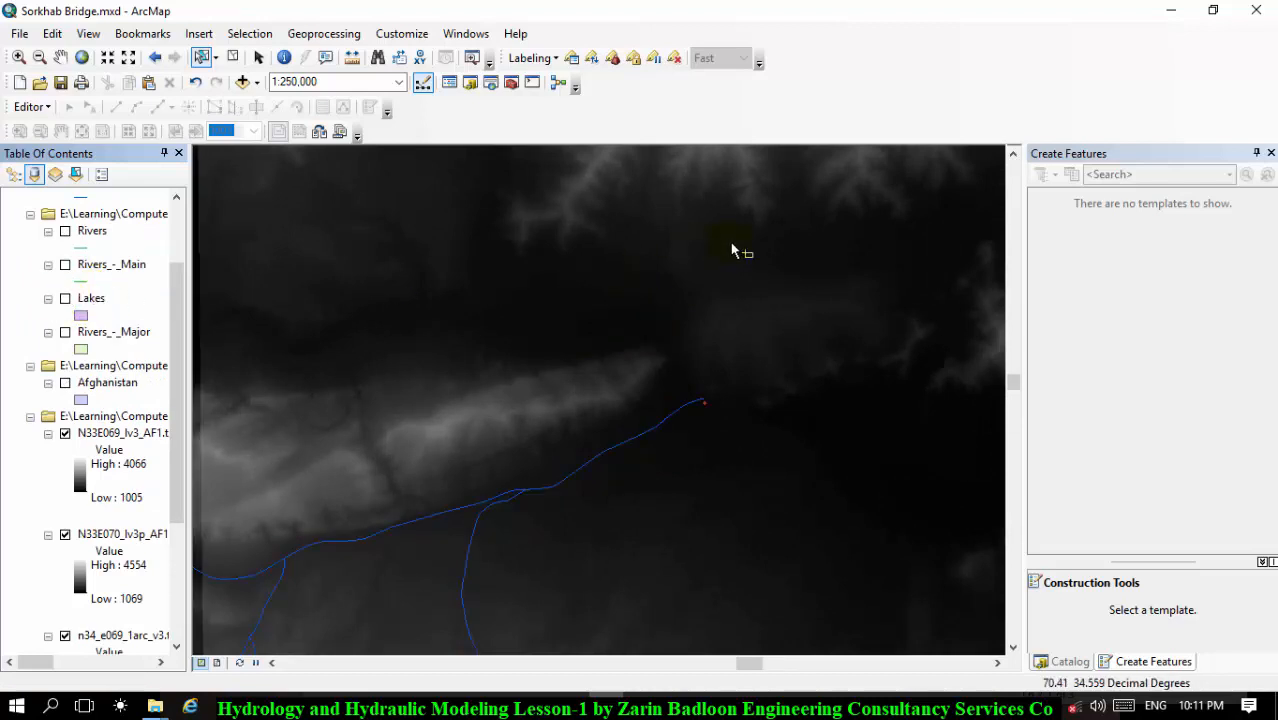
{"action": "scroll", "coordinate": [725, 252], "scroll_direction": "down", "scroll_amount": 1}
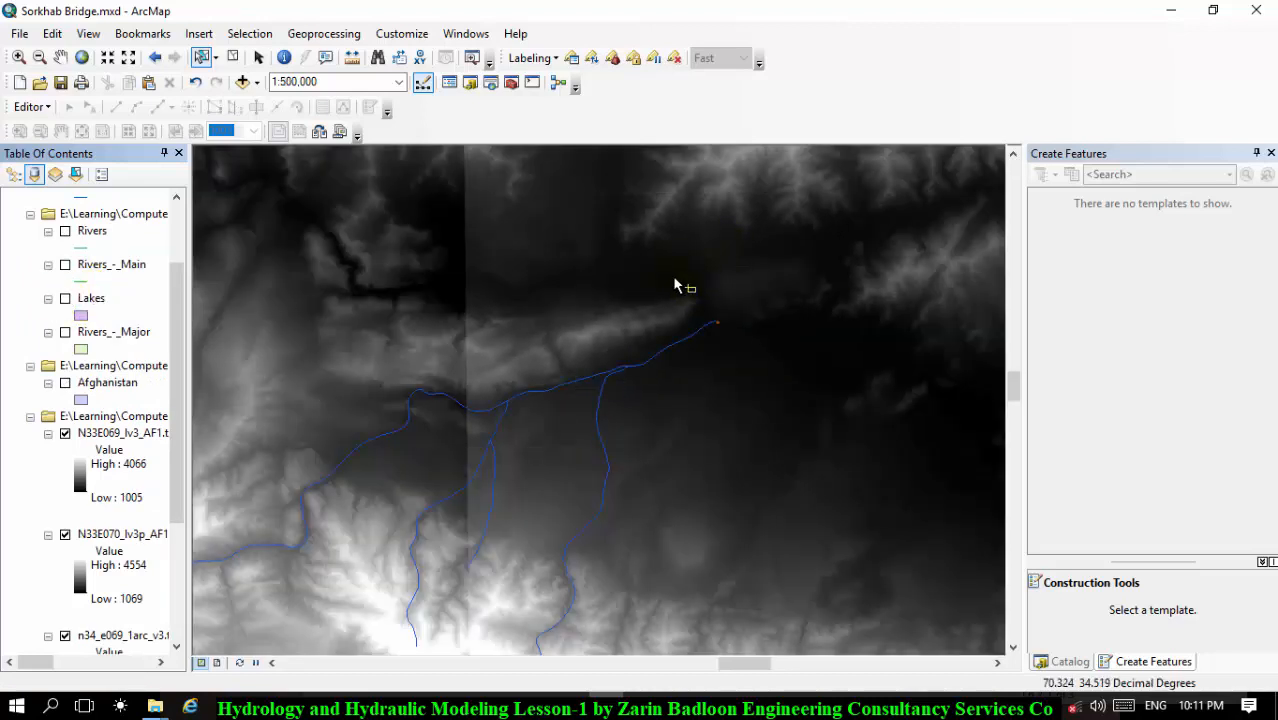
{"action": "scroll", "coordinate": [705, 260], "scroll_direction": "down", "scroll_amount": 1}
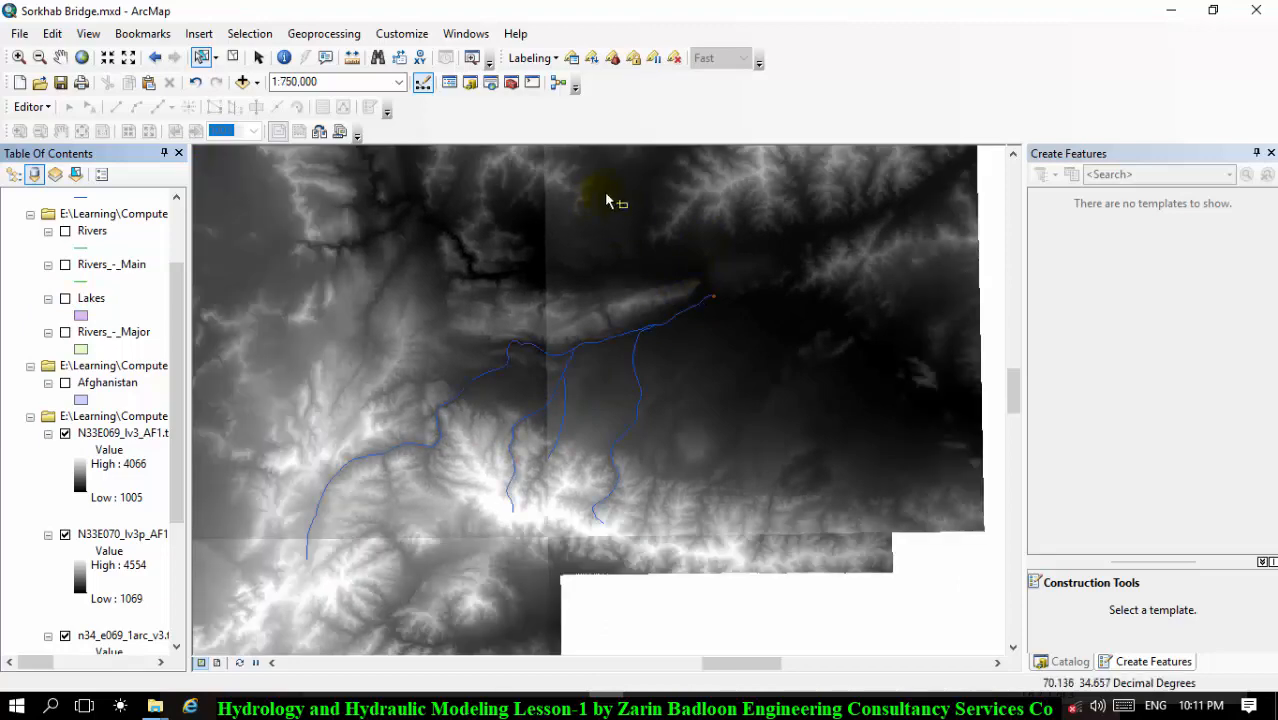
{"action": "scroll", "coordinate": [590, 265], "scroll_direction": "up", "scroll_amount": 2}
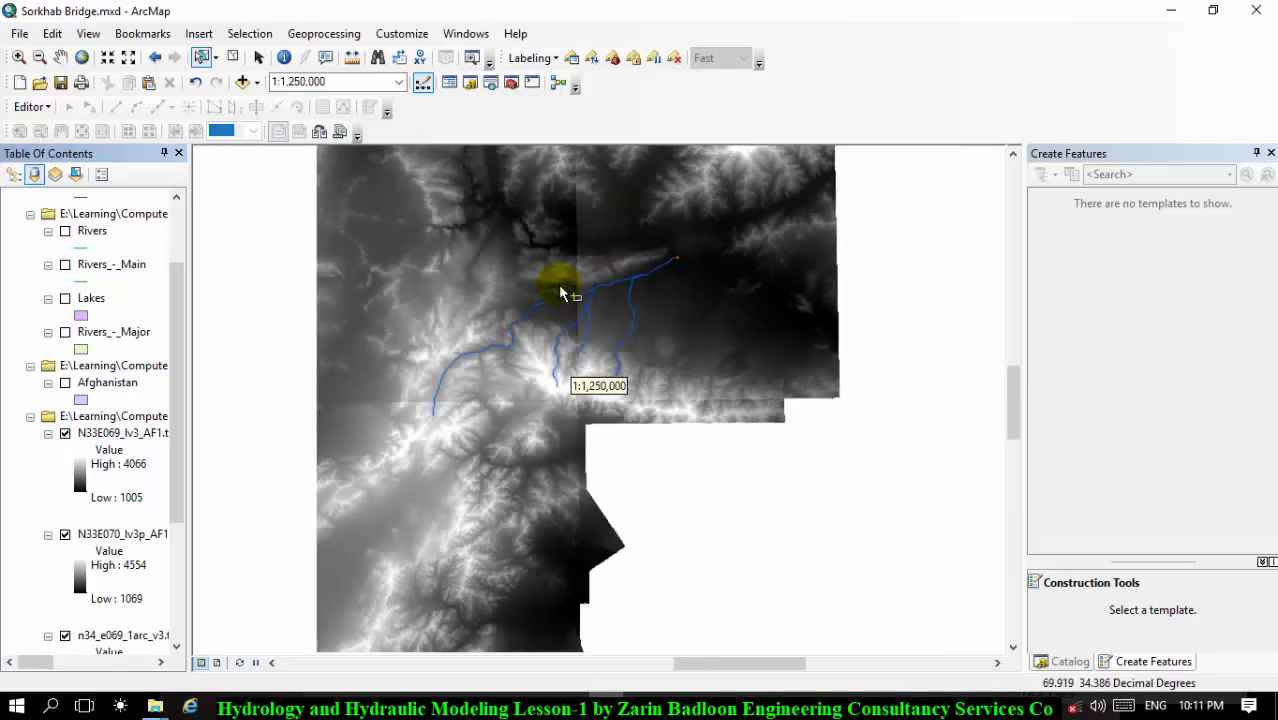
{"action": "scroll", "coordinate": [562, 298], "scroll_direction": "down", "scroll_amount": 2}
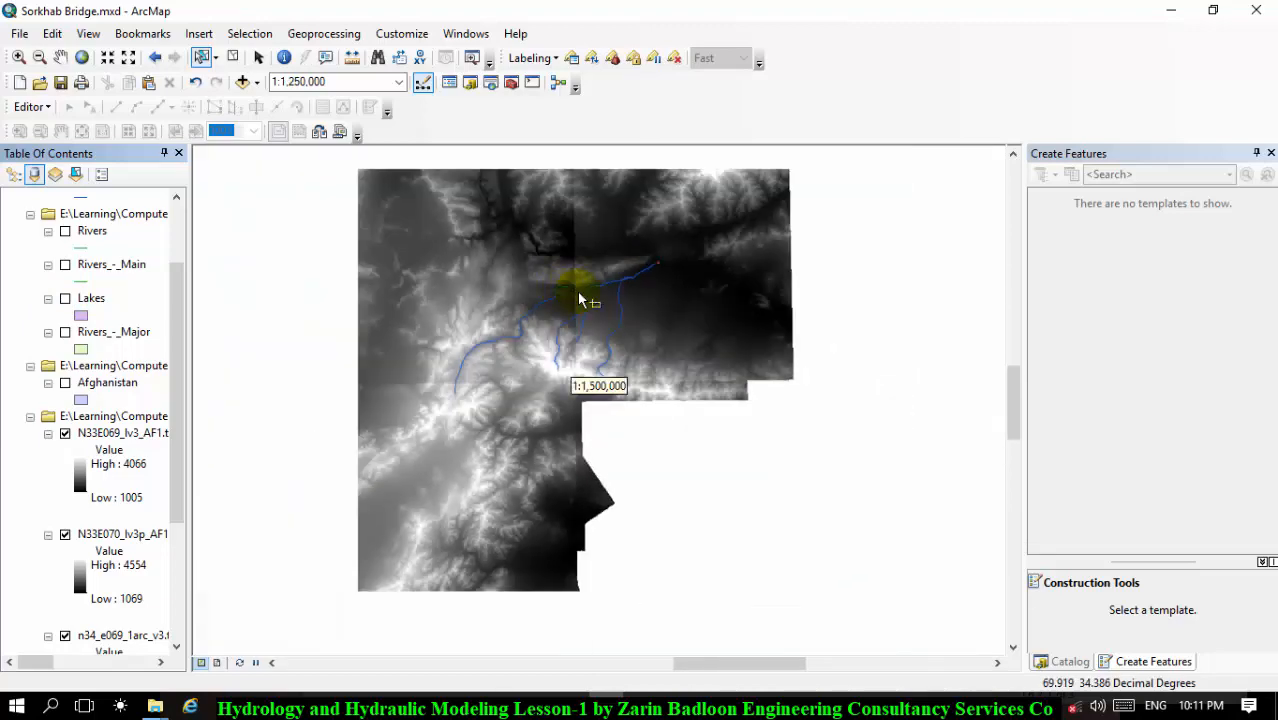
{"action": "scroll", "coordinate": [548, 340], "scroll_direction": "down", "scroll_amount": 3}
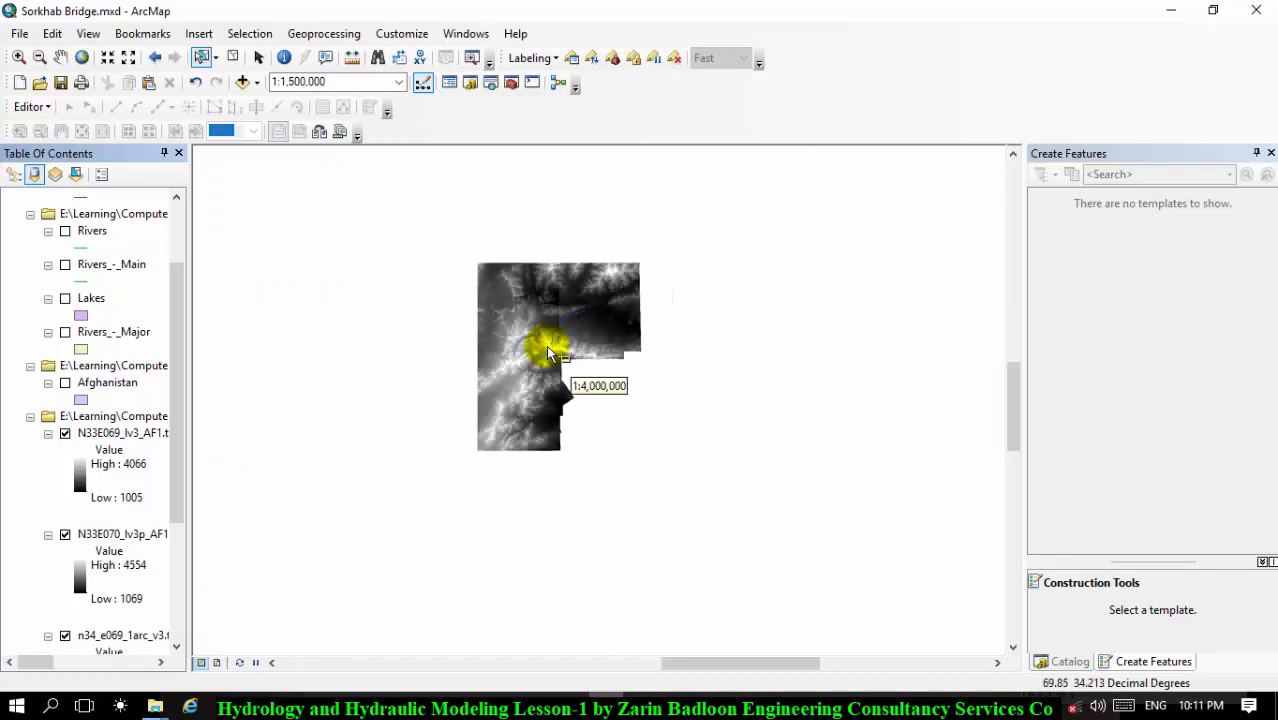
{"action": "scroll", "coordinate": [483, 345], "scroll_direction": "up", "scroll_amount": 1}
{"action": "scroll", "coordinate": [483, 345], "scroll_direction": "up", "scroll_amount": 1}
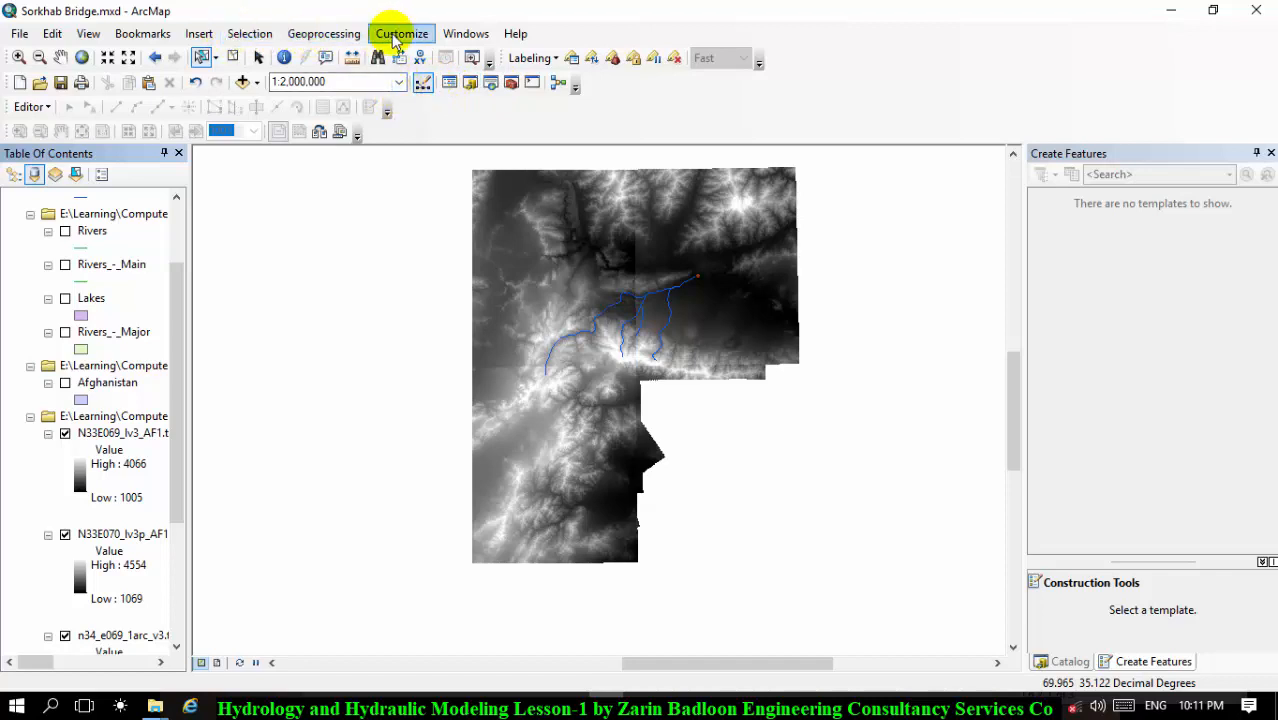
Step: Mosaic all four DEM tiles, N33E069, N33E070, n34_e069 and N34E070, into a temporary layer with Image Analysis using the Blend method
{"action": "left_click", "coordinate": [448, 34]}
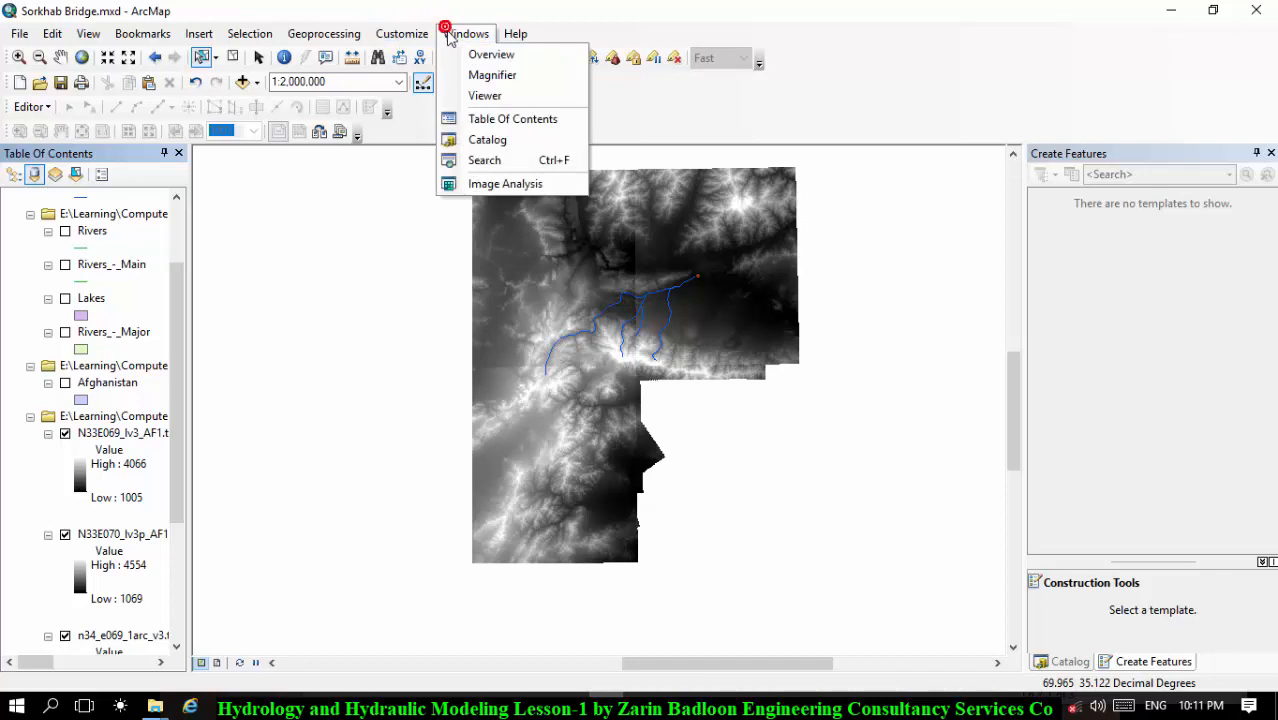
{"action": "left_click", "coordinate": [492, 190]}
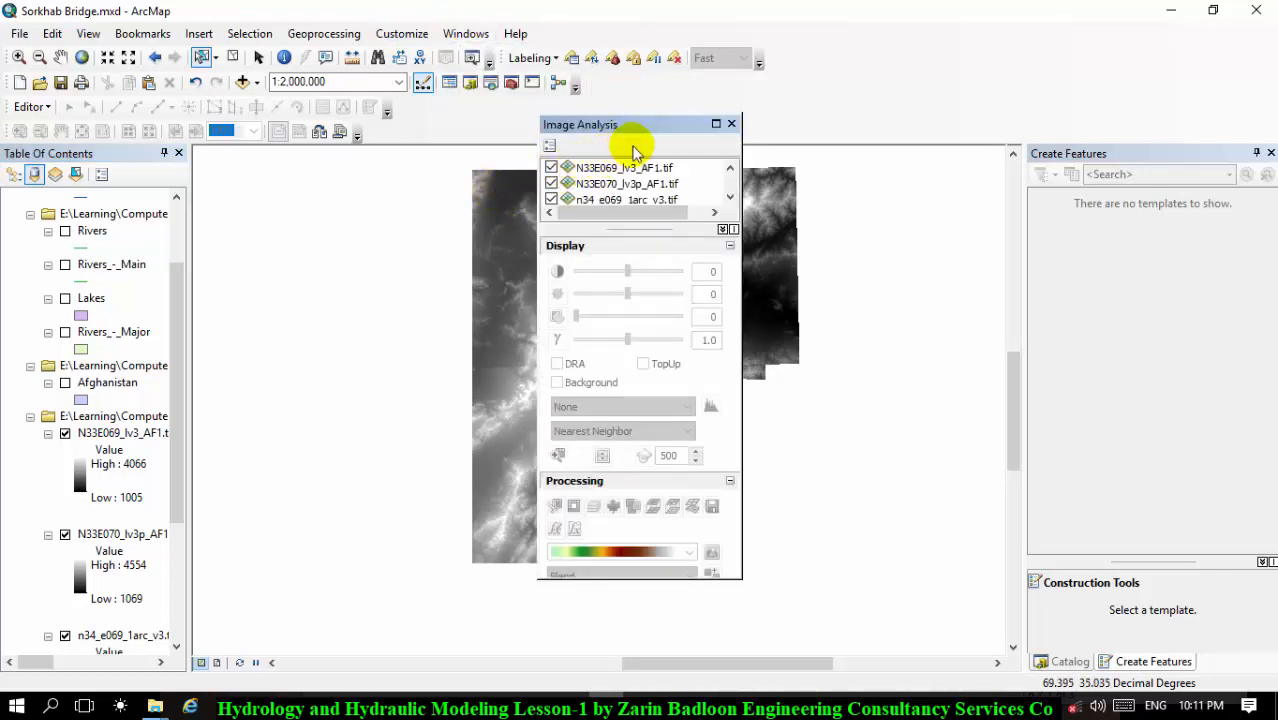
{"action": "left_click", "coordinate": [684, 168]}
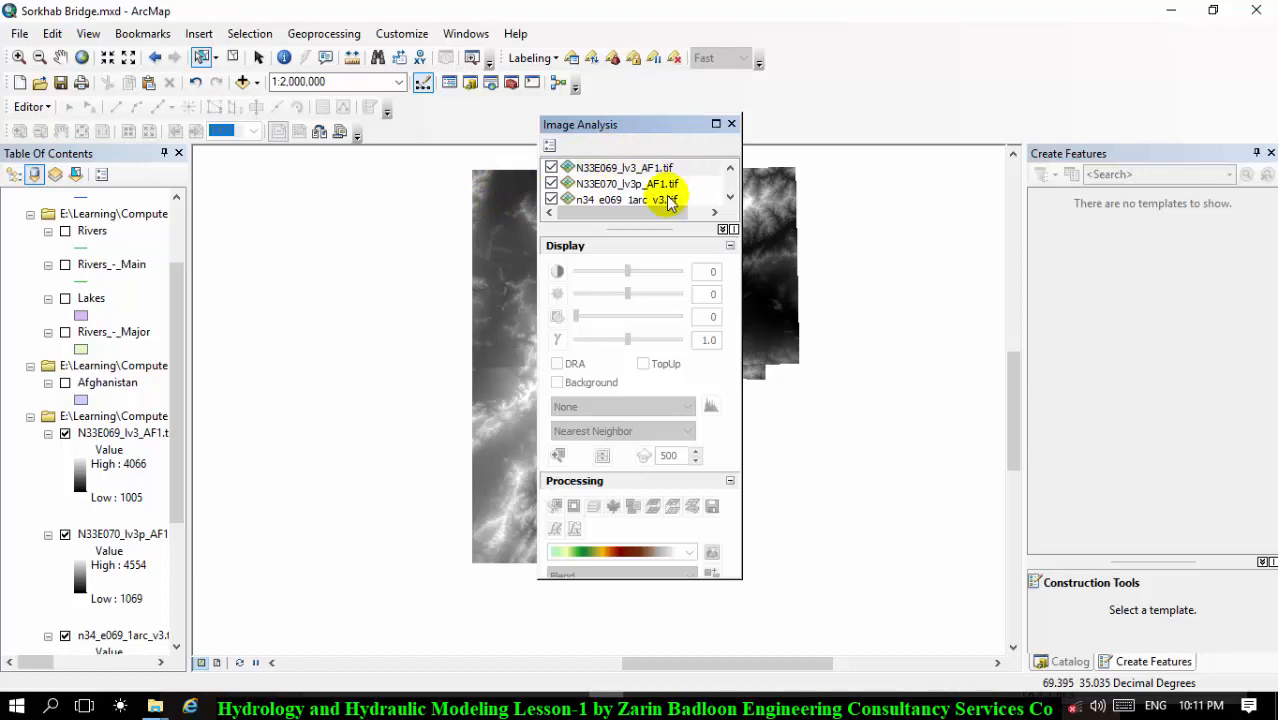
{"action": "left_click", "coordinate": [637, 171]}
{"action": "scroll", "coordinate": [650, 175], "scroll_direction": "down", "scroll_amount": 1}
{"action": "scroll", "coordinate": [650, 175], "scroll_direction": "up", "scroll_amount": 1}
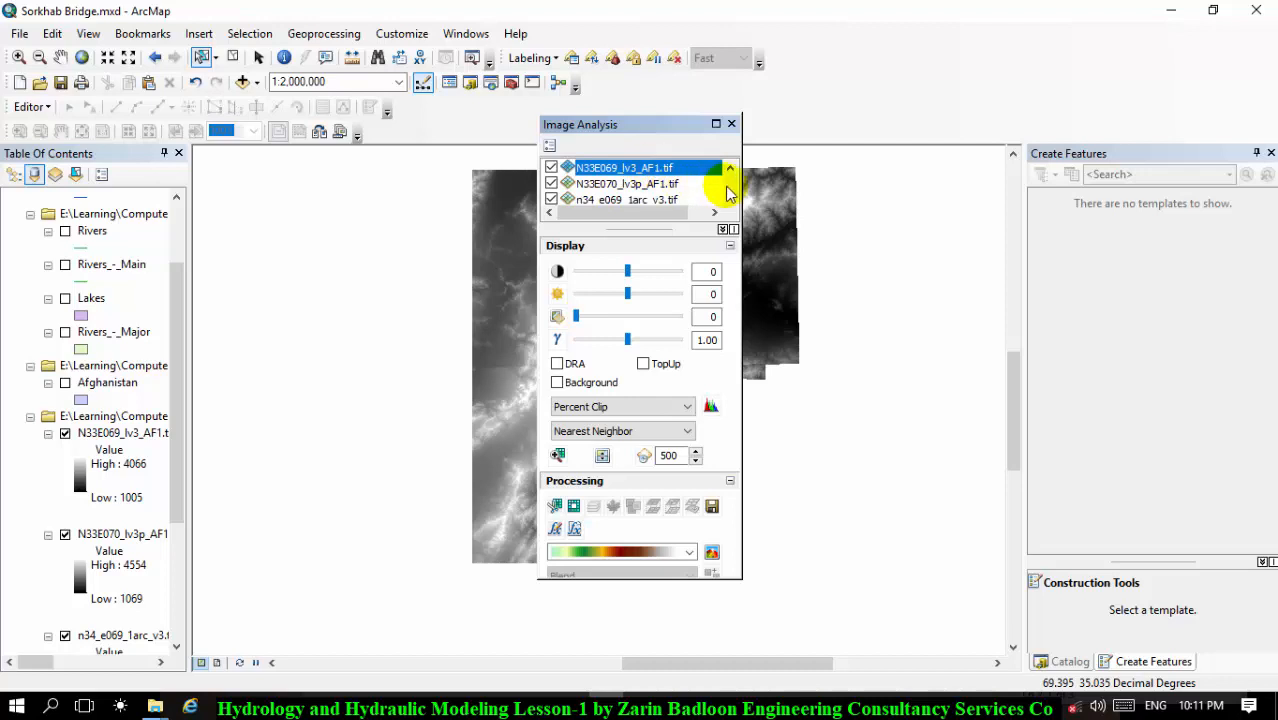
{"action": "scroll", "coordinate": [716, 178], "scroll_direction": "down", "scroll_amount": 1}
{"action": "scroll", "coordinate": [693, 200], "scroll_direction": "down", "scroll_amount": 1}
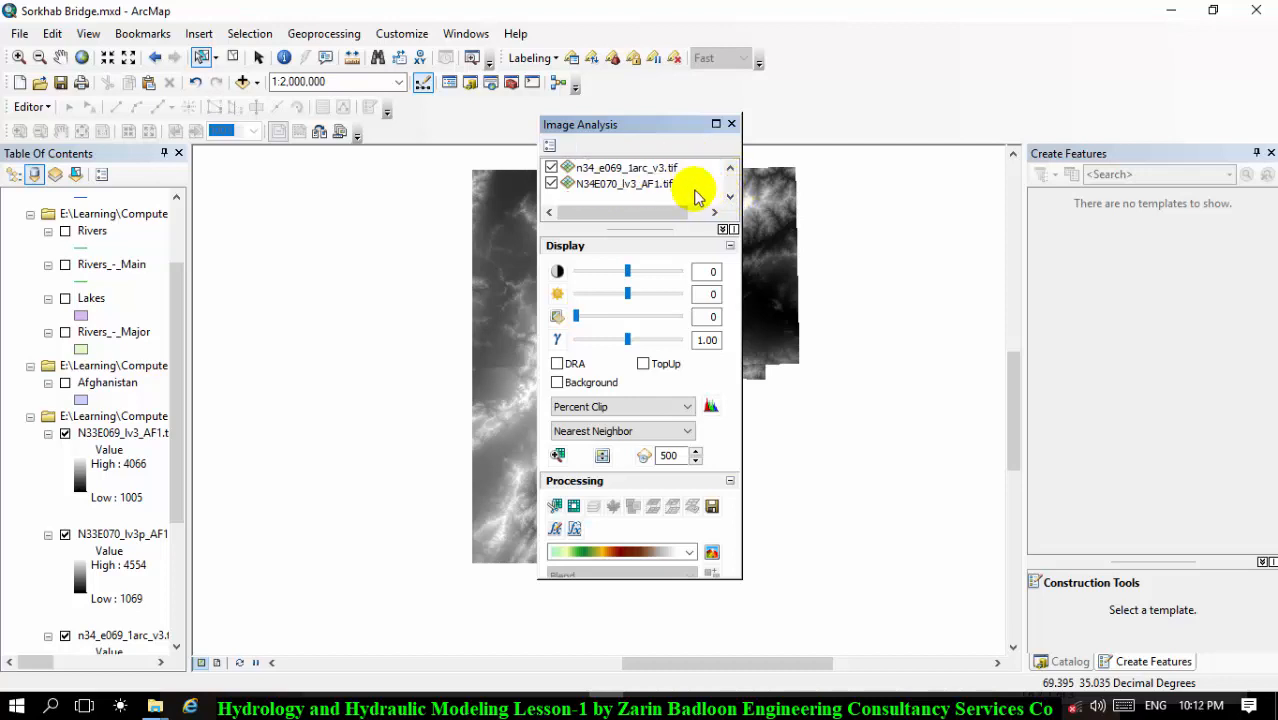
{"action": "left_click", "coordinate": [630, 188], "text": "shift"}
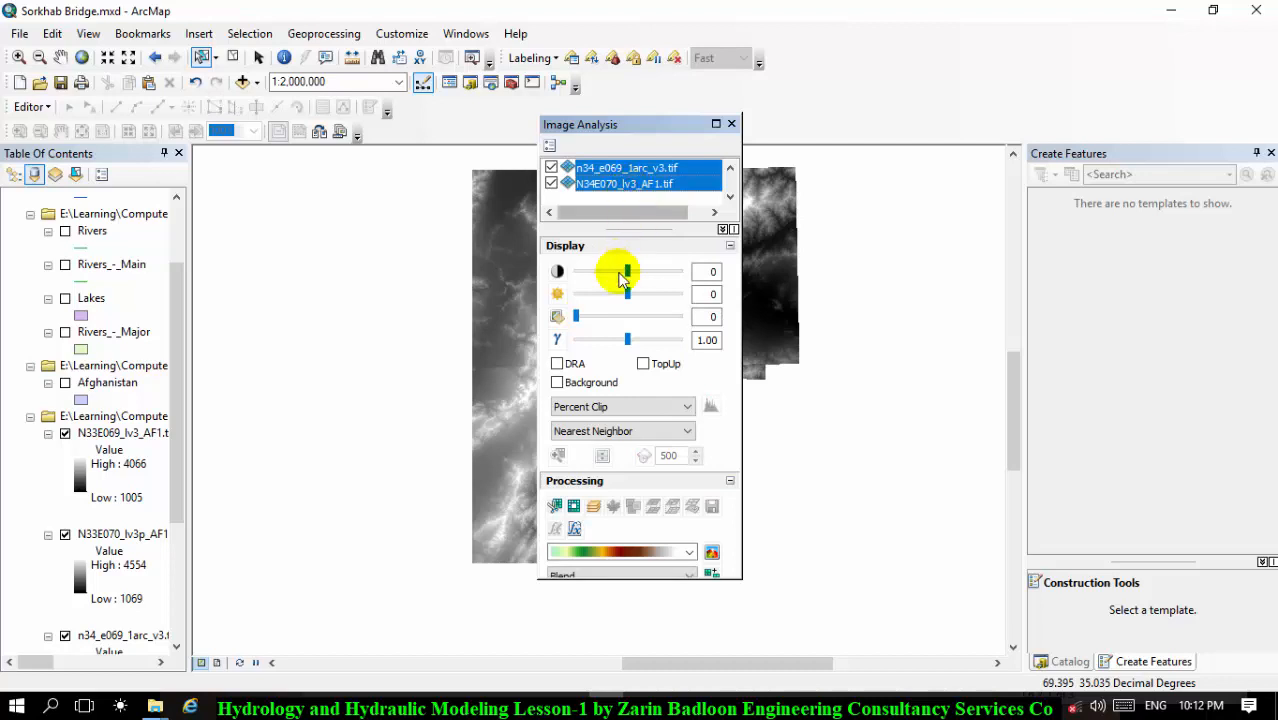
{"action": "left_click", "coordinate": [717, 577]}
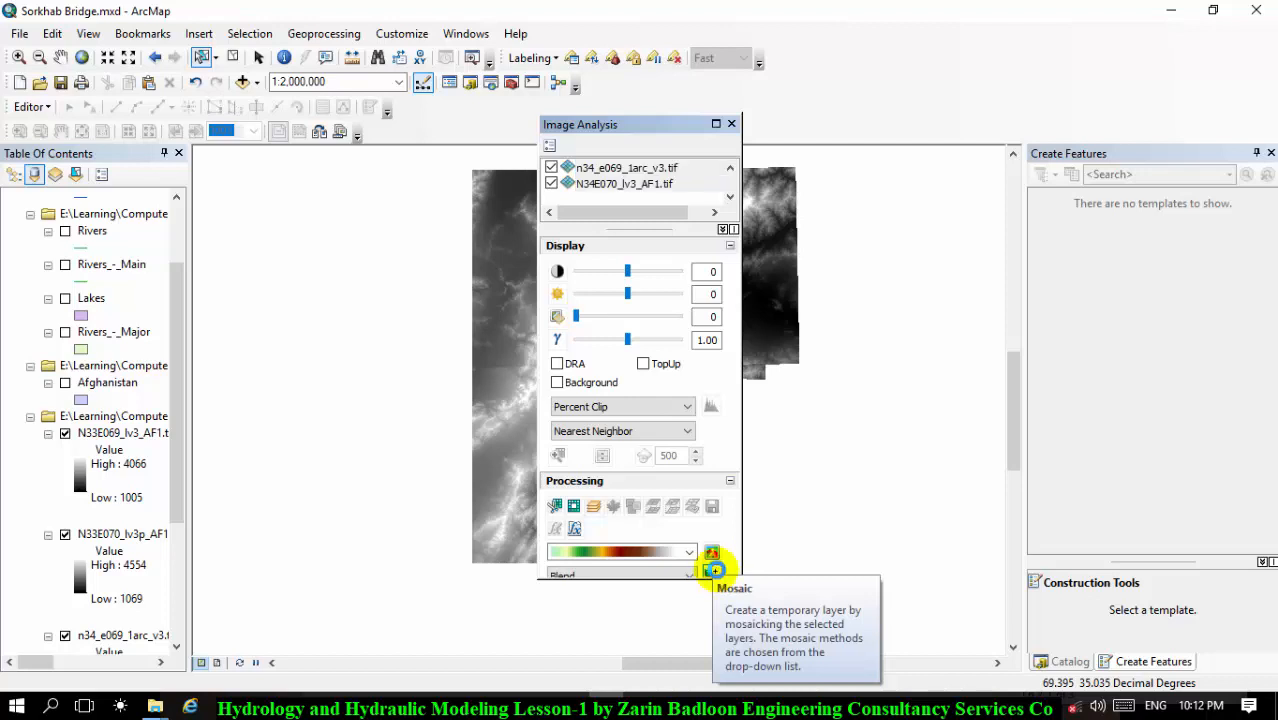
{"action": "left_click", "coordinate": [714, 570]}
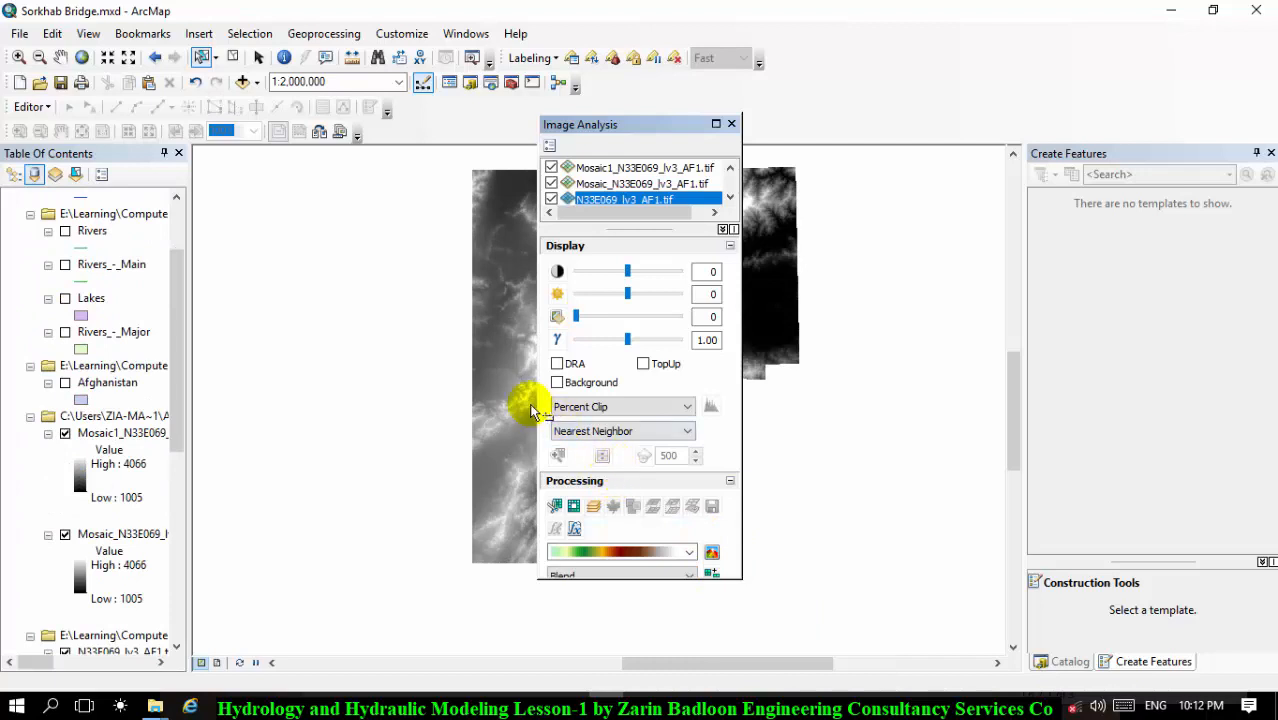
{"action": "left_click", "coordinate": [310, 455]}
{"action": "left_click", "coordinate": [323, 397]}
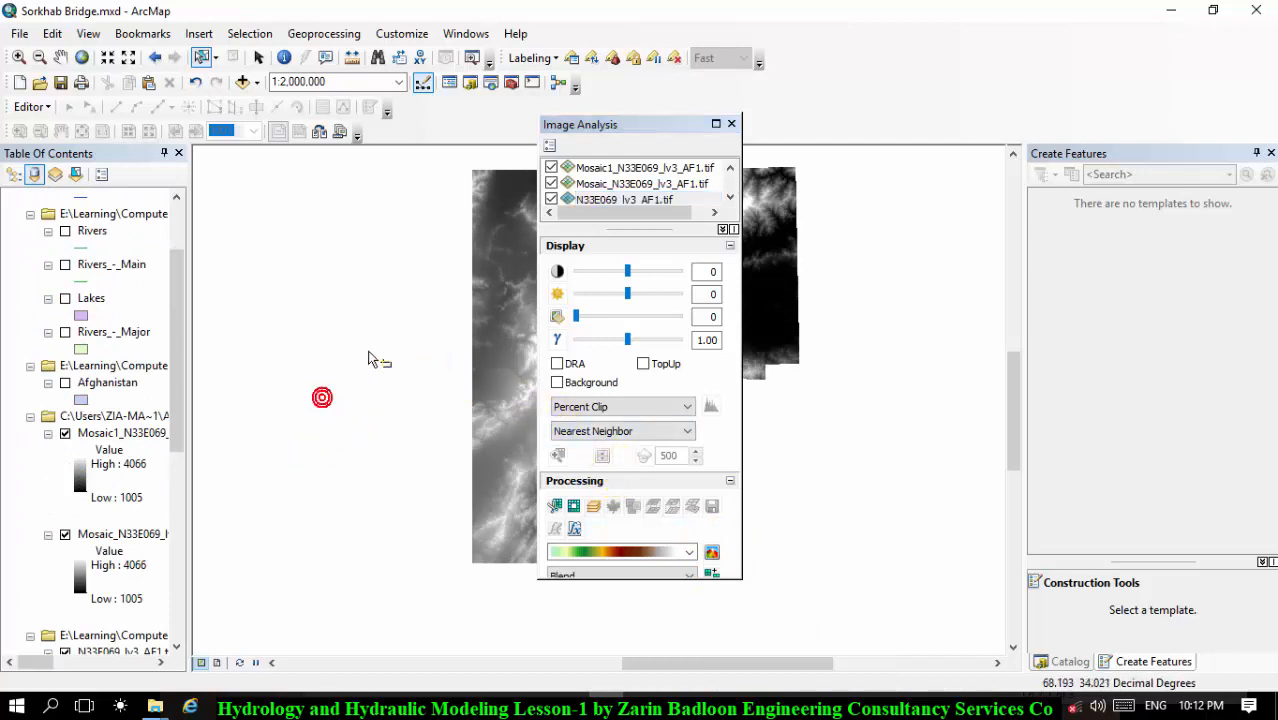
{"action": "left_click", "coordinate": [732, 124]}
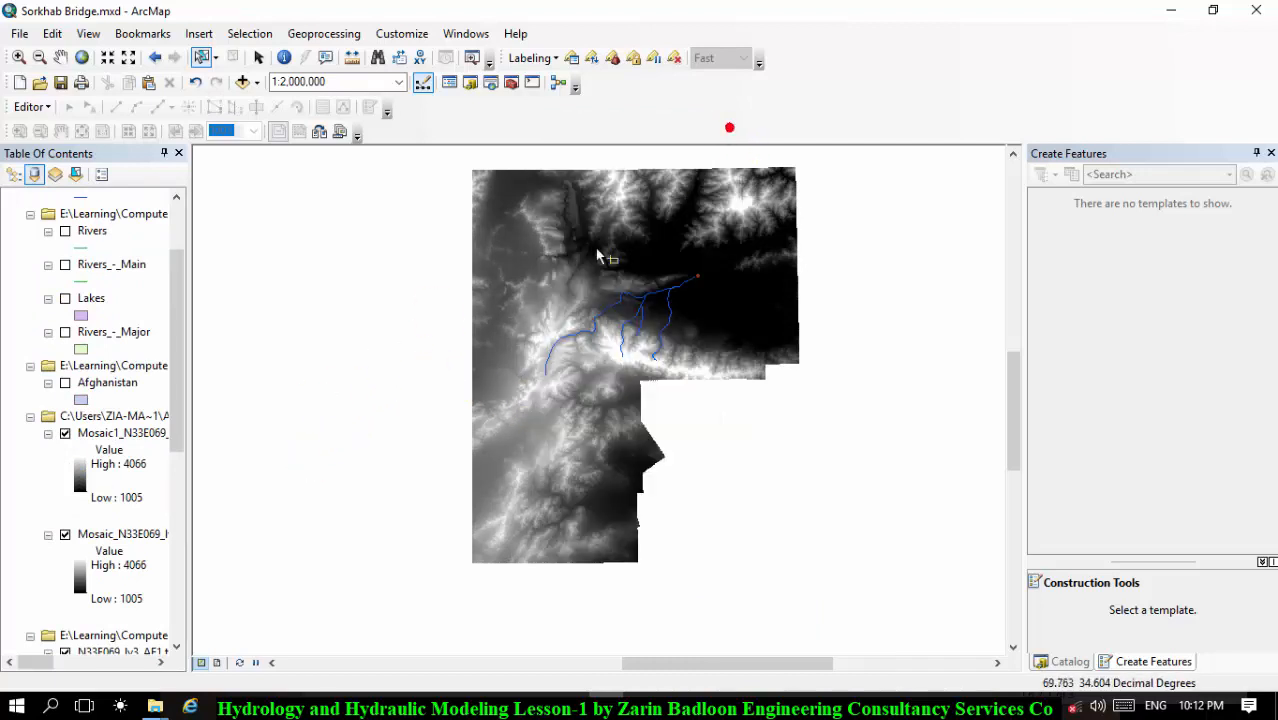
Step: Hide the four source DEM tile layers and collapse their legends, keeping the mosaic layers shown
{"action": "scroll", "coordinate": [33, 507], "scroll_direction": "down", "scroll_amount": 3}
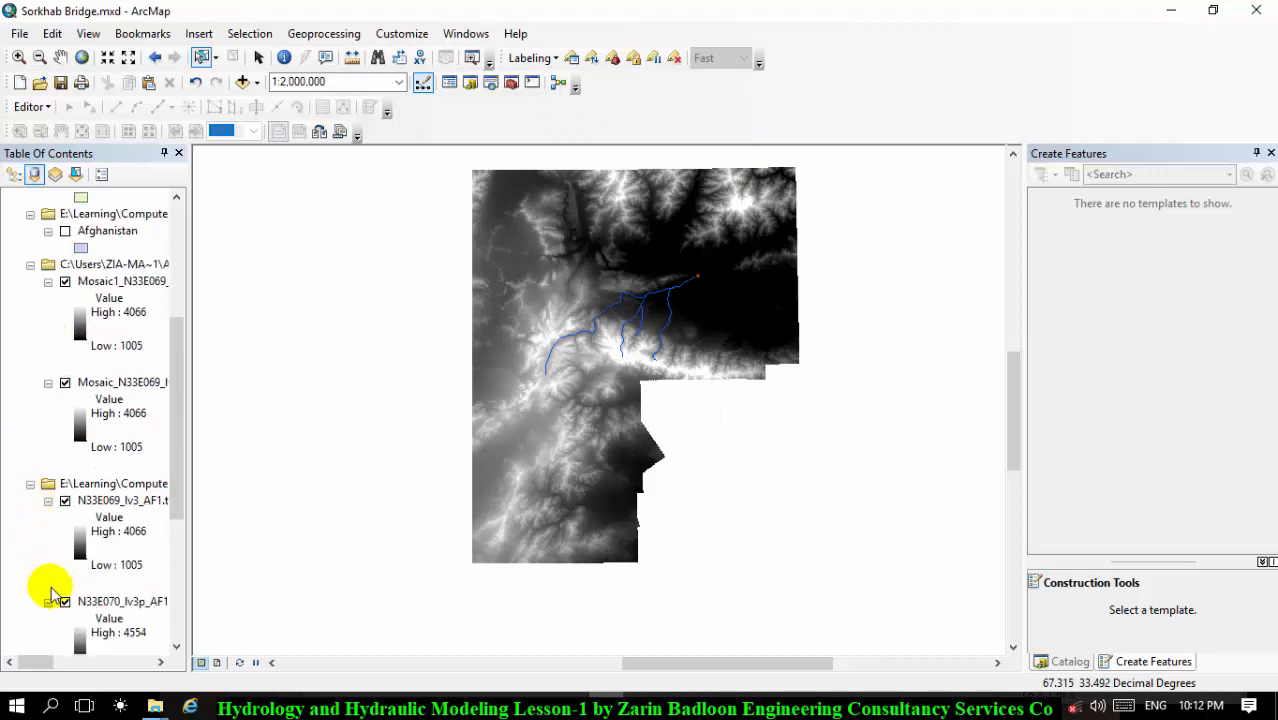
{"action": "scroll", "coordinate": [52, 594], "scroll_direction": "down", "scroll_amount": 2}
{"action": "scroll", "coordinate": [55, 595], "scroll_direction": "down", "scroll_amount": 2}
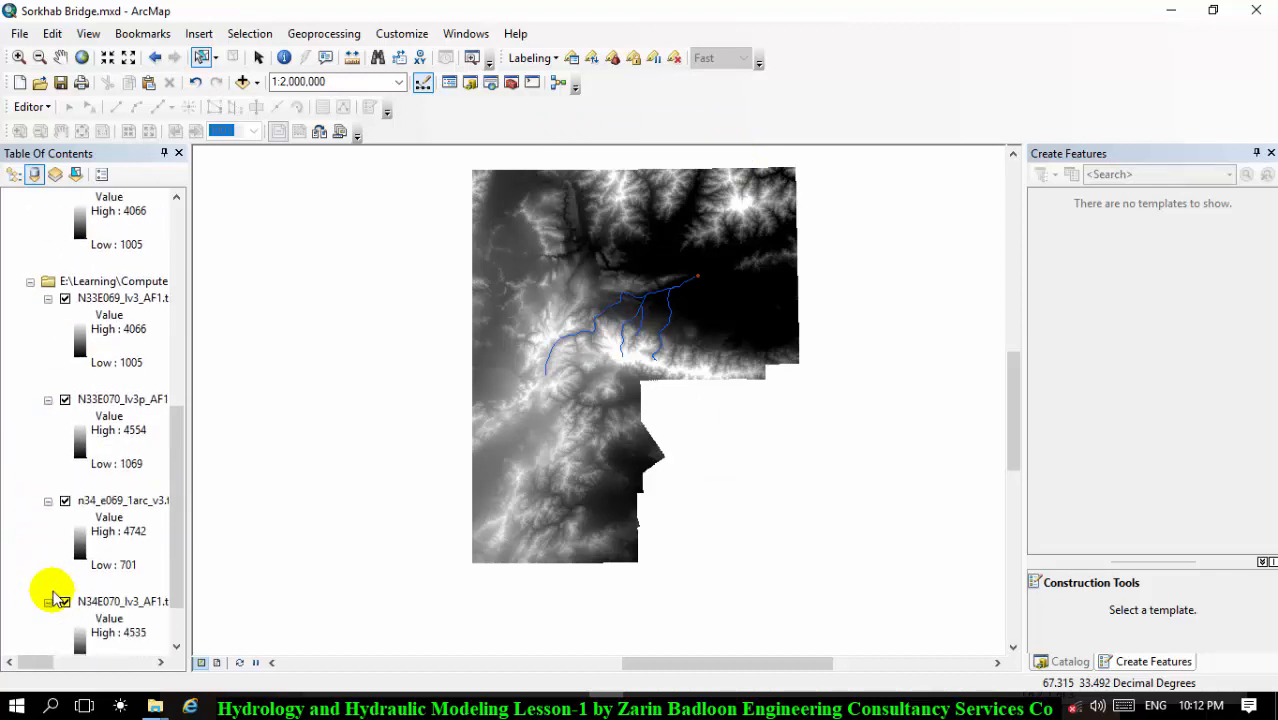
{"action": "scroll", "coordinate": [170, 378], "scroll_direction": "up", "scroll_amount": 1}
{"action": "scroll", "coordinate": [172, 379], "scroll_direction": "down", "scroll_amount": 2}
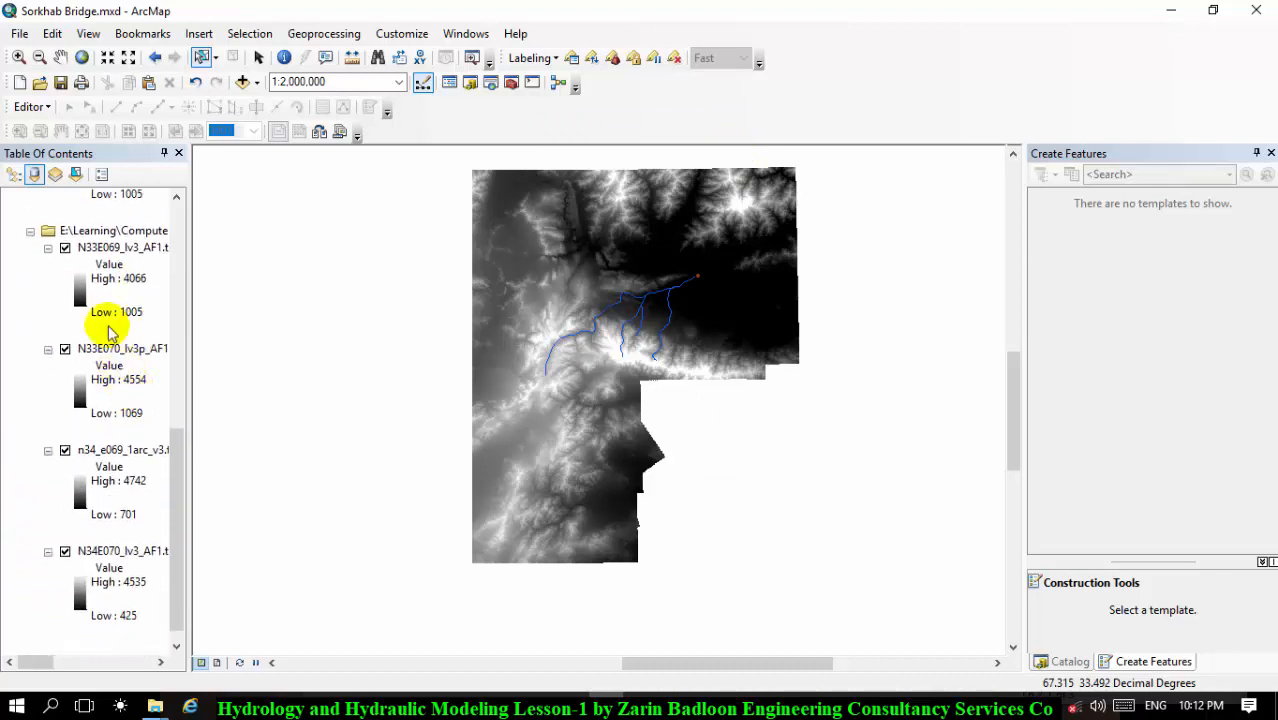
{"action": "left_click", "coordinate": [65, 247]}
{"action": "left_click", "coordinate": [65, 349]}
{"action": "left_click", "coordinate": [65, 450]}
{"action": "left_click", "coordinate": [65, 552]}
{"action": "left_click", "coordinate": [48, 551]}
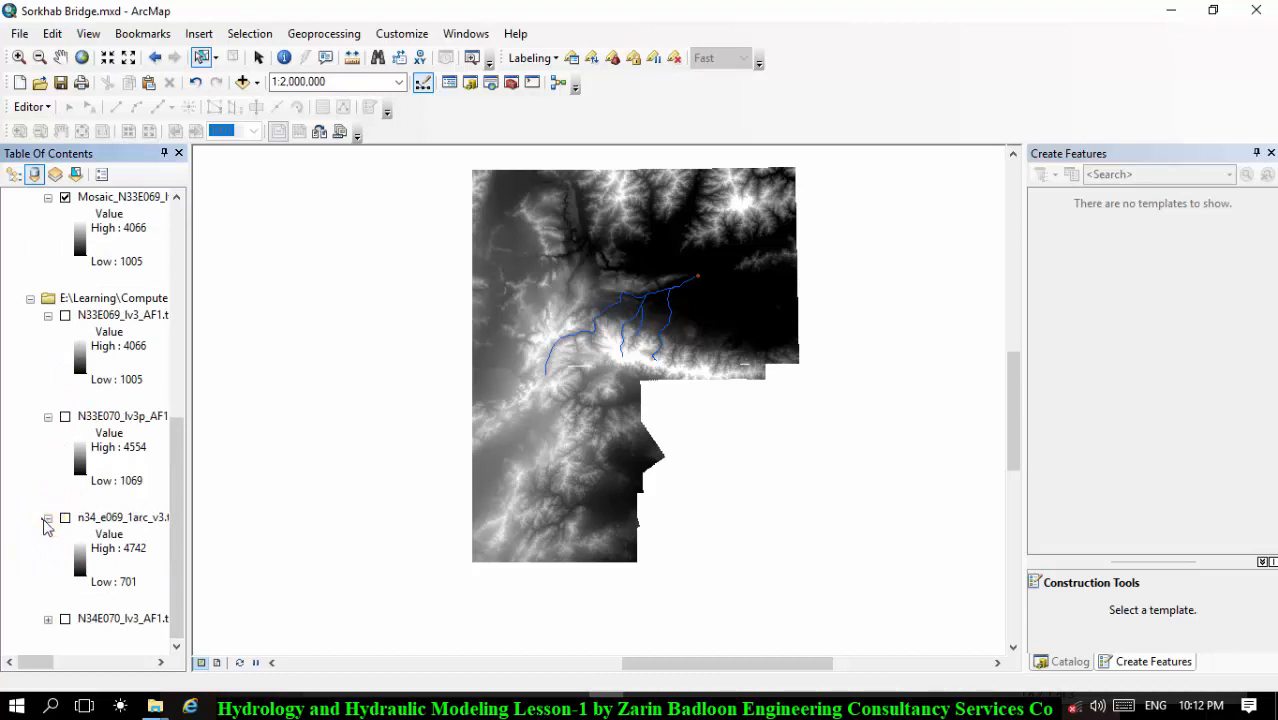
{"action": "left_click", "coordinate": [48, 517]}
{"action": "left_click", "coordinate": [48, 501]}
{"action": "left_click", "coordinate": [48, 483]}
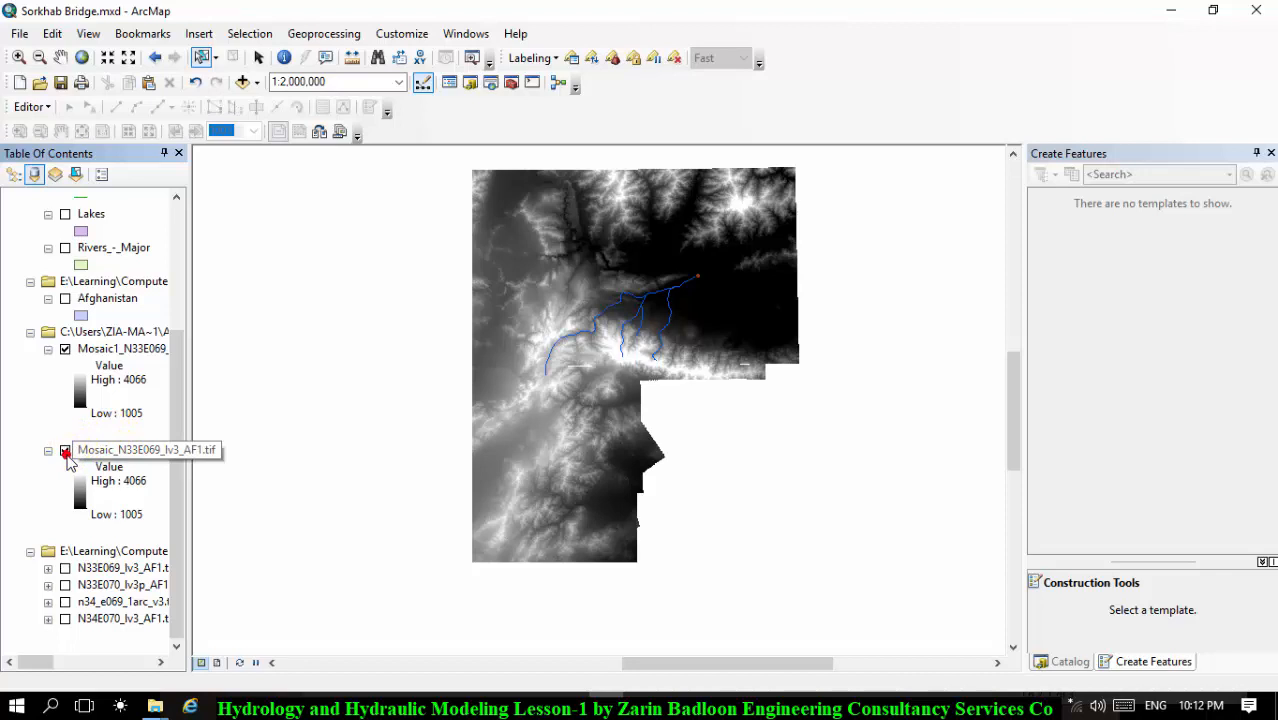
Step: Compare the two mosaic layers by switching their visibility, leaving only Mosaic1_N33E069_lv3_AF1.tif shown
{"action": "left_click", "coordinate": [66, 453]}
{"action": "left_click", "coordinate": [66, 454]}
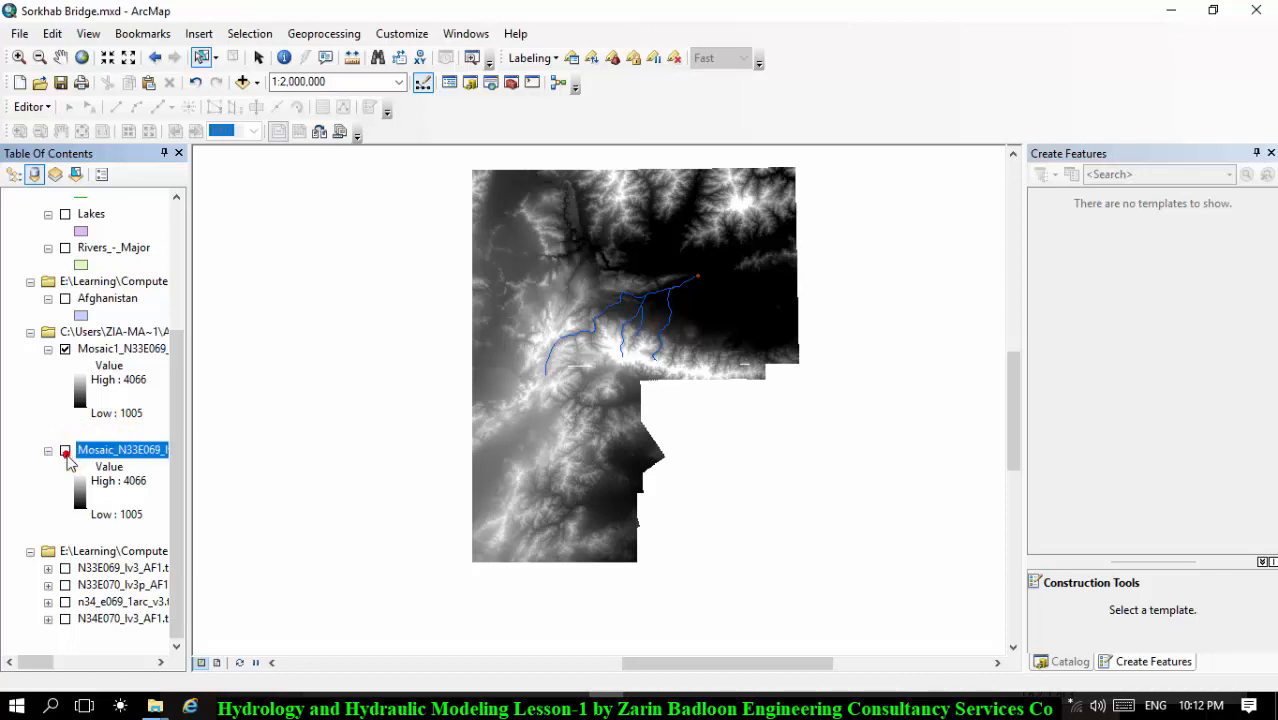
{"action": "left_click", "coordinate": [65, 349]}
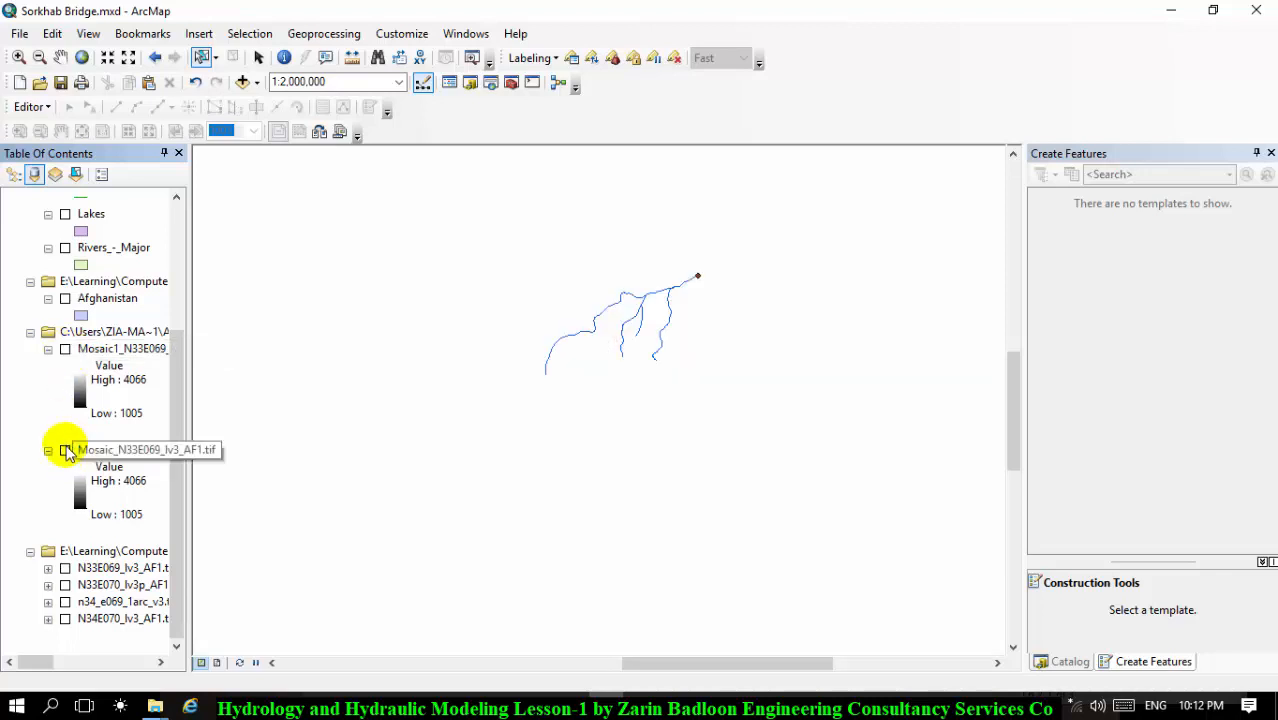
{"action": "left_click", "coordinate": [65, 451]}
{"action": "left_click", "coordinate": [65, 451]}
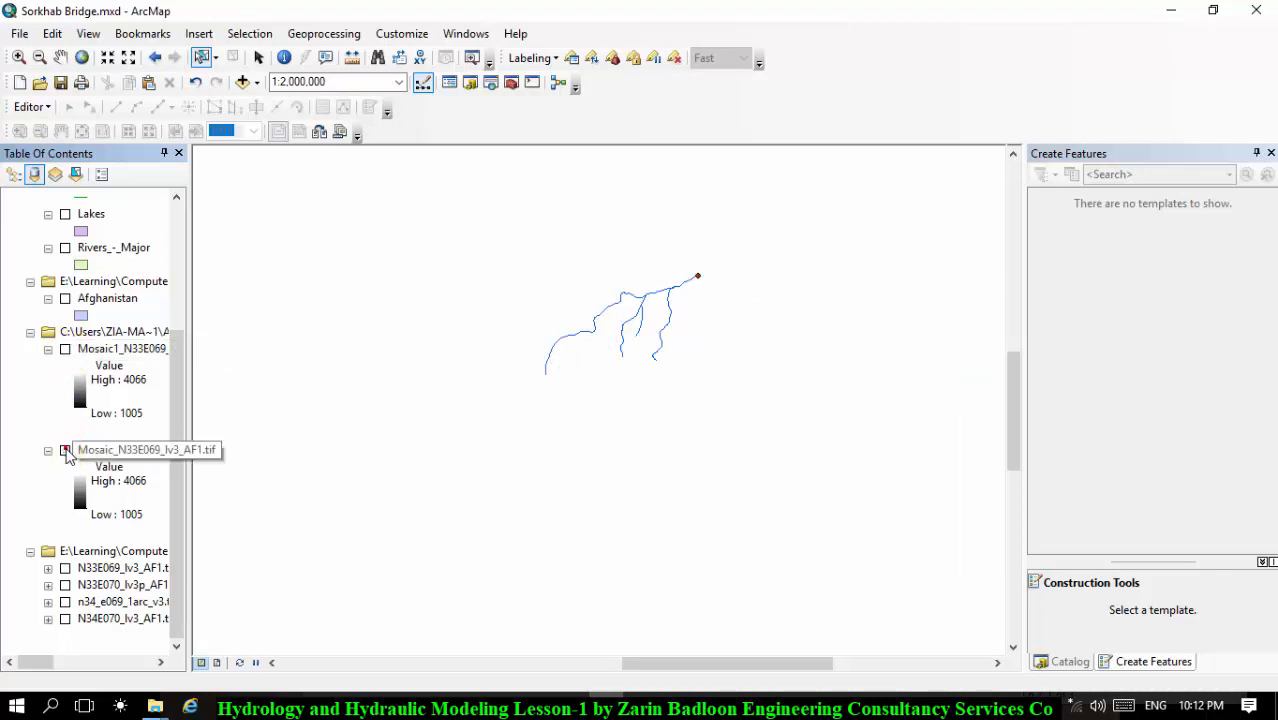
{"action": "left_click", "coordinate": [80, 450]}
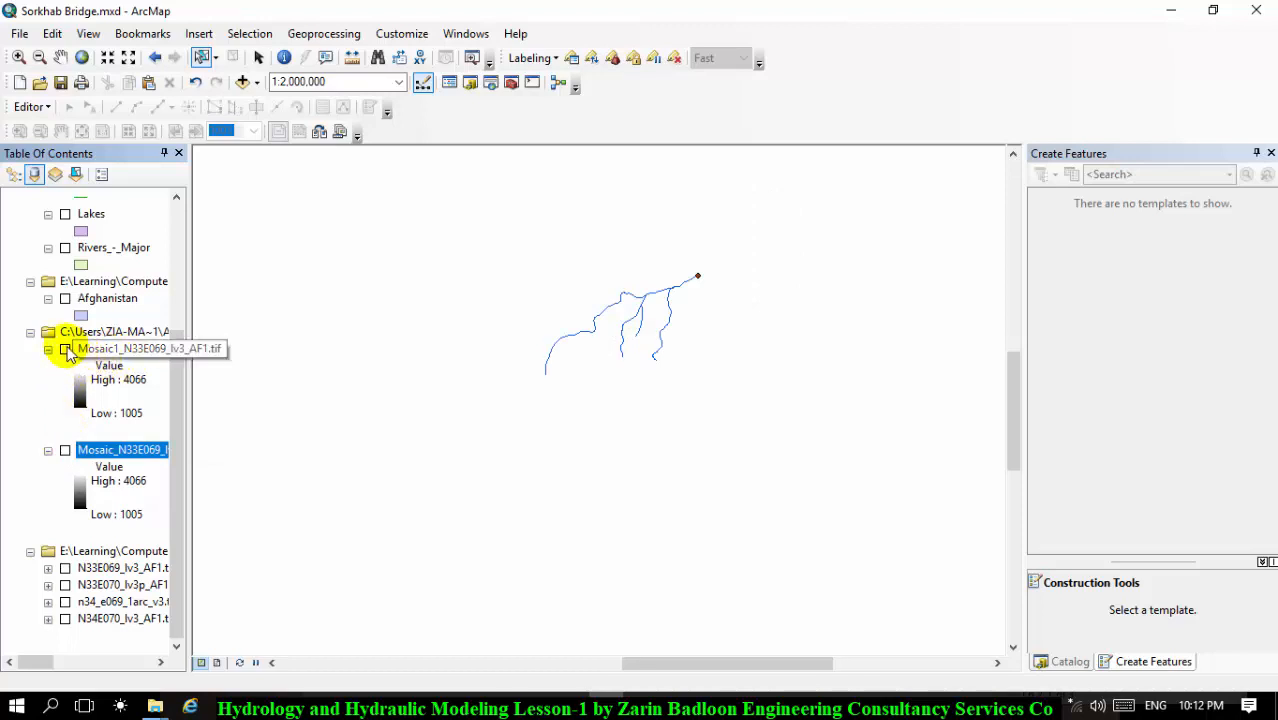
{"action": "left_click", "coordinate": [65, 350]}
{"action": "left_click", "coordinate": [65, 350]}
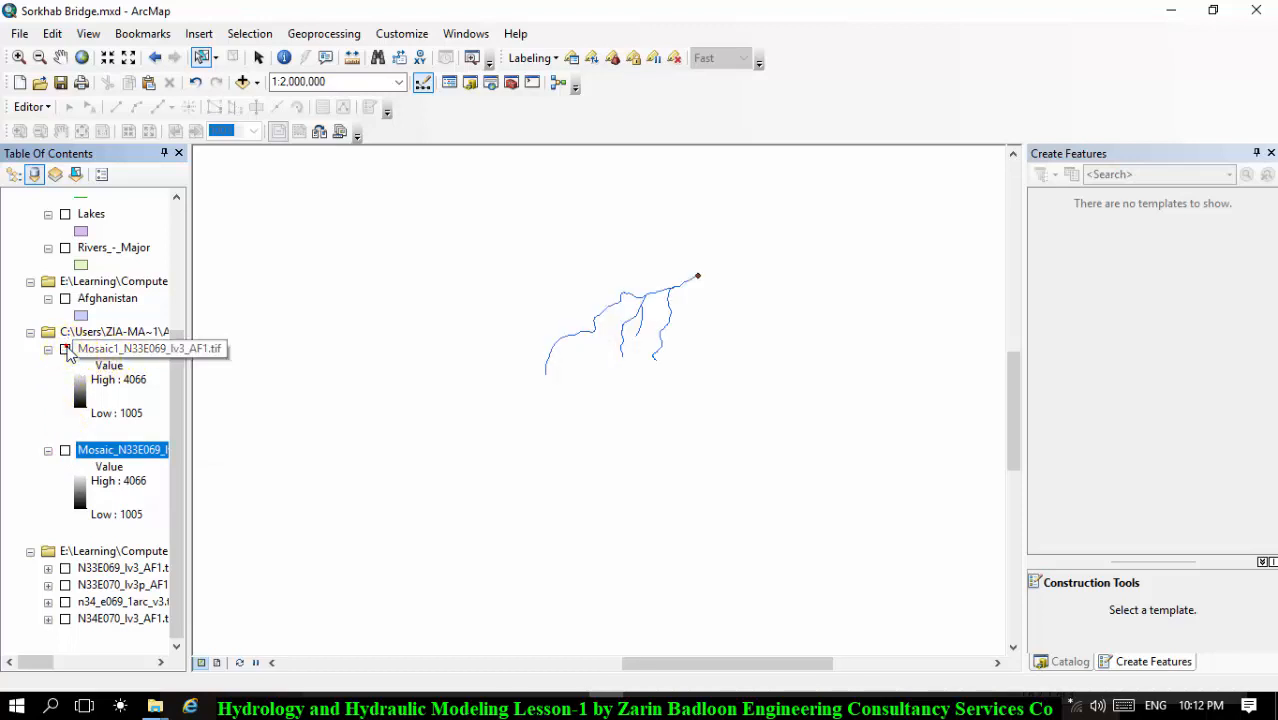
{"action": "left_click", "coordinate": [65, 350]}
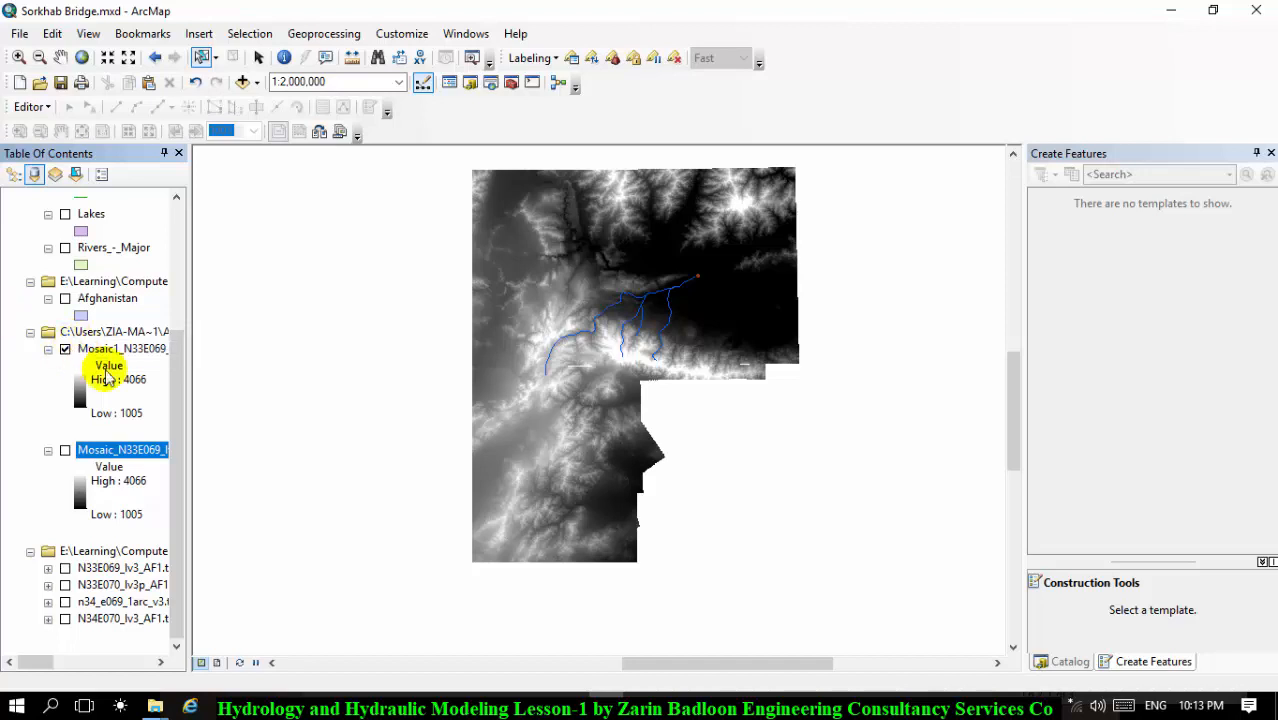
Step: Widen the Table of Contents enough to show the full names of the mosaic and DEM layers
{"action": "left_click_drag", "start_coordinate": [190, 377], "coordinate": [332, 434]}
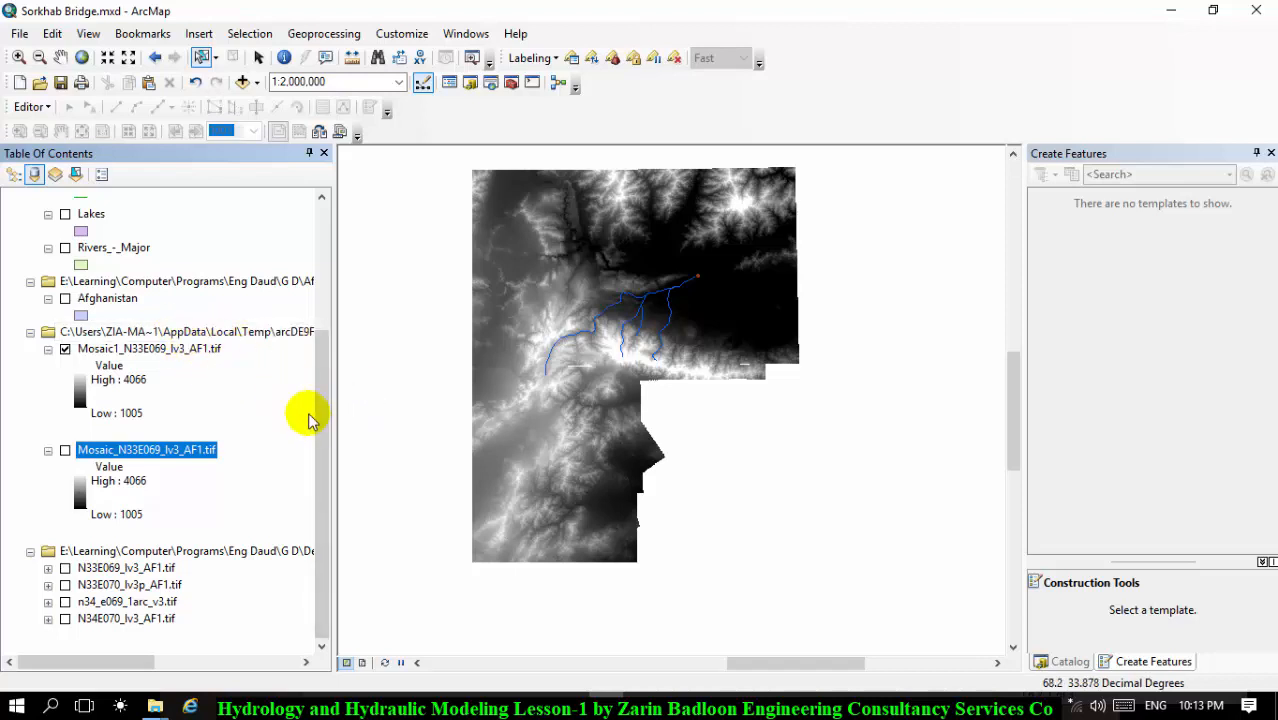
{"action": "left_click_drag", "start_coordinate": [334, 424], "coordinate": [250, 404]}
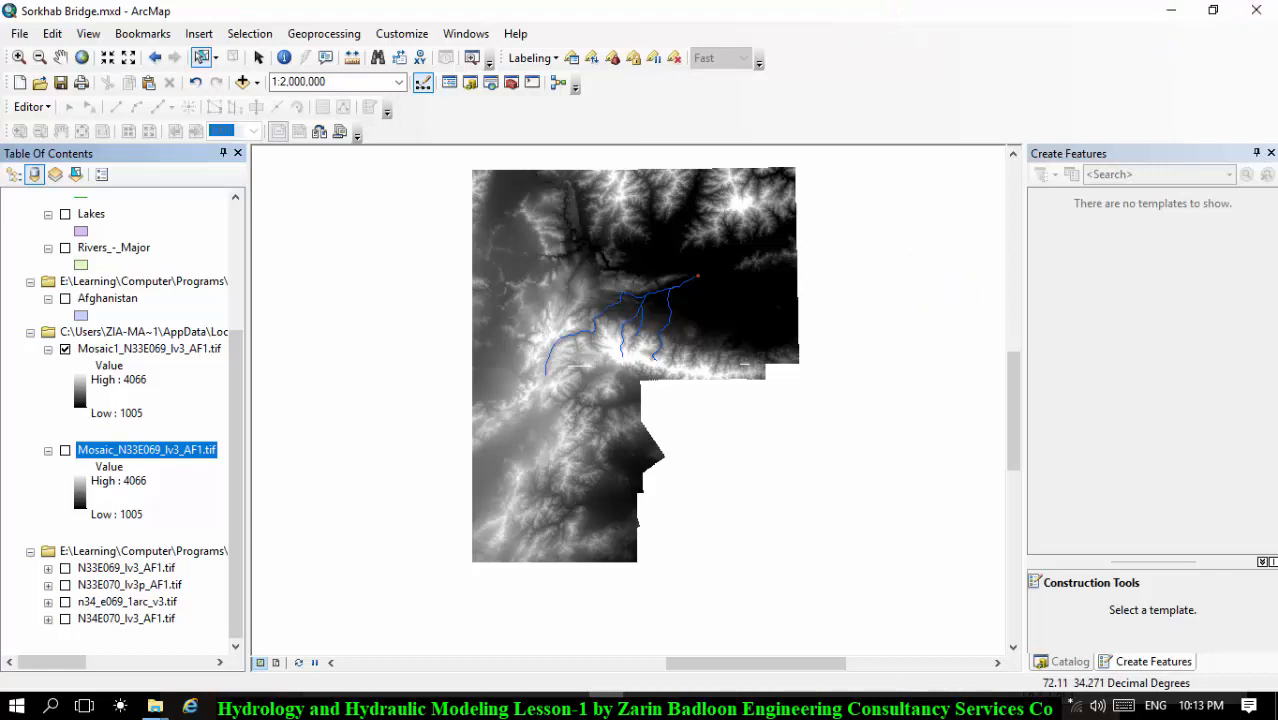
{"action": "scroll", "coordinate": [578, 300], "scroll_direction": "down", "scroll_amount": 3}
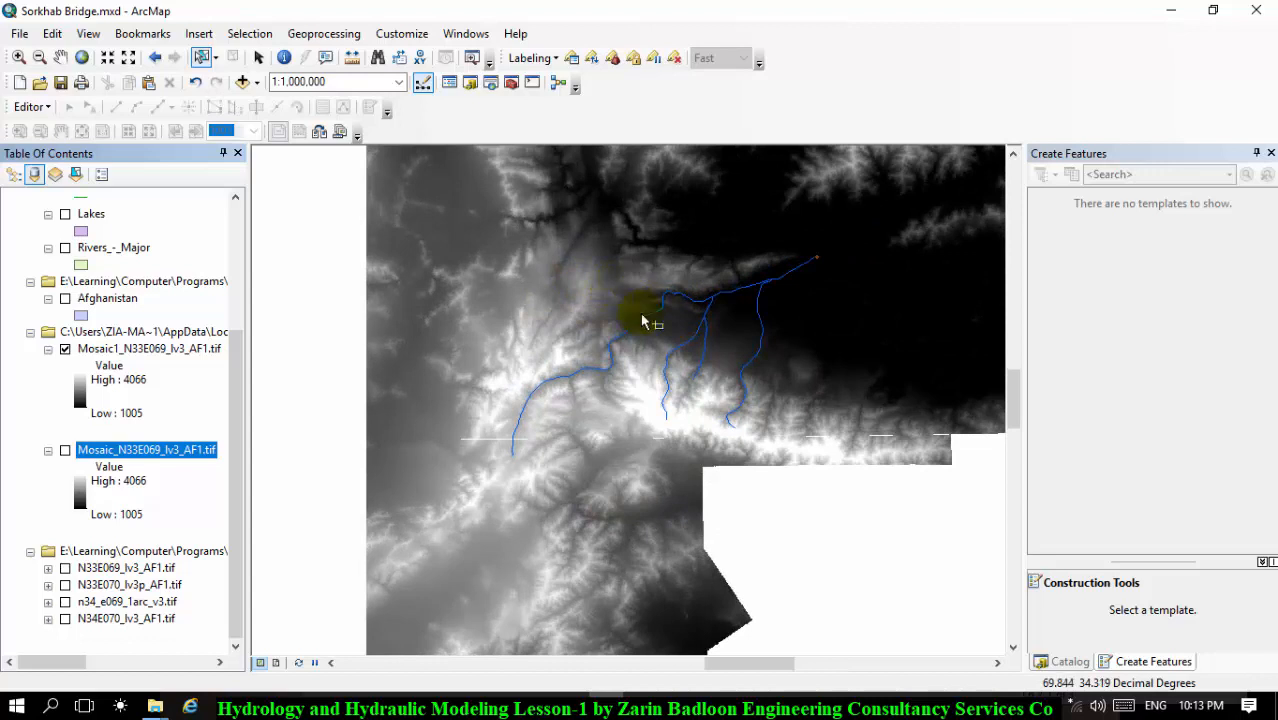
Step: Try to show the Draw toolbar
{"action": "right_click", "coordinate": [896, 91]}
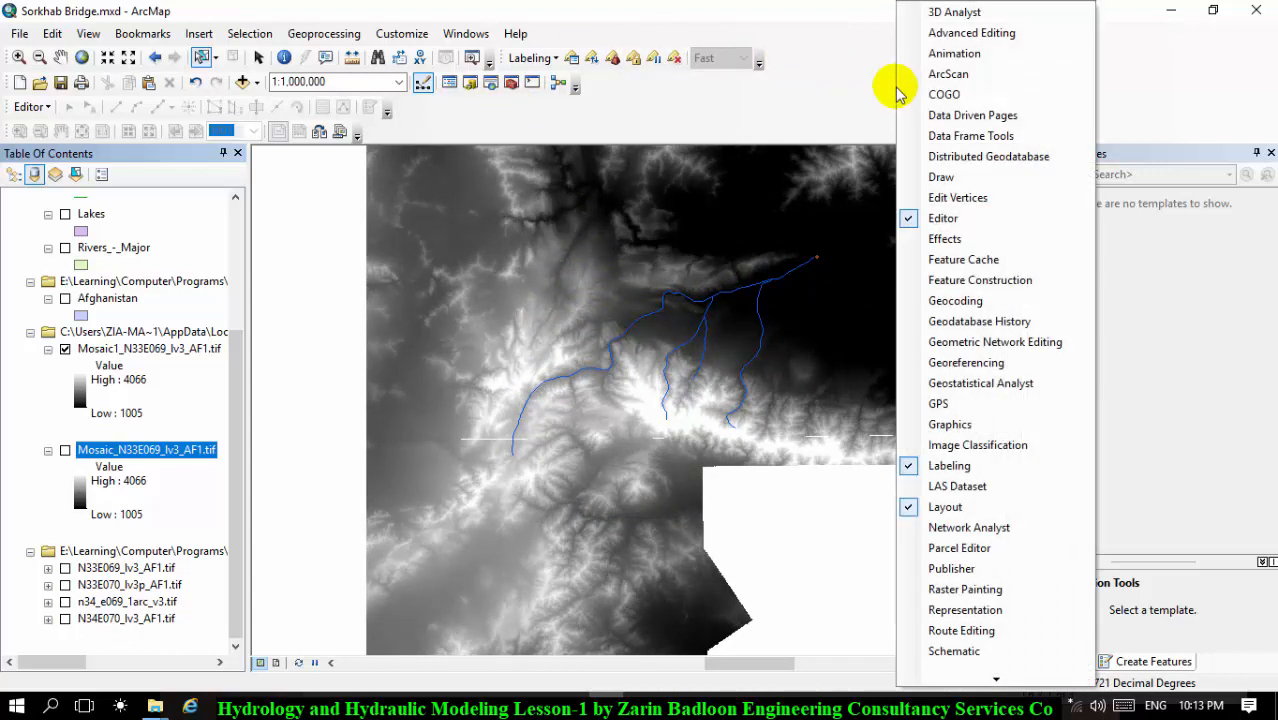
{"action": "left_click", "coordinate": [940, 178]}
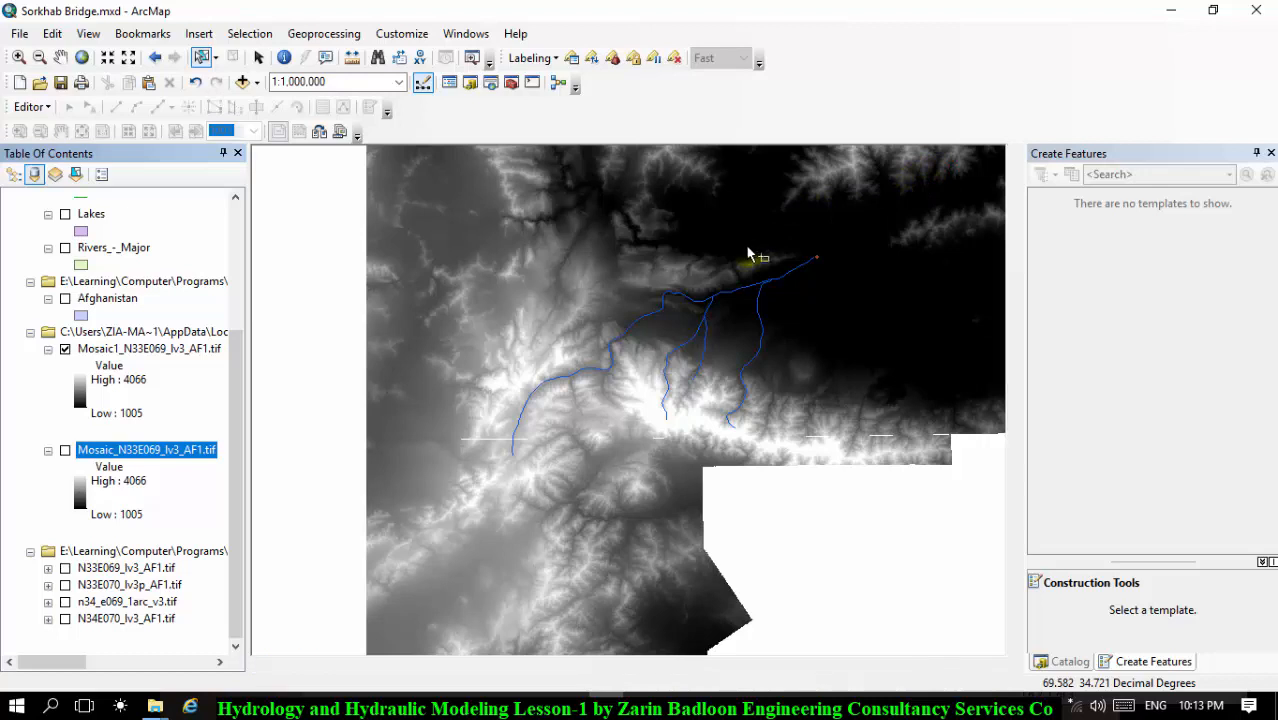
Step: Dock the Draw toolbar in the same row as the Editor toolbar, directly beside it
{"action": "mouse_move", "coordinate": [553, 115]}
{"action": "left_mouse_down"}
{"action": "mouse_move", "coordinate": [633, 206]}
{"action": "mouse_move", "coordinate": [725, 118]}
{"action": "left_mouse_up"}
{"action": "right_click", "coordinate": [725, 120]}
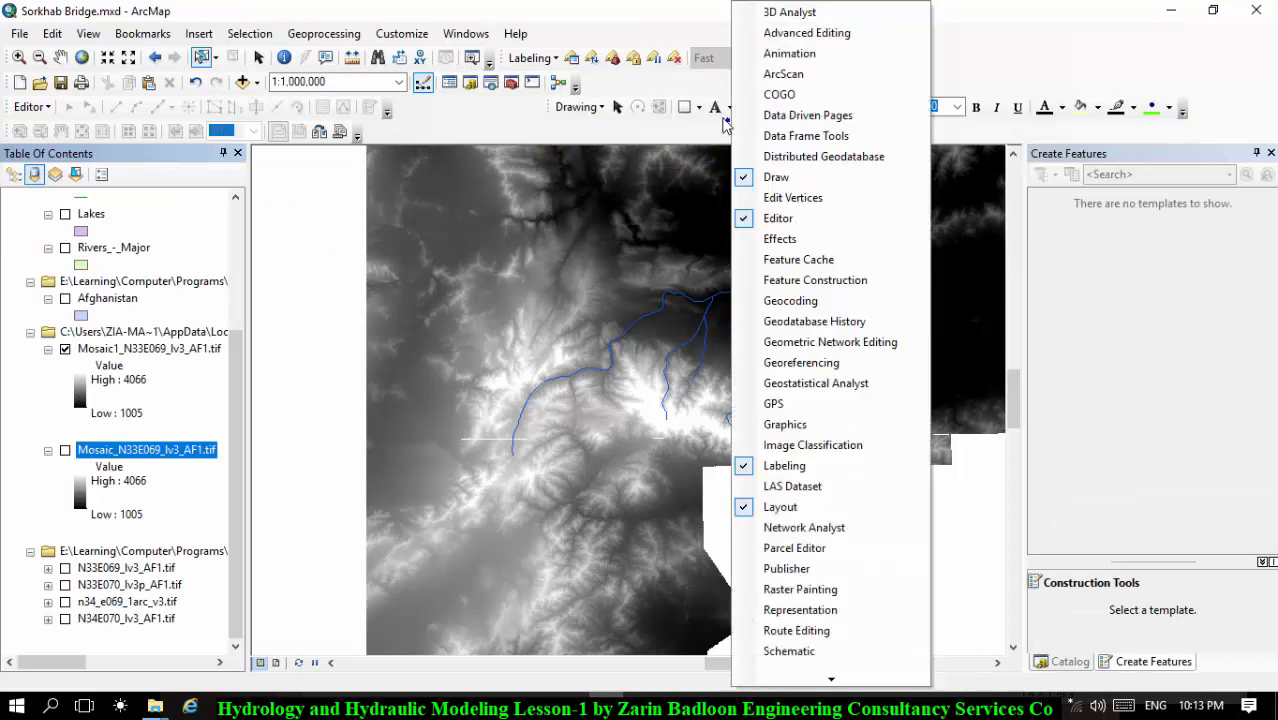
{"action": "left_click", "coordinate": [601, 124]}
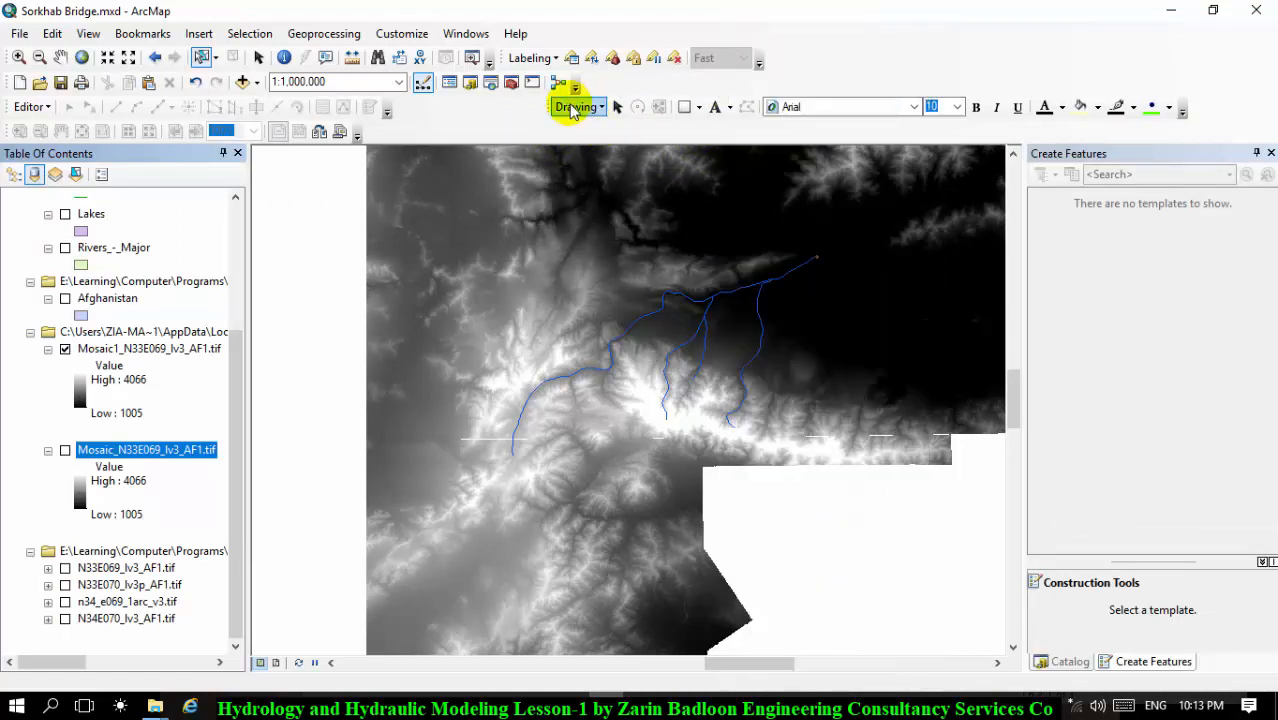
{"action": "left_click_drag", "start_coordinate": [556, 110], "coordinate": [394, 103]}
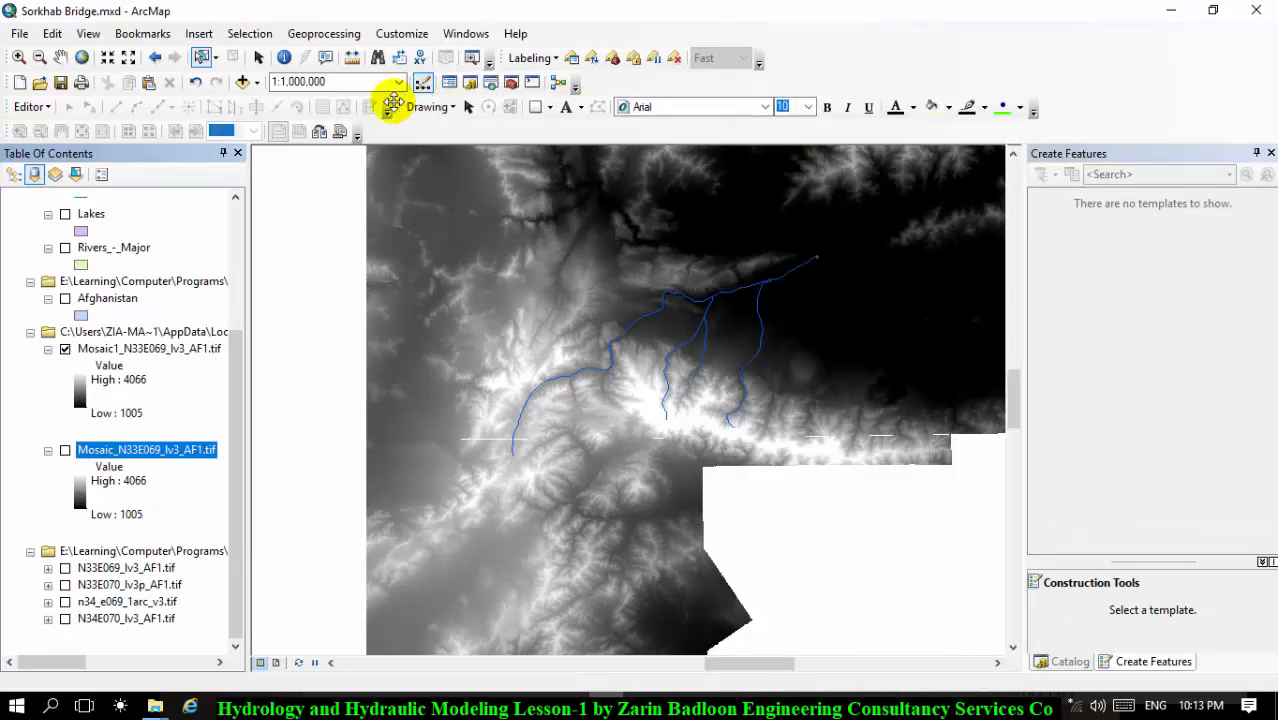
Step: Activate the Polygon drawing tool for outlining the catchment on the mosaic
{"action": "left_click", "coordinate": [549, 107]}
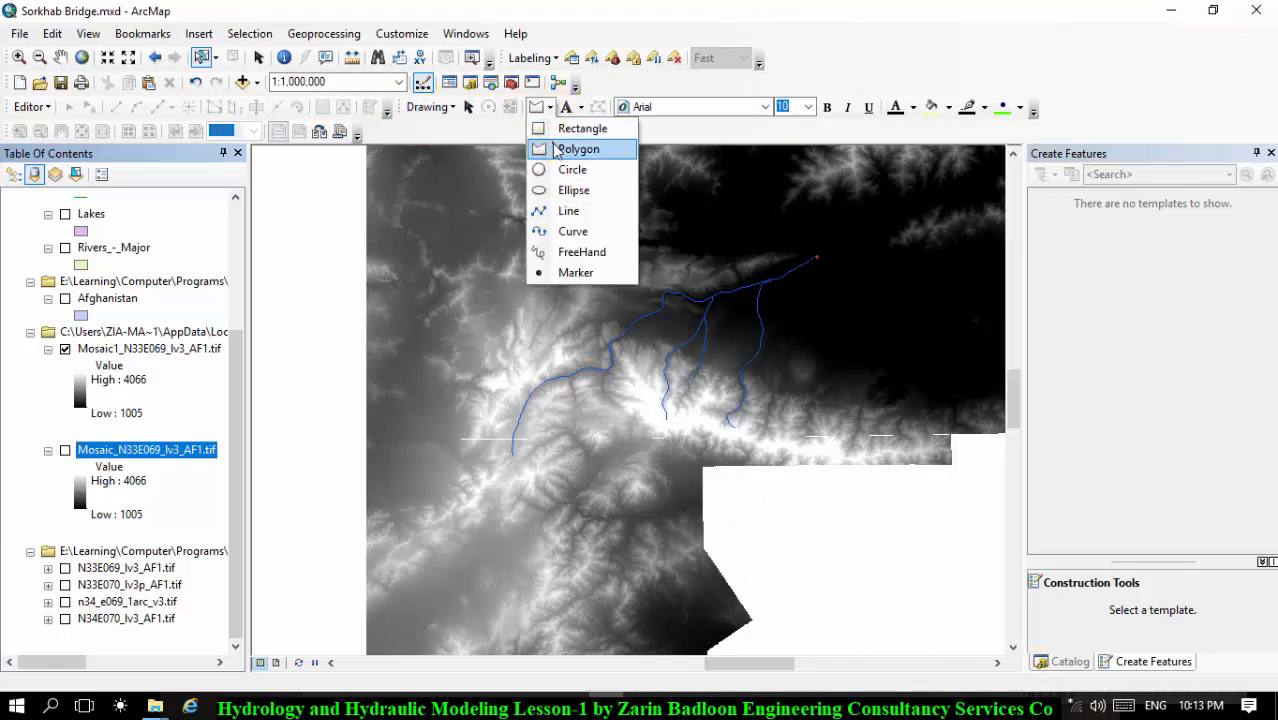
{"action": "left_click", "coordinate": [545, 148]}
{"action": "scroll", "coordinate": [853, 286], "scroll_direction": "down", "scroll_amount": 1}
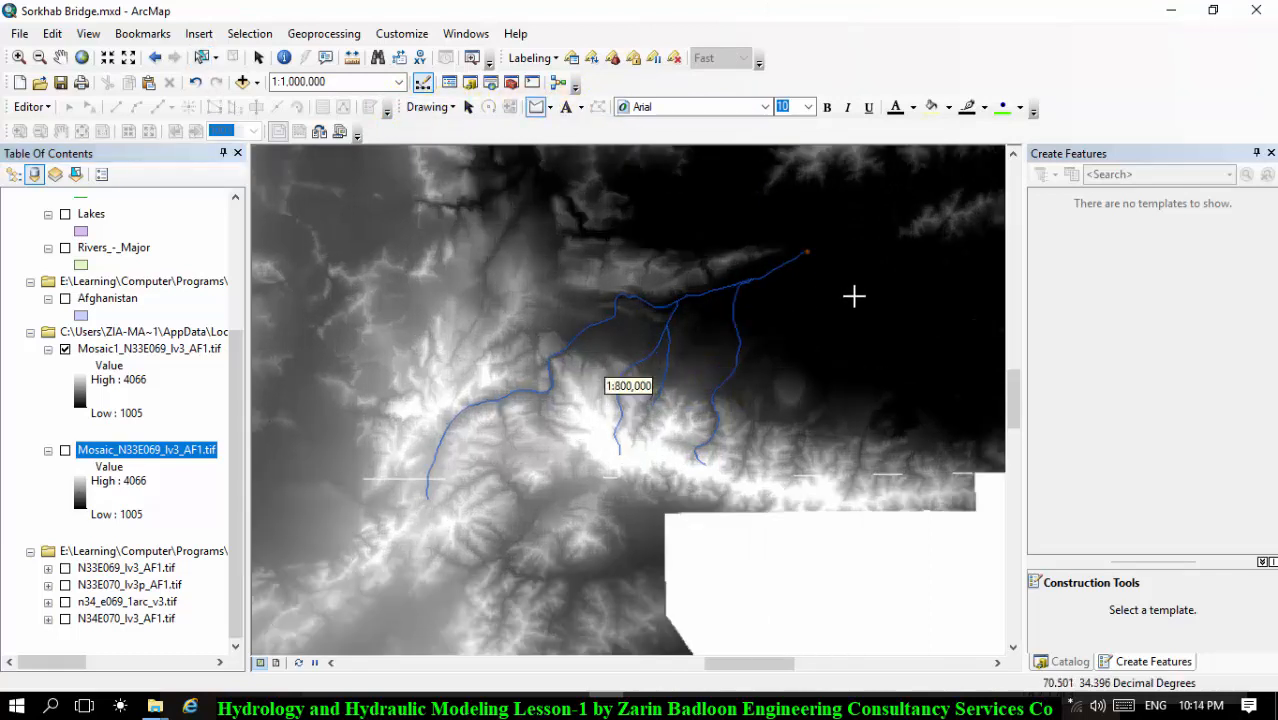
{"action": "scroll", "coordinate": [845, 360], "scroll_direction": "down", "scroll_amount": 1}
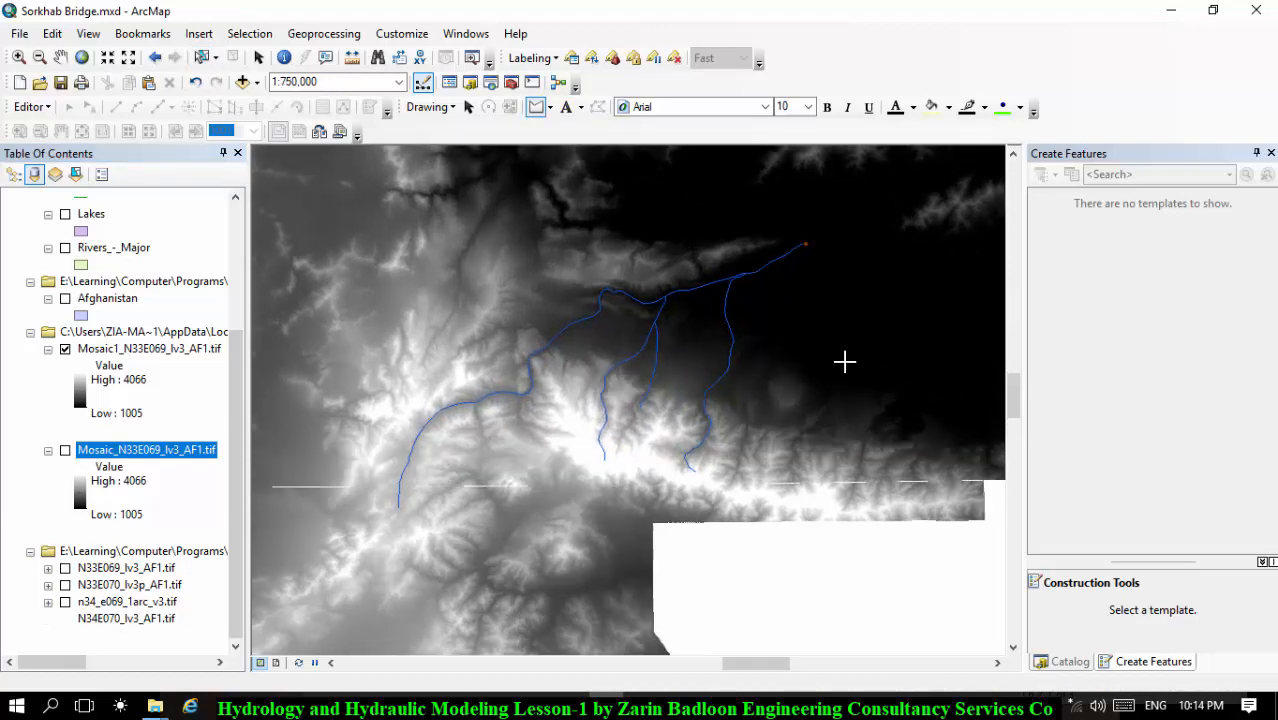
{"action": "scroll", "coordinate": [708, 353], "scroll_direction": "up", "scroll_amount": 3}
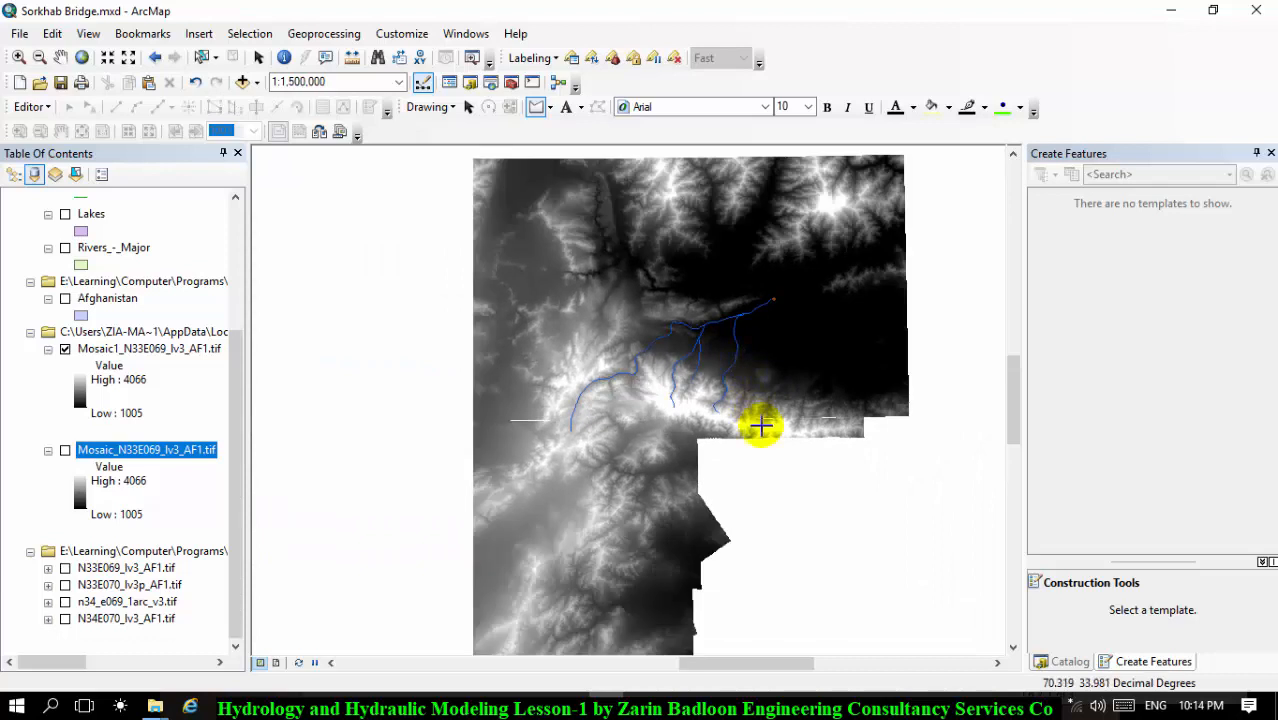
{"action": "scroll", "coordinate": [760, 420], "scroll_direction": "down", "scroll_amount": 1}
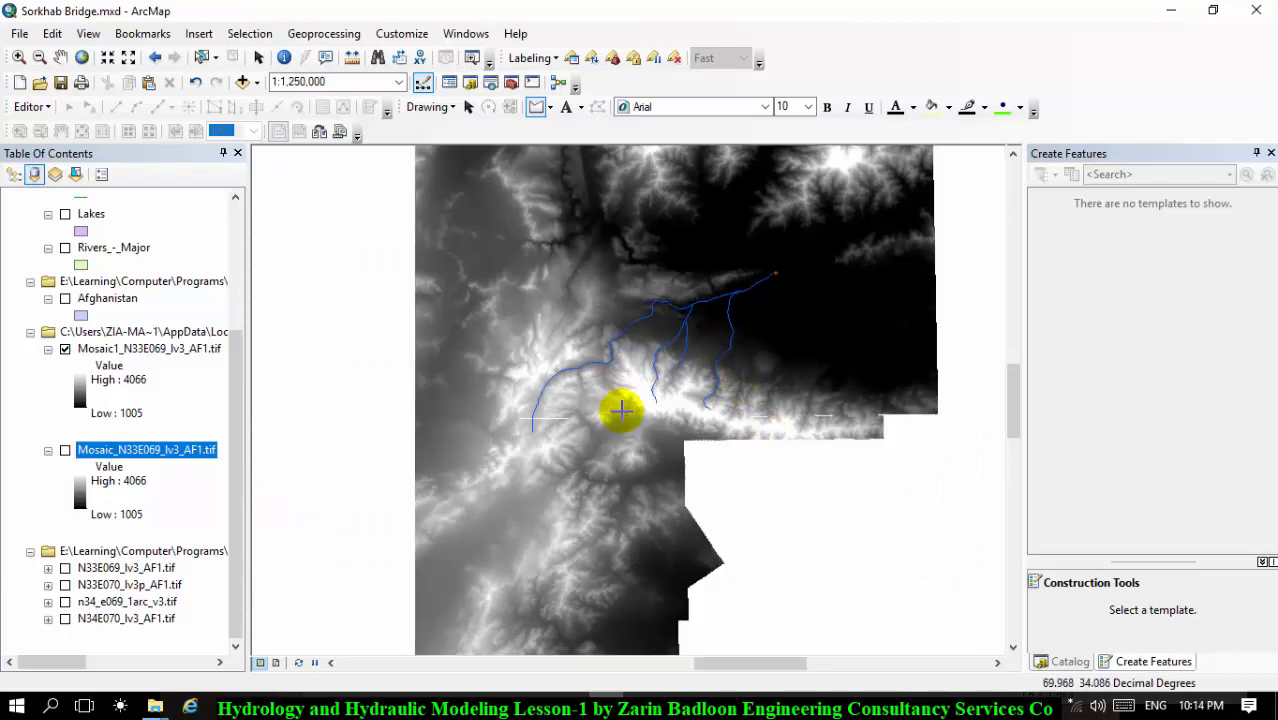
Step: Apply the pale-cyan, green, orange, brown and white elevation color ramp to Mosaic1_N33E069_lv3_AF1.tif
{"action": "left_click", "coordinate": [88, 405]}
{"action": "left_click", "coordinate": [88, 405]}
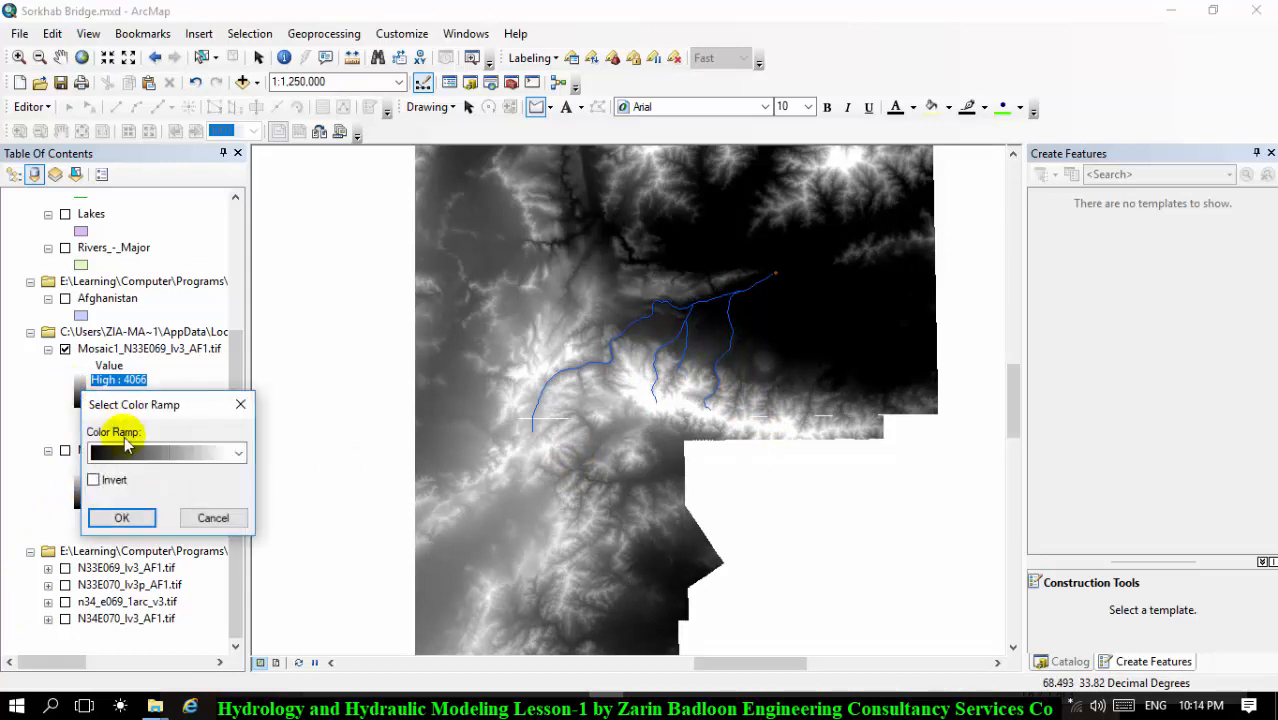
{"action": "left_click", "coordinate": [130, 455]}
{"action": "left_click_drag", "start_coordinate": [242, 328], "coordinate": [228, 214]}
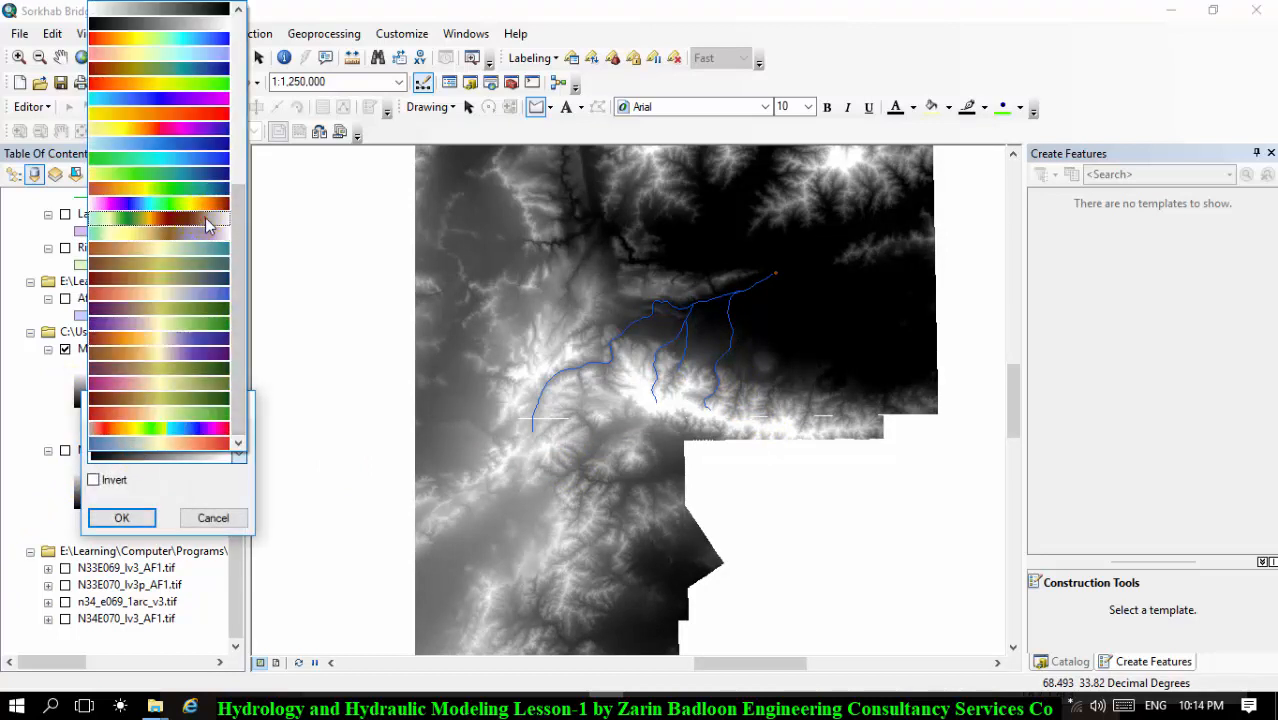
{"action": "left_click", "coordinate": [207, 228]}
{"action": "left_click", "coordinate": [132, 517]}
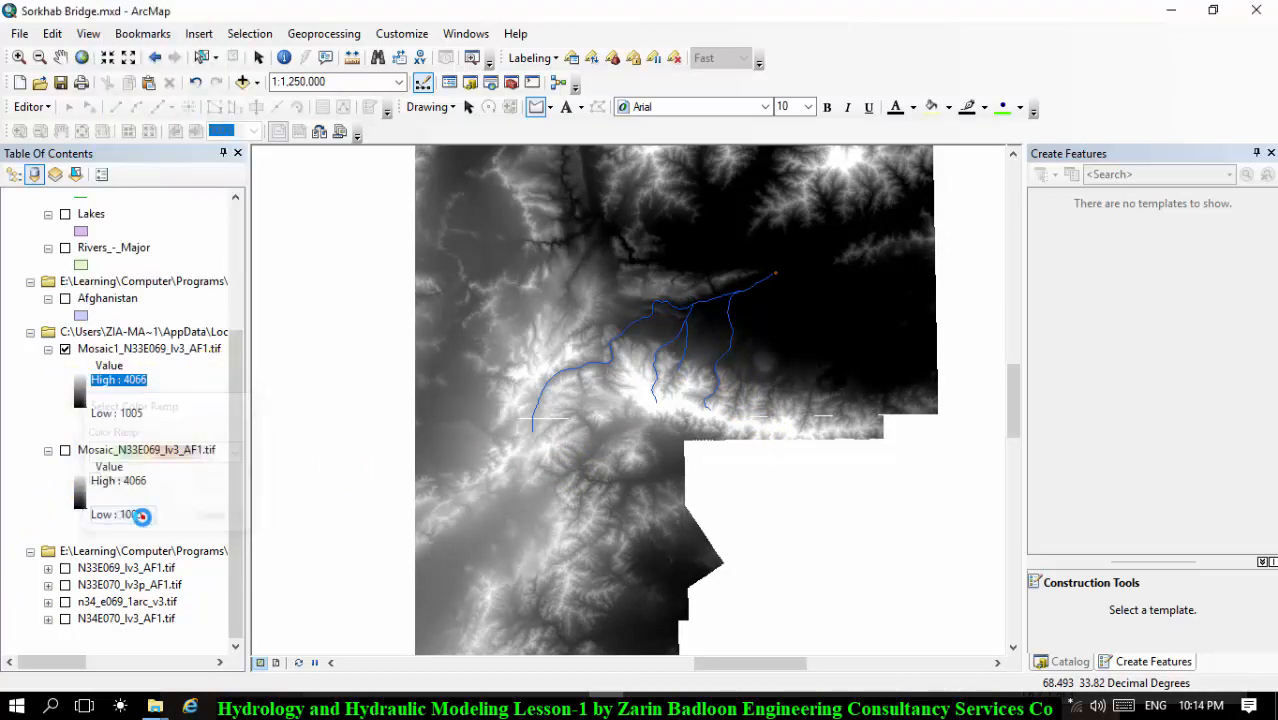
Step: Turn on the Rivers layer over the colored mosaic around the main river and bridge point
{"action": "scroll", "coordinate": [728, 233], "scroll_direction": "down", "scroll_amount": 3}
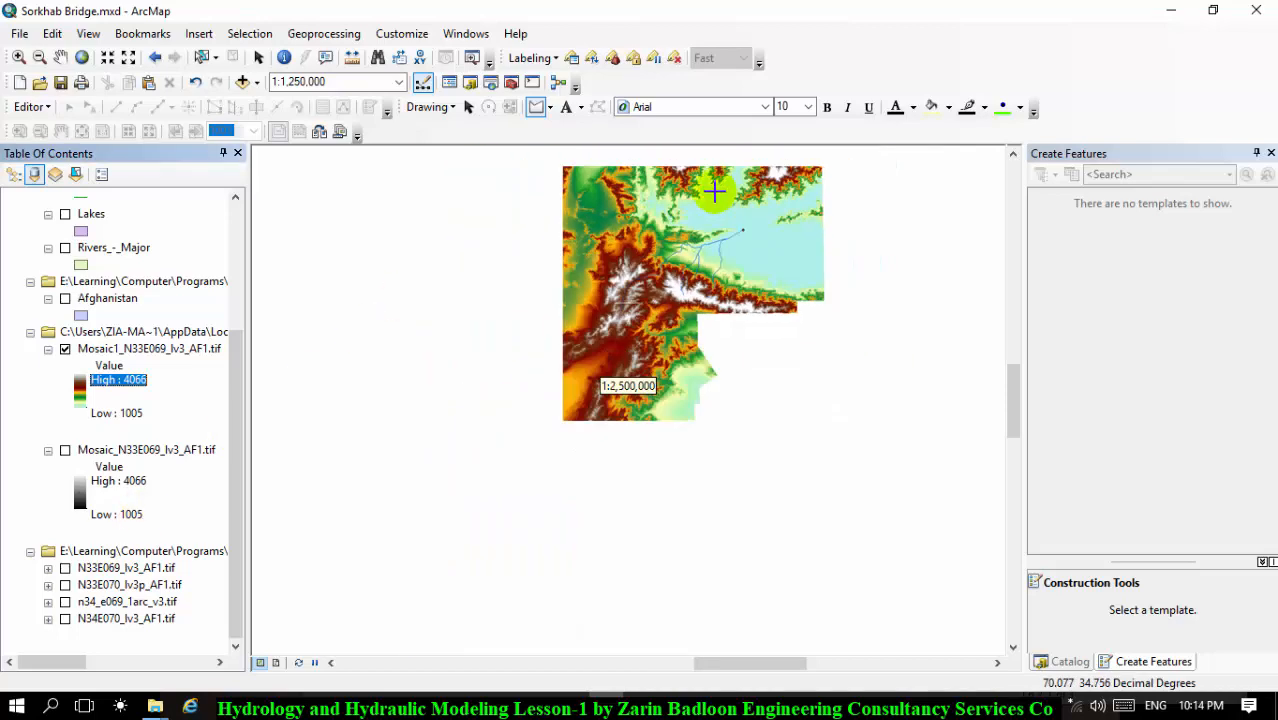
{"action": "scroll", "coordinate": [728, 233], "scroll_direction": "up", "scroll_amount": 3}
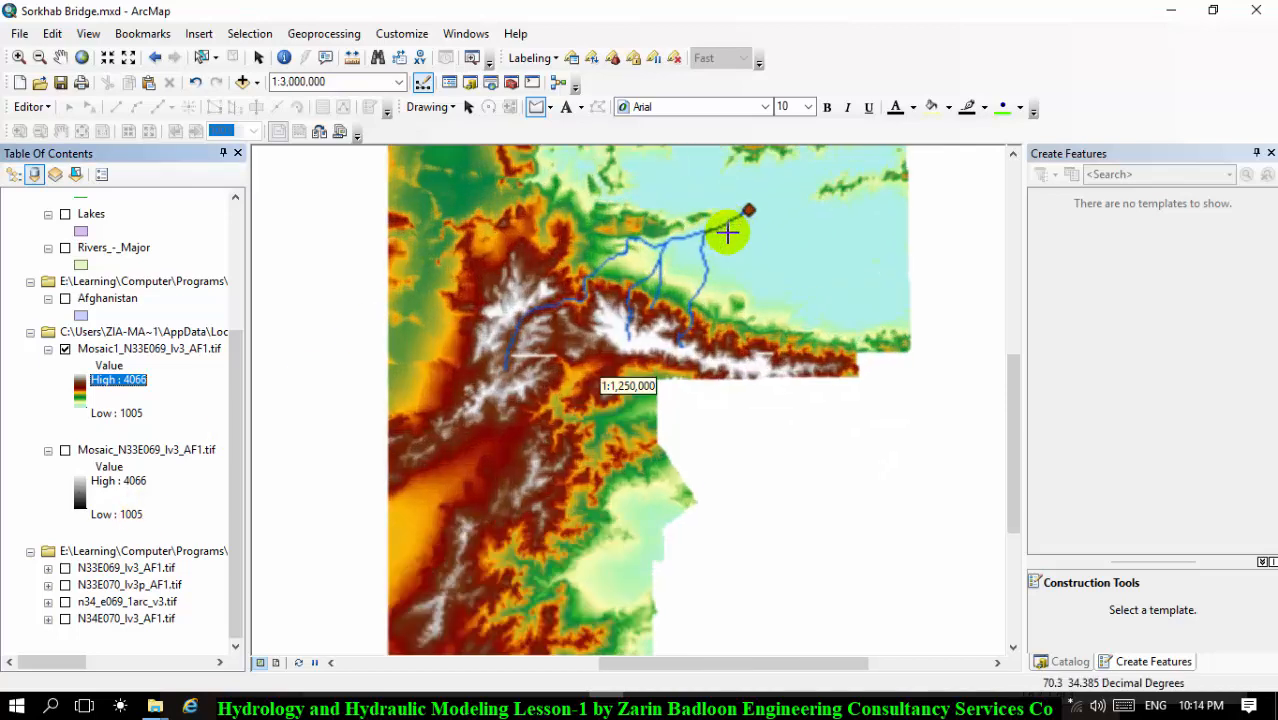
{"action": "scroll", "coordinate": [705, 226], "scroll_direction": "up", "scroll_amount": 1}
{"action": "scroll", "coordinate": [624, 197], "scroll_direction": "down", "scroll_amount": 1}
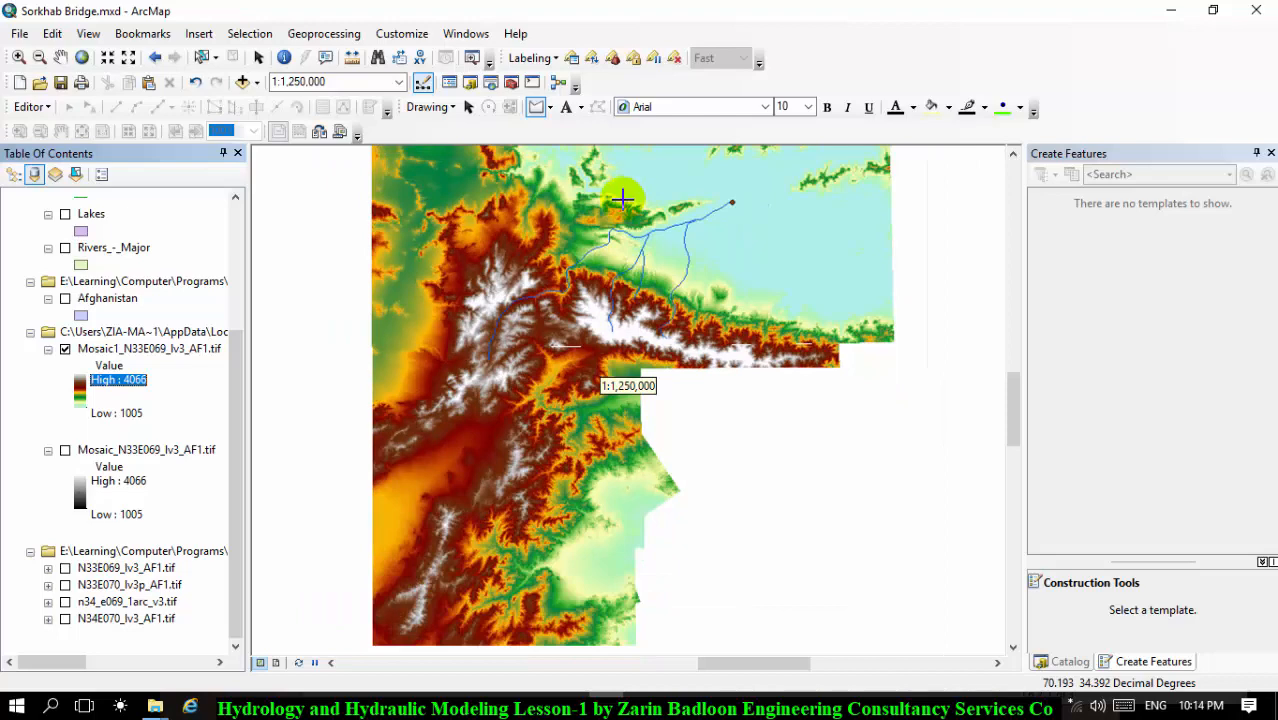
{"action": "scroll", "coordinate": [553, 243], "scroll_direction": "up", "scroll_amount": 1}
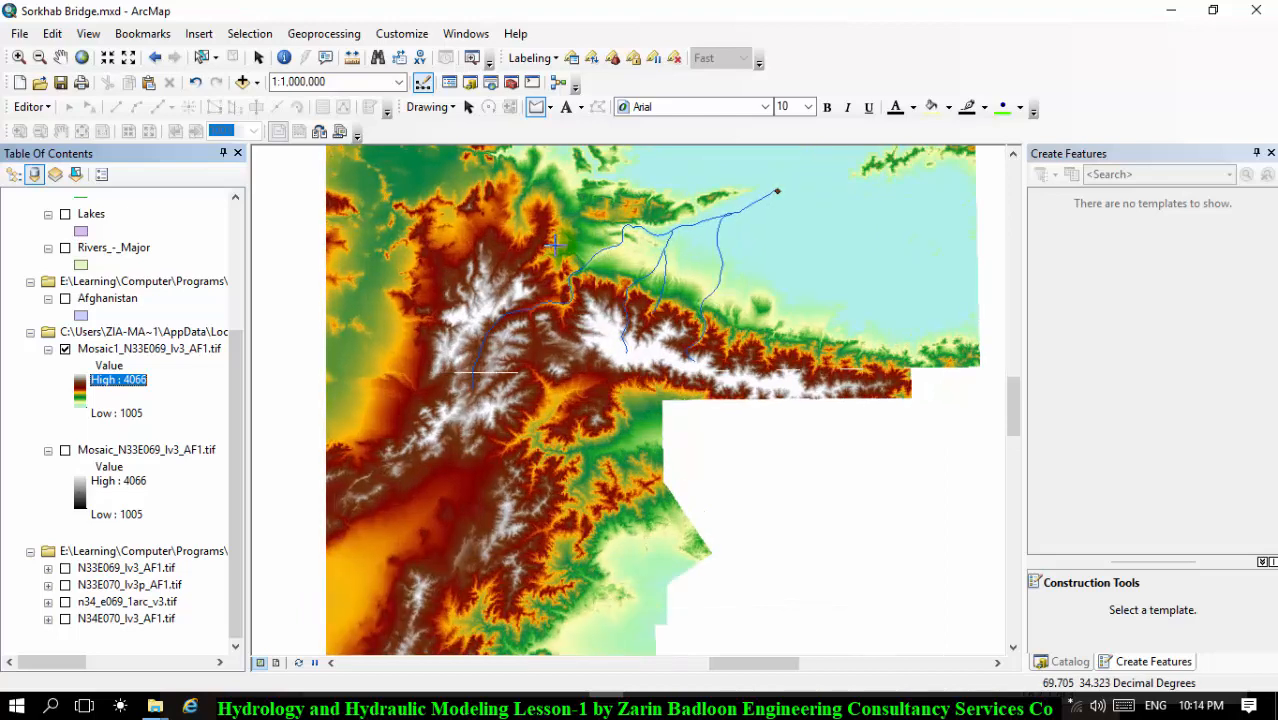
{"action": "scroll", "coordinate": [68, 360], "scroll_direction": "up", "scroll_amount": 3}
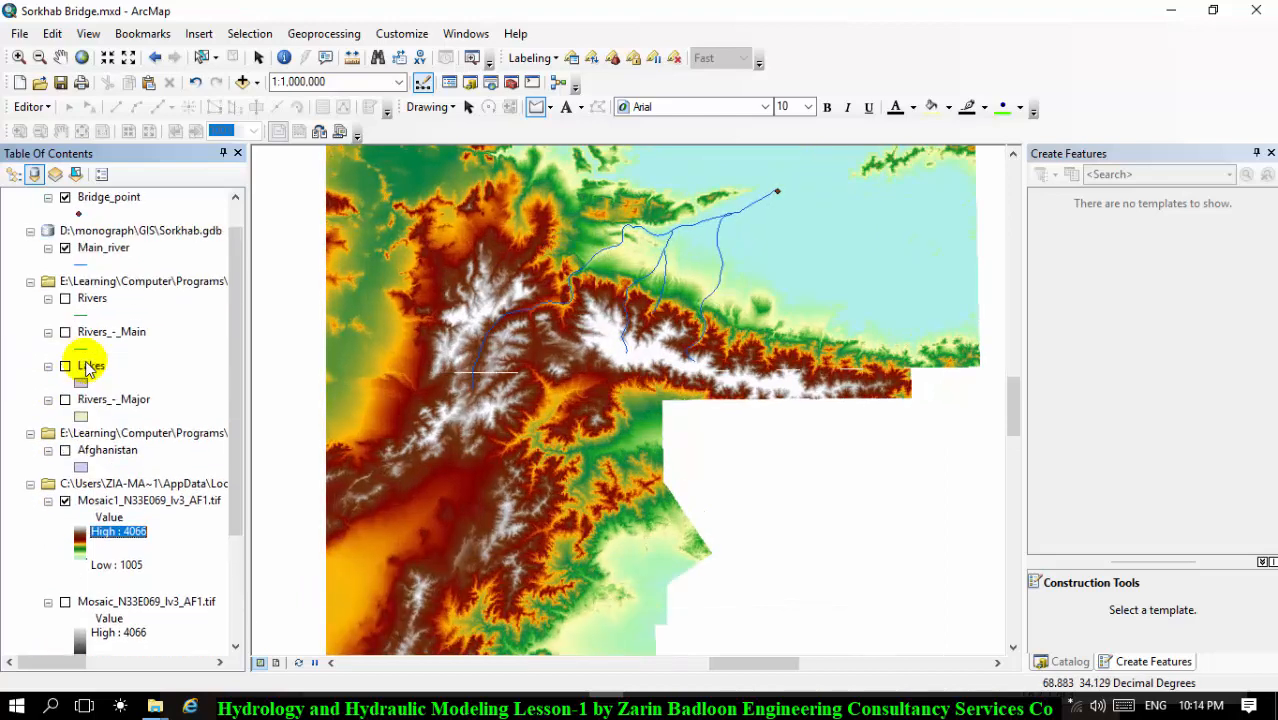
{"action": "scroll", "coordinate": [85, 364], "scroll_direction": "down", "scroll_amount": 1}
{"action": "scroll", "coordinate": [104, 287], "scroll_direction": "up", "scroll_amount": 2}
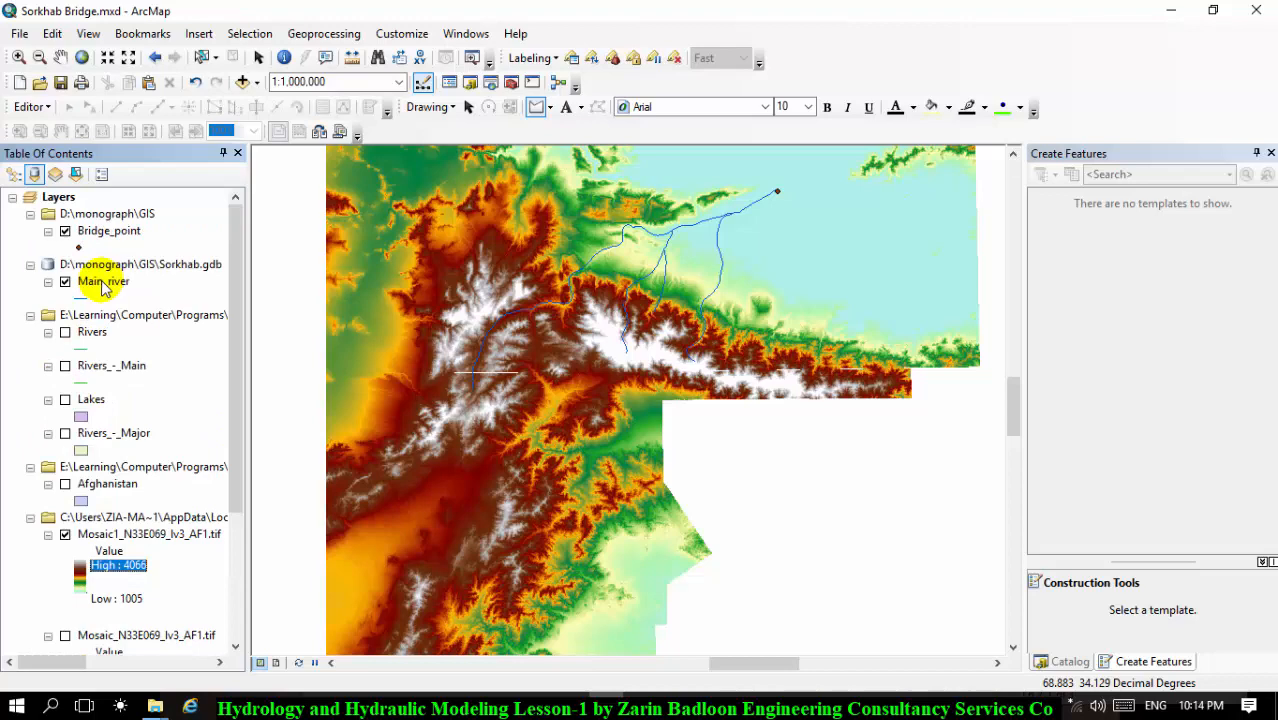
{"action": "left_click", "coordinate": [64, 334]}
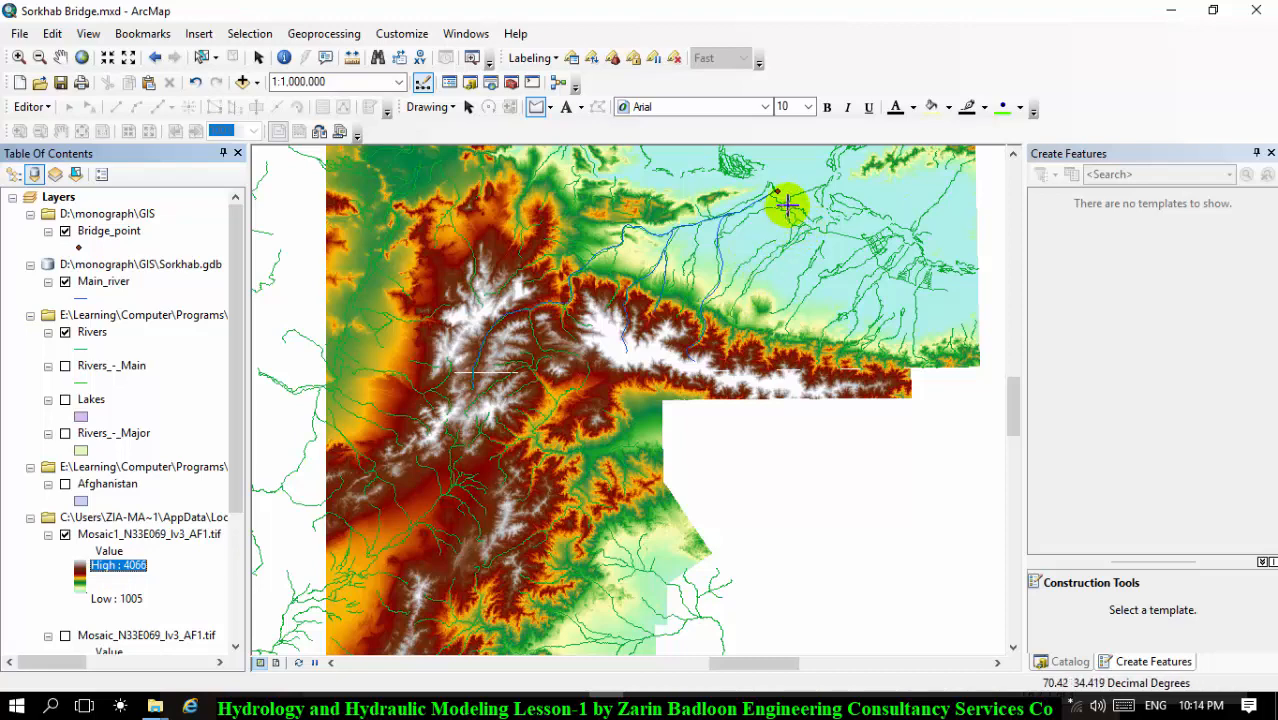
Step: Start the catchment polygon near the bridge point and trace its eastern boundary south to the snow-white mountain ridge
{"action": "left_click", "coordinate": [768, 246]}
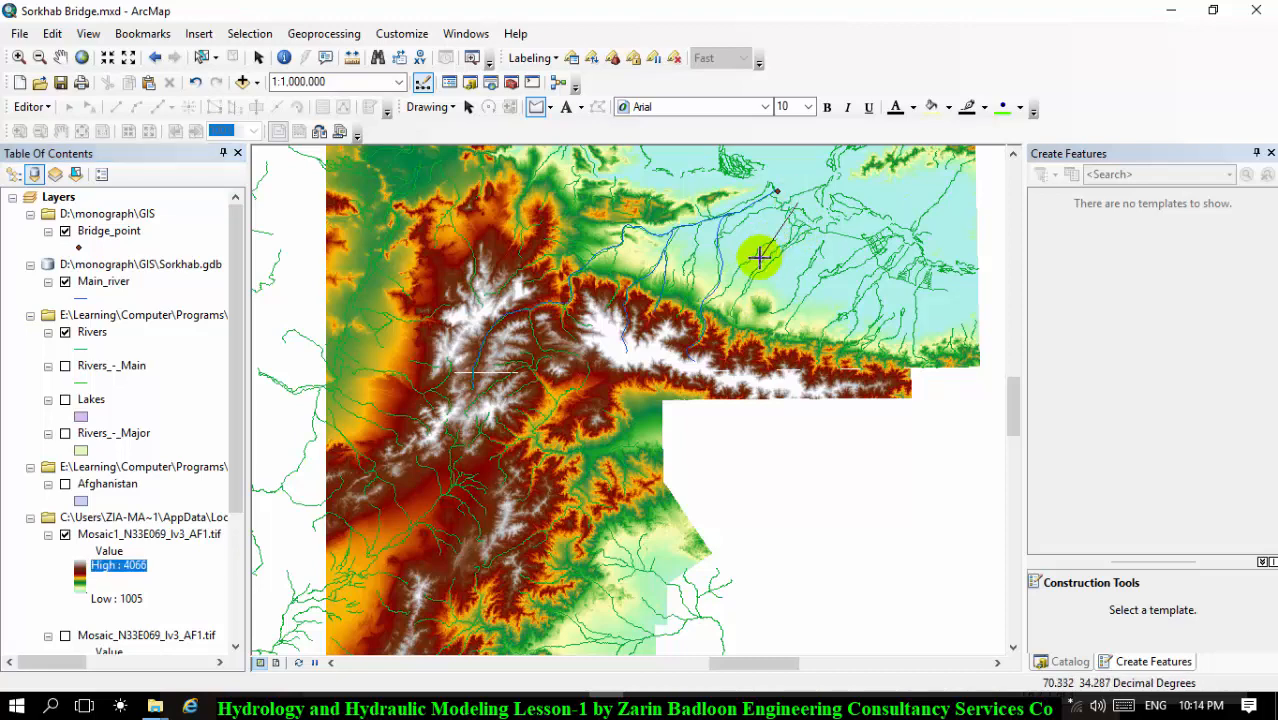
{"action": "left_click", "coordinate": [759, 260]}
{"action": "scroll", "coordinate": [713, 347], "scroll_direction": "up", "scroll_amount": 1}
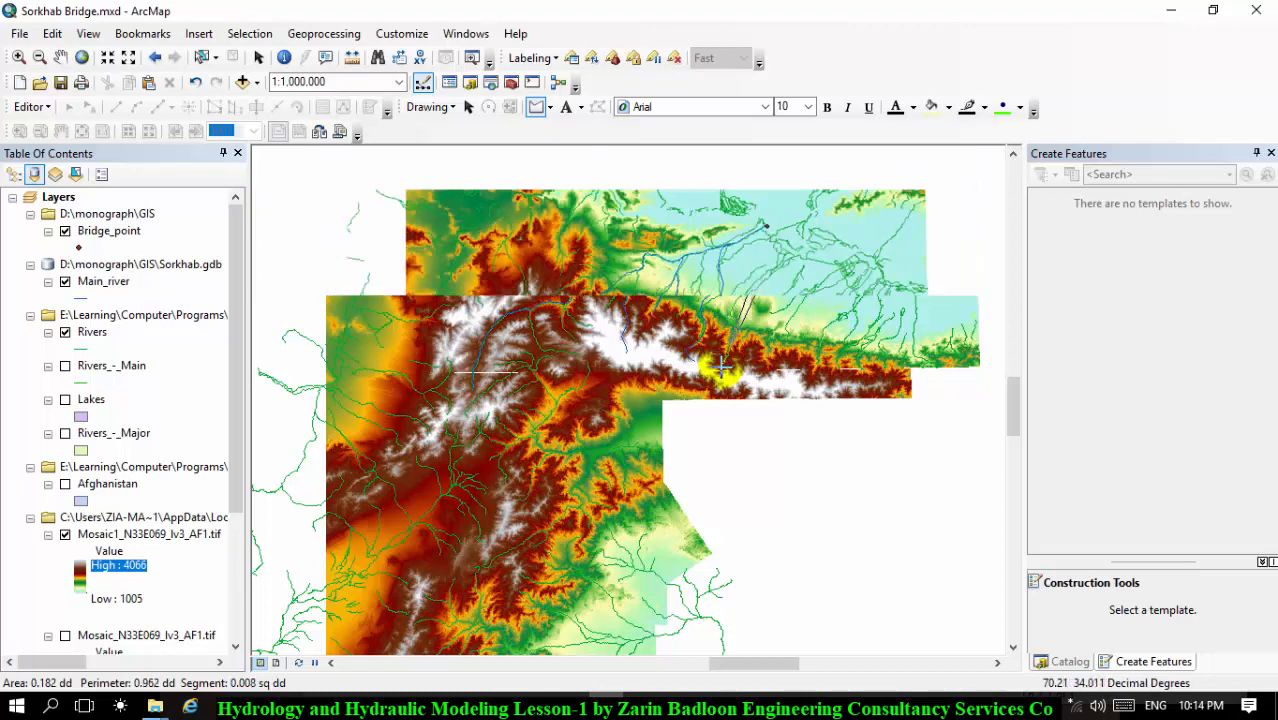
{"action": "scroll", "coordinate": [733, 349], "scroll_direction": "up", "scroll_amount": 2}
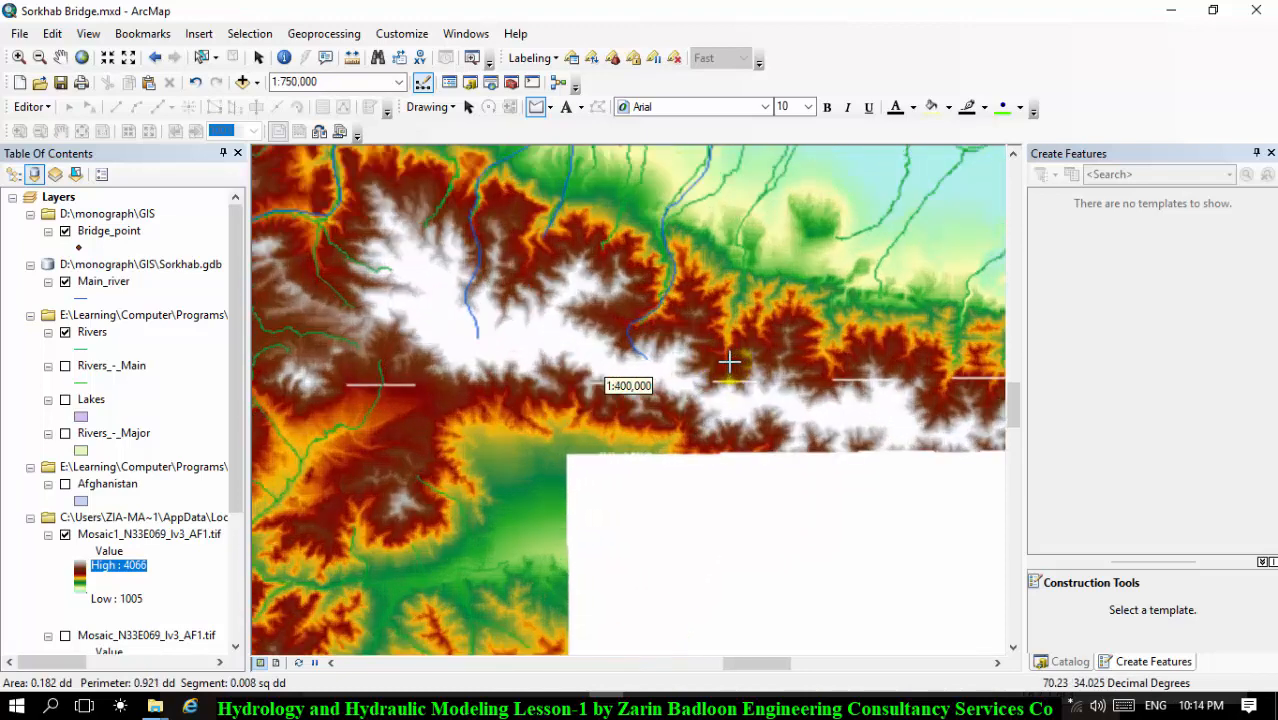
{"action": "left_click", "coordinate": [697, 378]}
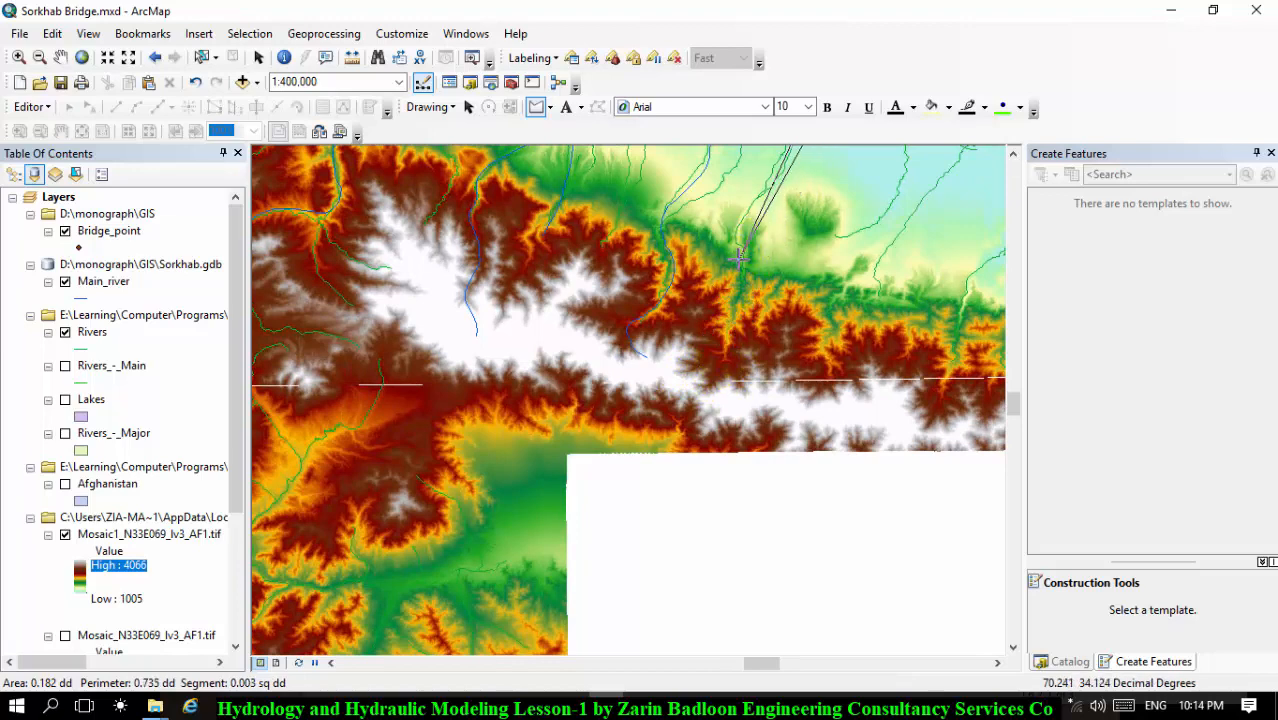
{"action": "left_click", "coordinate": [713, 357]}
{"action": "left_click", "coordinate": [657, 363]}
{"action": "left_click", "coordinate": [685, 380]}
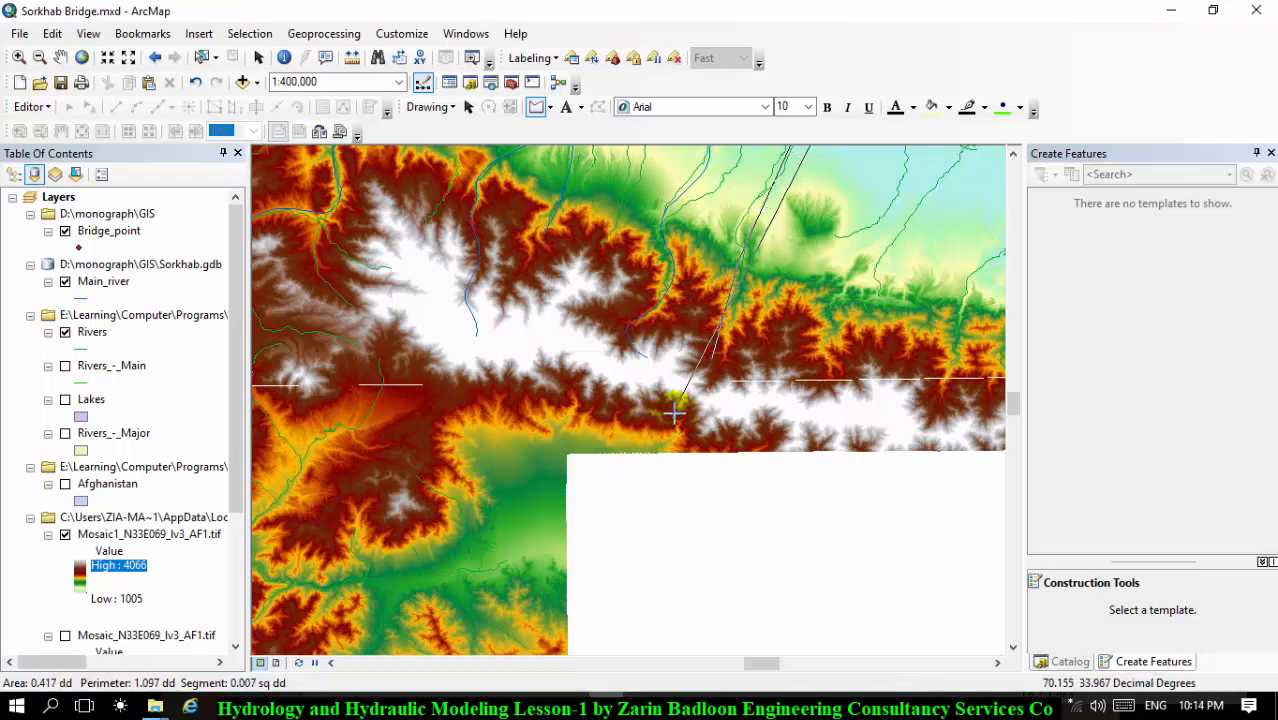
{"action": "left_click", "coordinate": [677, 395]}
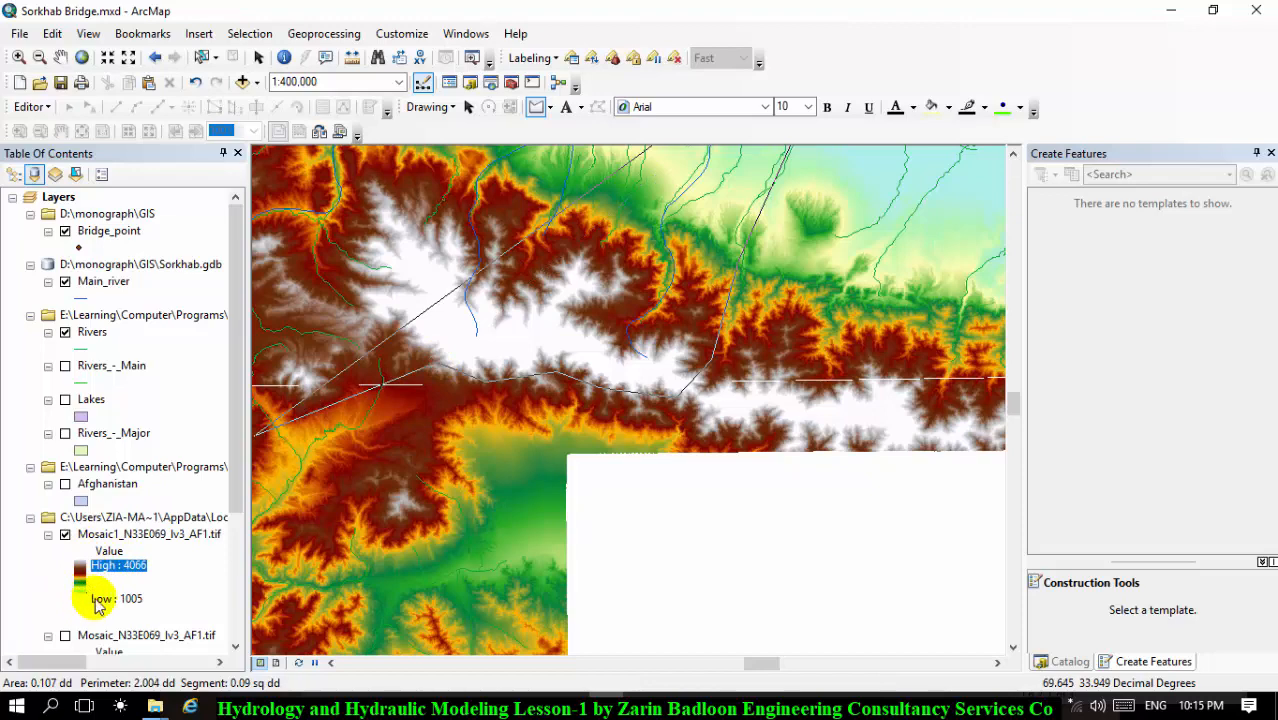
Step: Extend the catchment polygon west along the southern edge of the ridge and north around the head of the river branch
{"action": "scroll", "coordinate": [481, 408], "scroll_direction": "up", "scroll_amount": 1}
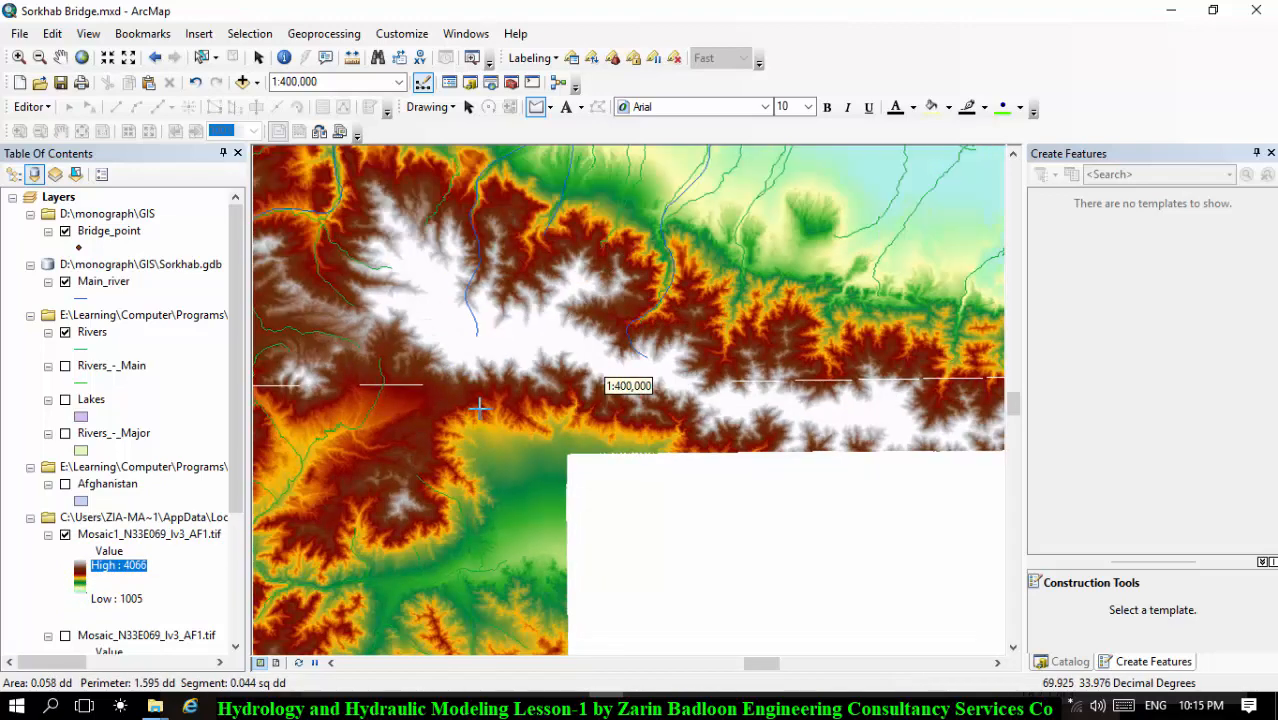
{"action": "scroll", "coordinate": [355, 245], "scroll_direction": "up", "scroll_amount": 2}
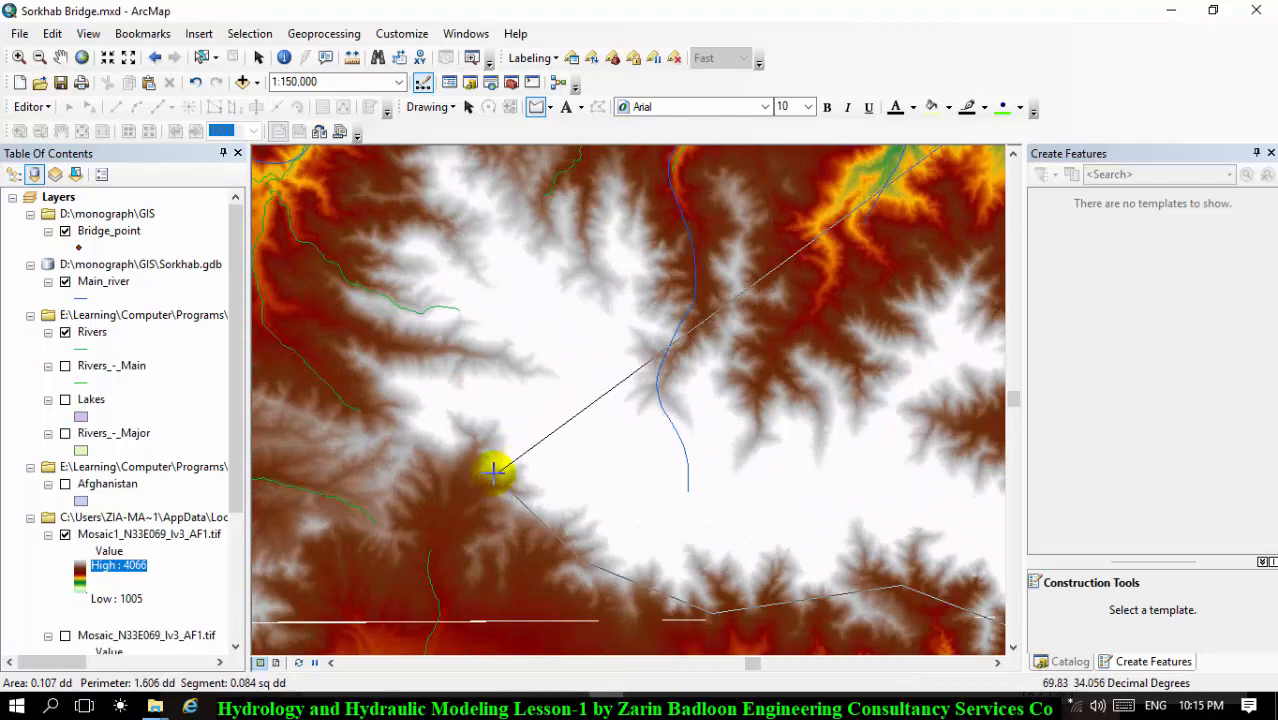
{"action": "left_click", "coordinate": [505, 462]}
{"action": "left_click", "coordinate": [530, 354]}
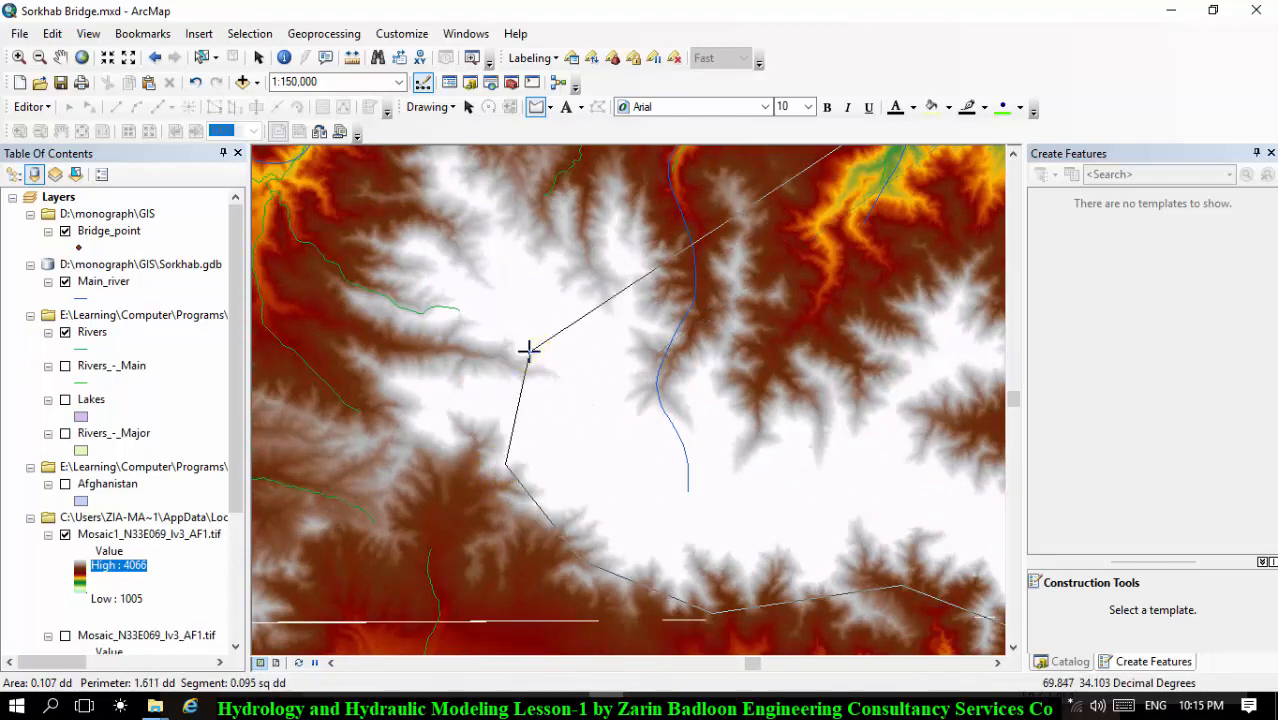
Step: Examine the river branches and ridges southwest of the last polygon vertex to find where the catchment divide runs
{"action": "scroll", "coordinate": [537, 471], "scroll_direction": "up", "scroll_amount": 1}
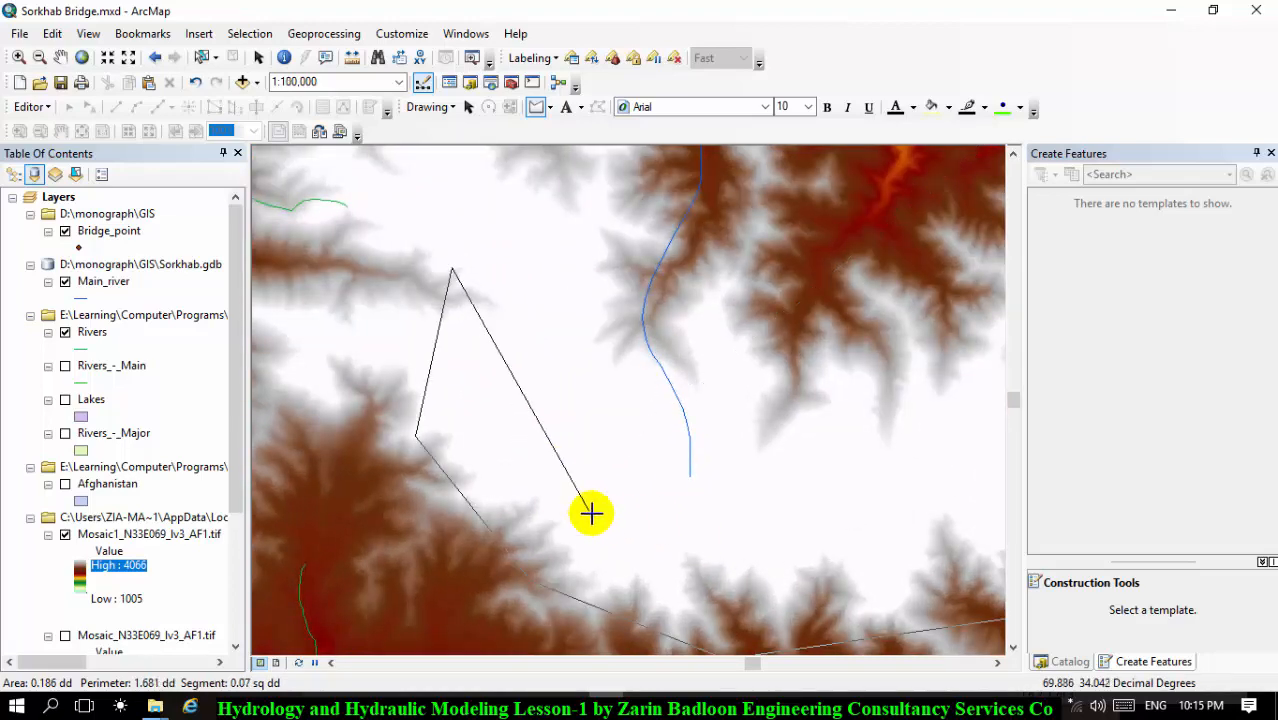
{"action": "scroll", "coordinate": [611, 577], "scroll_direction": "down", "scroll_amount": 1}
{"action": "scroll", "coordinate": [612, 575], "scroll_direction": "down", "scroll_amount": 5}
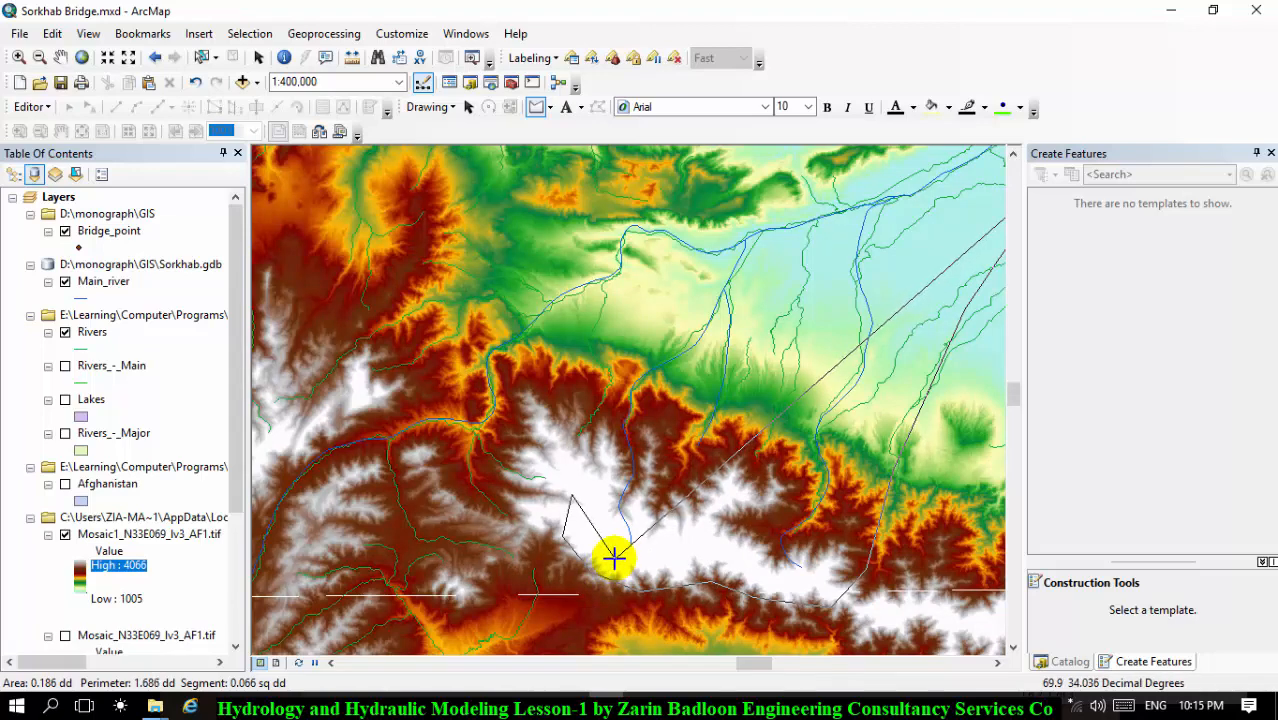
{"action": "scroll", "coordinate": [566, 513], "scroll_direction": "down", "scroll_amount": 1}
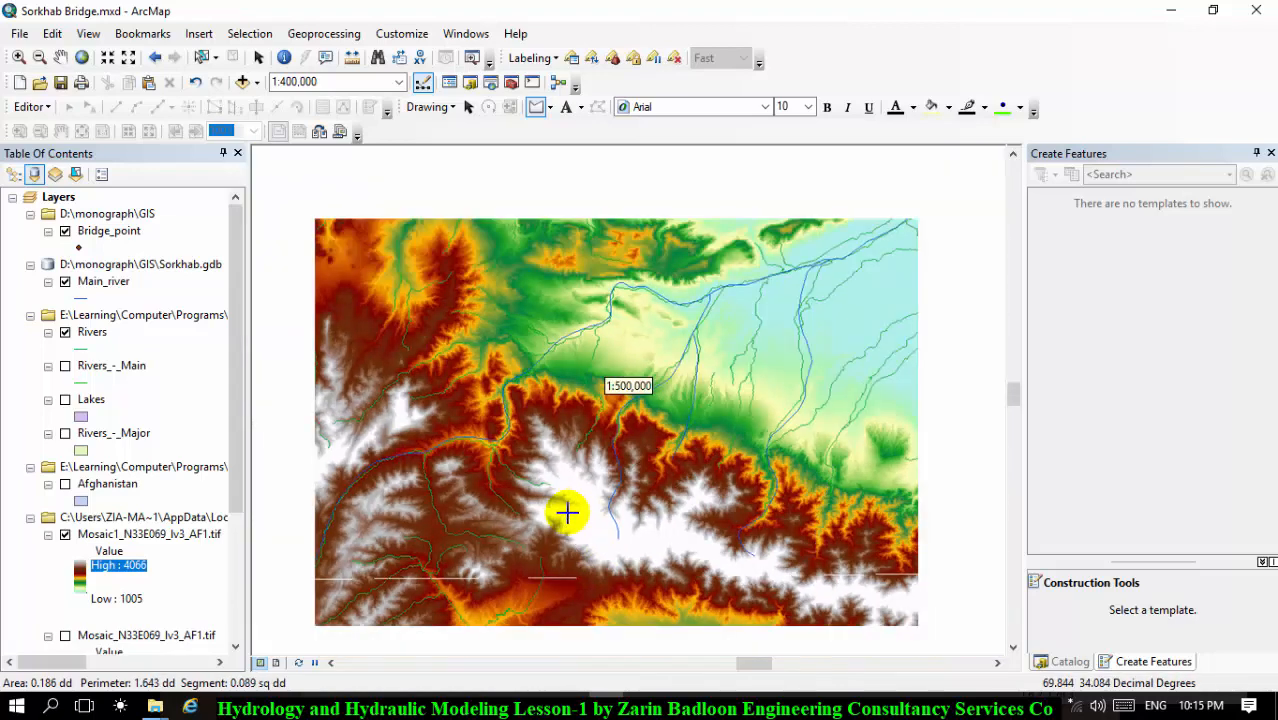
{"action": "scroll", "coordinate": [635, 352], "scroll_direction": "down", "scroll_amount": 2}
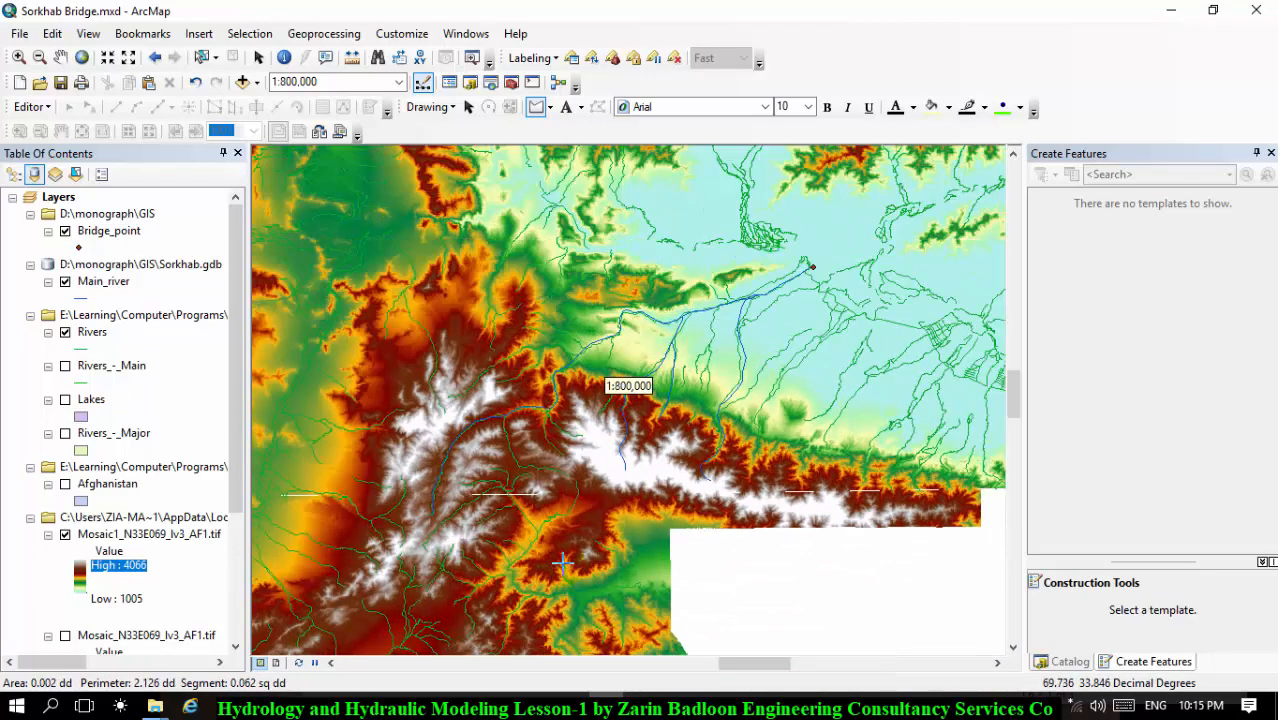
{"action": "scroll", "coordinate": [562, 560], "scroll_direction": "up", "scroll_amount": 7}
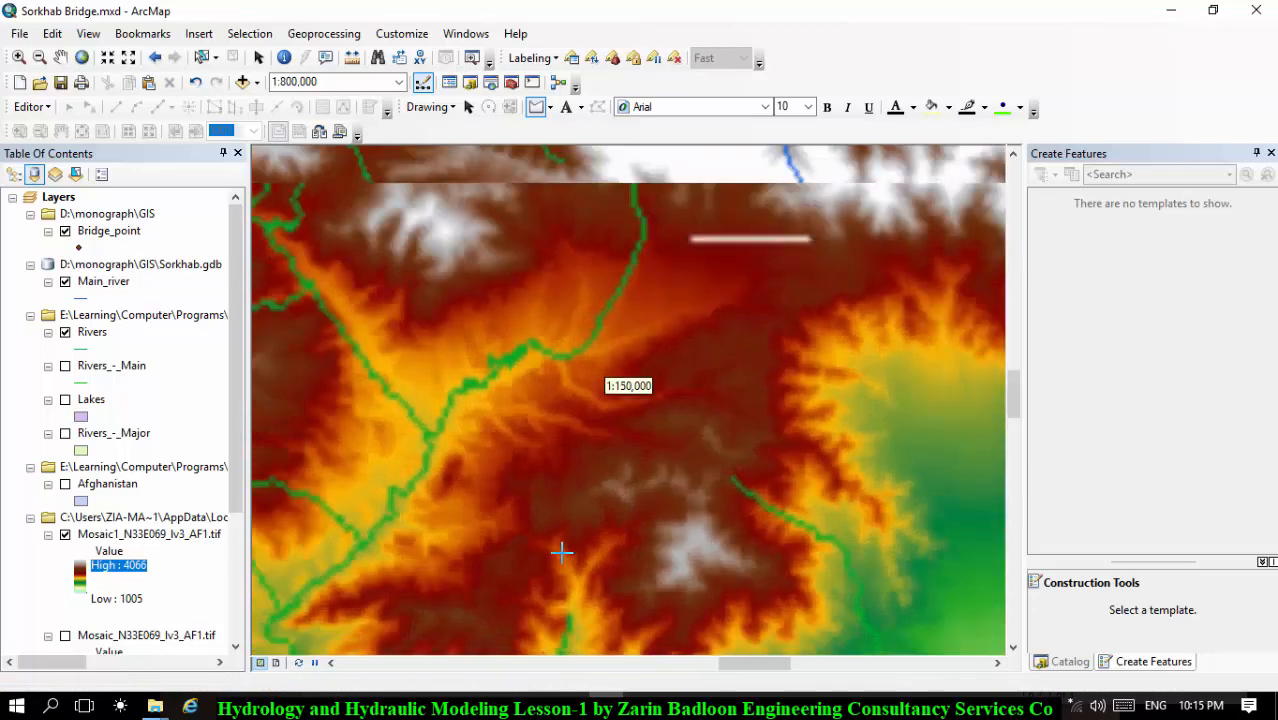
{"action": "scroll", "coordinate": [562, 552], "scroll_direction": "down", "scroll_amount": 1}
{"action": "scroll", "coordinate": [562, 550], "scroll_direction": "down", "scroll_amount": 1}
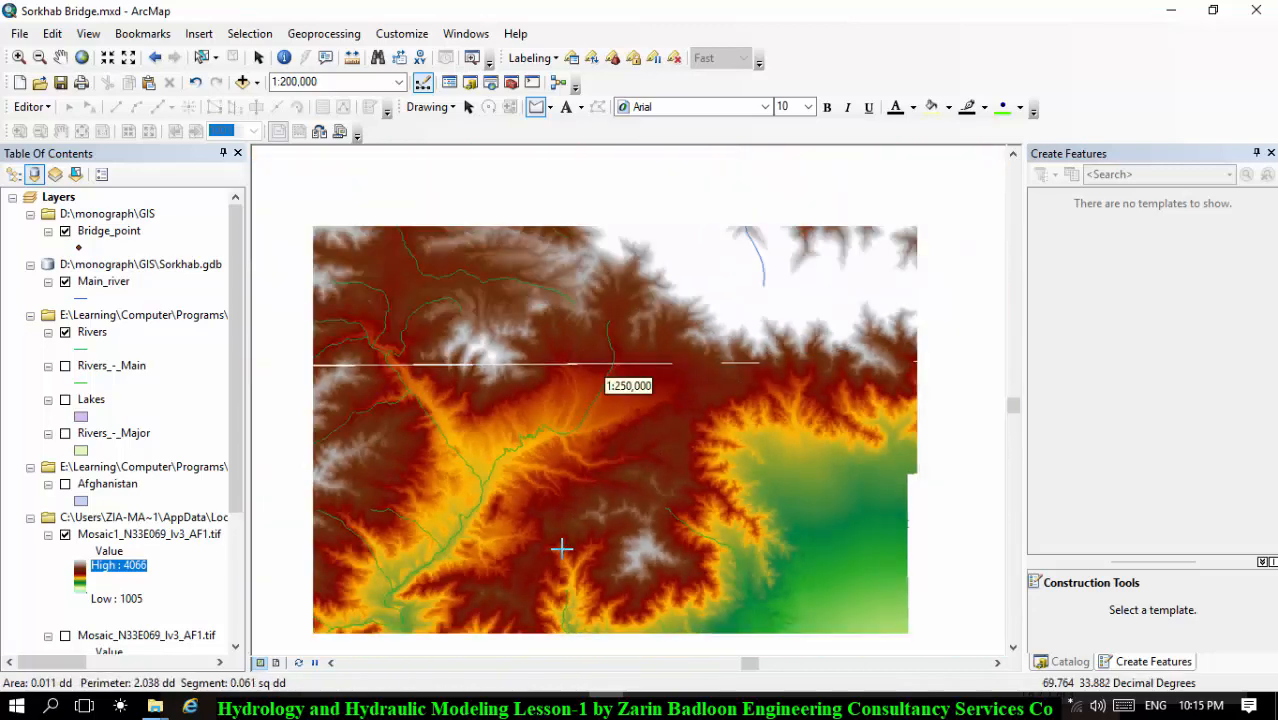
{"action": "scroll", "coordinate": [563, 546], "scroll_direction": "up", "scroll_amount": 1}
{"action": "scroll", "coordinate": [714, 433], "scroll_direction": "down", "scroll_amount": 3}
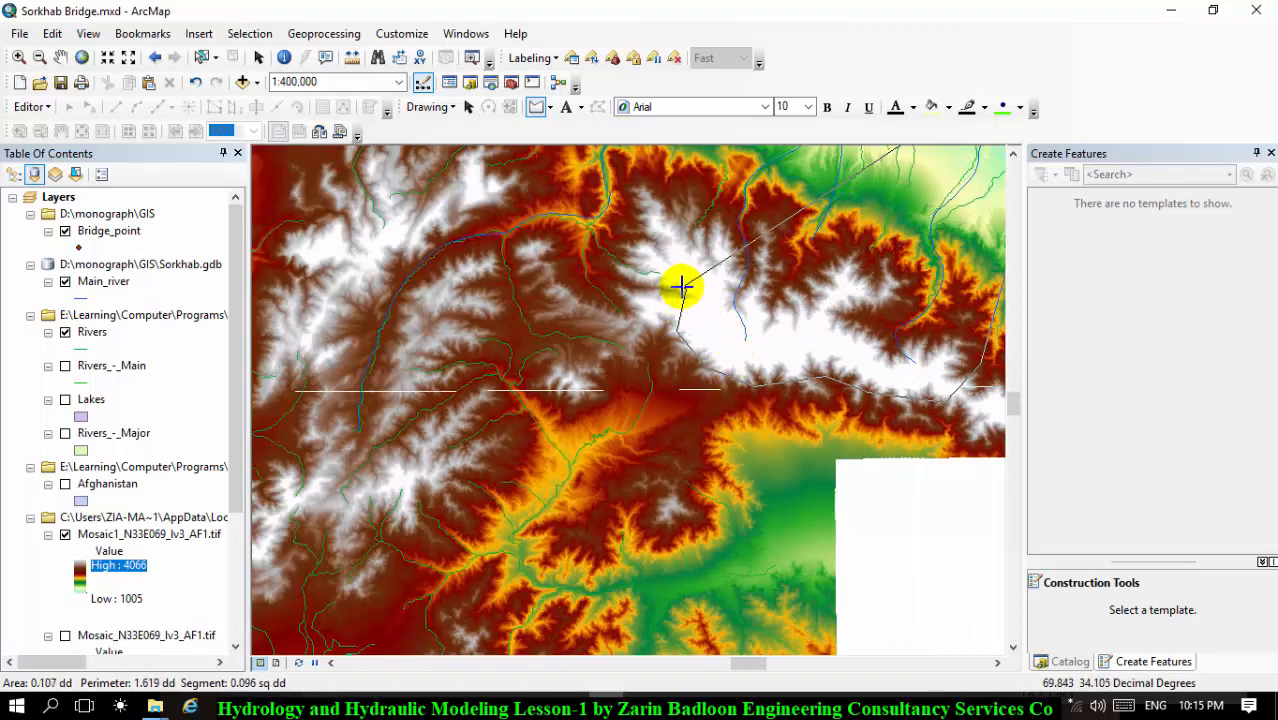
Step: Bring the catchment polygon boundary back south off the white ridge and extend it southwest to the western snow-white mountains
{"action": "left_click", "coordinate": [681, 287]}
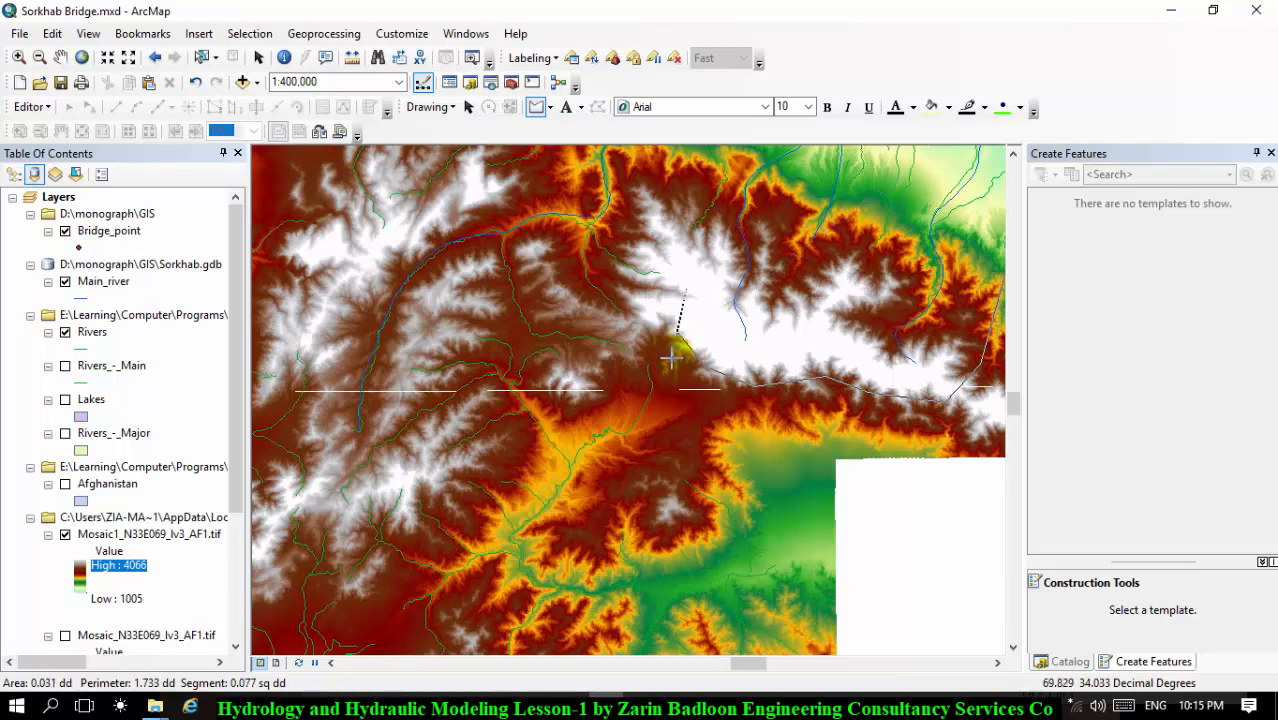
{"action": "right_click", "coordinate": [653, 374]}
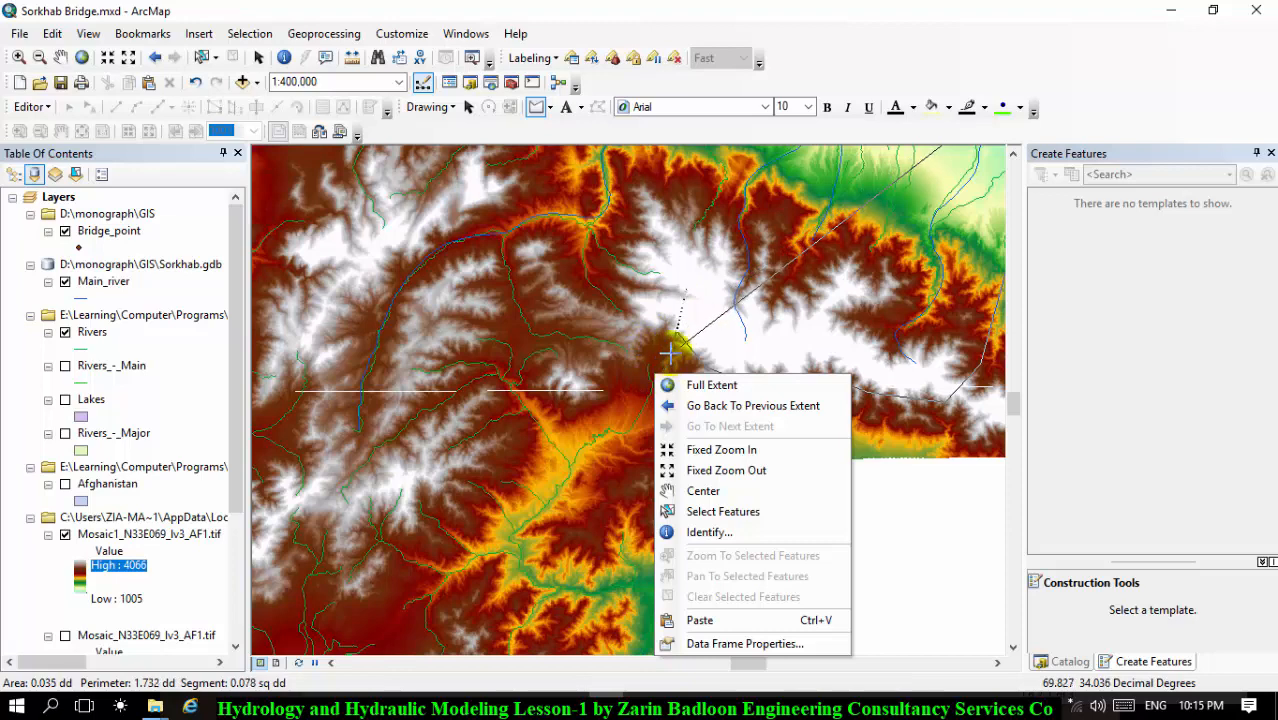
{"action": "left_click", "coordinate": [670, 352]}
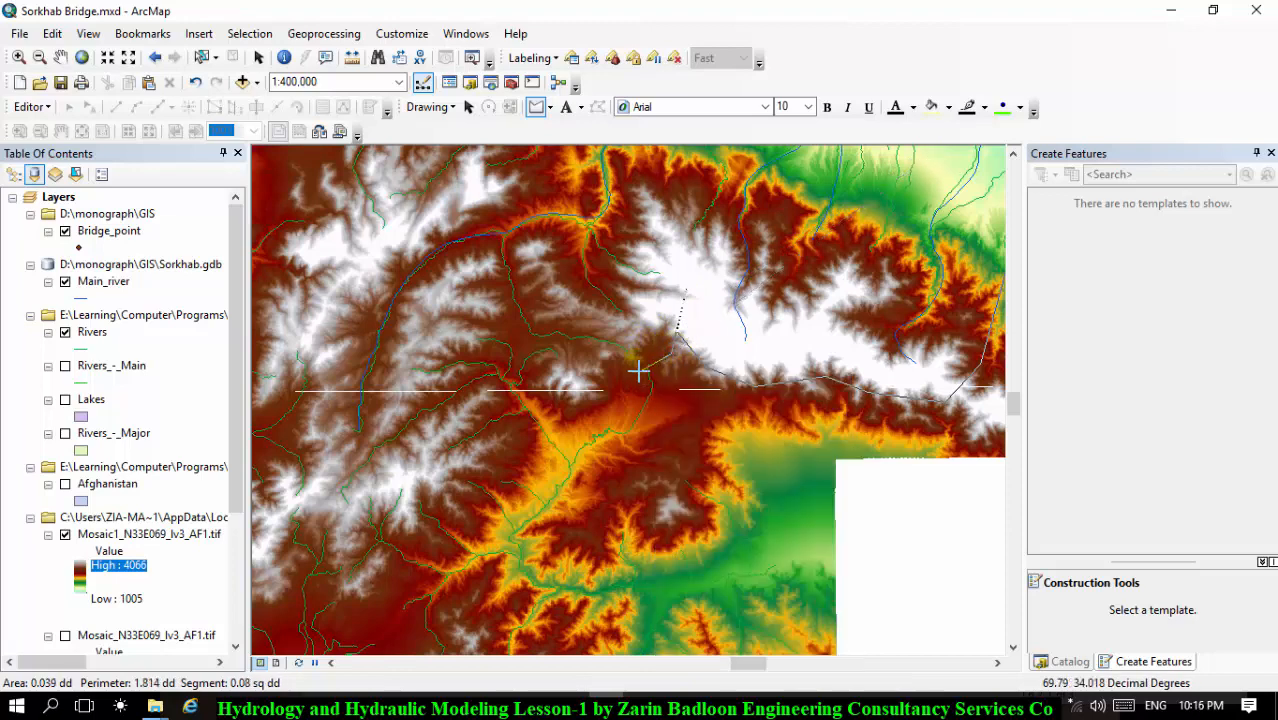
{"action": "scroll", "coordinate": [674, 320], "scroll_direction": "up", "scroll_amount": 2}
{"action": "scroll", "coordinate": [674, 320], "scroll_direction": "up", "scroll_amount": 3}
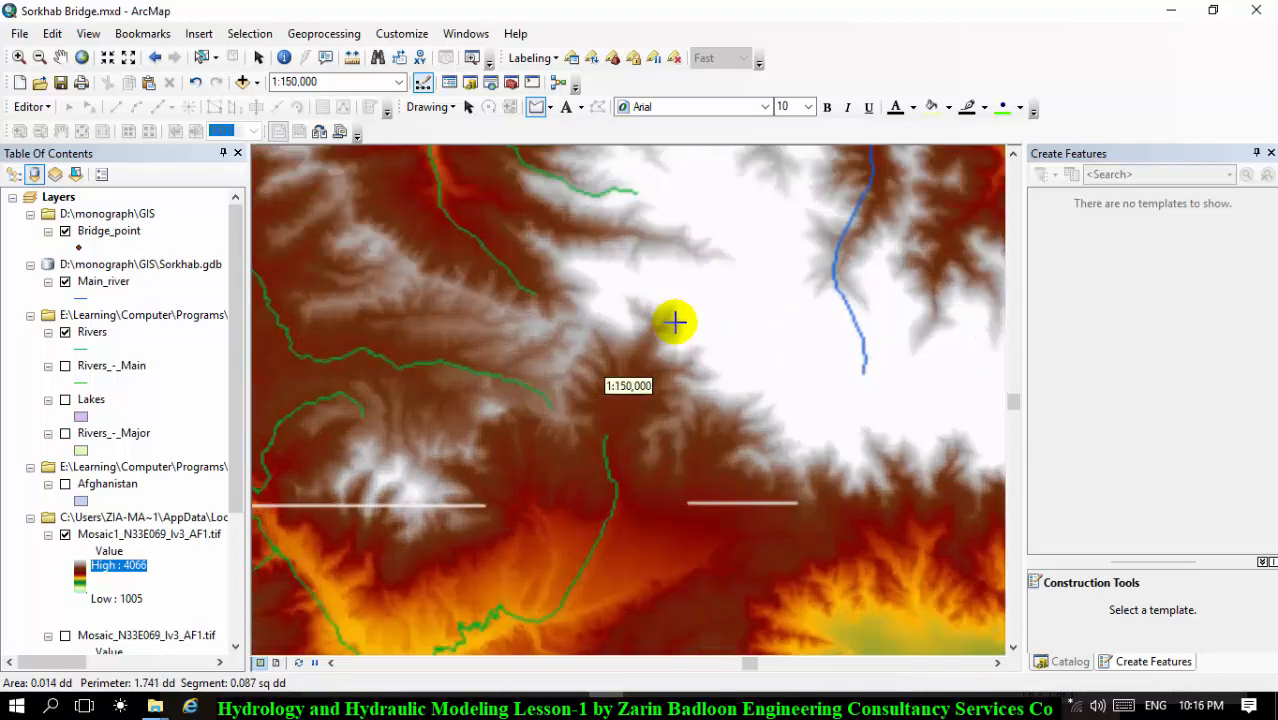
{"action": "scroll", "coordinate": [655, 348], "scroll_direction": "down", "scroll_amount": 4}
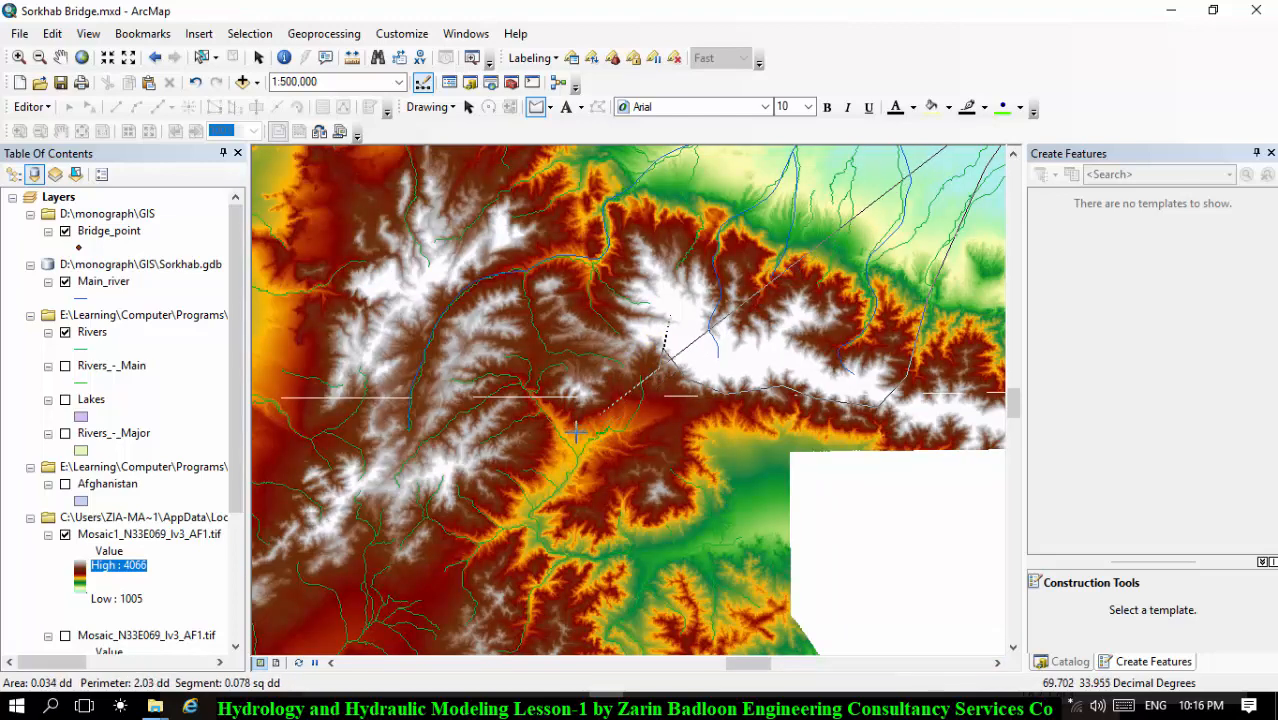
{"action": "left_click", "coordinate": [415, 481]}
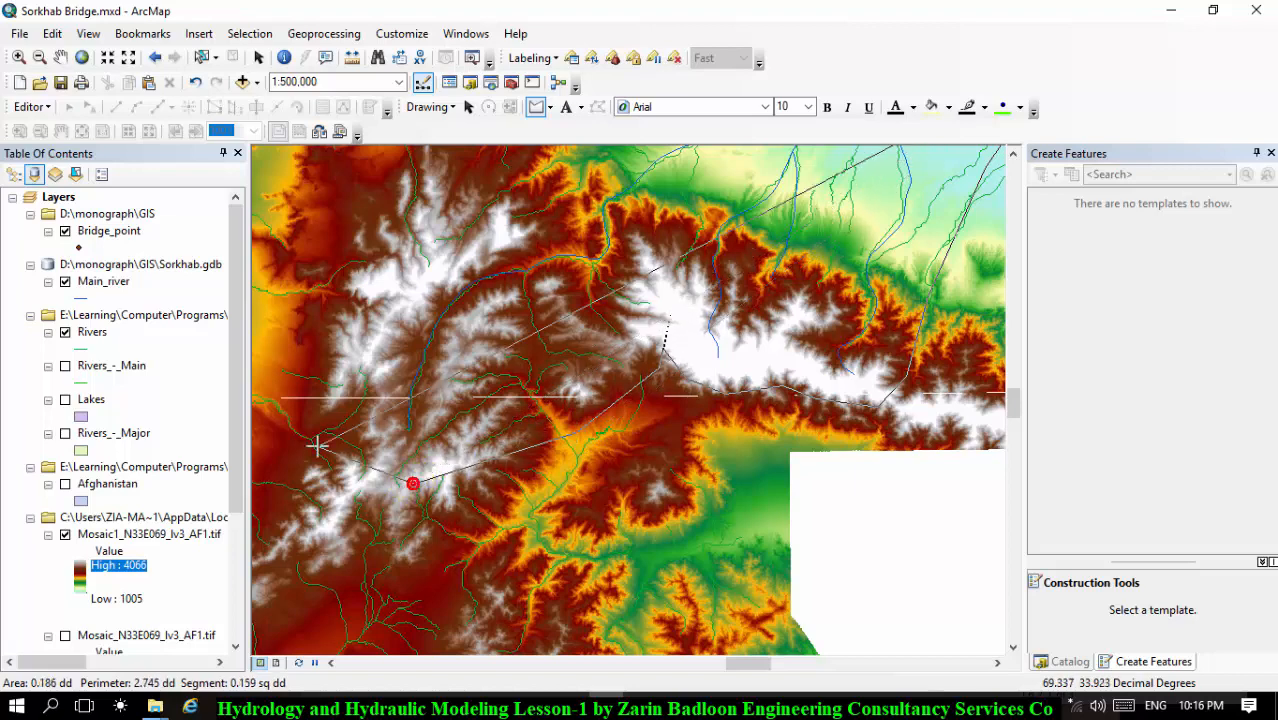
Step: Trace the polygon north around the western river heads and northeast above the main river, finishing it near the bridge point
{"action": "scroll", "coordinate": [365, 591], "scroll_direction": "up", "scroll_amount": 2}
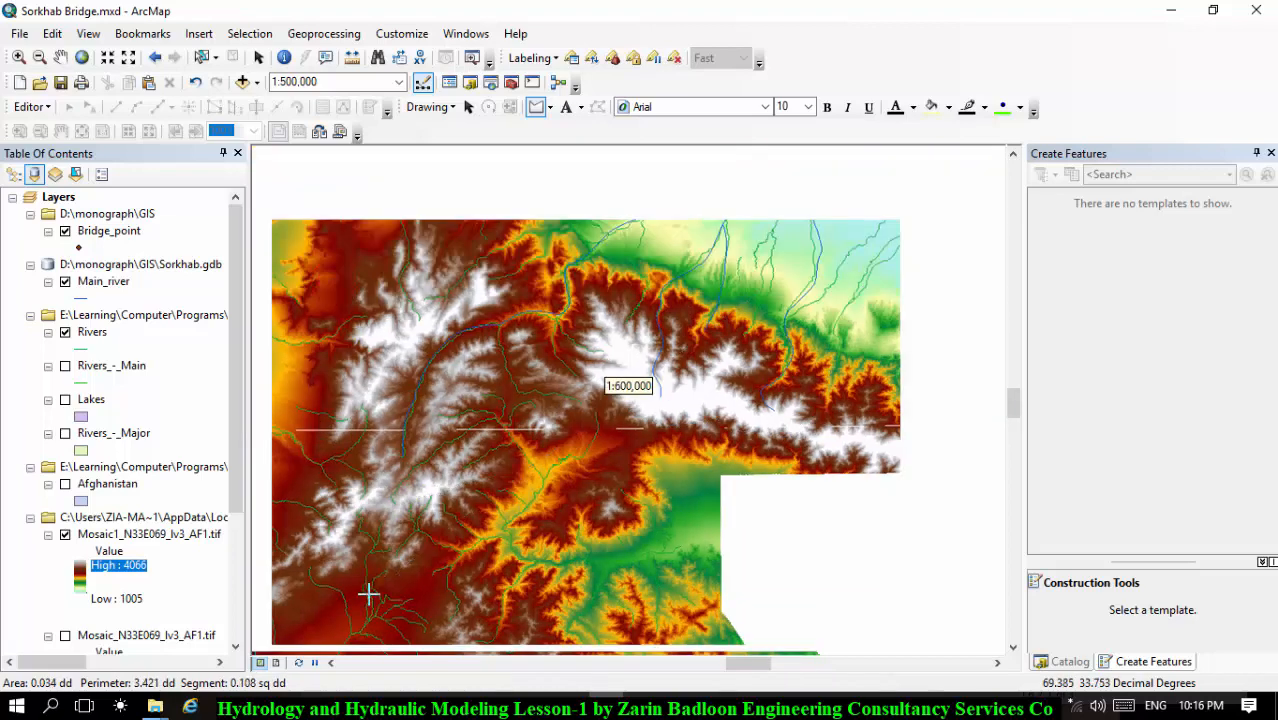
{"action": "left_click", "coordinate": [329, 472]}
{"action": "left_click", "coordinate": [347, 400]}
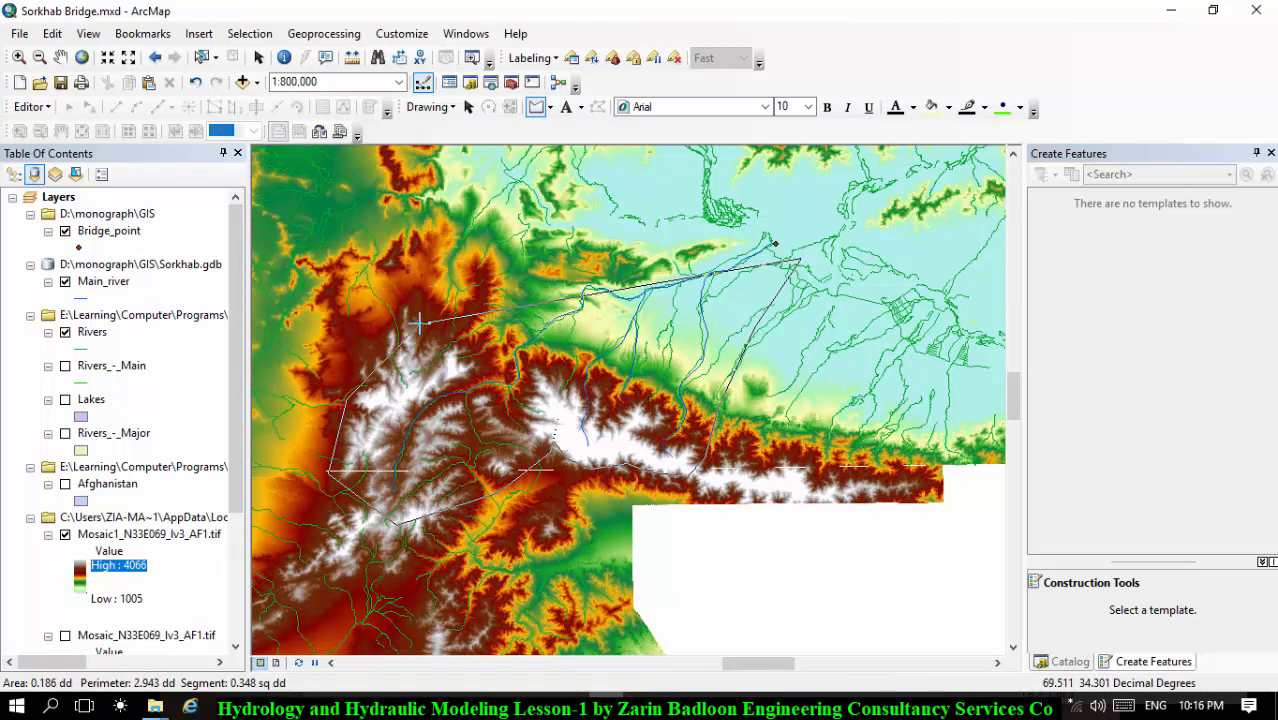
{"action": "left_click", "coordinate": [509, 266]}
{"action": "left_click", "coordinate": [619, 212]}
{"action": "left_click", "coordinate": [745, 188]}
{"action": "double_click", "coordinate": [745, 188]}
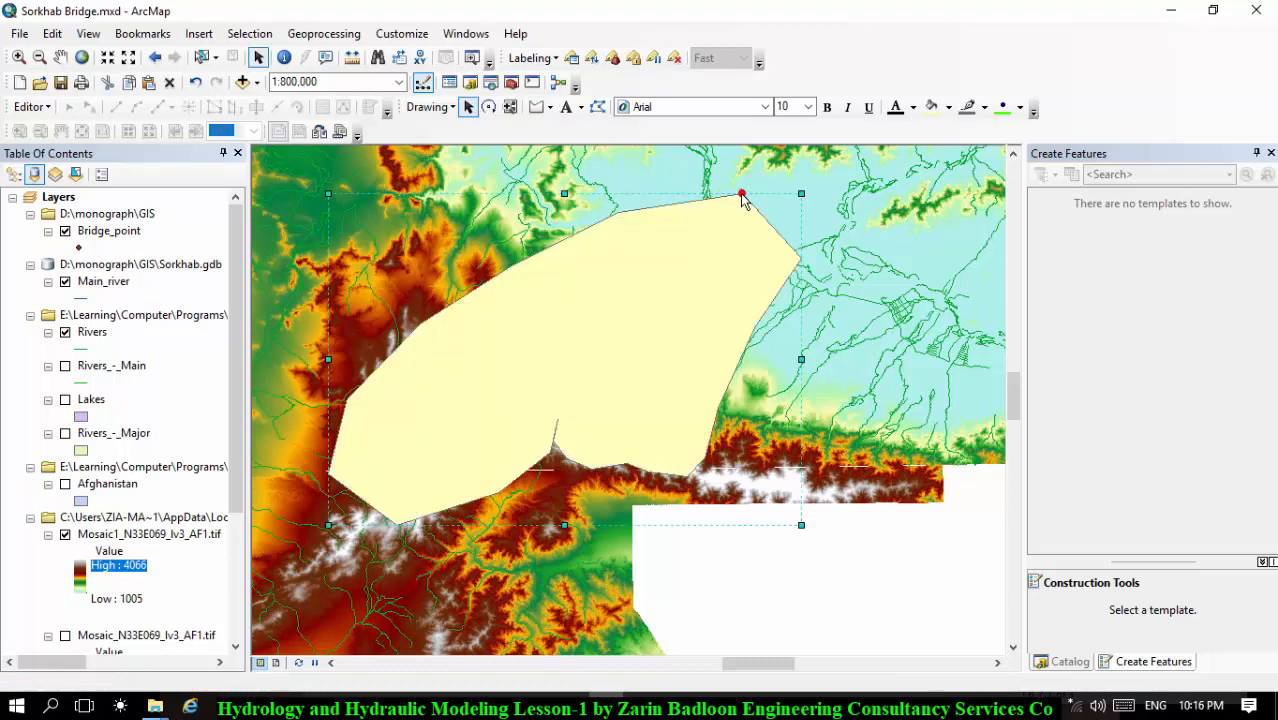
Step: Start a new catchment polygon near the bridge point, tracing the eastern side south and the southern ridge west to the southwestern mountains
{"action": "scroll", "coordinate": [713, 379], "scroll_direction": "up", "scroll_amount": 1}
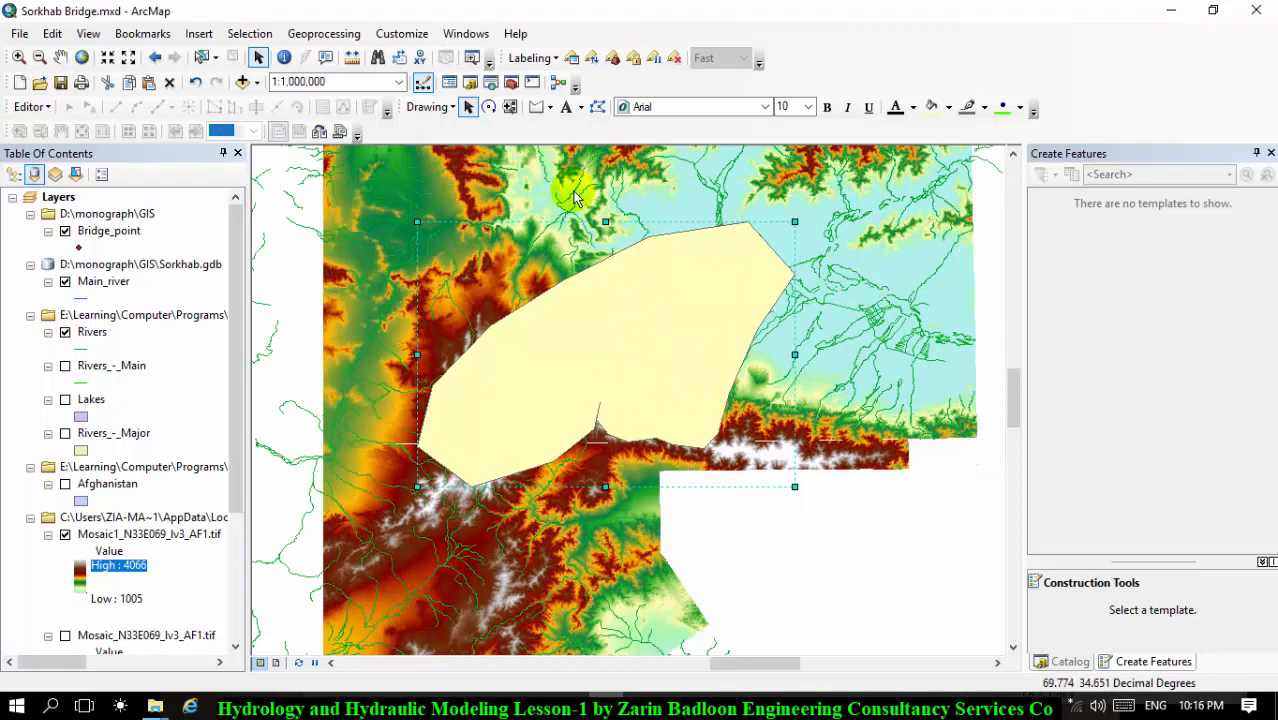
{"action": "left_click", "coordinate": [537, 107]}
{"action": "left_click", "coordinate": [798, 261]}
{"action": "left_click", "coordinate": [797, 296]}
{"action": "left_click", "coordinate": [755, 378]}
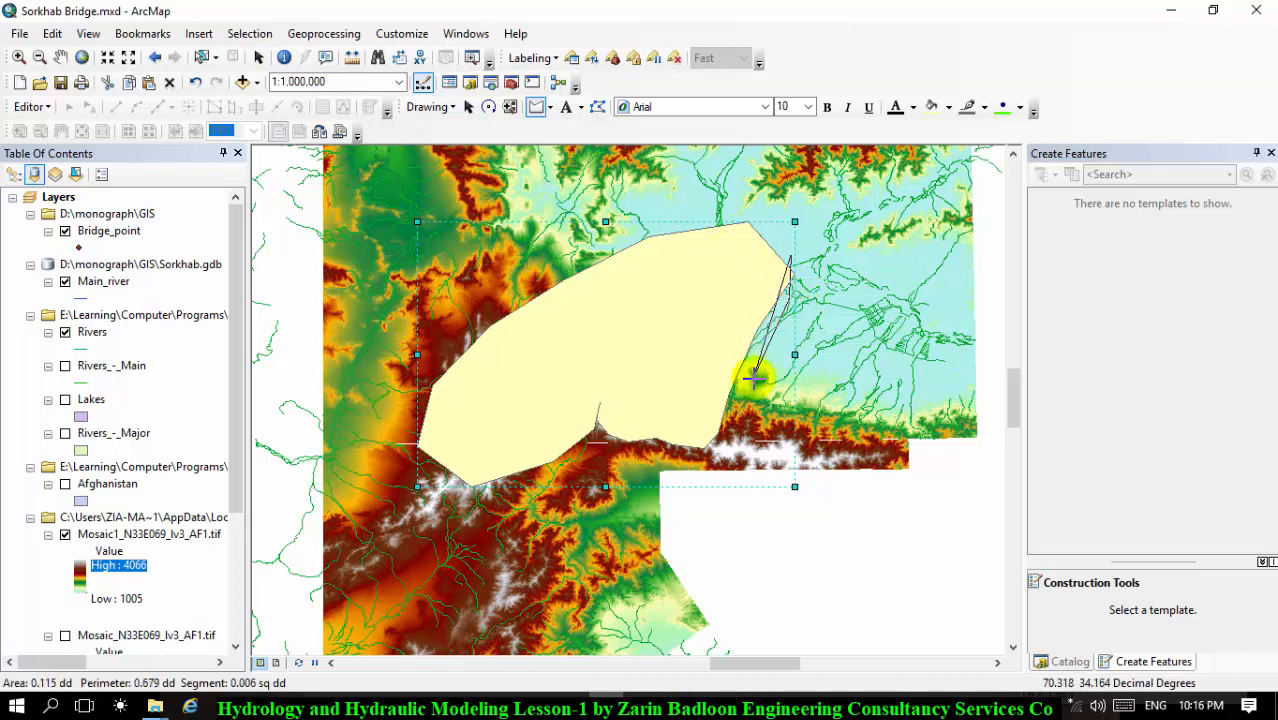
{"action": "left_click", "coordinate": [713, 455]}
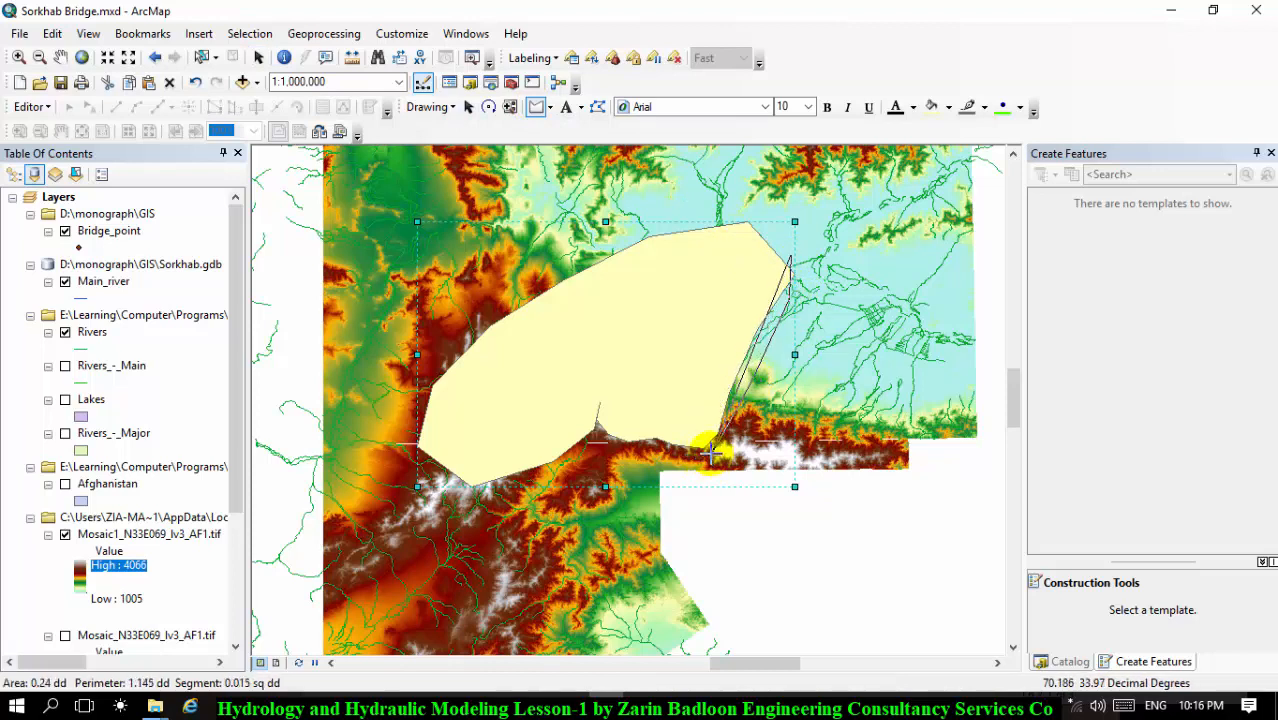
{"action": "left_click", "coordinate": [590, 442]}
{"action": "left_click", "coordinate": [465, 478]}
Step: Continue the new polygon around the western mountains and northeast along the northern side, and finish it north of the bridge point
{"action": "left_click", "coordinate": [420, 440]}
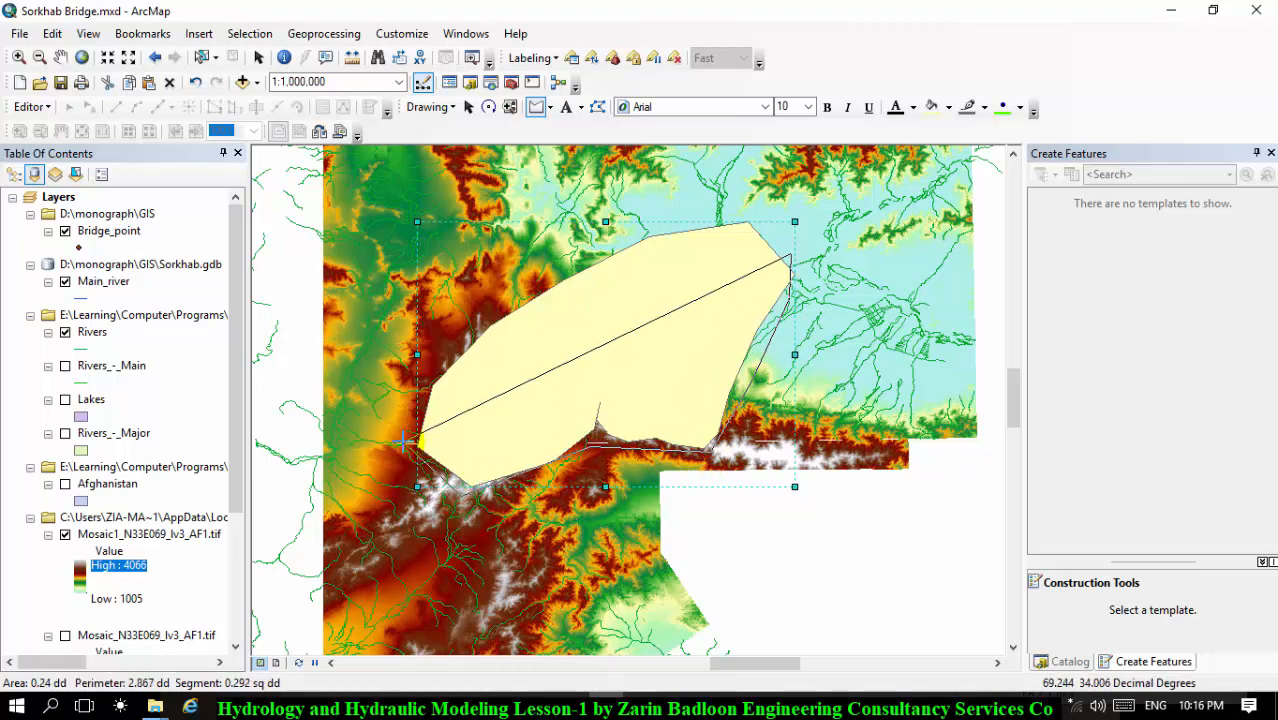
{"action": "left_click", "coordinate": [428, 348]}
{"action": "left_click", "coordinate": [563, 260]}
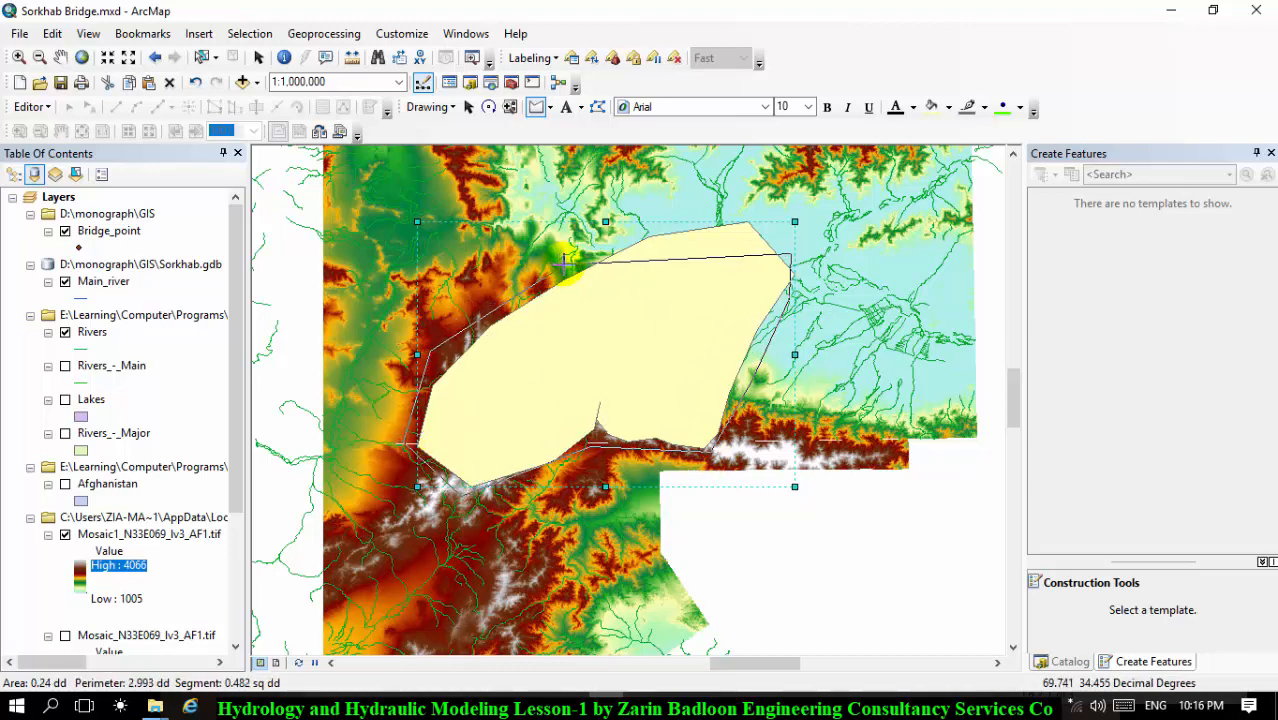
{"action": "left_click", "coordinate": [654, 230]}
{"action": "left_click", "coordinate": [739, 217]}
{"action": "double_click", "coordinate": [745, 213]}
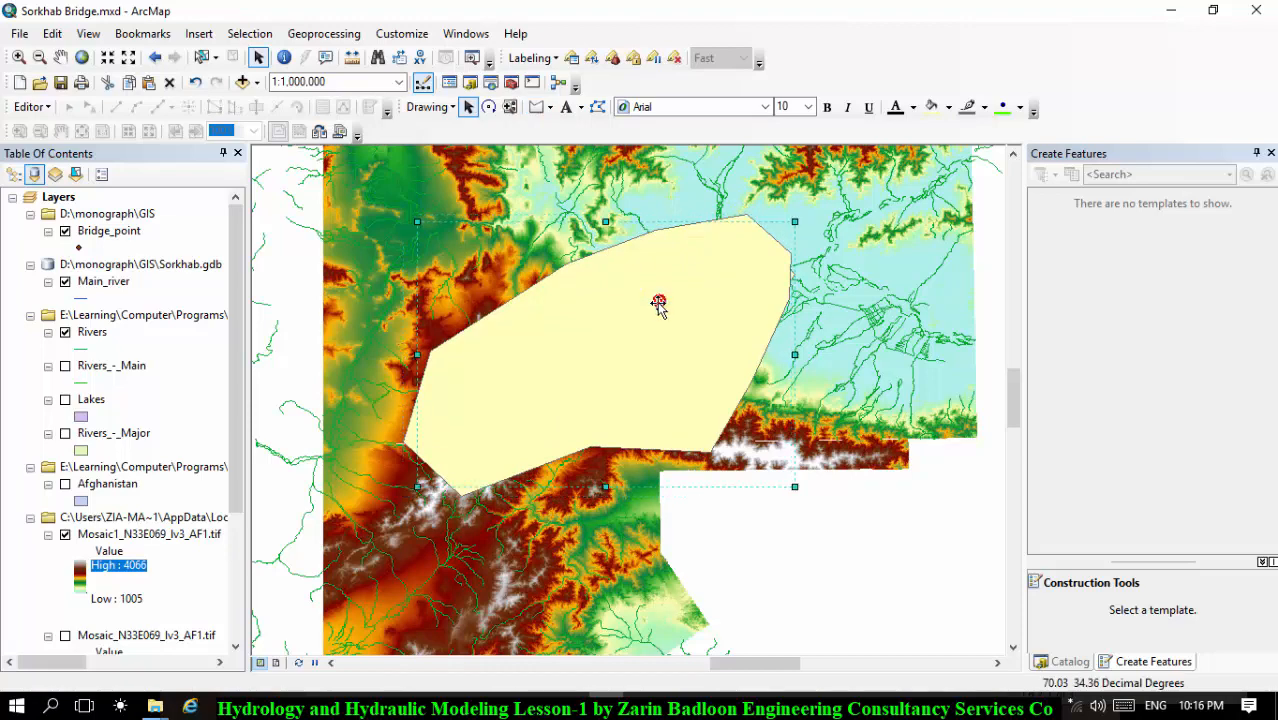
Step: Try to pick out the first catchment polygon from beneath the new outline at its eastern edge near the bridge point
{"action": "left_click", "coordinate": [612, 455]}
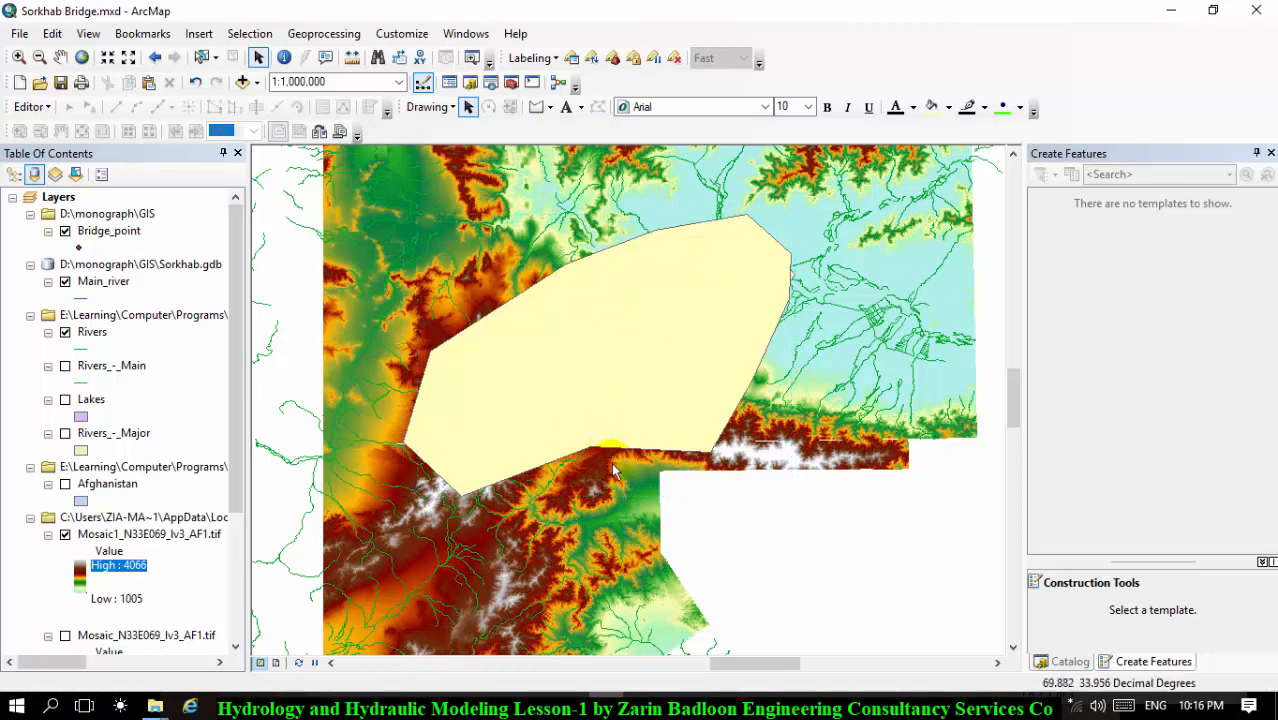
{"action": "left_click", "coordinate": [644, 400]}
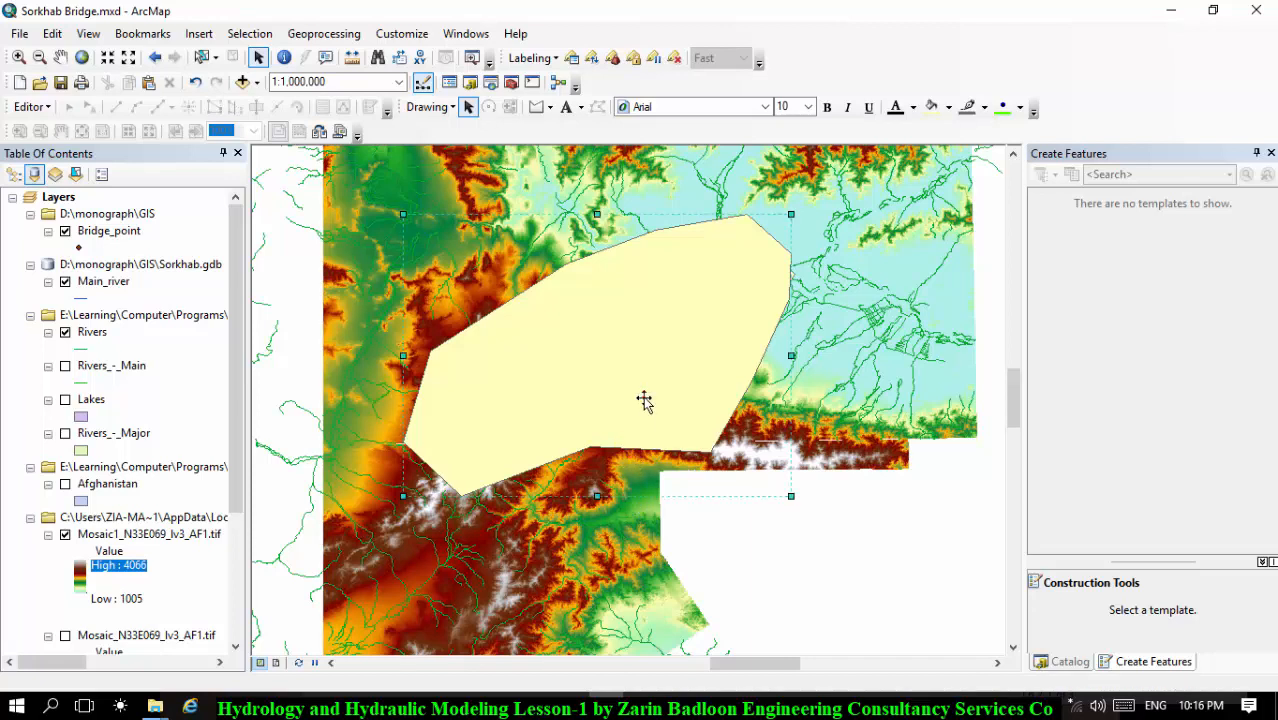
{"action": "left_click", "coordinate": [644, 400]}
{"action": "left_click", "coordinate": [711, 321]}
{"action": "left_click", "coordinate": [800, 288]}
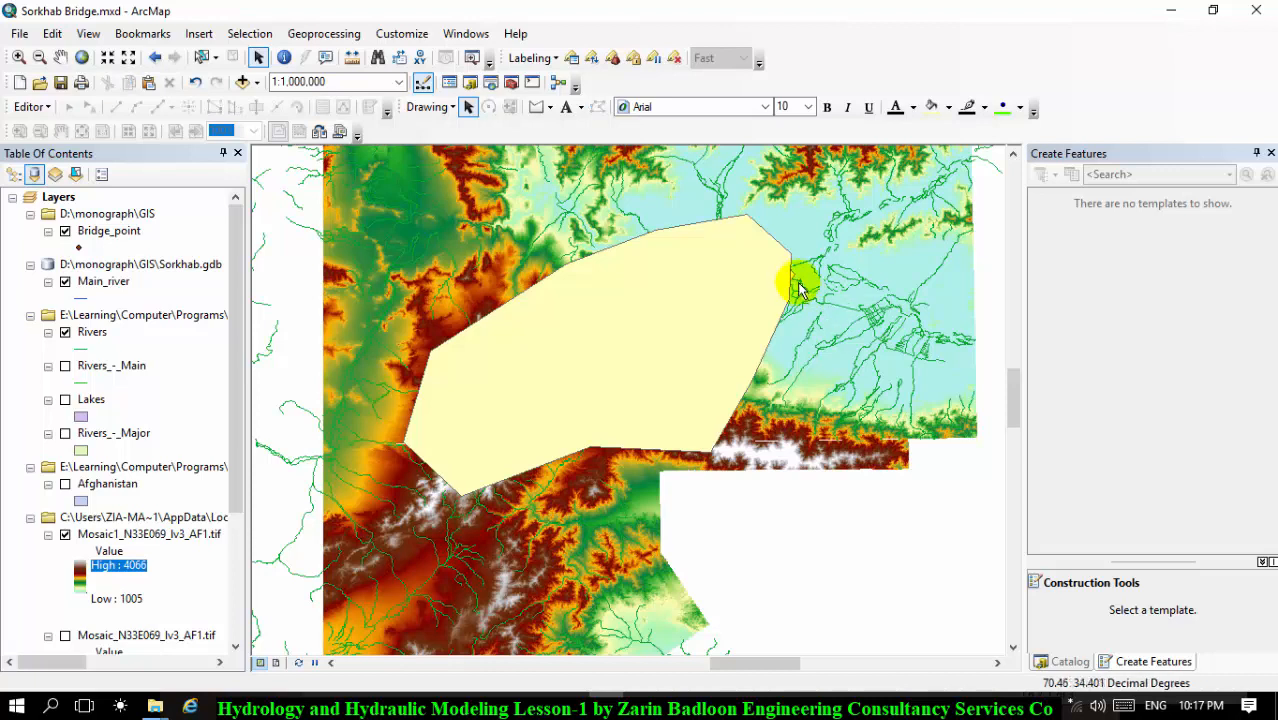
{"action": "left_click", "coordinate": [794, 282]}
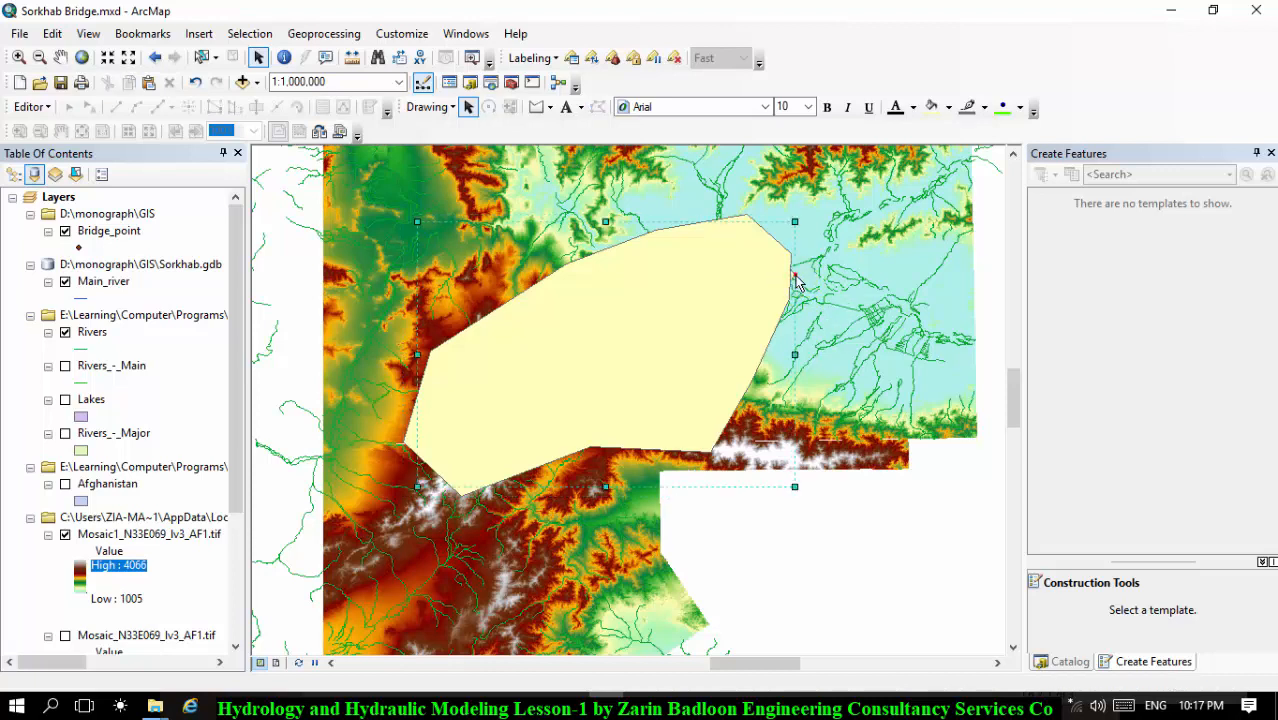
{"action": "left_click", "coordinate": [794, 282]}
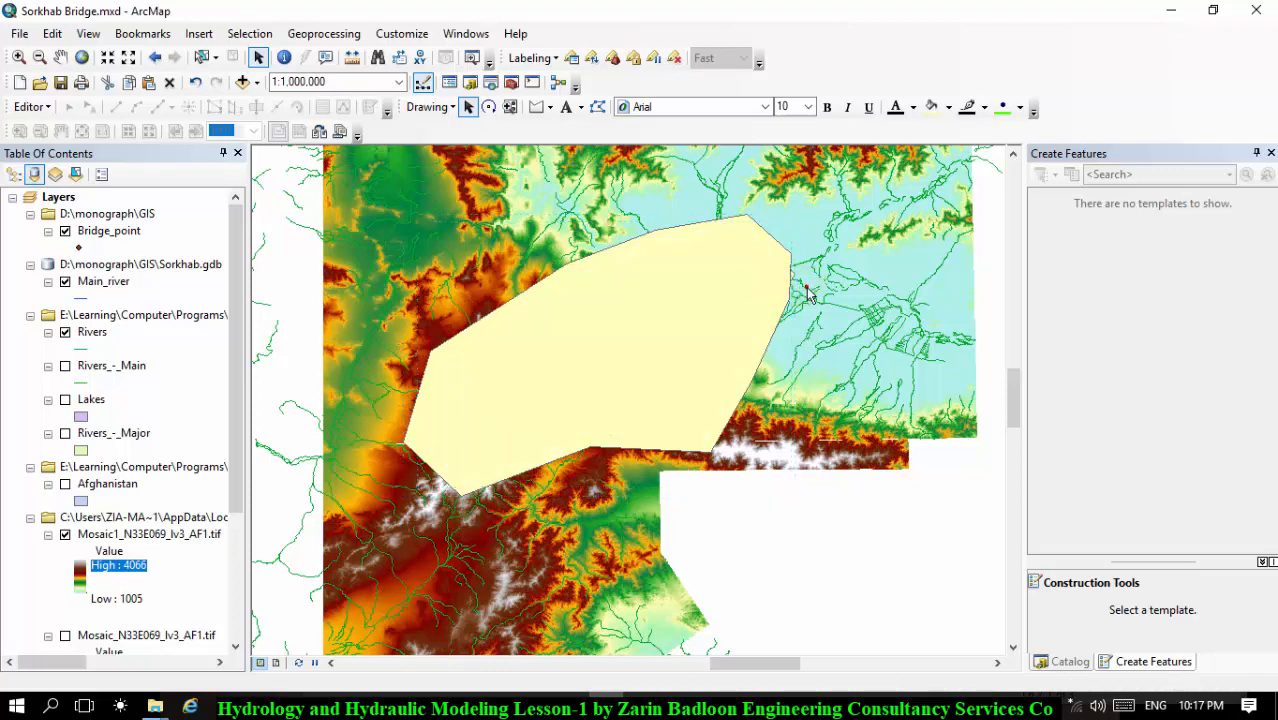
{"action": "left_click", "coordinate": [801, 283]}
{"action": "left_click", "coordinate": [794, 277]}
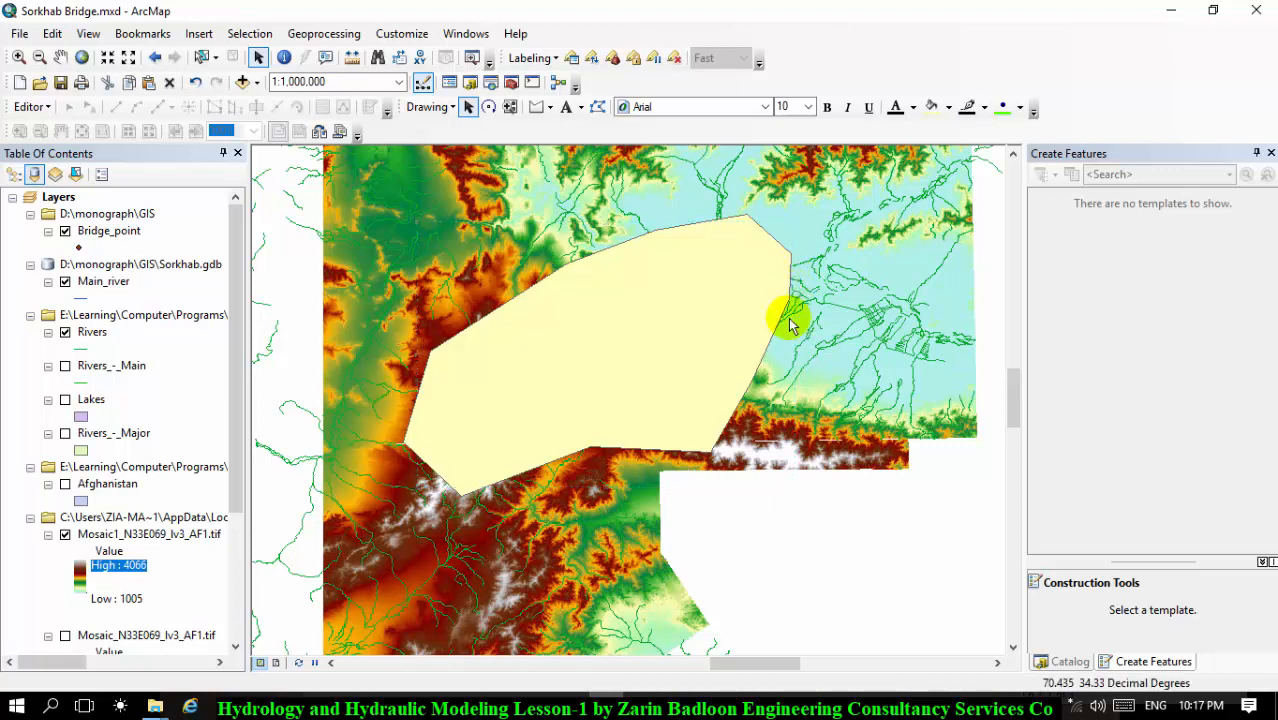
Step: Select the new catchment polygon and start a raster data export of Mosaic1_N33E069_lv3_AF1.tif
{"action": "left_click", "coordinate": [733, 336]}
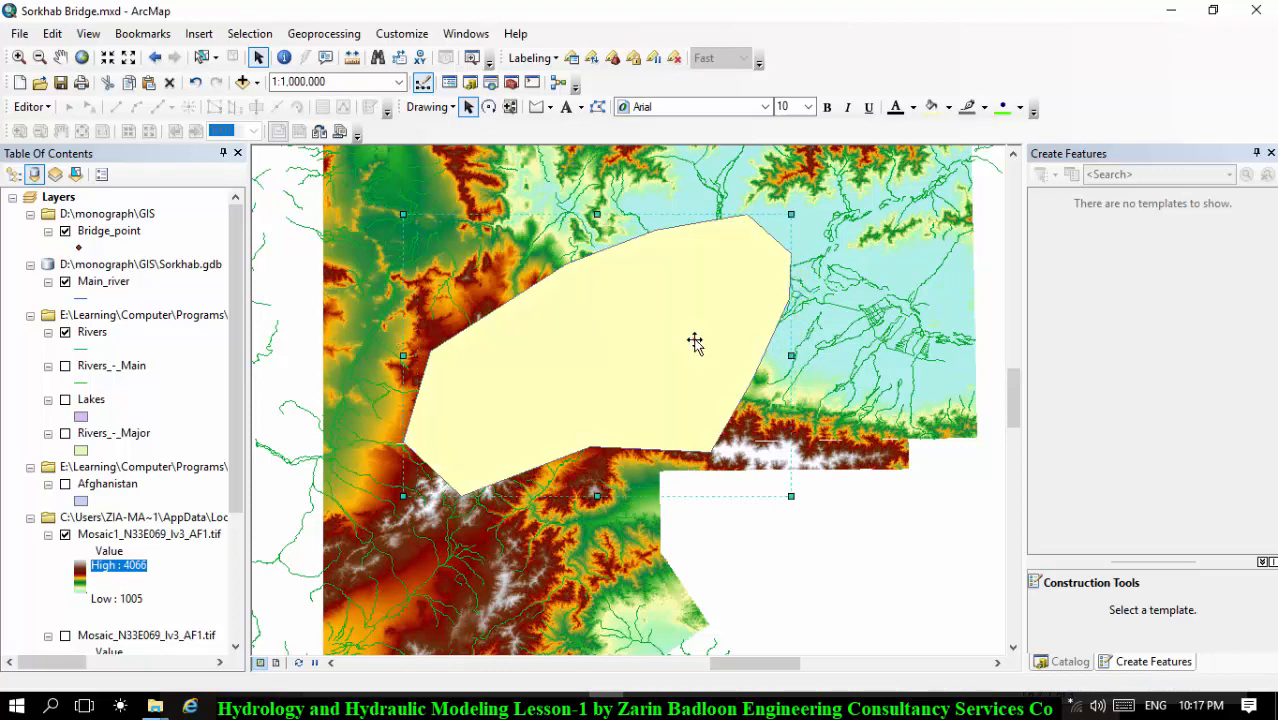
{"action": "left_click", "coordinate": [65, 535]}
{"action": "left_click", "coordinate": [65, 535]}
{"action": "left_click", "coordinate": [97, 536]}
{"action": "right_click", "coordinate": [97, 536]}
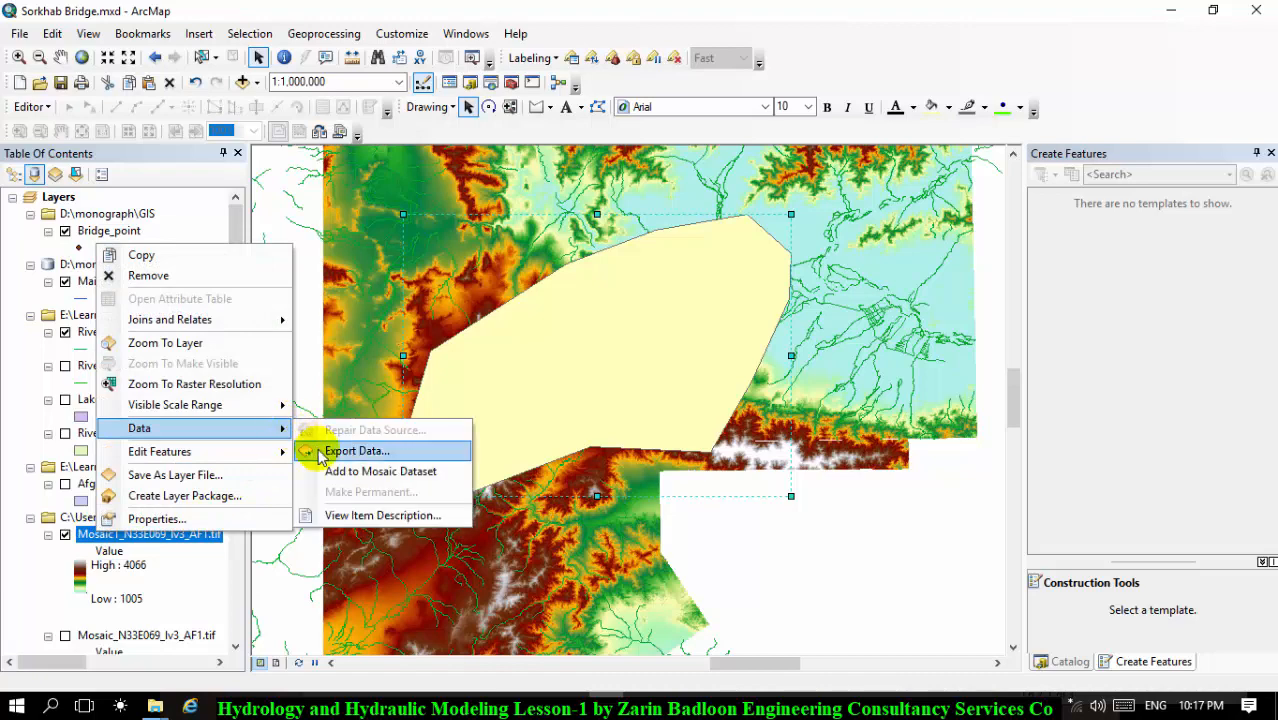
{"action": "left_click", "coordinate": [316, 450]}
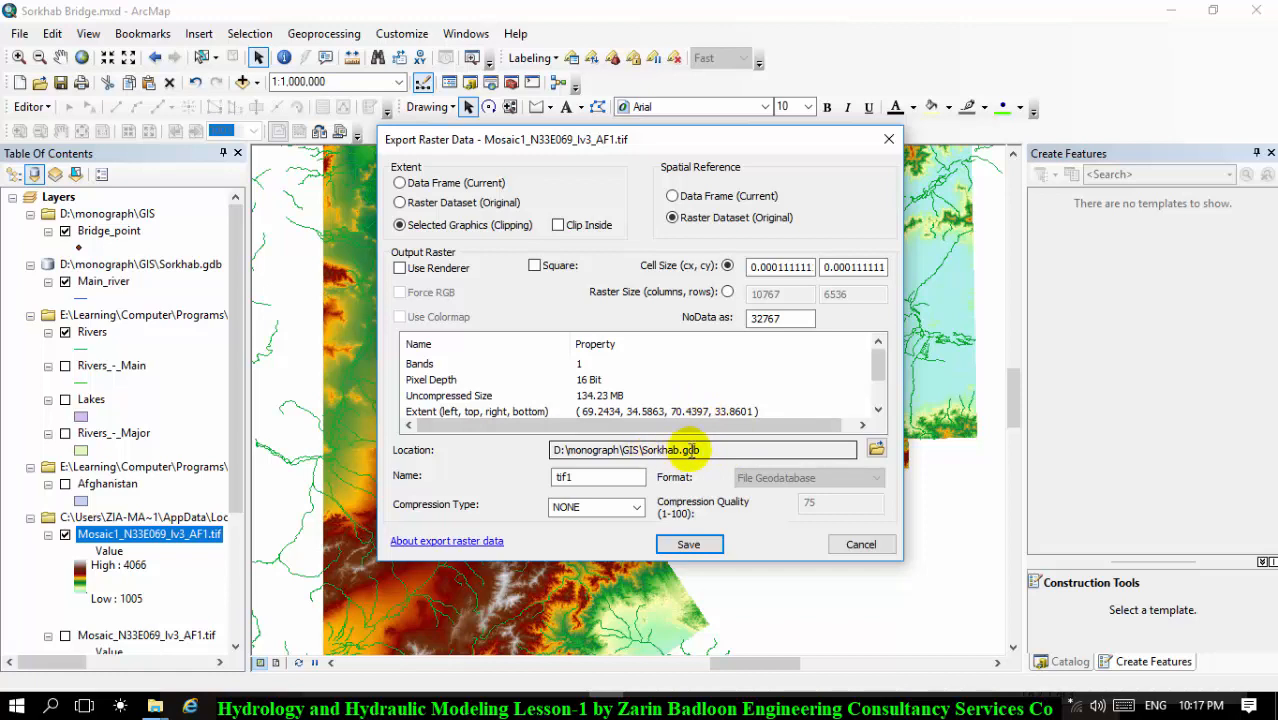
Step: Name the output Raster and export the mosaic clipped to the selected graphic into Sorkhab.gdb
{"action": "double_click", "coordinate": [578, 477]}
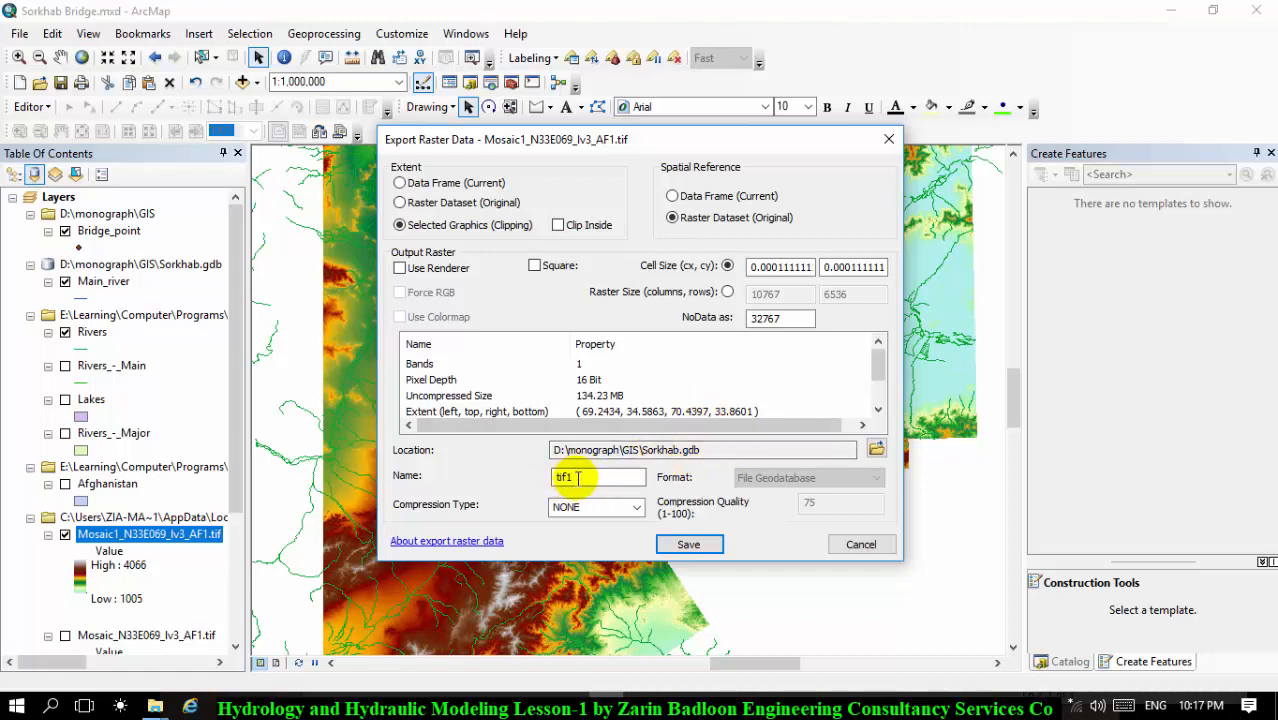
{"action": "double_click", "coordinate": [578, 477]}
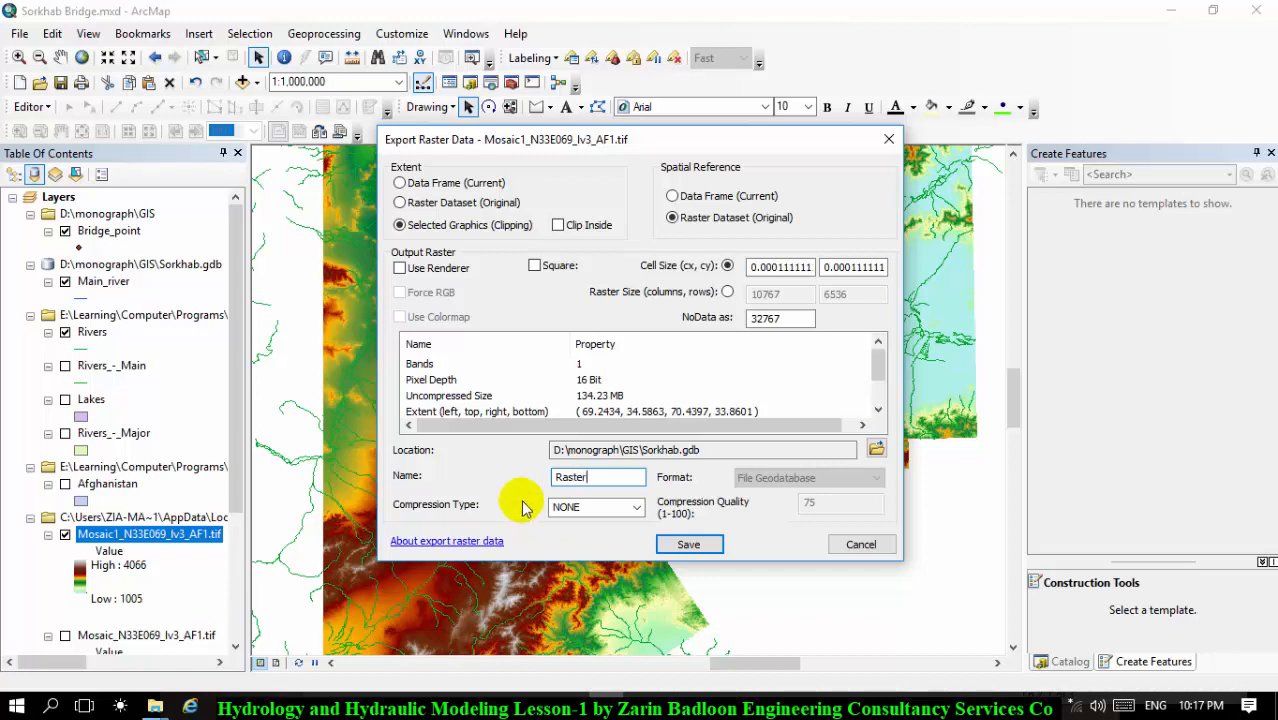
{"action": "left_click", "coordinate": [669, 545]}
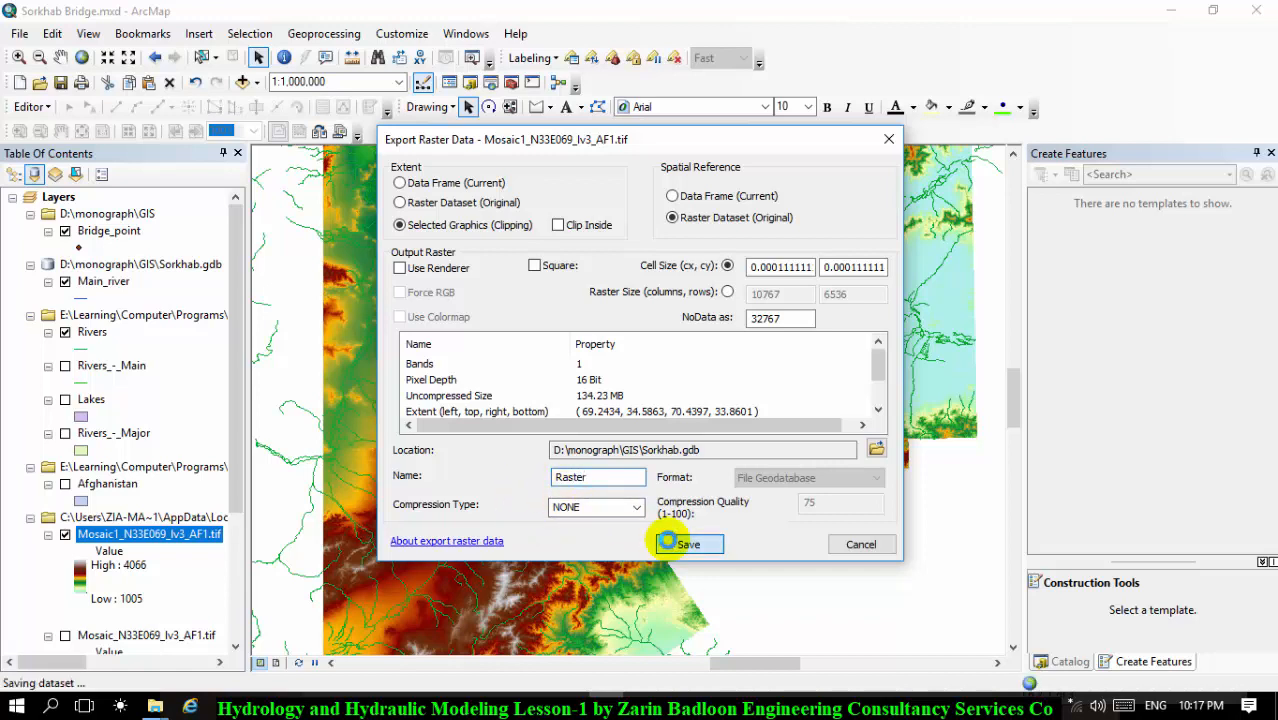
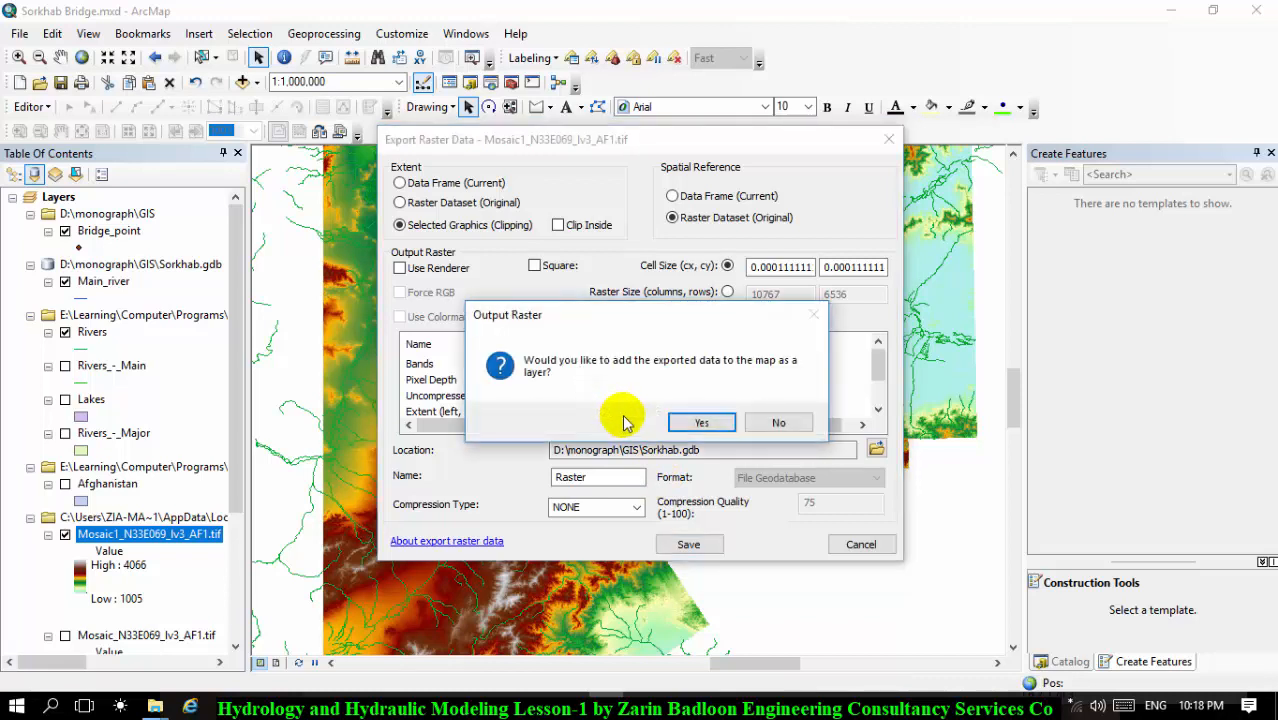
Step: Add the exported raster to the map as a layer and delete the catchment polygon graphic covering it
{"action": "left_click", "coordinate": [704, 423]}
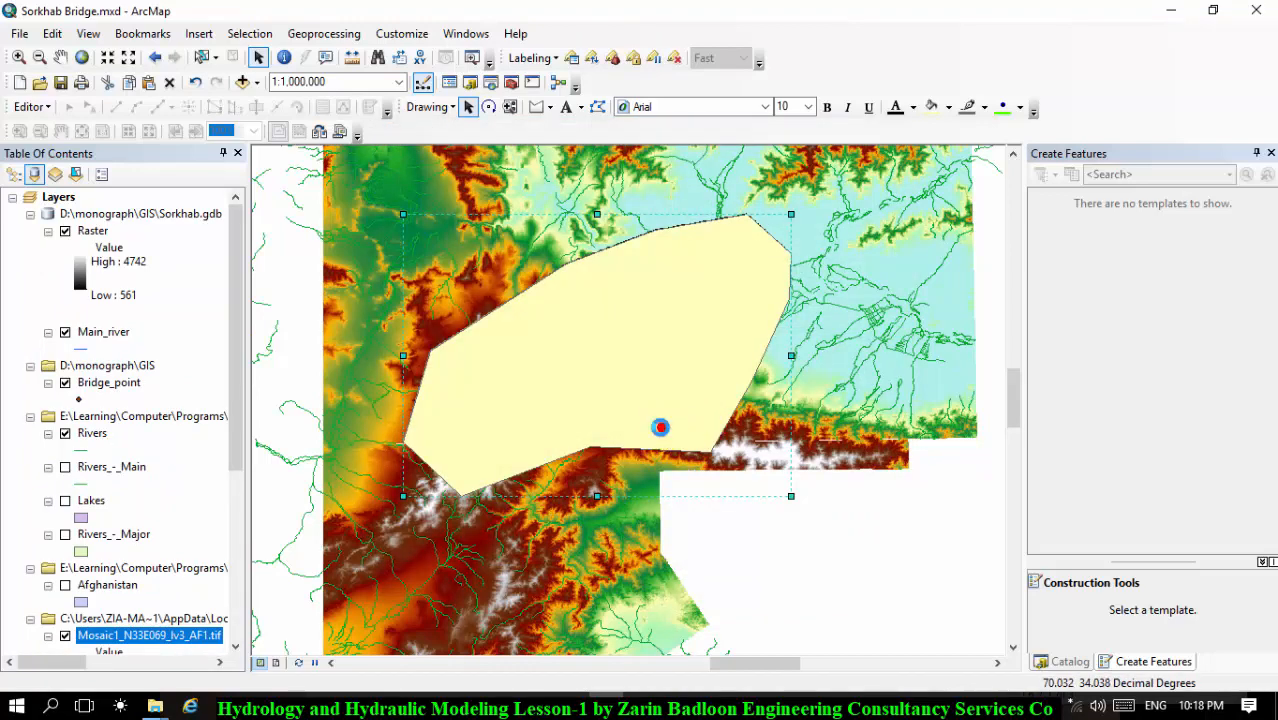
{"action": "key", "text": "Delete"}
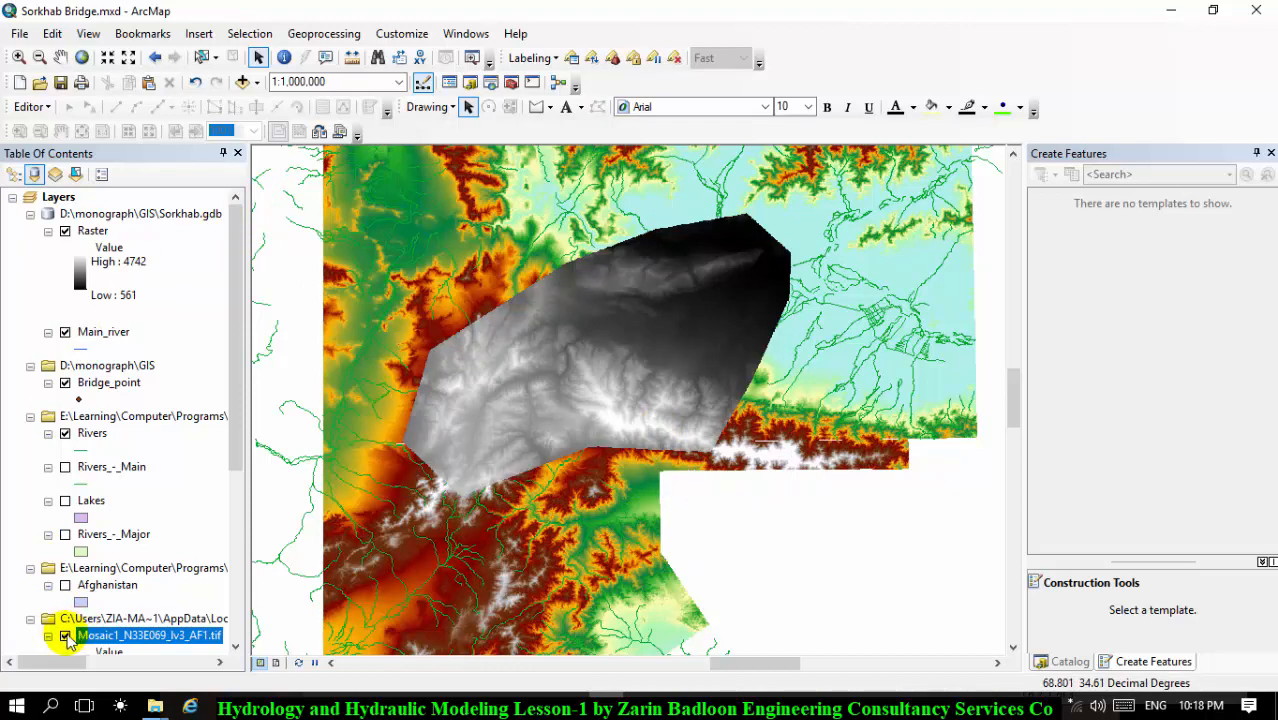
Step: Remove the Mosaic1_N33E069_lv3_AF1.tif and Mosaic_N33E069_lv3_AF1.tif layers from the map
{"action": "scroll", "coordinate": [64, 638], "scroll_direction": "down", "scroll_amount": 5}
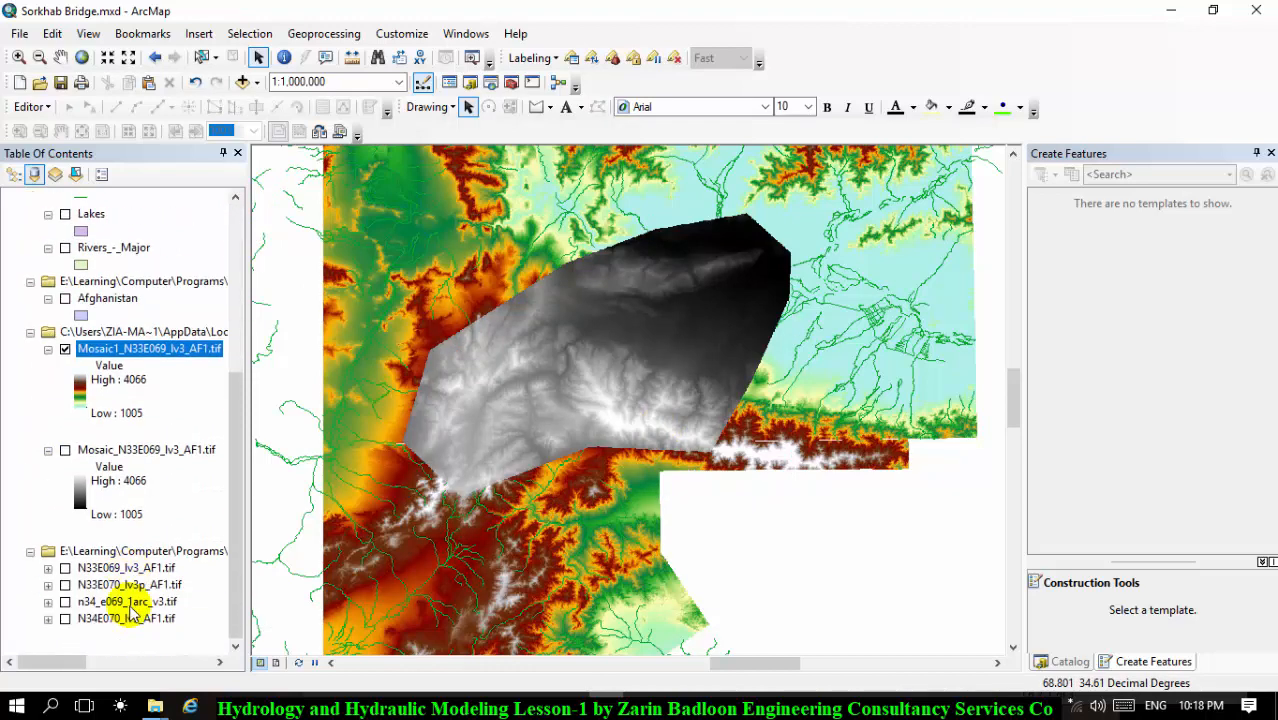
{"action": "left_click", "coordinate": [65, 349]}
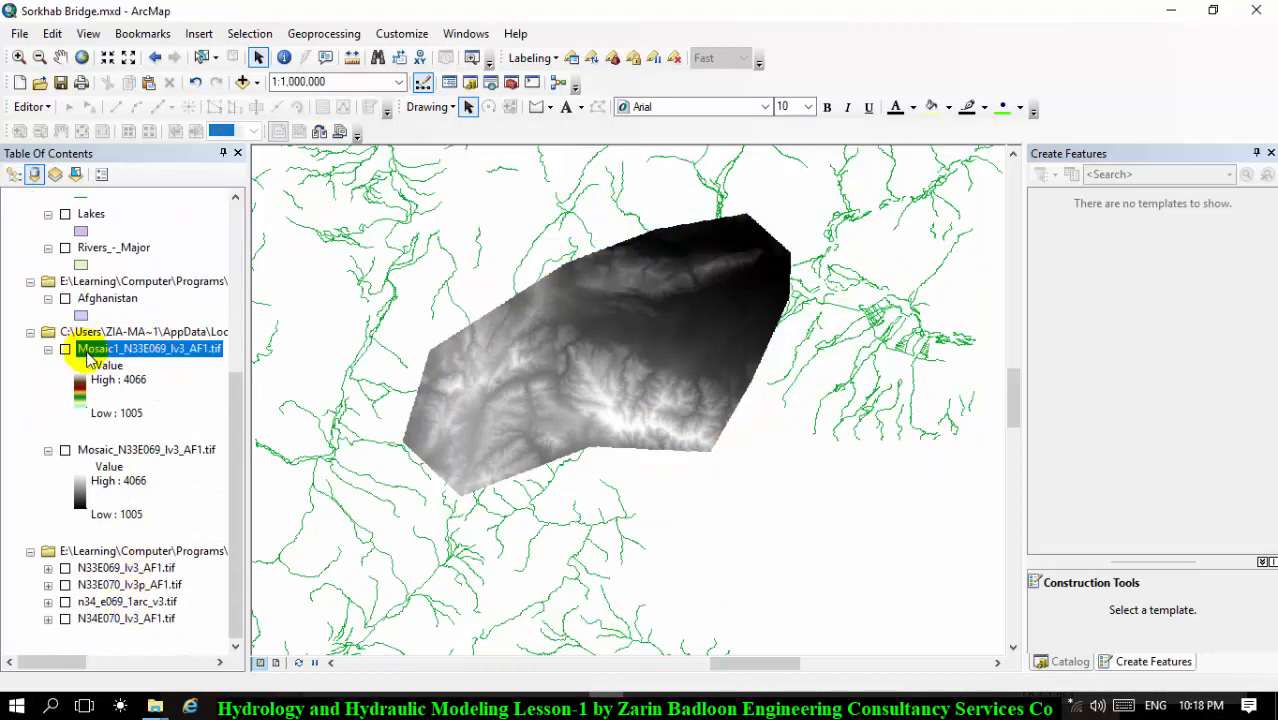
{"action": "right_click", "coordinate": [88, 355]}
{"action": "left_click", "coordinate": [105, 383]}
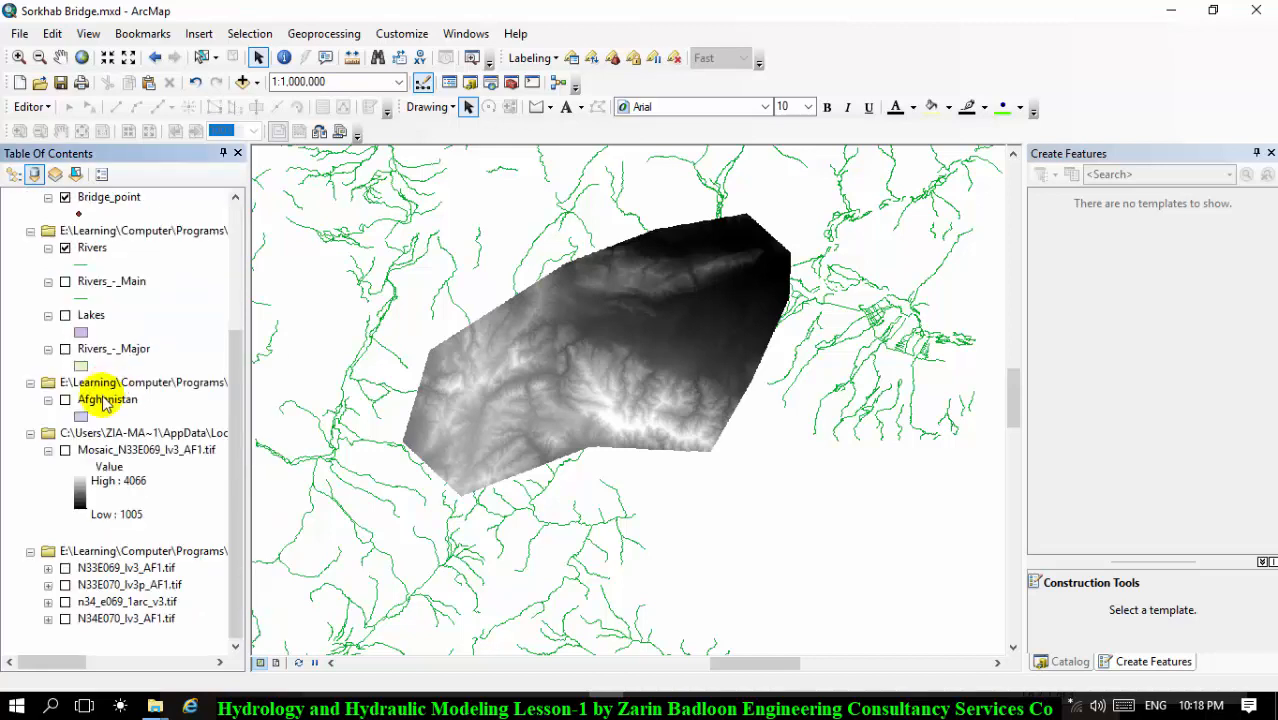
{"action": "right_click", "coordinate": [95, 456]}
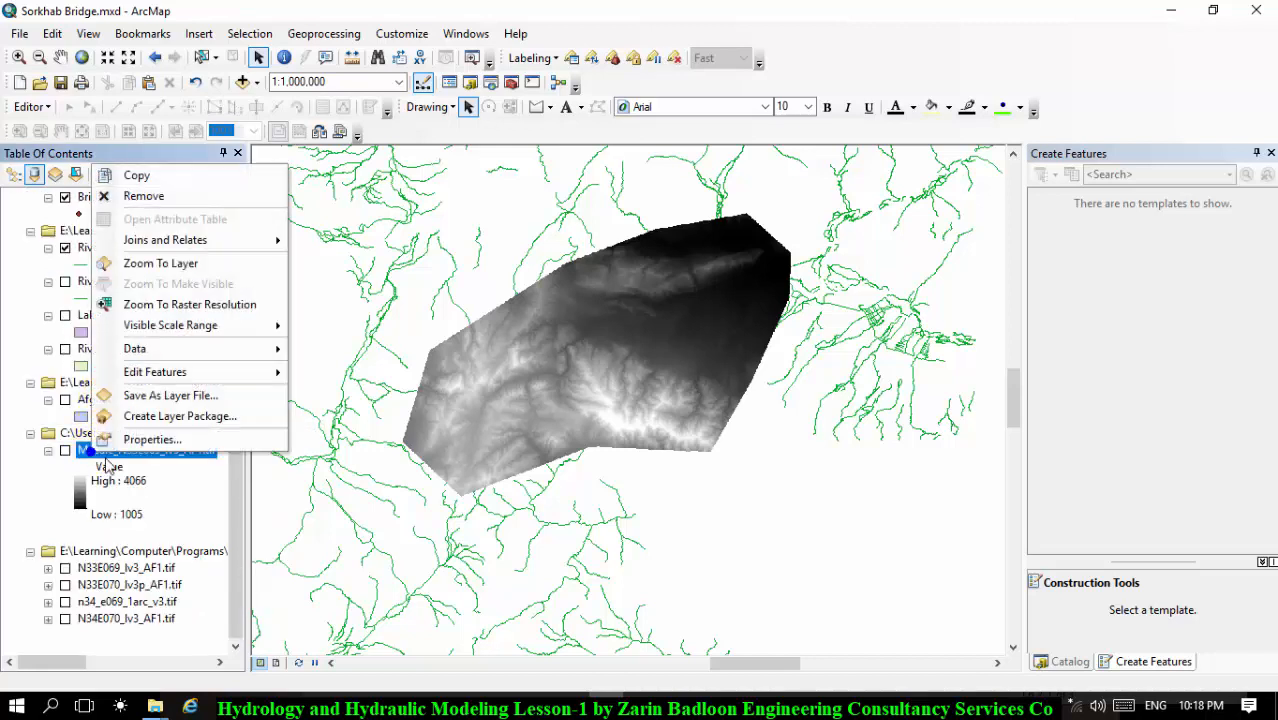
{"action": "left_click", "coordinate": [143, 197]}
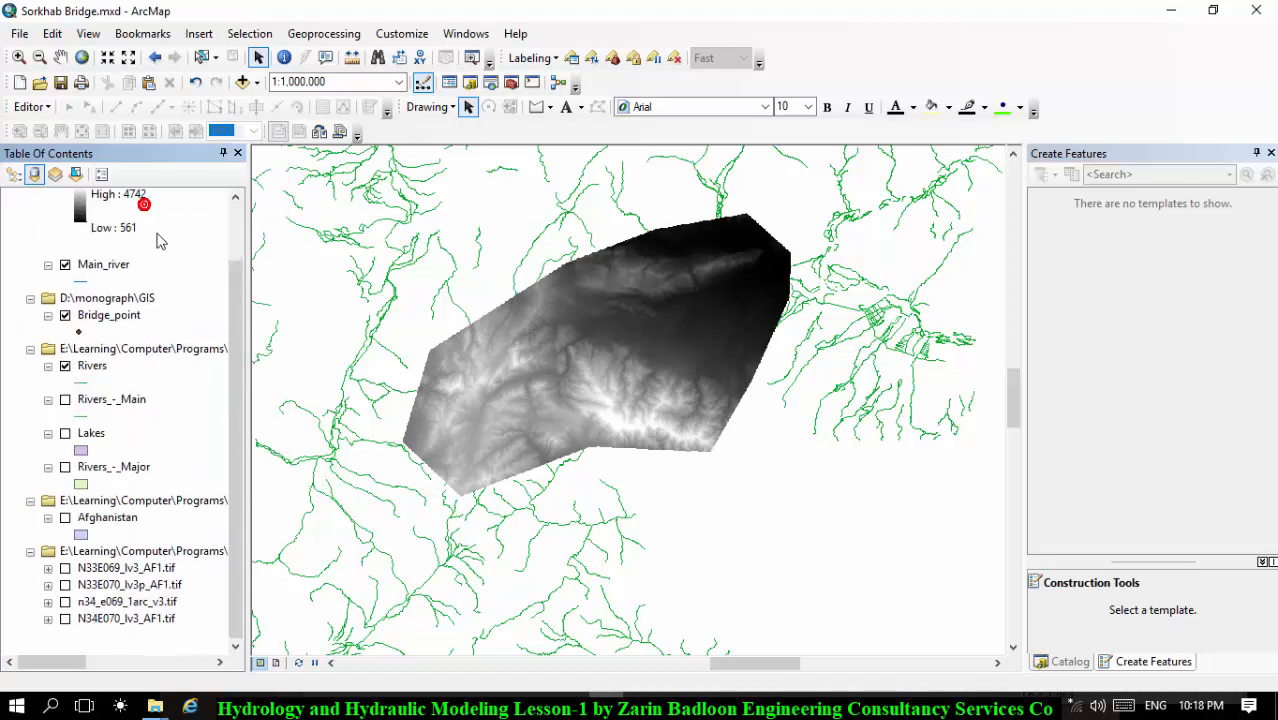
Step: Inspect the clipped raster up close and list the map layers by drawing order
{"action": "scroll", "coordinate": [485, 323], "scroll_direction": "down", "scroll_amount": 5}
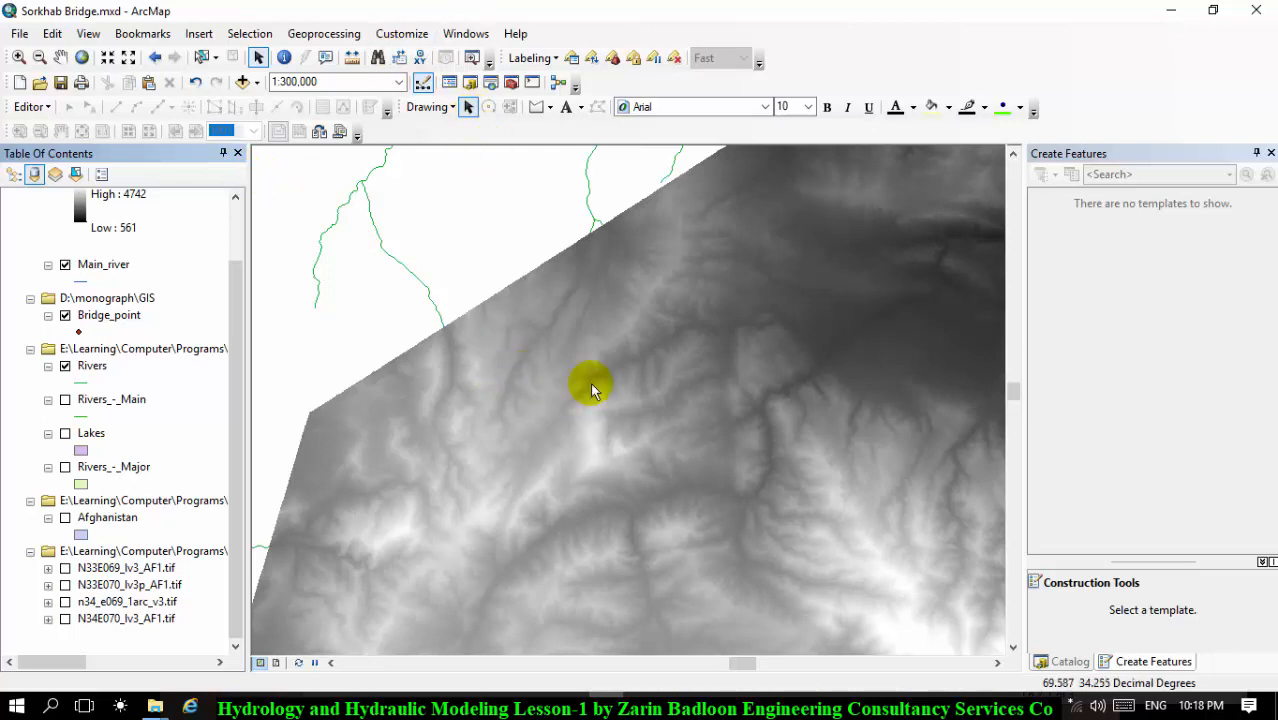
{"action": "scroll", "coordinate": [460, 248], "scroll_direction": "up", "scroll_amount": 2}
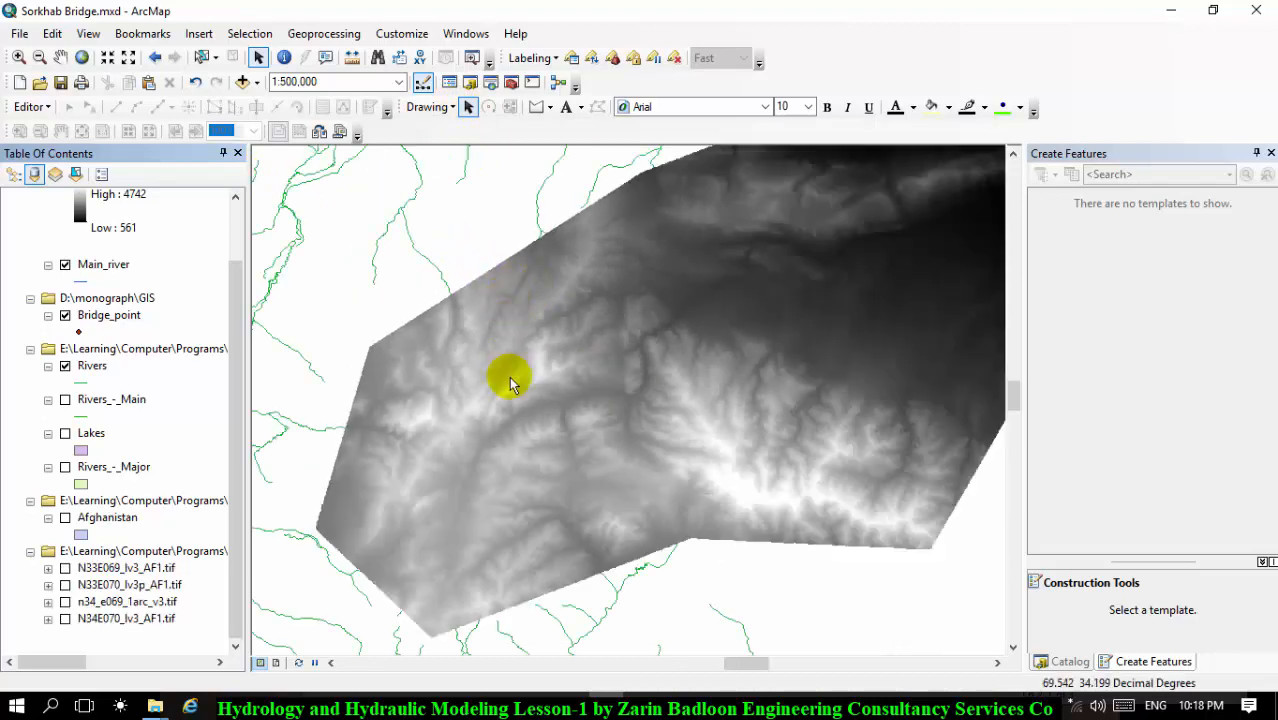
{"action": "scroll", "coordinate": [500, 380], "scroll_direction": "up", "scroll_amount": 1}
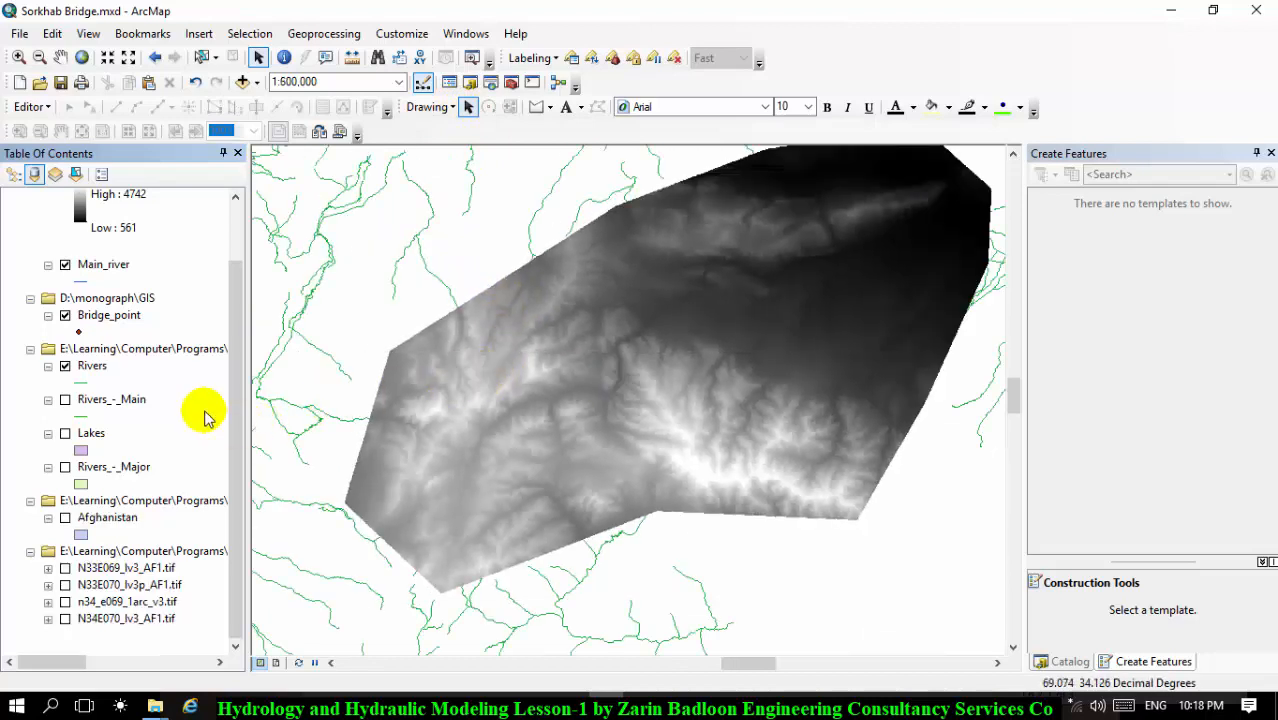
{"action": "scroll", "coordinate": [140, 315], "scroll_direction": "up", "scroll_amount": 2}
{"action": "scroll", "coordinate": [140, 315], "scroll_direction": "up", "scroll_amount": 1}
{"action": "left_click", "coordinate": [90, 232]}
{"action": "mouse_move", "coordinate": [88, 308]}
{"action": "left_mouse_down"}
{"action": "mouse_move", "coordinate": [84, 372]}
{"action": "mouse_move", "coordinate": [35, 200]}
{"action": "left_mouse_up"}
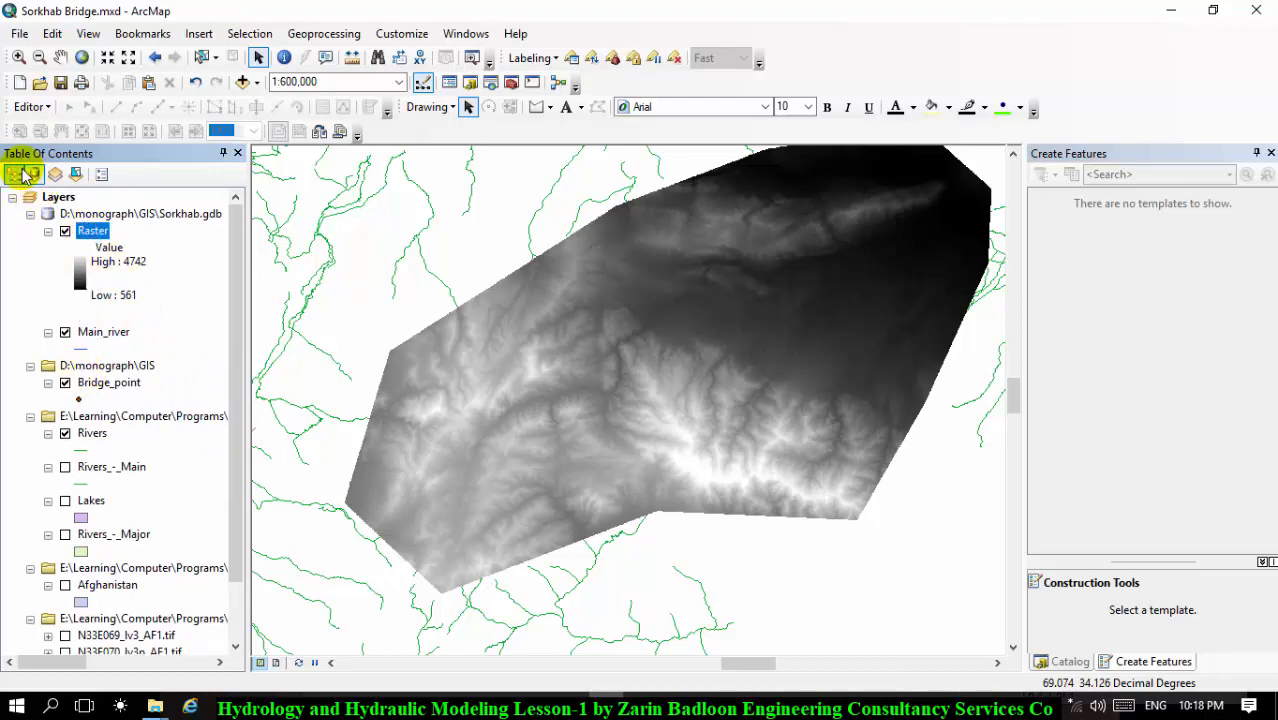
{"action": "left_click", "coordinate": [14, 174]}
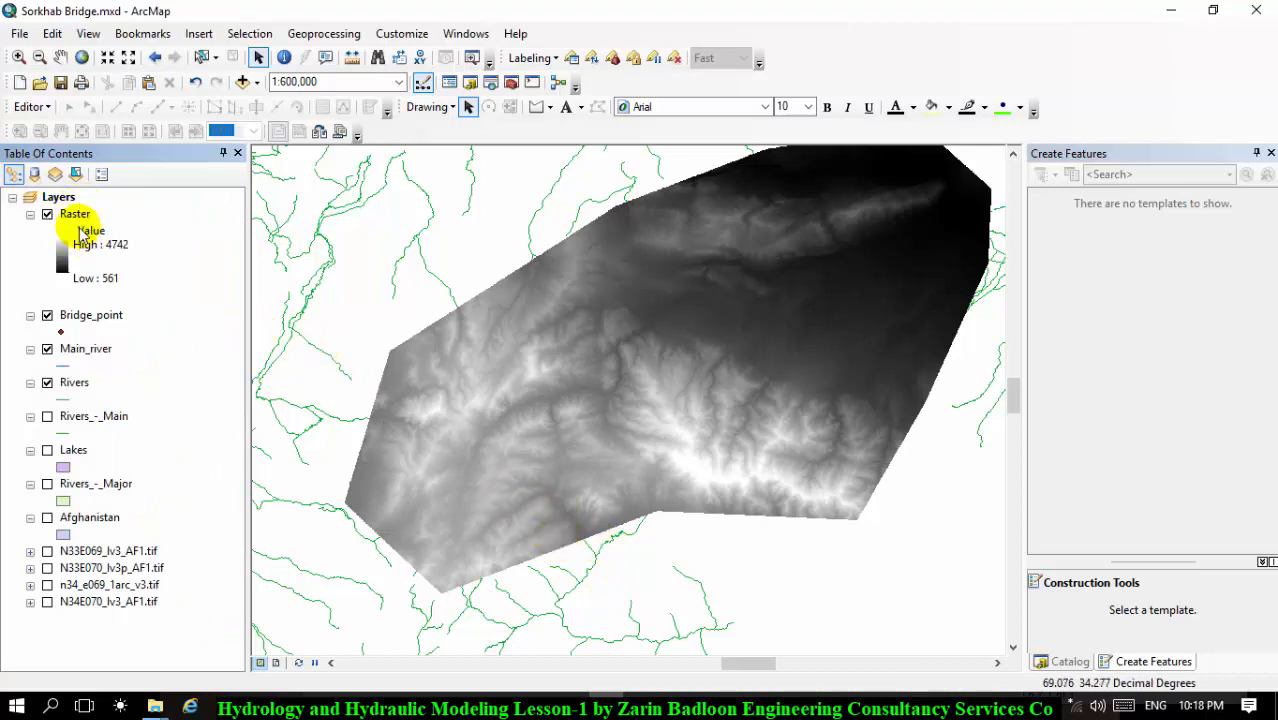
{"action": "left_click_drag", "start_coordinate": [75, 214], "coordinate": [72, 405]}
{"action": "left_click", "coordinate": [70, 399]}
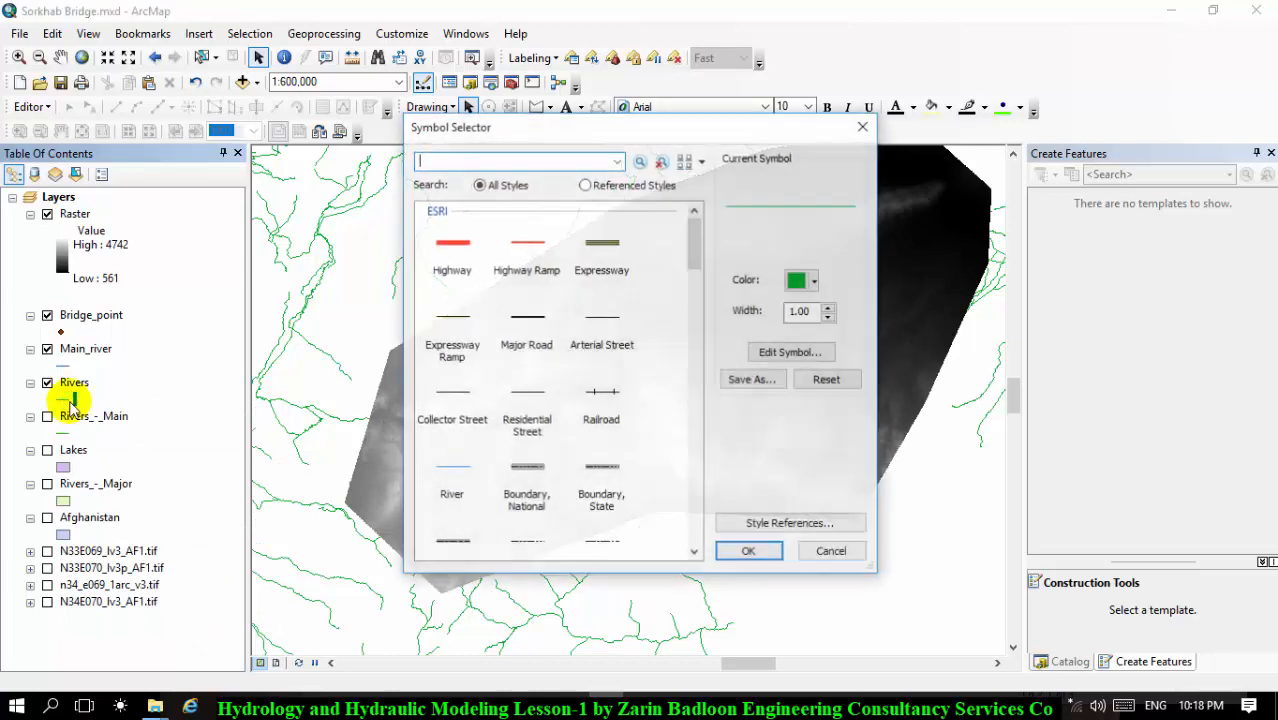
{"action": "left_click", "coordinate": [752, 552]}
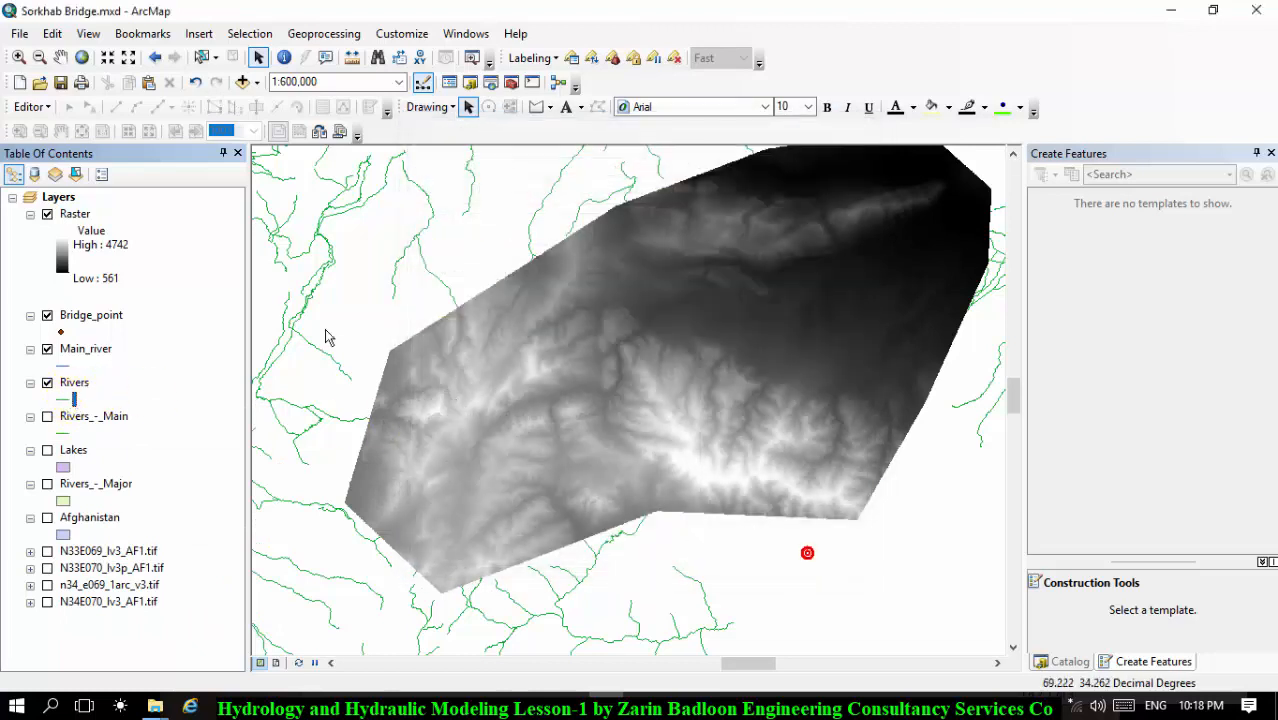
Step: Move the Raster layer below the river and lake layers, directly above Afghanistan, in the drawing order
{"action": "left_click", "coordinate": [75, 214]}
{"action": "left_click_drag", "start_coordinate": [78, 226], "coordinate": [77, 496]}
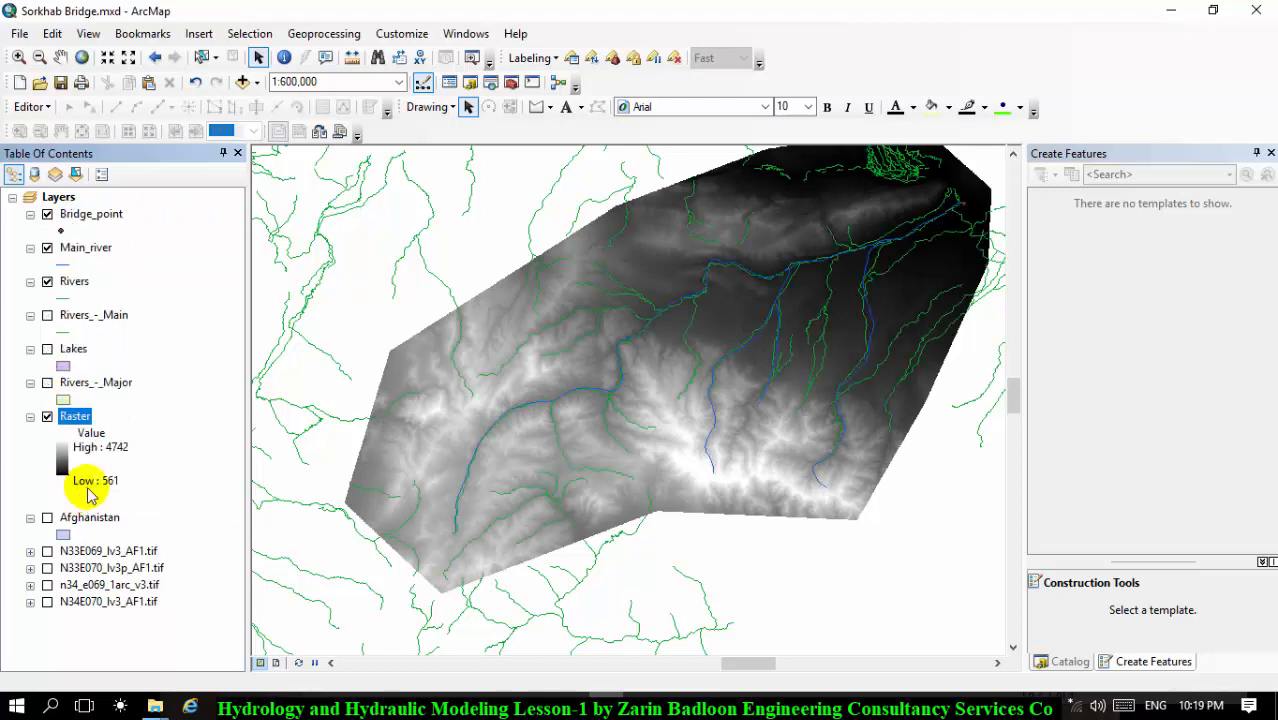
Step: Examine how the clipped raster covers the terrain around the rivers along its southwestern and southeastern edges
{"action": "scroll", "coordinate": [489, 541], "scroll_direction": "up", "scroll_amount": 3}
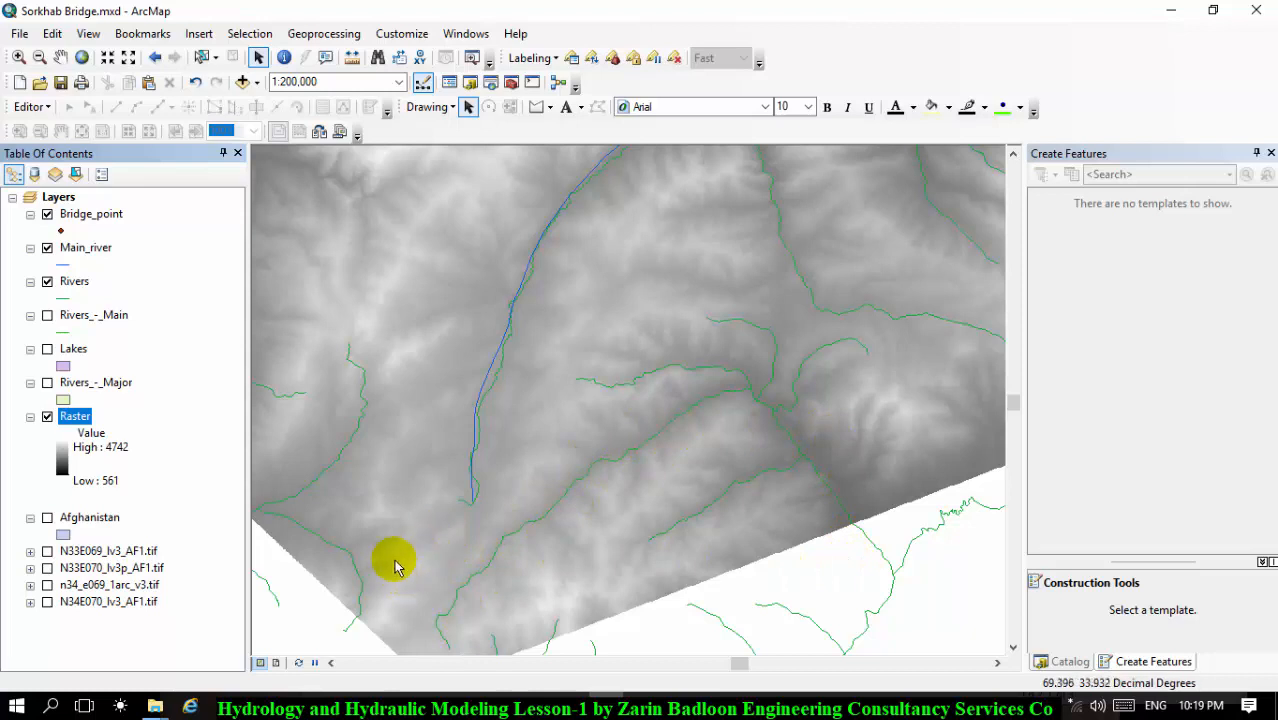
{"action": "scroll", "coordinate": [395, 545], "scroll_direction": "down", "scroll_amount": 1}
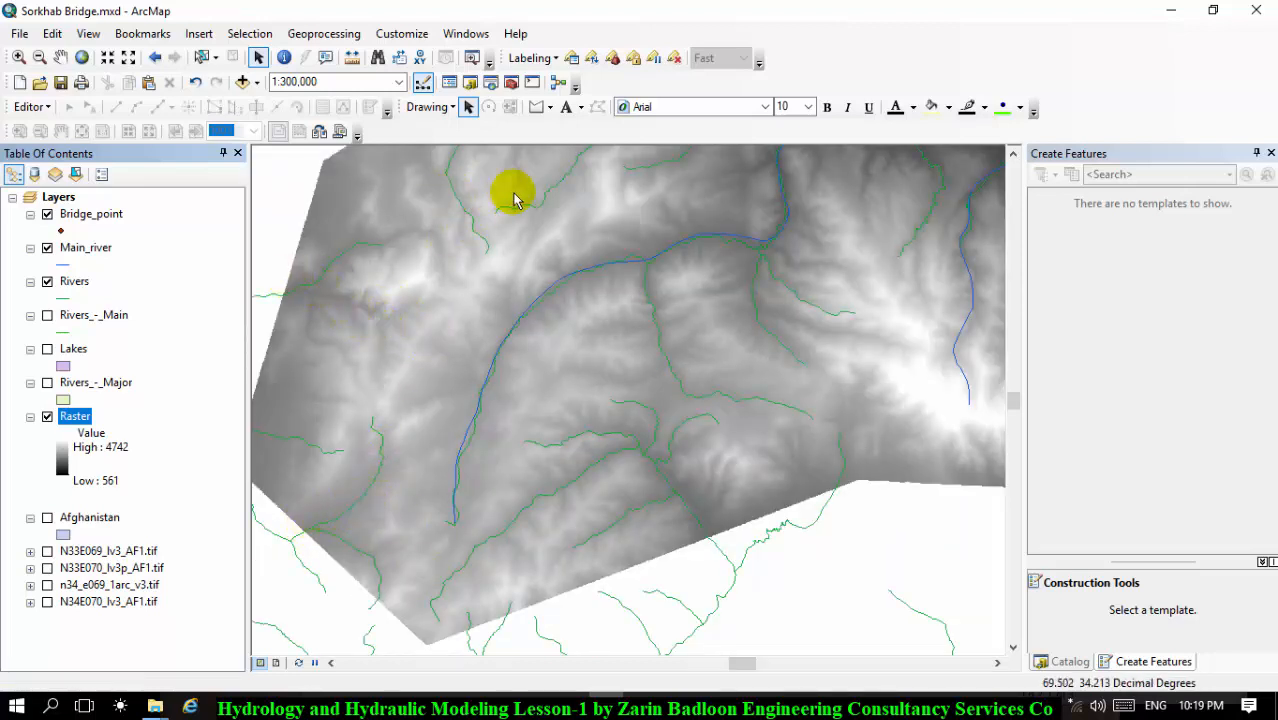
{"action": "scroll", "coordinate": [513, 355], "scroll_direction": "down", "scroll_amount": 1}
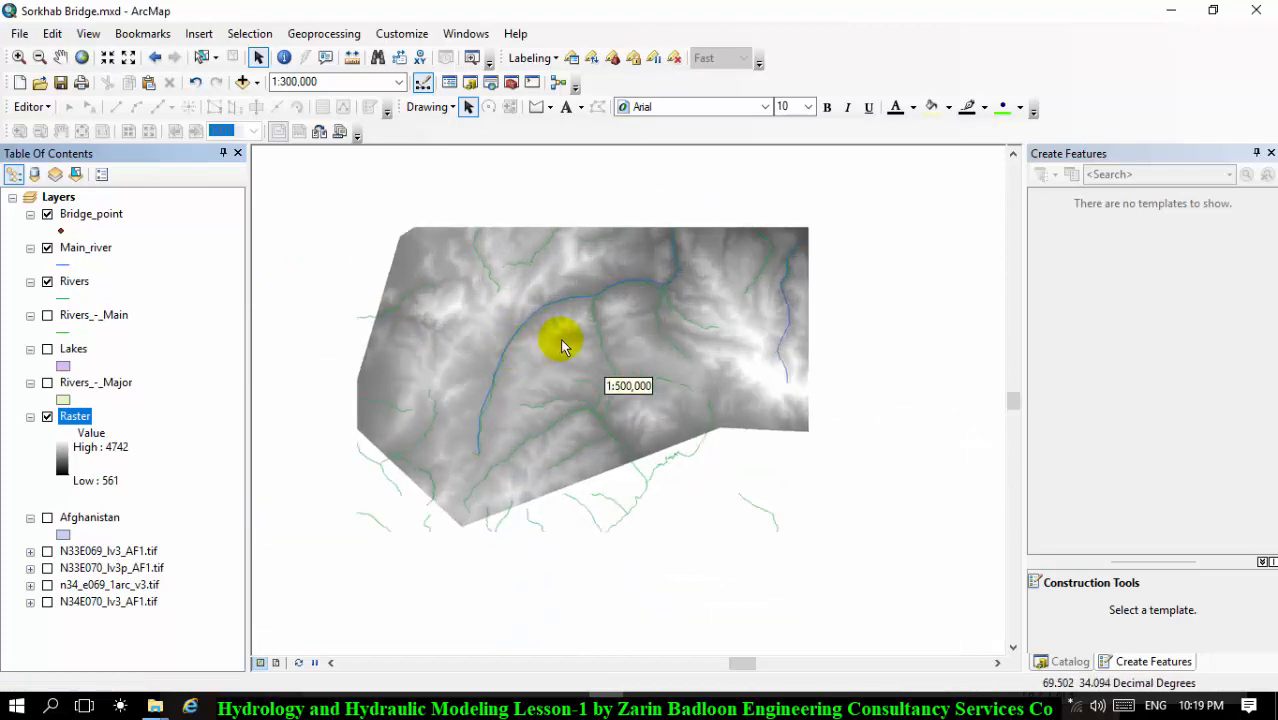
{"action": "scroll", "coordinate": [978, 334], "scroll_direction": "up", "scroll_amount": 3}
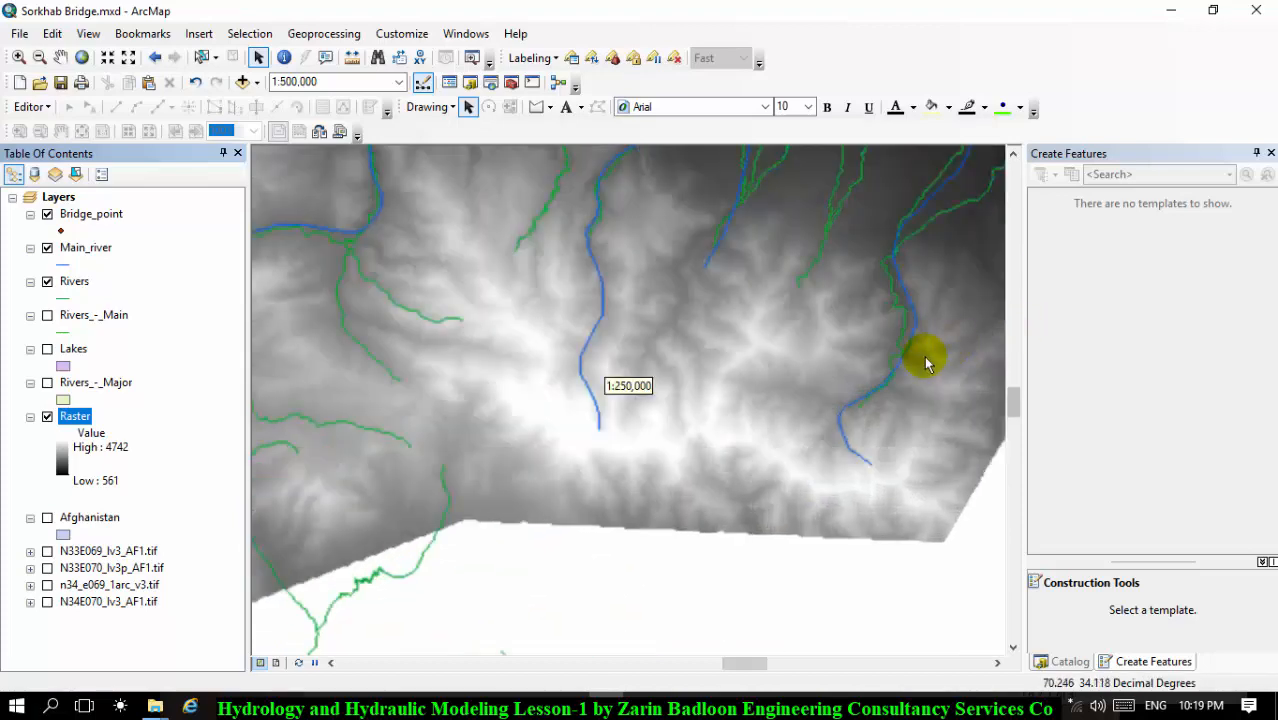
{"action": "left_click_drag", "start_coordinate": [823, 369], "coordinate": [462, 419]}
{"action": "scroll", "coordinate": [450, 417], "scroll_direction": "down", "scroll_amount": 1}
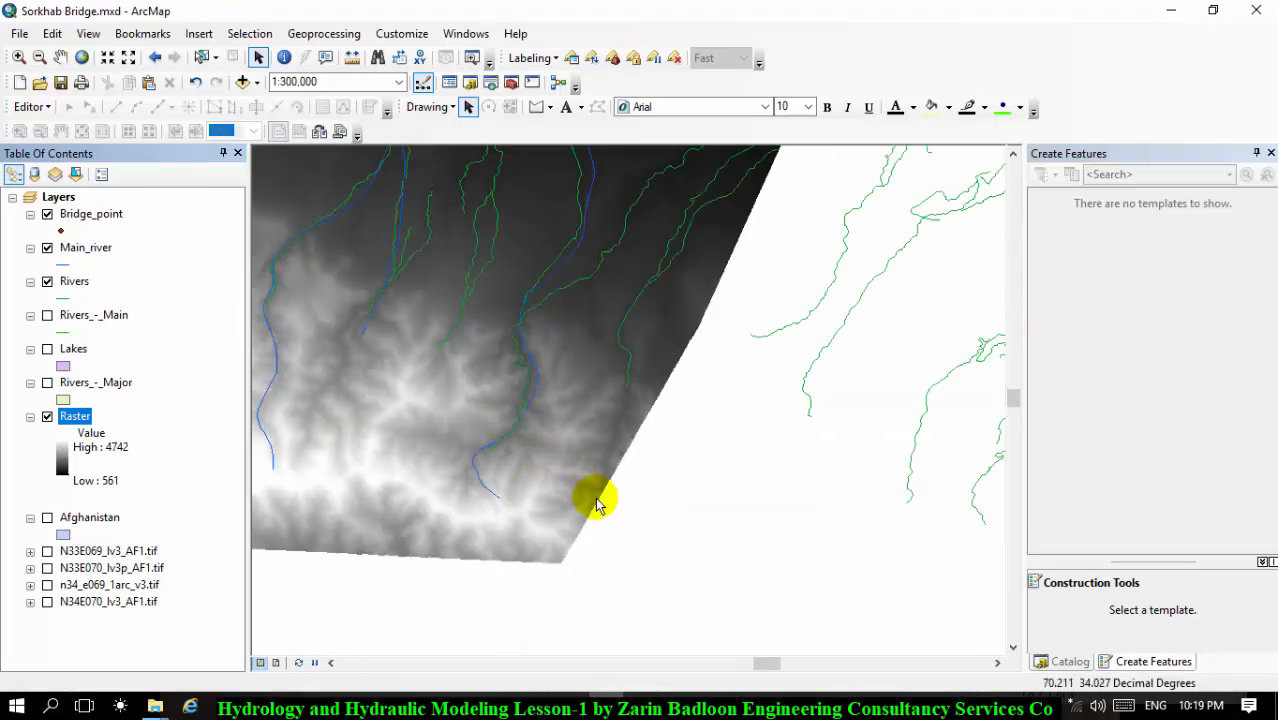
{"action": "scroll", "coordinate": [665, 455], "scroll_direction": "down", "scroll_amount": 2}
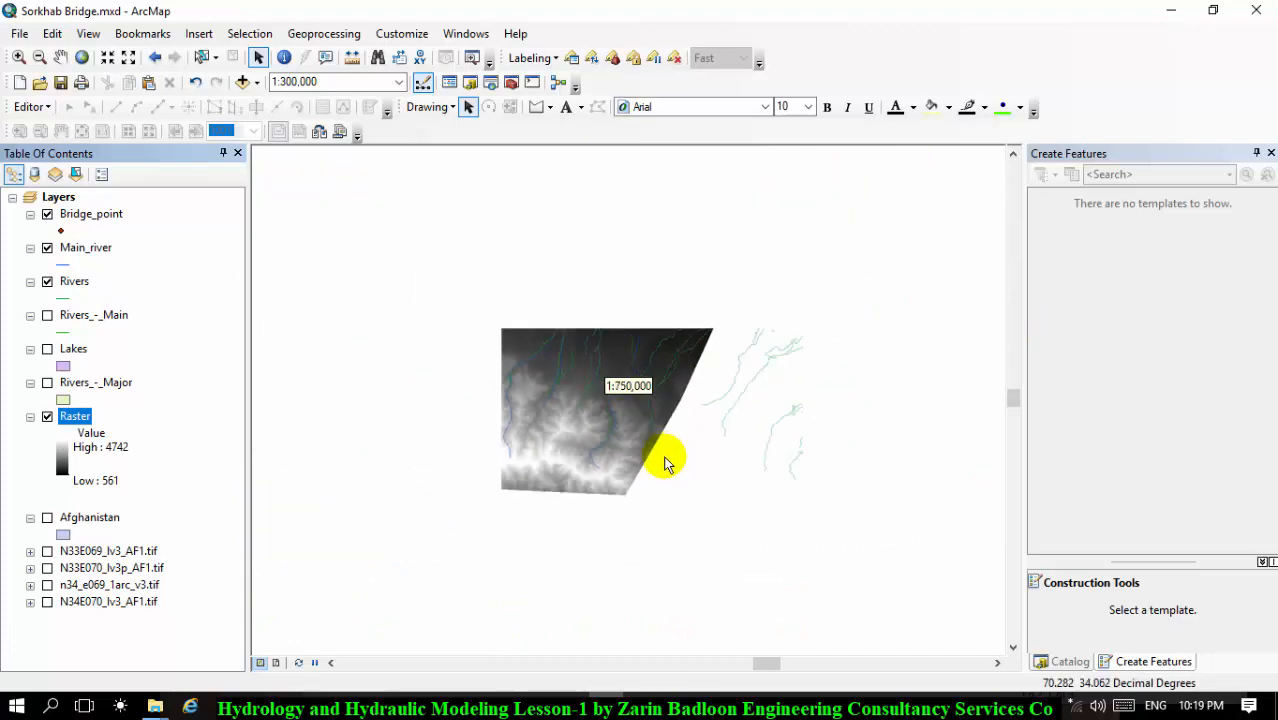
{"action": "scroll", "coordinate": [655, 462], "scroll_direction": "up", "scroll_amount": 2}
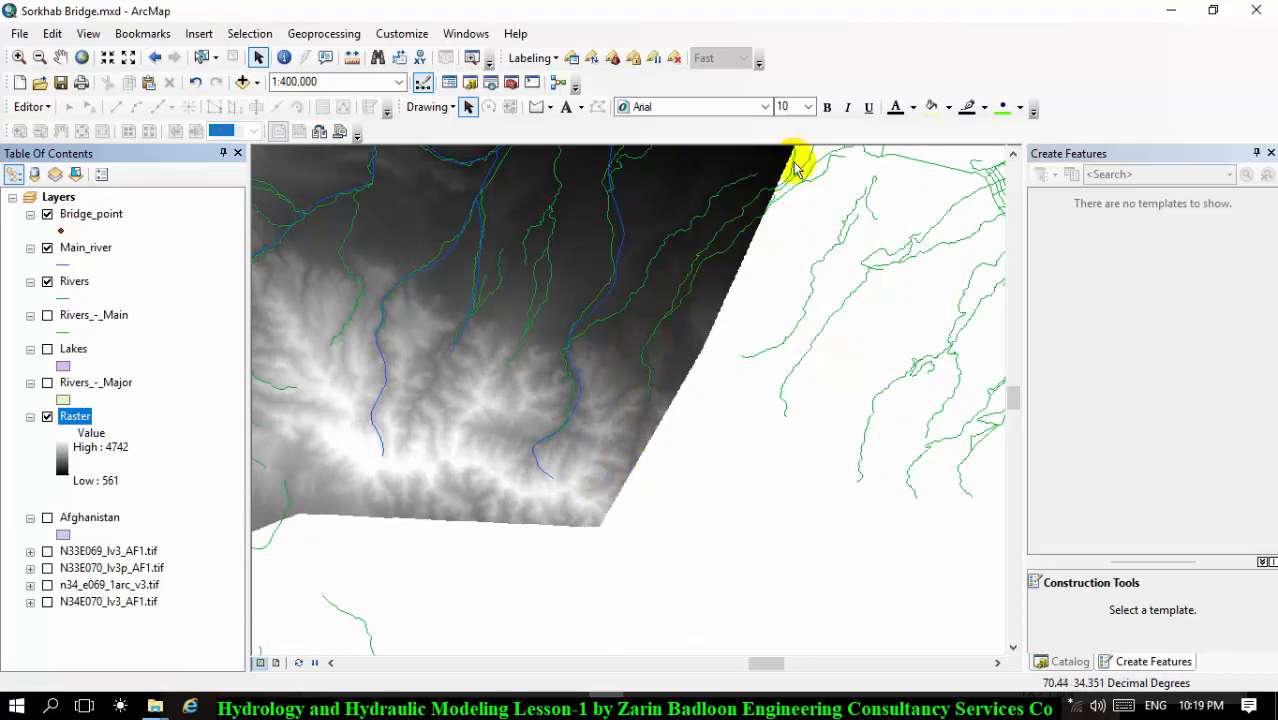
Step: Compare the easternmost main-river tributary with the Rivers layer and the raster relief, and return to the whole catchment
{"action": "scroll", "coordinate": [568, 410], "scroll_direction": "up", "scroll_amount": 1}
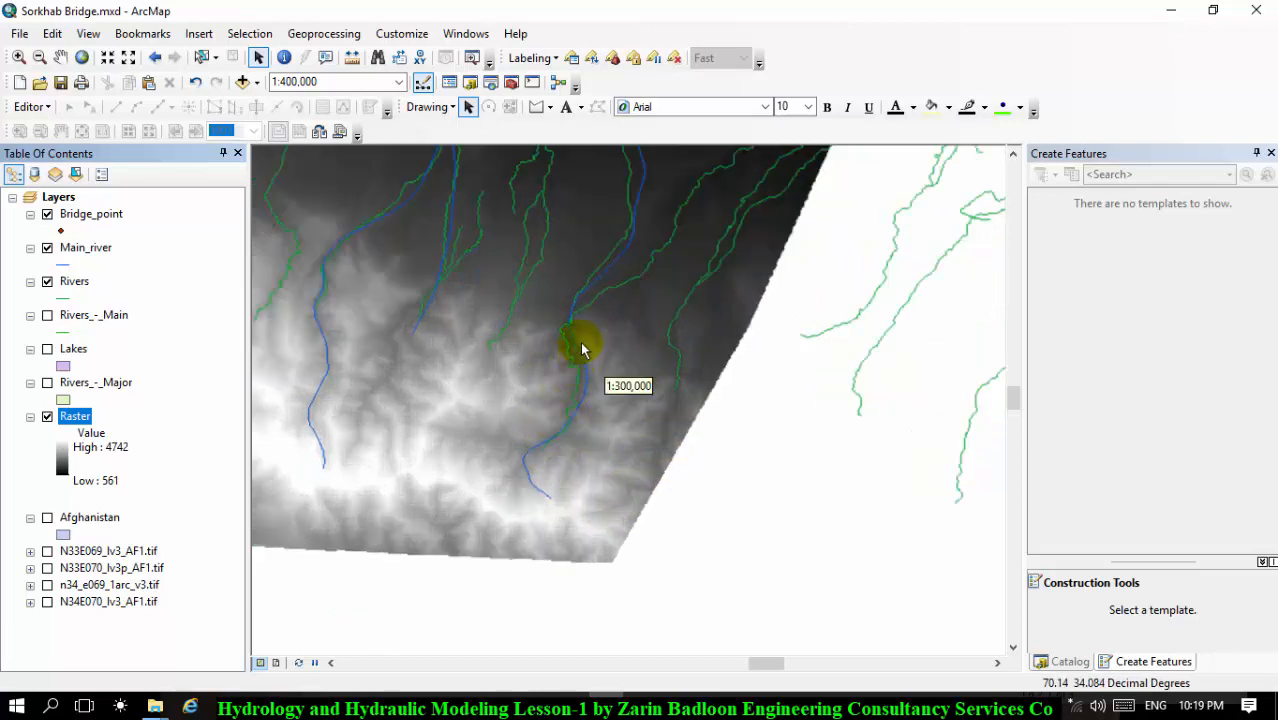
{"action": "scroll", "coordinate": [628, 211], "scroll_direction": "up", "scroll_amount": 3}
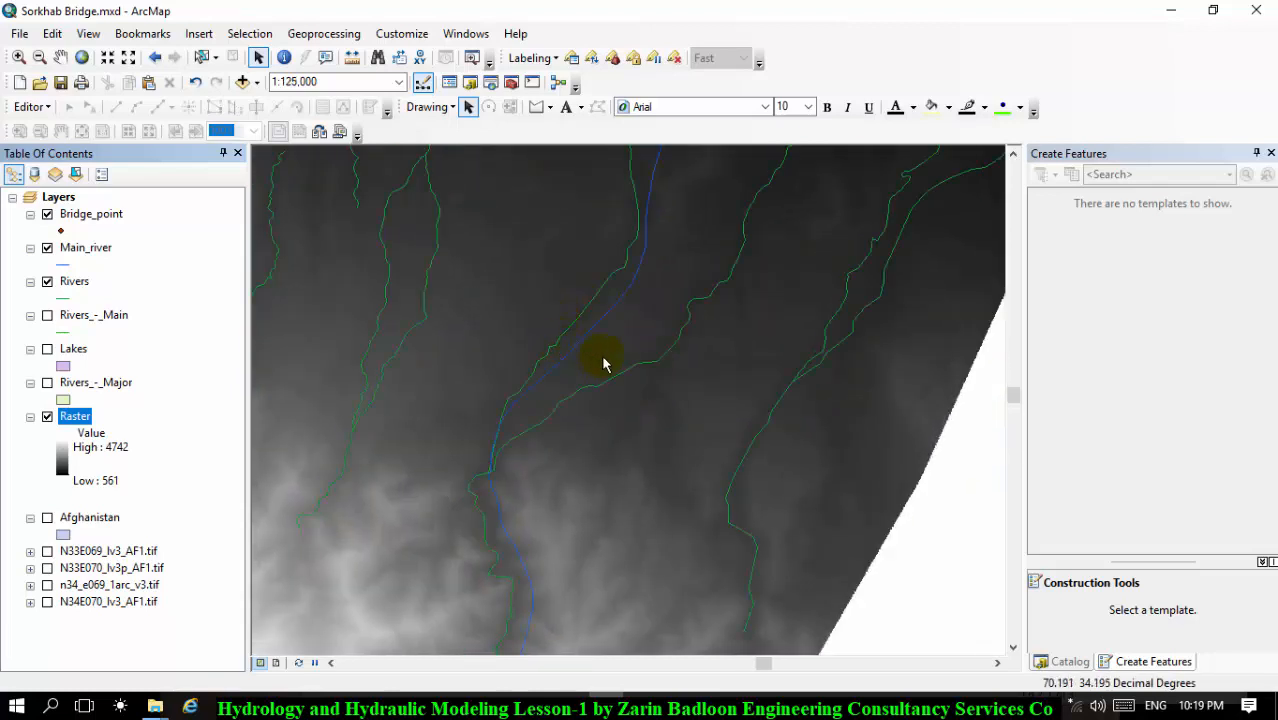
{"action": "scroll", "coordinate": [845, 290], "scroll_direction": "down", "scroll_amount": 1}
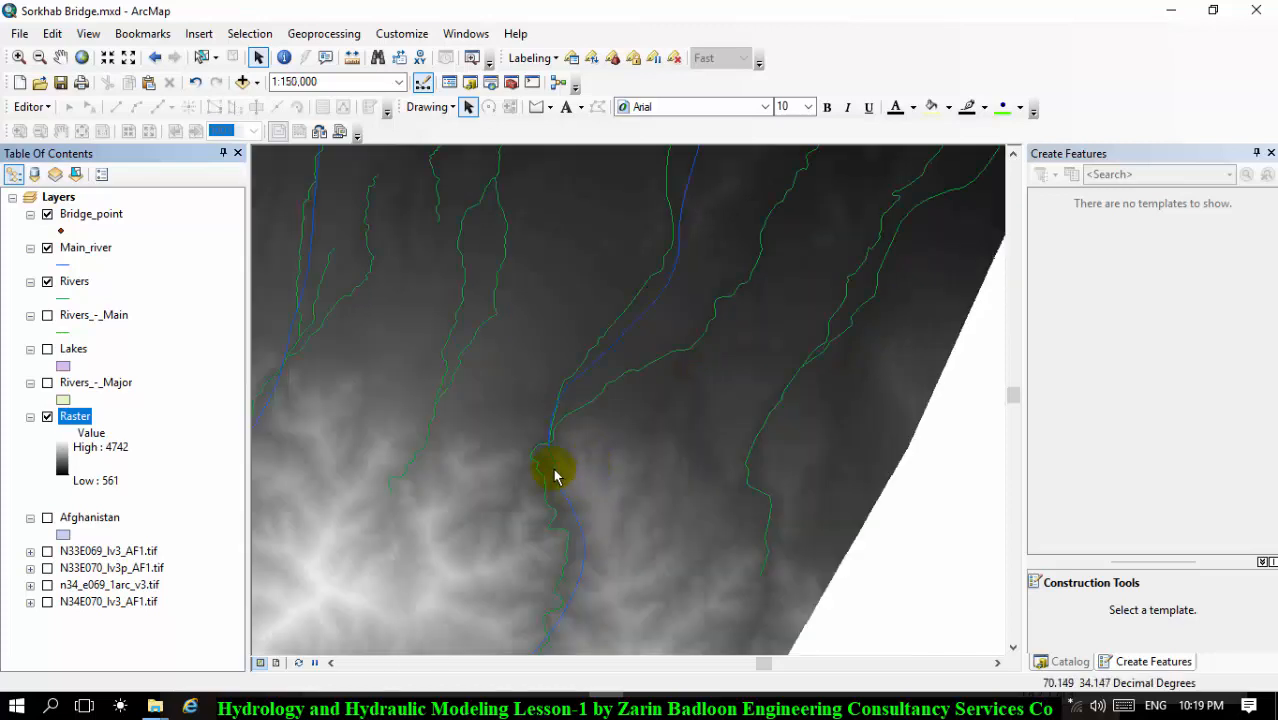
{"action": "scroll", "coordinate": [614, 400], "scroll_direction": "down", "scroll_amount": 1}
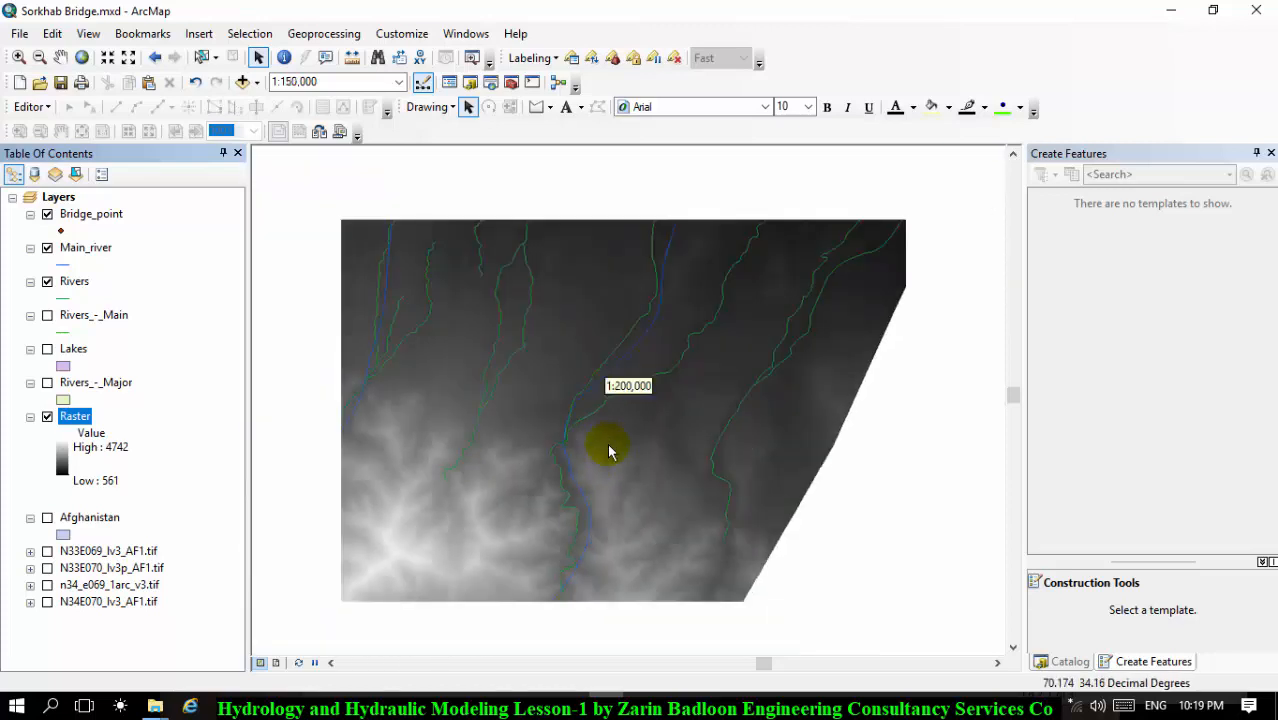
{"action": "scroll", "coordinate": [626, 298], "scroll_direction": "down", "scroll_amount": 3}
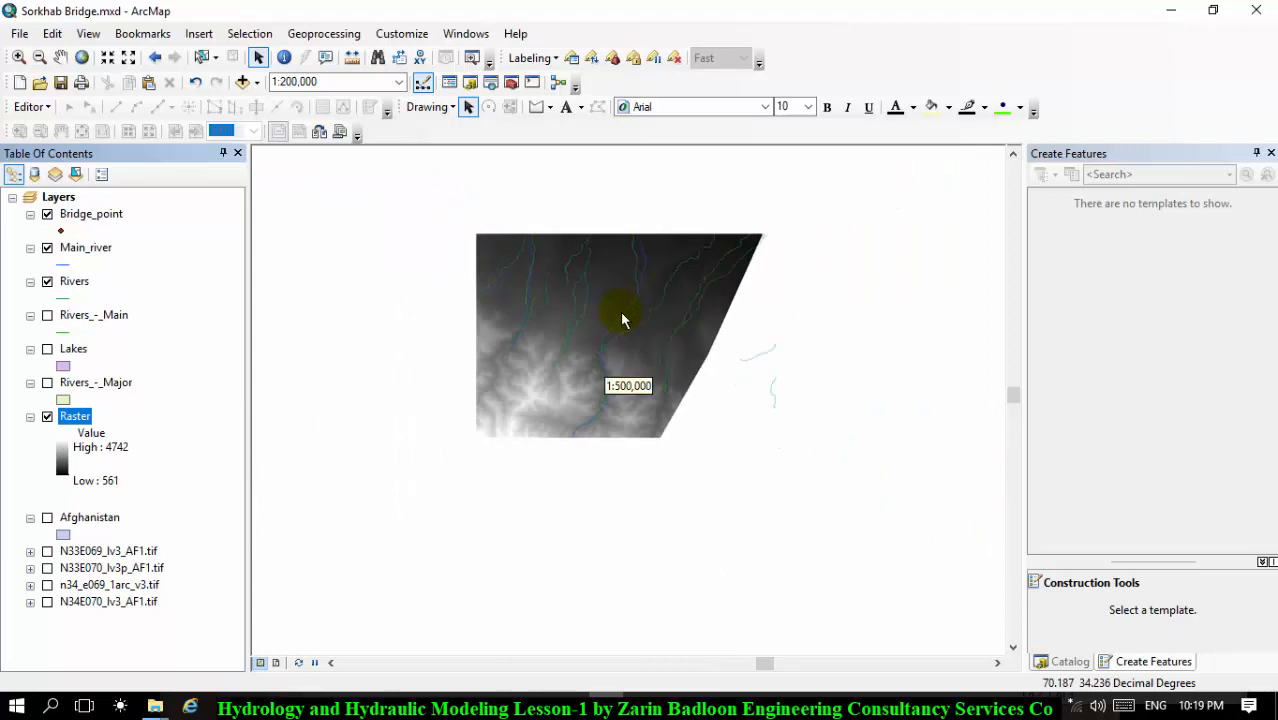
{"action": "scroll", "coordinate": [600, 420], "scroll_direction": "down", "scroll_amount": 3}
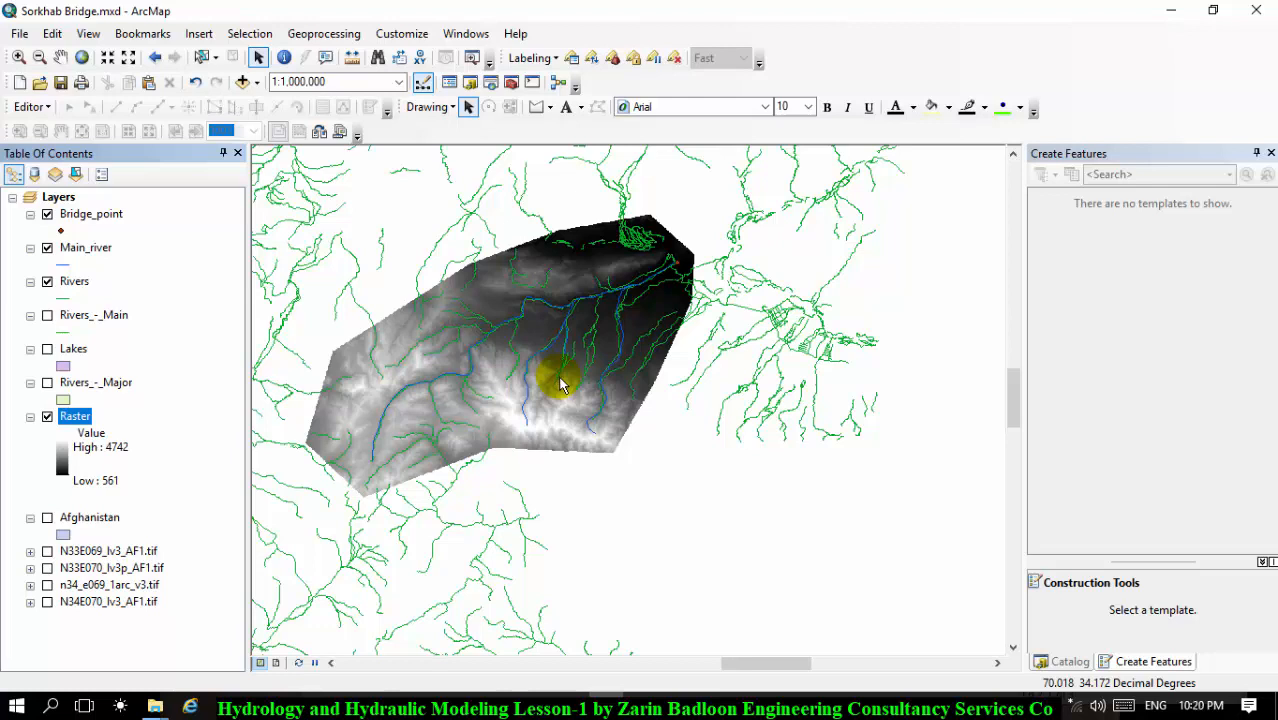
Step: Examine how the southern tributaries of Main_river and Rivers follow the valleys in the clipped raster, and review the full catchment
{"action": "scroll", "coordinate": [561, 385], "scroll_direction": "up", "scroll_amount": 2}
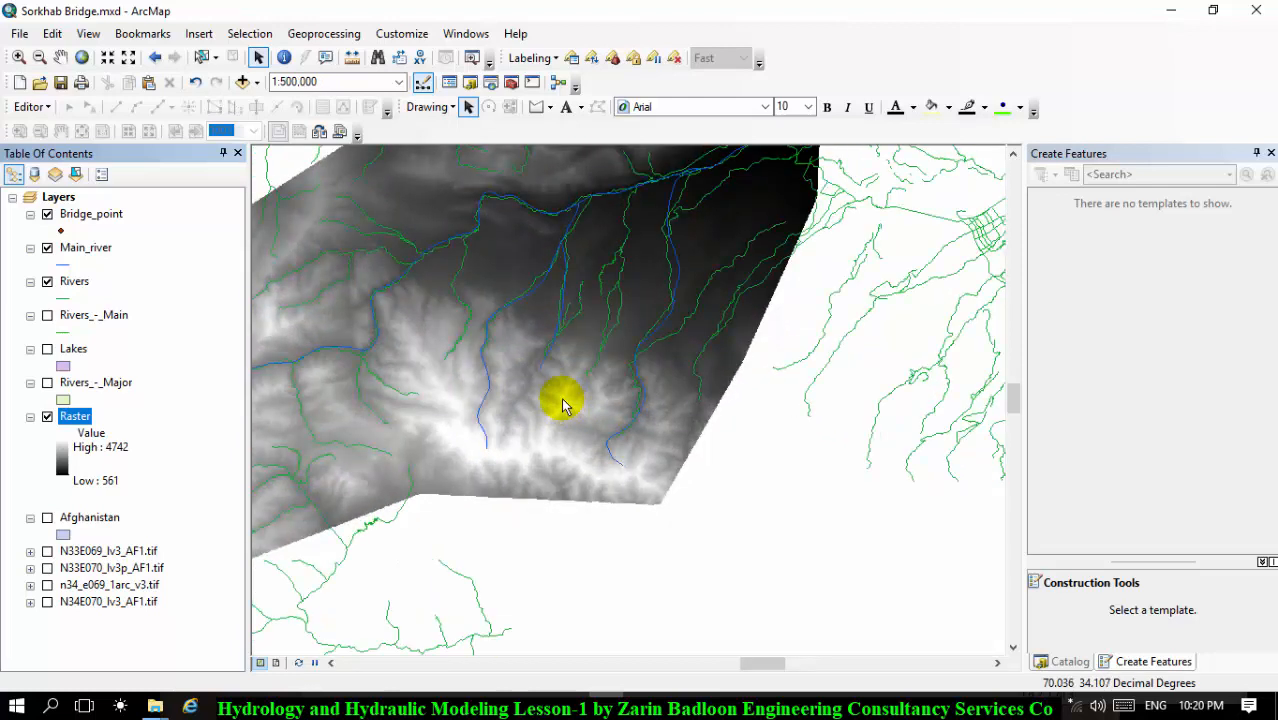
{"action": "scroll", "coordinate": [522, 400], "scroll_direction": "up", "scroll_amount": 1}
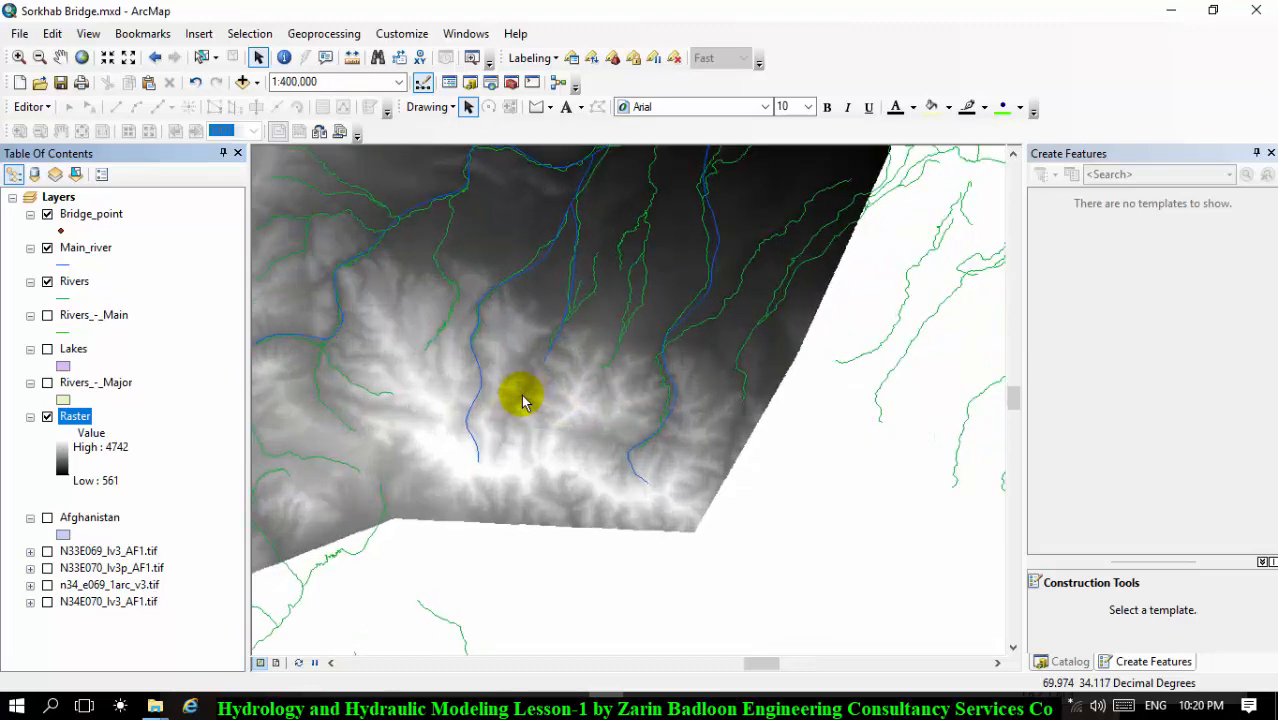
{"action": "scroll", "coordinate": [549, 385], "scroll_direction": "down", "scroll_amount": 1}
{"action": "scroll", "coordinate": [549, 385], "scroll_direction": "up", "scroll_amount": 1}
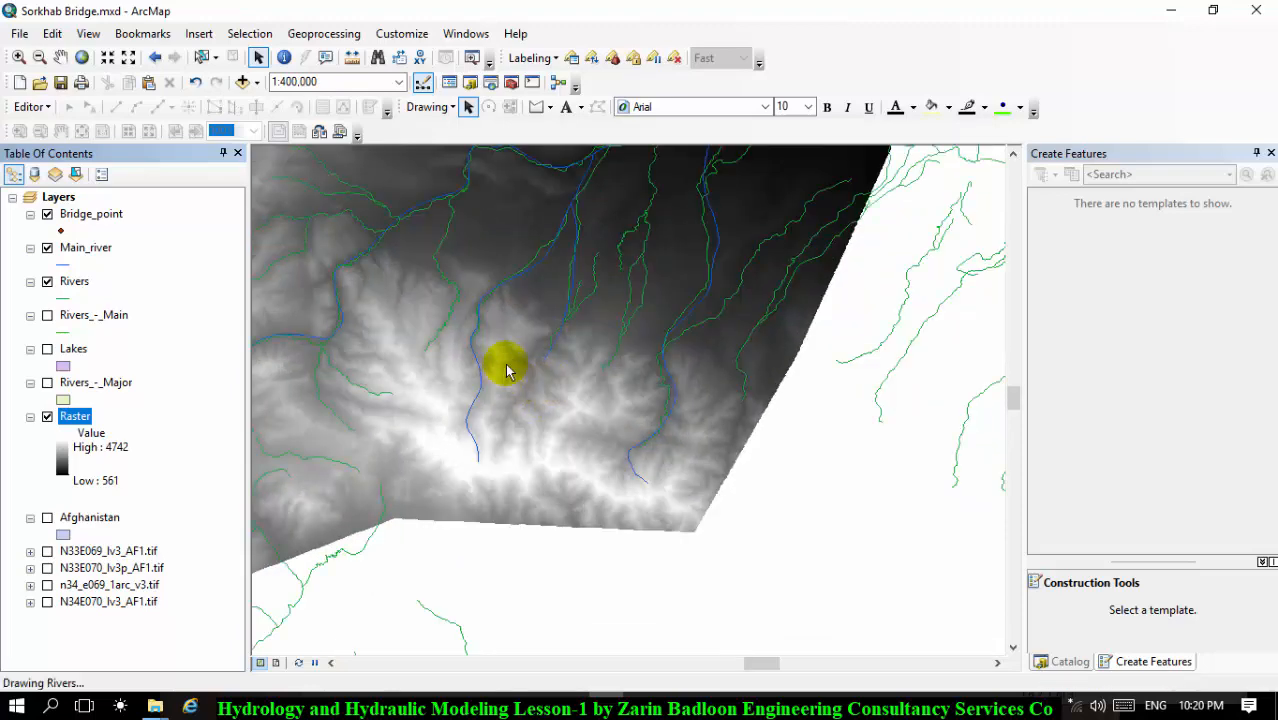
{"action": "scroll", "coordinate": [513, 365], "scroll_direction": "down", "scroll_amount": 1}
{"action": "scroll", "coordinate": [513, 365], "scroll_direction": "up", "scroll_amount": 1}
{"action": "scroll", "coordinate": [516, 373], "scroll_direction": "up", "scroll_amount": 5}
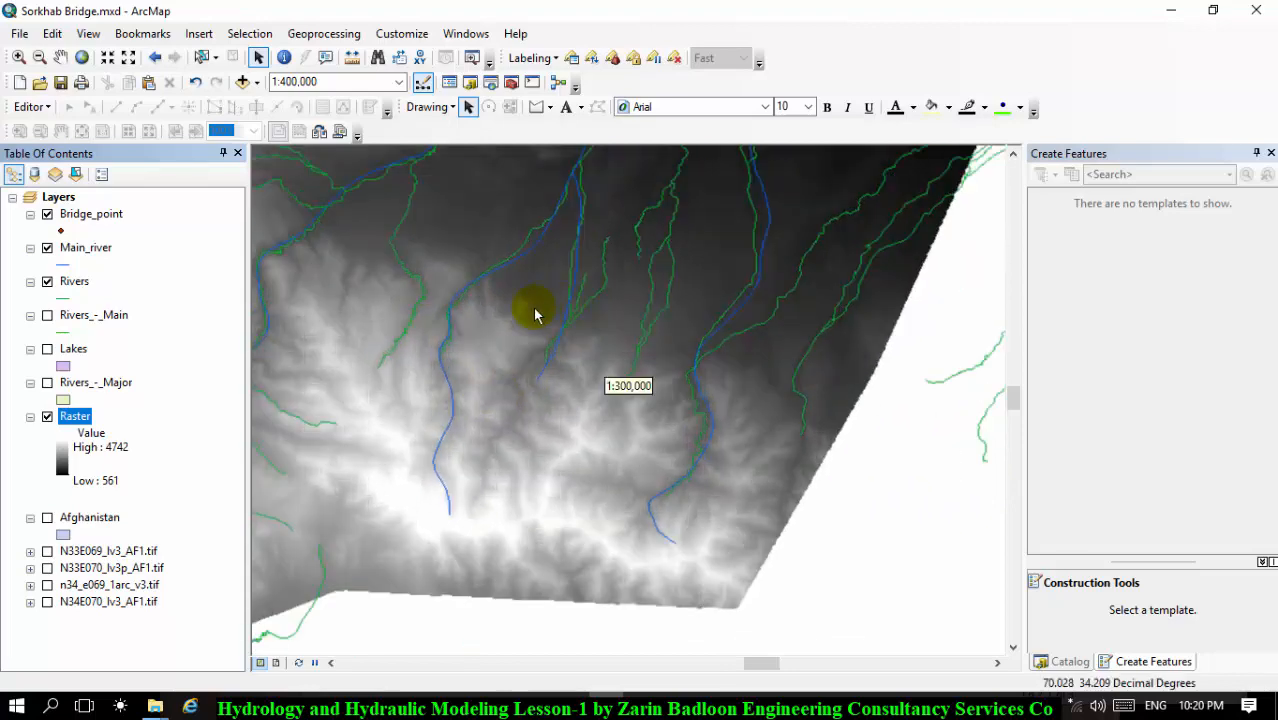
{"action": "scroll", "coordinate": [583, 556], "scroll_direction": "down", "scroll_amount": 1}
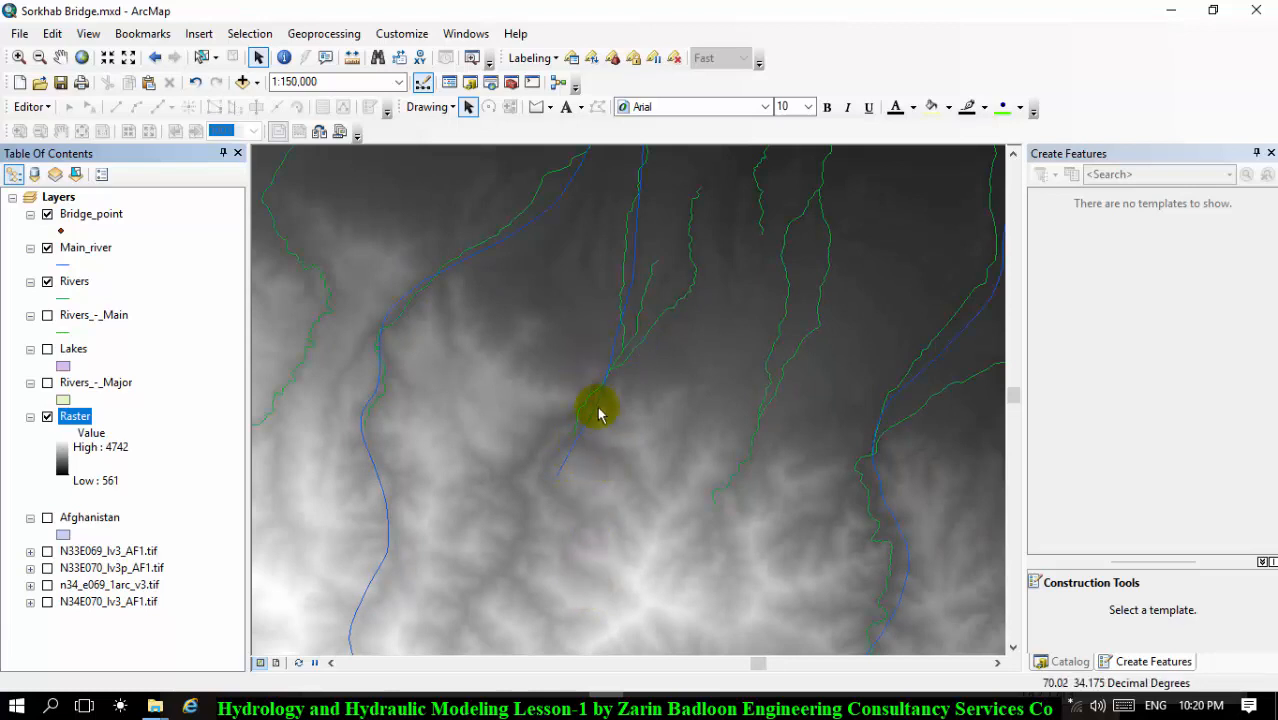
{"action": "scroll", "coordinate": [605, 385], "scroll_direction": "down", "scroll_amount": 4}
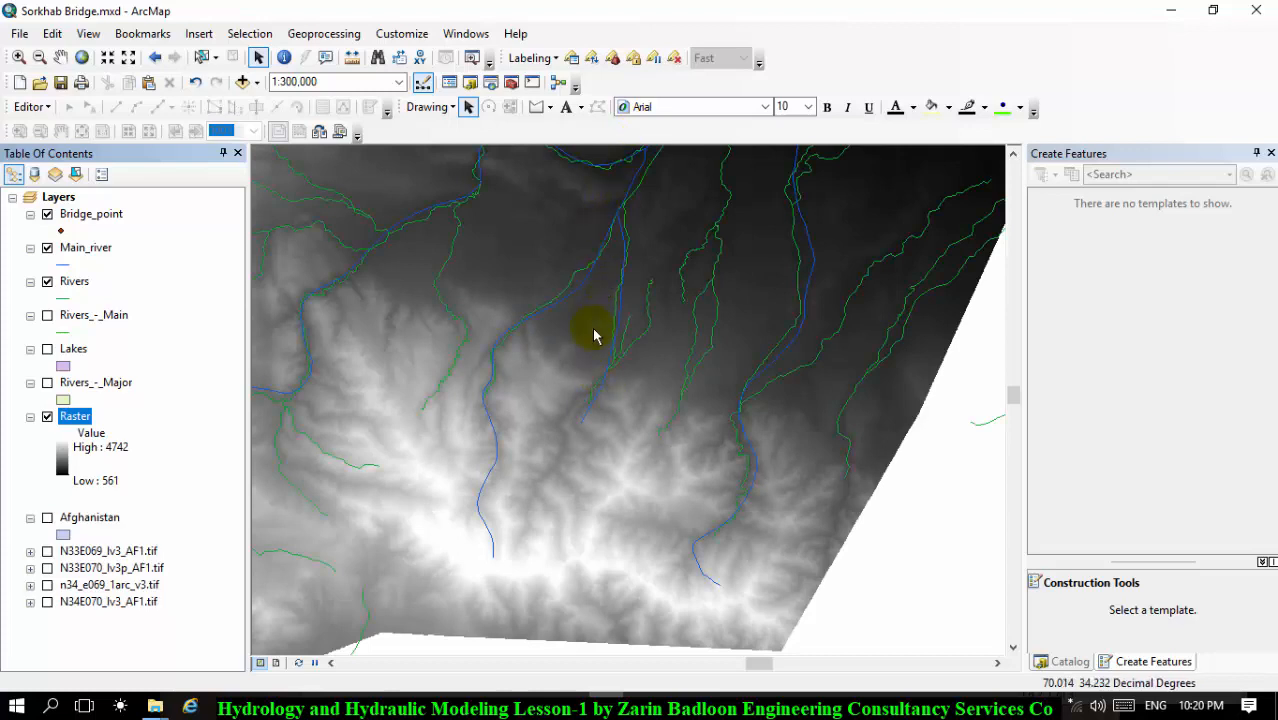
{"action": "scroll", "coordinate": [579, 397], "scroll_direction": "up", "scroll_amount": 2}
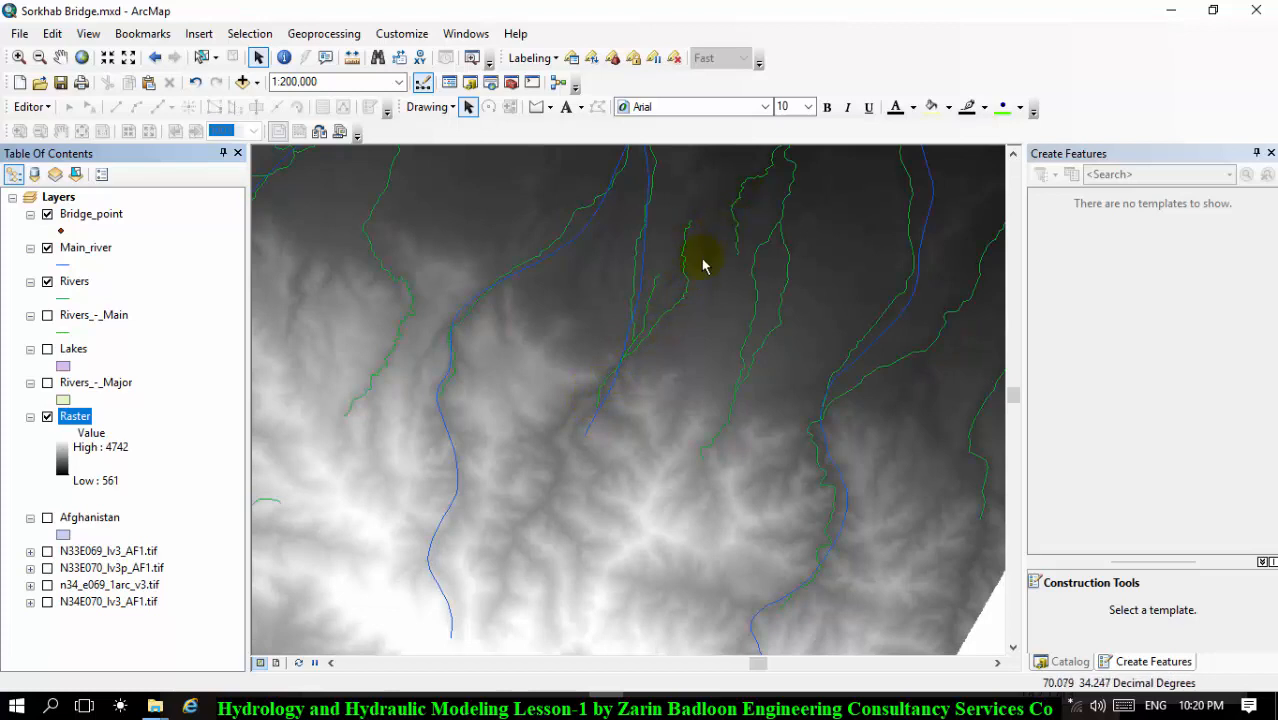
{"action": "scroll", "coordinate": [649, 370], "scroll_direction": "down", "scroll_amount": 1}
{"action": "scroll", "coordinate": [649, 370], "scroll_direction": "up", "scroll_amount": 1}
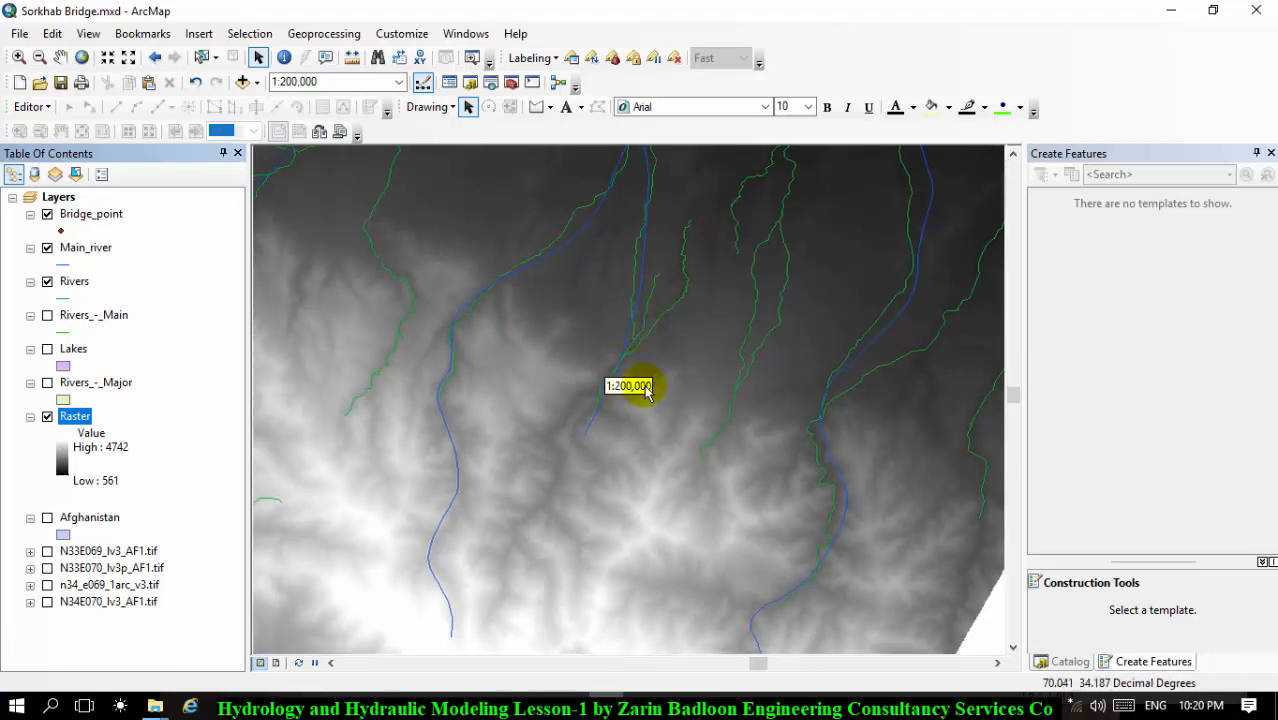
{"action": "scroll", "coordinate": [660, 354], "scroll_direction": "down", "scroll_amount": 1}
{"action": "scroll", "coordinate": [660, 354], "scroll_direction": "down", "scroll_amount": 3}
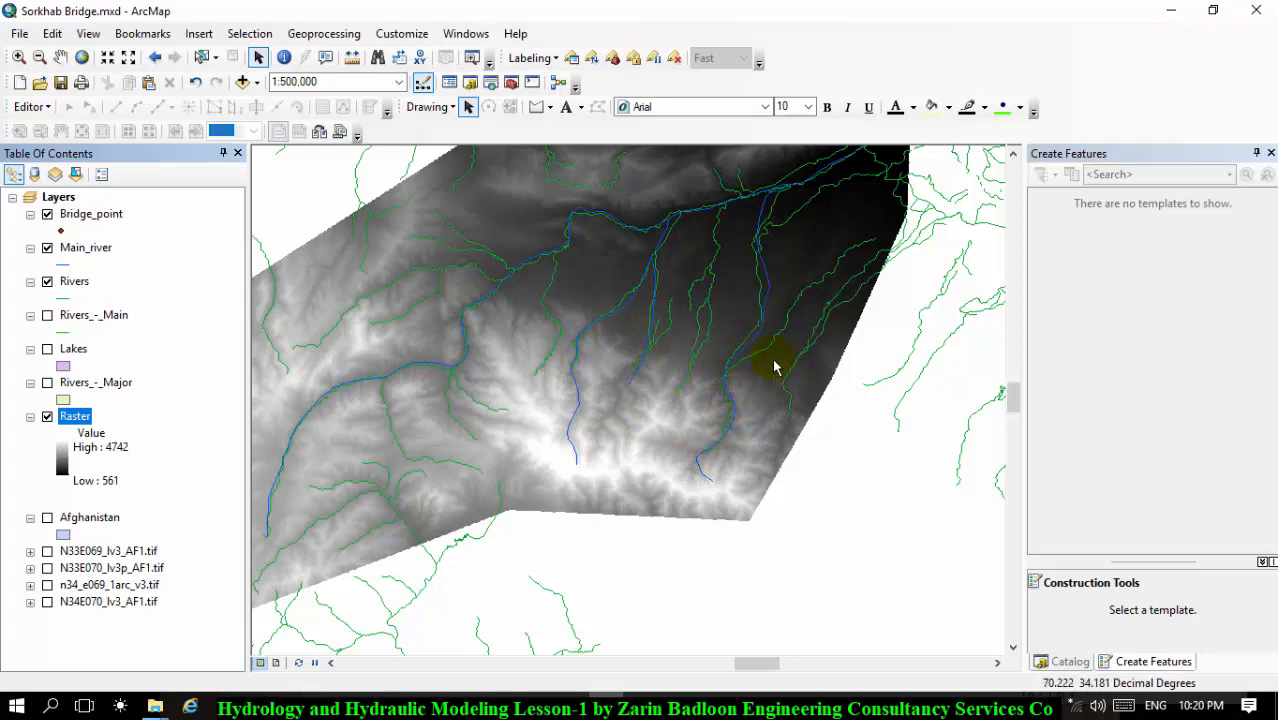
{"action": "scroll", "coordinate": [645, 416], "scroll_direction": "down", "scroll_amount": 2}
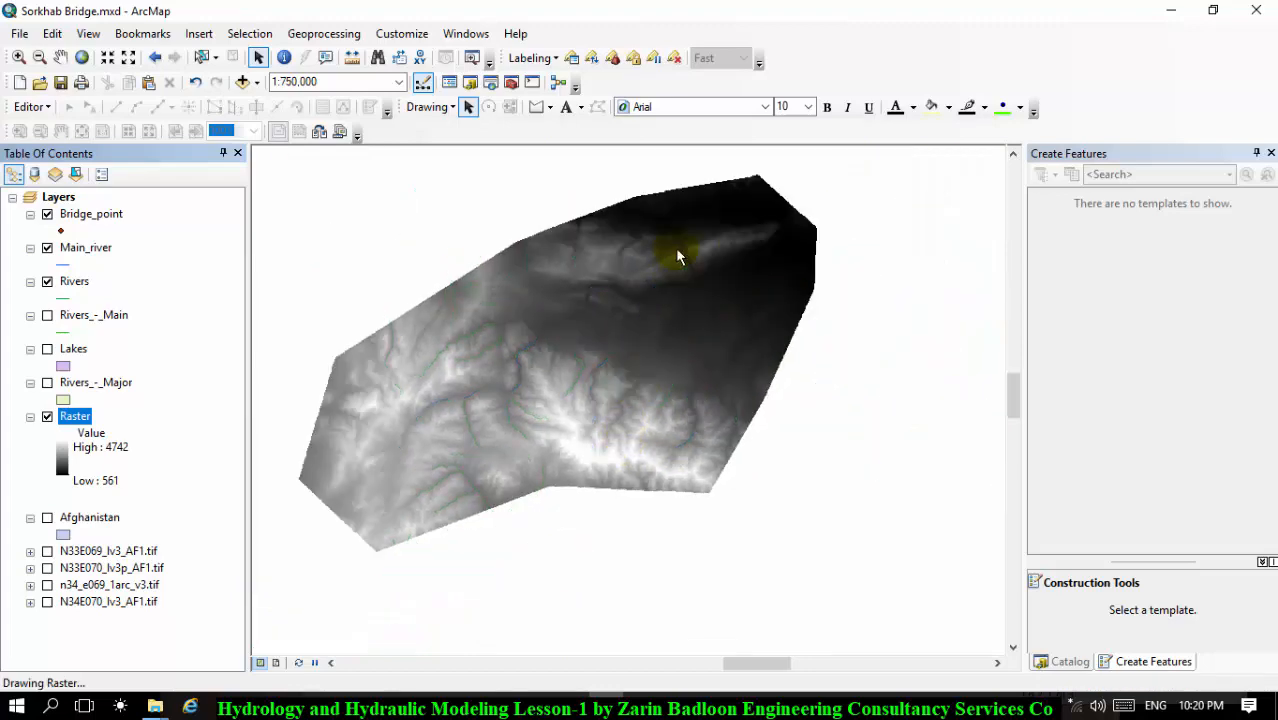
{"action": "scroll", "coordinate": [485, 283], "scroll_direction": "up", "scroll_amount": 1}
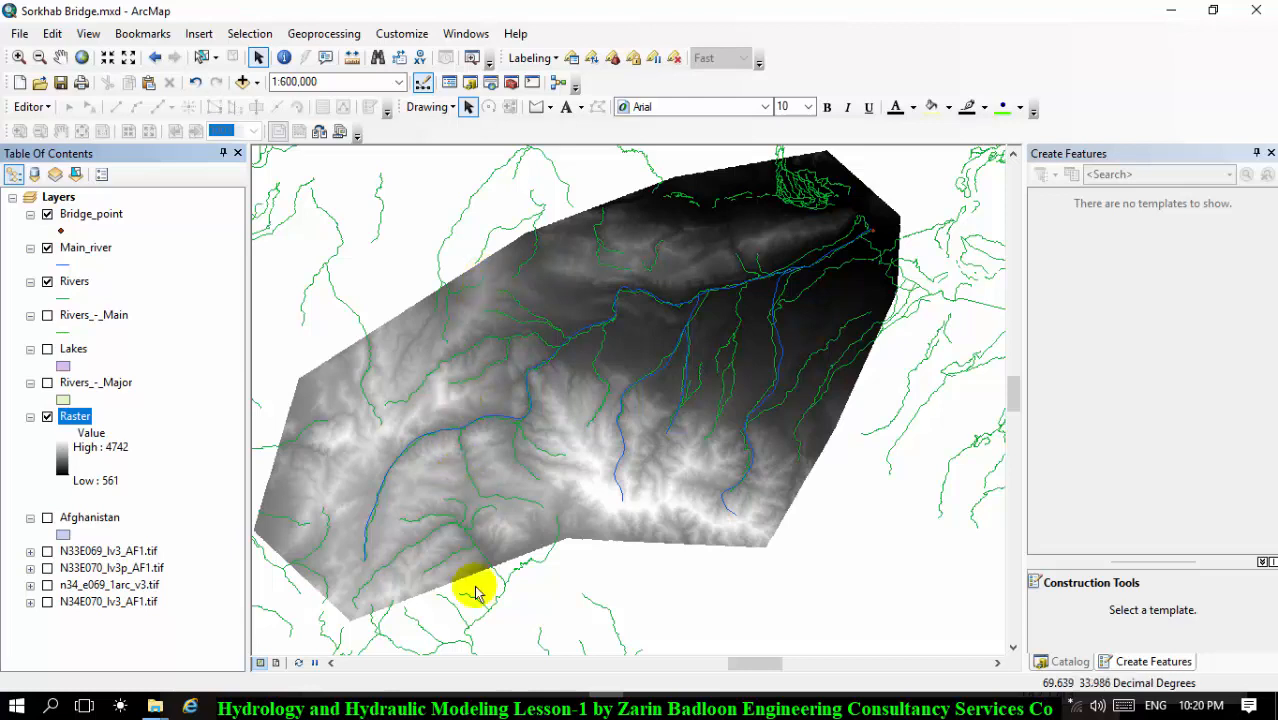
{"action": "left_click", "coordinate": [528, 702]}
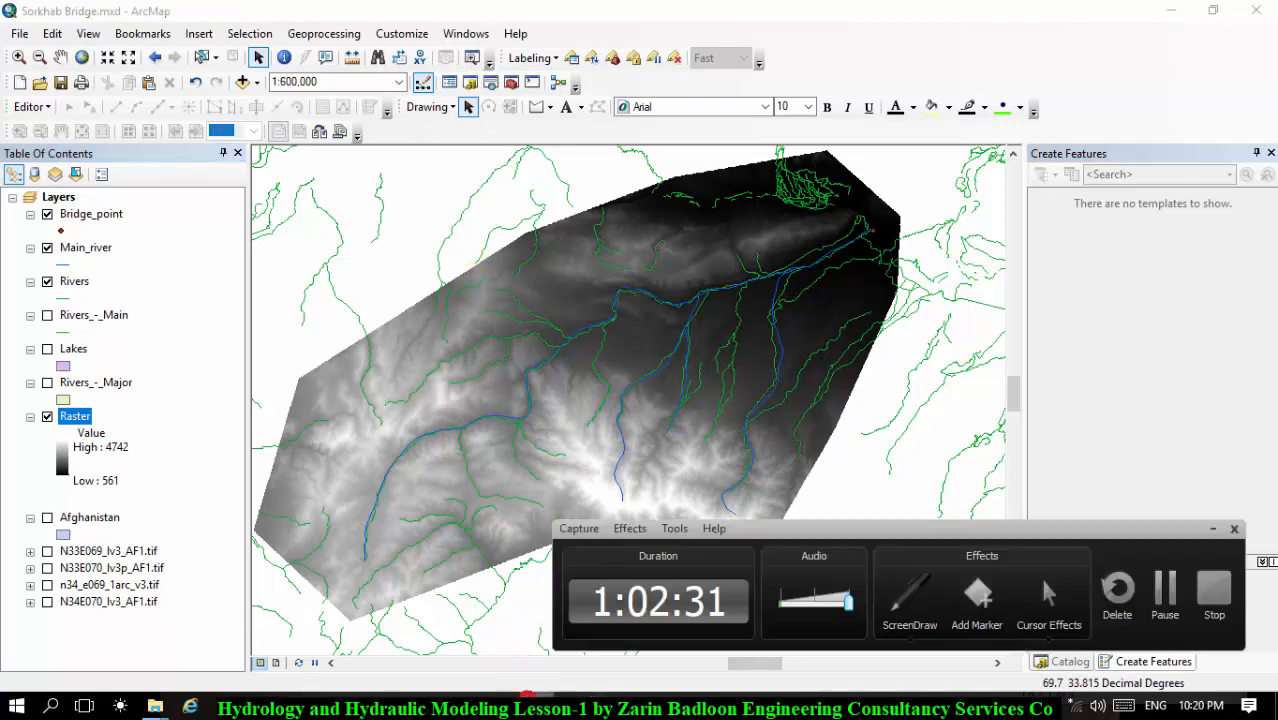